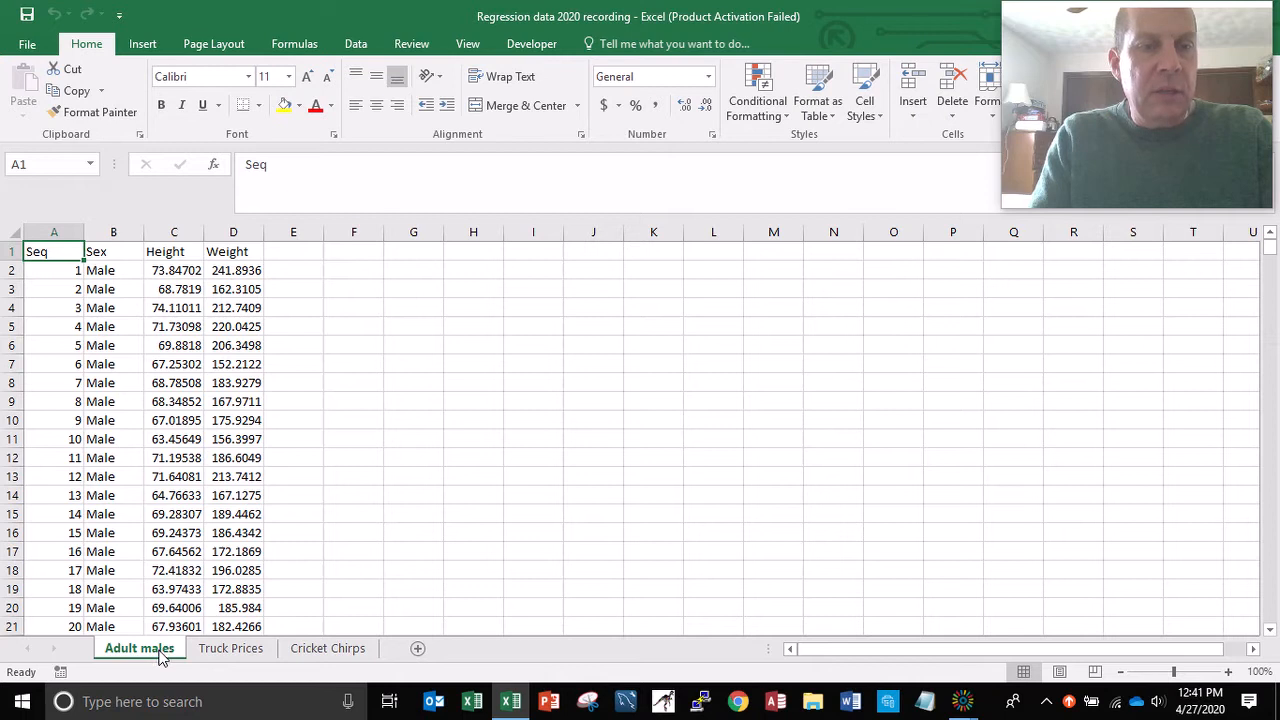
Step: Look over the Truck Prices and Cricket Chirps sheets and return to the Adult males sheet
click(208, 649)
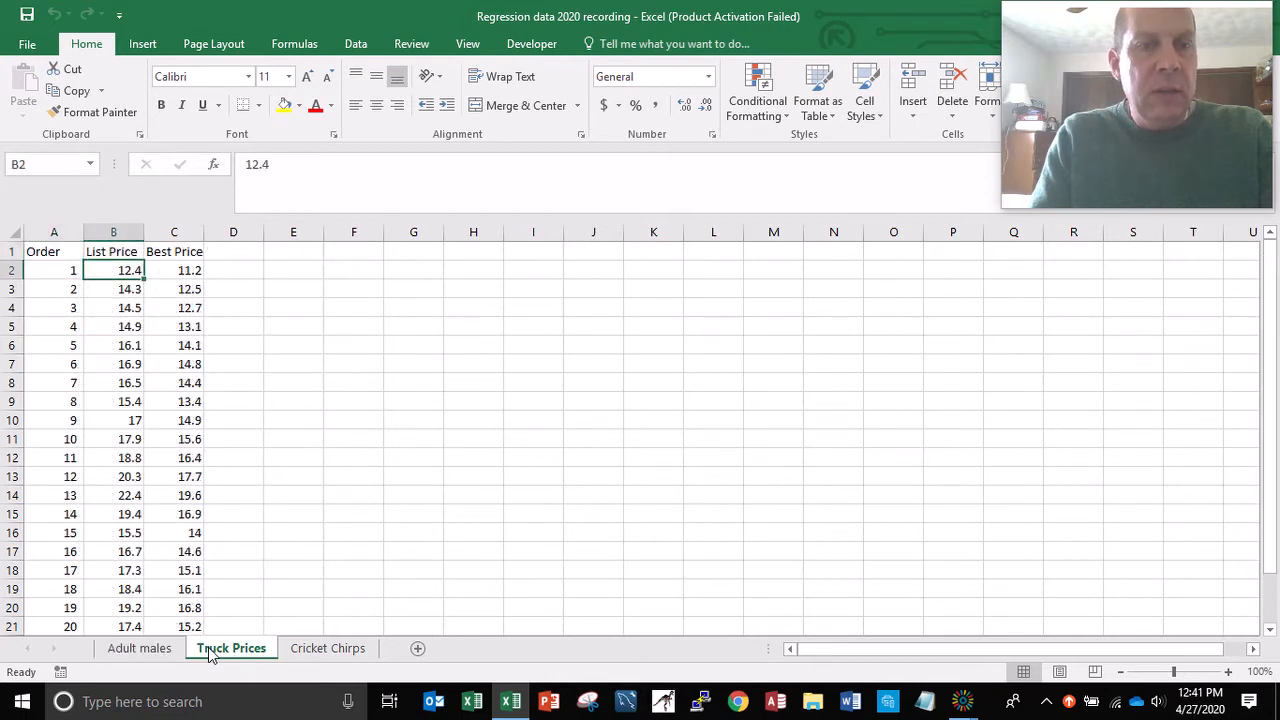
click(301, 650)
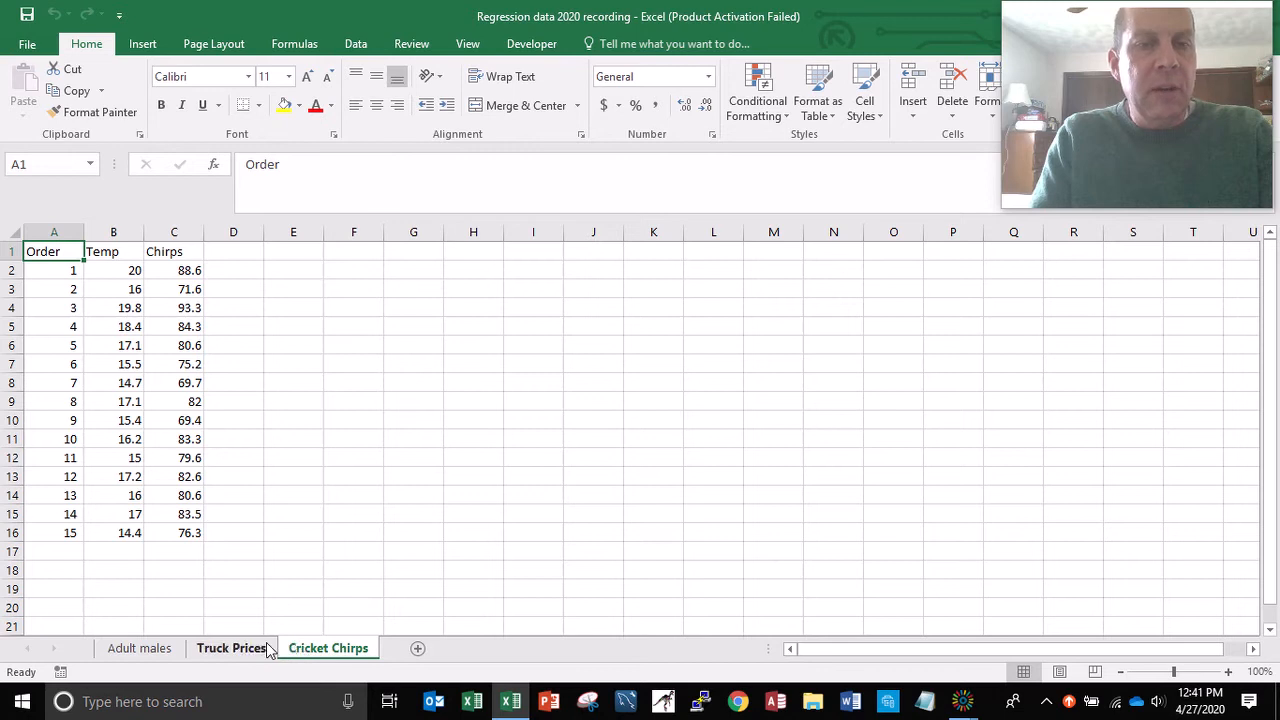
click(263, 650)
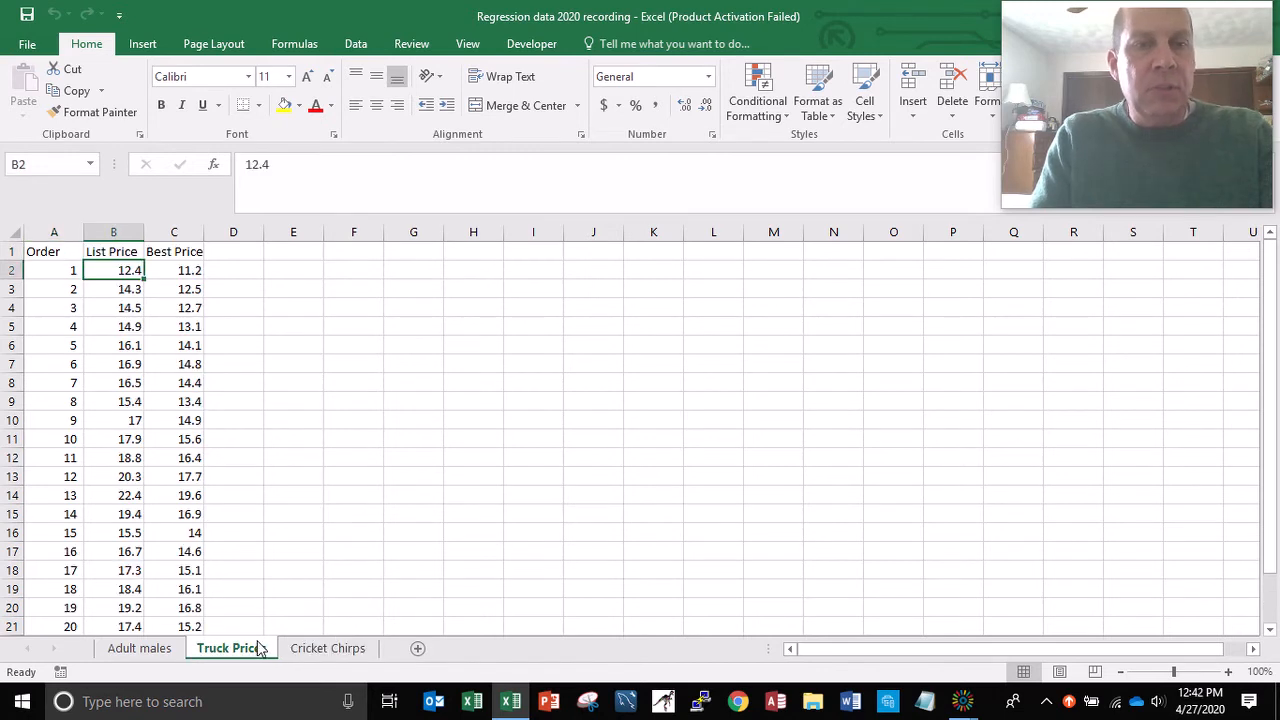
click(143, 650)
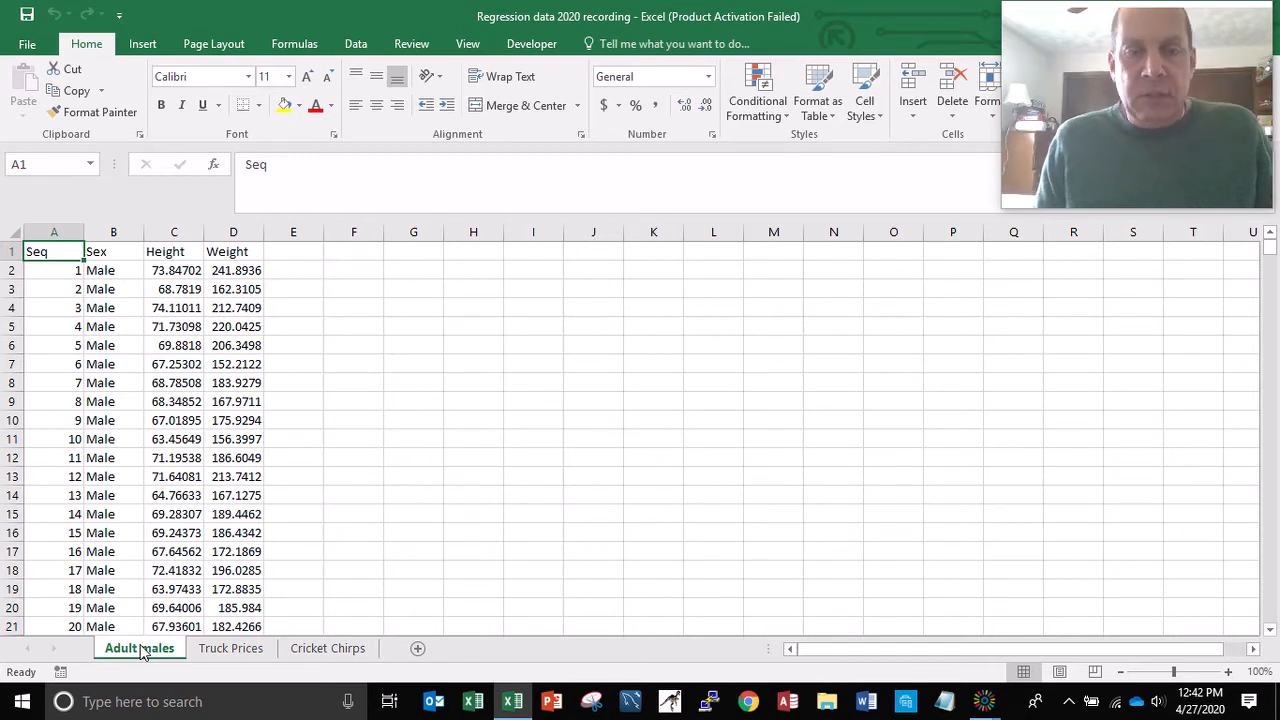
Step: Format all the Seq values in column A with the comma style and zero decimal places
key(Down)
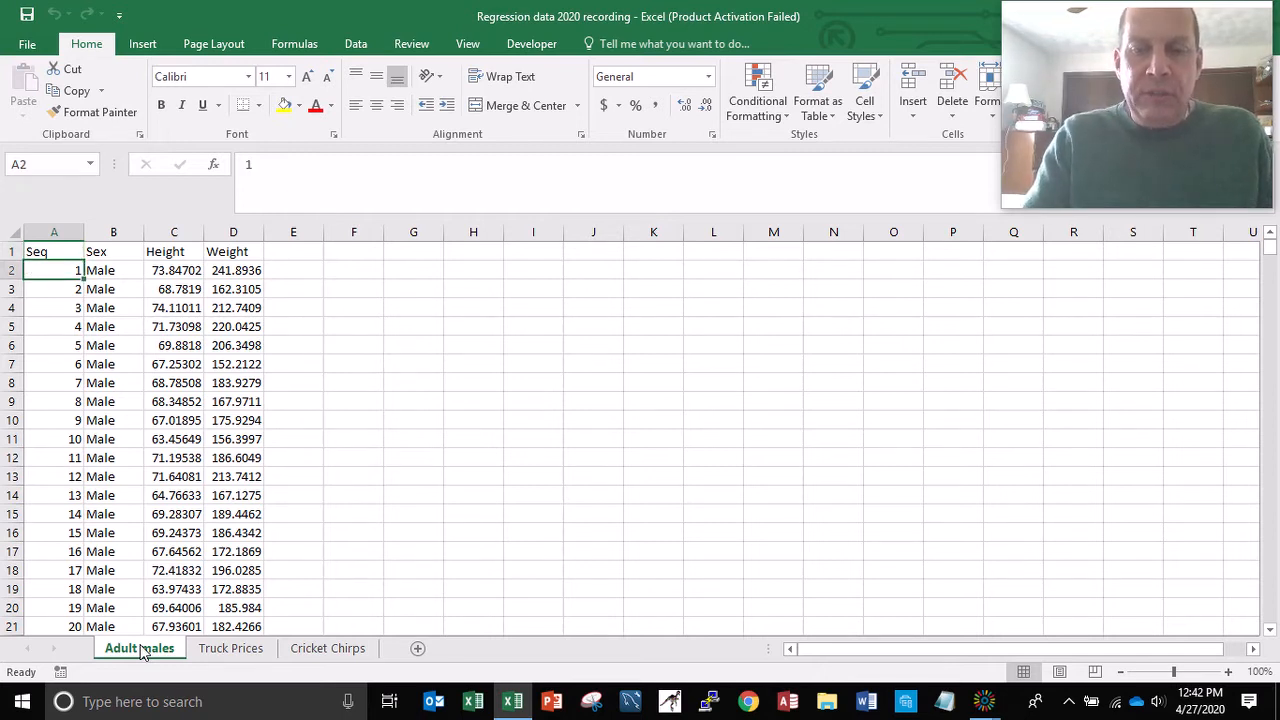
key(End)
key(shift+Down)
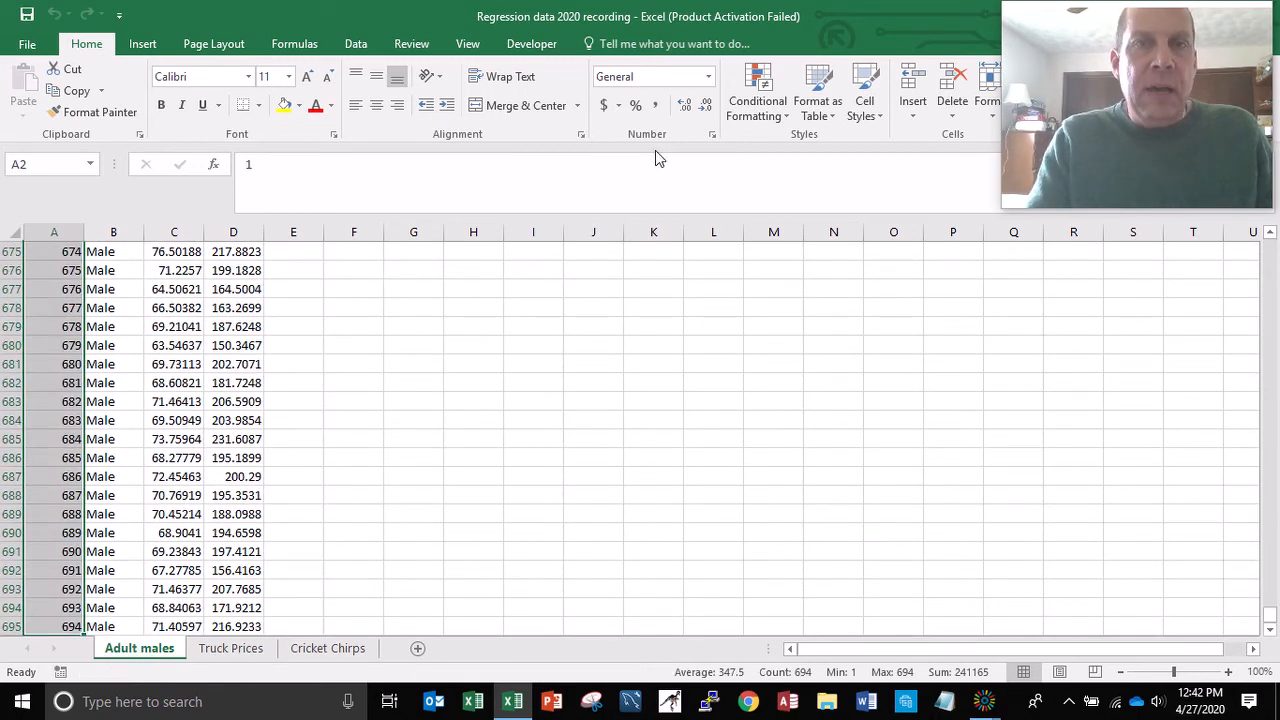
click(655, 108)
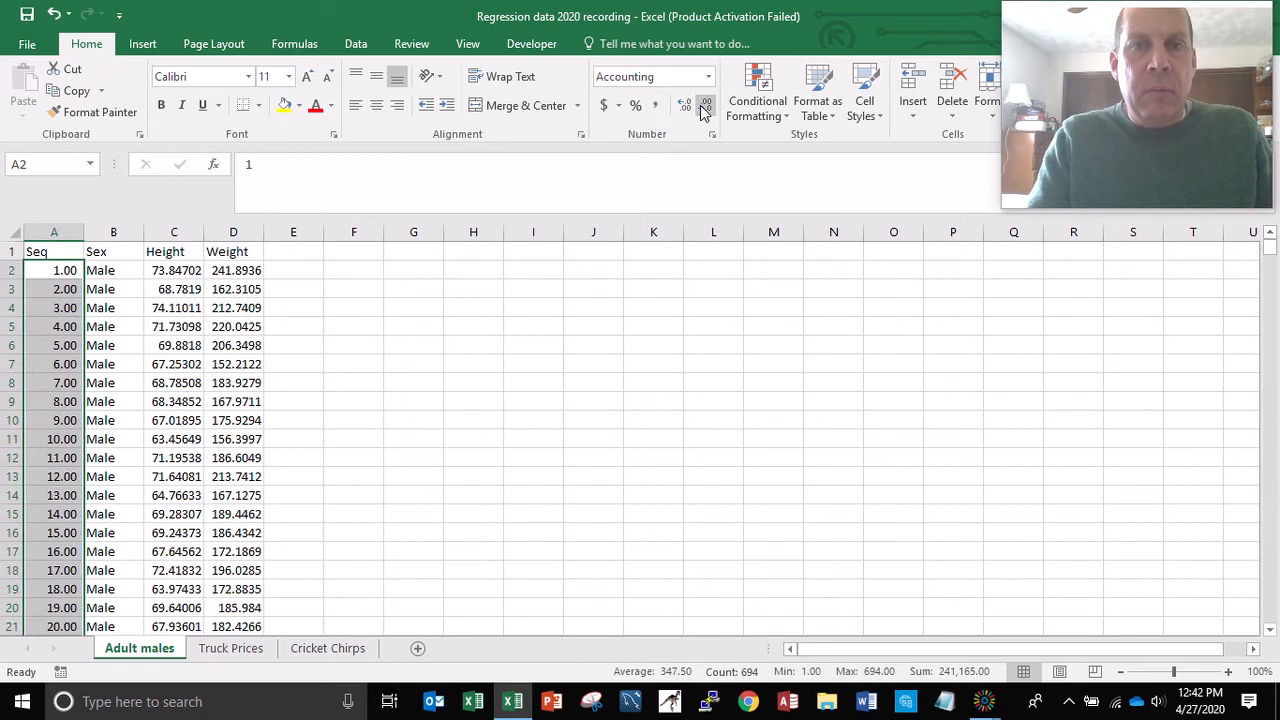
click(705, 106)
click(705, 106)
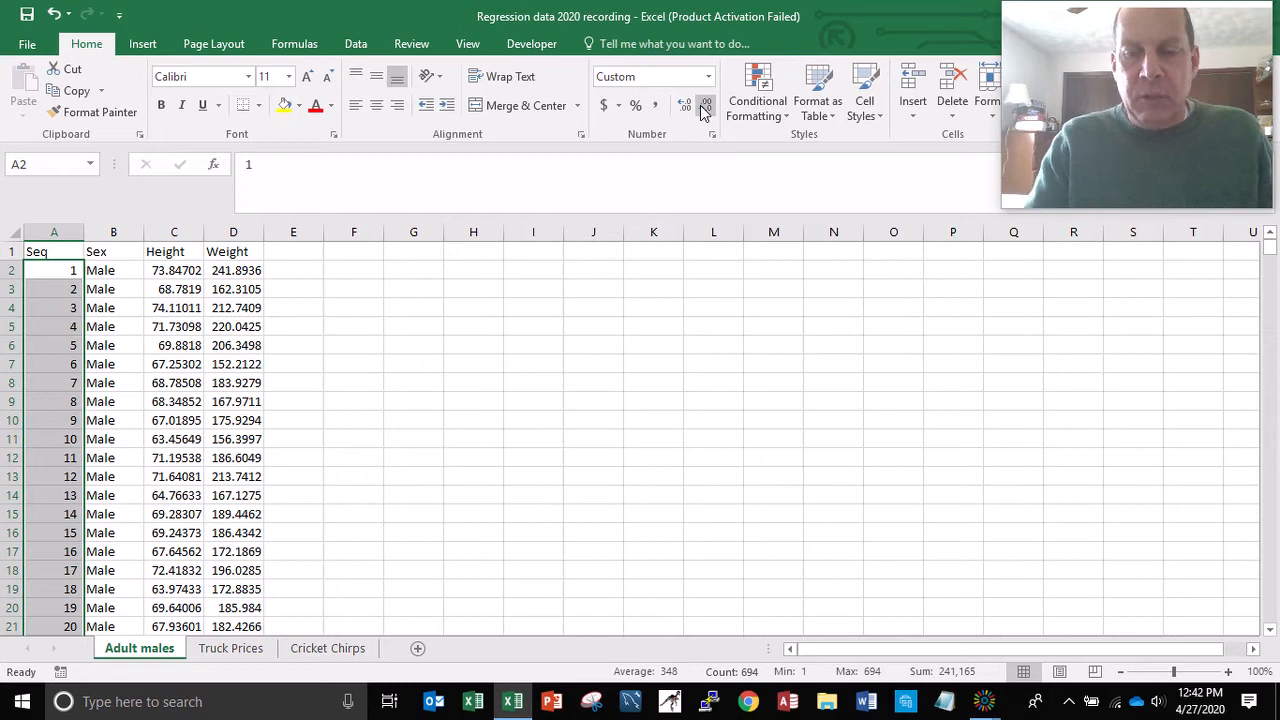
key(ctrl+q)
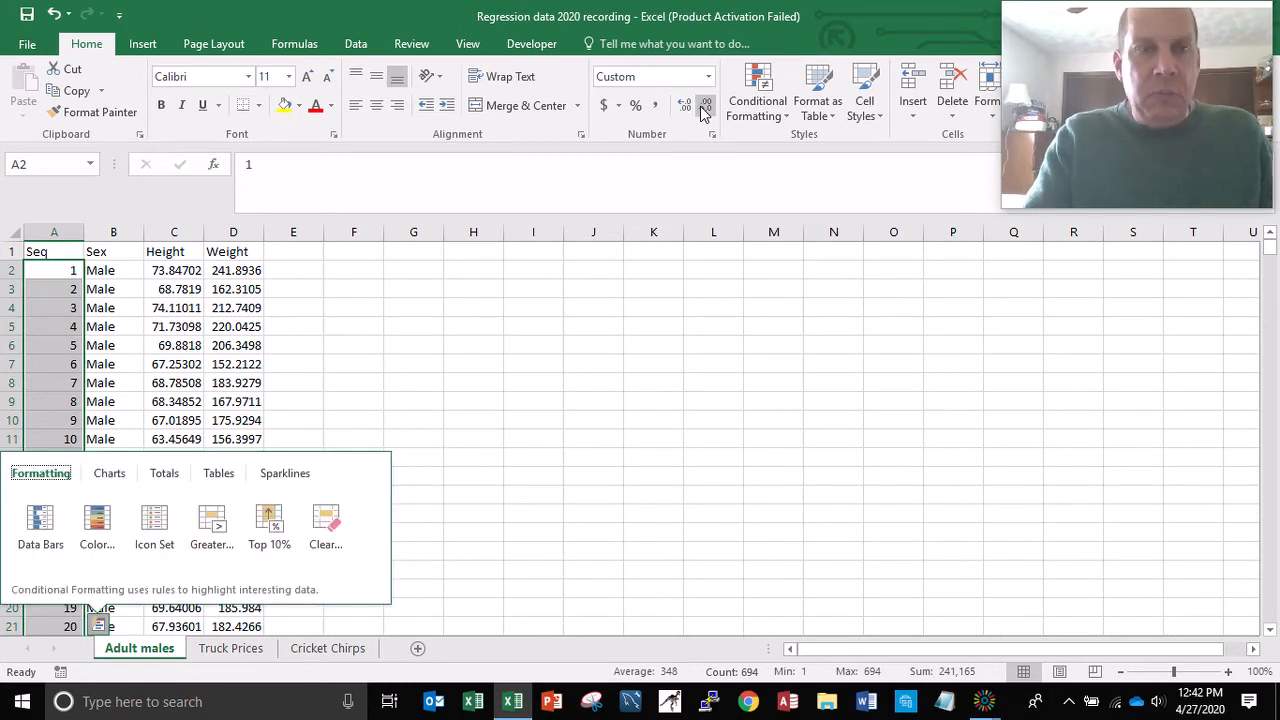
Step: Apply the comma style to all the Height and Weight values in columns C and D
click(165, 275)
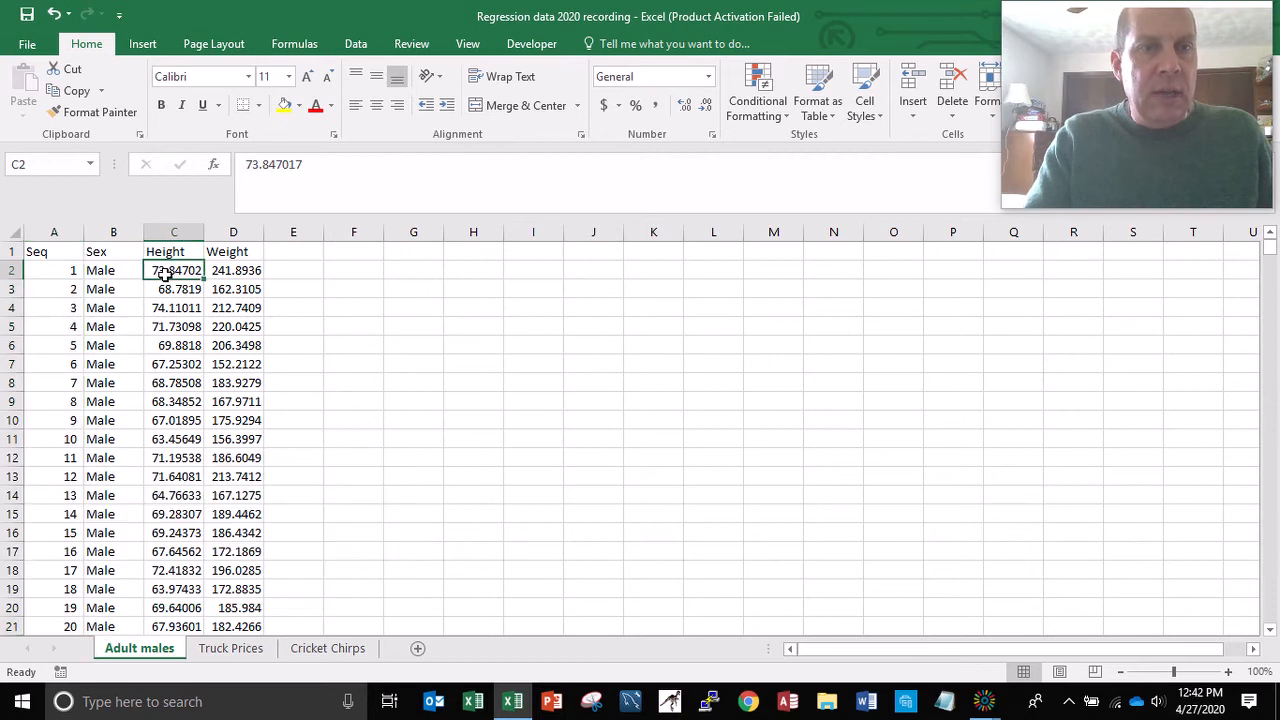
key(Right)
key(Left)
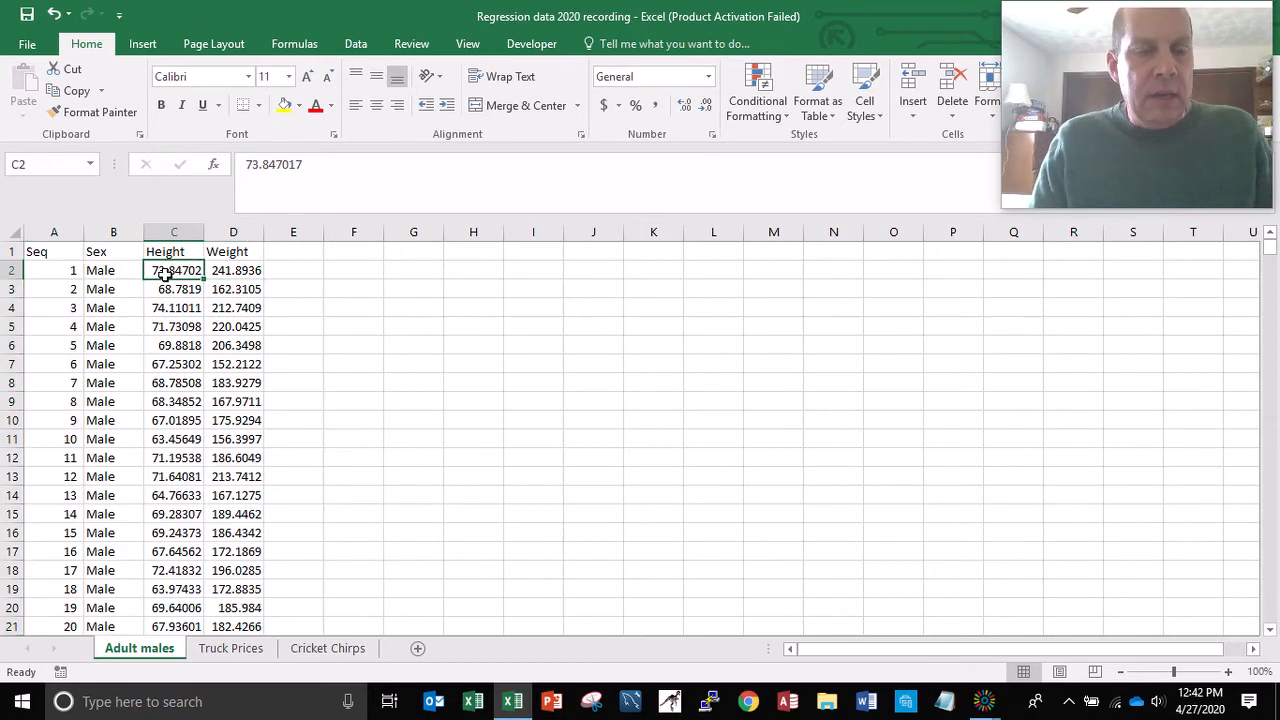
key(shift+Right)
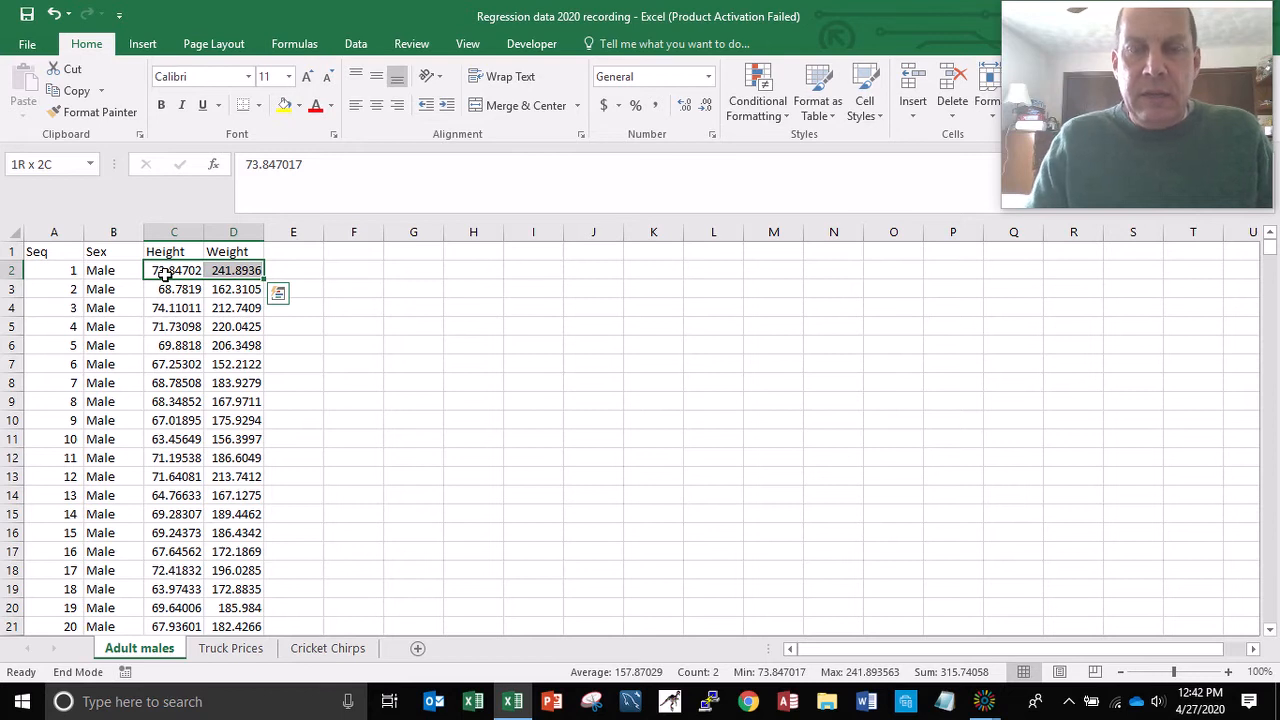
key(ctrl+shift+Down)
scroll(165, 272, down, 2)
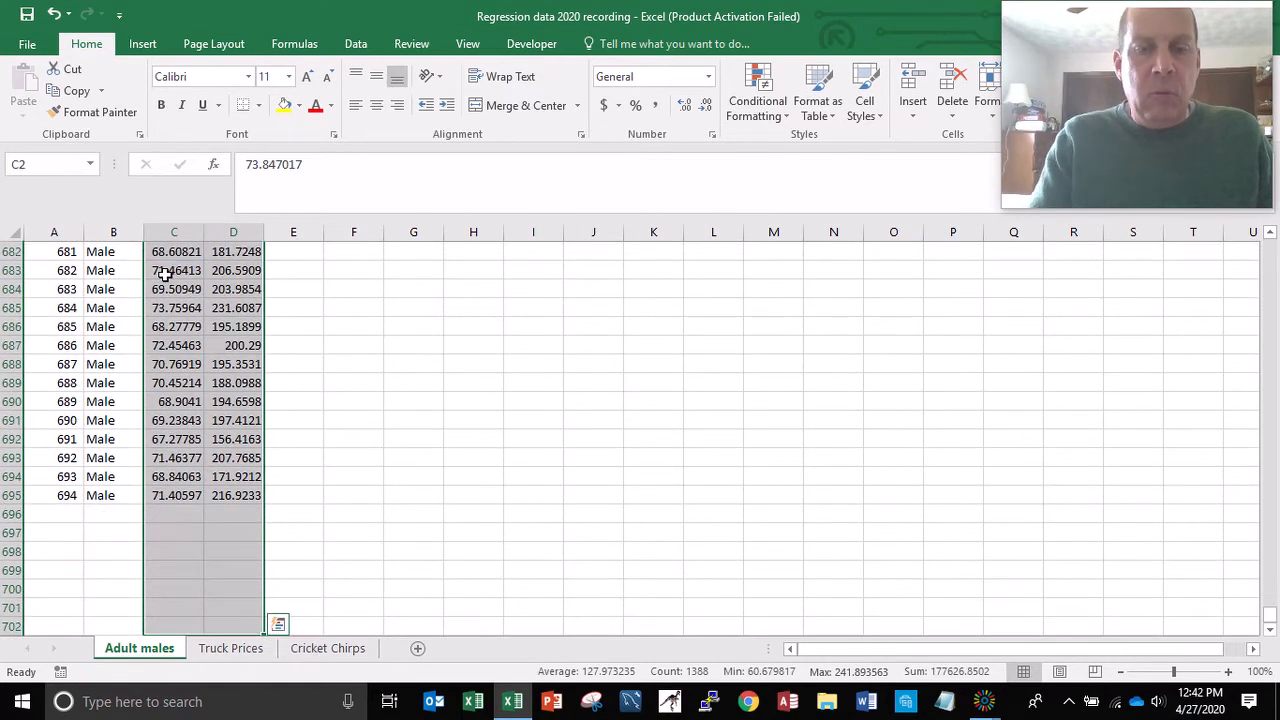
click(657, 106)
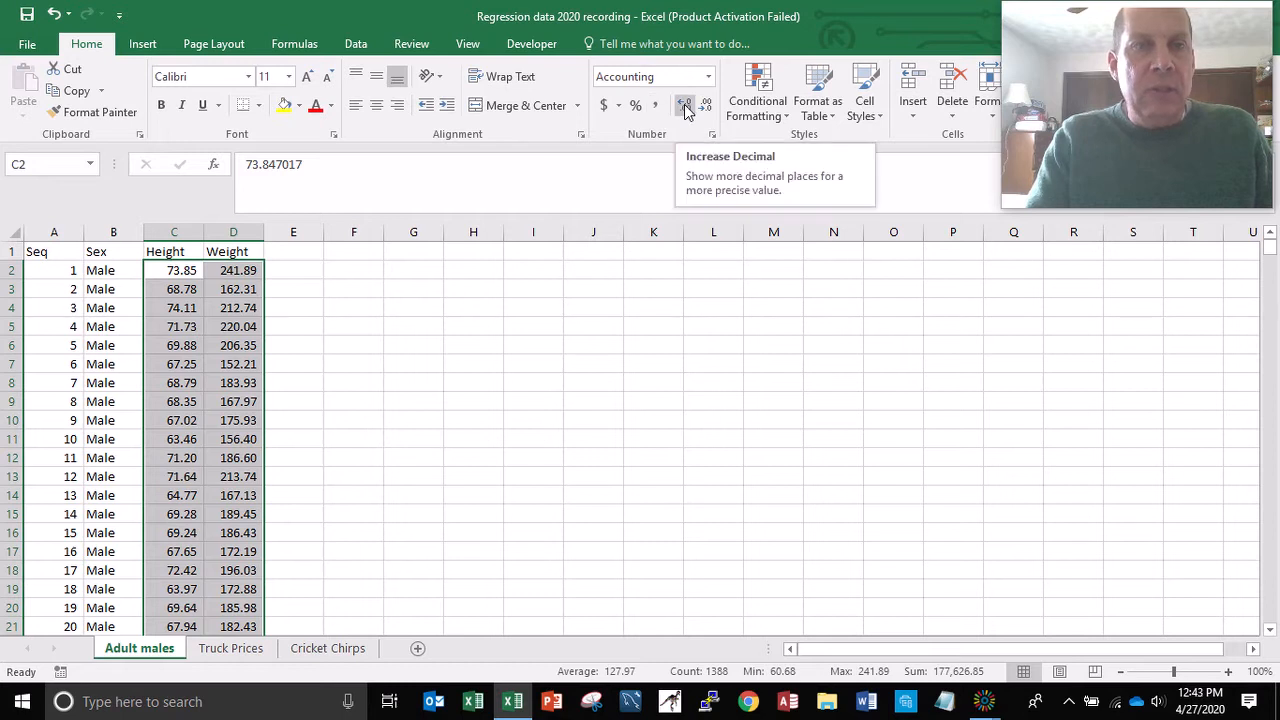
Step: Set the Height and Weight values to show six decimal places
click(686, 106)
click(686, 106)
click(686, 106)
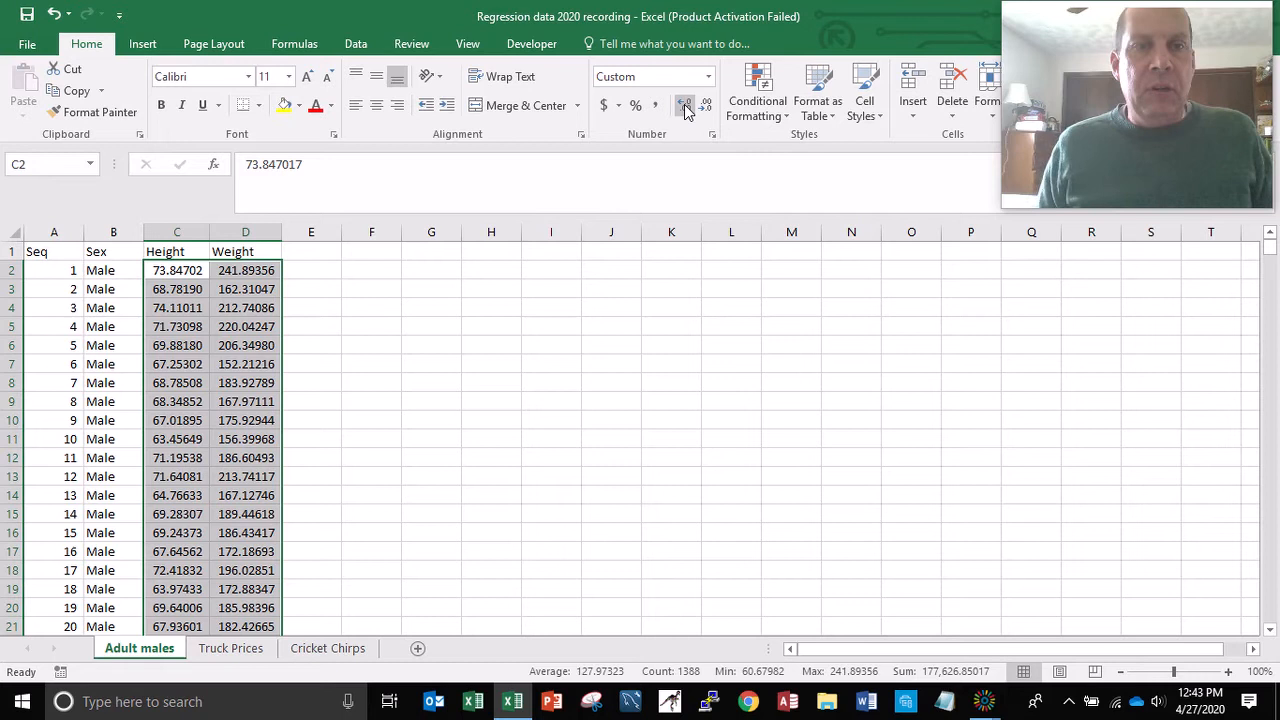
click(686, 106)
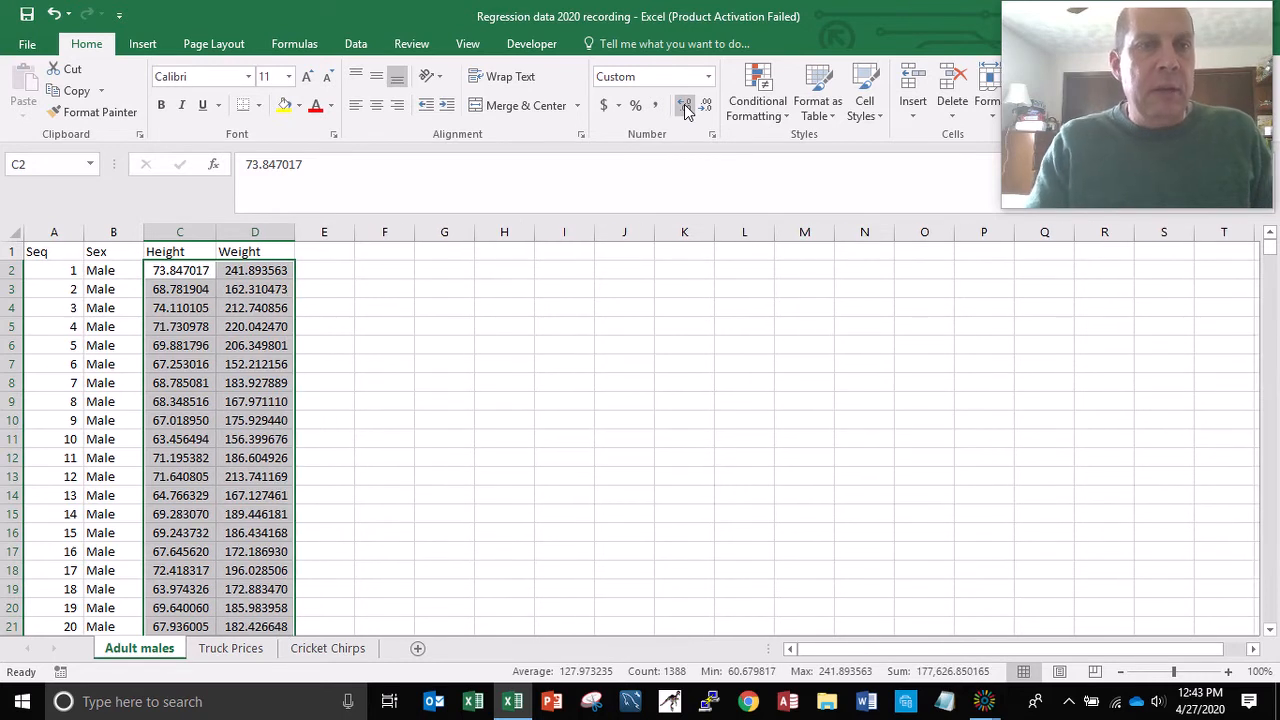
click(686, 106)
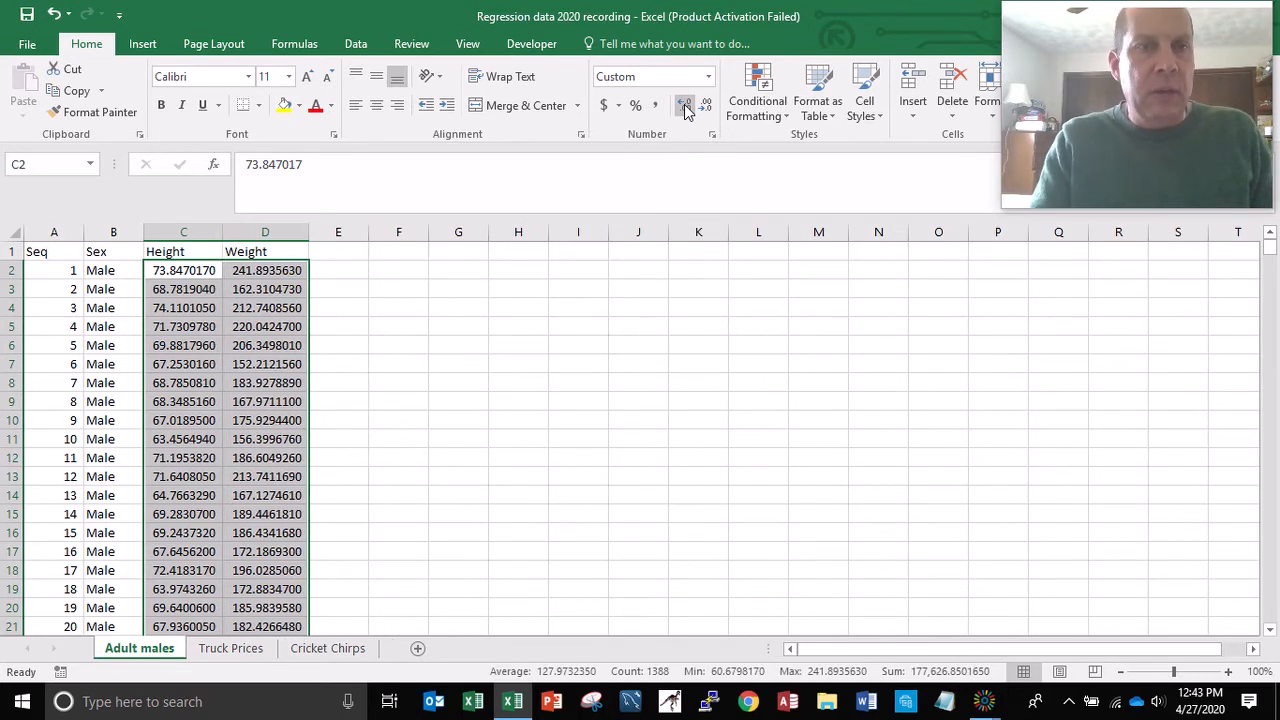
click(686, 106)
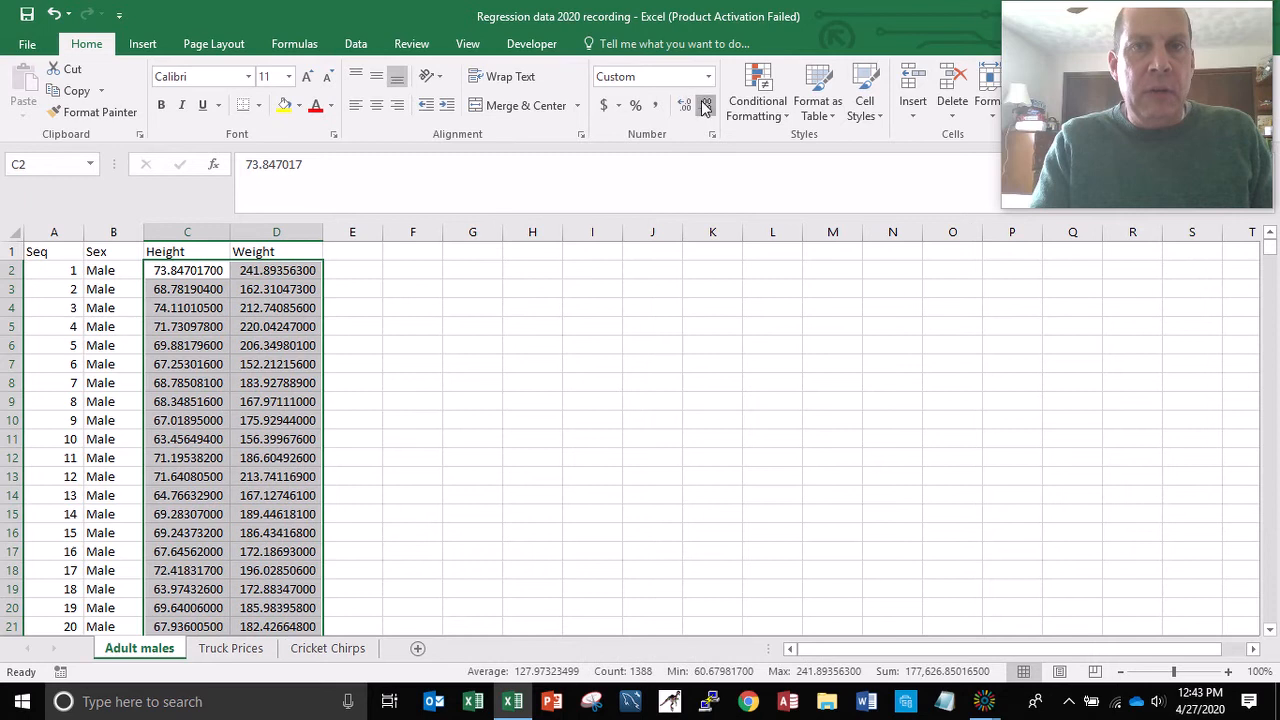
click(705, 106)
click(705, 106)
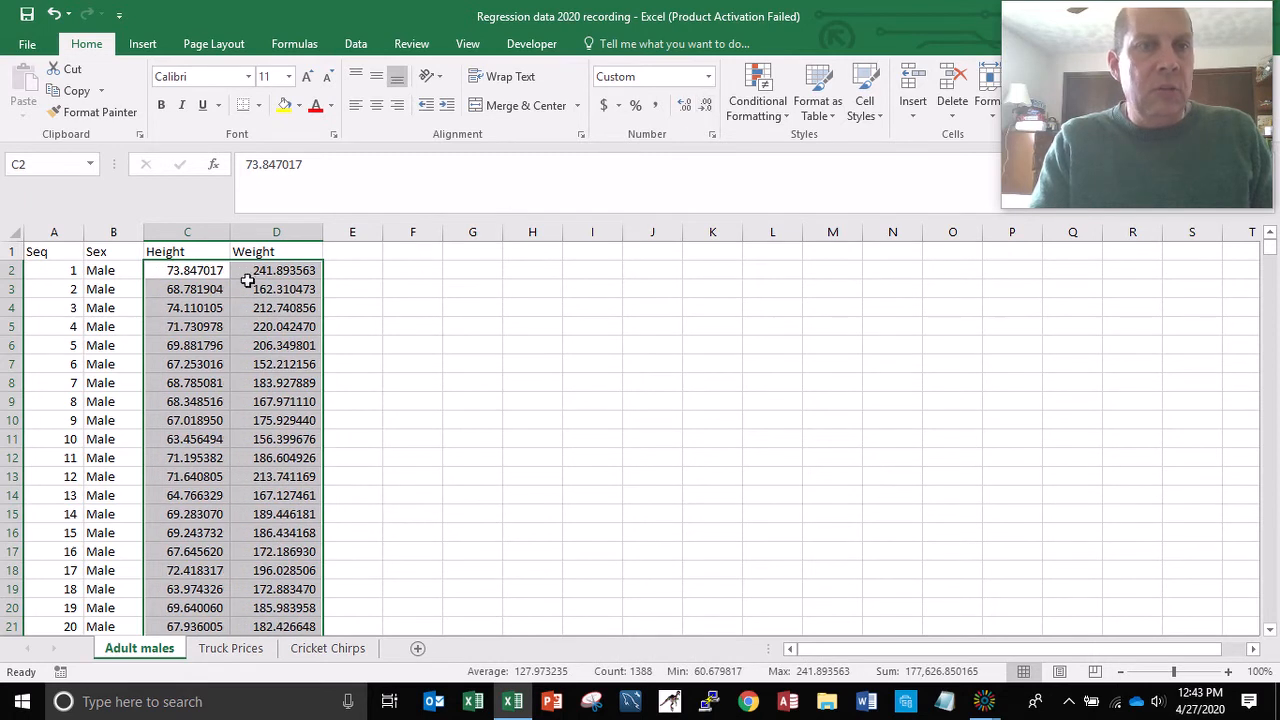
Step: Format header cells A1:I1 as centered, bold and wrapped text, and save the workbook with A1 selected
drag(38, 253, 100, 289)
click(38, 253)
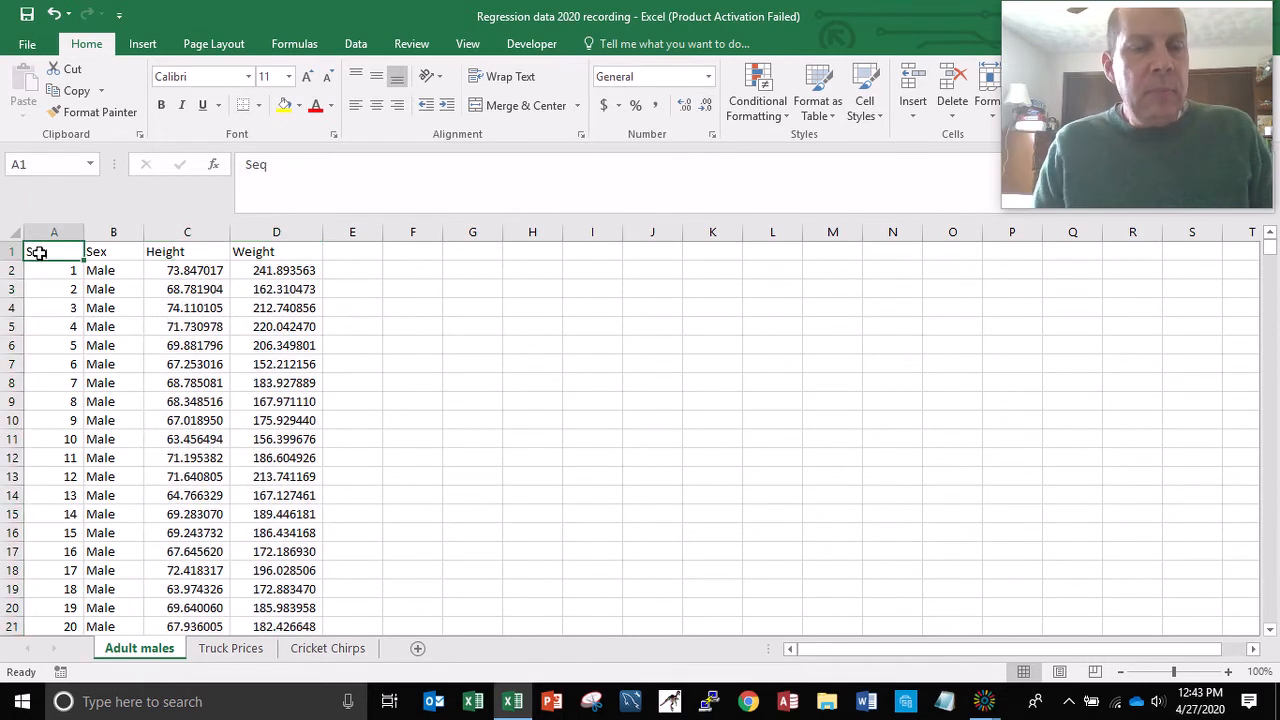
key(shift+Right)
key(shift+Right)
key(shift+Right)
key(shift+Right)
key(shift+Right)
key(shift+Right)
key(shift+Right)
key(shift+Right)
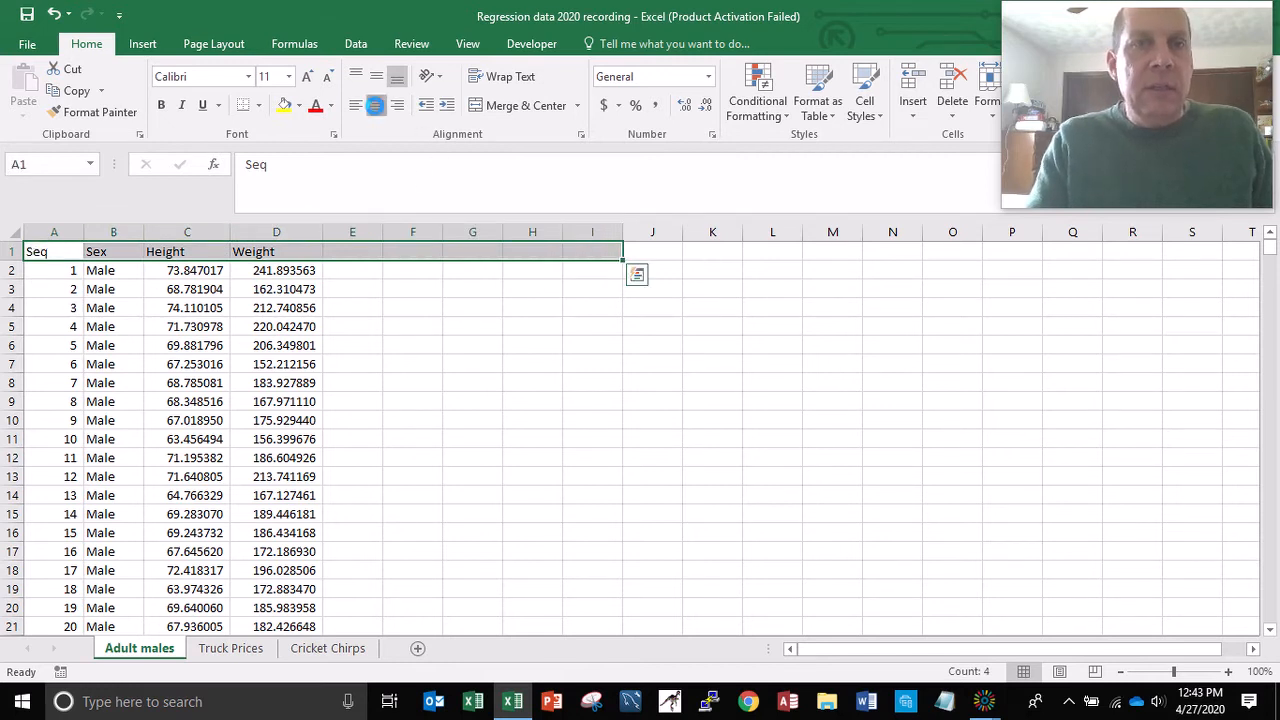
click(376, 105)
click(161, 105)
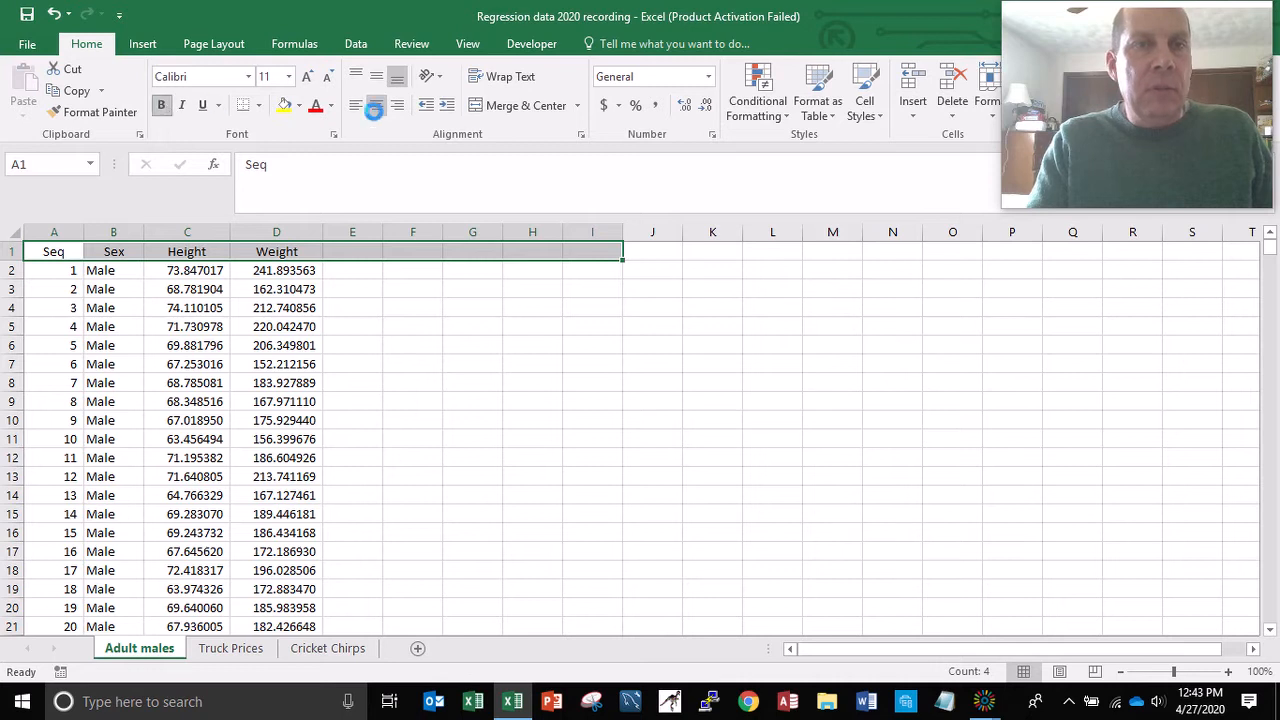
click(510, 78)
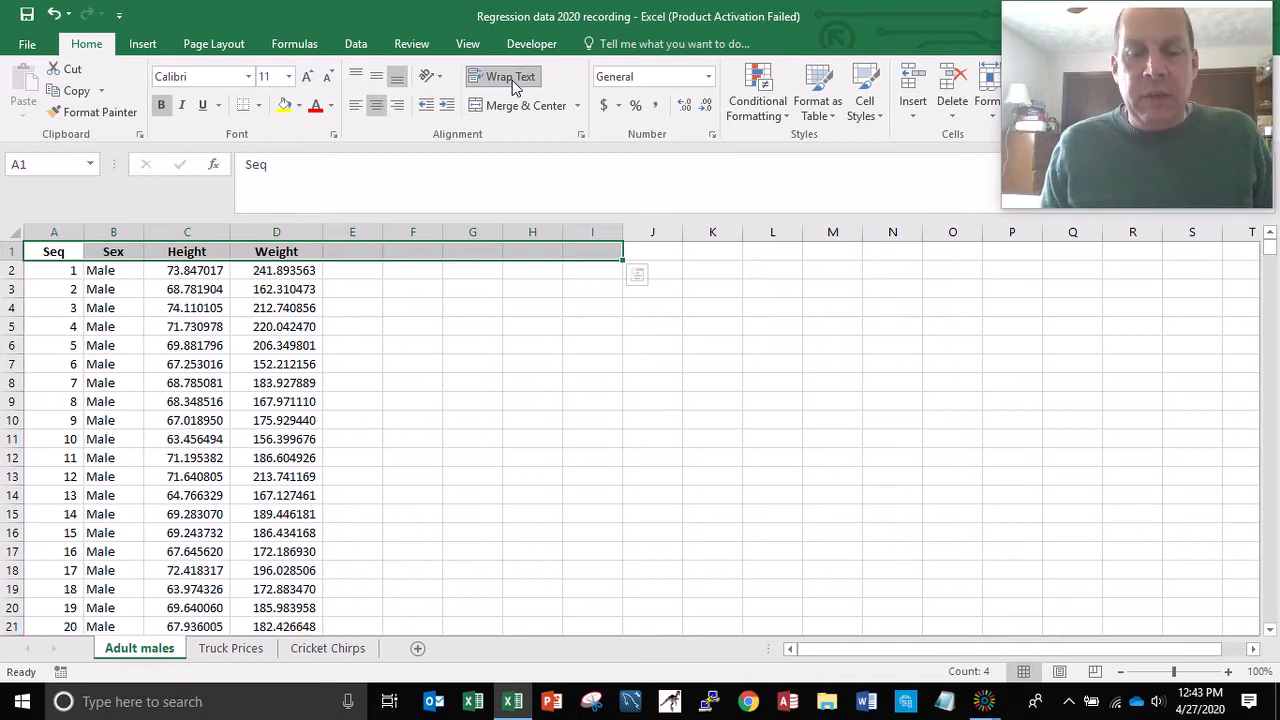
key(ctrl+Home)
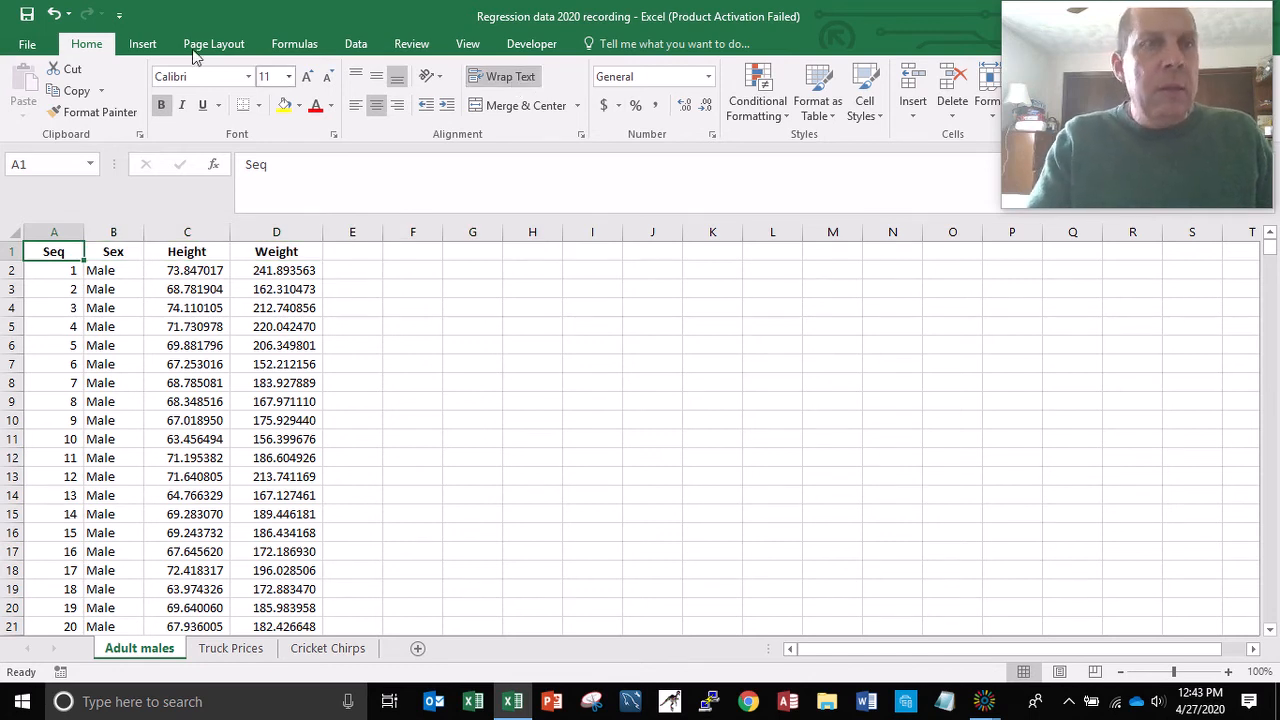
click(29, 17)
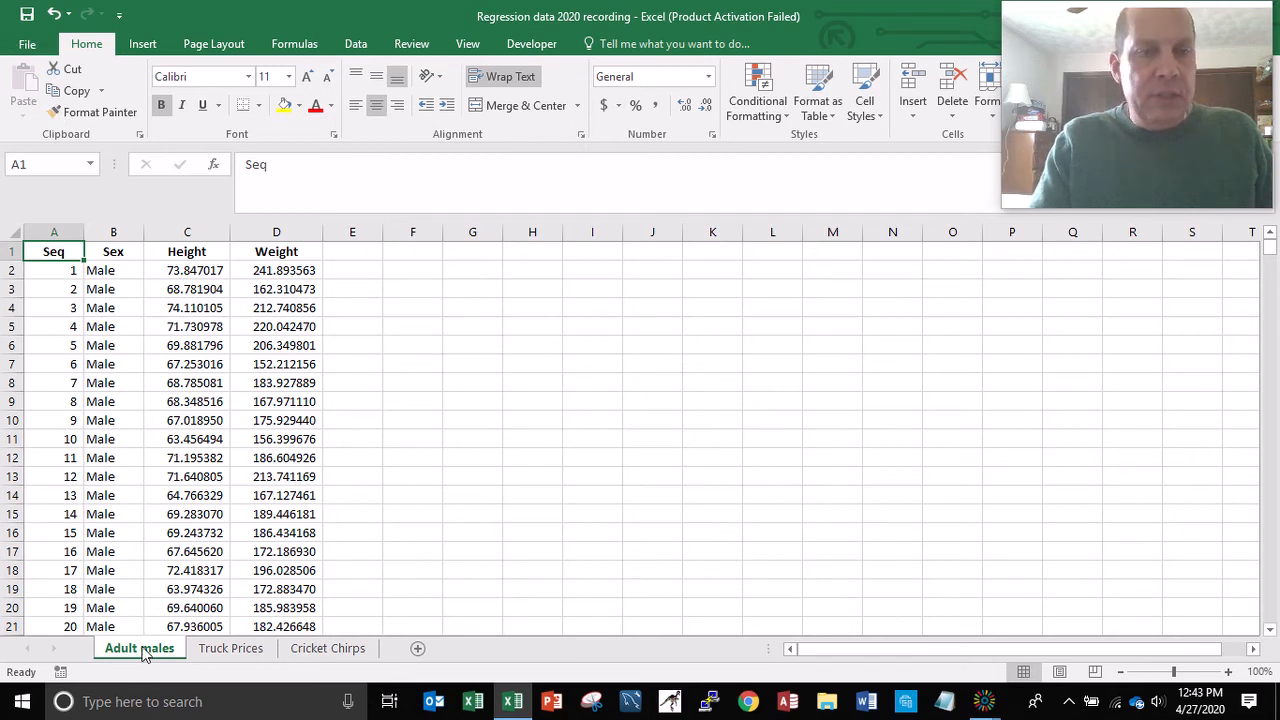
Step: Create a copy of the Adult males sheet in the same workbook, placed before Truck Prices
right_click(143, 652)
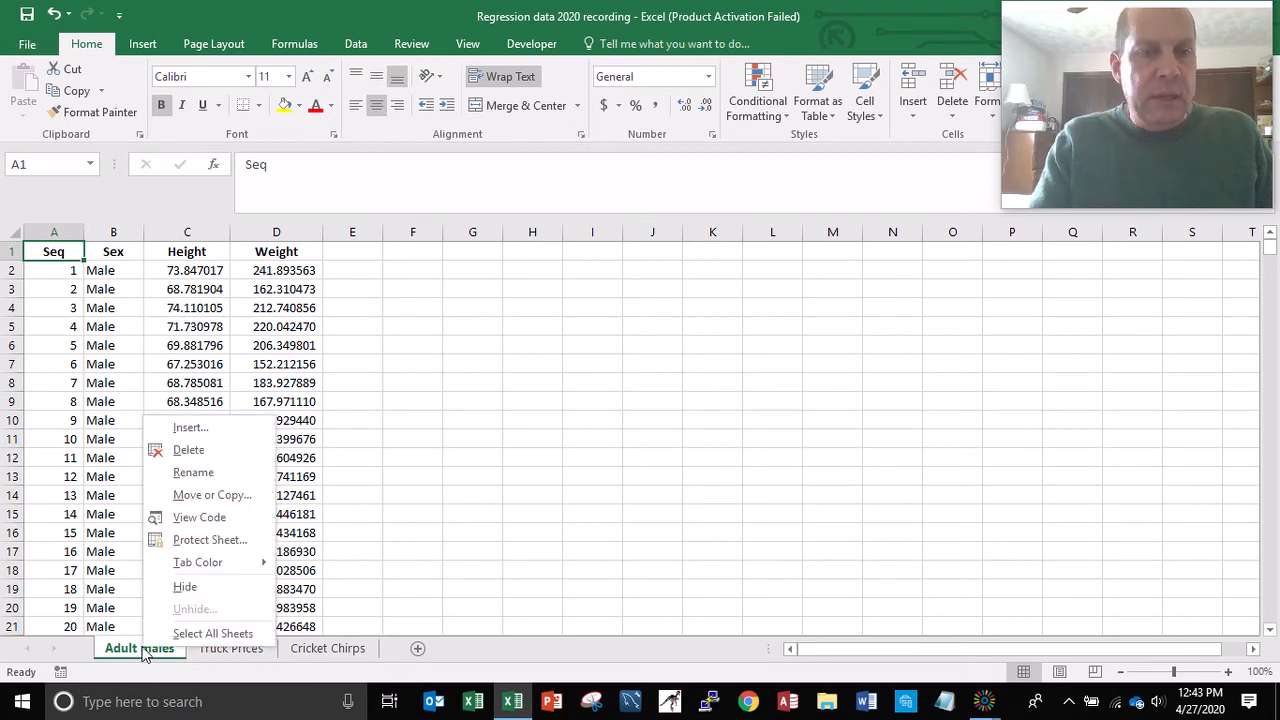
click(180, 497)
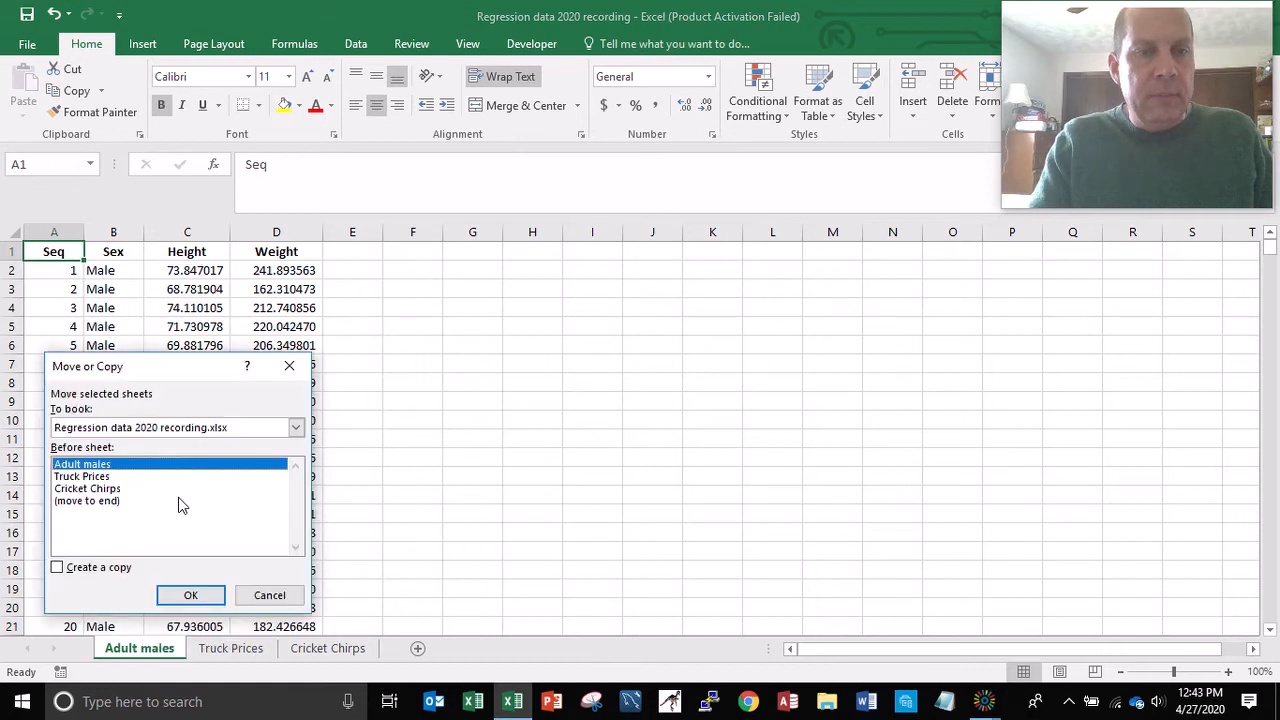
click(59, 567)
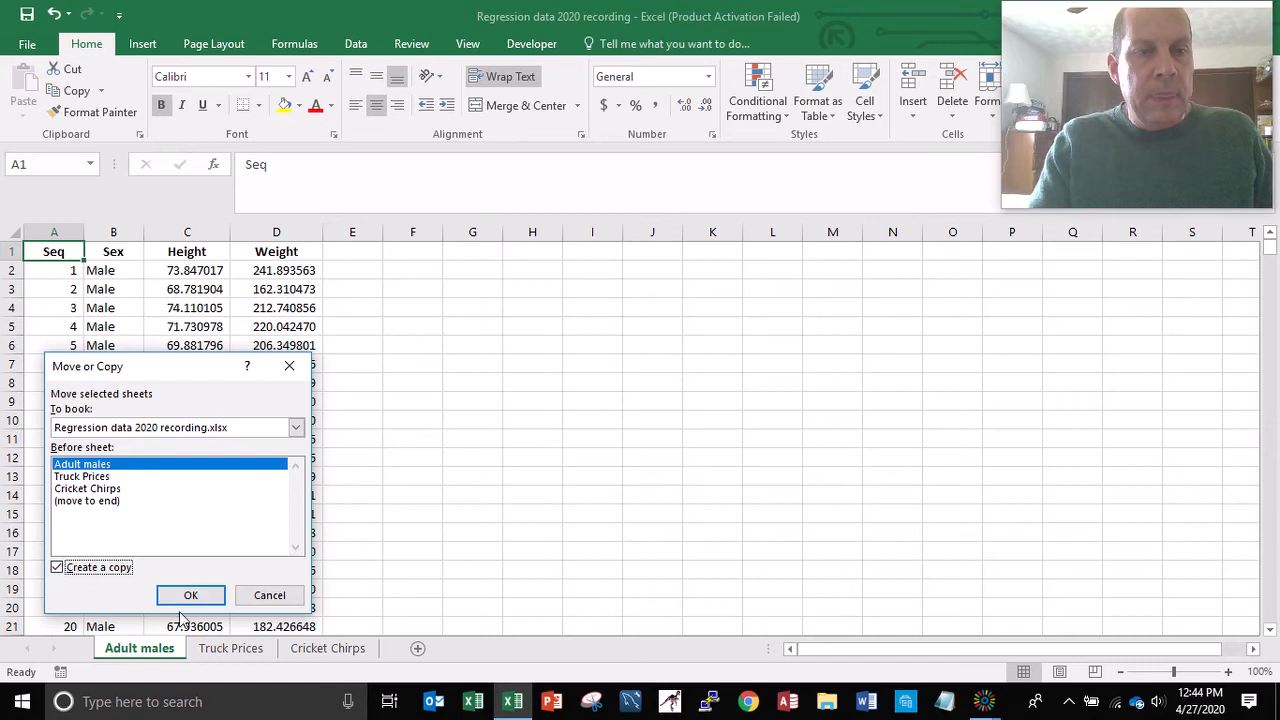
click(75, 477)
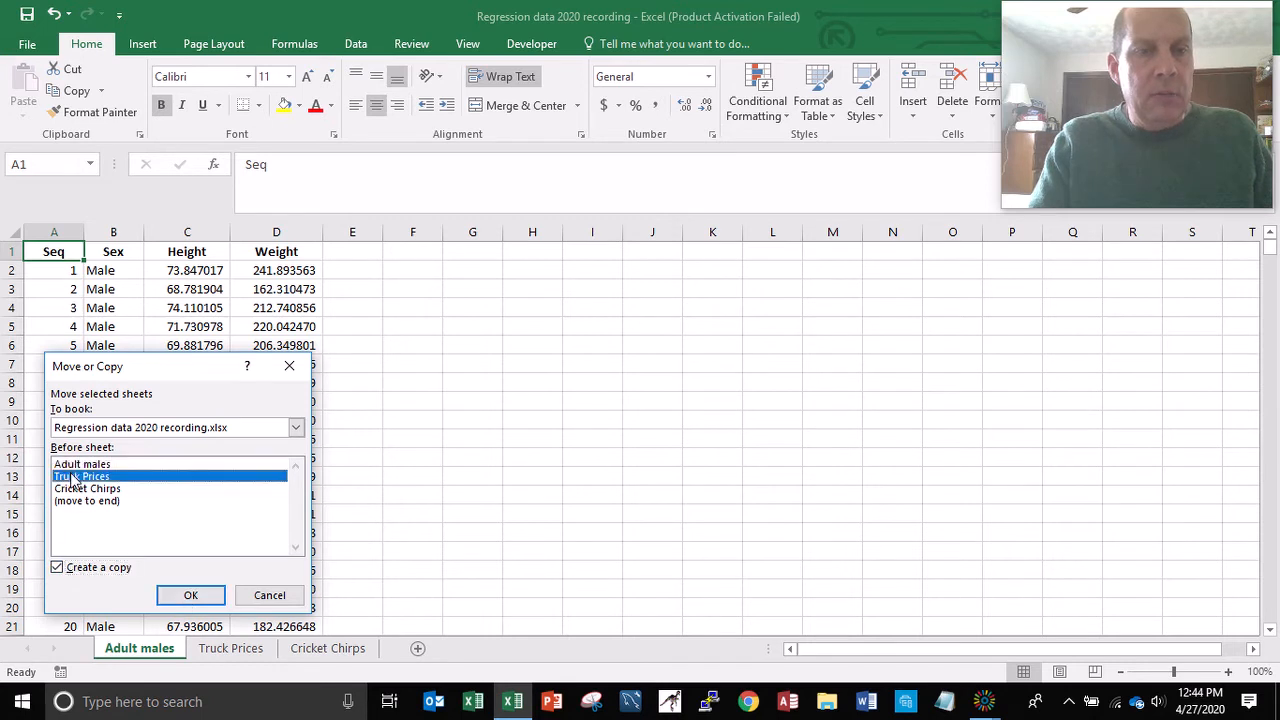
click(191, 596)
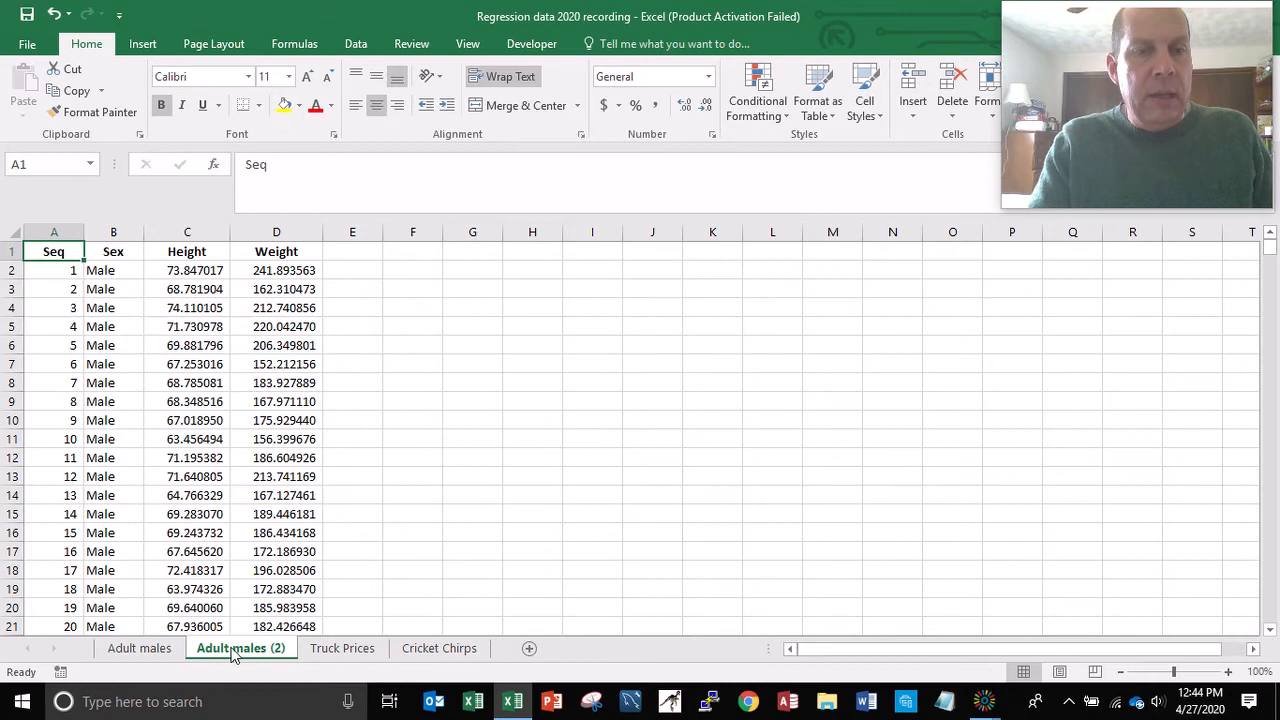
right_click(231, 646)
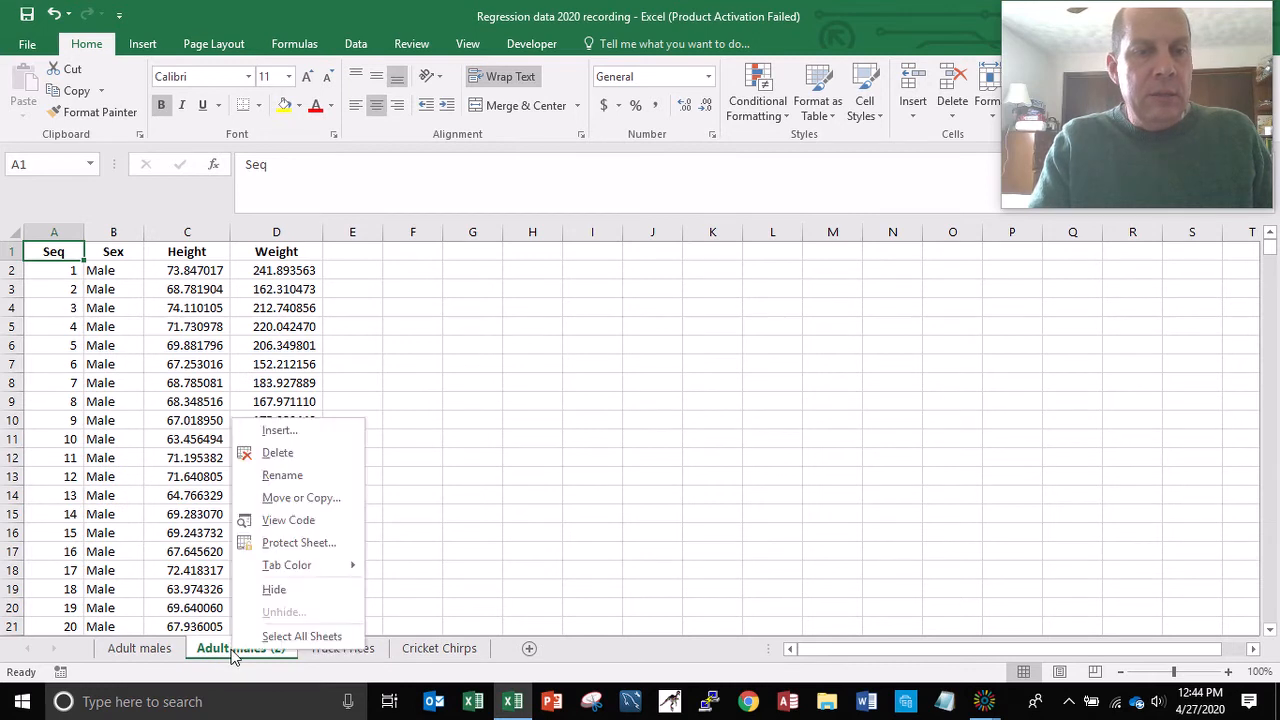
click(285, 476)
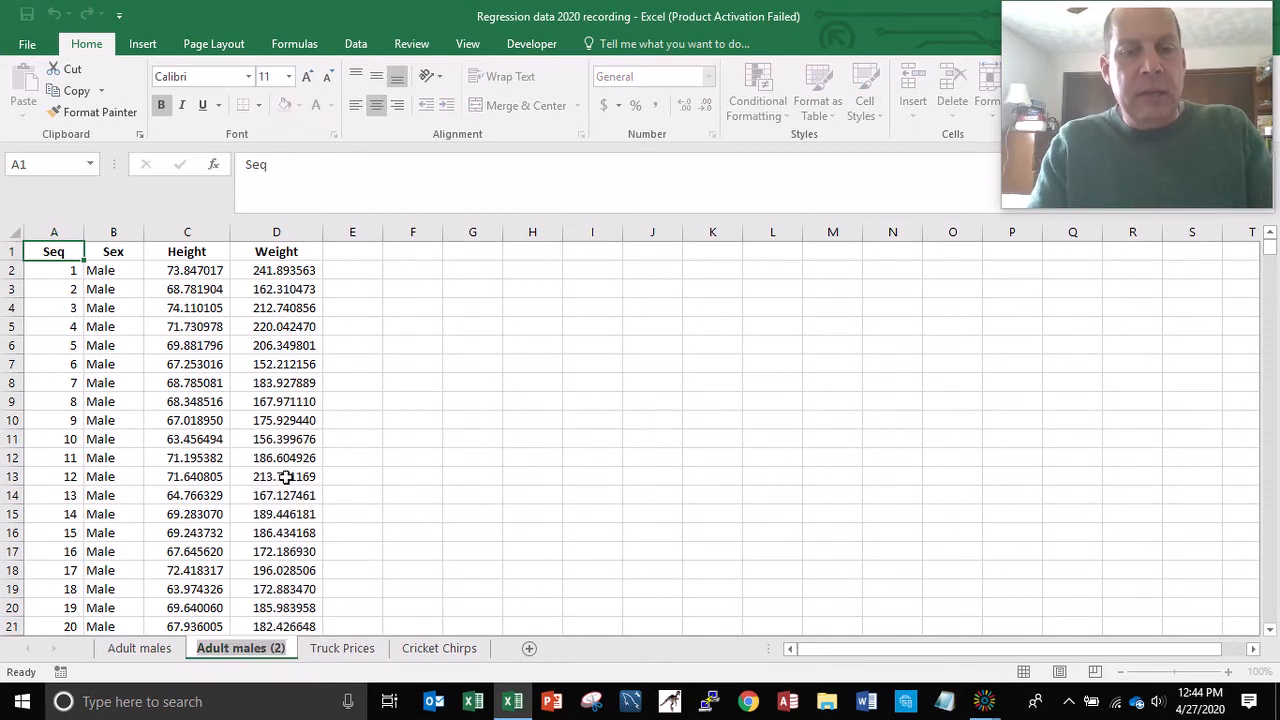
click(285, 476)
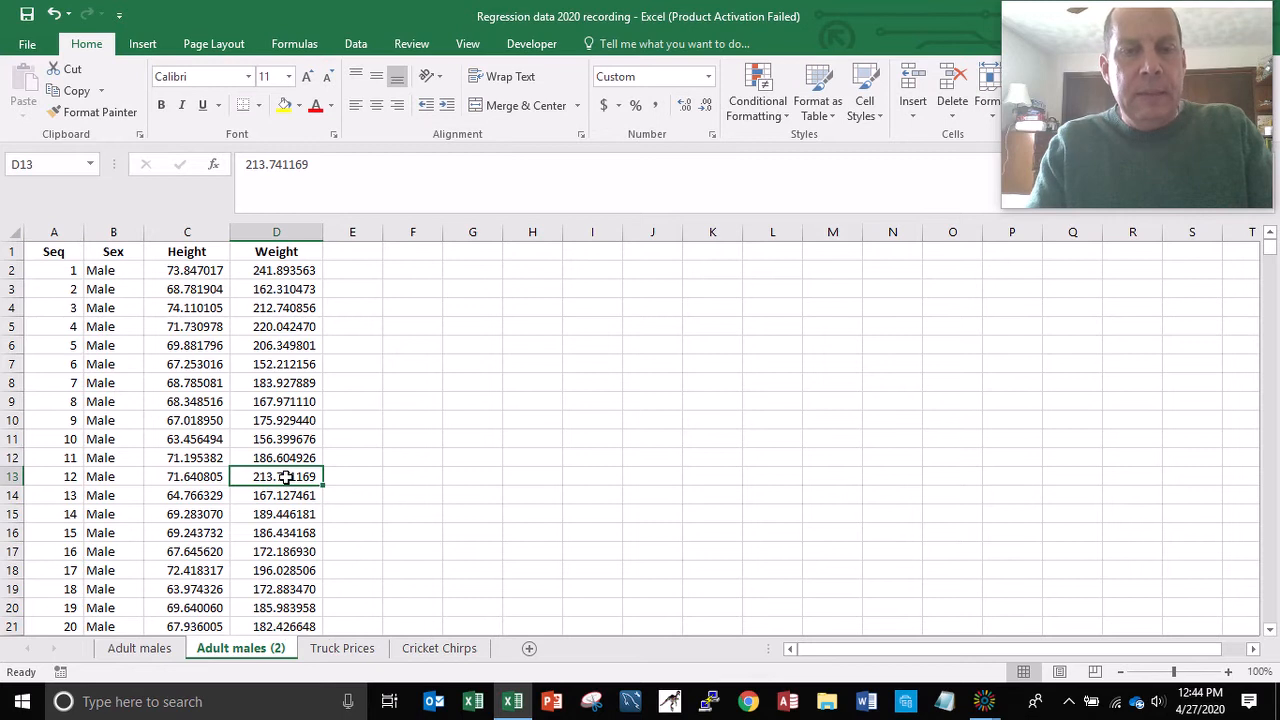
Step: Rename the copied Adult males (2) sheet as first 10 recs
right_click(219, 652)
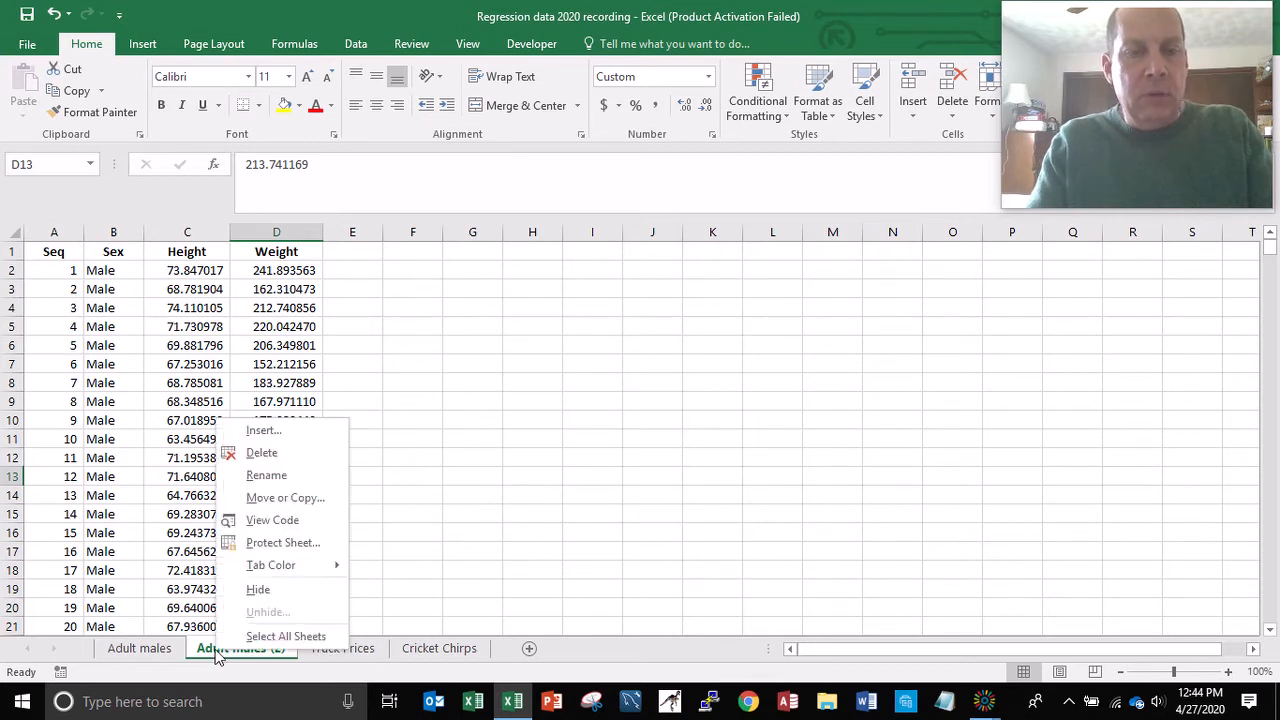
click(265, 476)
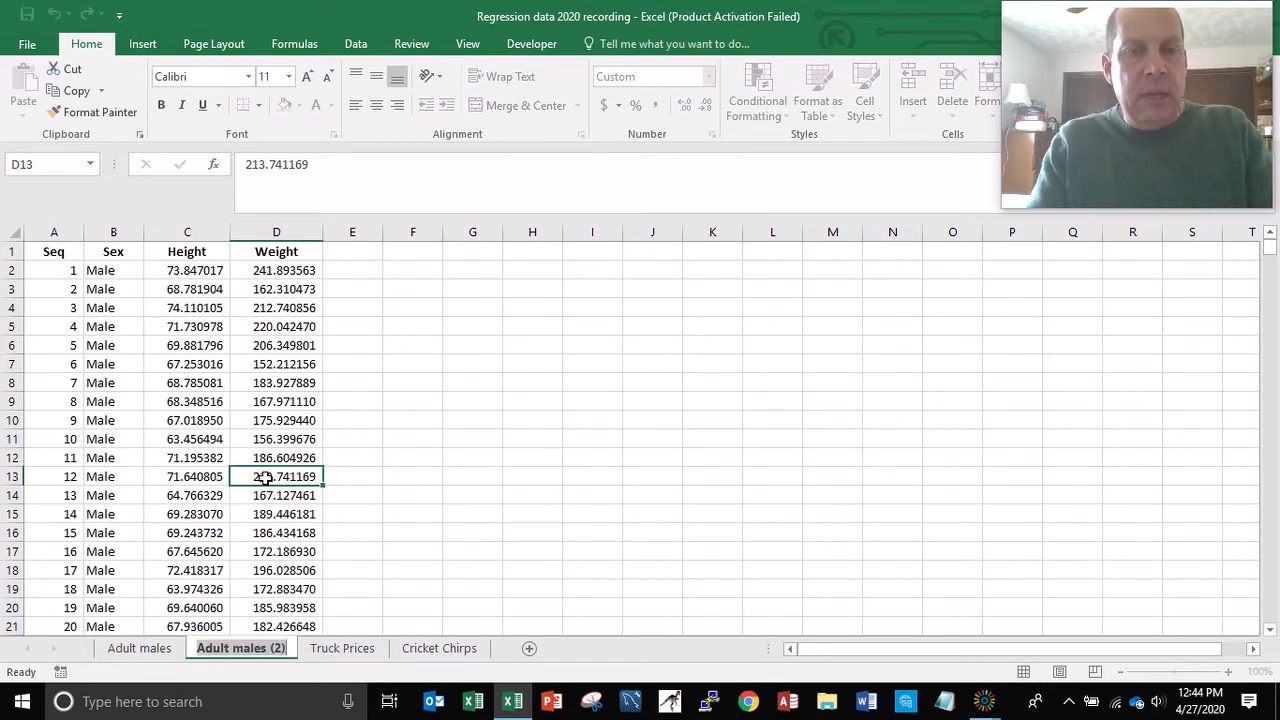
text(T)
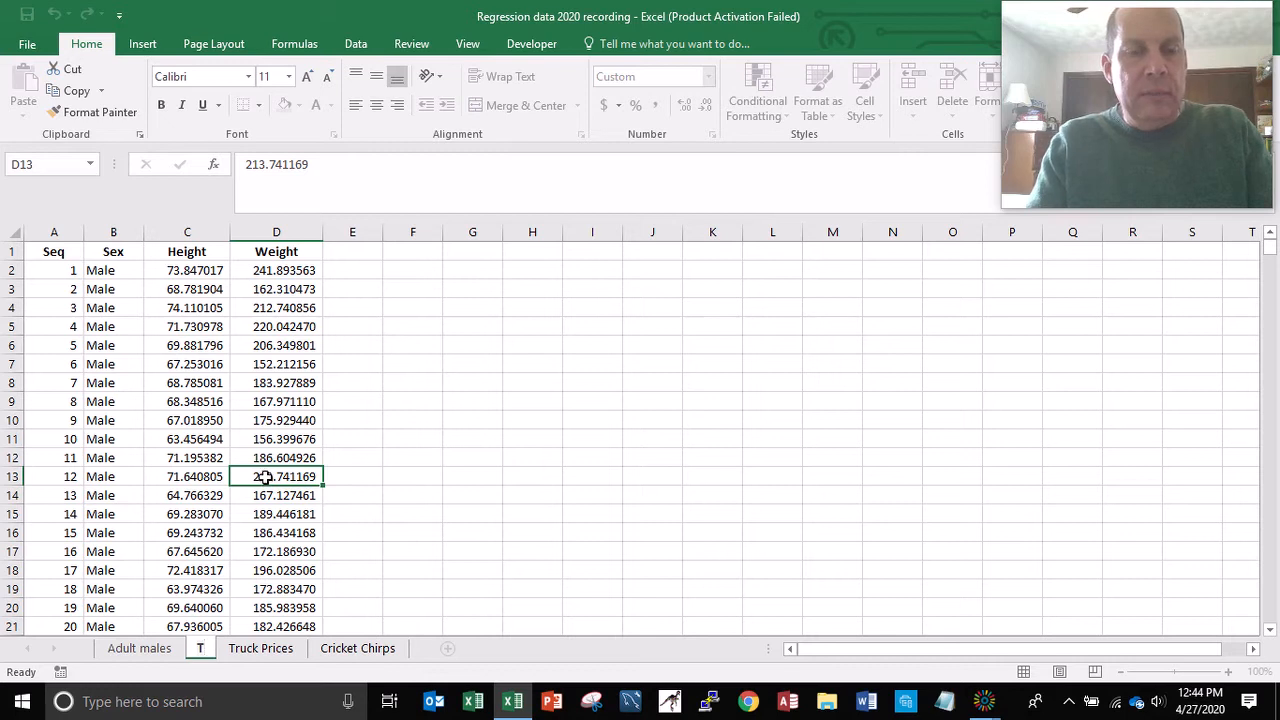
key(BackSpace)
text(first )
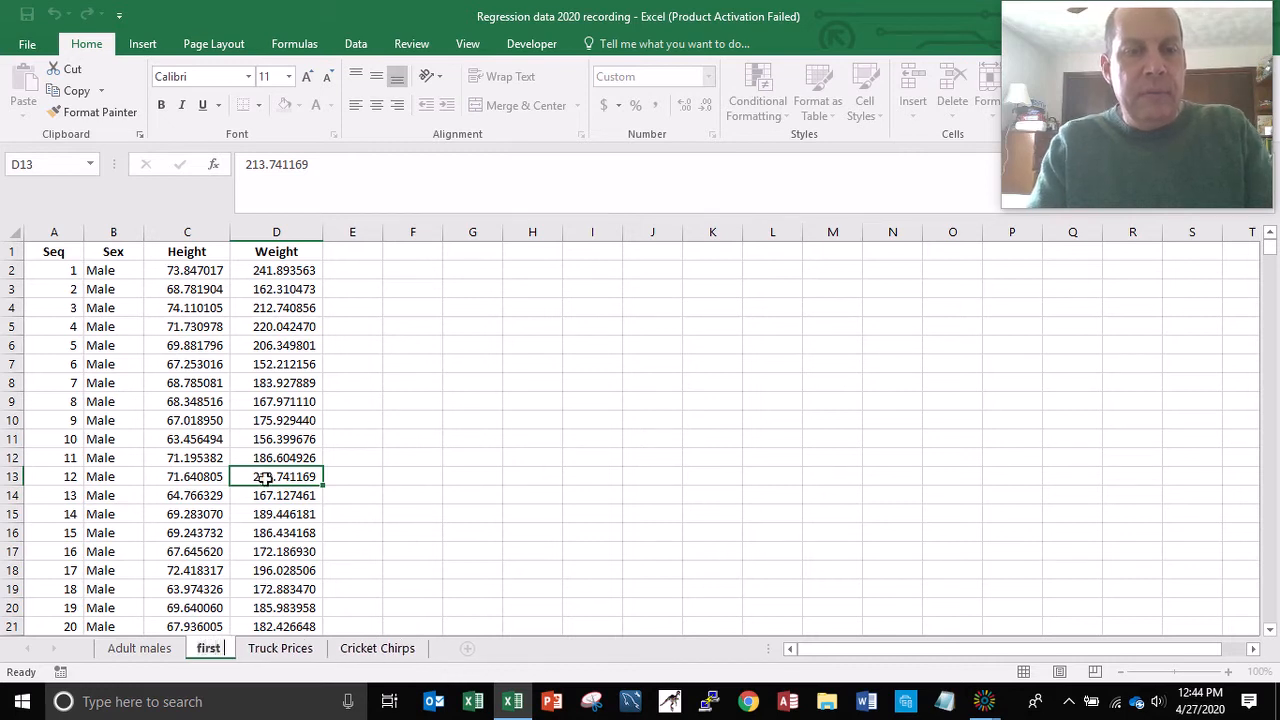
text(10 recs)
key(Return)
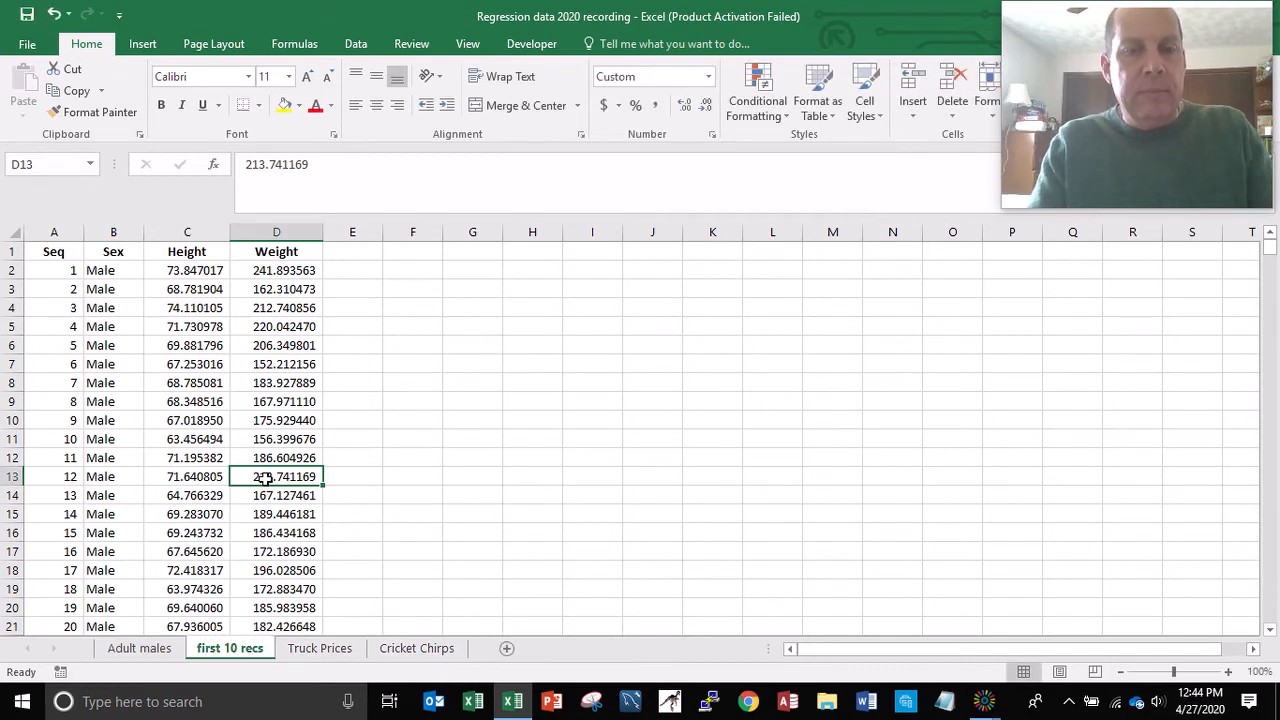
Step: Delete all data rows from row 12 down so only the first ten records remain, and return to A1
click(12, 457)
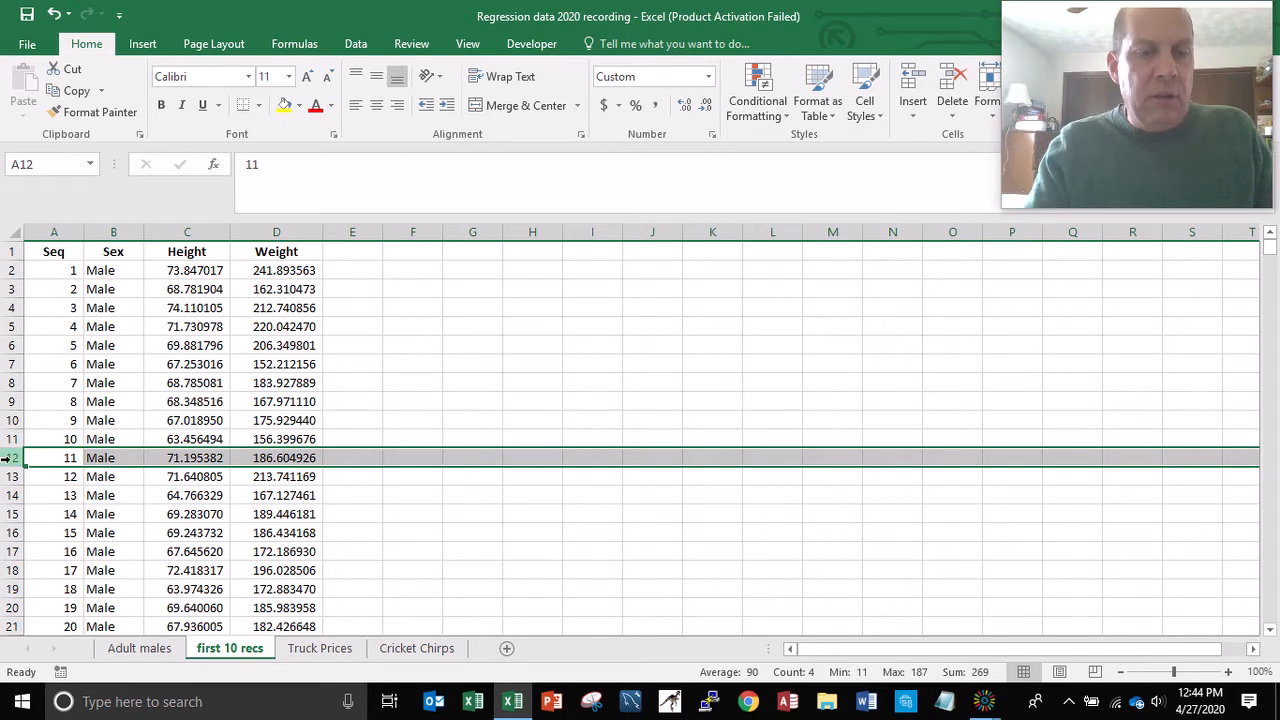
key(ctrl+shift+Down)
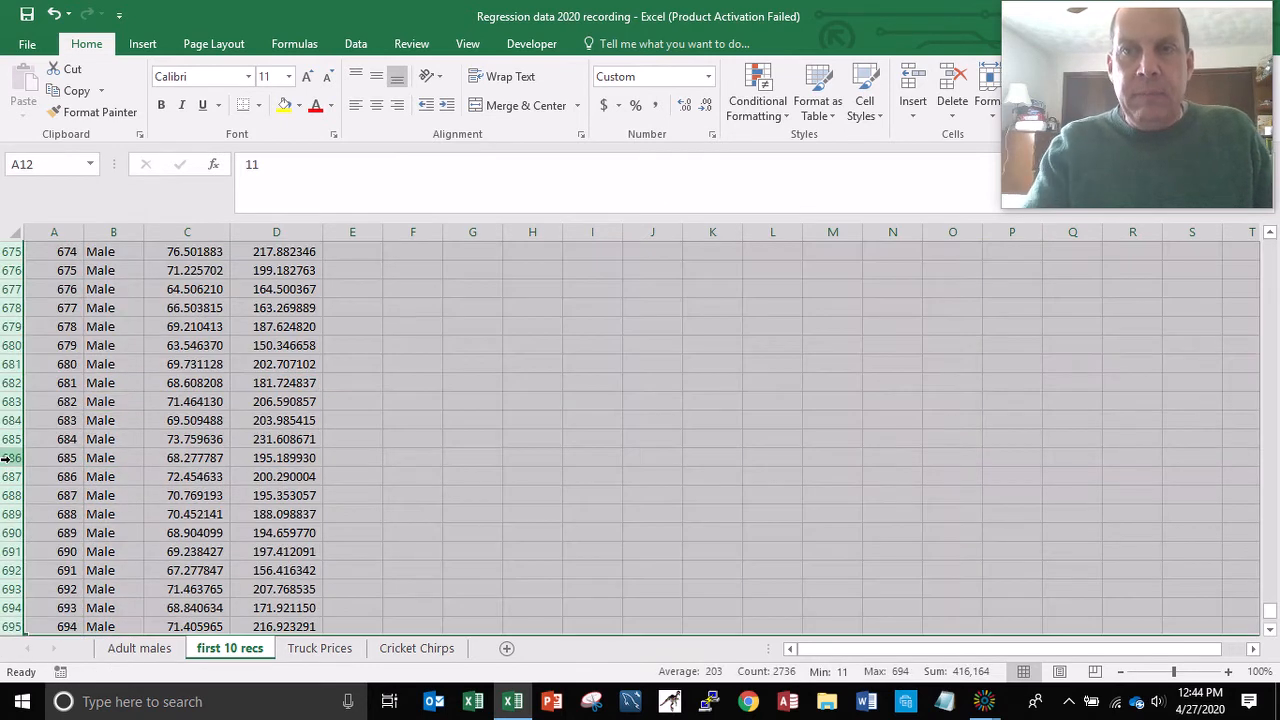
right_click(10, 308)
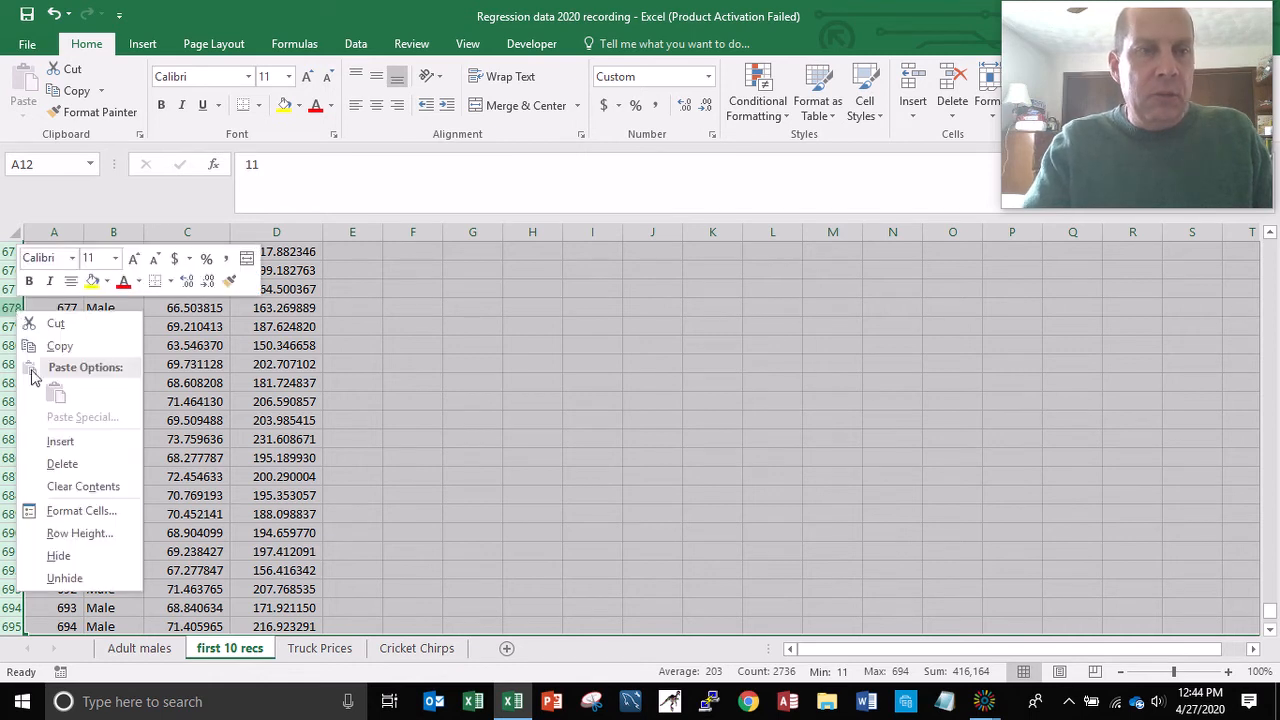
click(66, 466)
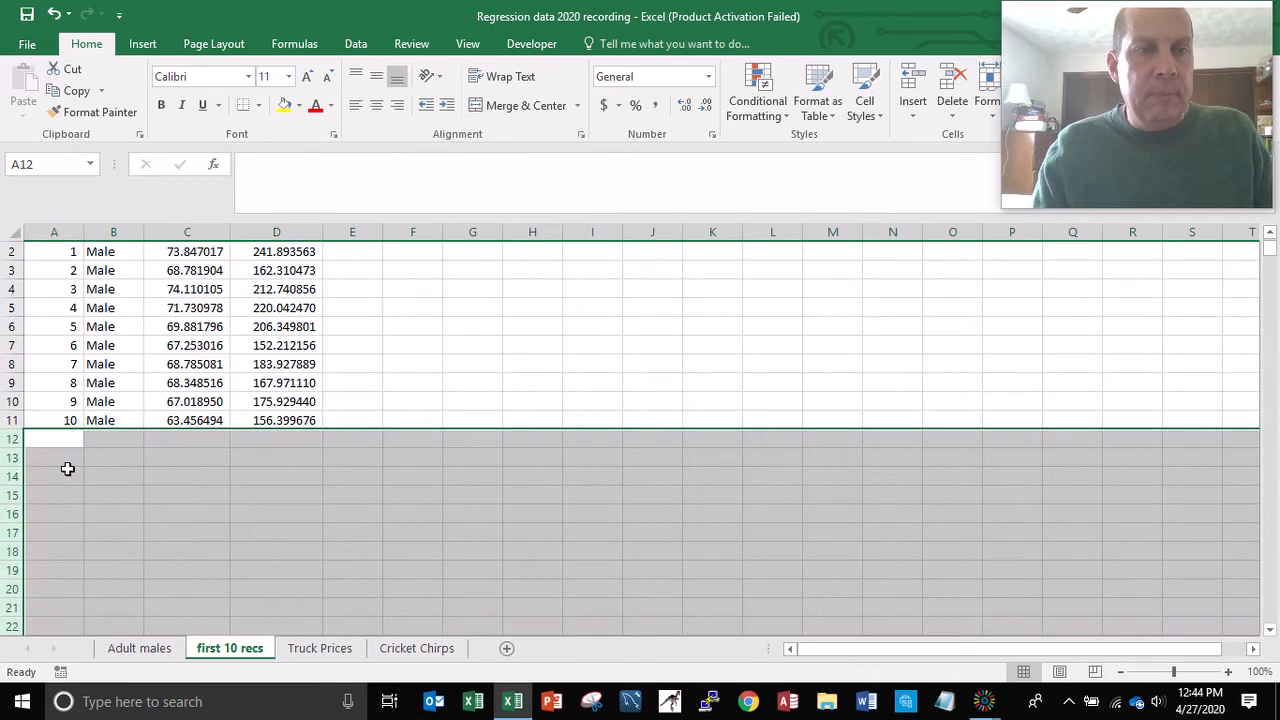
key(ctrl+Home)
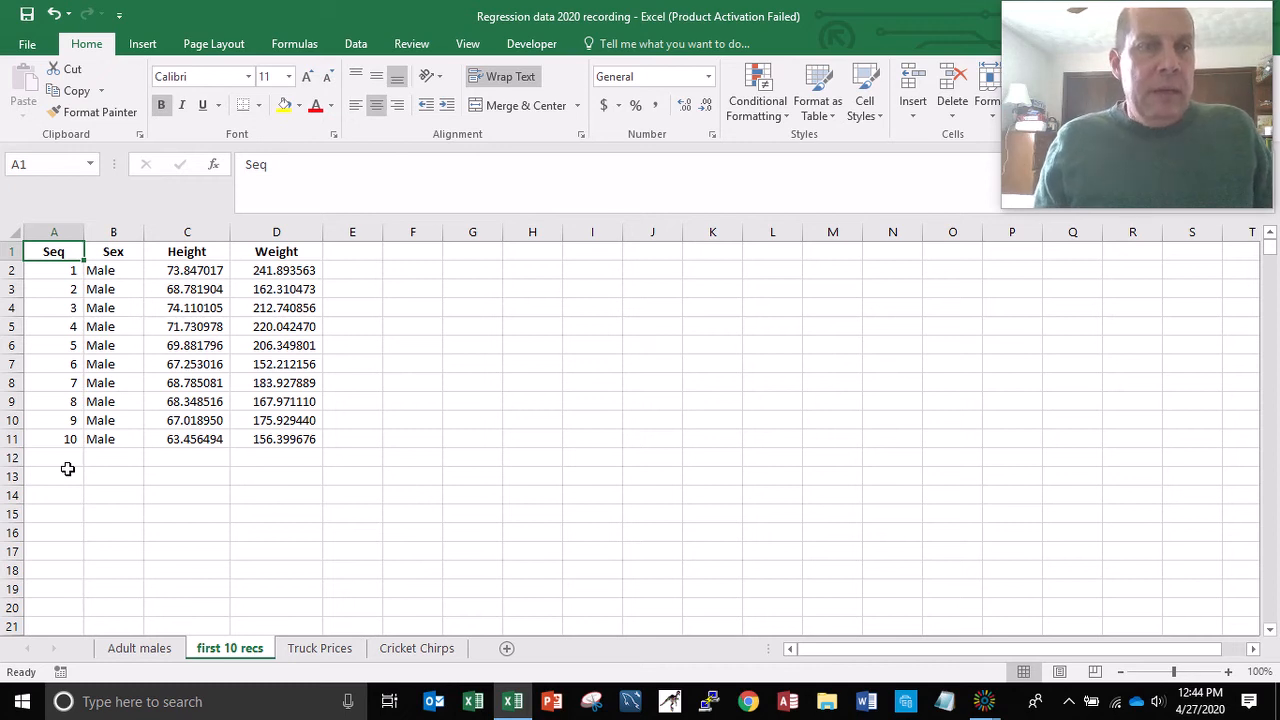
Step: Add the column headers rnd hgt in E1 and rnd wgt in F1
key(Right)
key(Right)
key(Right)
key(Left)
key(Down)
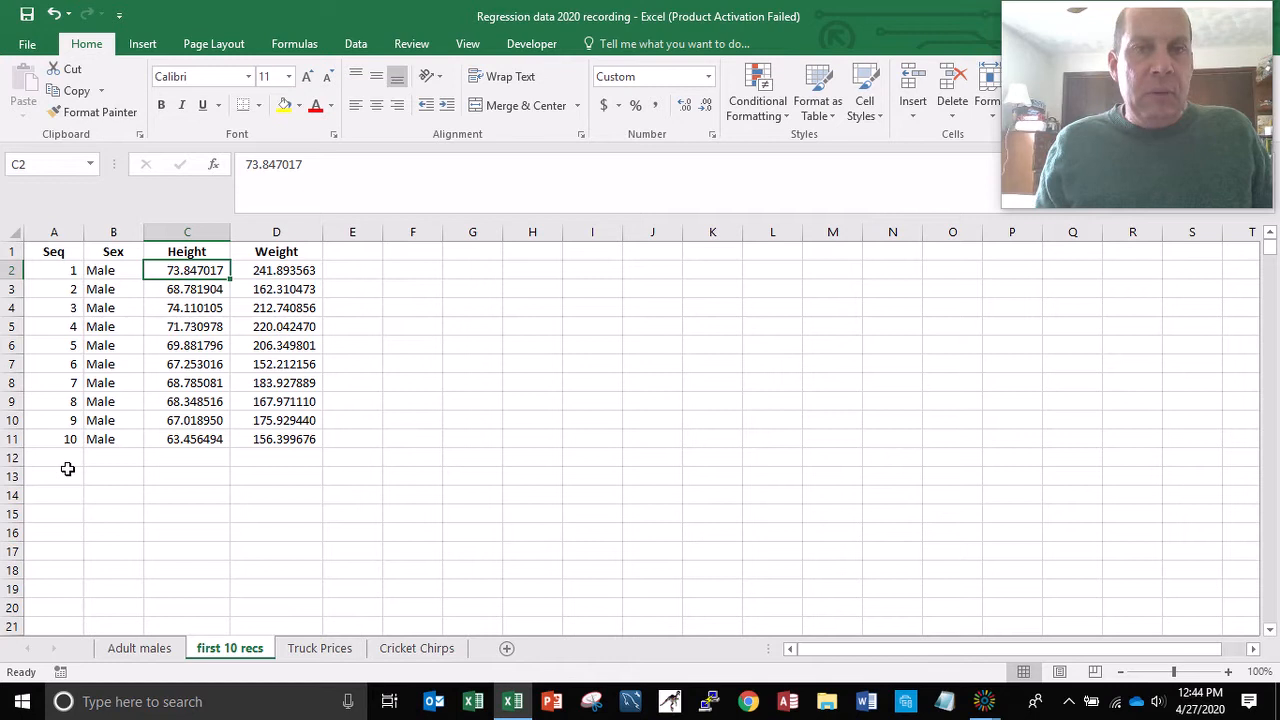
key(Right)
key(Right)
key(Up)
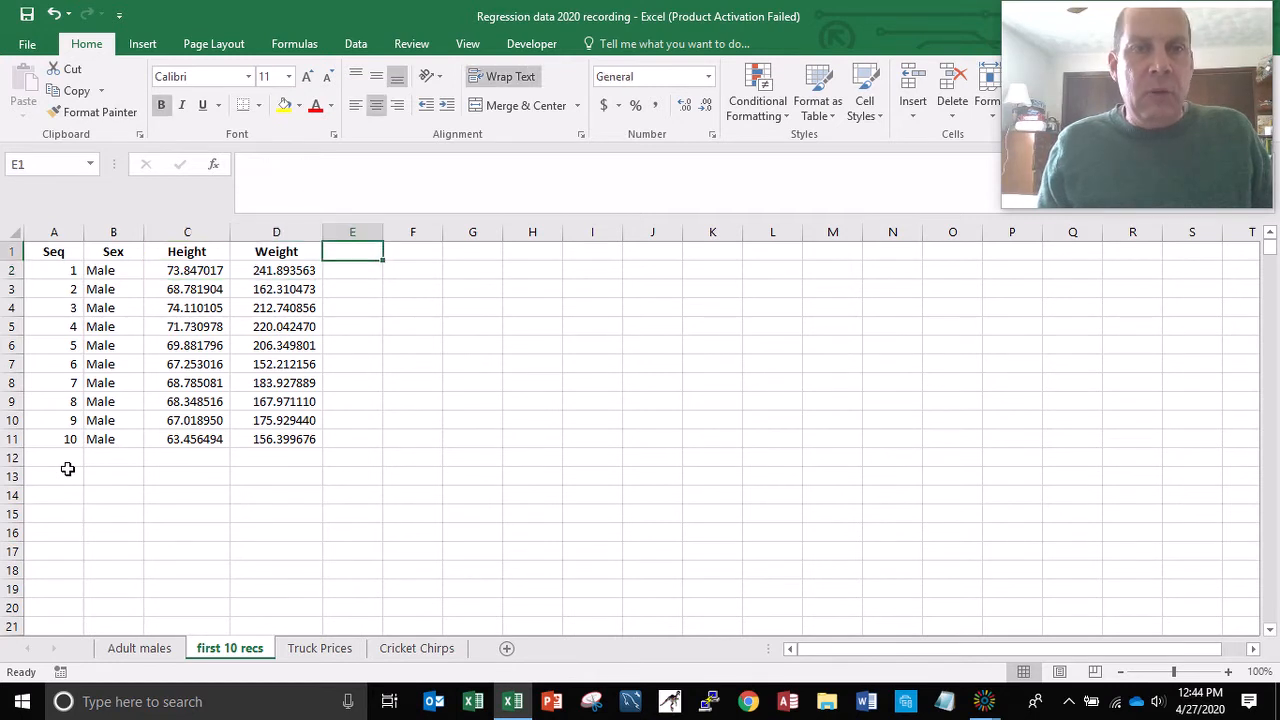
text(rnd)
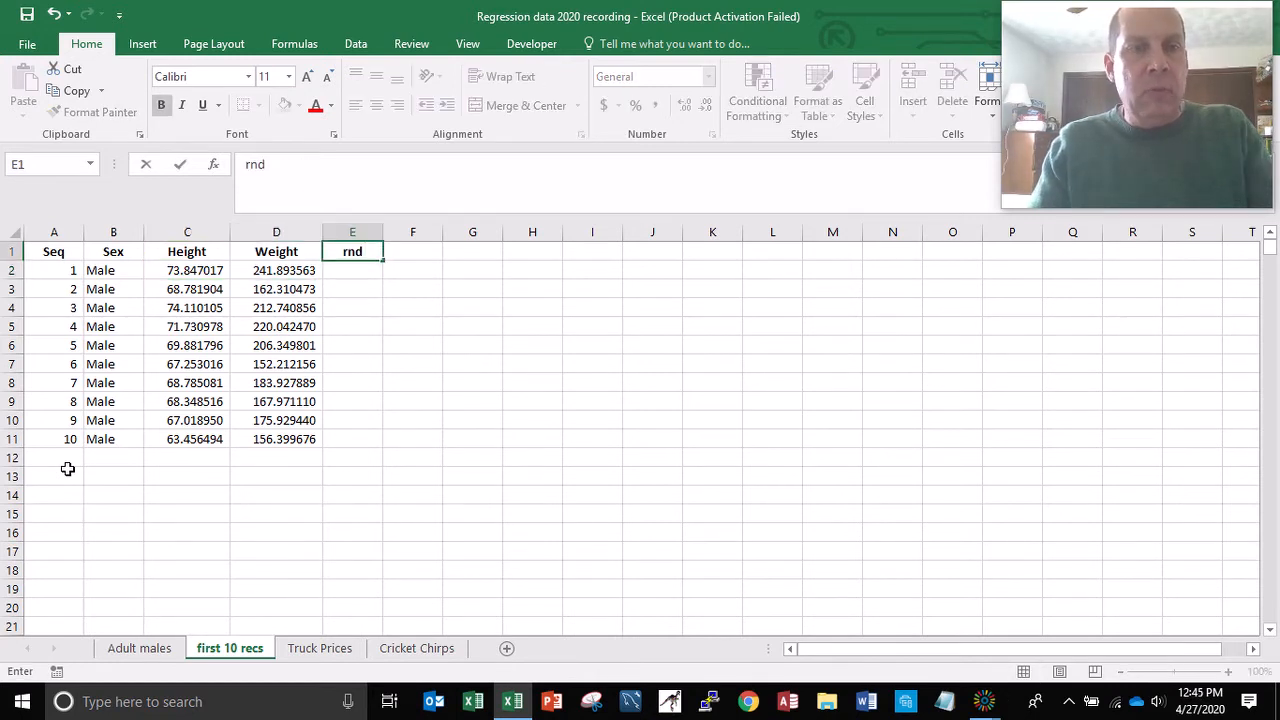
text( hgt)
key(Tab)
text(r)
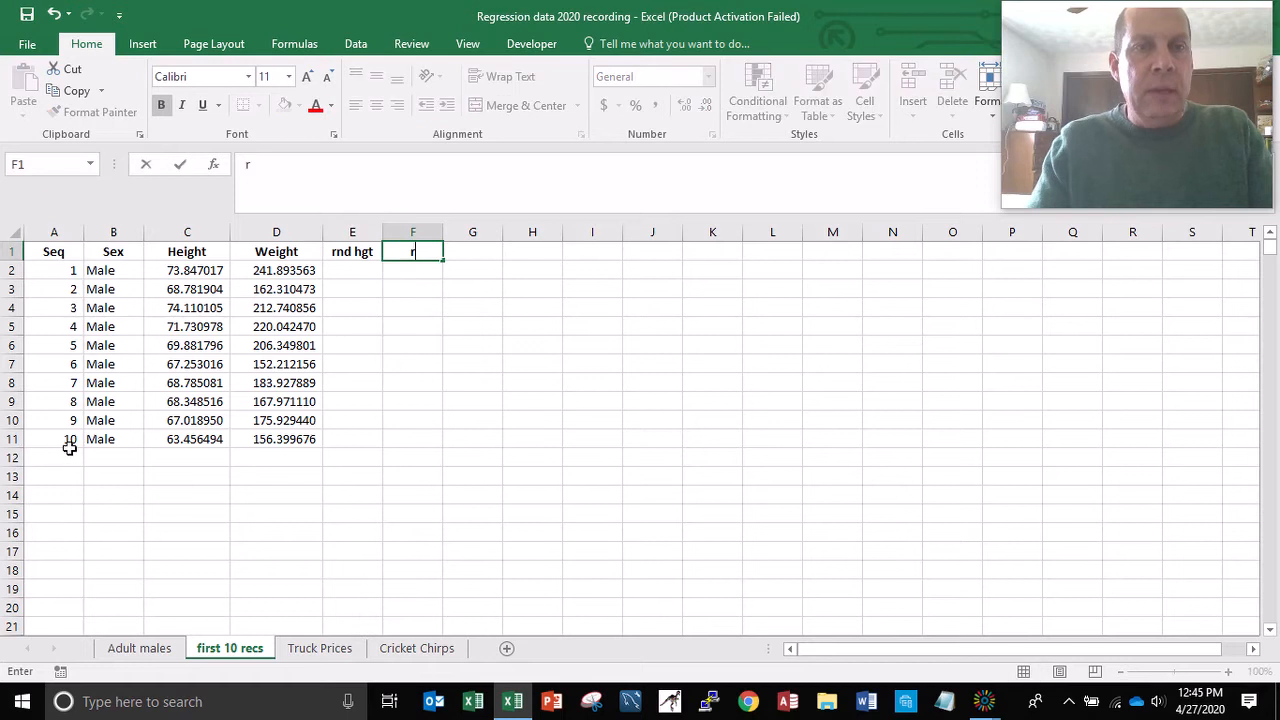
text(nd wgt)
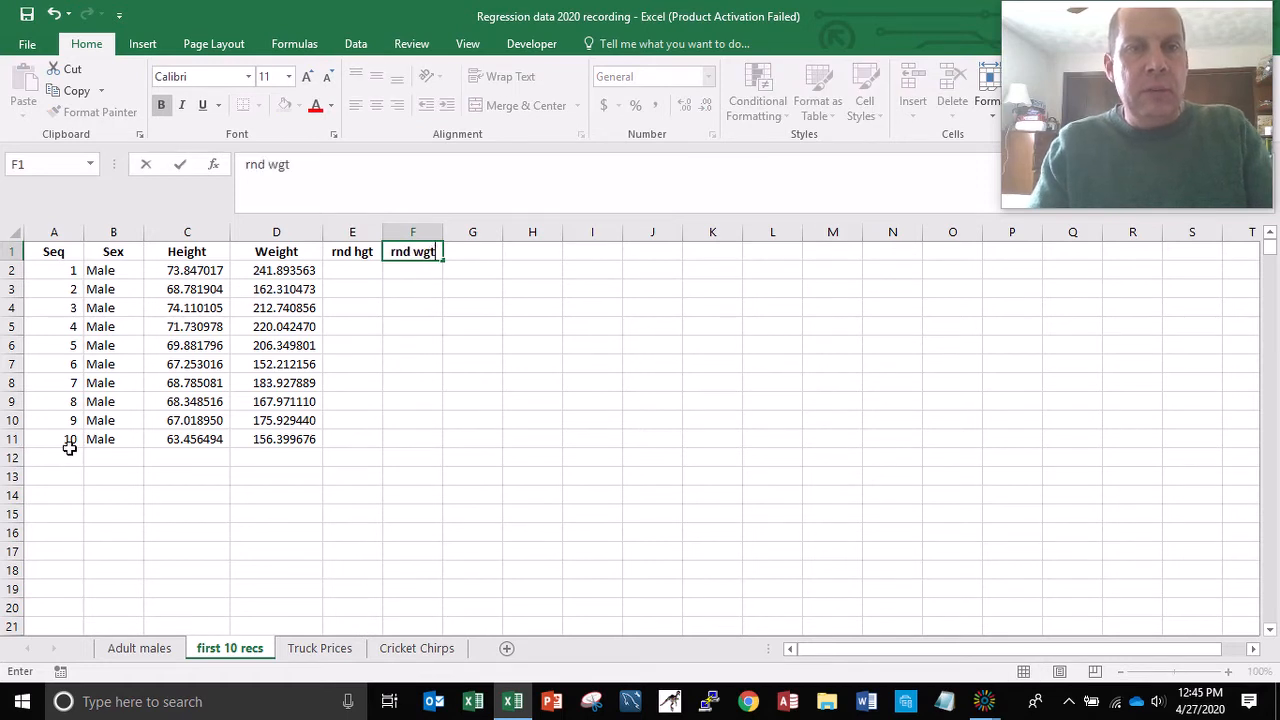
key(Return)
Step: Enter =ROUND(C2,0) in E2 to round the first height to a whole number, and apply the comma style to it
text(=round()
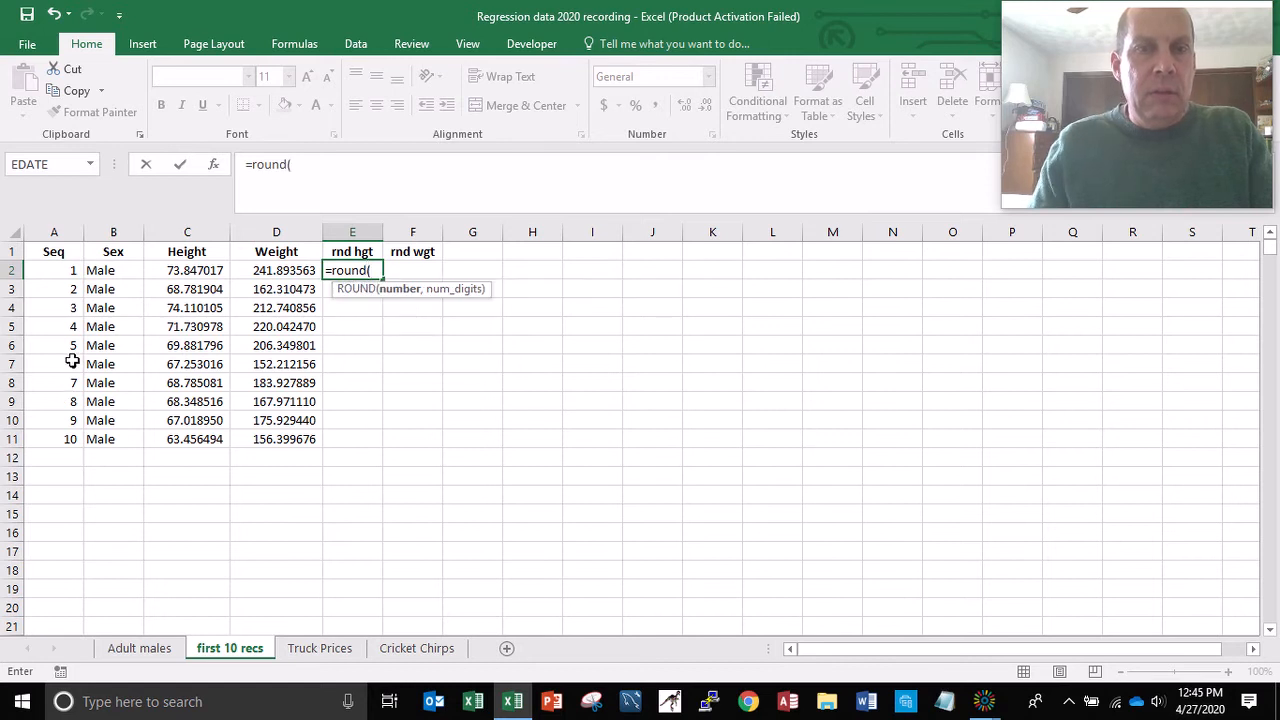
key(Left)
key(Left)
key(Left)
key(Right)
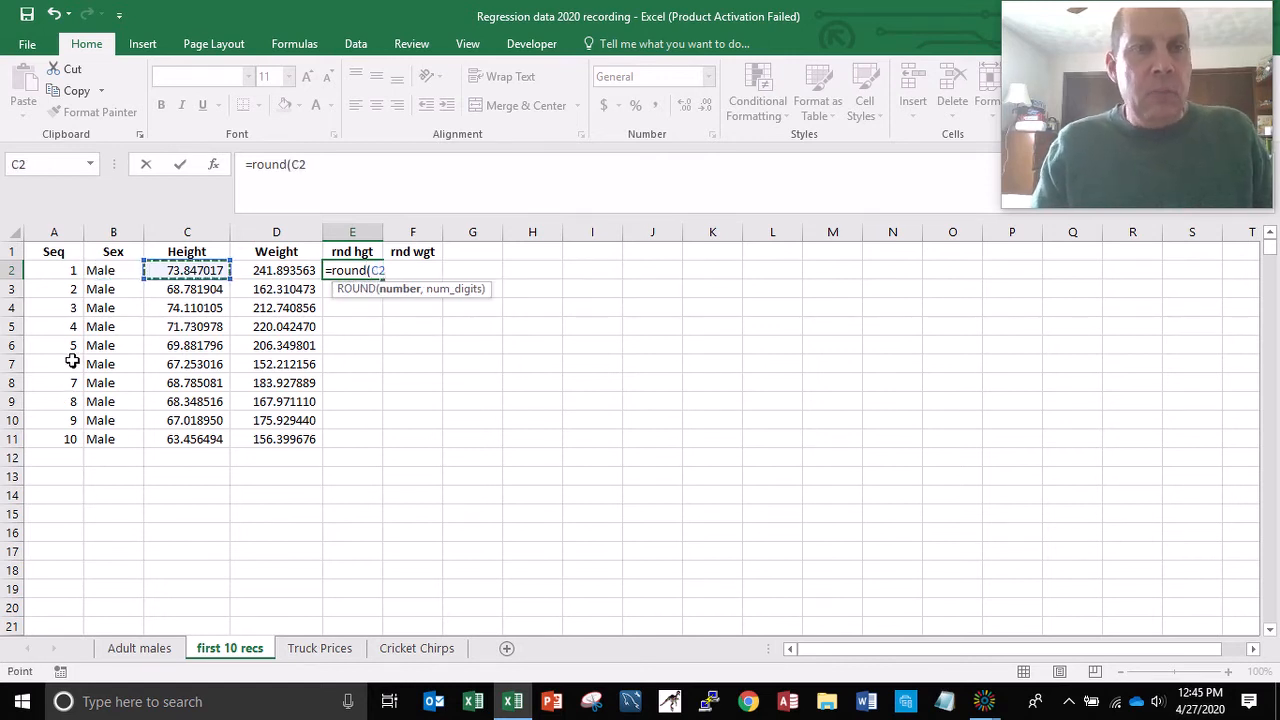
text(,)
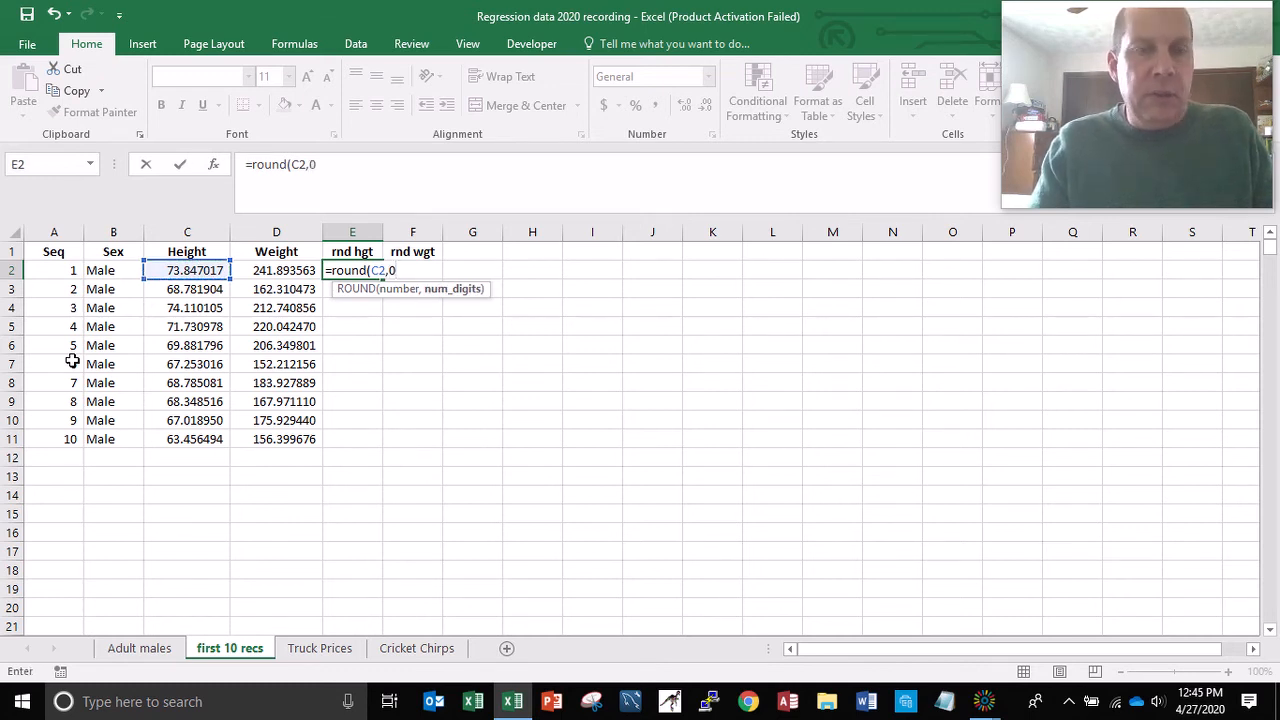
text(0))
key(Return)
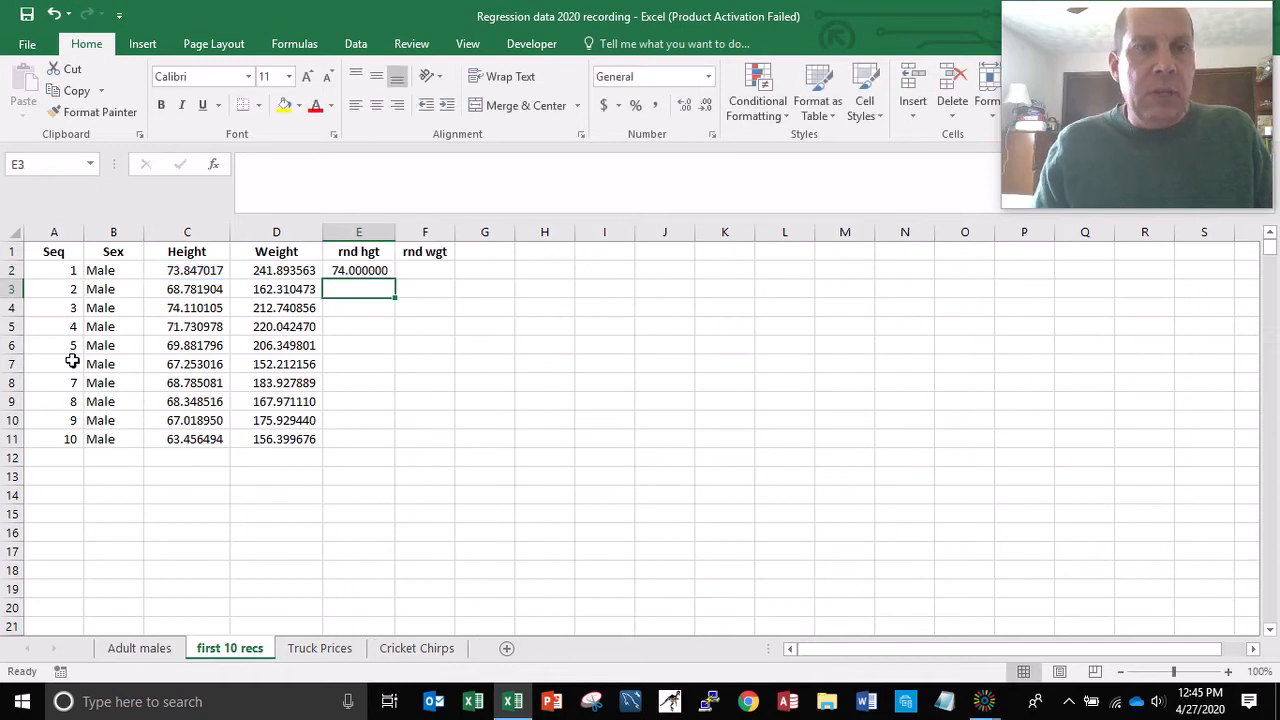
key(Up)
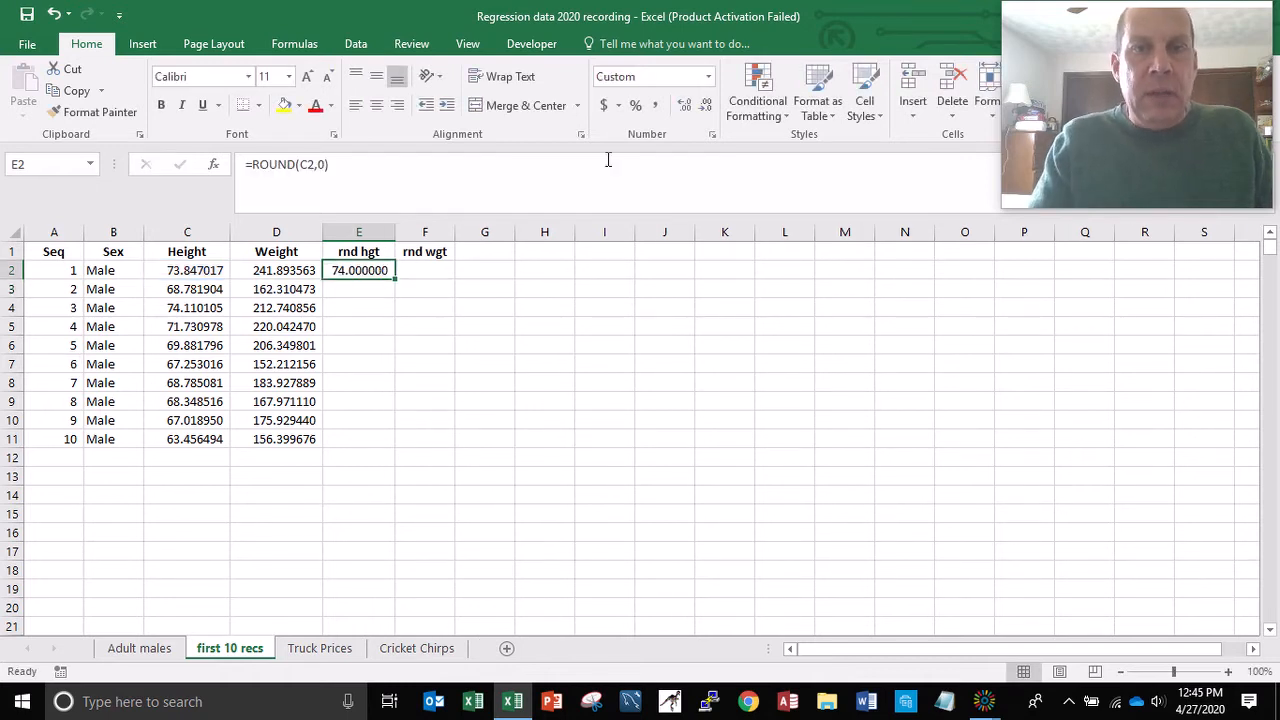
click(655, 106)
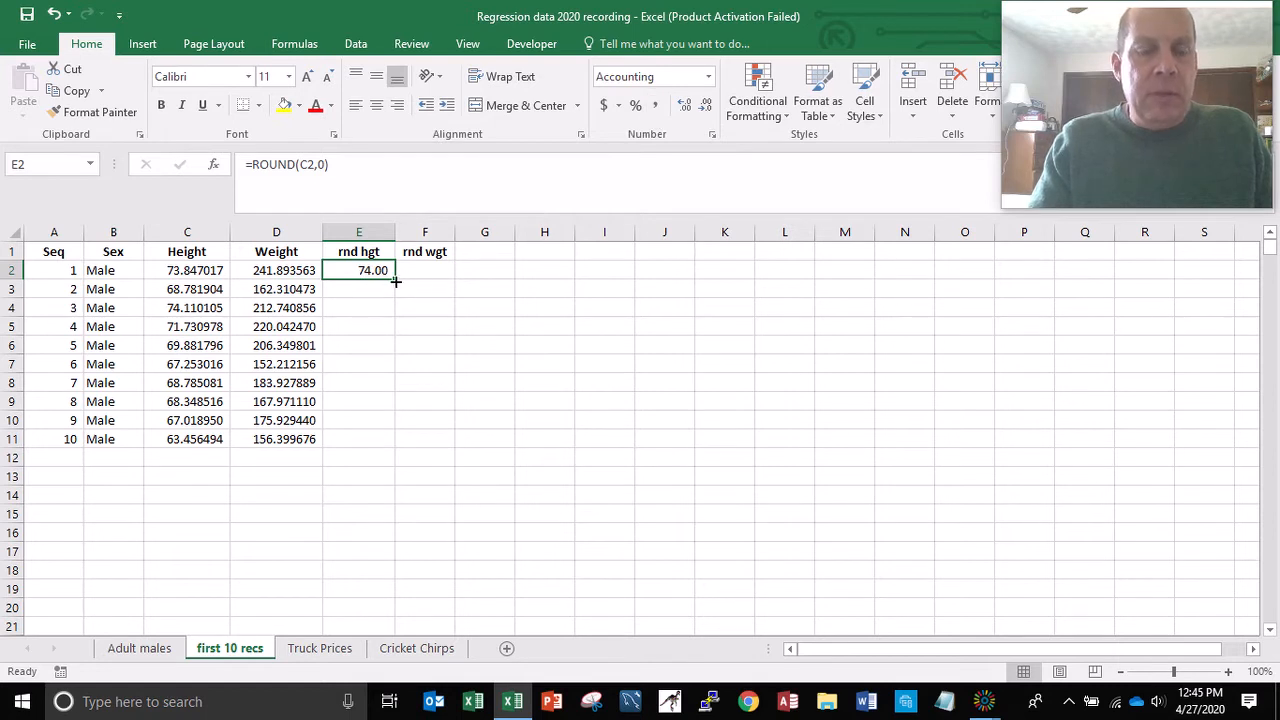
Step: Copy the rounding formula from E2 across E2:F11 and format the range to show no decimal places
key(ctrl+c)
key(shift+Right)
key(shift+Down)
key(shift+Down)
key(shift+Down)
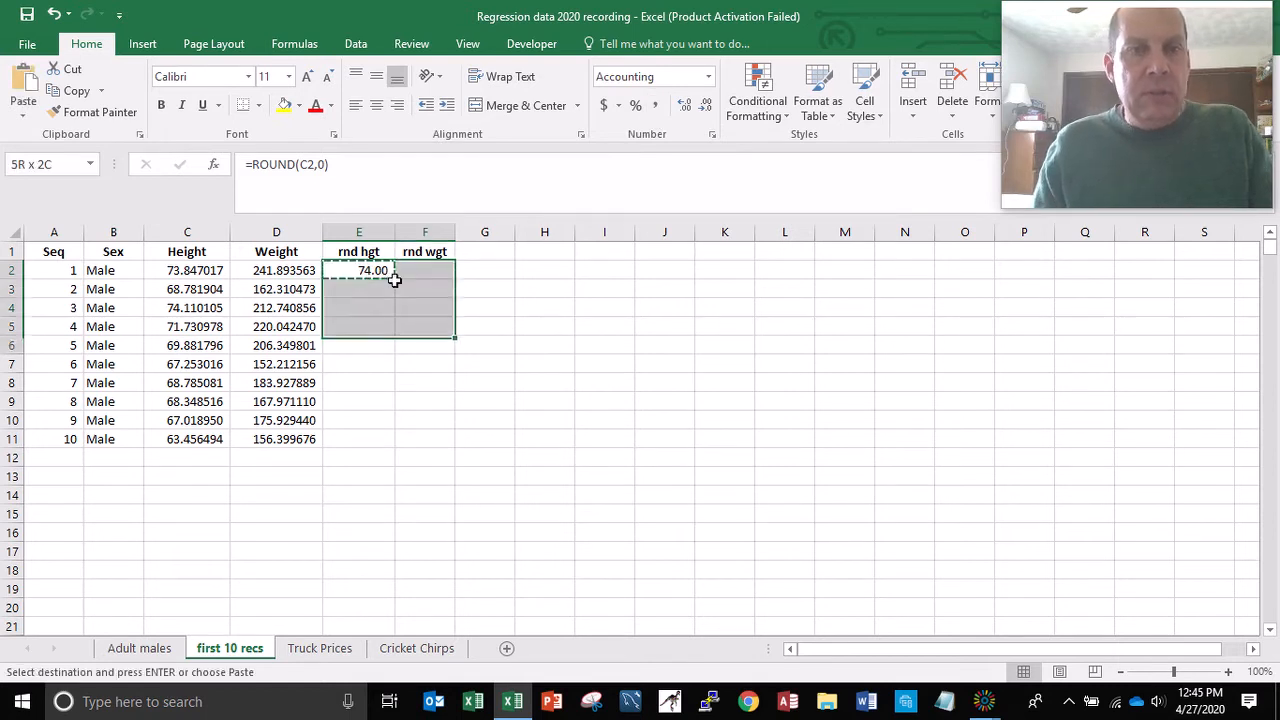
key(shift+Down)
key(shift+Down)
key(shift+Down)
key(shift+Down)
key(shift+Down)
key(shift+Down)
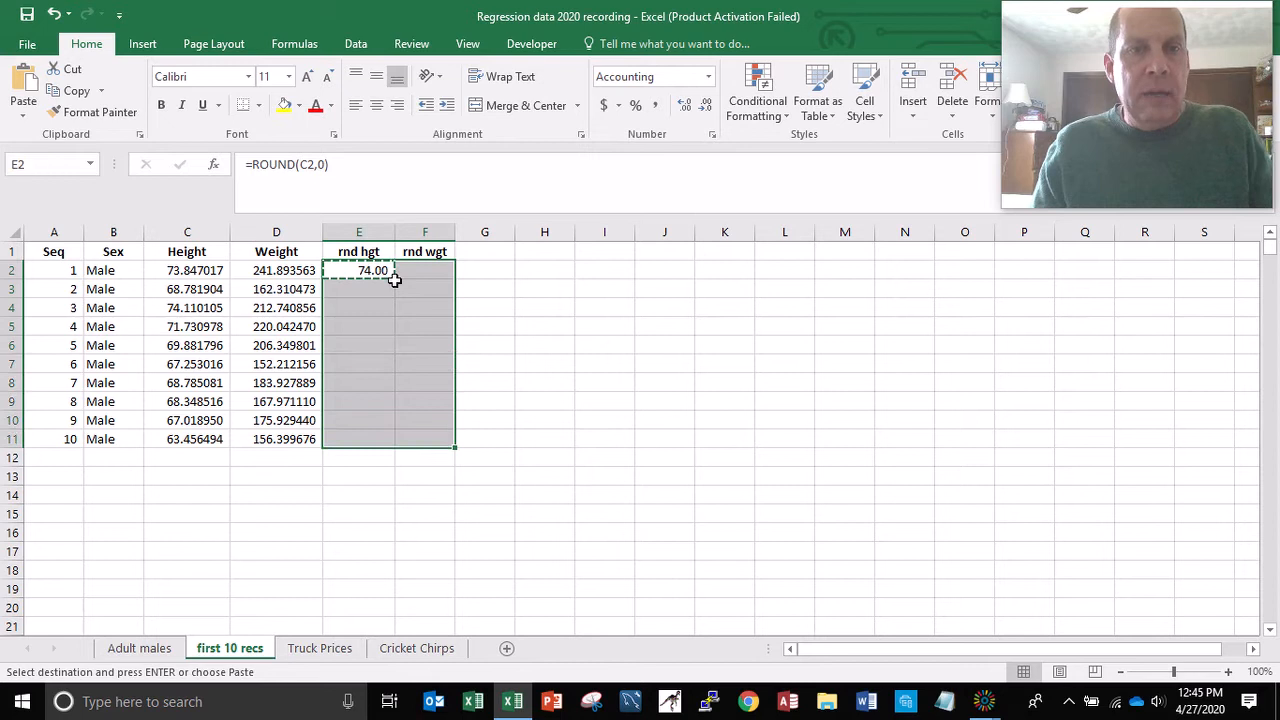
key(Return)
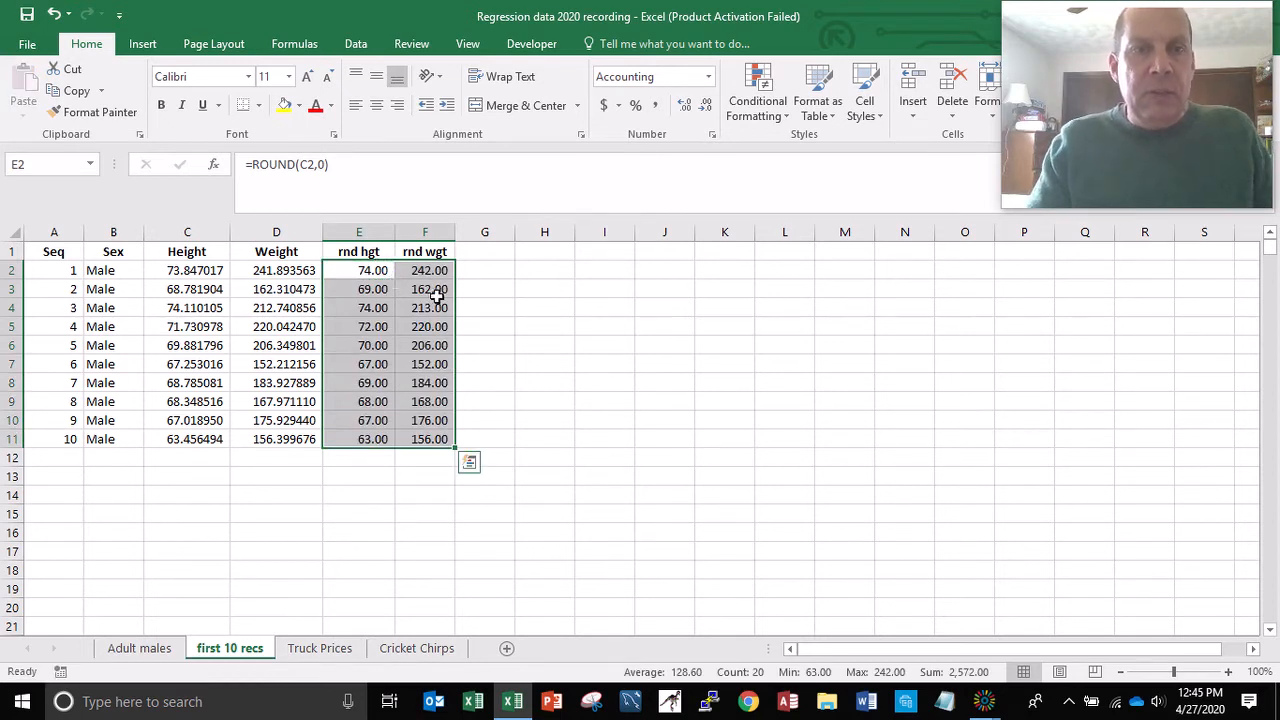
double_click(707, 107)
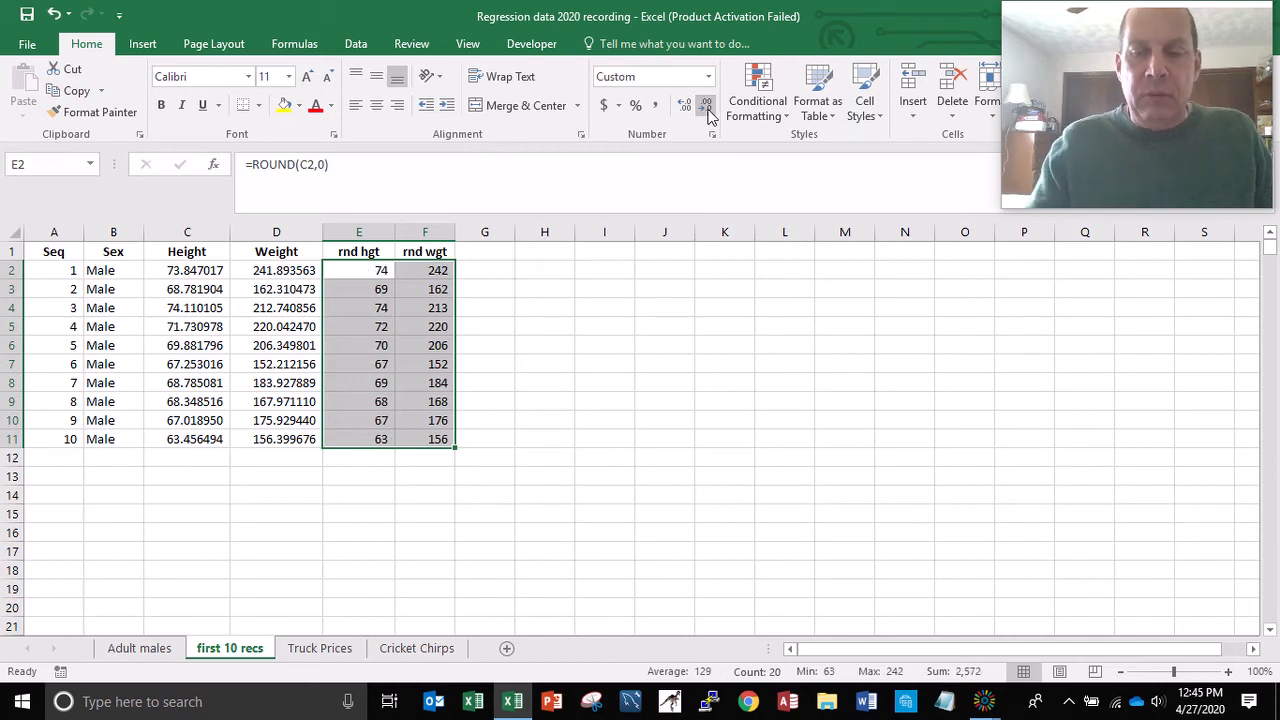
Step: Check the rounding formulas for height and weight in rows 2 and 3 against their source columns
key(ctrl+Home)
key(Down)
key(Right)
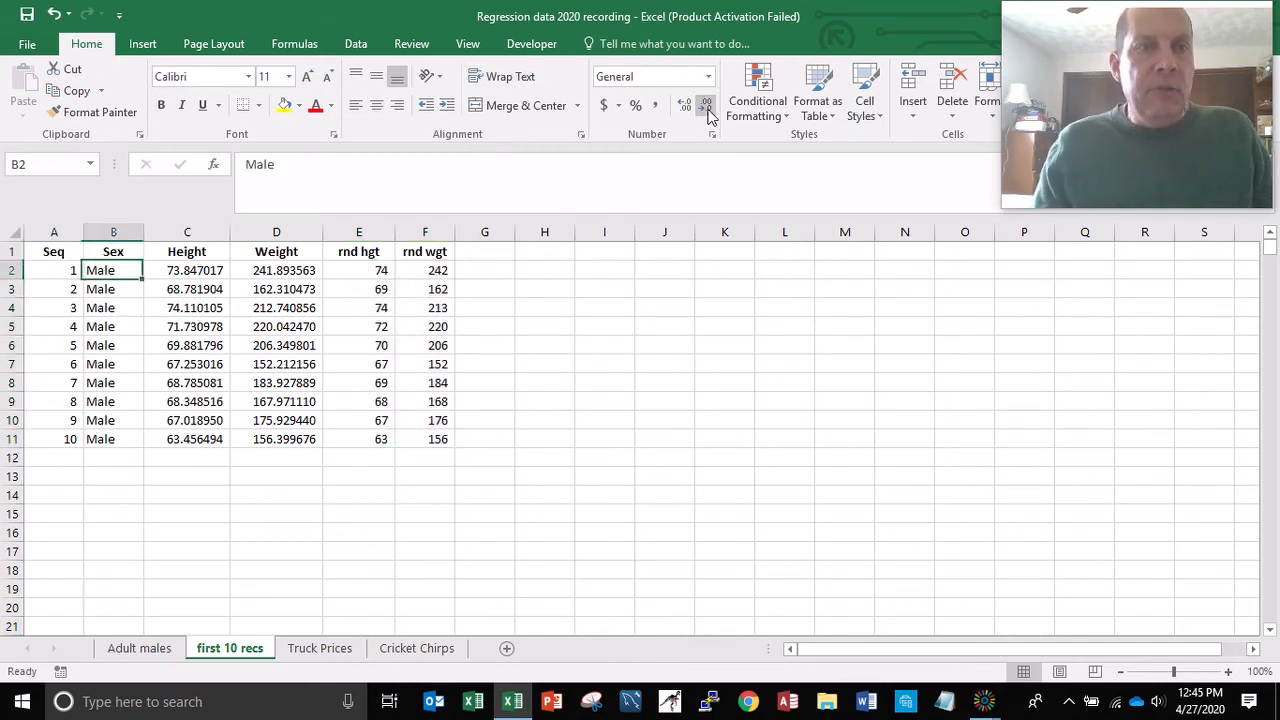
key(Right)
key(Right)
key(Right)
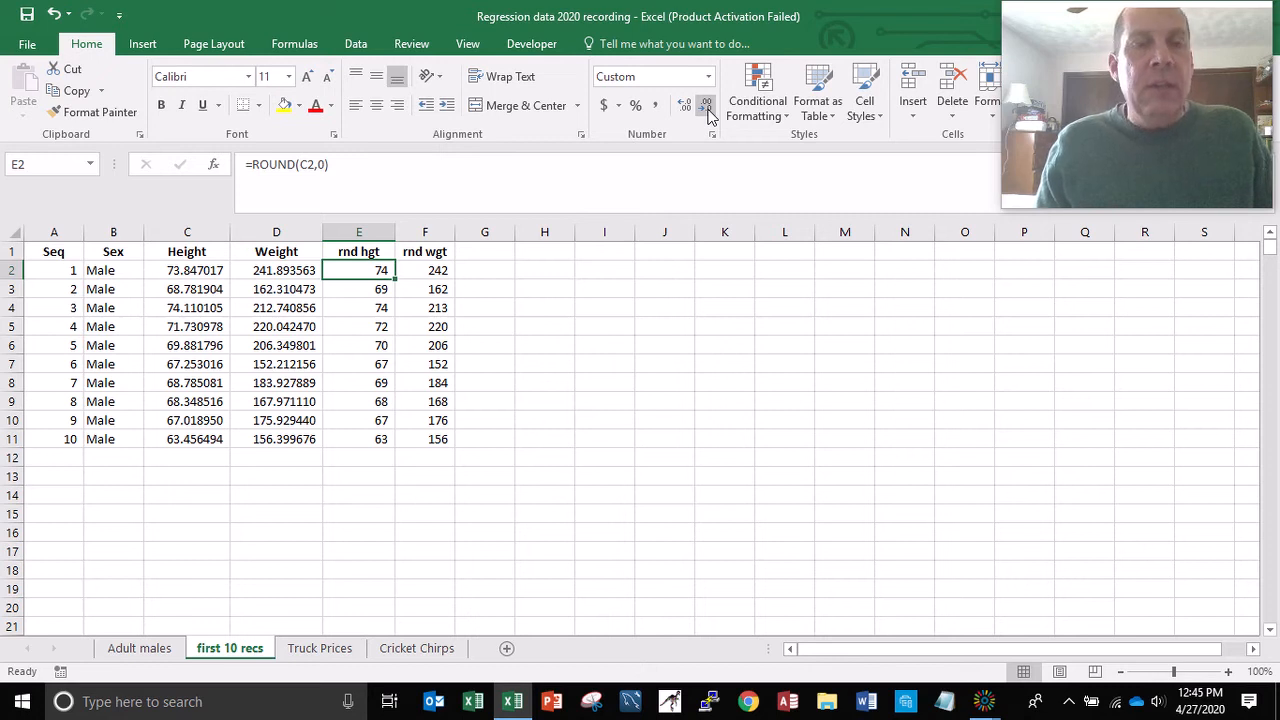
key(Right)
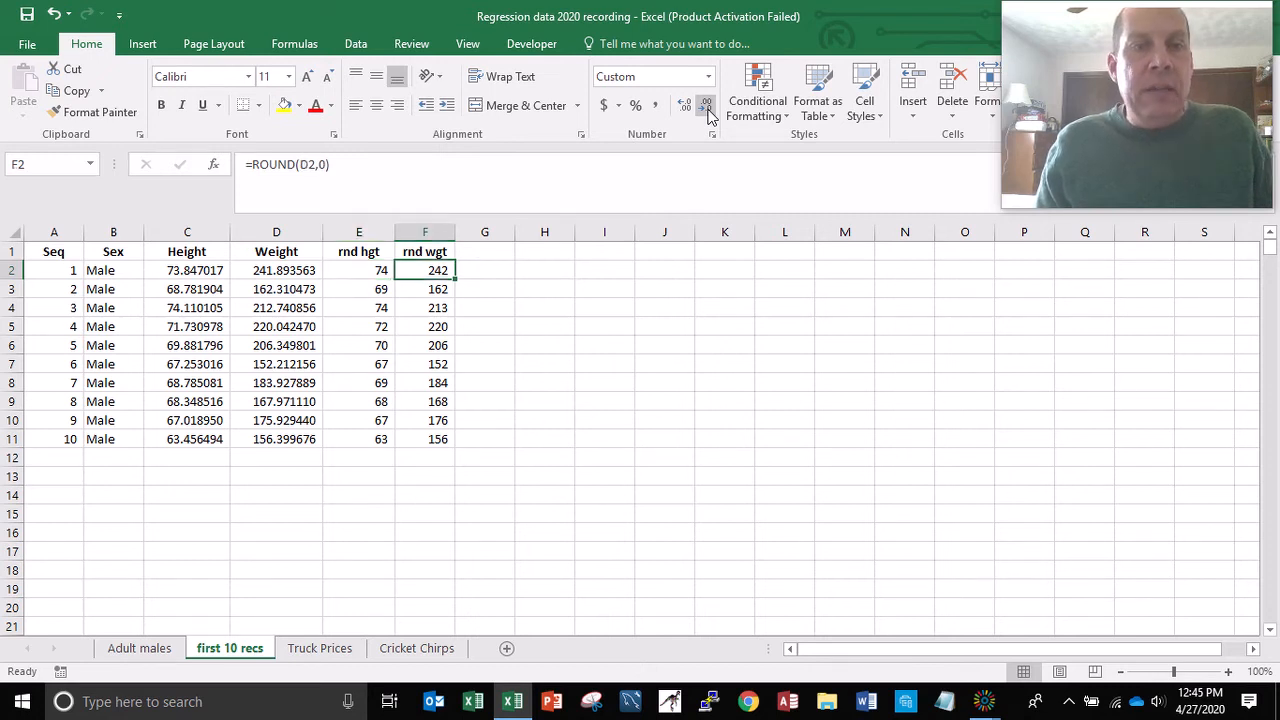
key(Down)
key(Left)
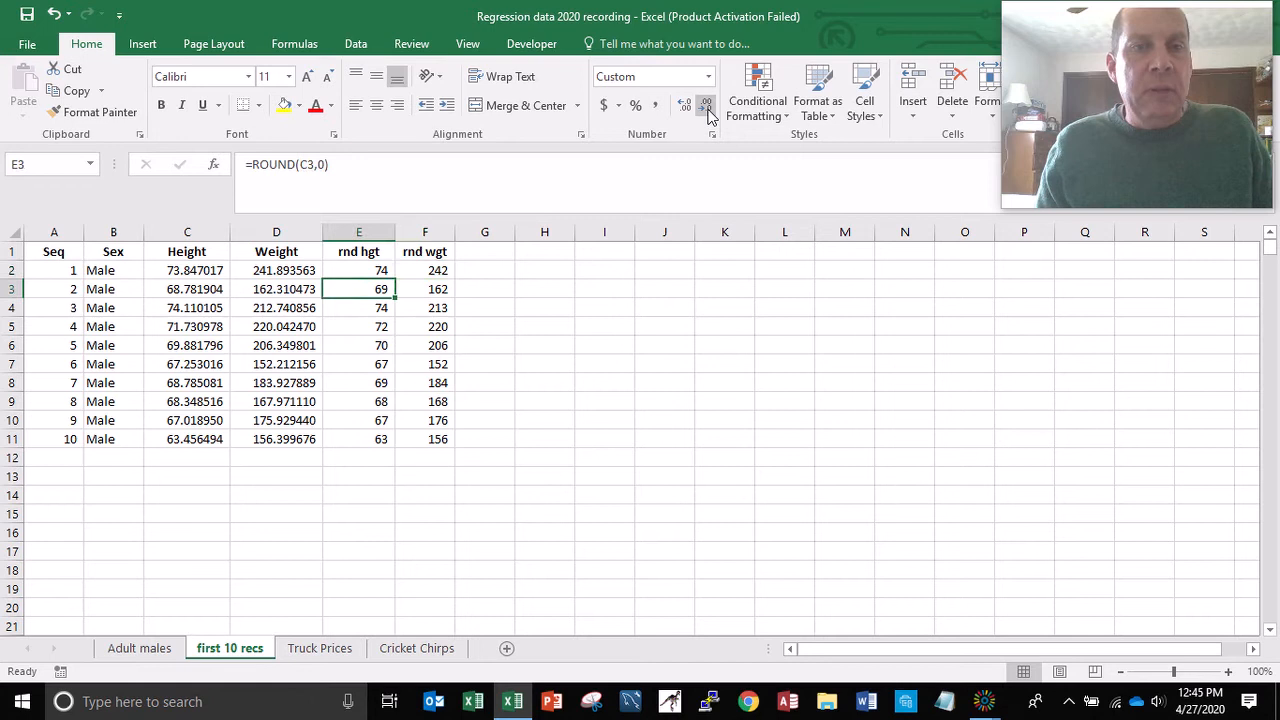
key(Right)
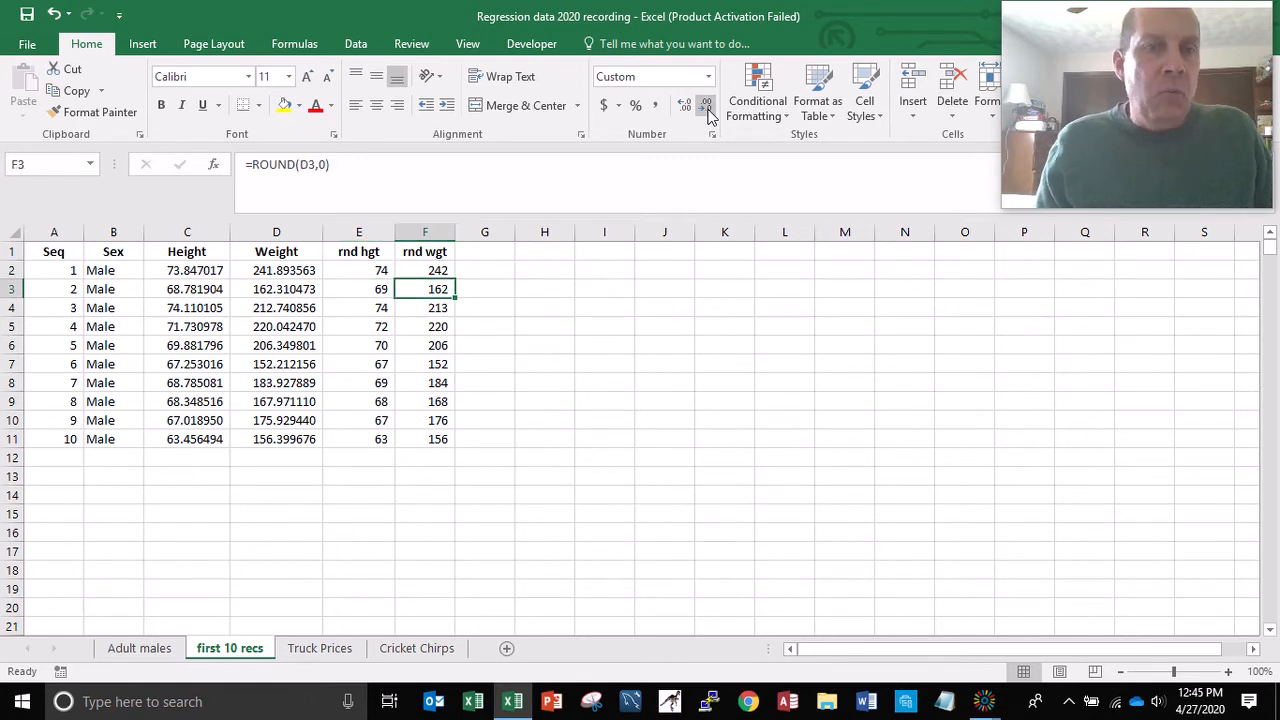
key(Up)
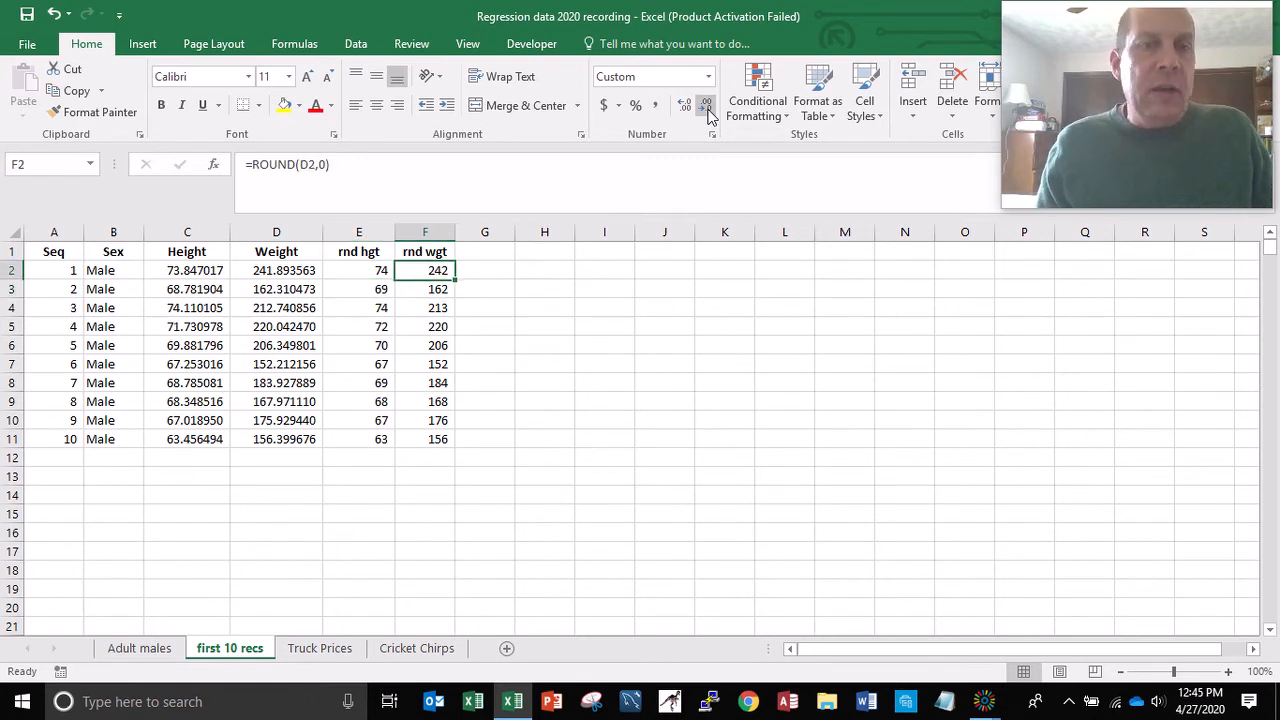
key(Up)
key(Right)
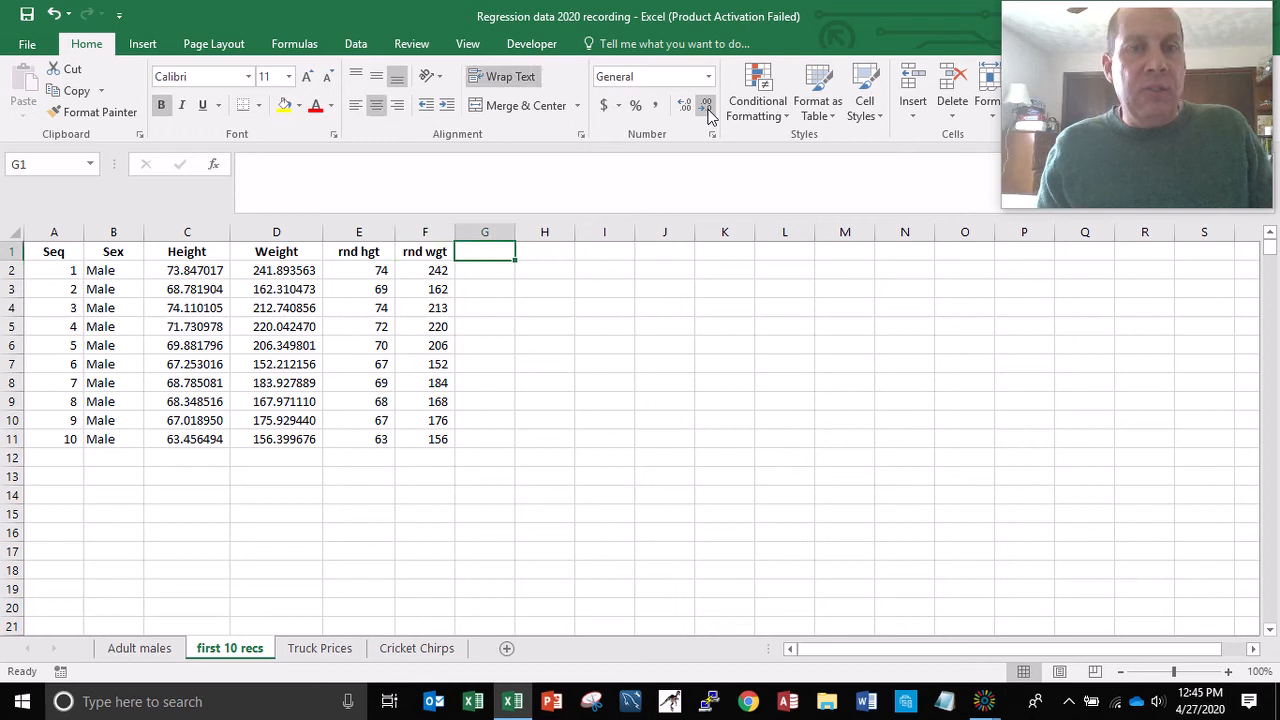
Step: Go through the rounded heights in E2:E11 down to the last record and back up
key(Left)
key(Left)
key(Down)
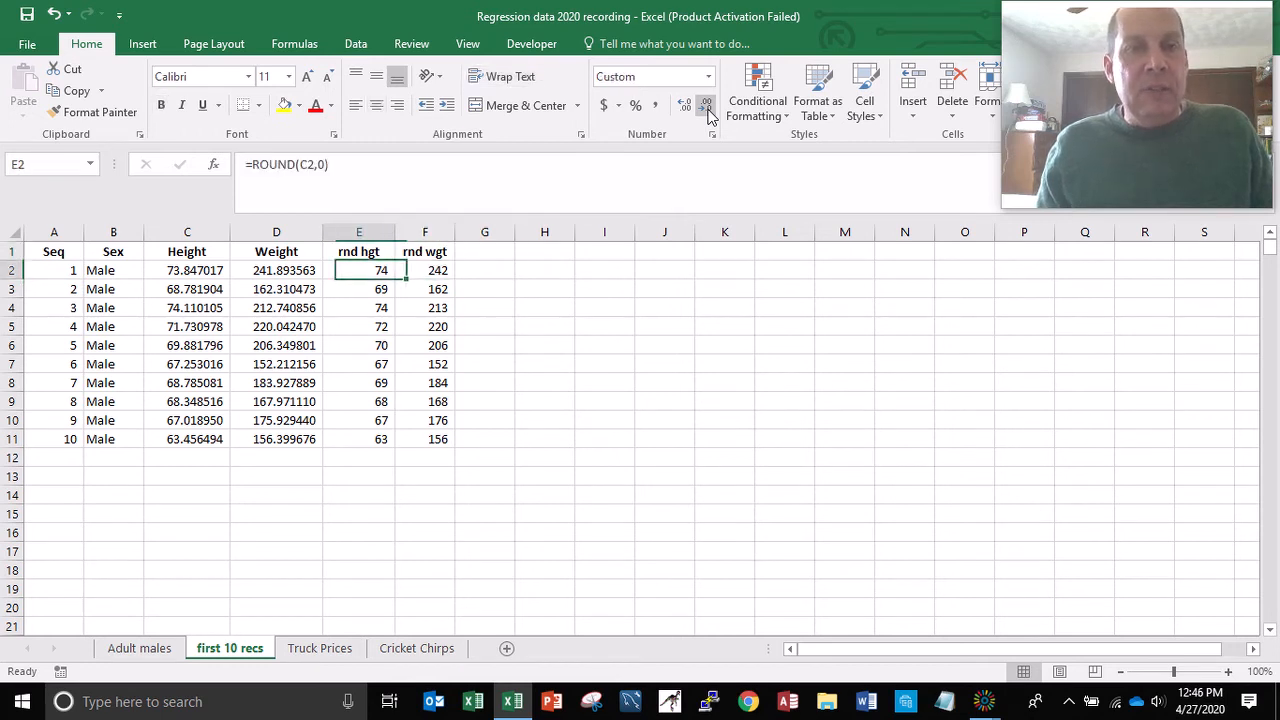
key(Down)
key(Down)
key(Down)
key(Down)
key(Down)
key(Down)
key(Down)
key(Down)
key(Down)
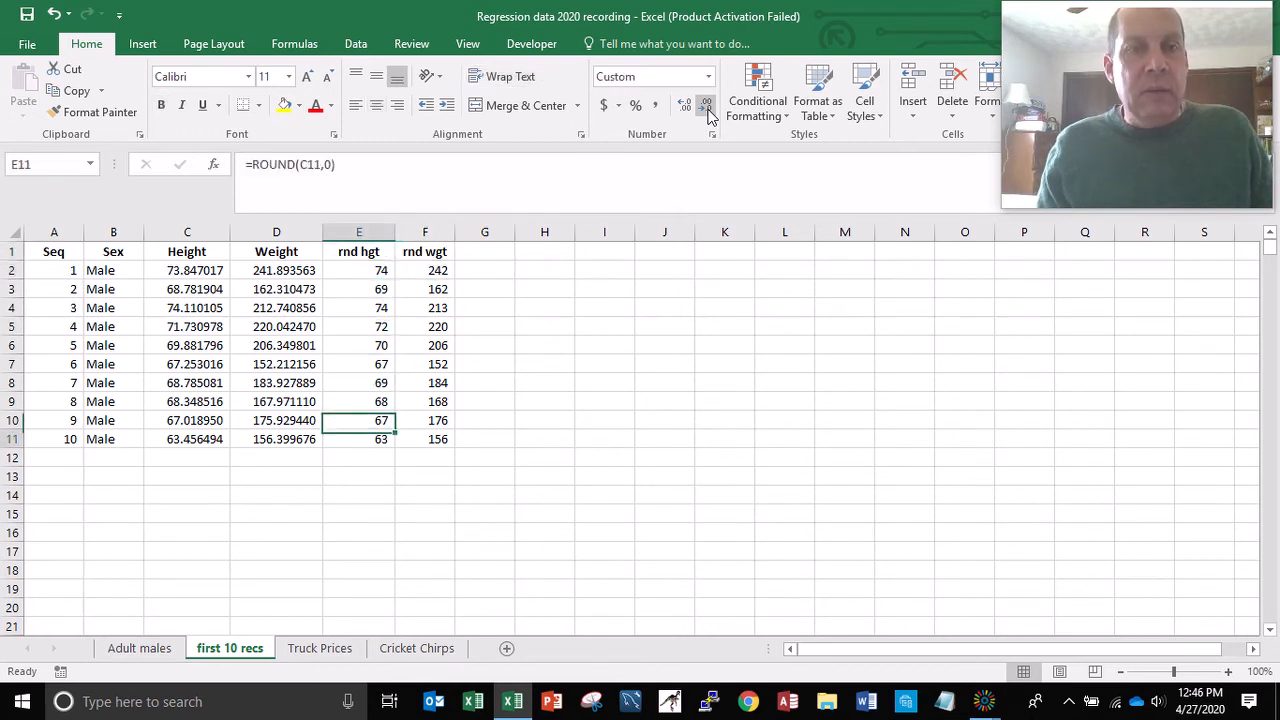
key(Up)
key(Up)
key(Up)
key(Up)
key(Up)
key(Up)
key(Up)
key(Up)
key(Up)
key(Up)
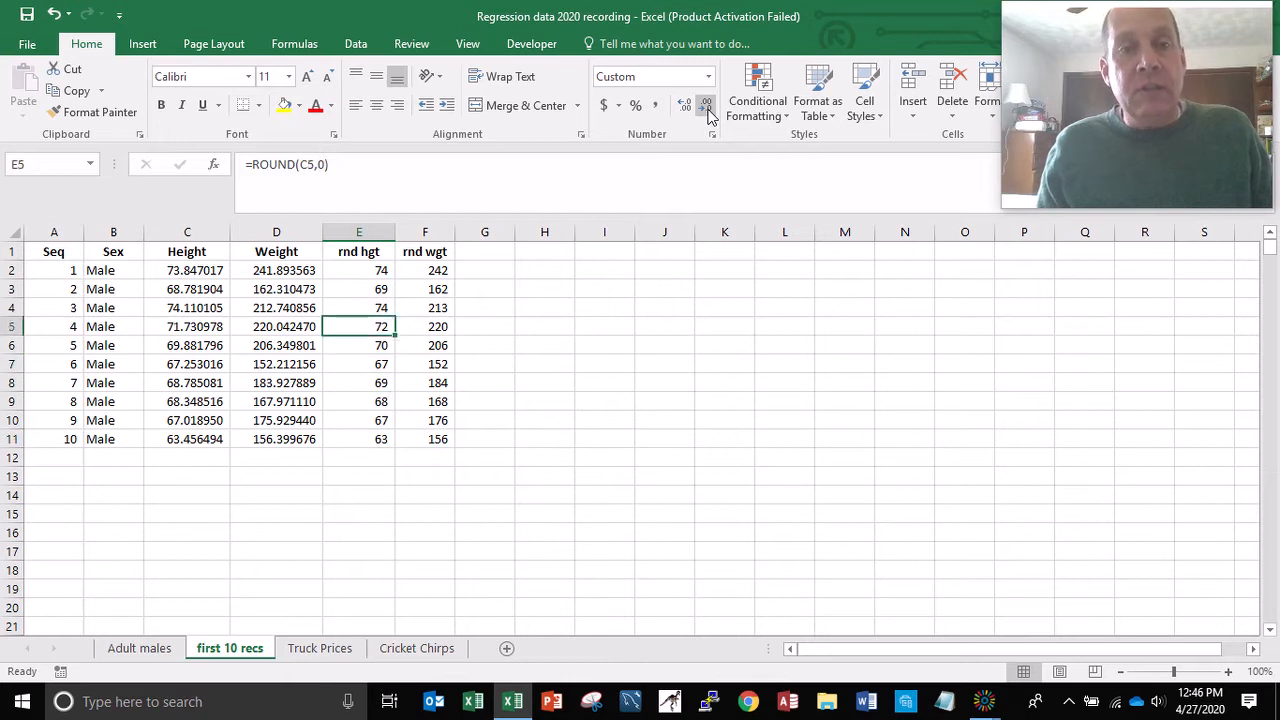
Step: Add the column headings Ft in G1 and In in H1
key(Right)
key(Right)
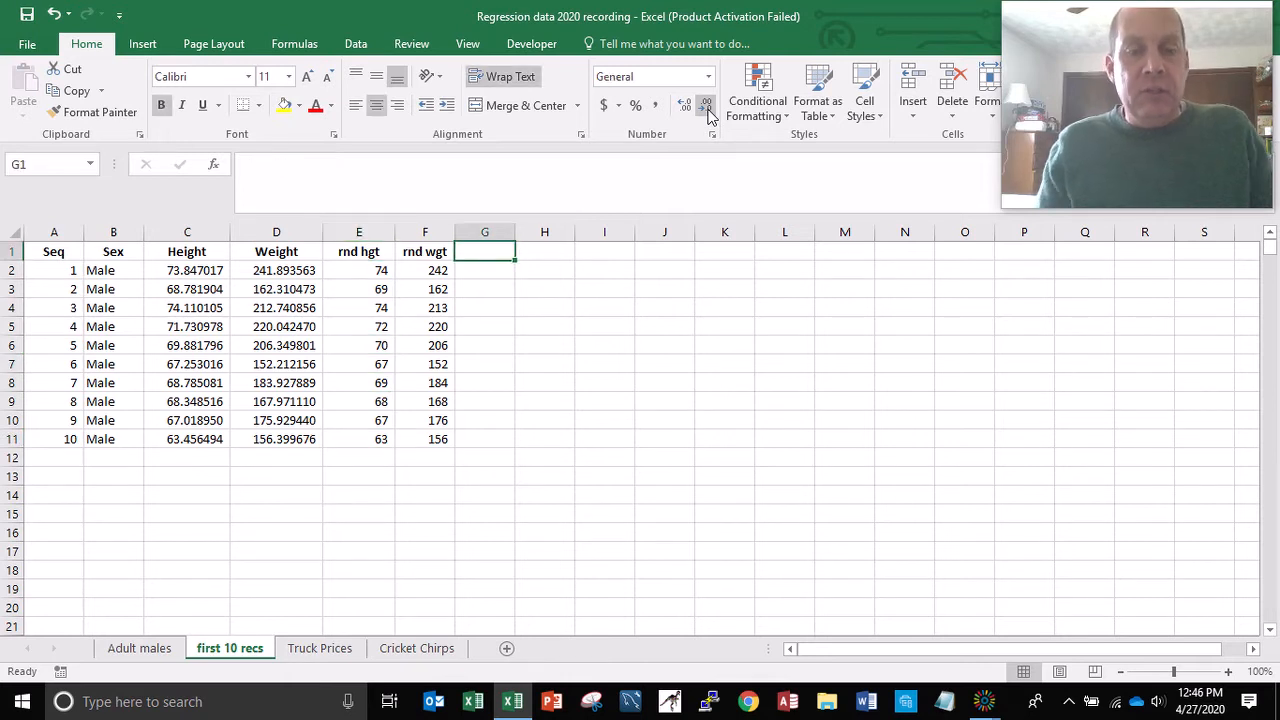
text(Ft)
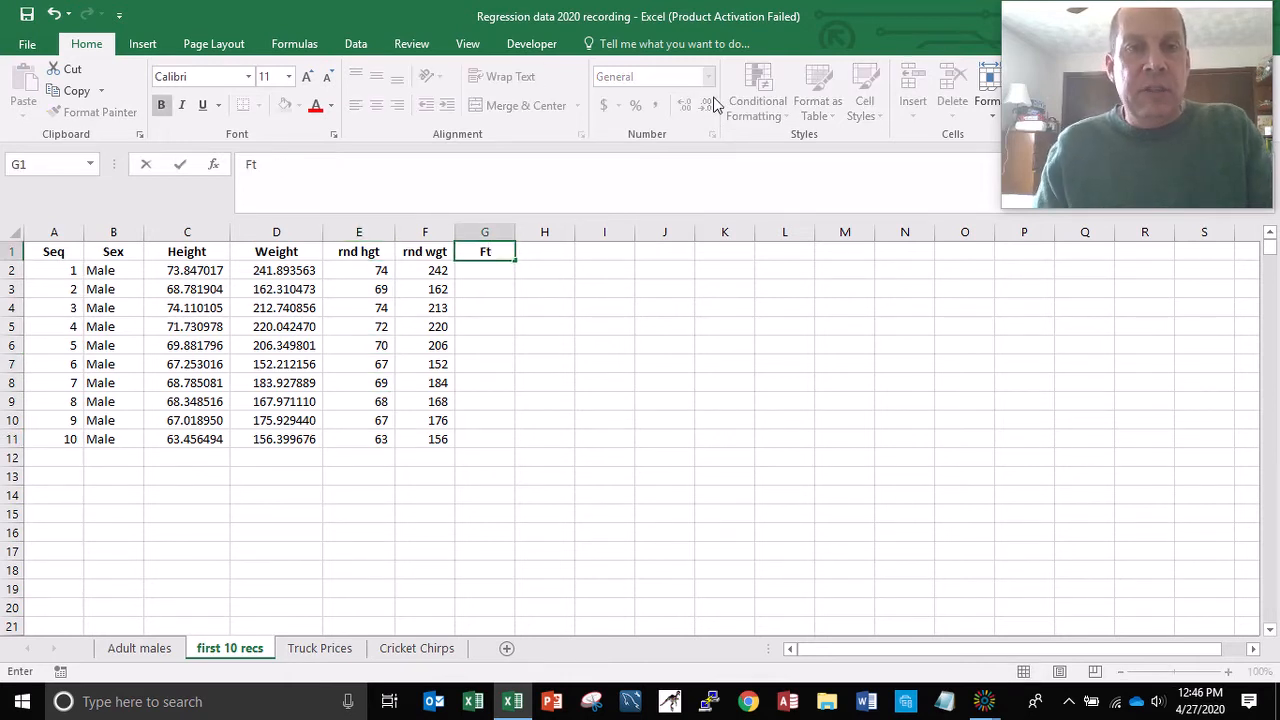
key(Tab)
text(In)
key(Return)
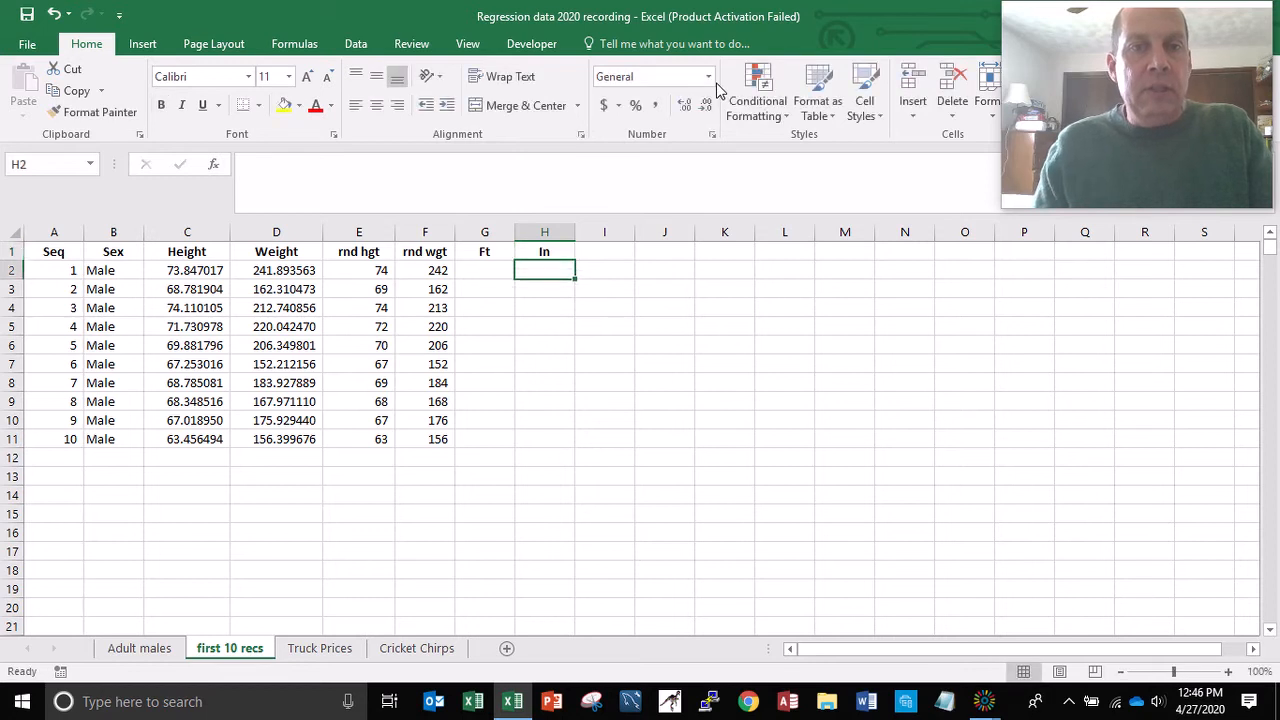
Step: Enter =E2/12 in G2 to convert the first rounded height to feet, and apply the comma style to it
text(=)
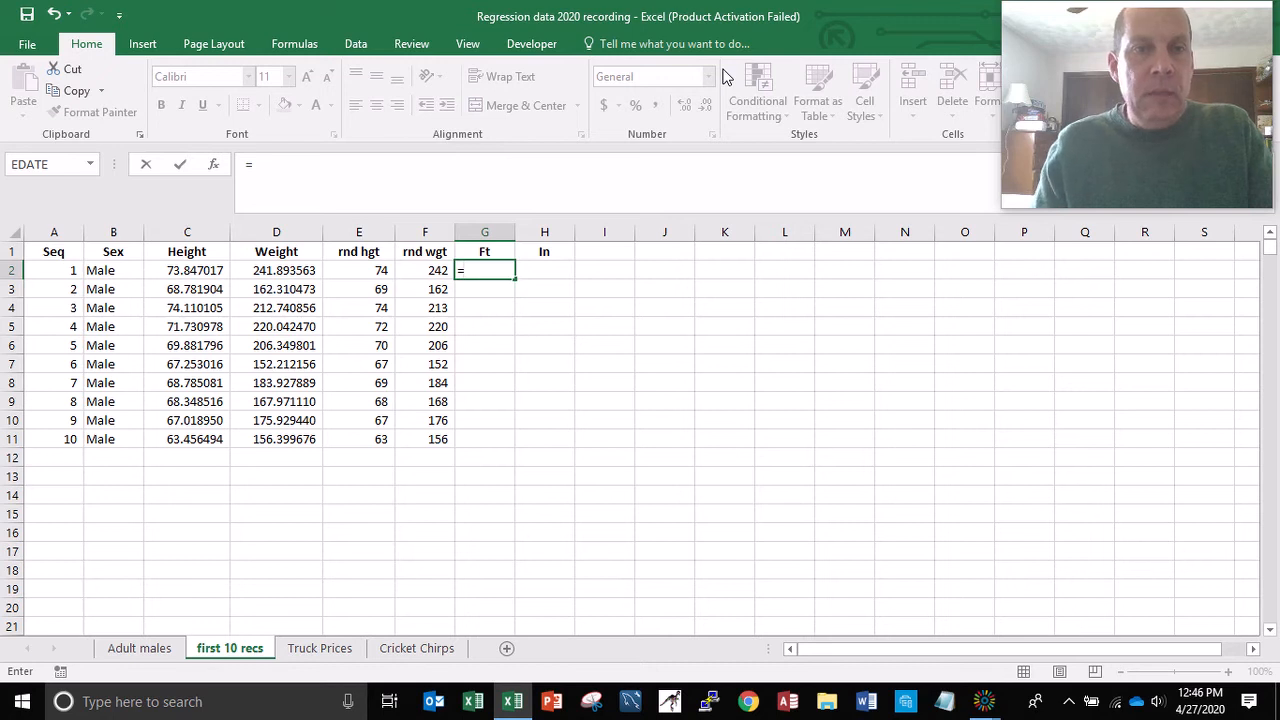
key(Left)
key(Left)
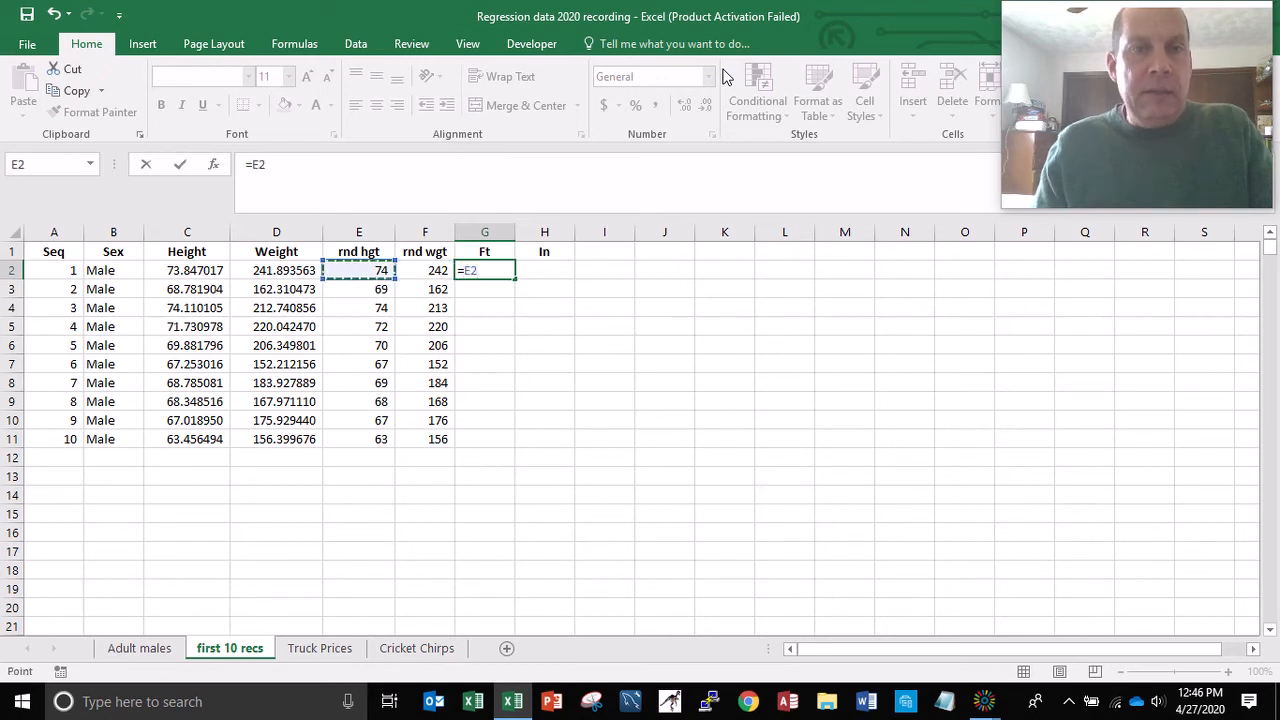
text(/12)
key(ctrl+Return)
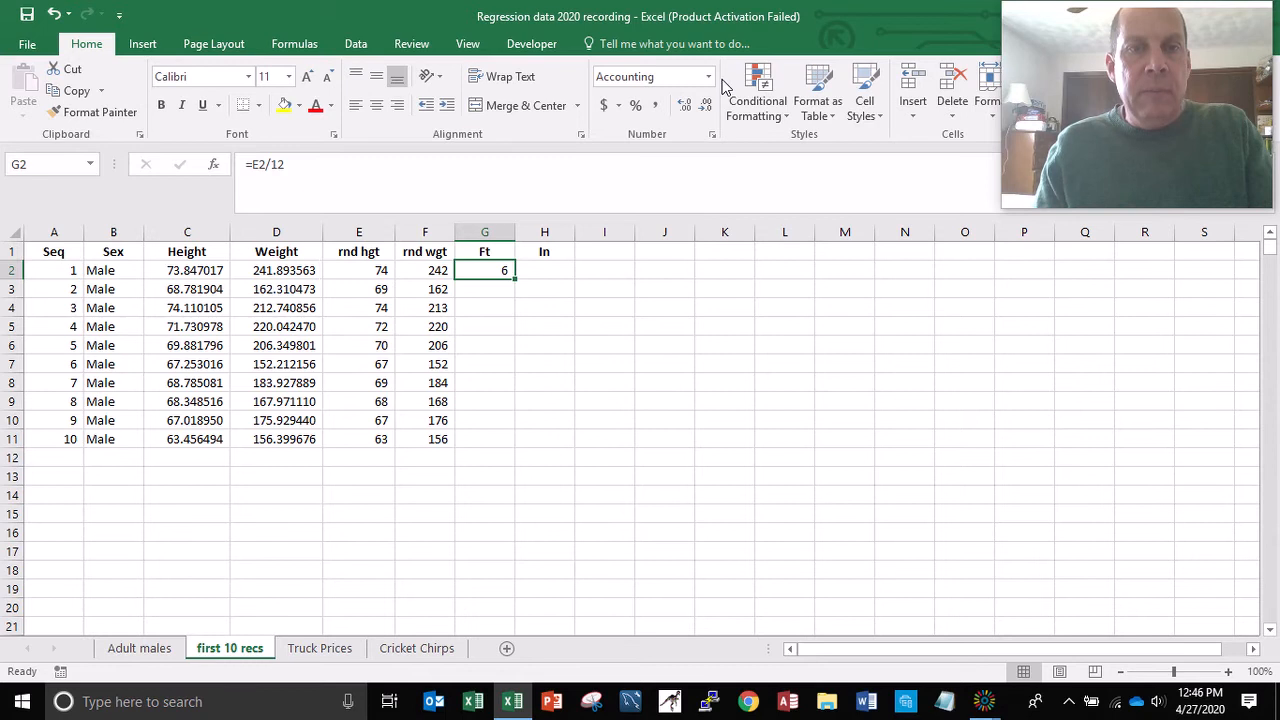
click(655, 106)
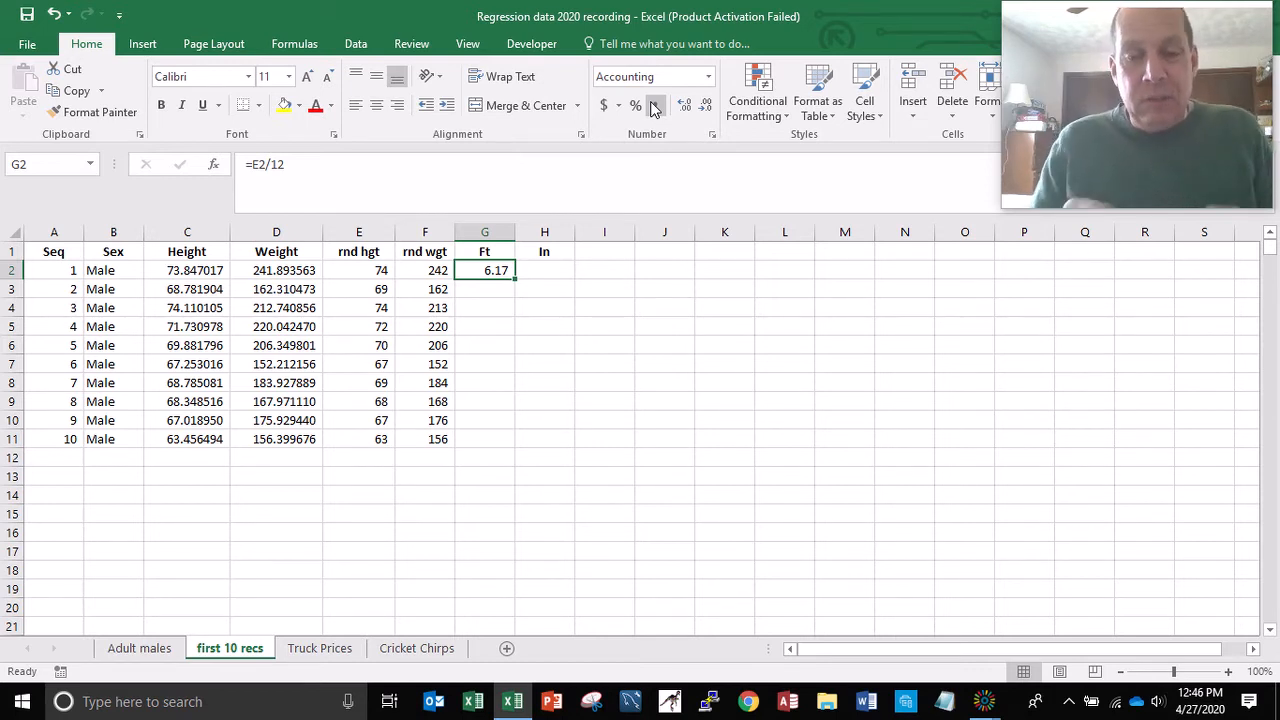
Step: Wrap the G2 formula in INT to read =INT(E2/12) and copy it down through G11
click(253, 164)
text(int()
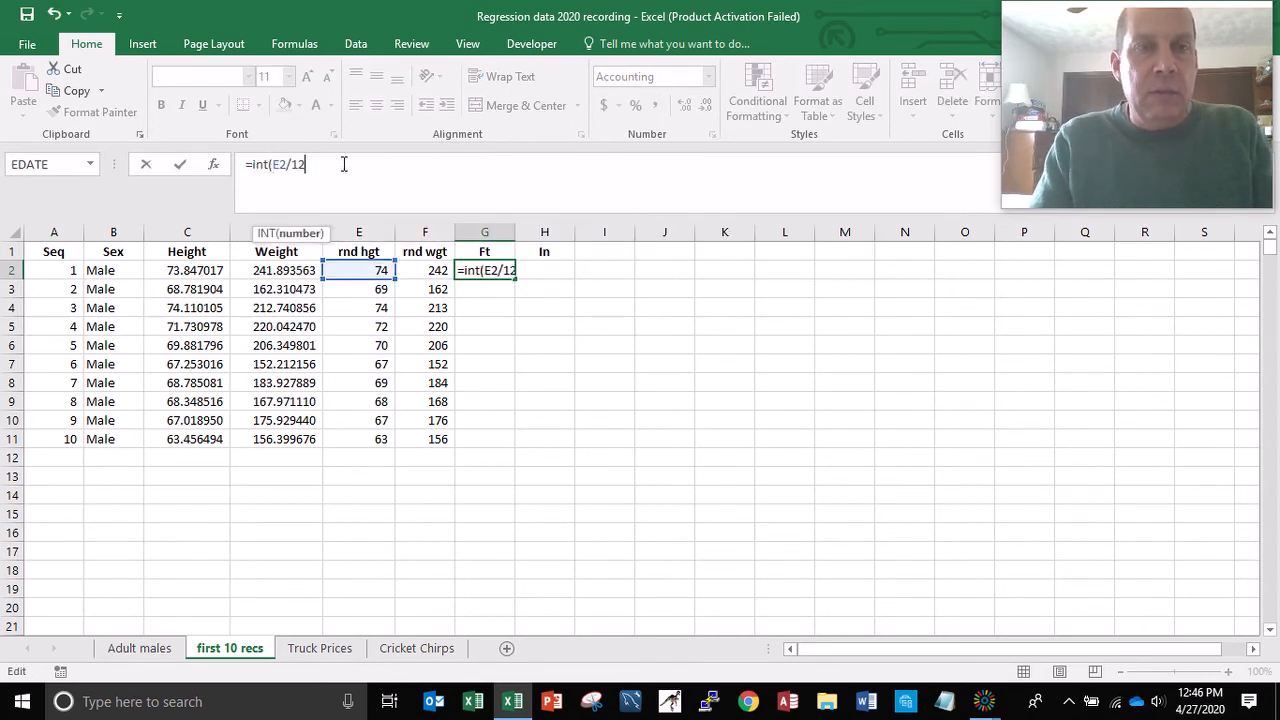
key(Return)
key(Up)
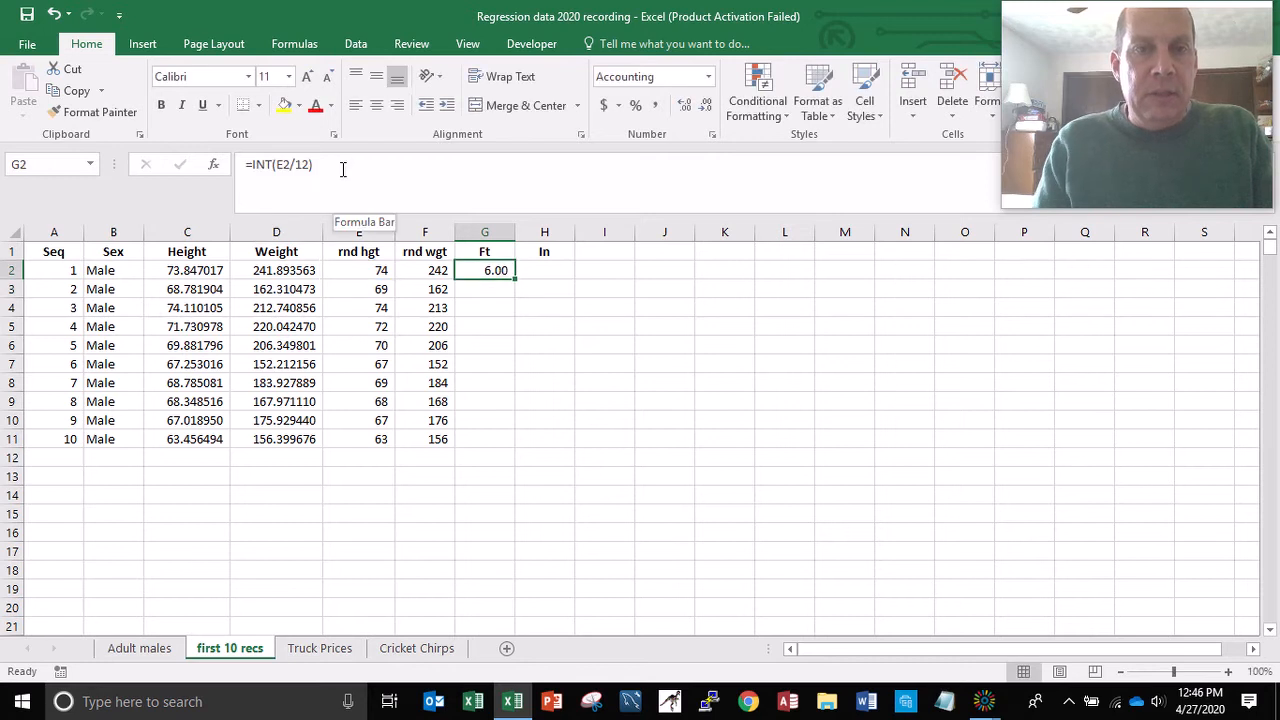
double_click(515, 278)
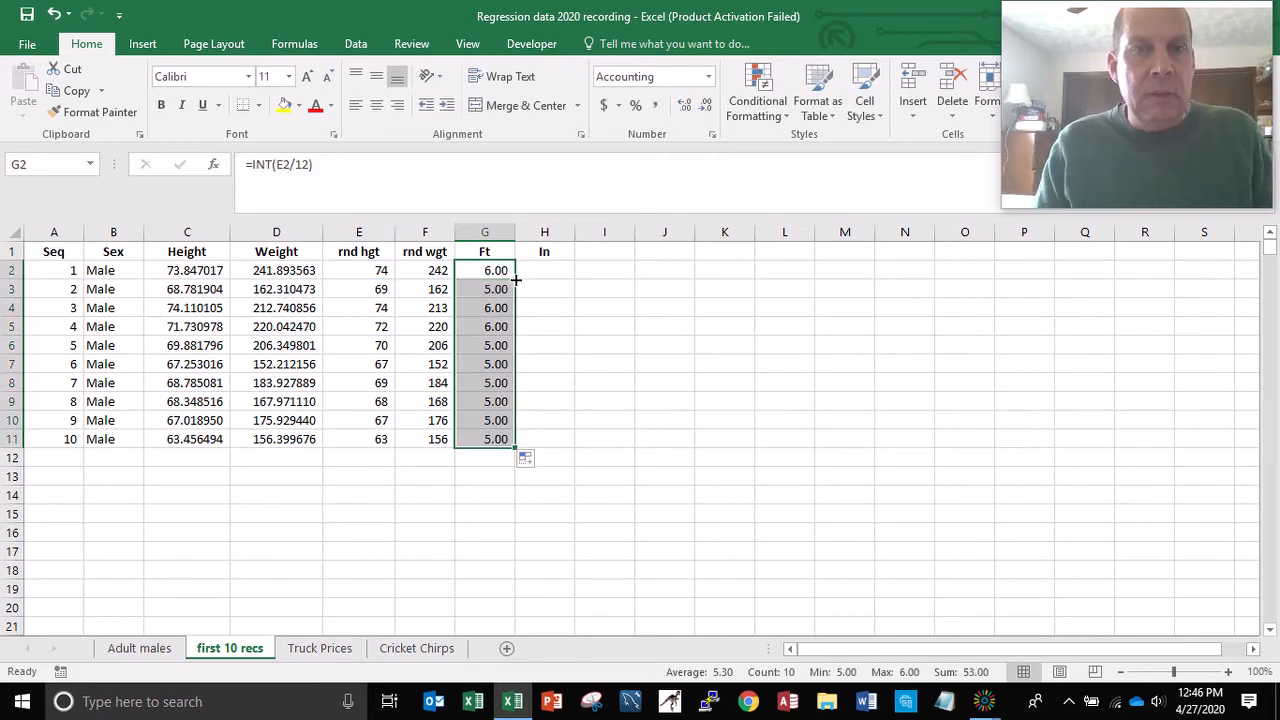
Step: Go through the Ft formulas in column G down to the last record and back up
key(Down)
key(Down)
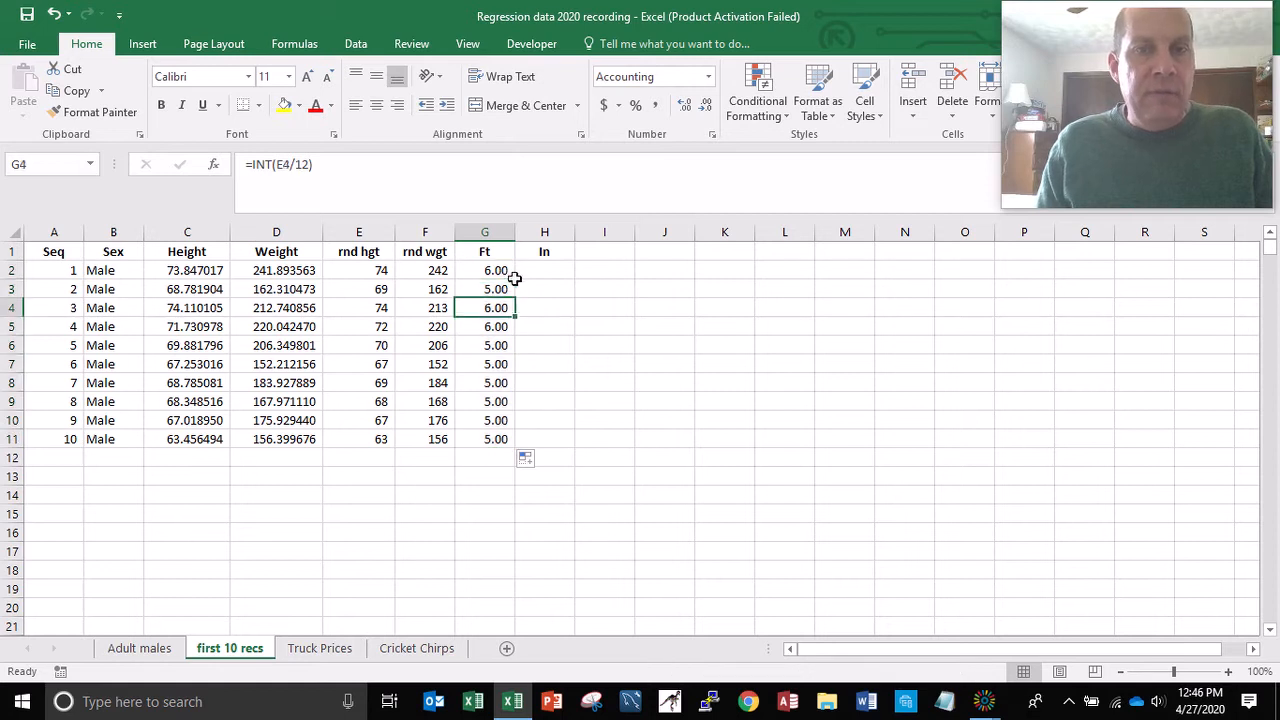
key(Down)
key(Down)
key(Down)
key(Down)
key(Down)
key(Down)
key(Down)
key(Up)
key(Up)
key(Up)
key(Up)
key(Up)
key(Up)
key(Up)
key(Up)
key(Up)
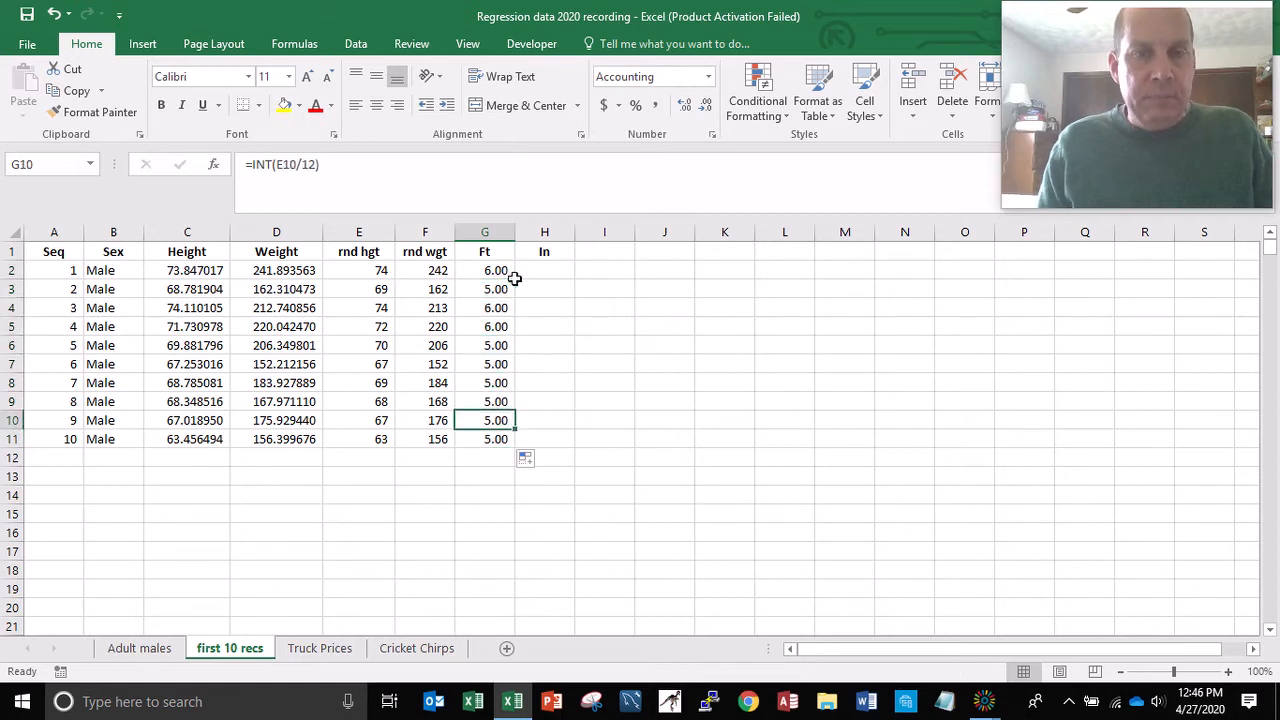
Step: Enter =E2-(G2*12) in H2 to get the remaining inches, and copy it down through H11
key(Right)
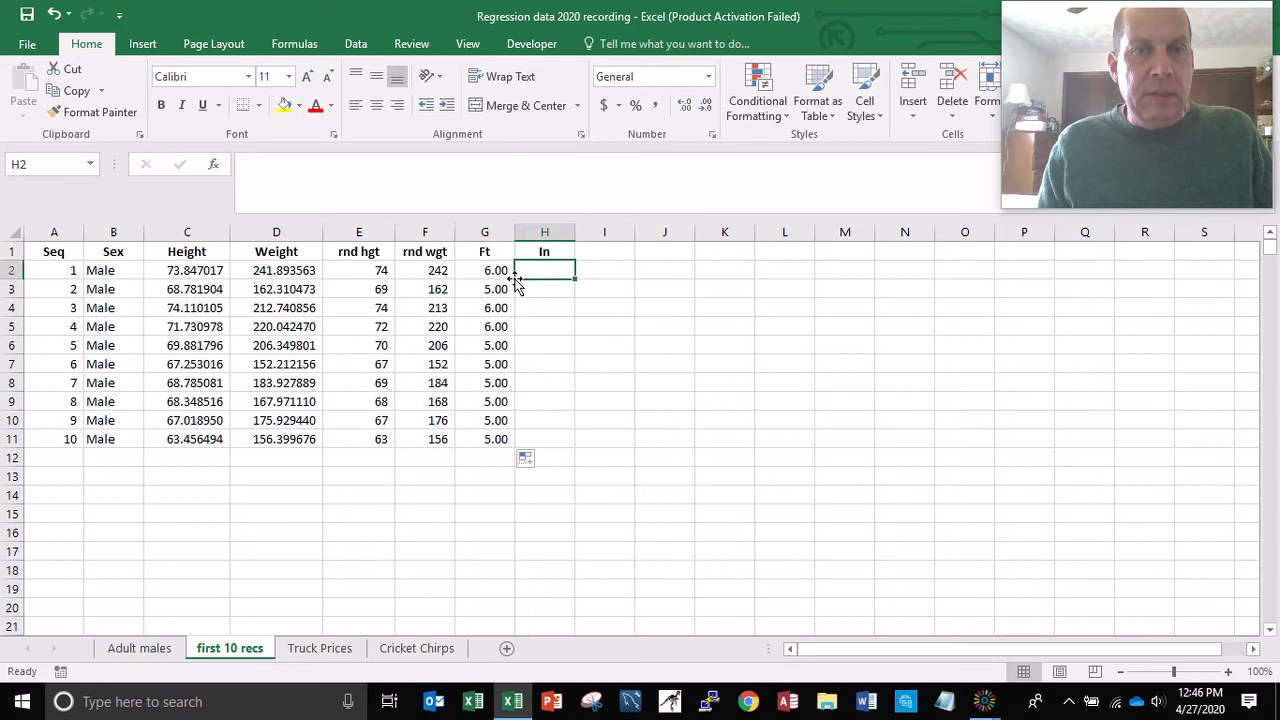
text(=)
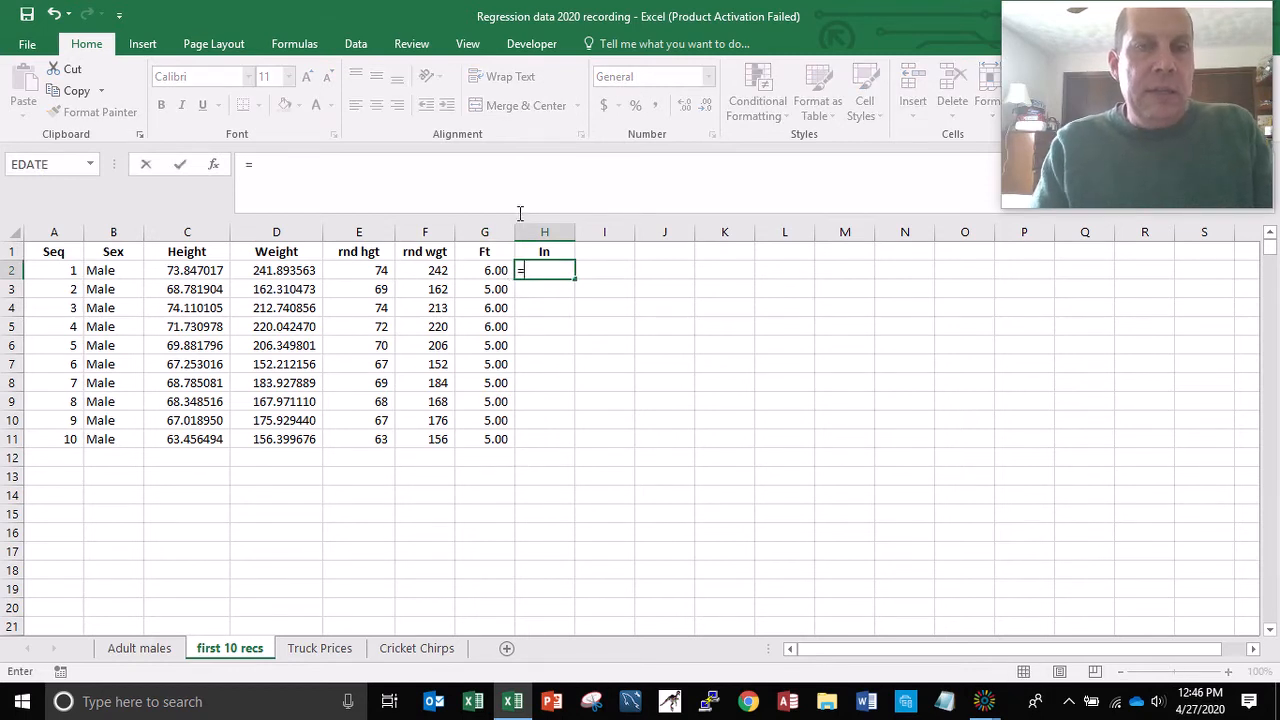
key(Left)
key(Left)
key(Left)
text(-)
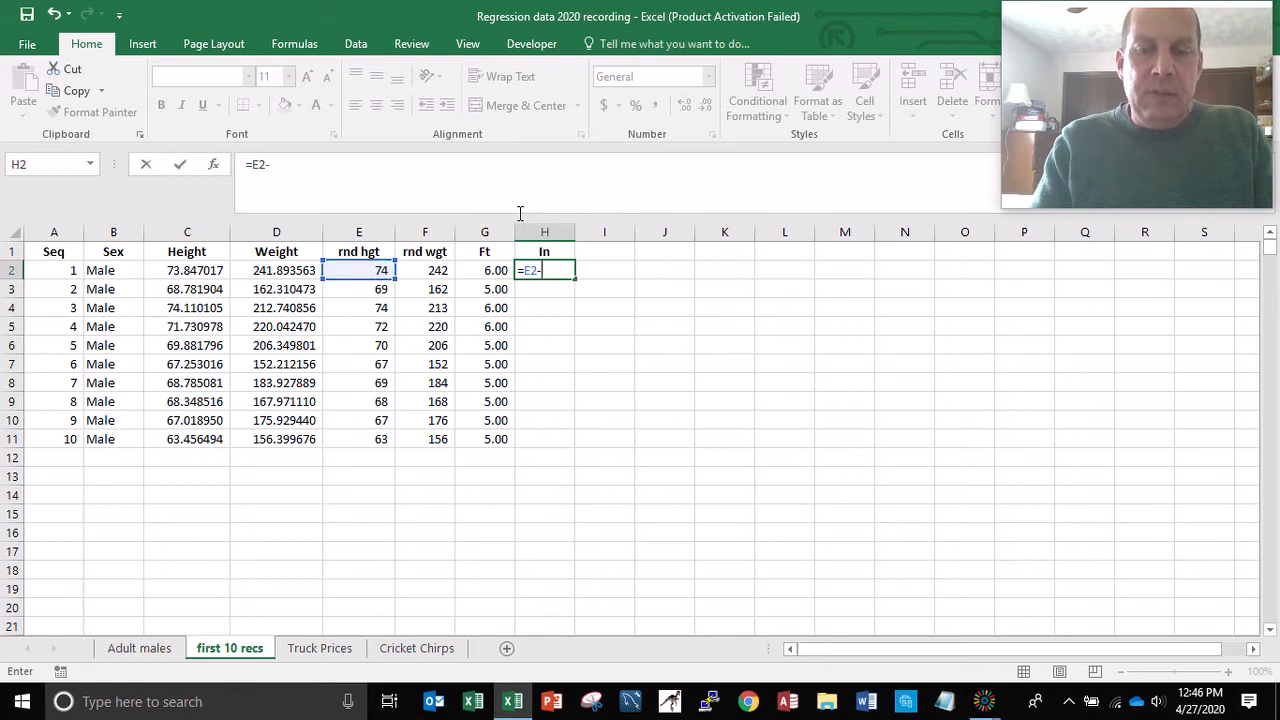
text(()
key(Left)
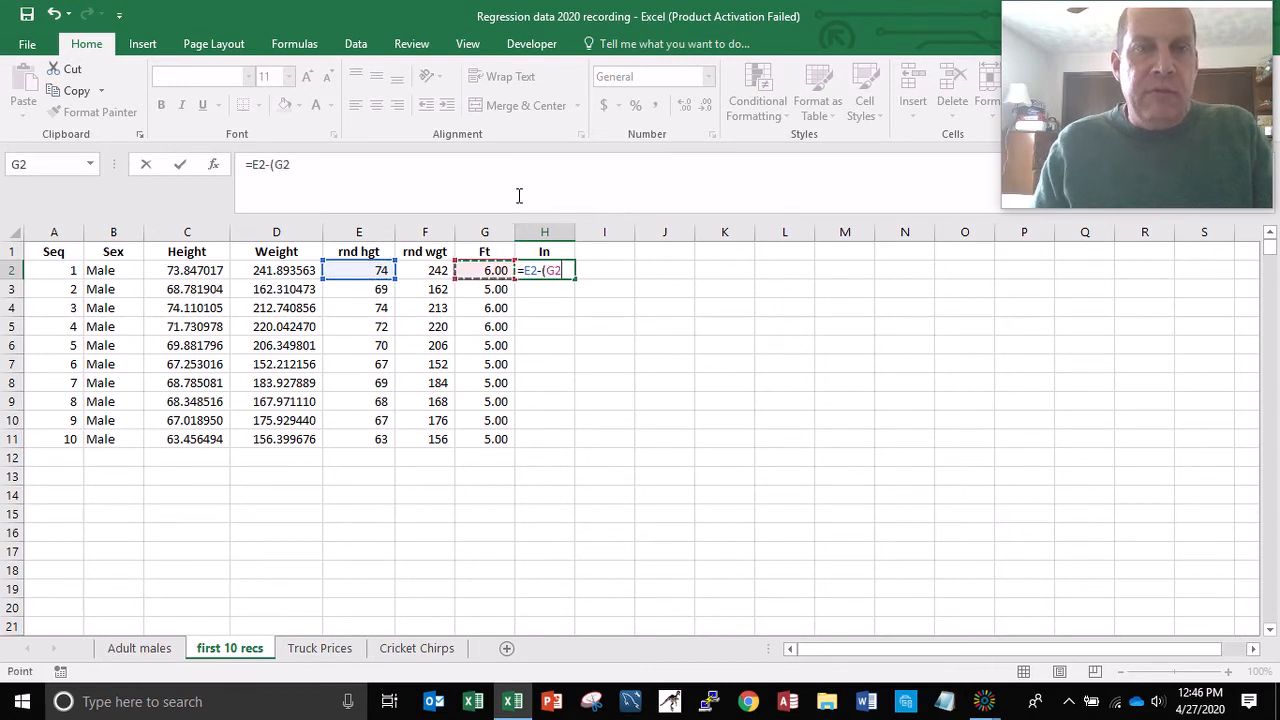
text(*12))
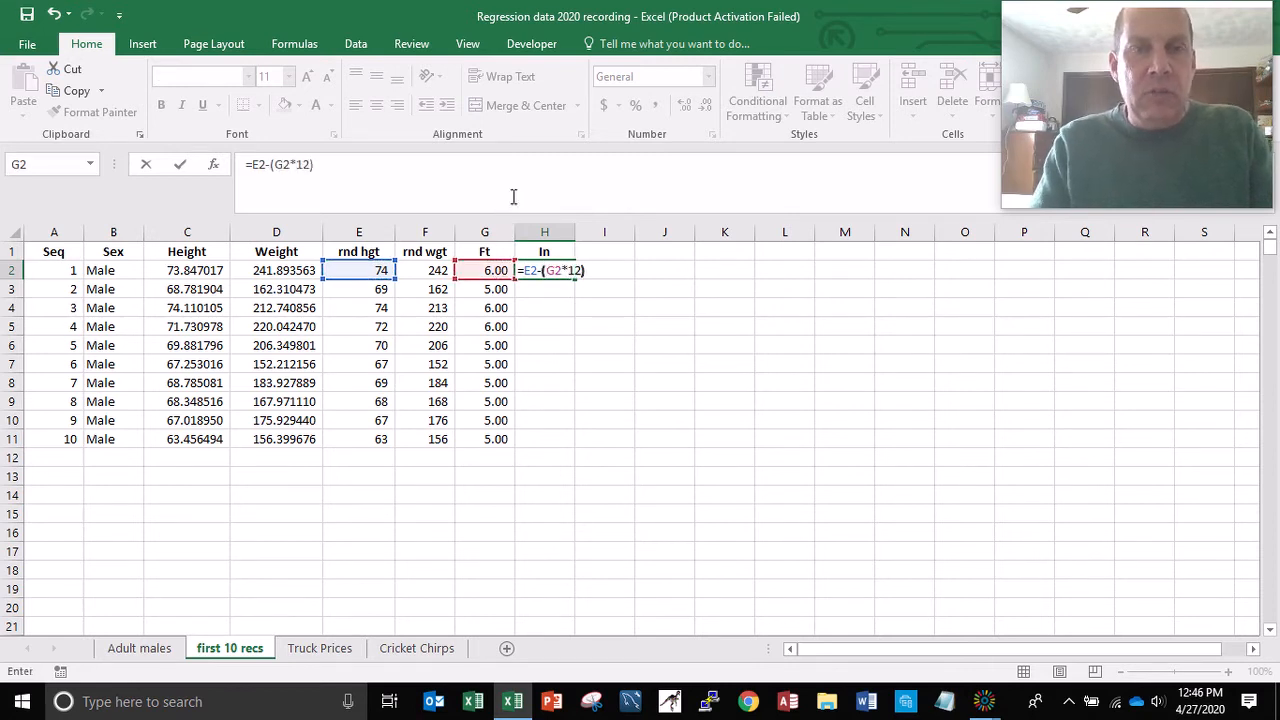
key(Return)
key(Up)
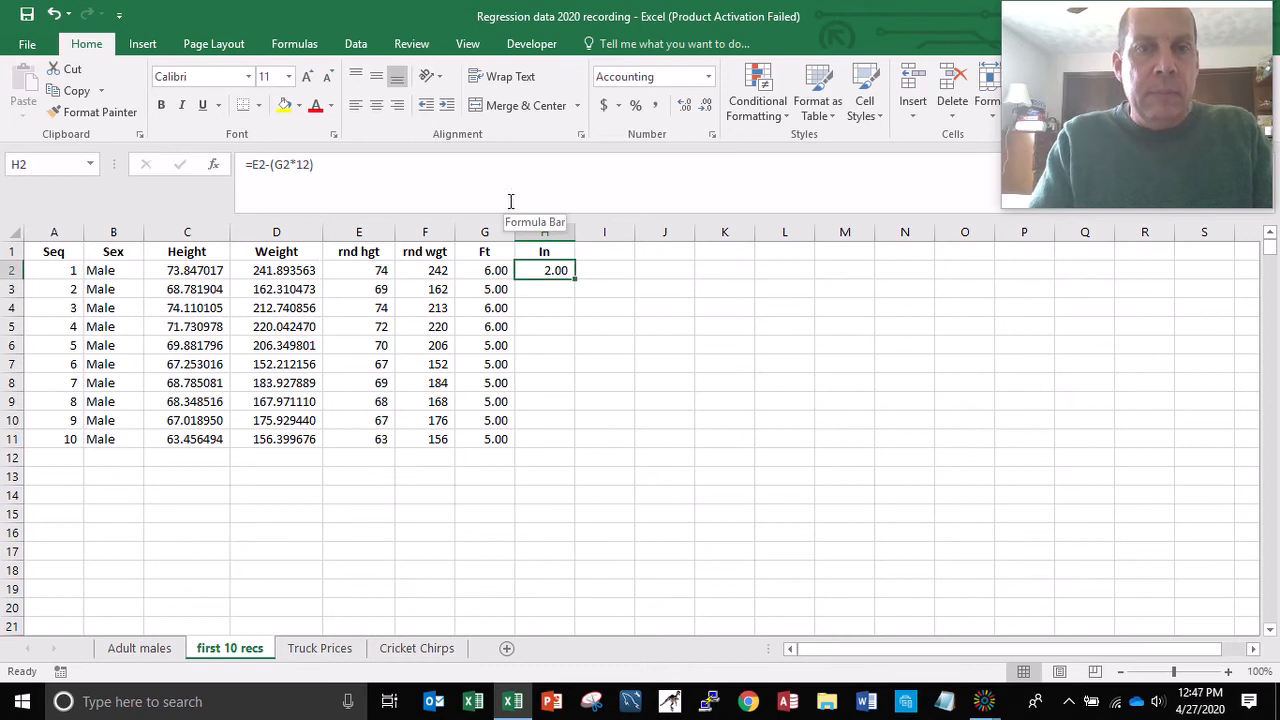
double_click(575, 281)
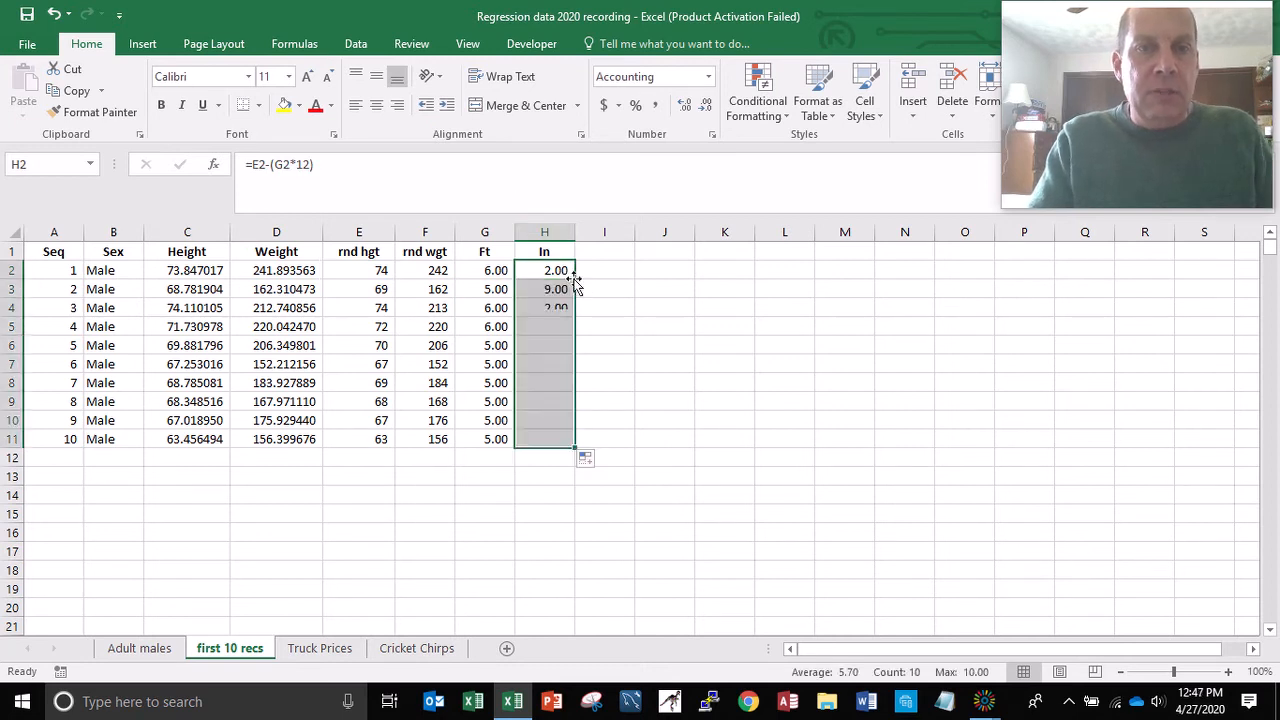
Step: Check the Ft and In results in rows 3 to 6 against the rounded heights
key(Down)
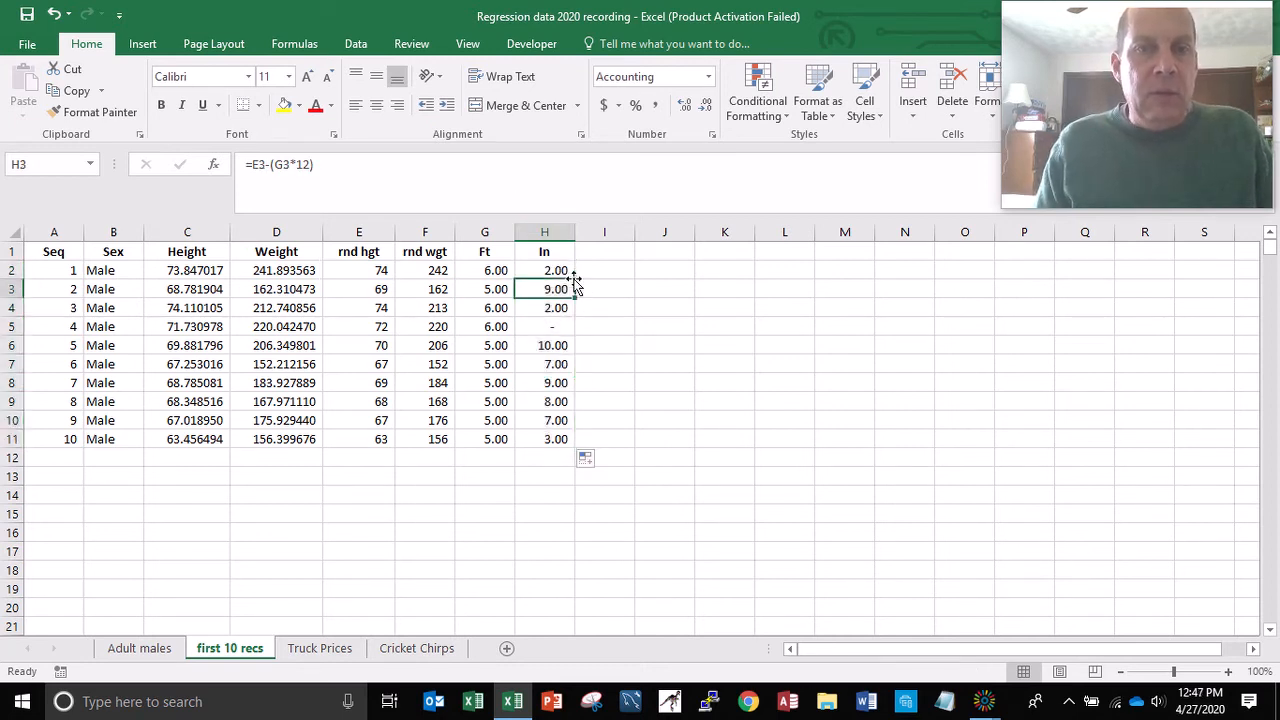
key(Left)
key(Right)
key(Down)
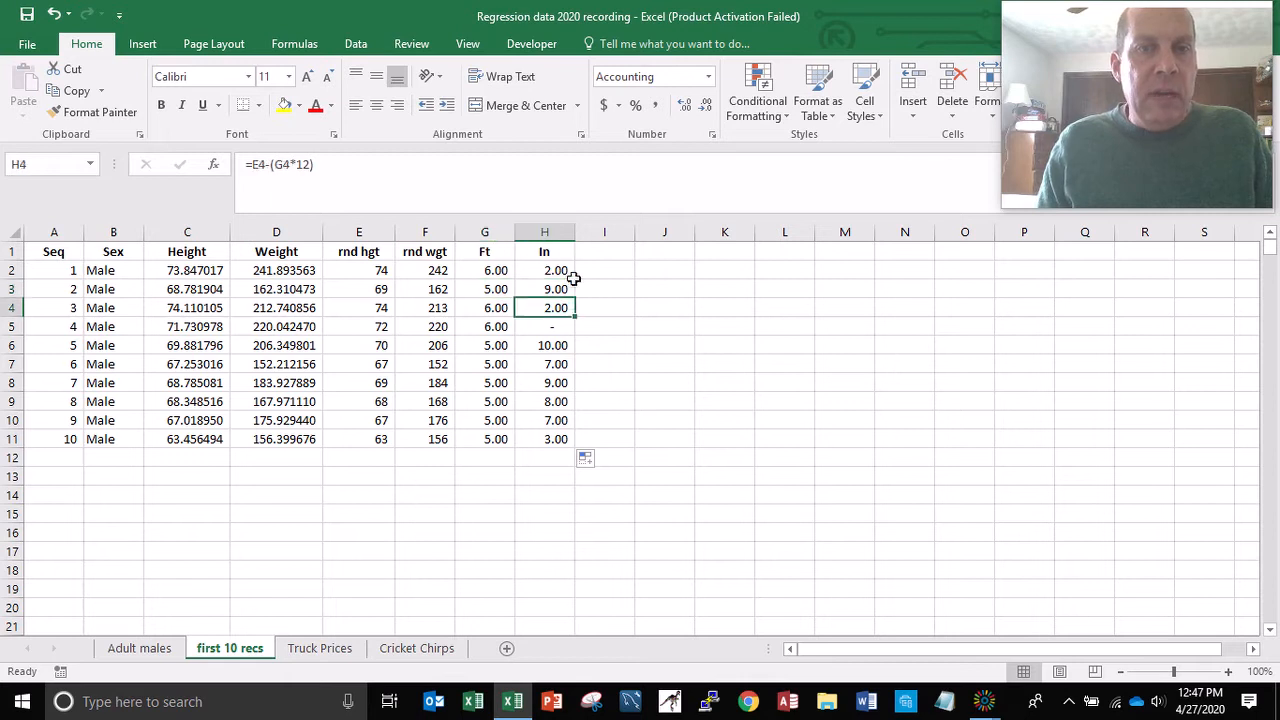
key(Down)
key(Down)
key(Left)
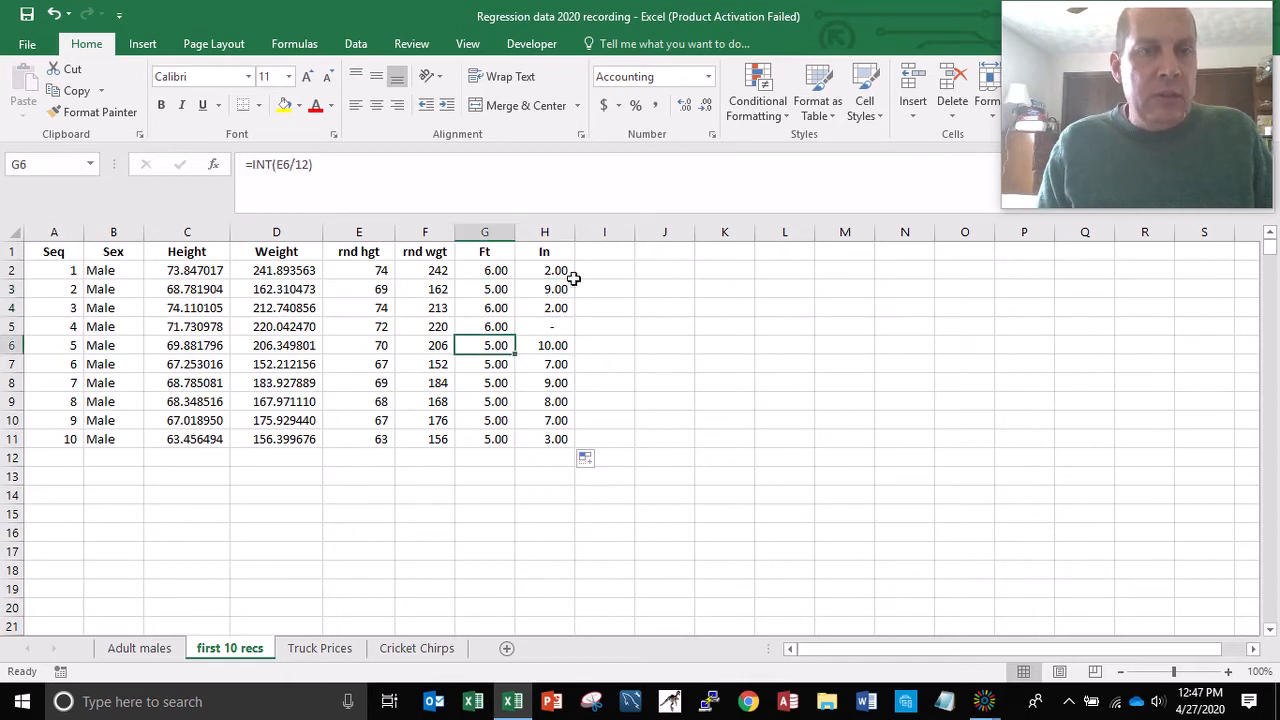
key(Left)
key(Left)
key(Right)
key(Right)
key(Right)
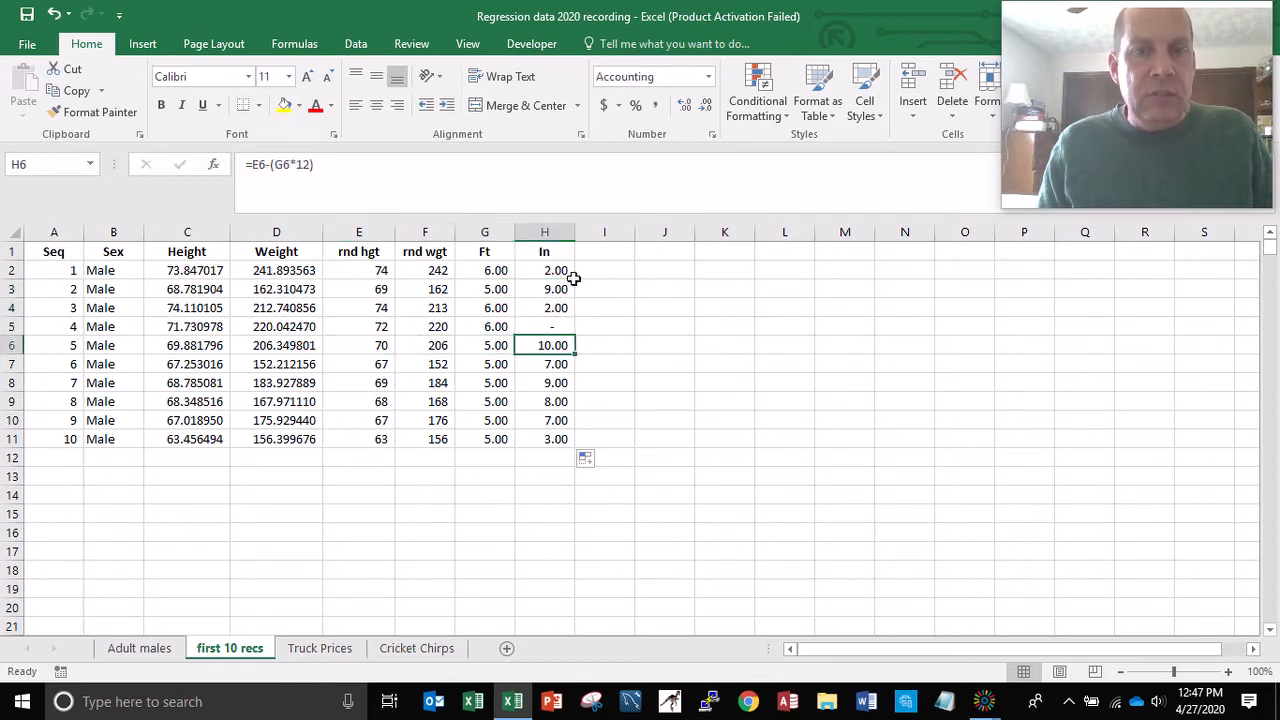
Step: Format the Ft and In values in G2:H11 to show no decimal places
key(Up)
key(Up)
key(Up)
key(Up)
key(Left)
key(shift+Right)
key(shift+Right)
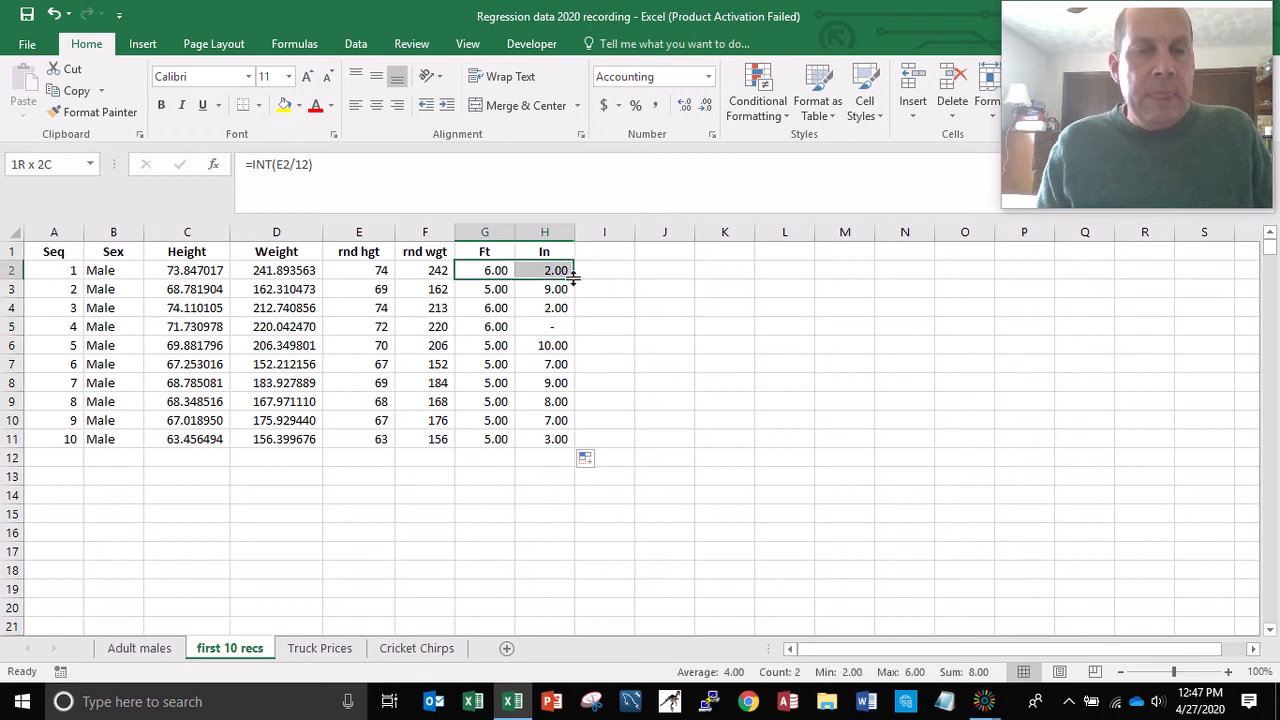
key(shift+Left)
key(shift+Down)
key(shift+Down)
key(shift+Down)
key(shift+Down)
key(shift+Down)
key(shift+Down)
key(shift+Down)
key(shift+Down)
key(shift+Down)
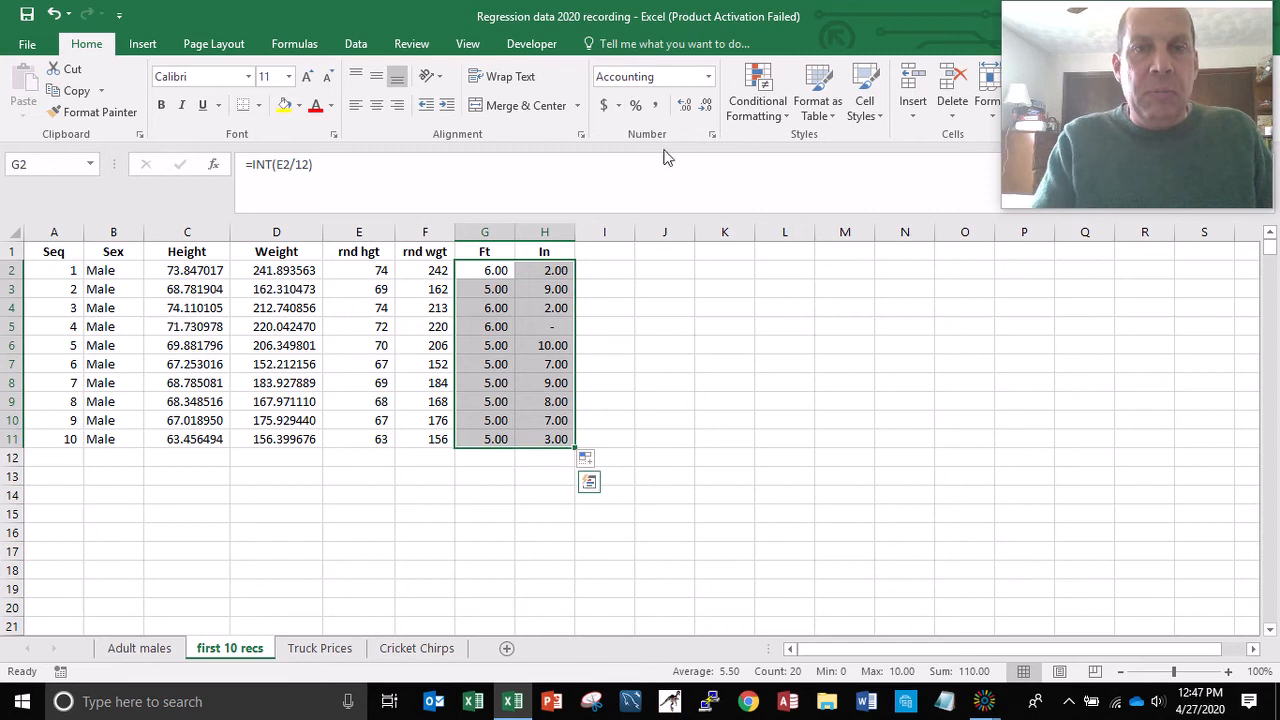
click(705, 108)
click(705, 108)
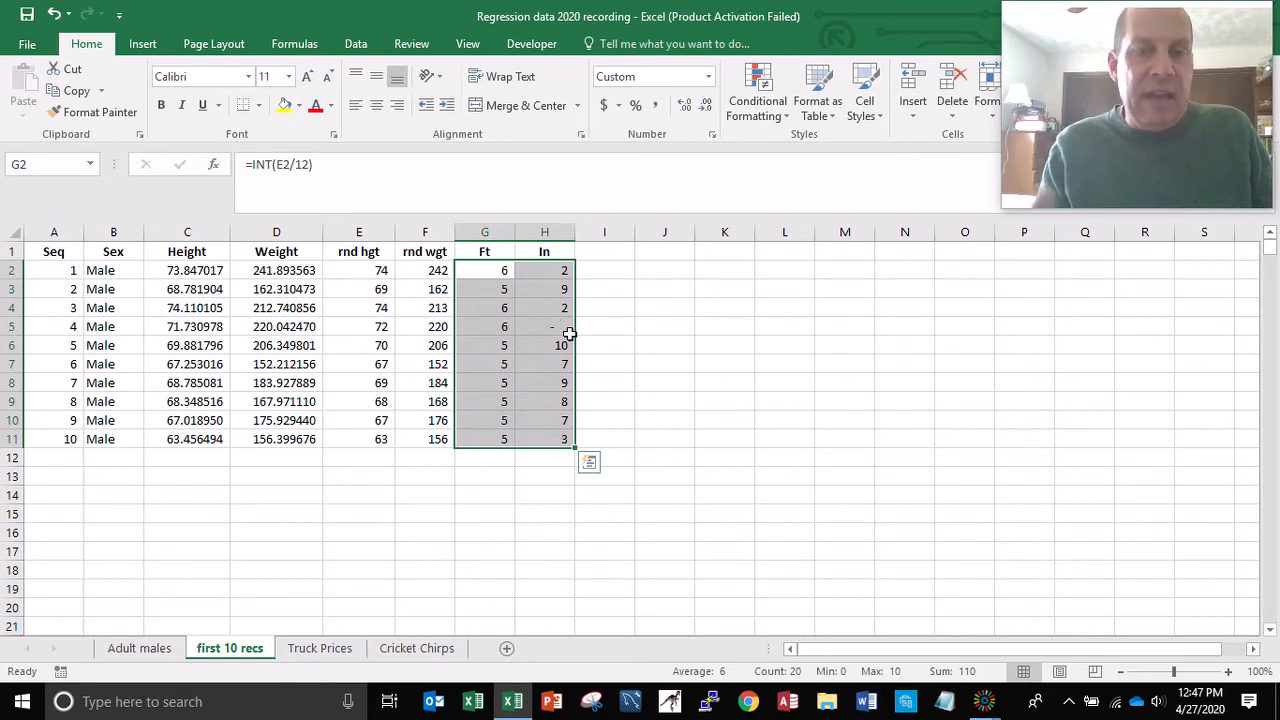
Step: Change the format of G2:H11 to the Number category with 0 decimal places and the 1000 separator
right_click(495, 276)
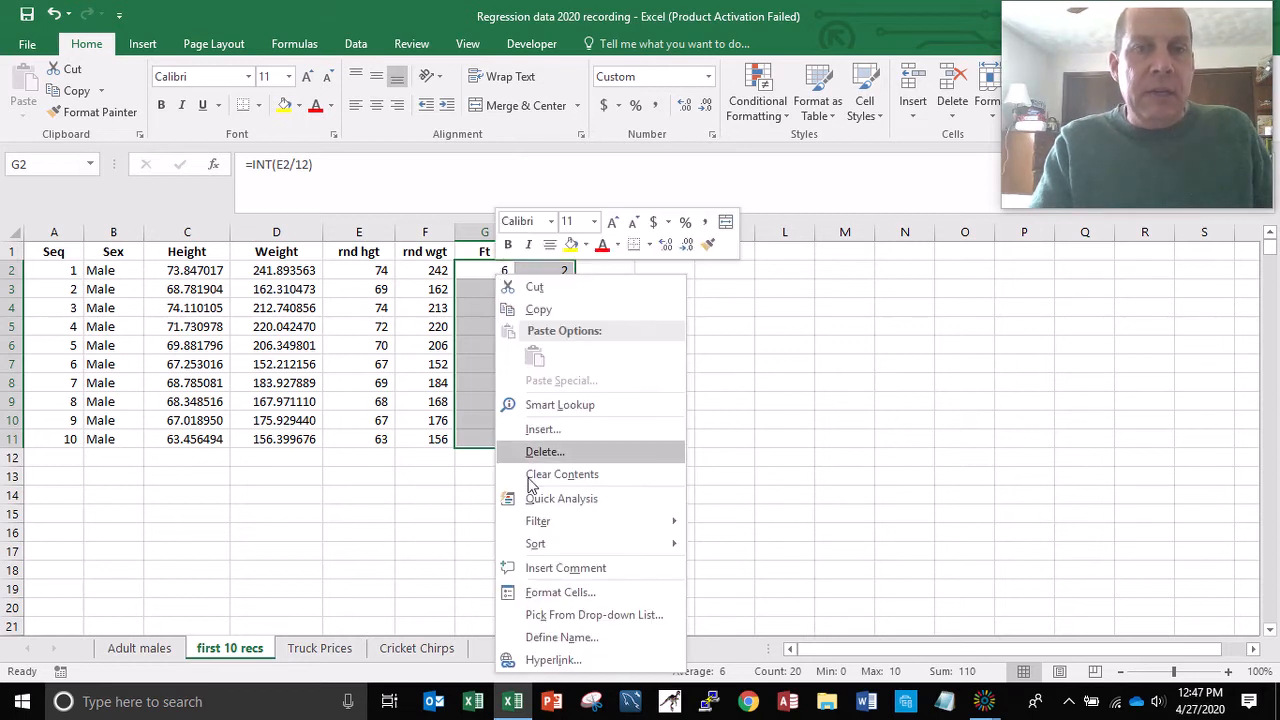
click(552, 593)
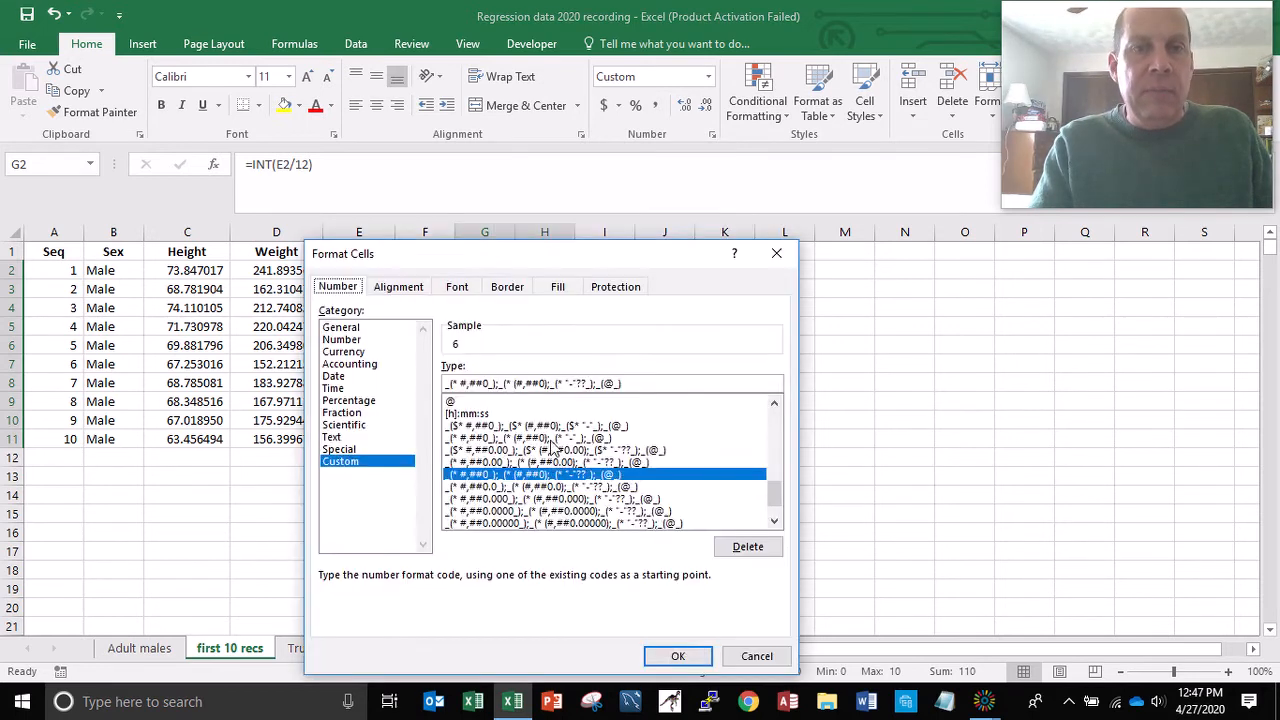
click(343, 340)
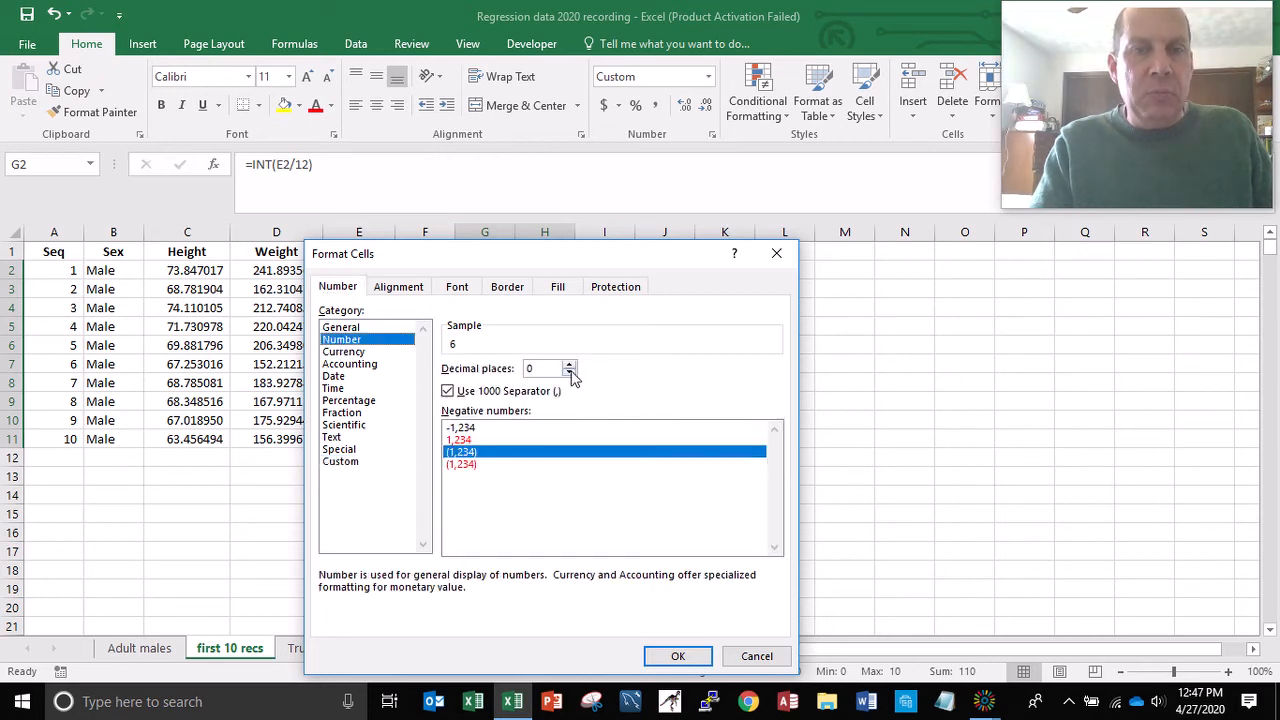
click(679, 656)
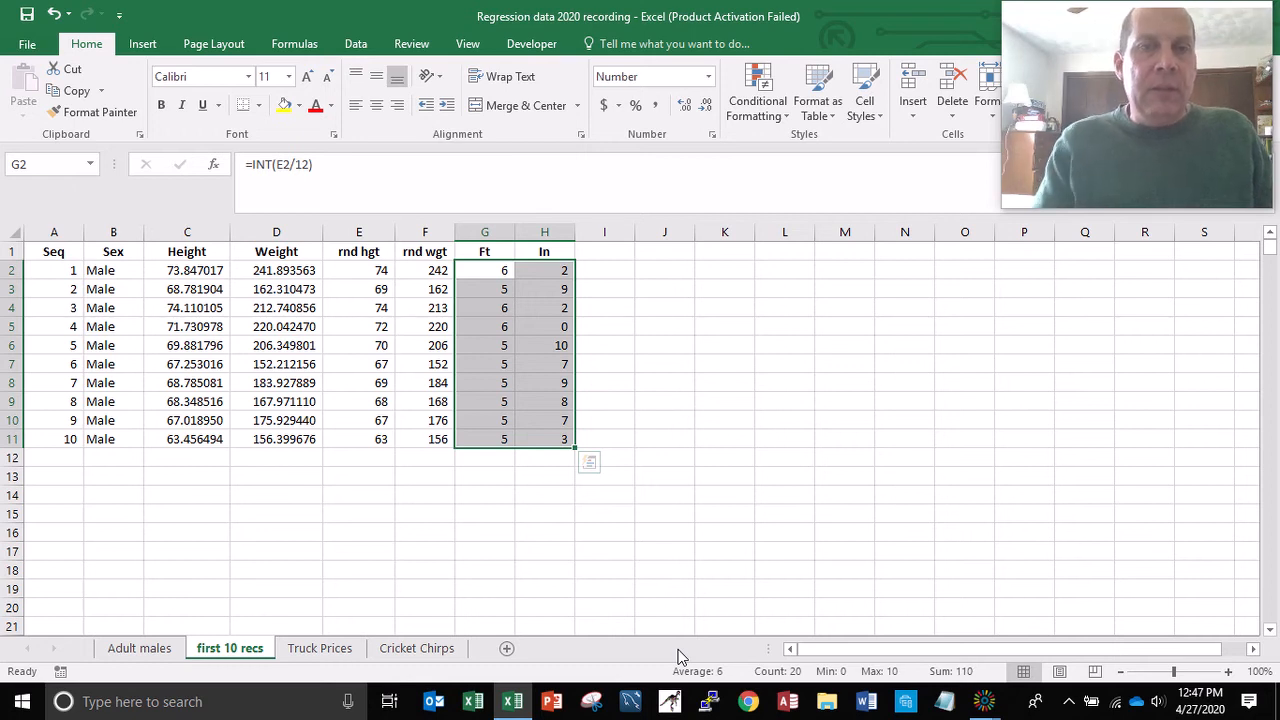
Step: Fit the Ft and In columns to their contents and give both the same slightly wider width
double_click(514, 240)
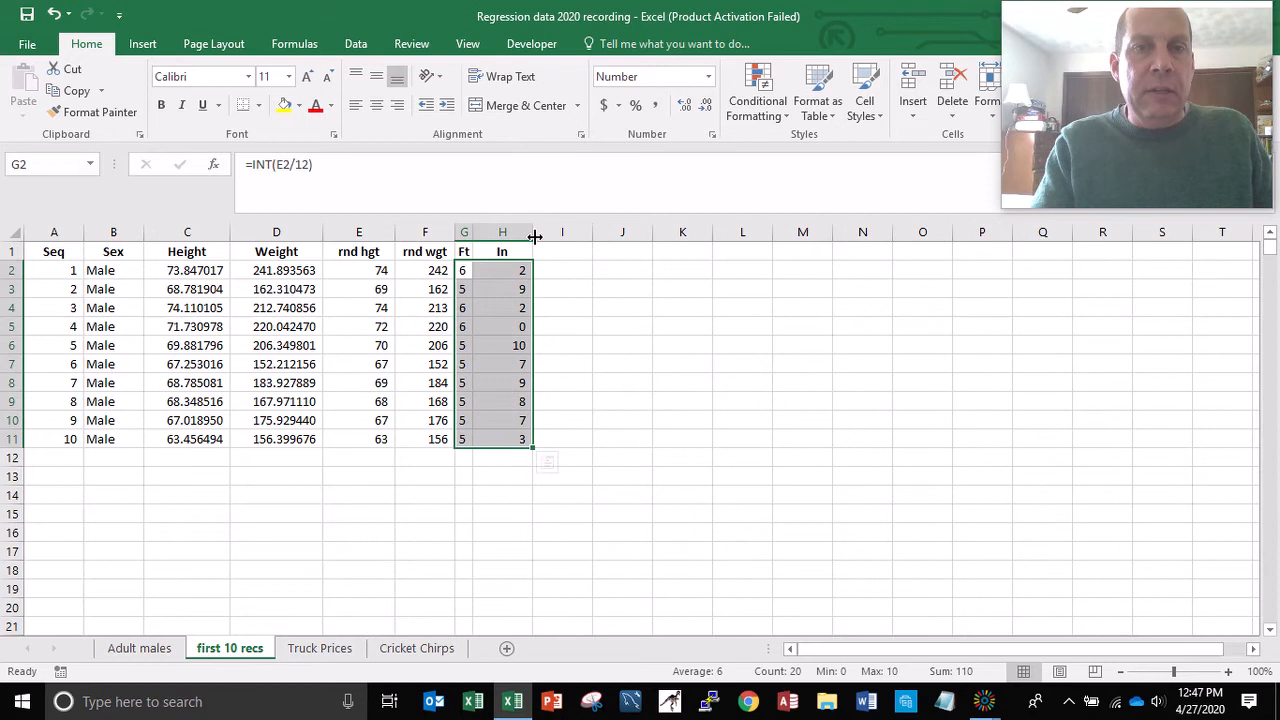
double_click(535, 232)
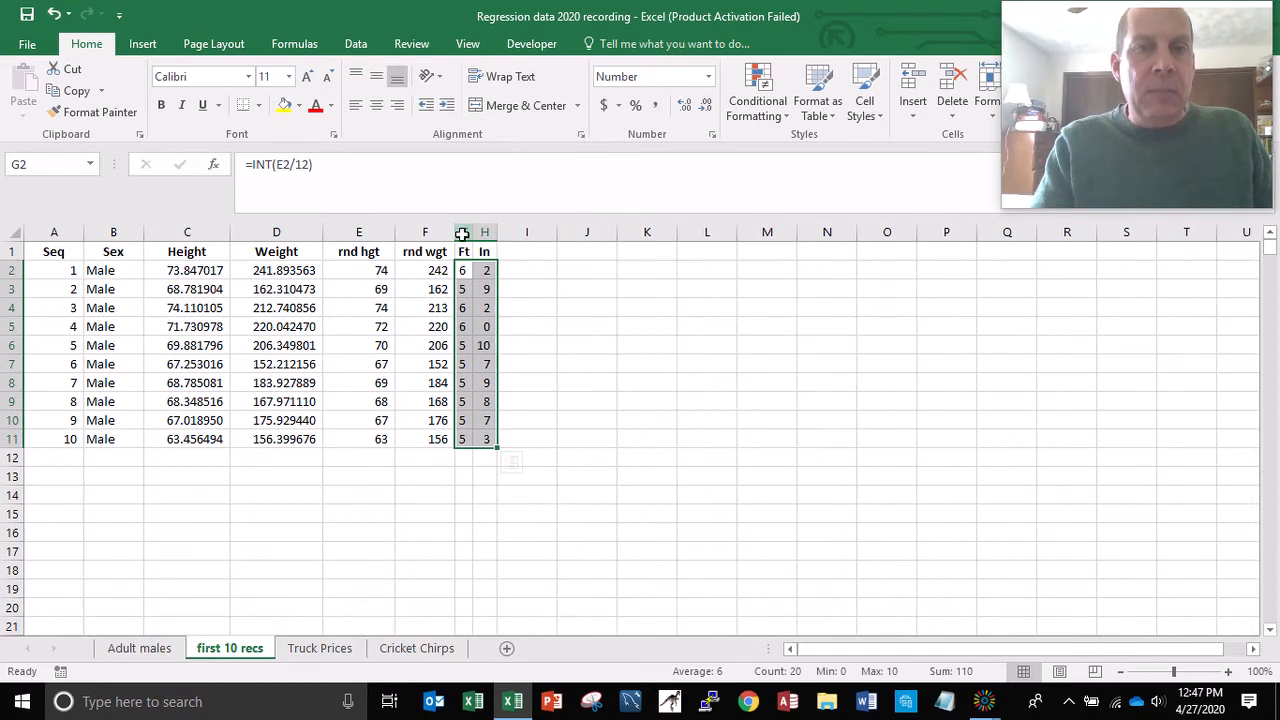
drag(462, 233, 483, 232)
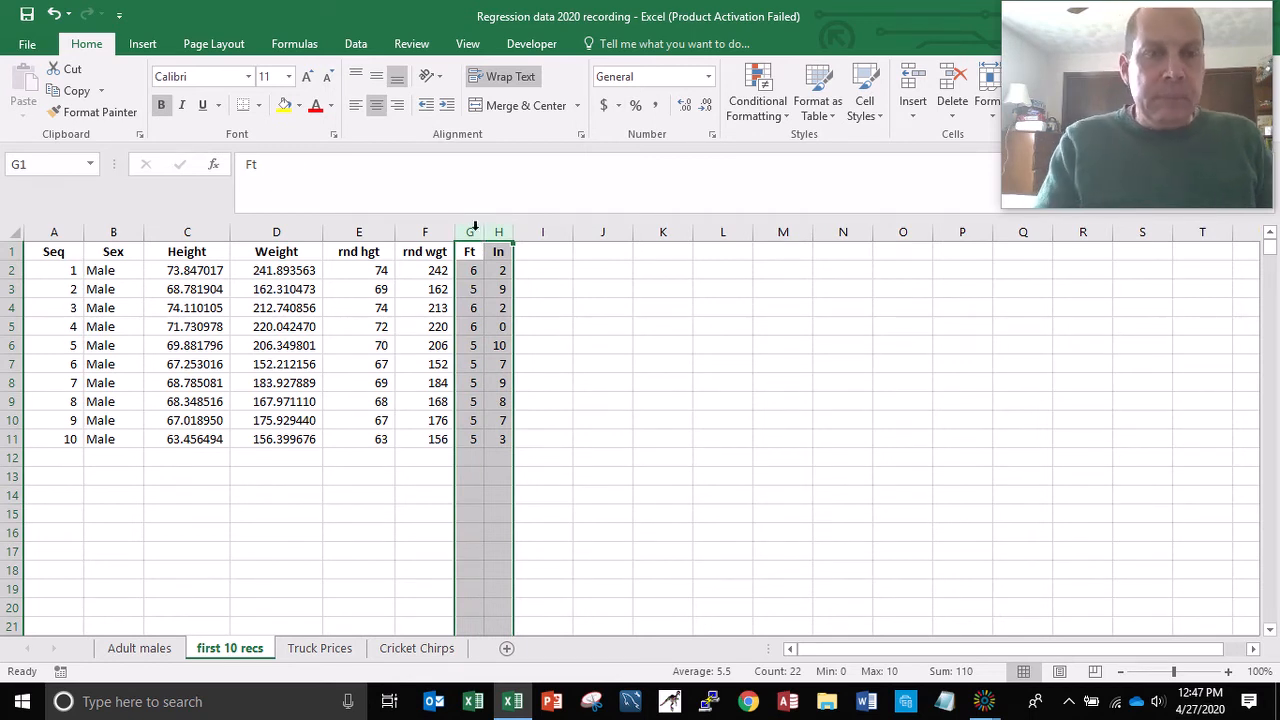
Step: Save the workbook and switch to the Adult males sheet
click(26, 14)
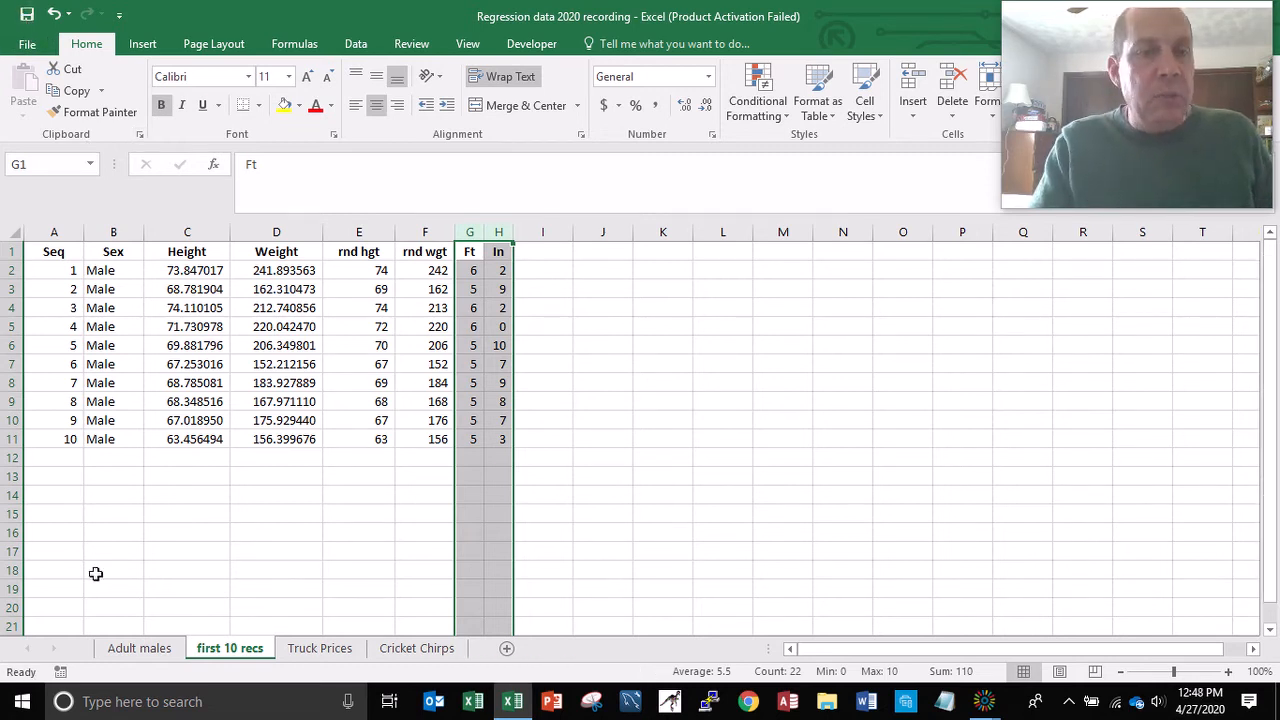
click(134, 650)
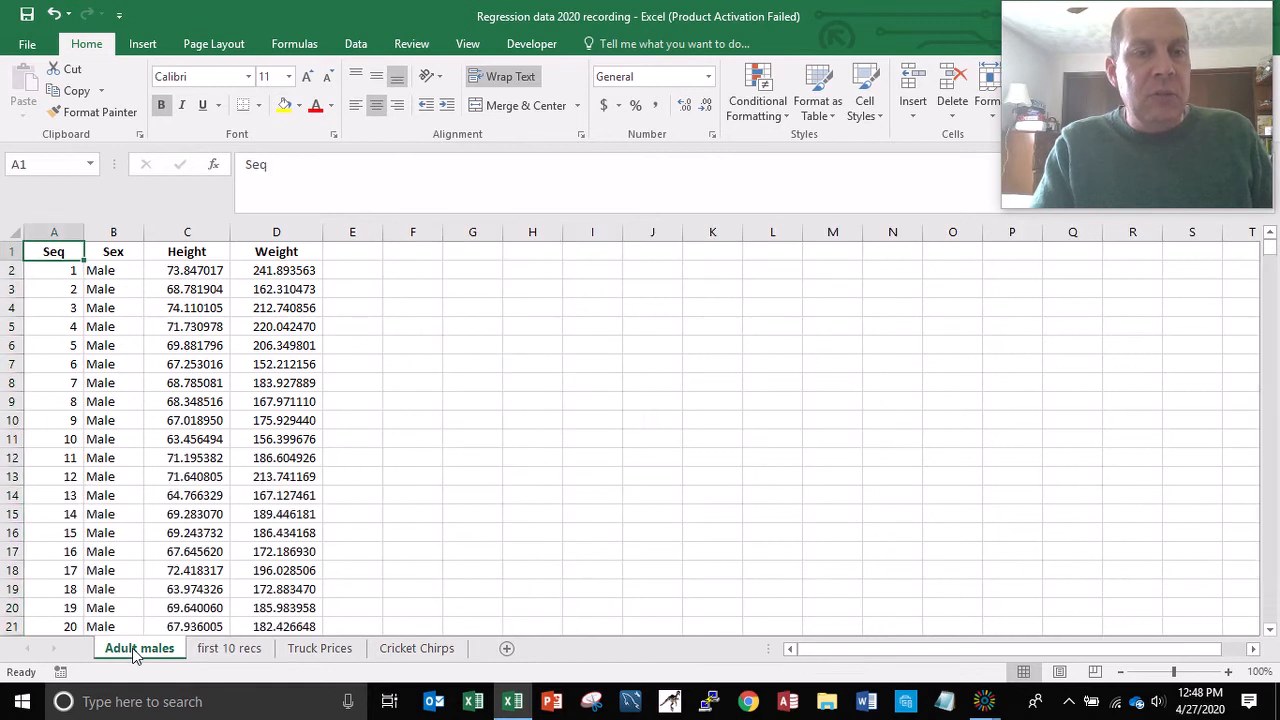
Step: On the first 10 recs sheet, enter the labels min, avg and max in cells B13:B15
click(223, 650)
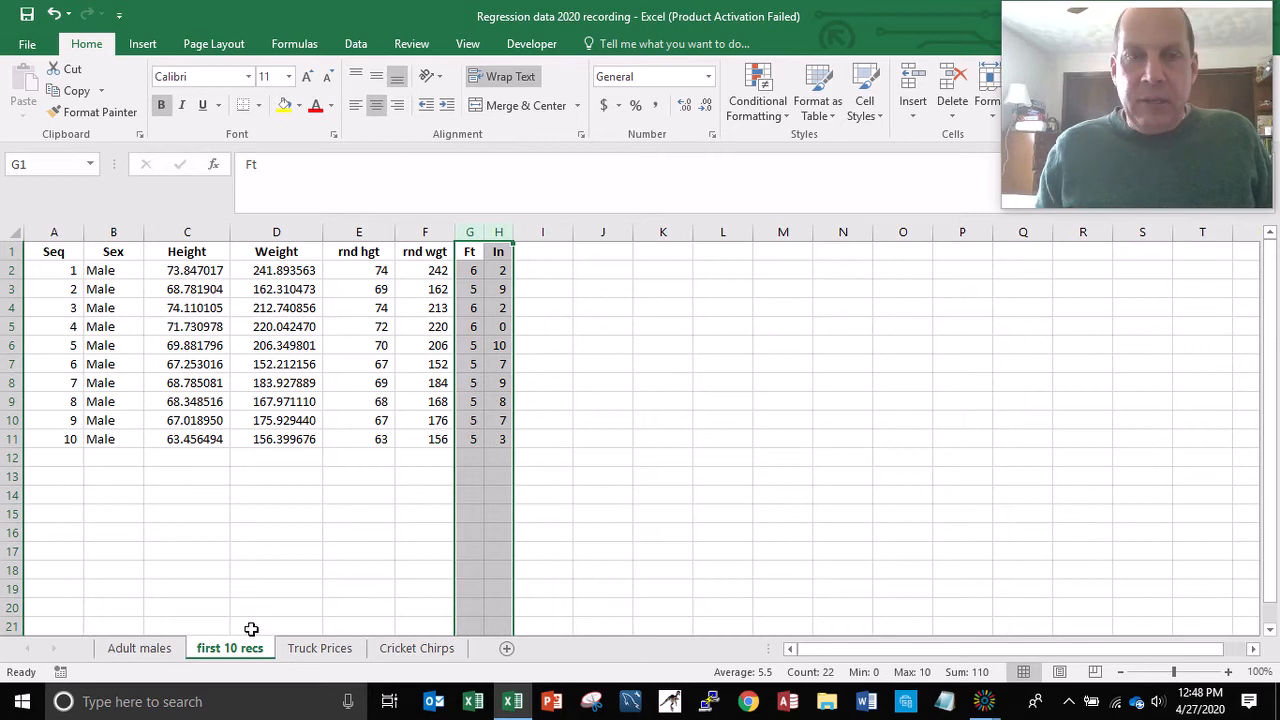
key(Down)
key(Down)
key(Down)
key(Down)
key(Down)
key(Down)
key(Down)
key(Down)
key(Down)
key(Down)
key(Down)
key(Down)
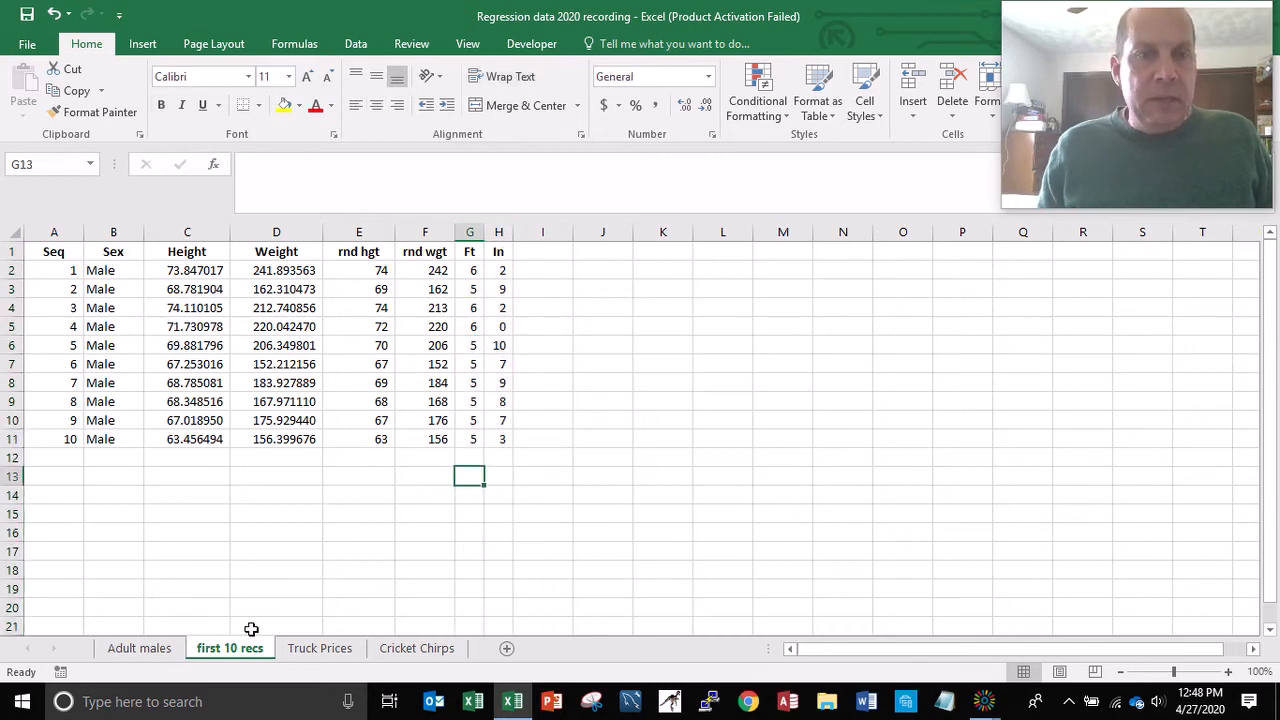
key(Left)
key(Left)
key(Left)
key(Left)
key(Left)
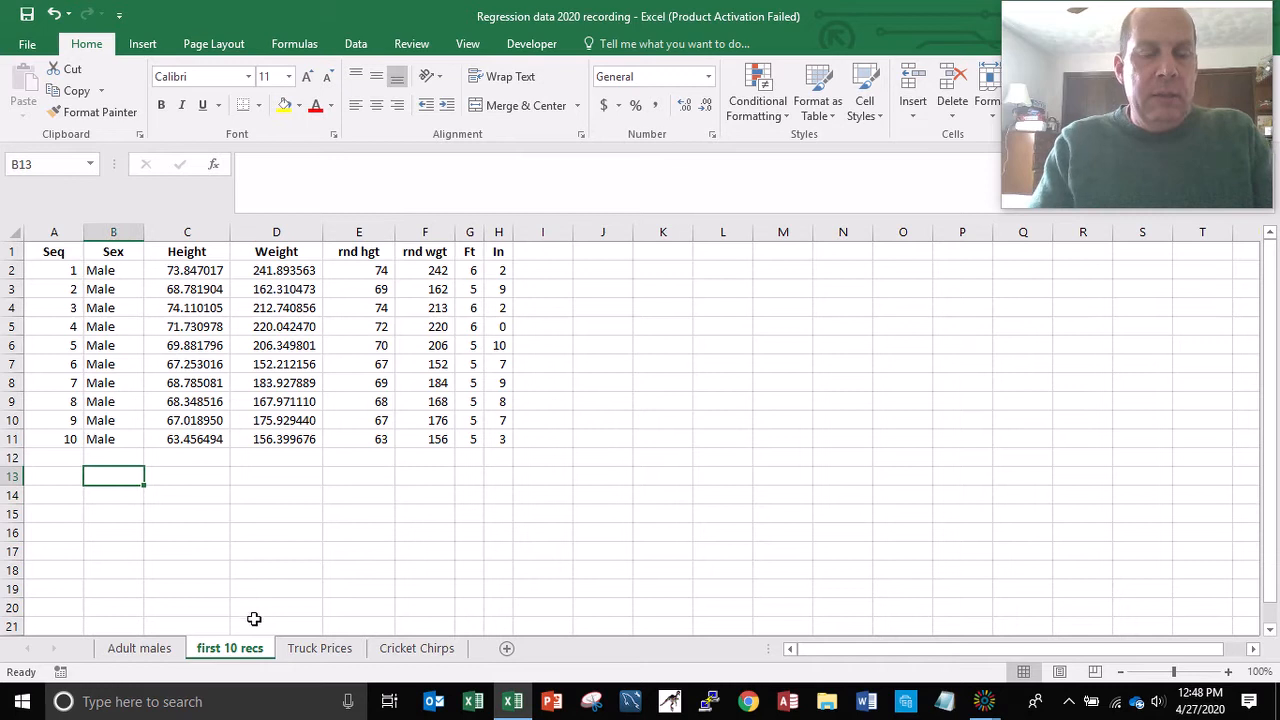
text(min)
key(Return)
text(avg)
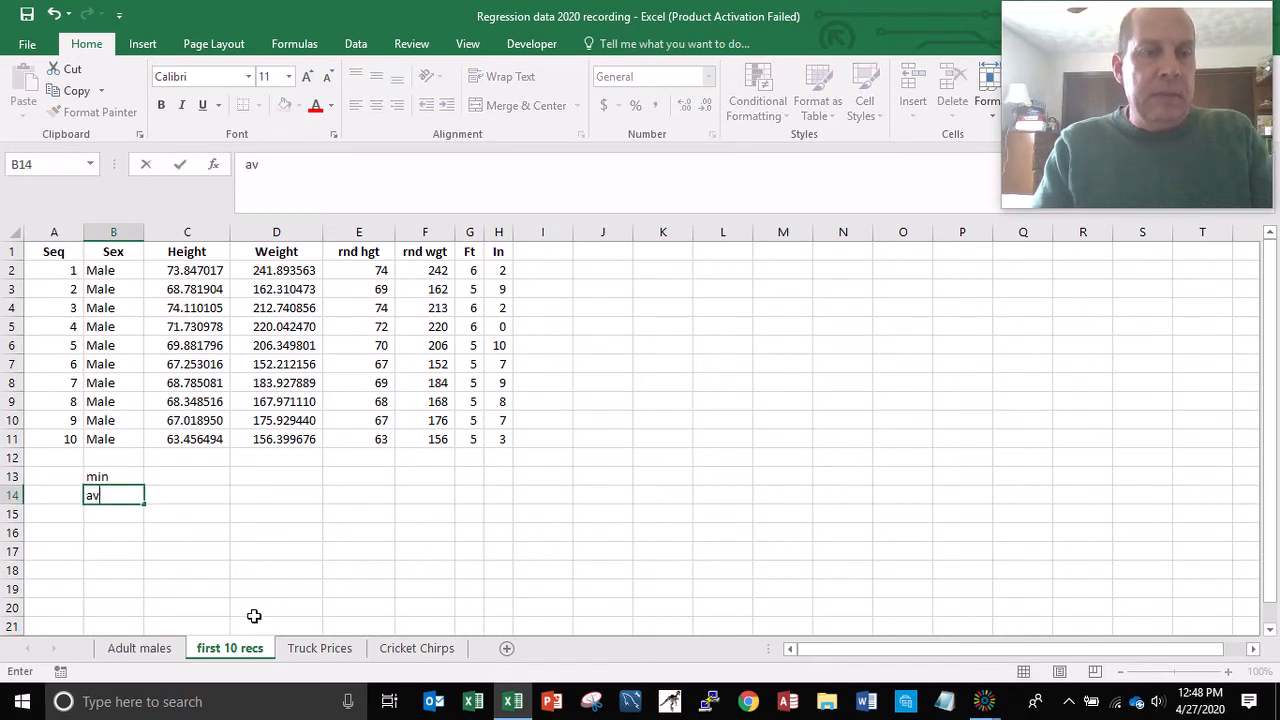
key(Return)
text(max)
key(Right)
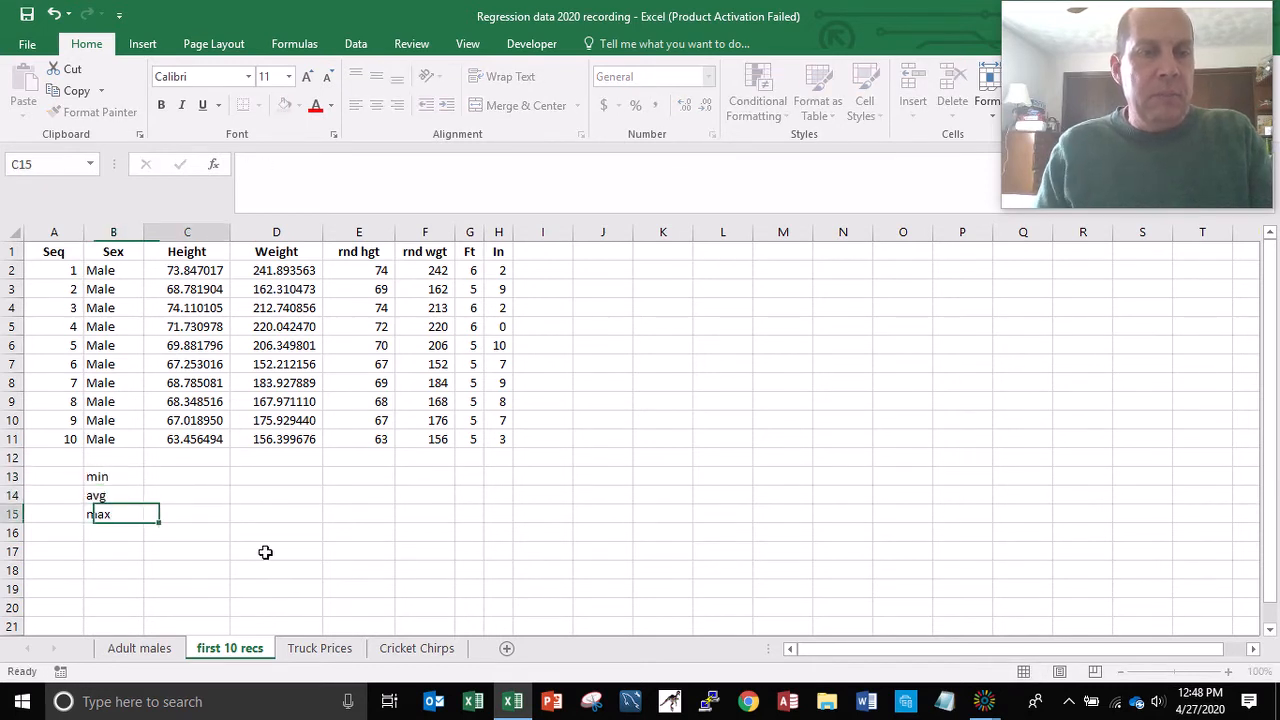
Step: Calculate the minimum height in C13 with a MIN formula over C1:C12
key(Up)
key(Up)
text(=)
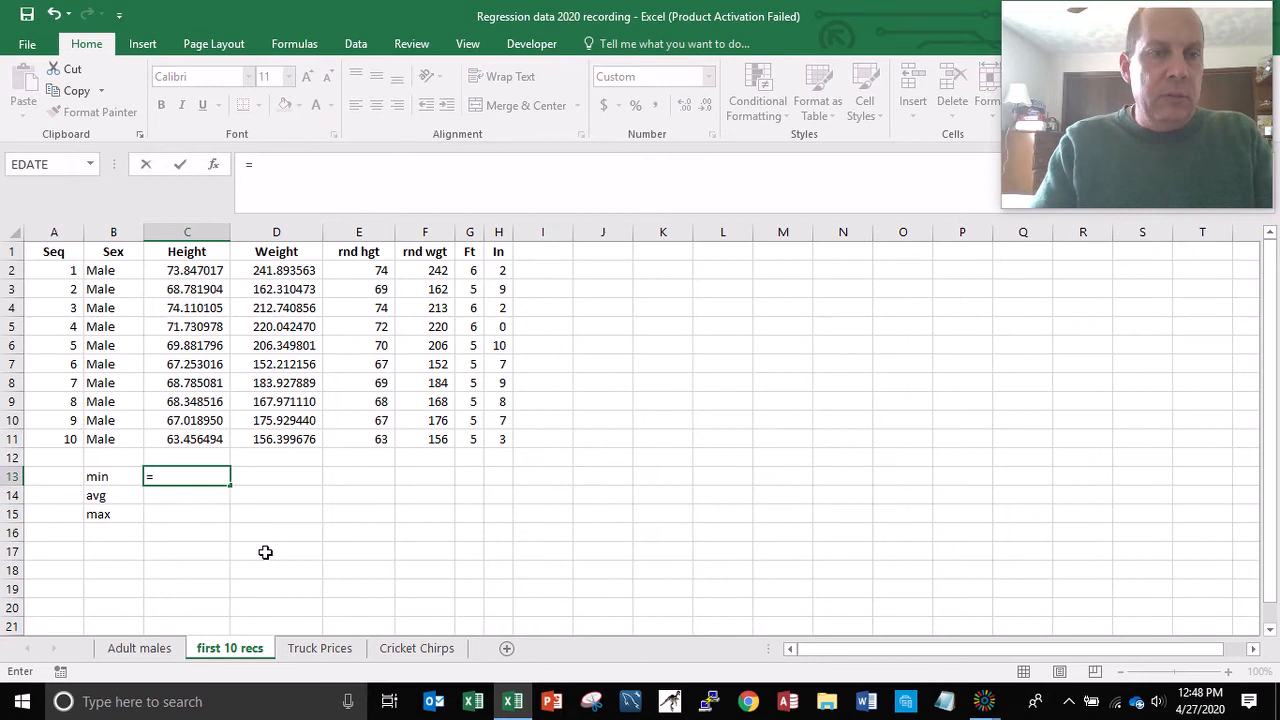
text(min()
key(Up)
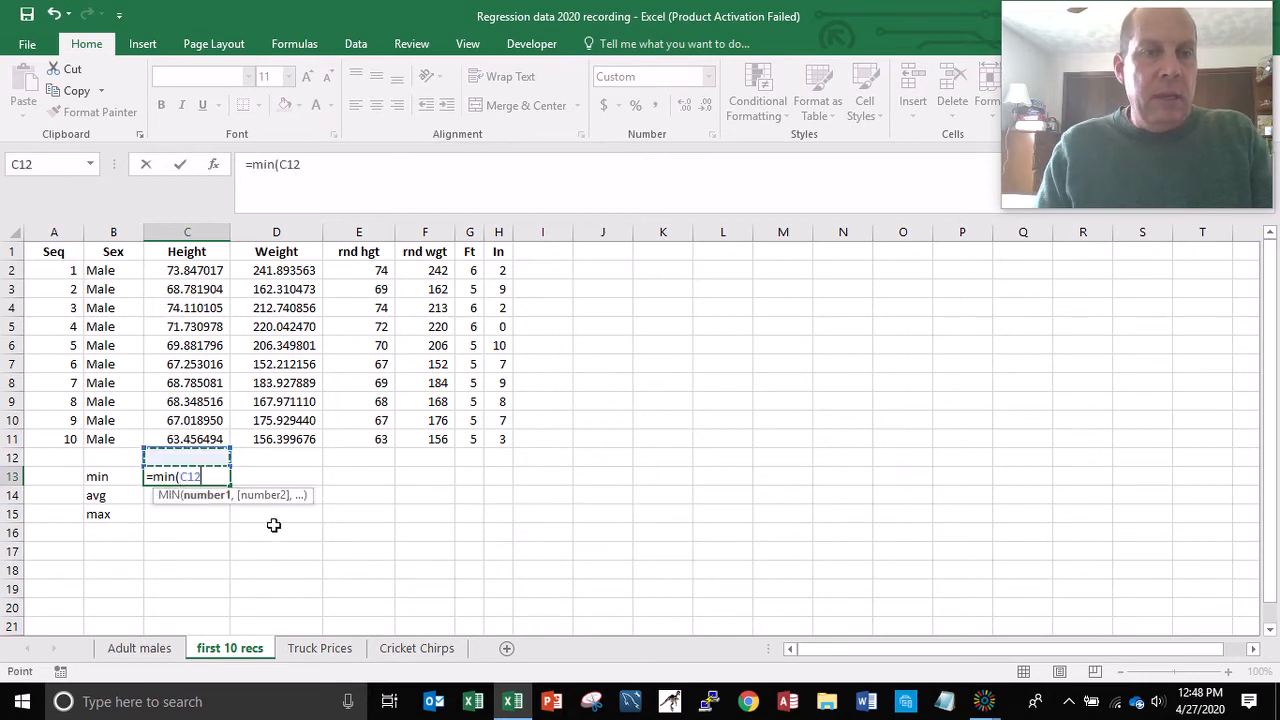
key(shift+Up)
key(shift+Up)
key(shift+Up)
key(shift+Up)
key(shift+Up)
key(shift+Up)
key(shift+Up)
key(shift+Up)
key(shift+Up)
key(shift+Up)
key(shift+Up)
key(shift+Down)
key(Return)
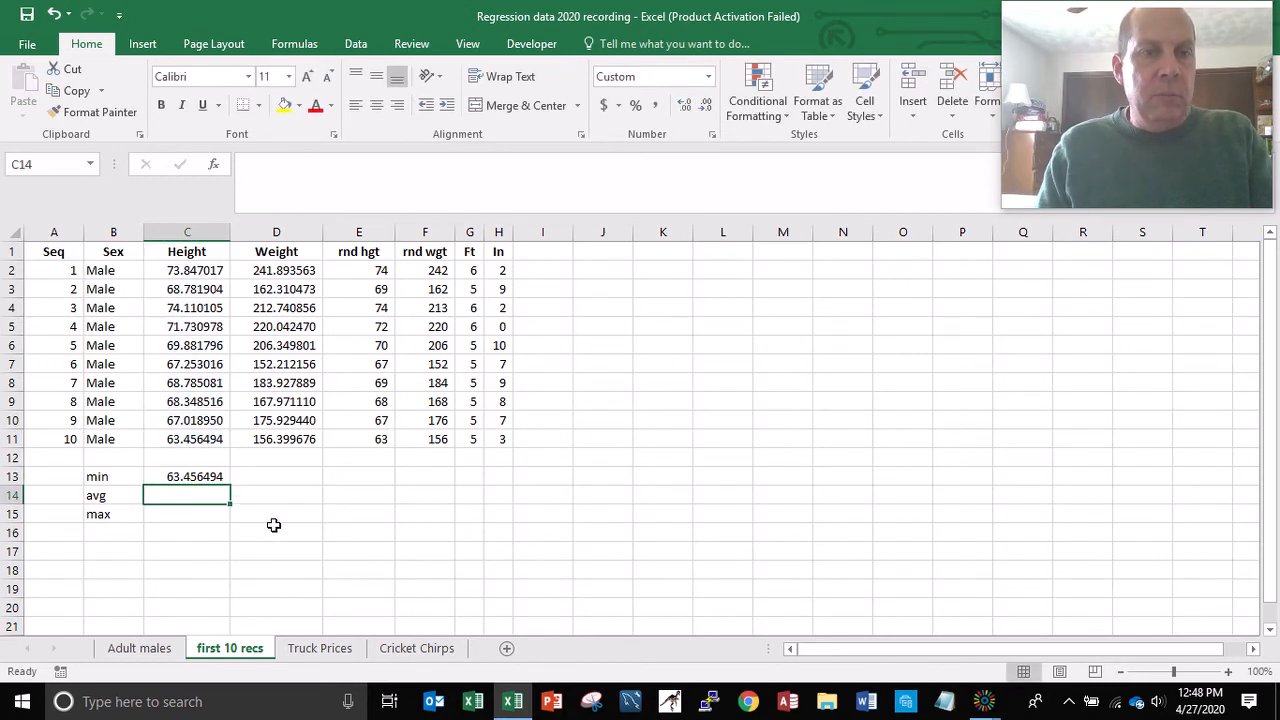
Step: Calculate the average height in C14 with an AVERAGE formula over the Height column's records
key(Up)
key(Down)
text(=)
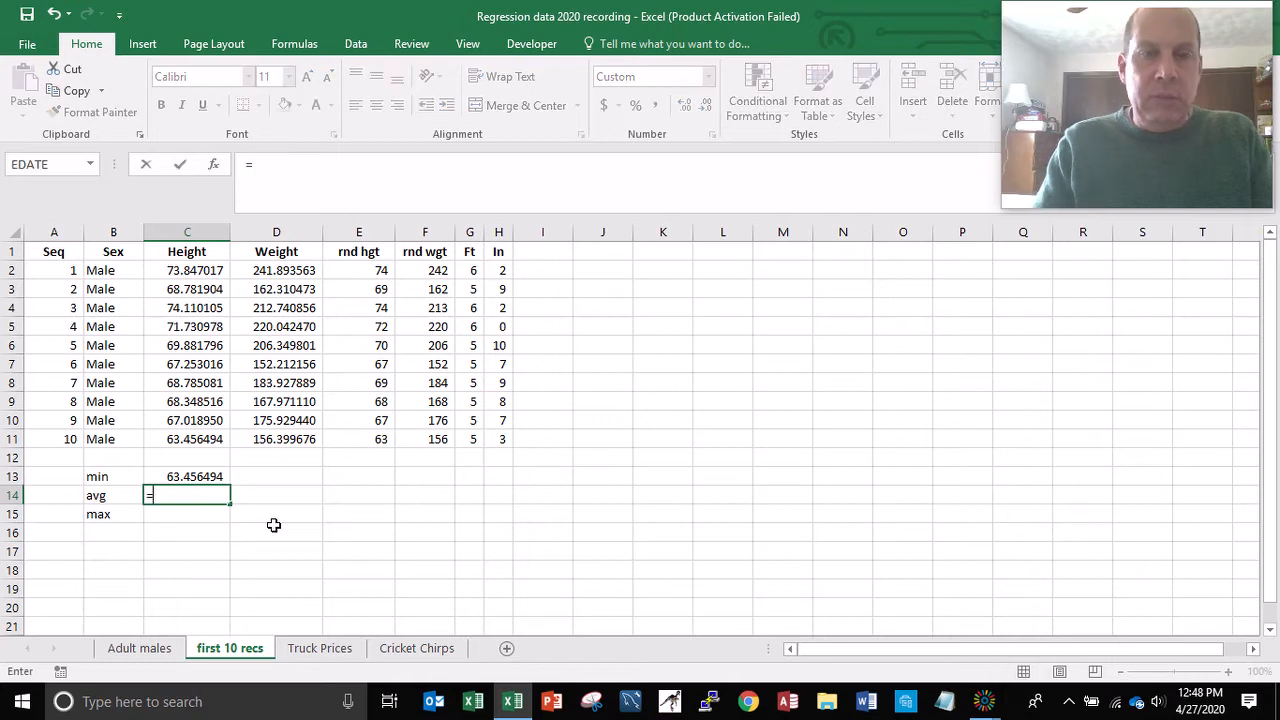
text(av)
text(rage()
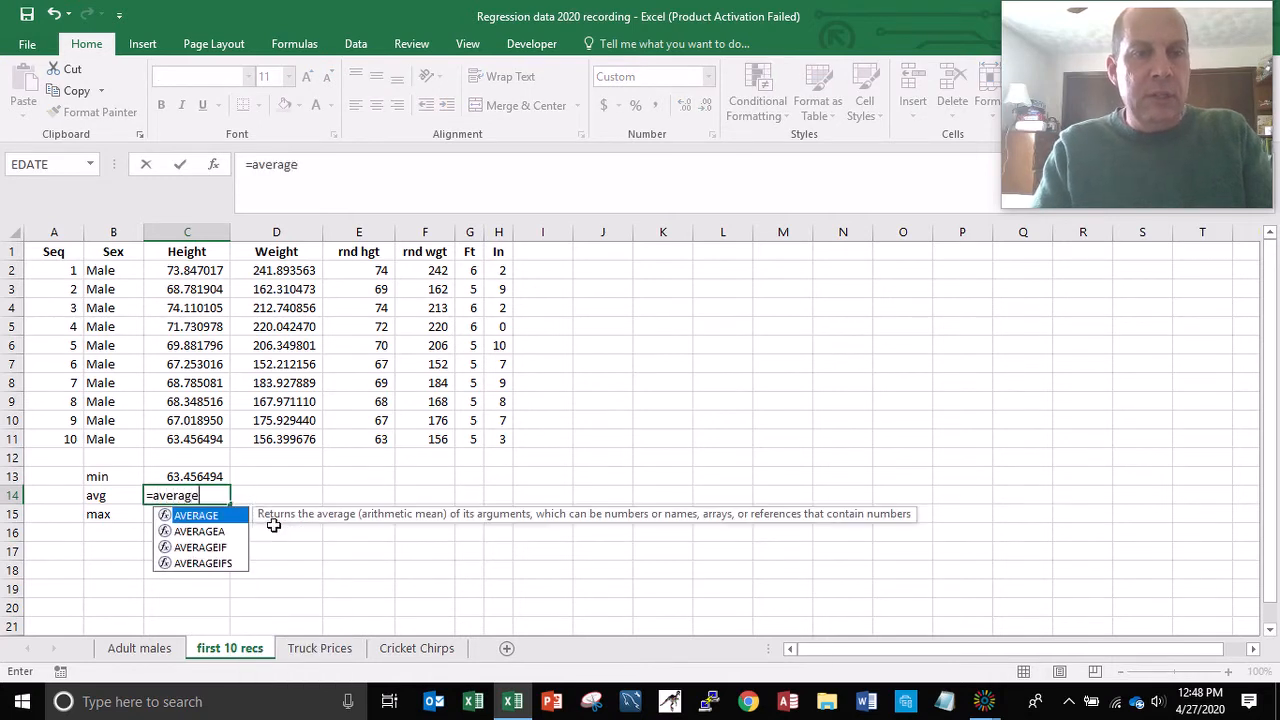
key(Up)
key(Up)
key(shift+Up)
key(shift+Up)
key(shift+Up)
key(shift+Up)
key(shift+Up)
key(shift+Up)
key(shift+Up)
key(shift+Up)
key(shift+Up)
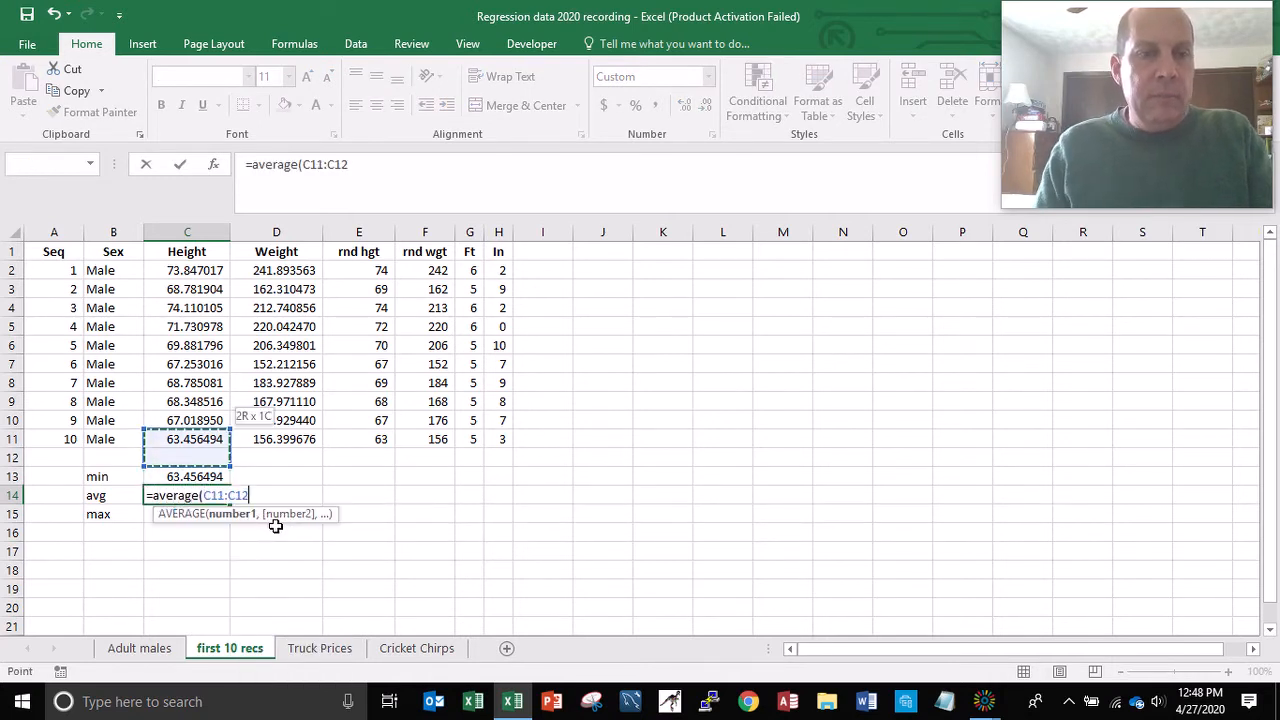
key(Return)
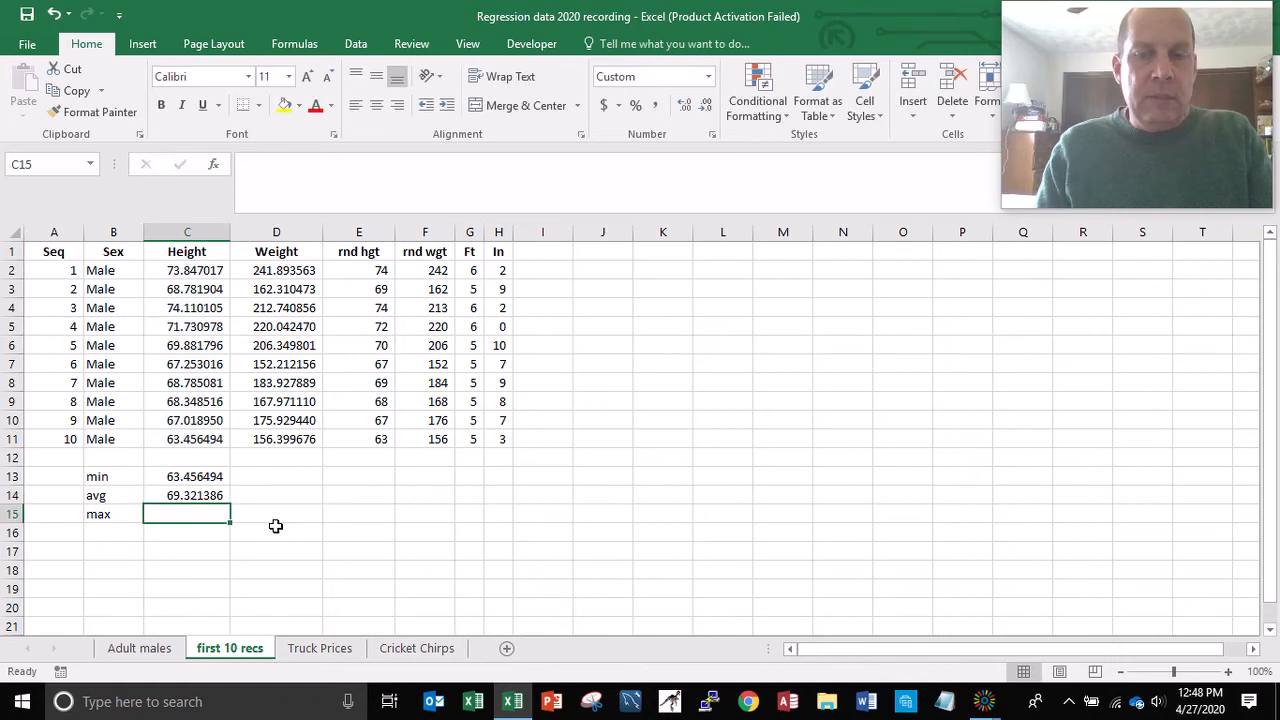
Step: Calculate the maximum height in C15 with a MAX formula over the Height column's records
text(=max)
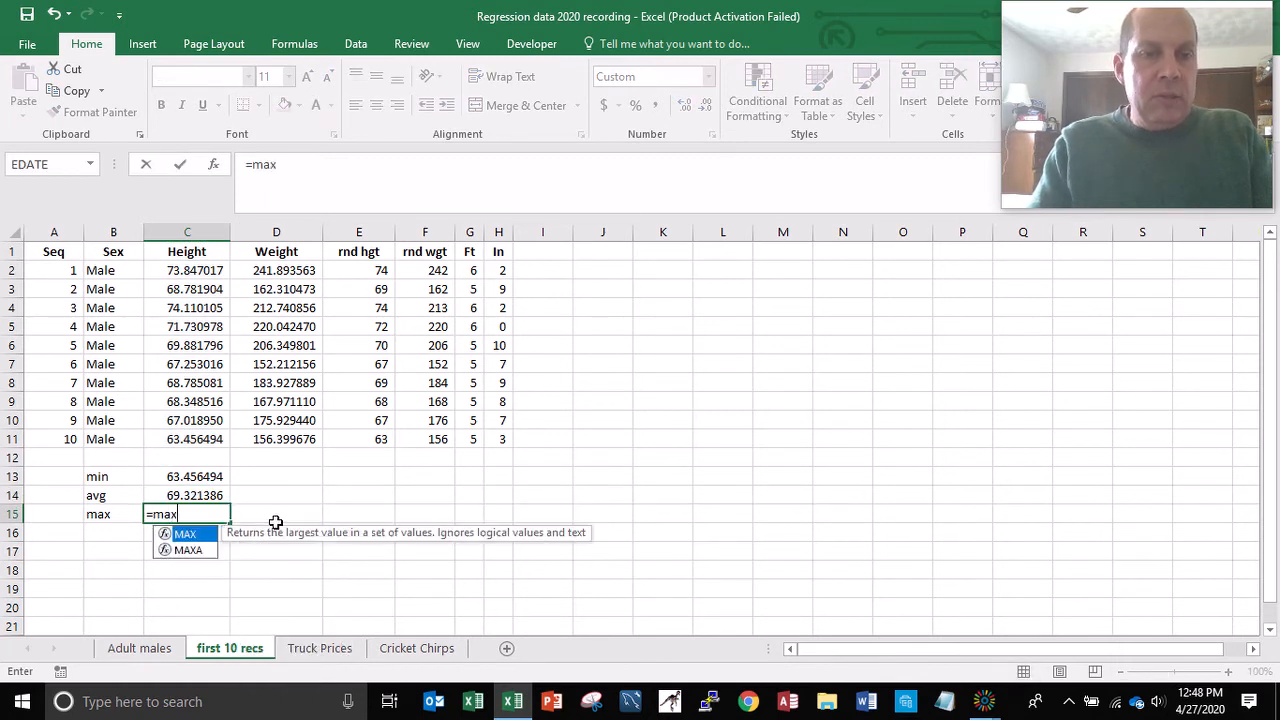
text(()
key(Up)
key(Up)
key(Up)
key(shift+Up)
key(shift+Up)
key(shift+Up)
key(shift+Up)
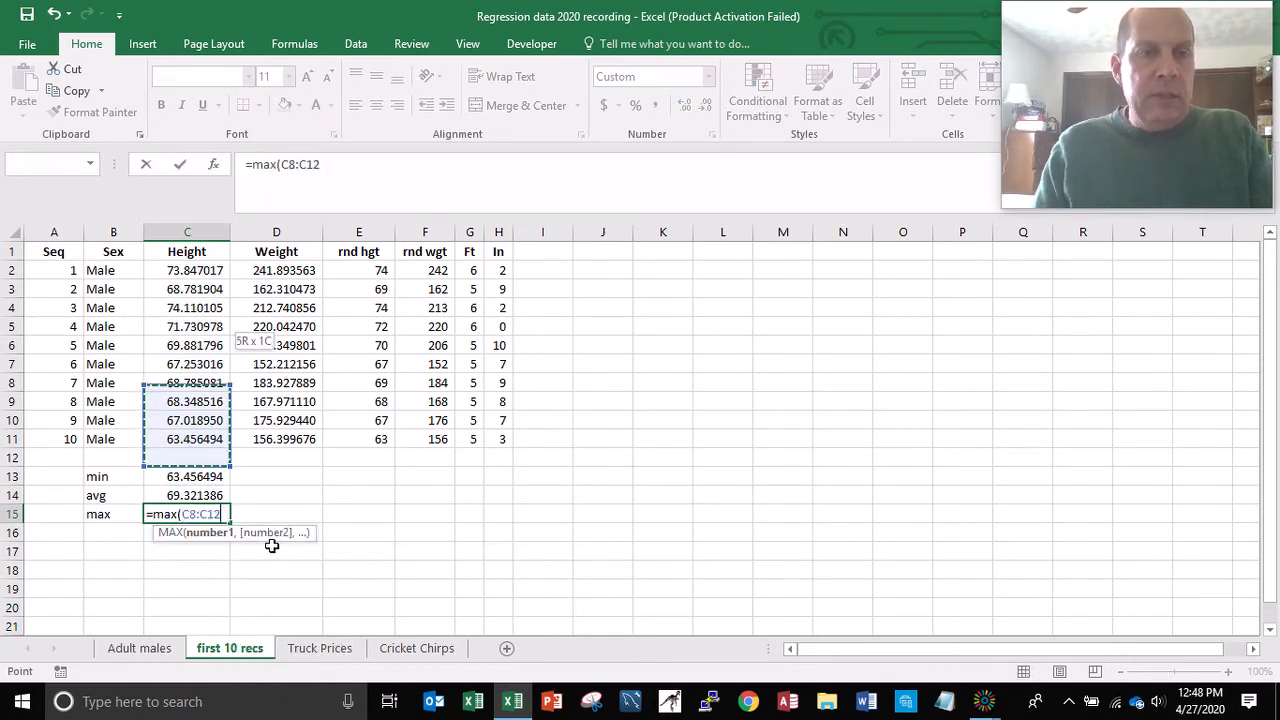
key(shift+Up)
key(shift+Up)
key(shift+Up)
key(shift+Up)
key(shift+Up)
key(shift+Up)
key(shift+Up)
key(Return)
Step: Copy the min, avg and max formulas from C13:C15 across to D13:H15
key(Up)
key(Up)
key(Up)
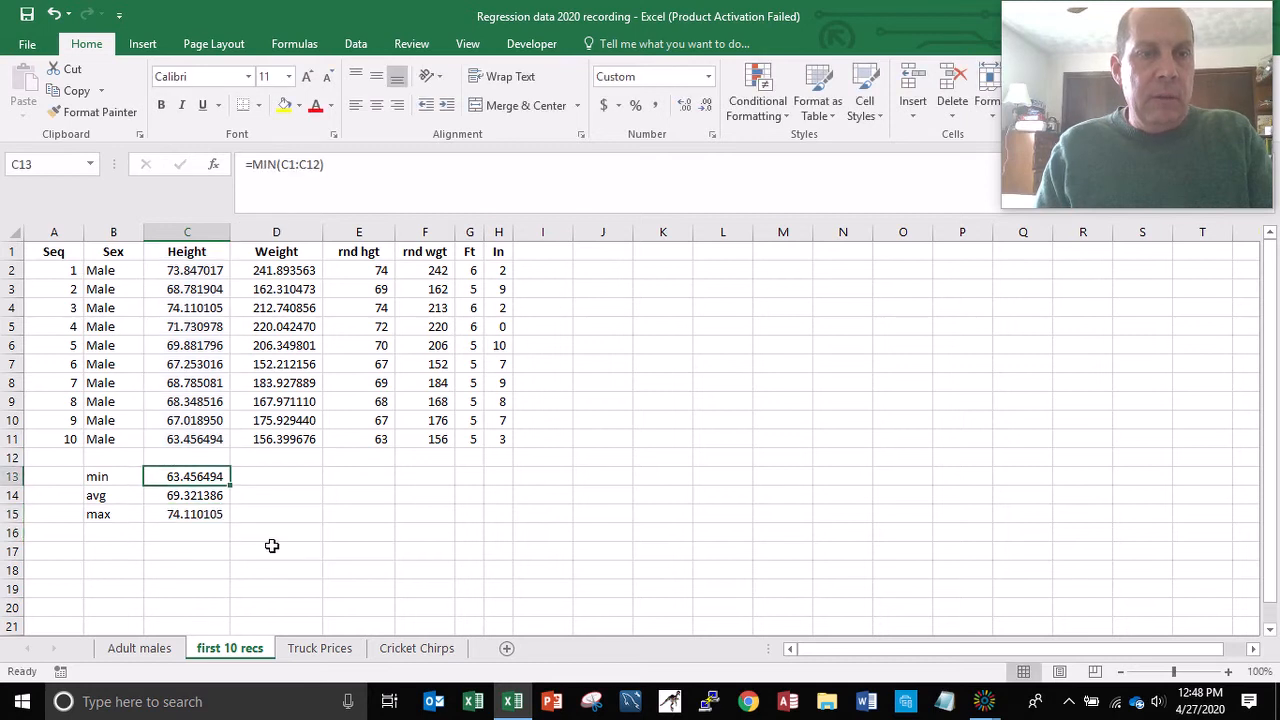
key(shift+Down)
key(shift+Down)
key(ctrl+c)
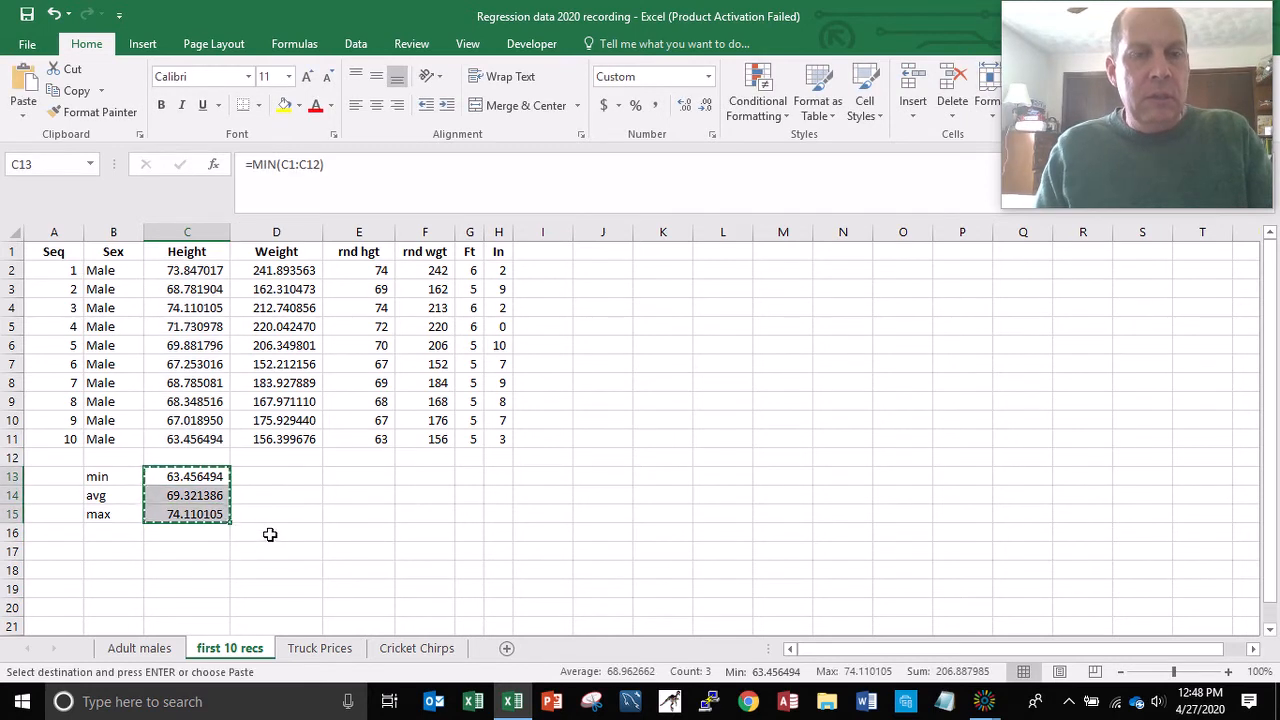
key(Right)
key(shift+Right)
key(shift+Right)
key(shift+Right)
key(shift+Right)
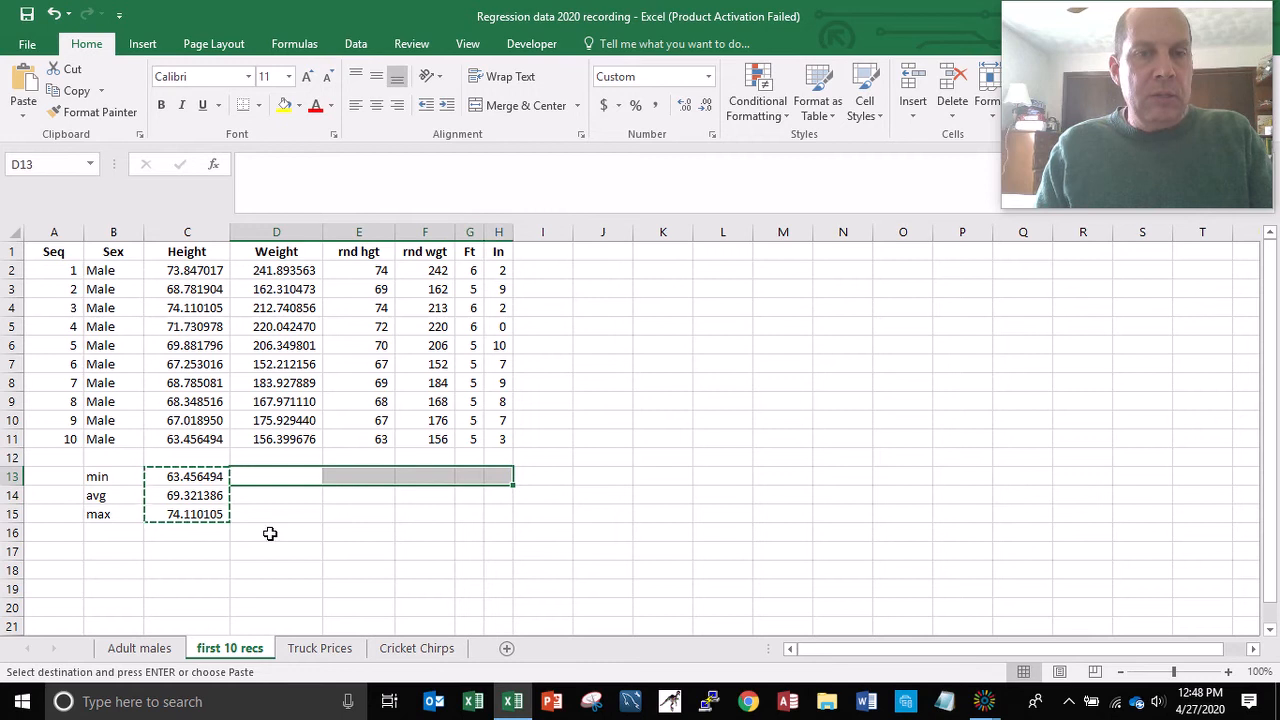
key(Return)
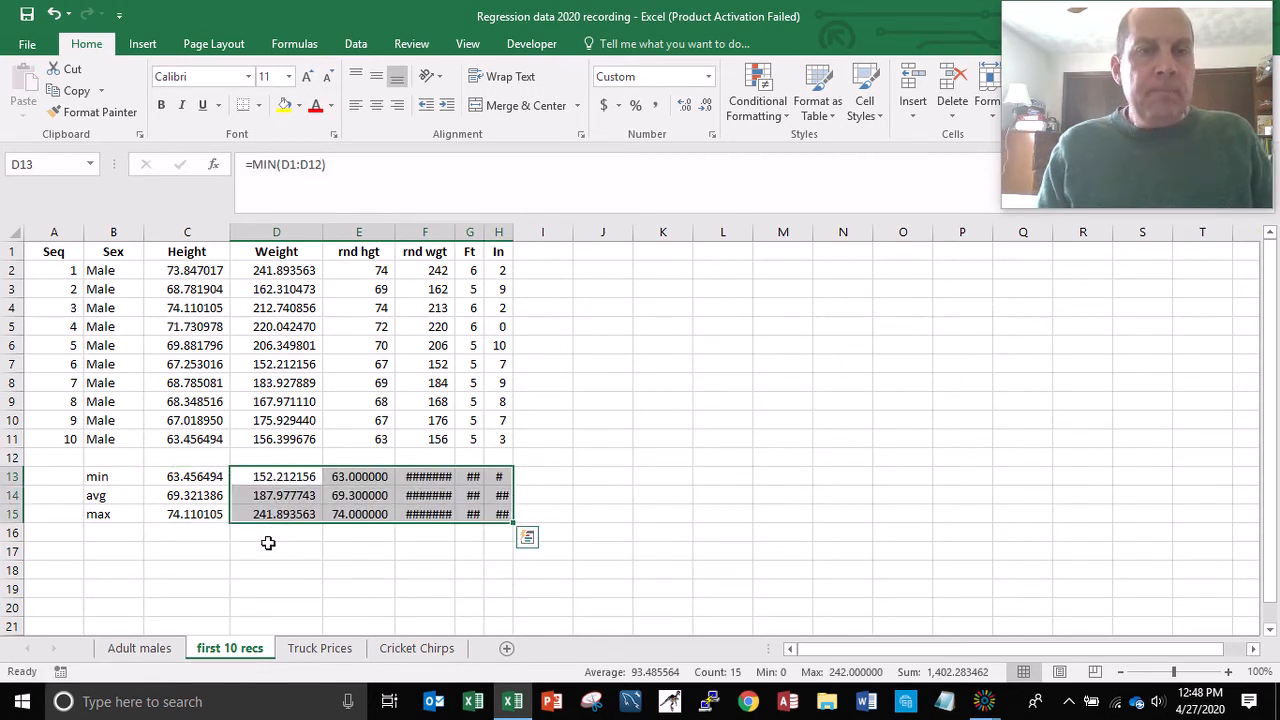
key(Up)
key(Up)
key(Right)
key(Right)
key(Right)
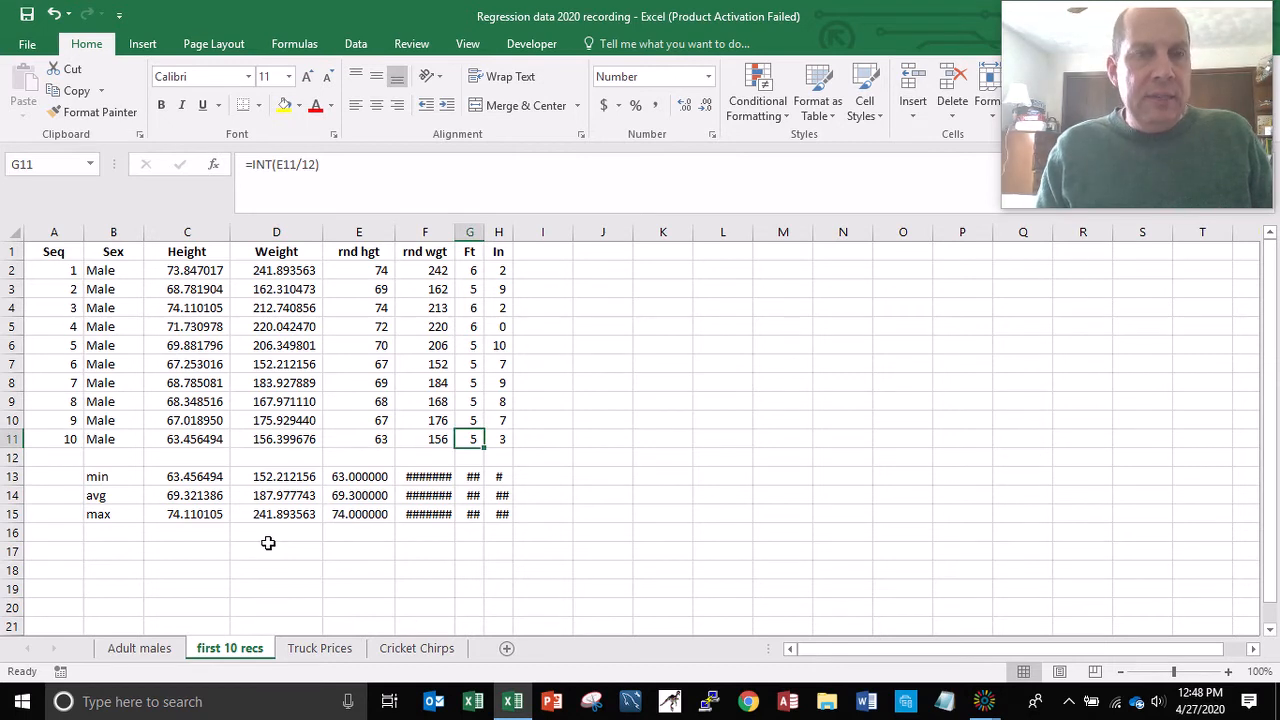
key(shift+Right)
key(ctrl+c)
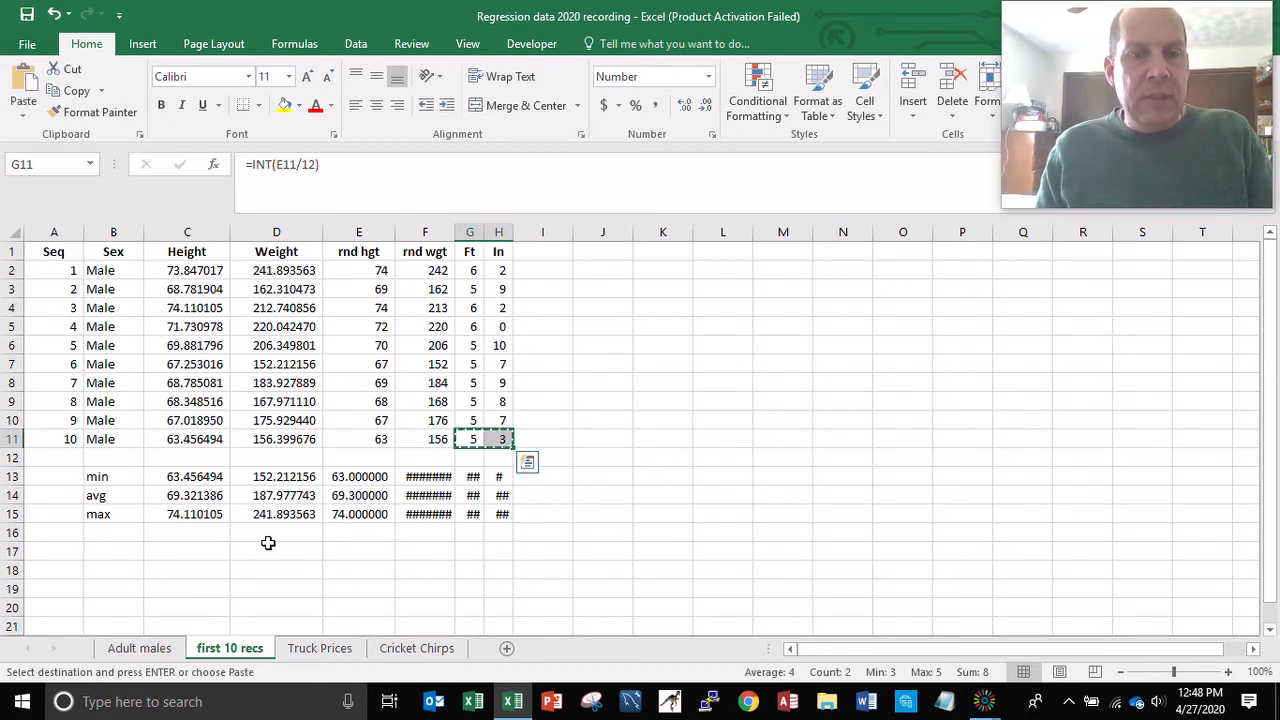
key(Down)
key(Down)
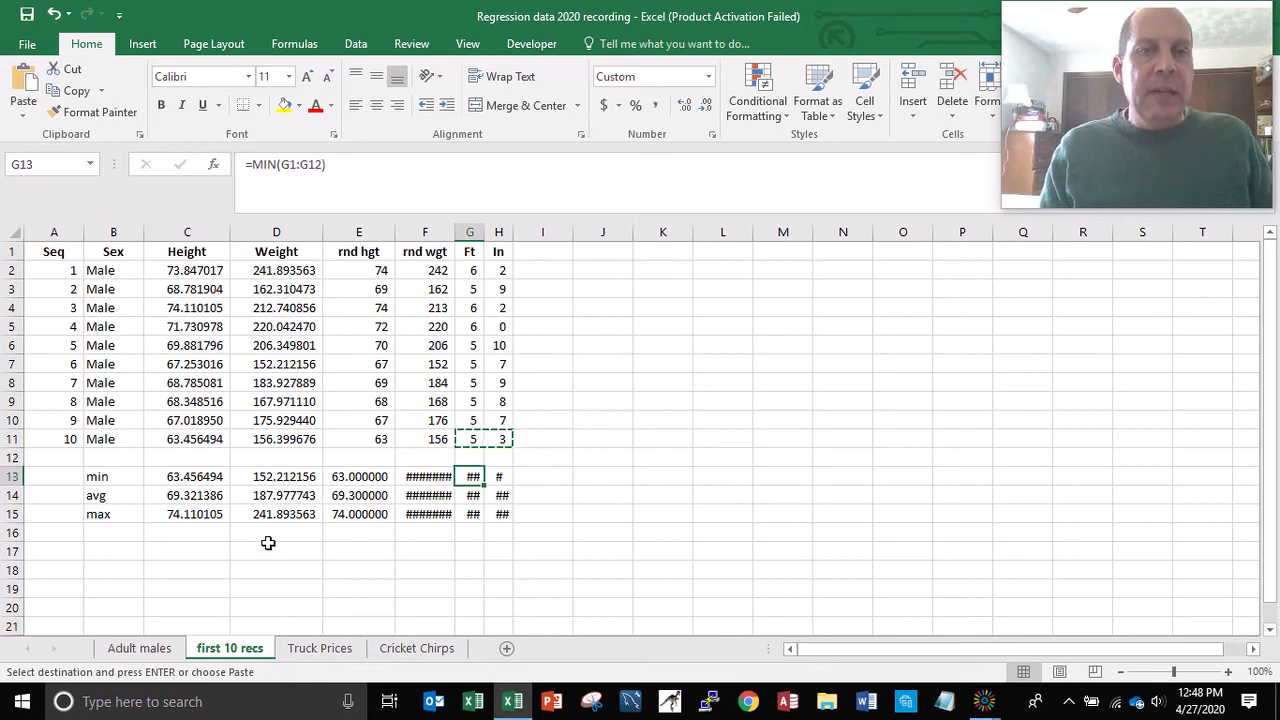
key(Escape)
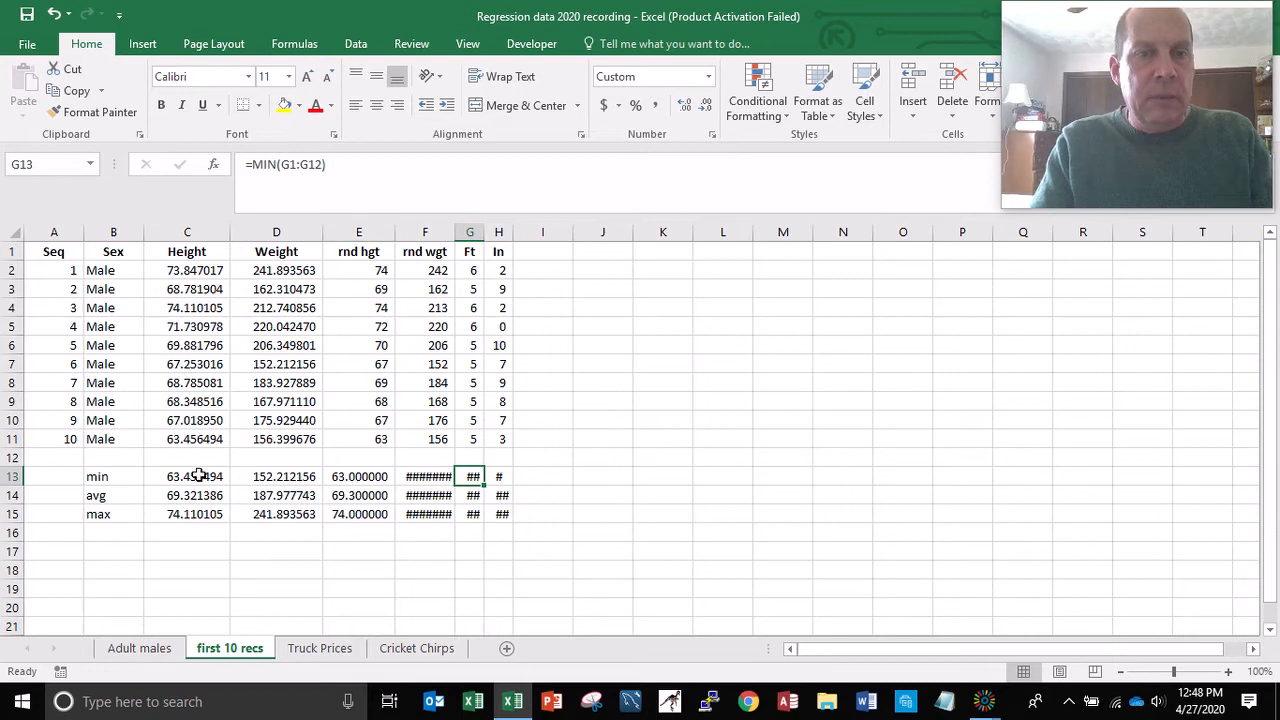
click(199, 476)
key(shift+Right)
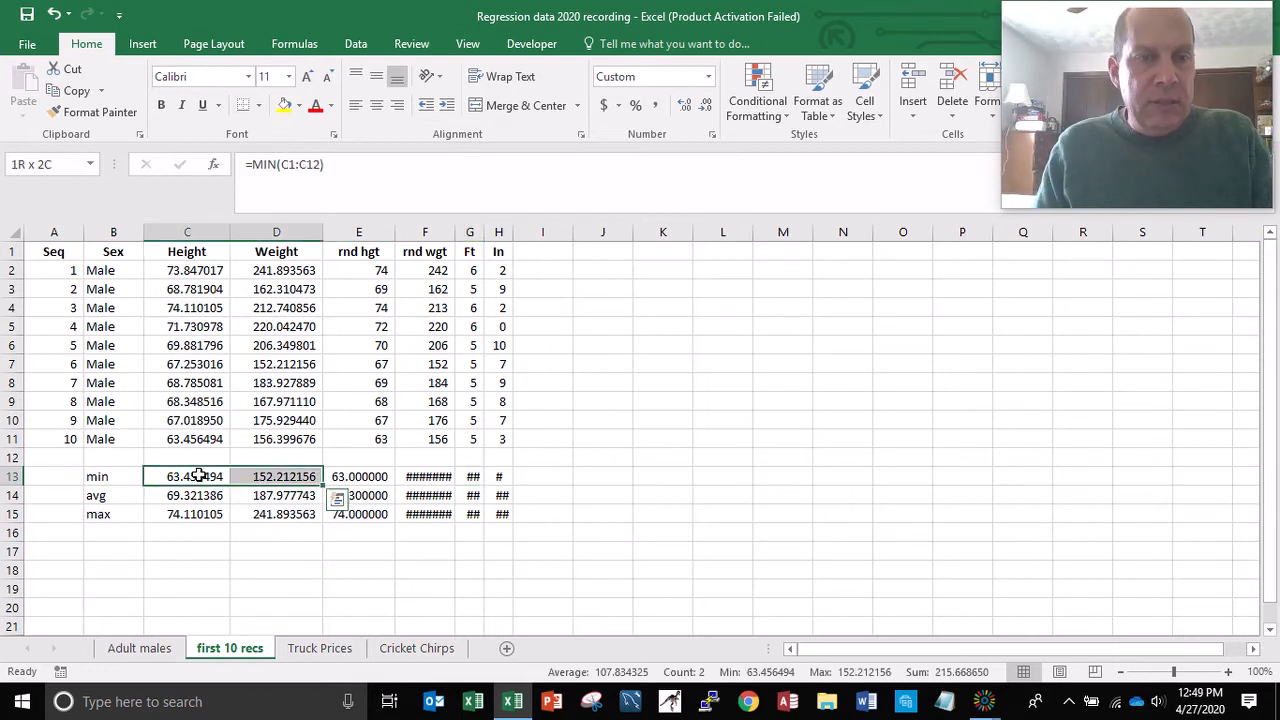
key(Right)
key(Right)
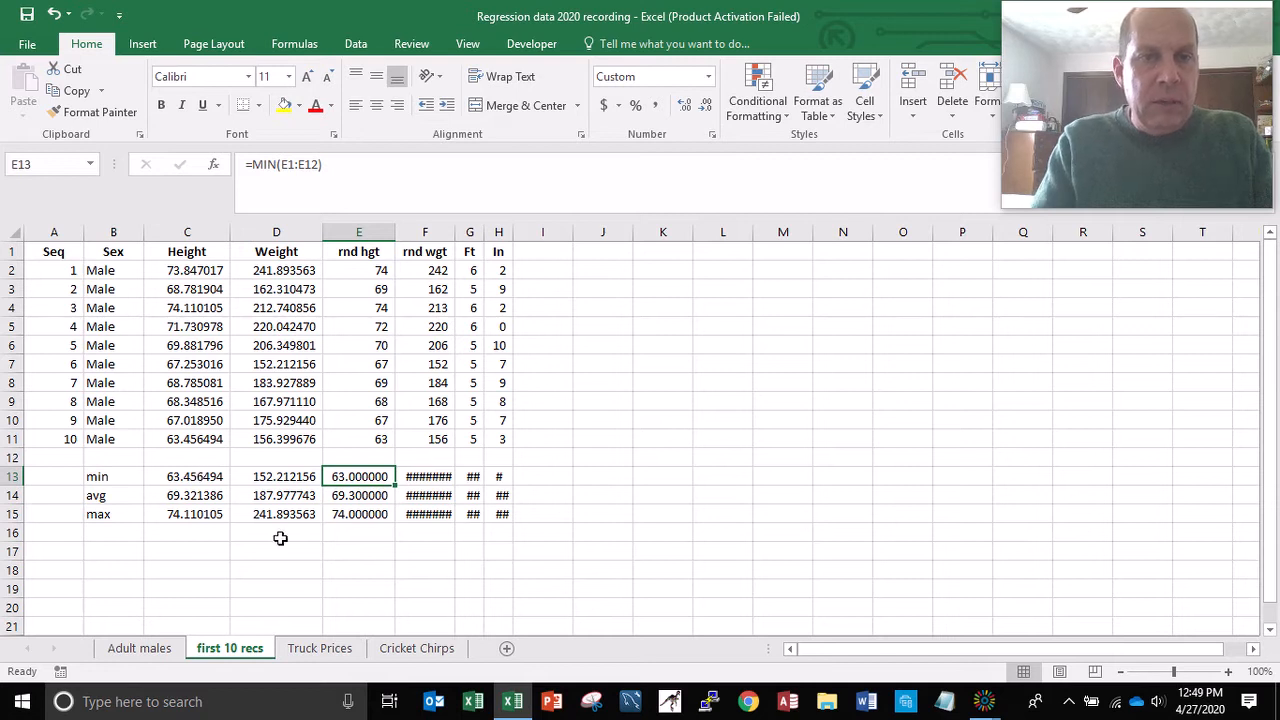
Step: Copy the formats of E11 and F11 to the rnd hgt and rnd wgt statistics in E13:E15 and F13:F15 with Format Painter
click(370, 438)
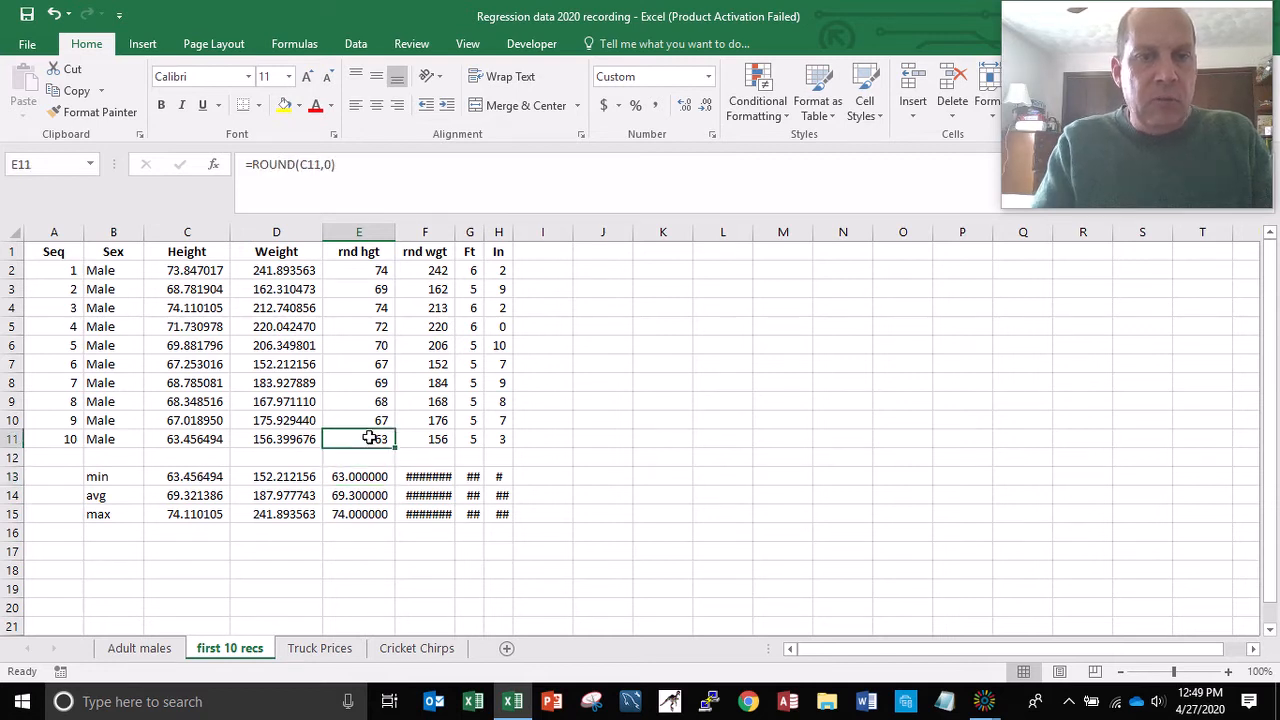
click(92, 112)
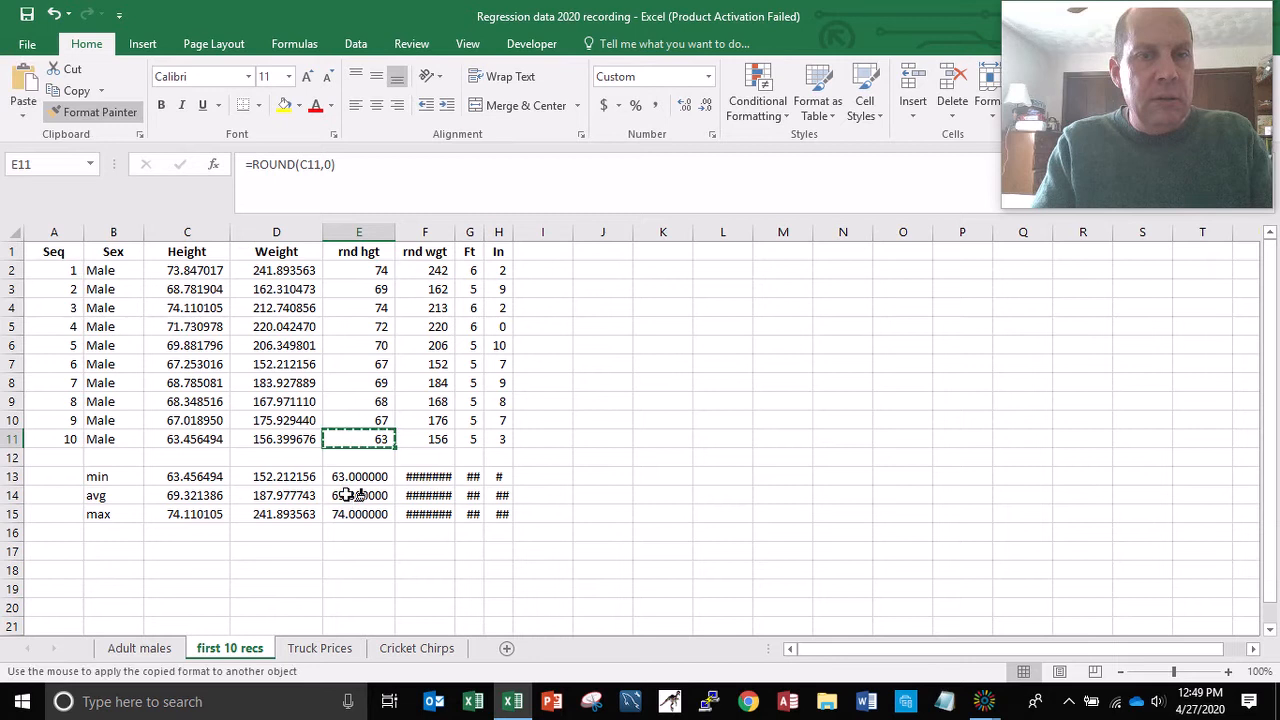
drag(358, 478, 358, 513)
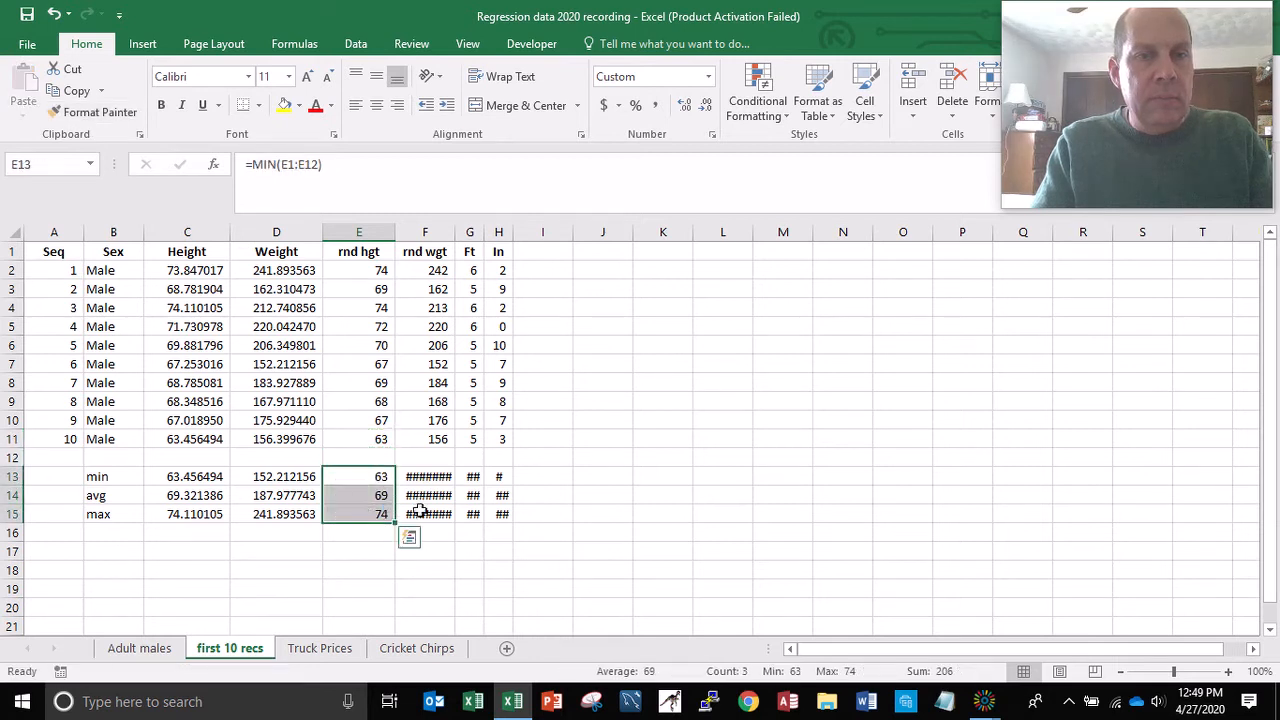
click(425, 439)
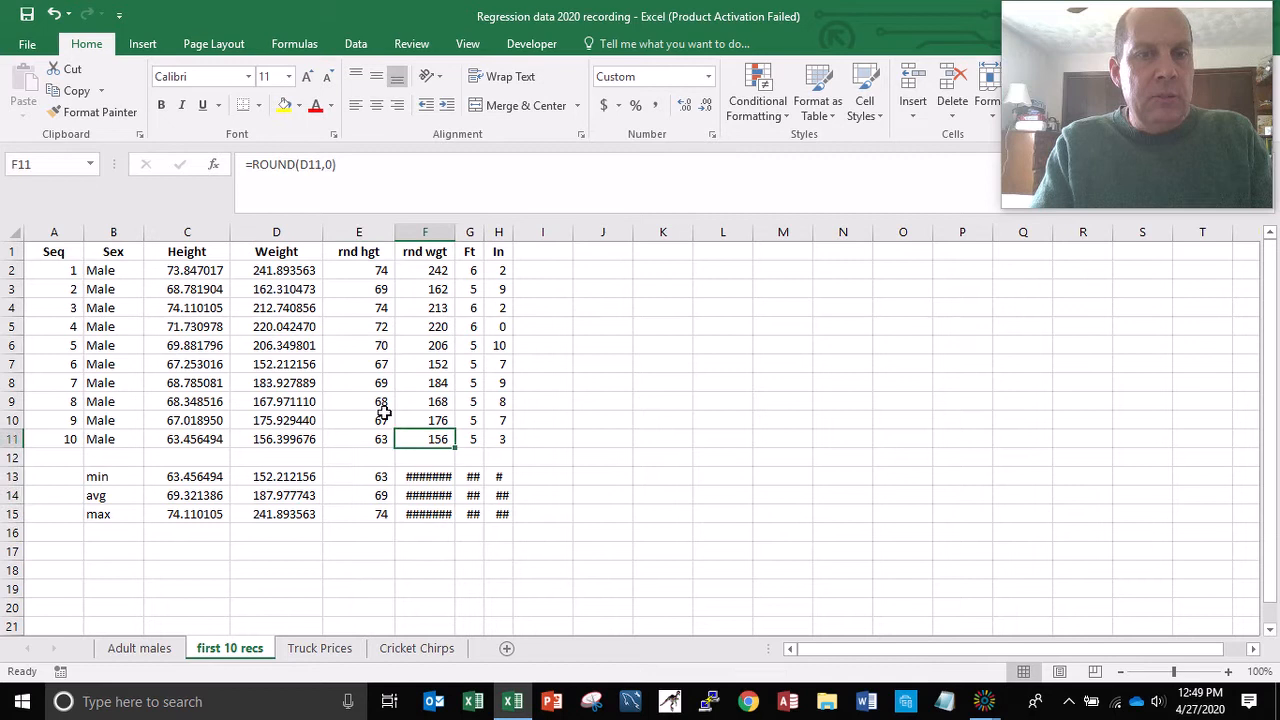
click(95, 112)
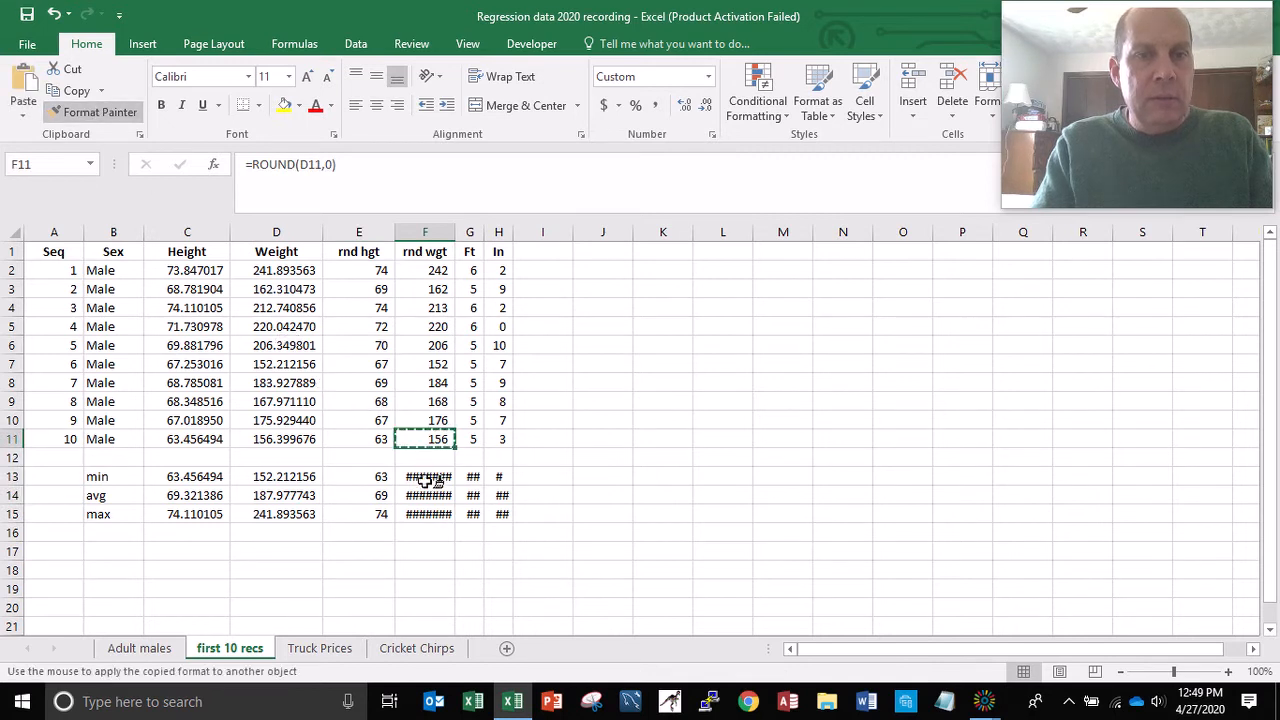
drag(425, 479, 425, 514)
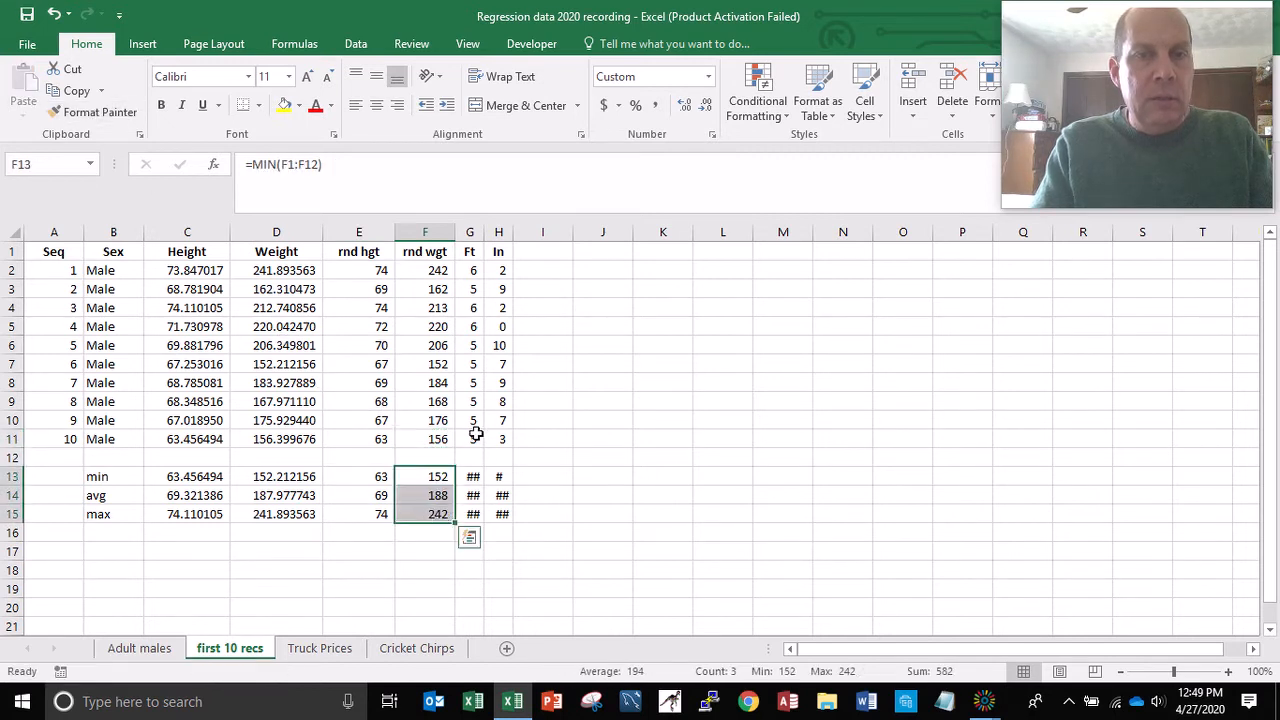
Step: Copy the number format of G11 to the Ft and In statistics in G13:H15 with Format Painter
click(474, 437)
click(95, 112)
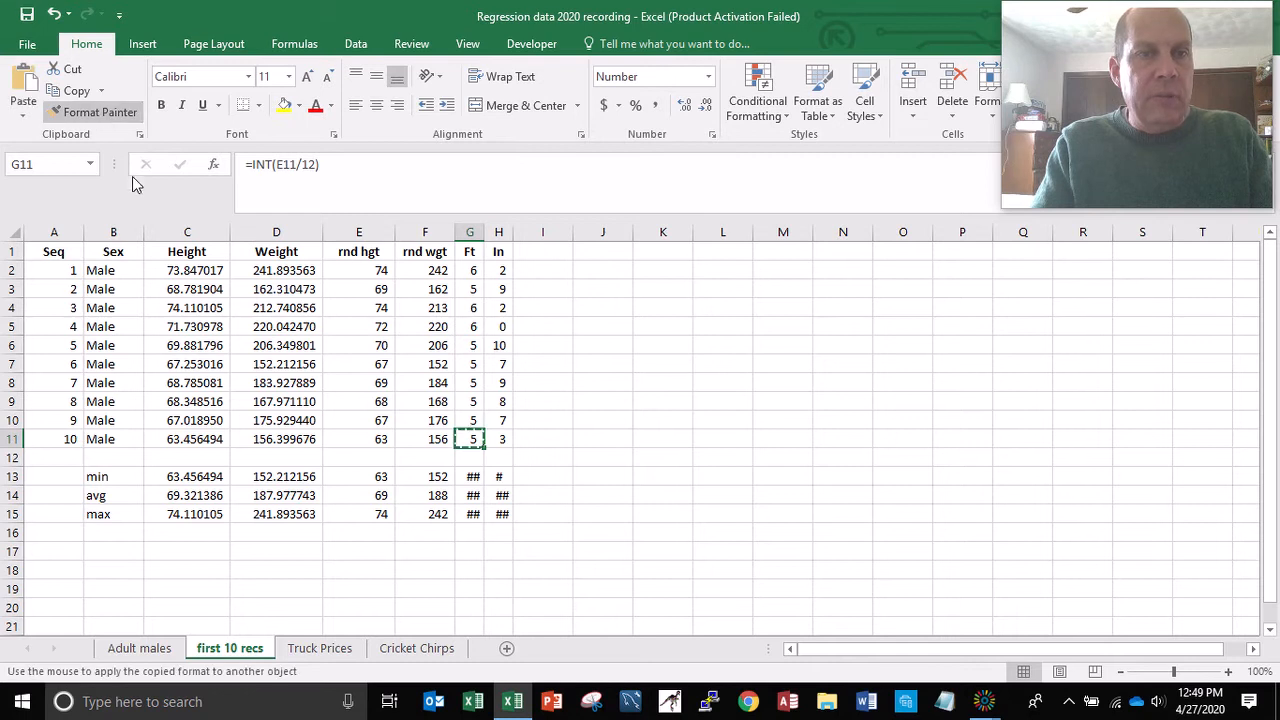
mouse_move(474, 476)
mouse_down()
mouse_move(498, 488)
mouse_move(500, 514)
mouse_up()
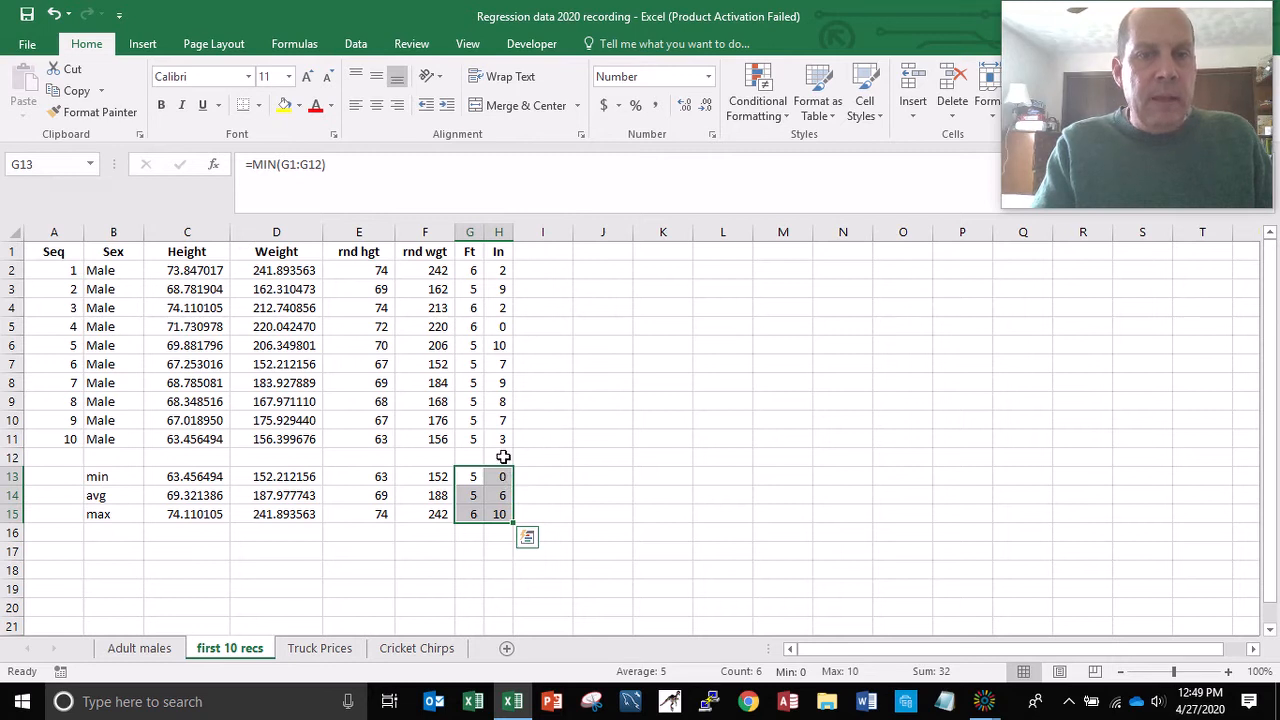
click(473, 477)
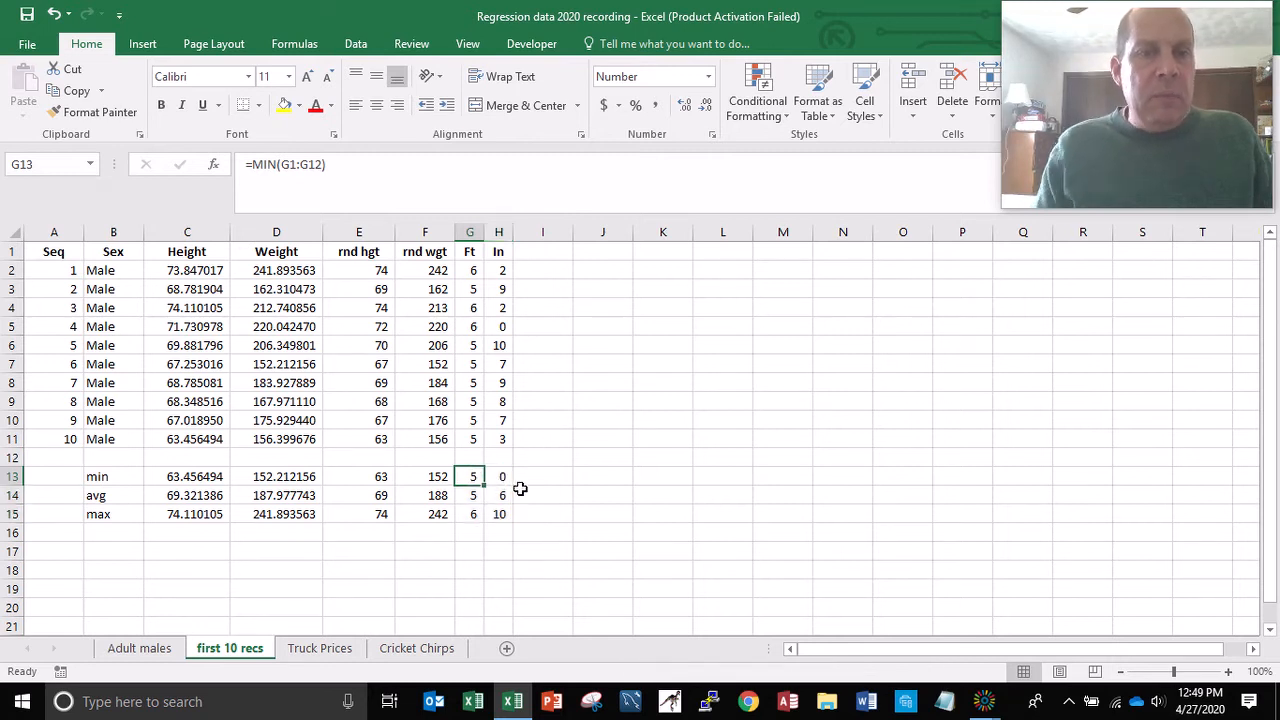
key(Right)
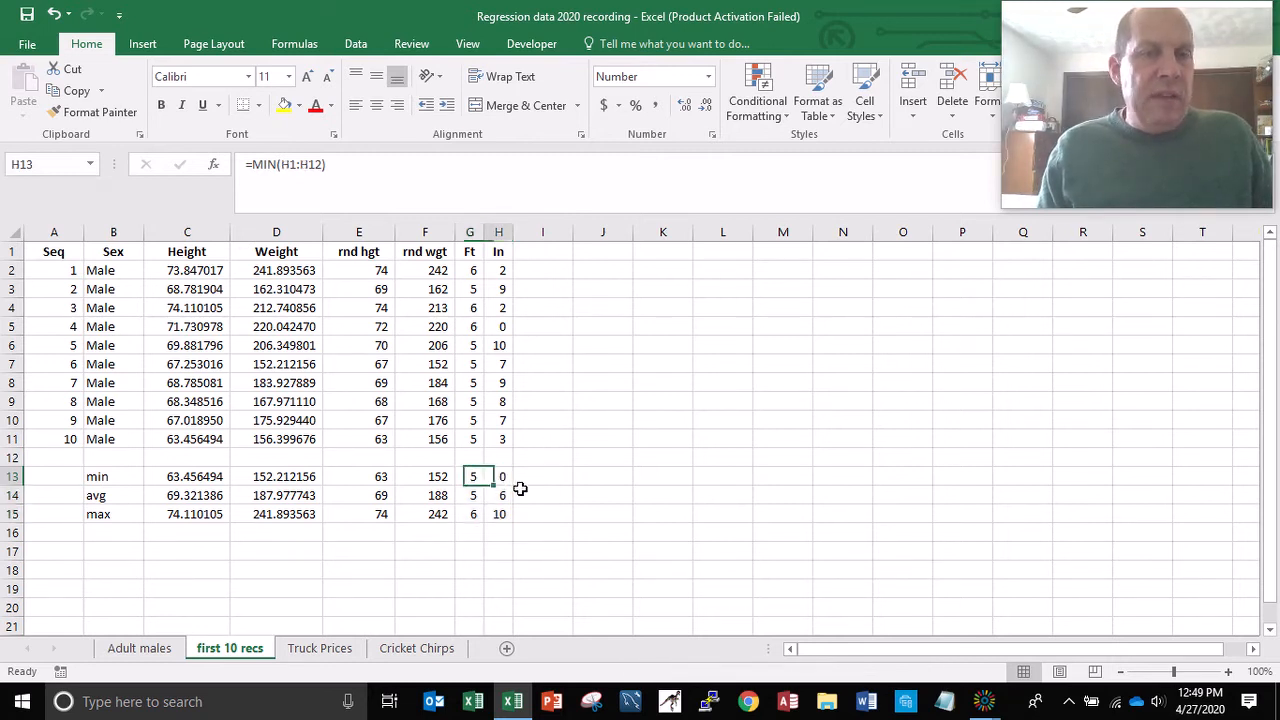
key(Left)
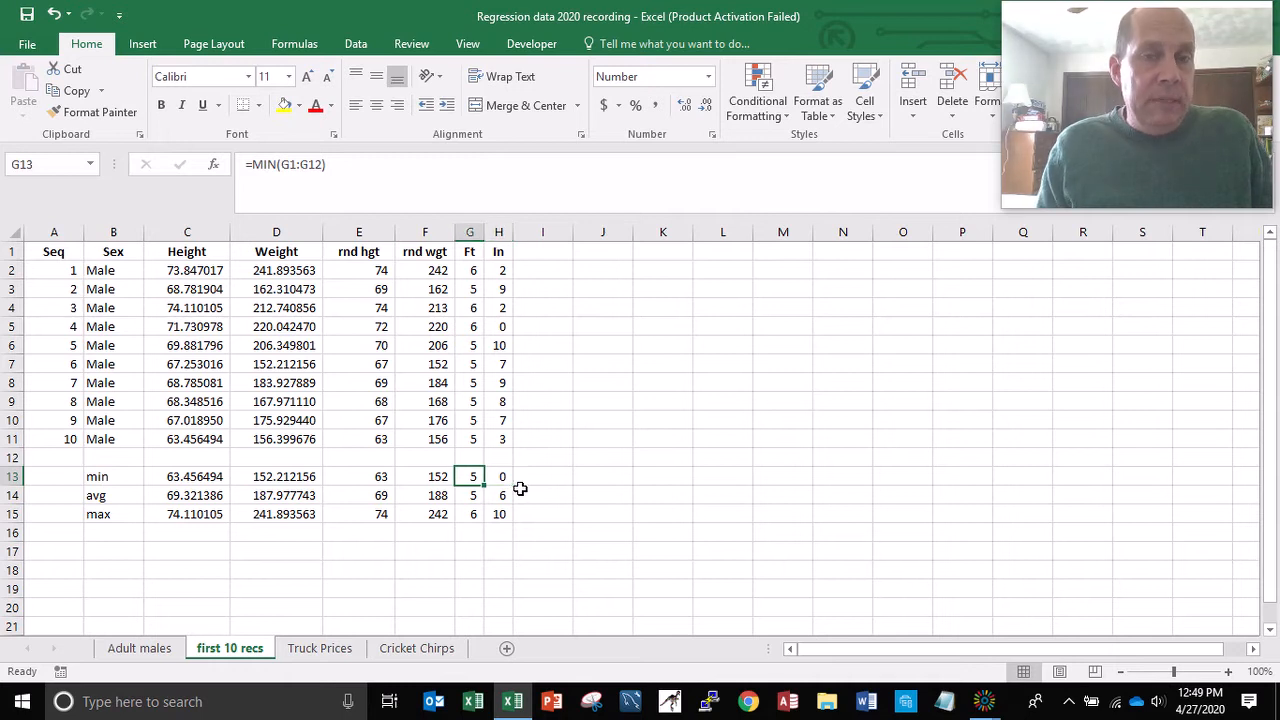
Step: Examine the formulas of the Ft column's ten records, from G2 down to G11
key(Up)
key(Up)
key(Up)
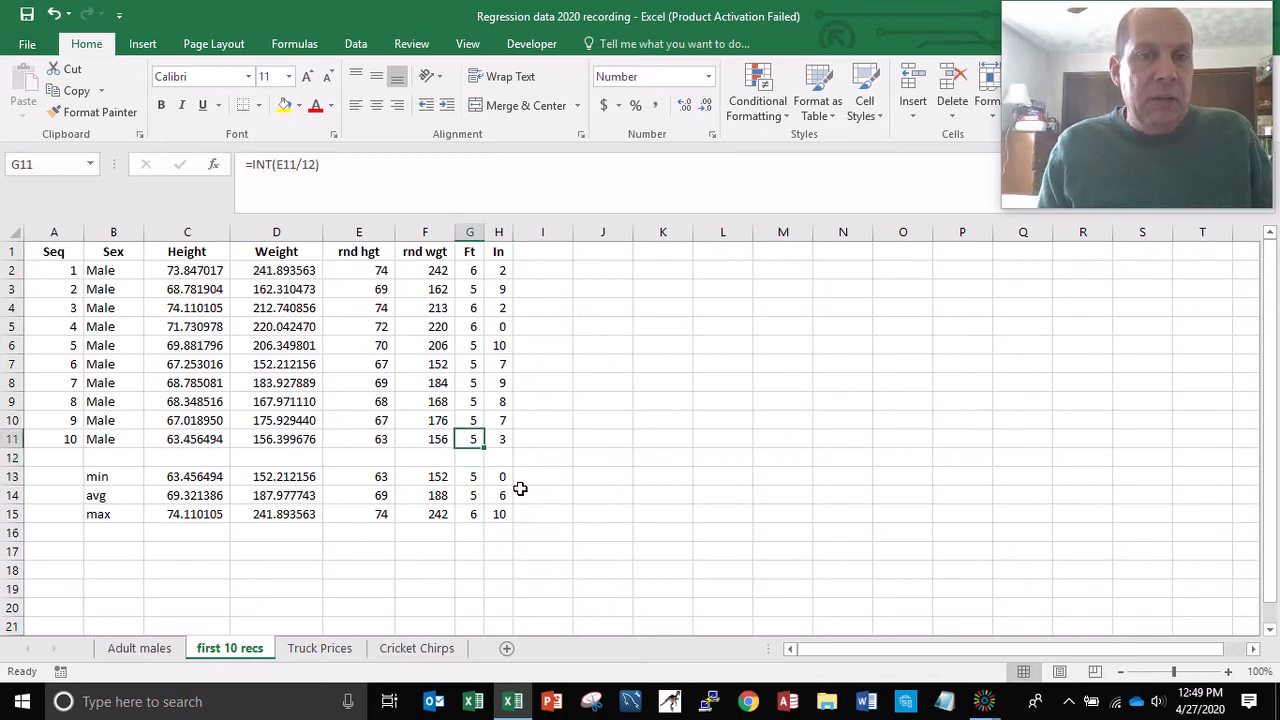
key(Up)
key(Up)
key(Up)
key(Up)
key(Up)
key(Up)
key(Up)
key(Up)
key(Up)
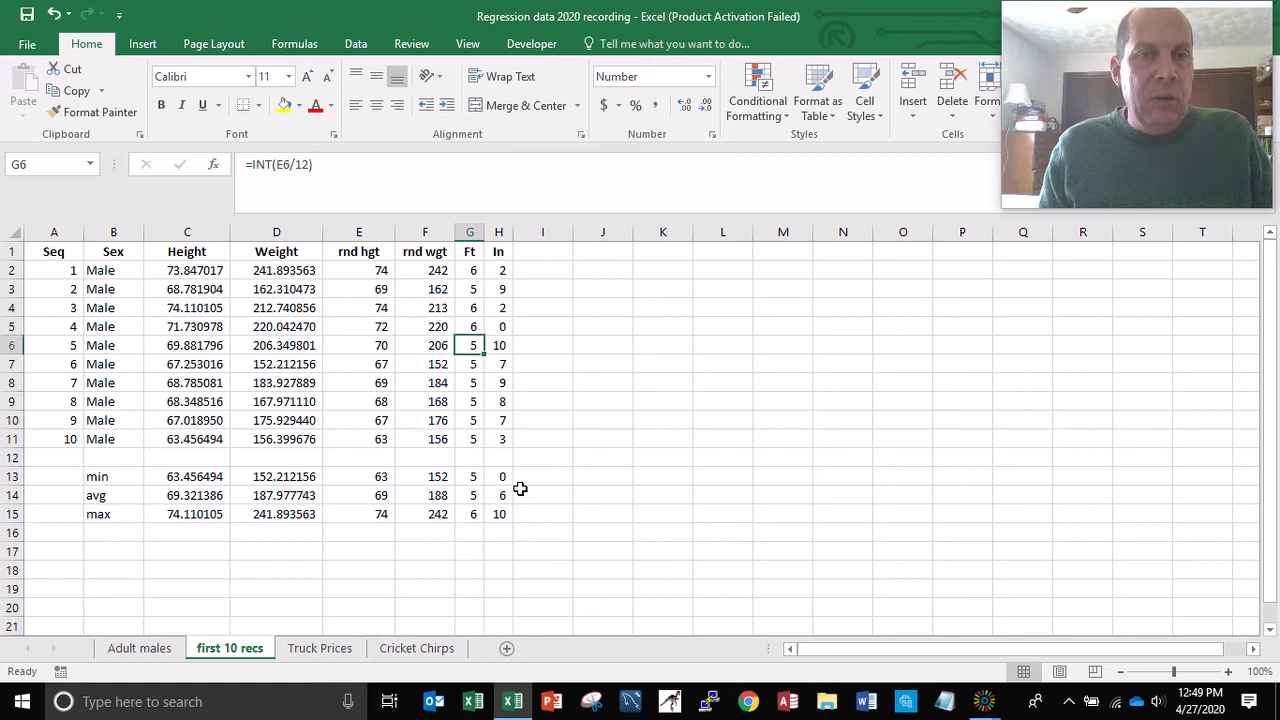
key(Down)
key(Down)
key(Down)
key(Down)
key(Down)
key(Down)
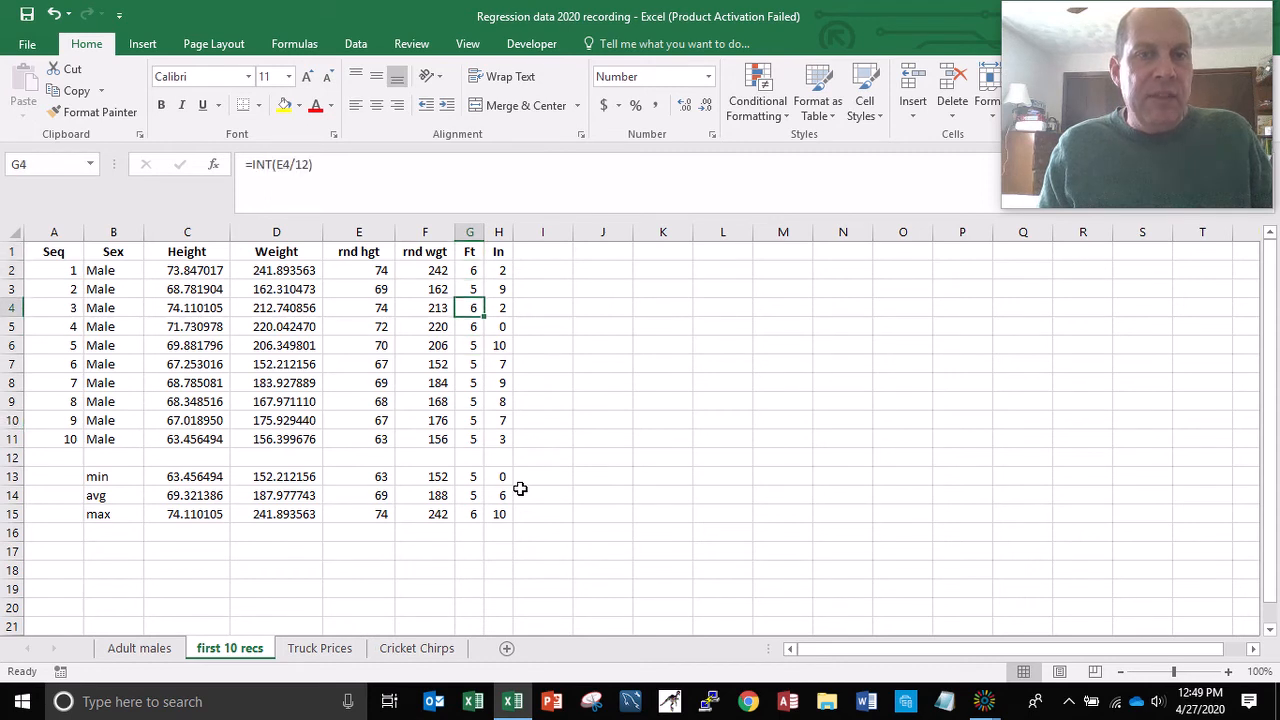
key(Down)
key(Down)
key(Down)
key(Down)
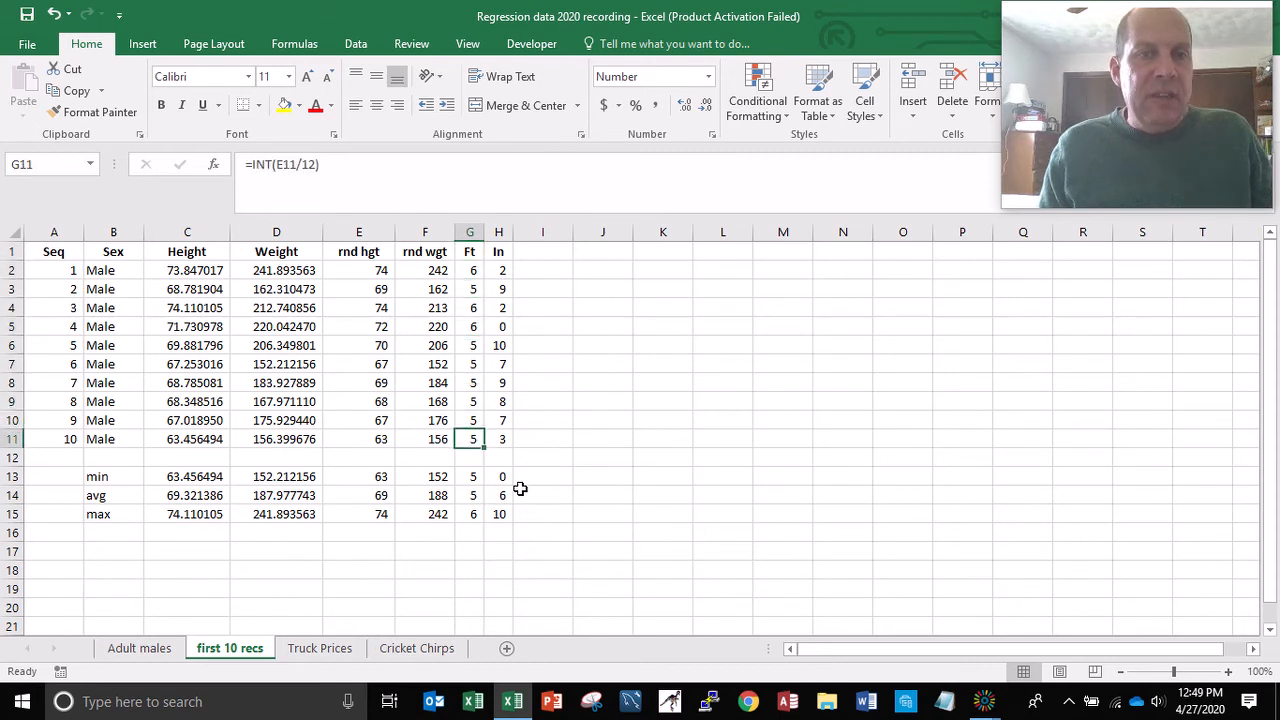
Step: Examine how the inches are calculated in the In column's record formulas down to H11
key(Up)
key(Up)
key(Up)
key(Up)
key(Right)
key(Up)
key(Up)
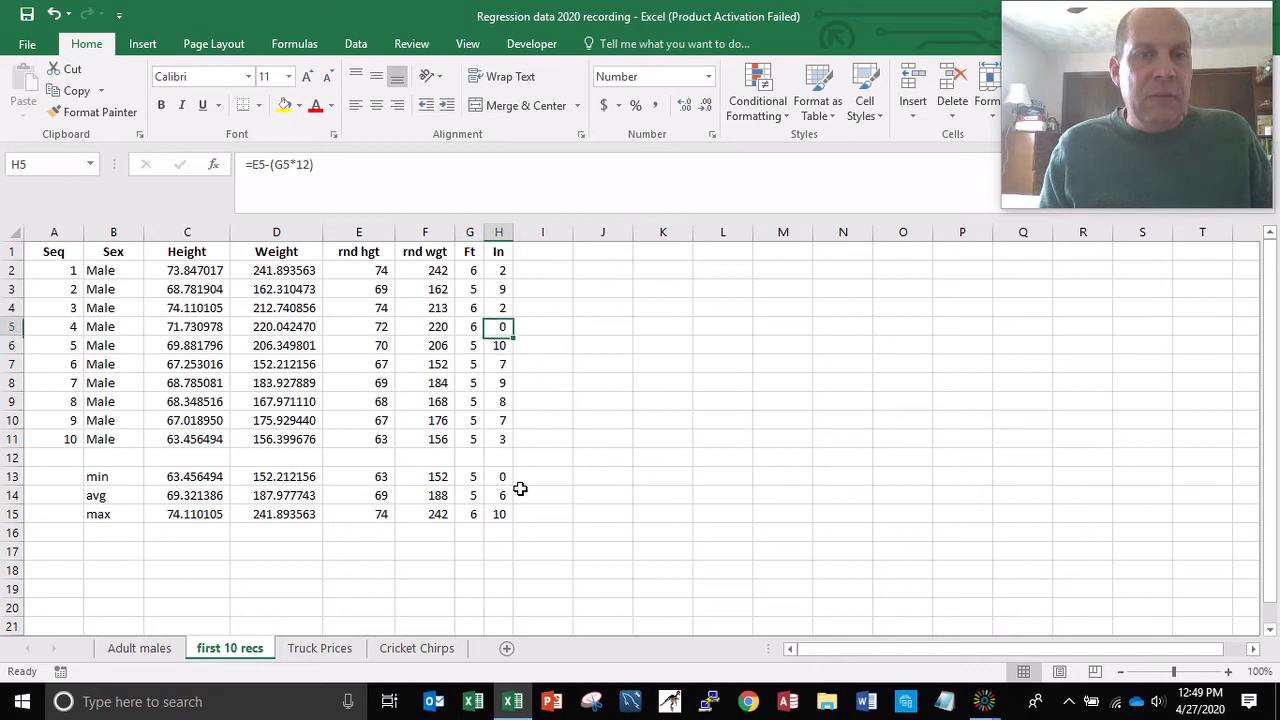
key(Down)
key(Down)
key(Down)
key(Down)
key(Down)
key(Down)
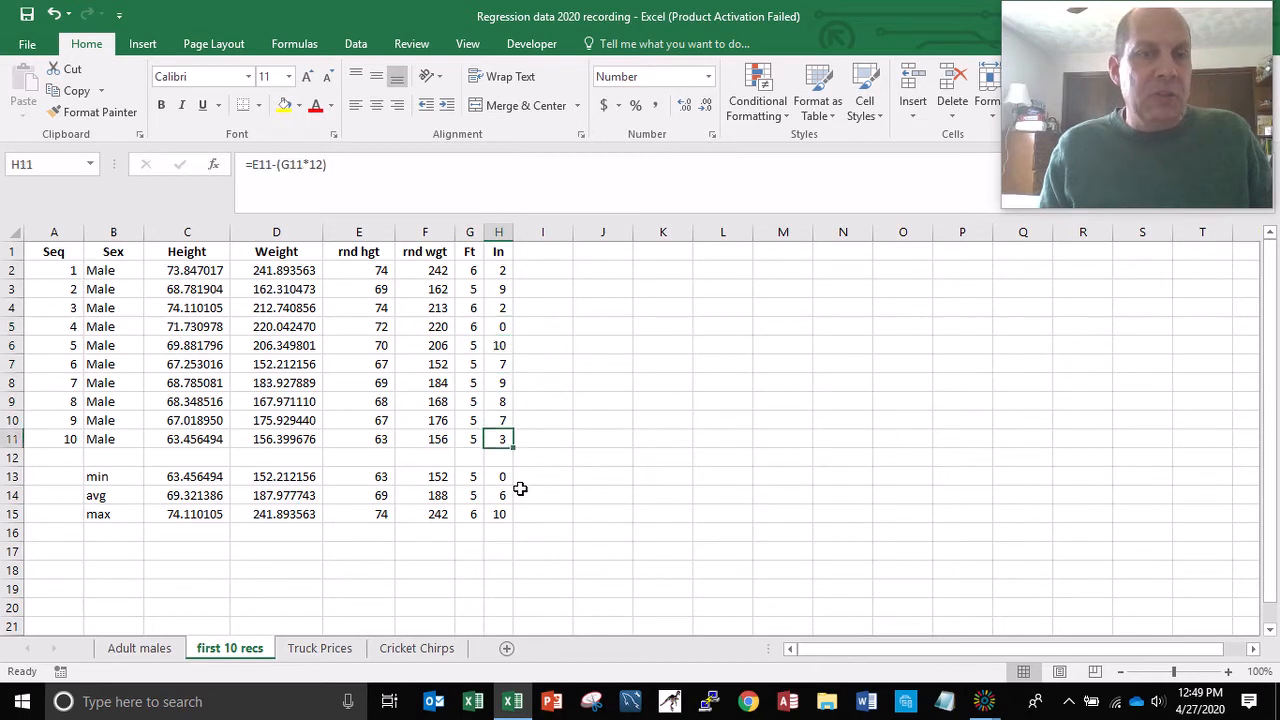
Step: Copy the feet and inches formulas from G11:H11 over the min, avg and max cells G13:H15
key(Left)
key(shift+Right)
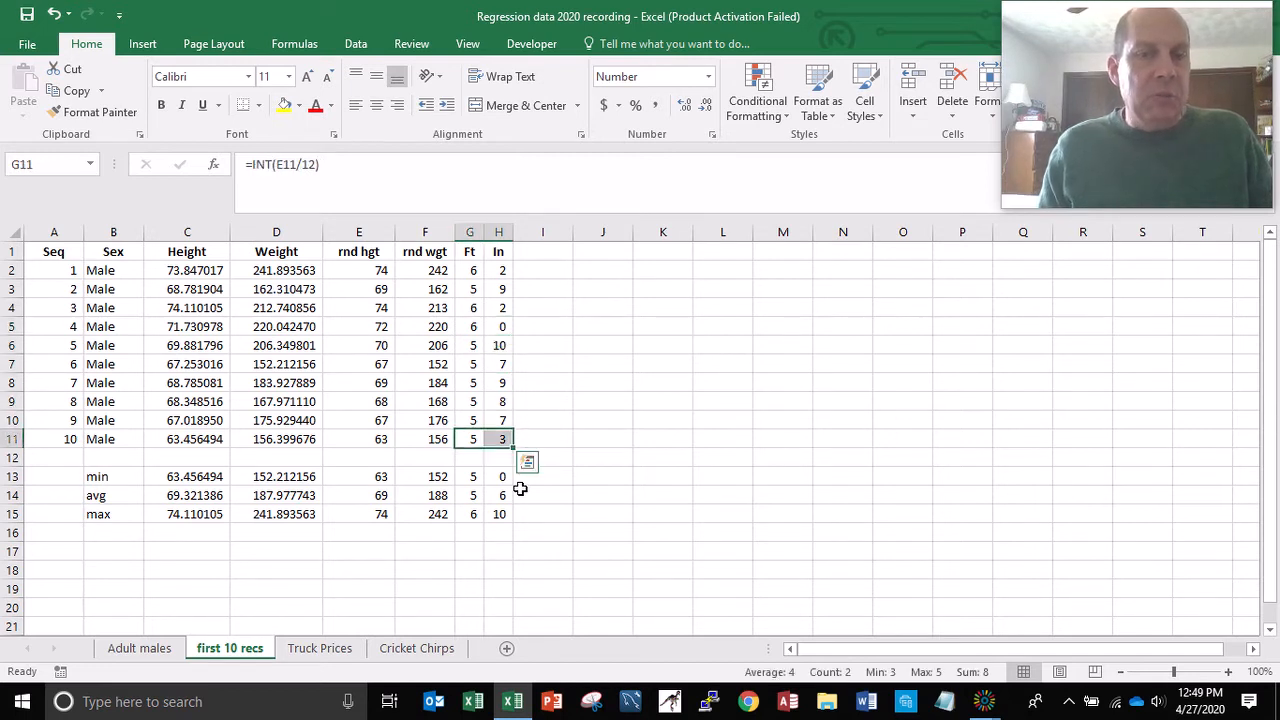
key(ctrl+c)
key(Down)
key(Down)
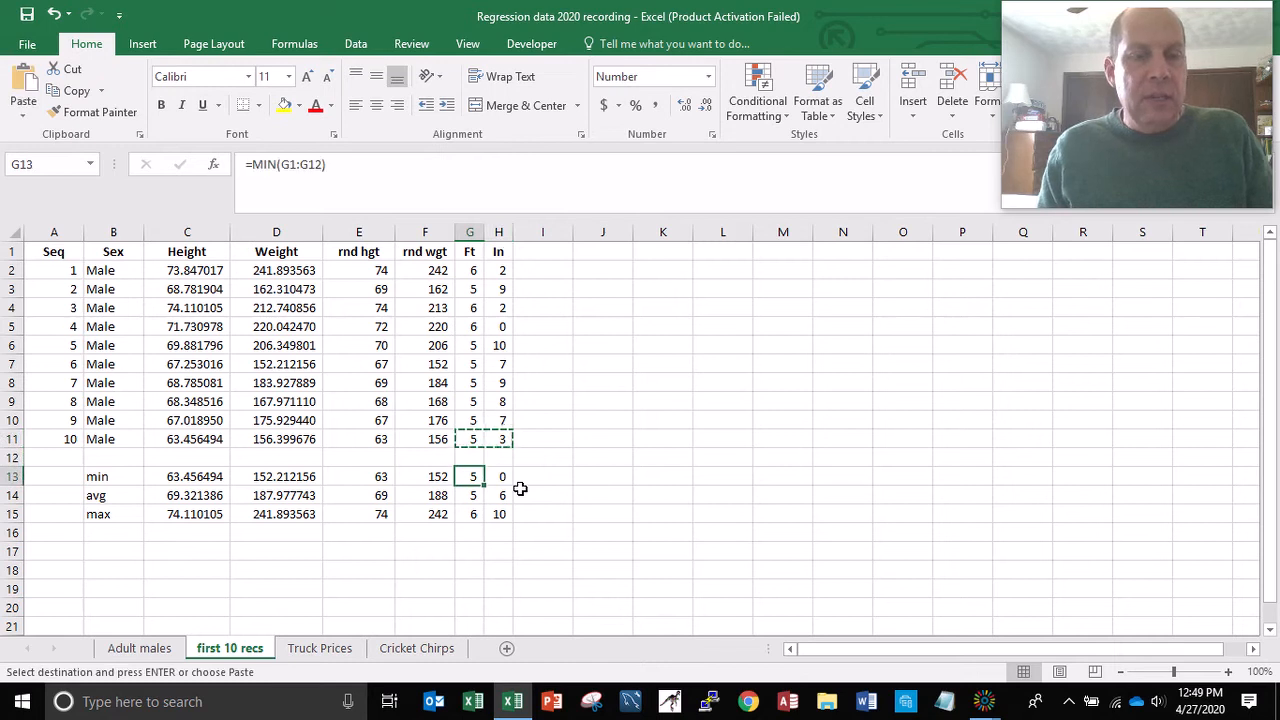
key(shift+Down)
key(shift+Down)
key(shift+Right)
key(Return)
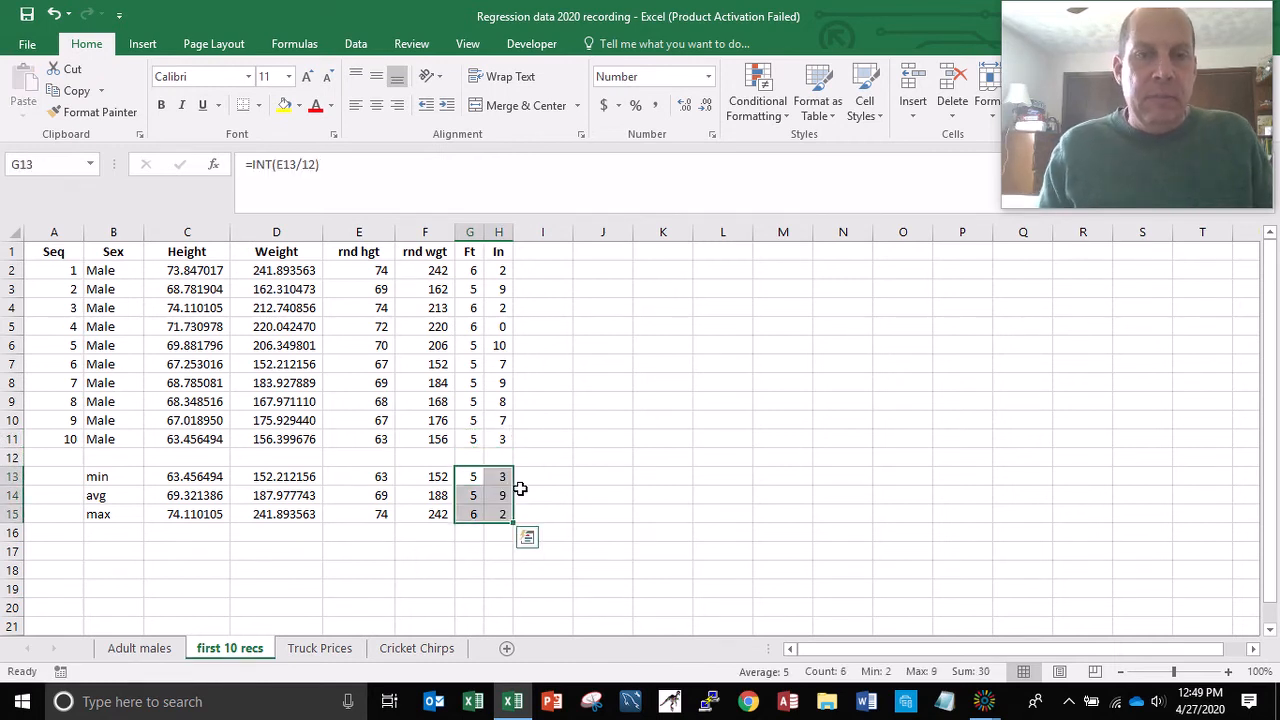
Step: Review the min, avg and max formulas for the rounded values and the feet conversion, and save the workbook
key(Down)
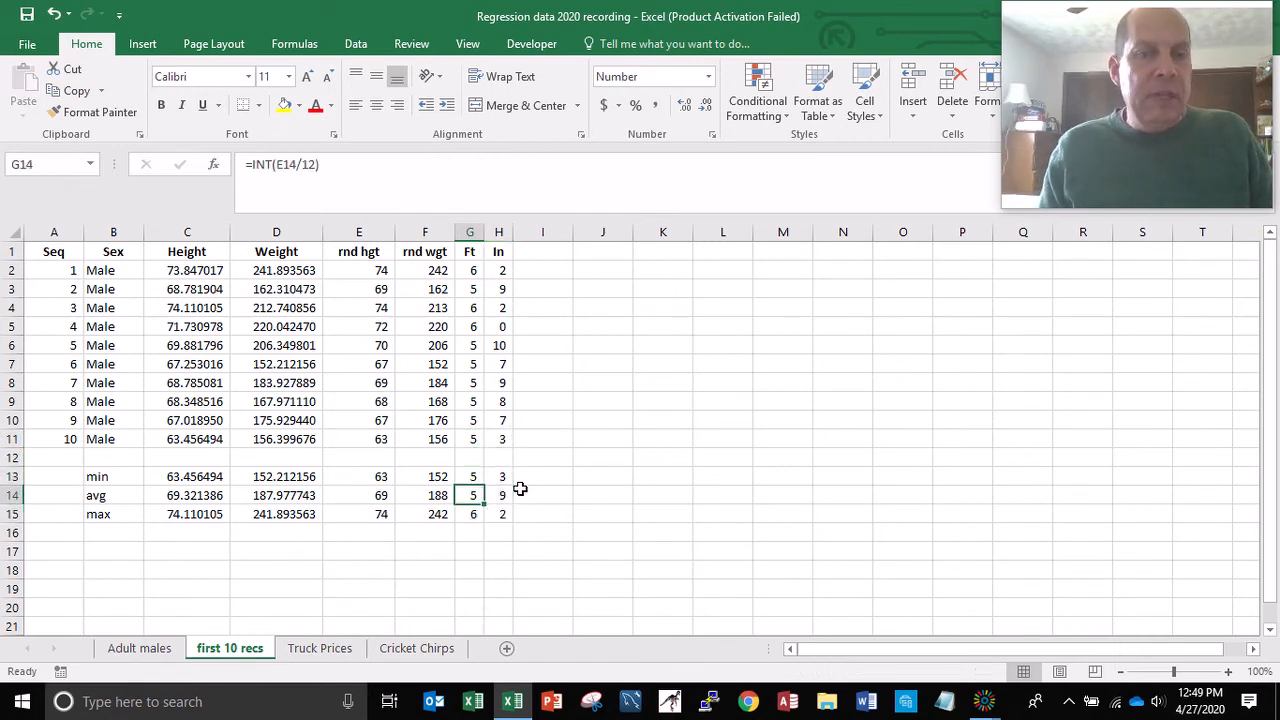
key(Left)
key(Left)
key(Left)
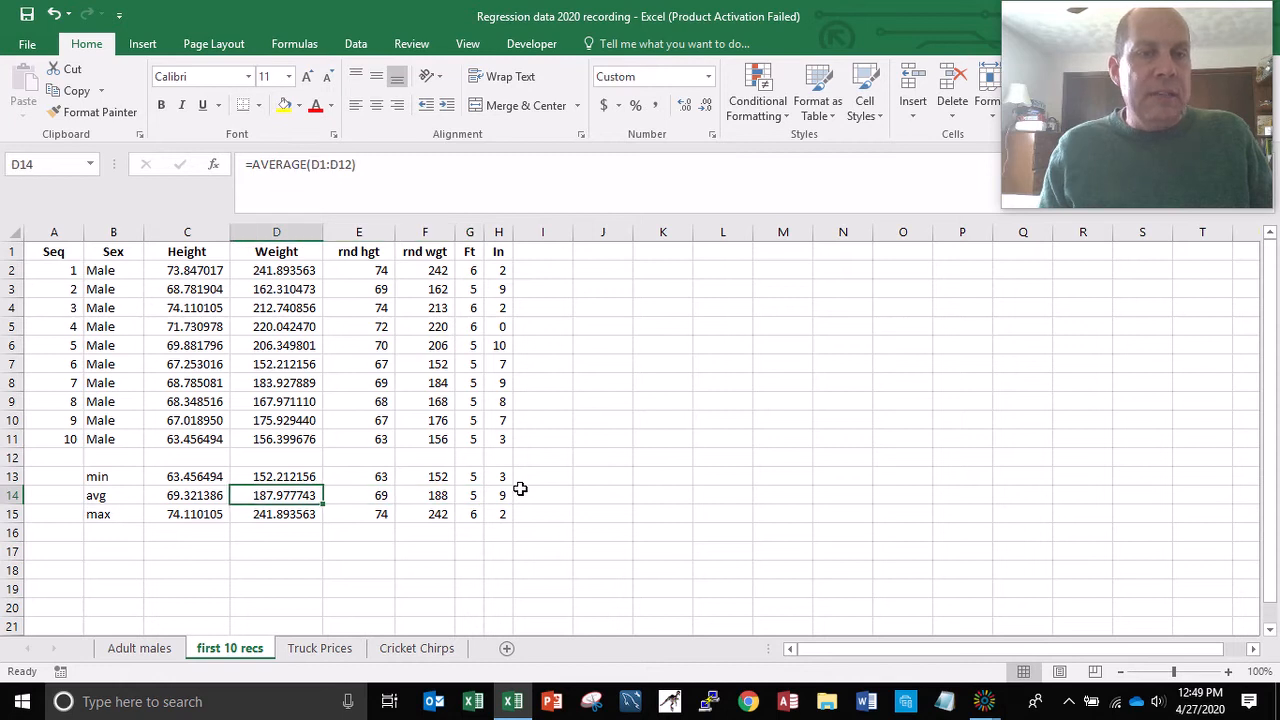
key(Right)
key(Up)
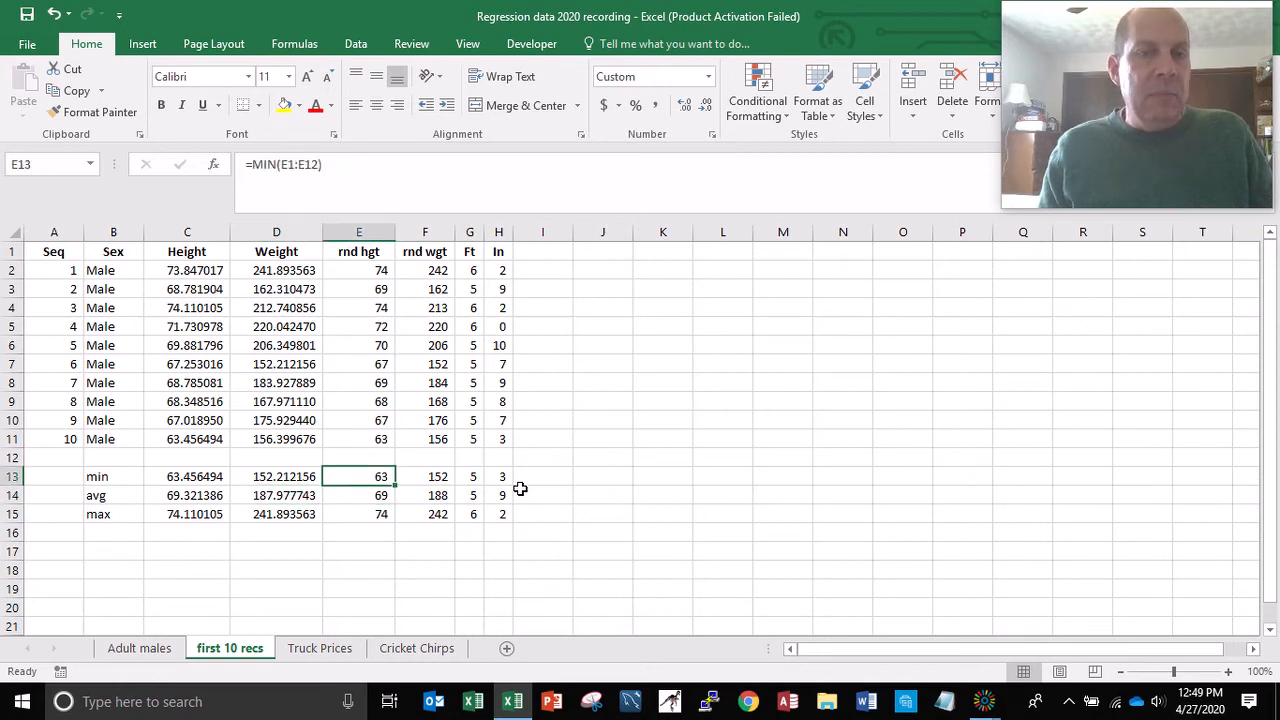
key(Right)
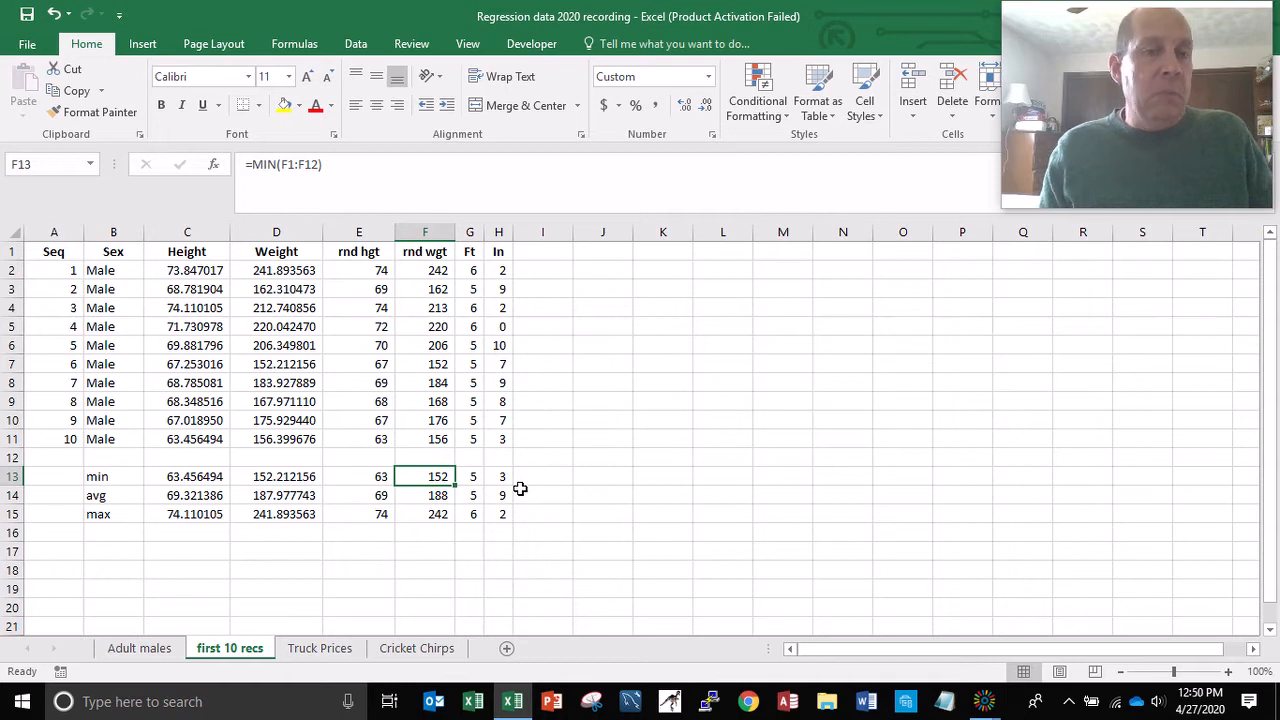
key(Left)
key(Right)
key(Left)
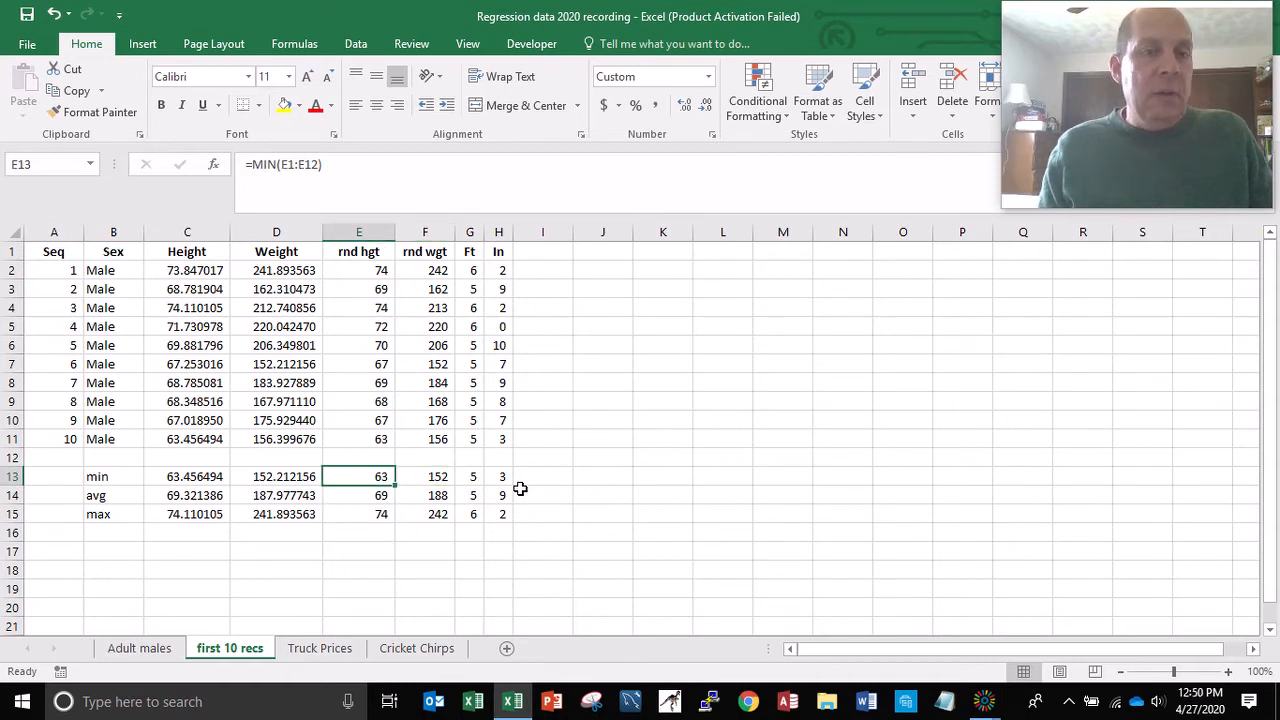
key(Down)
key(Down)
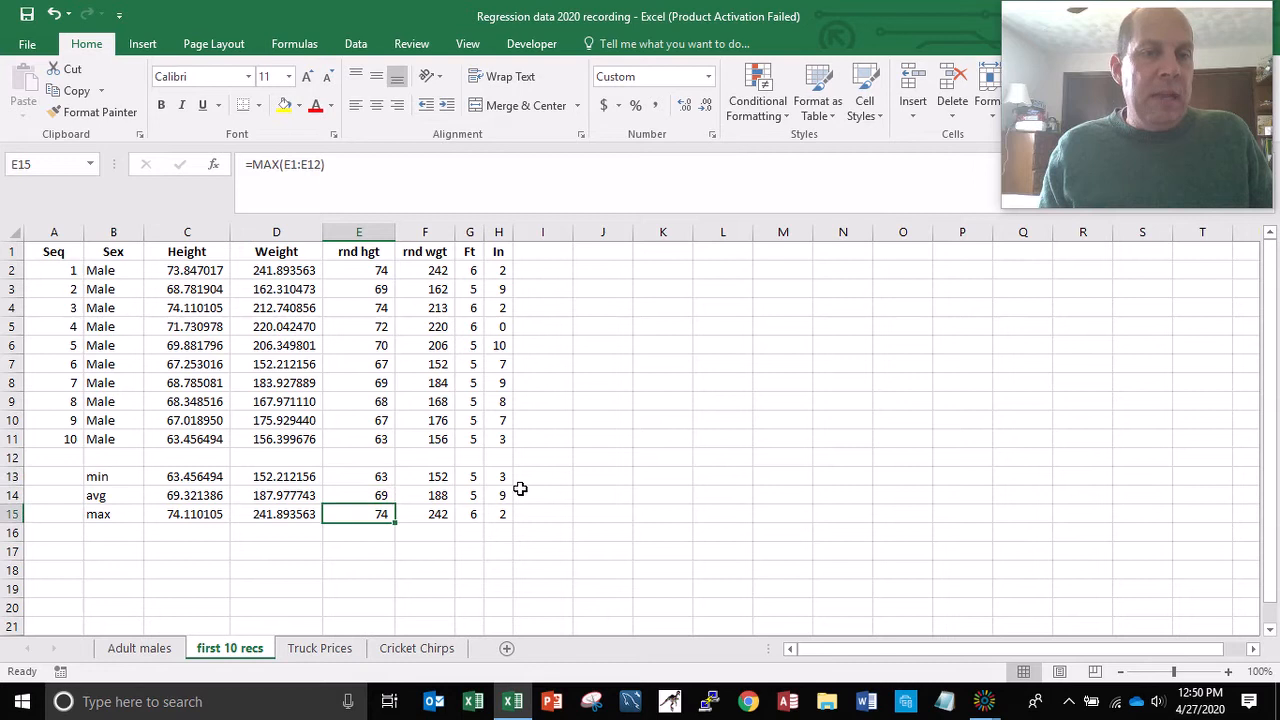
key(Right)
key(Right)
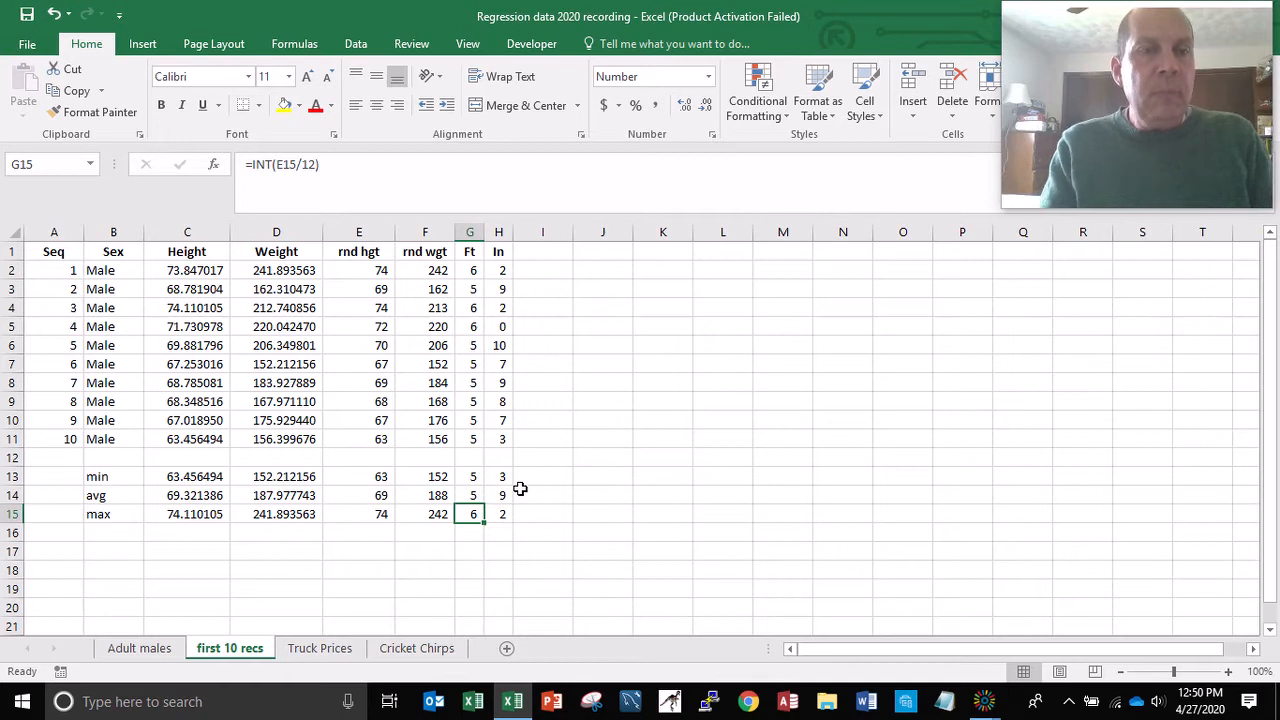
click(27, 14)
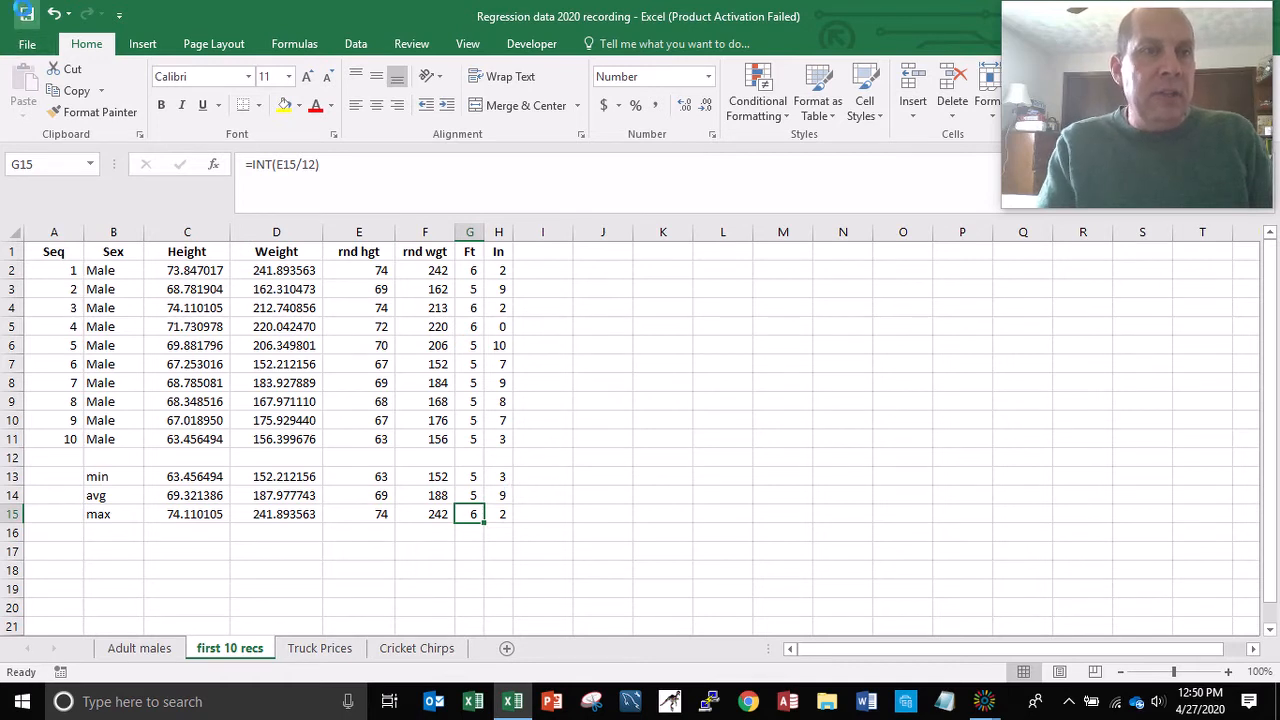
Step: Sort the ten records by rnd hgt in ascending order
click(461, 270)
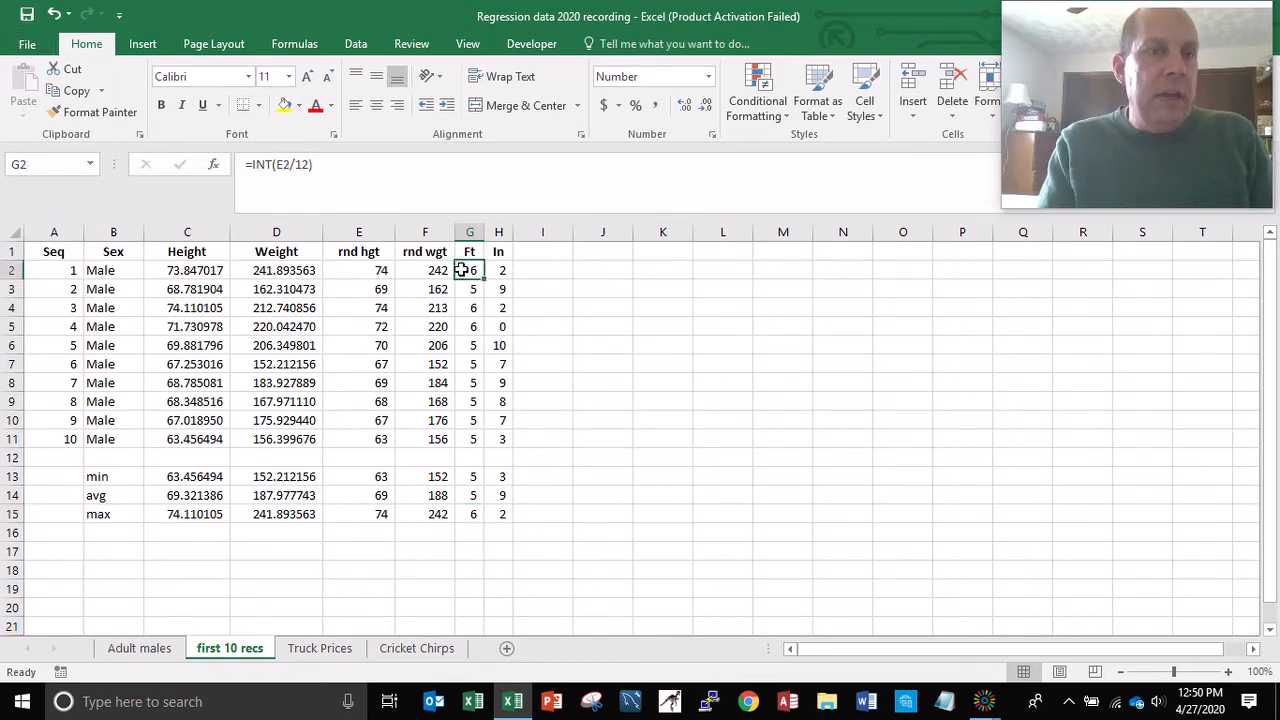
click(365, 268)
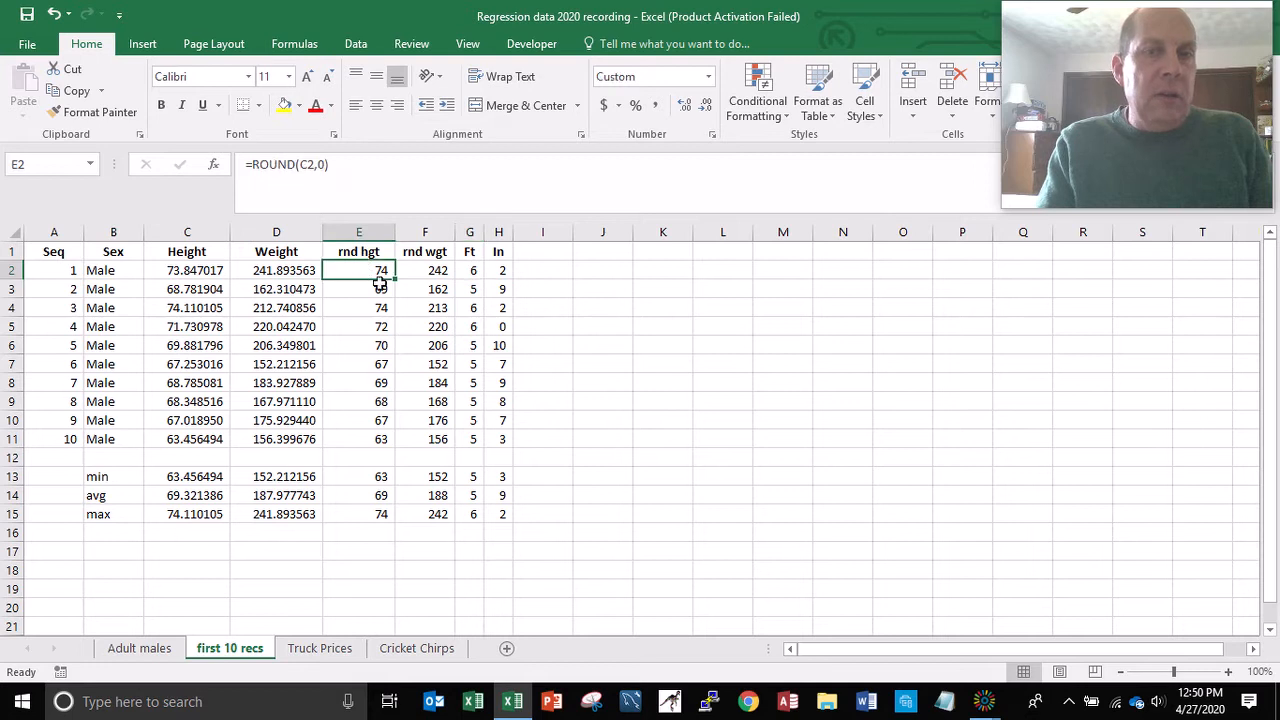
click(353, 45)
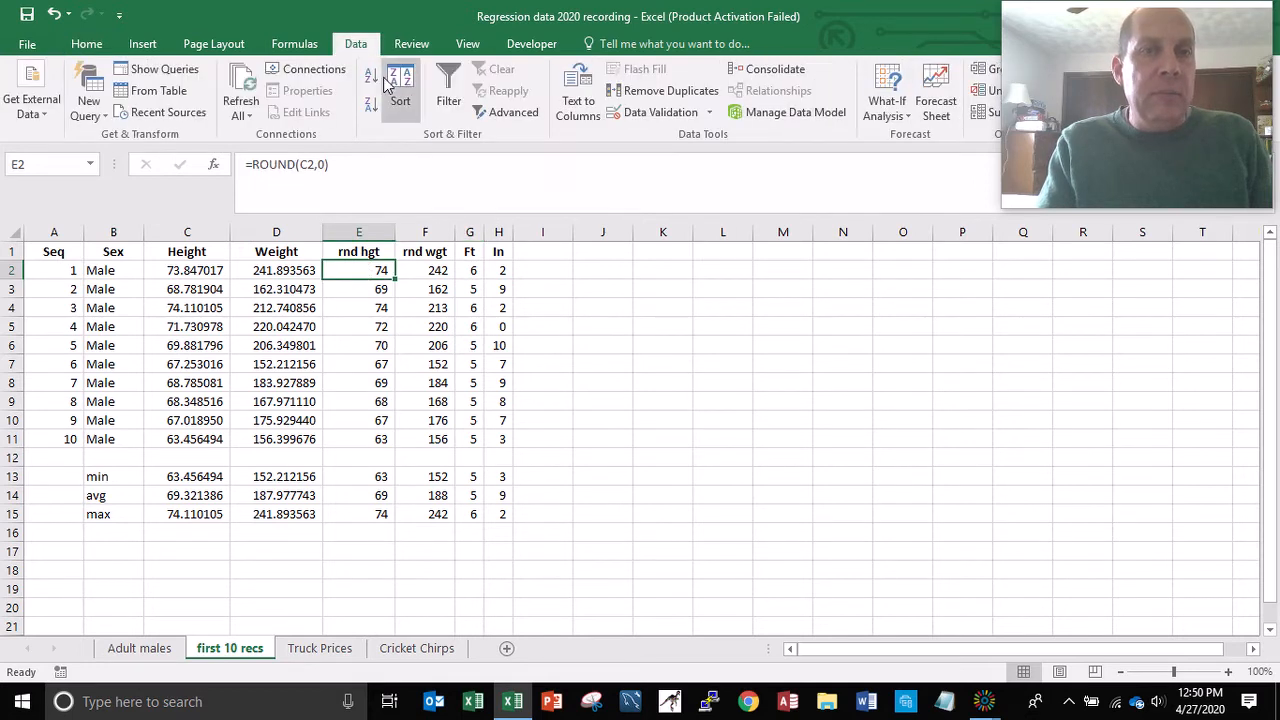
click(370, 85)
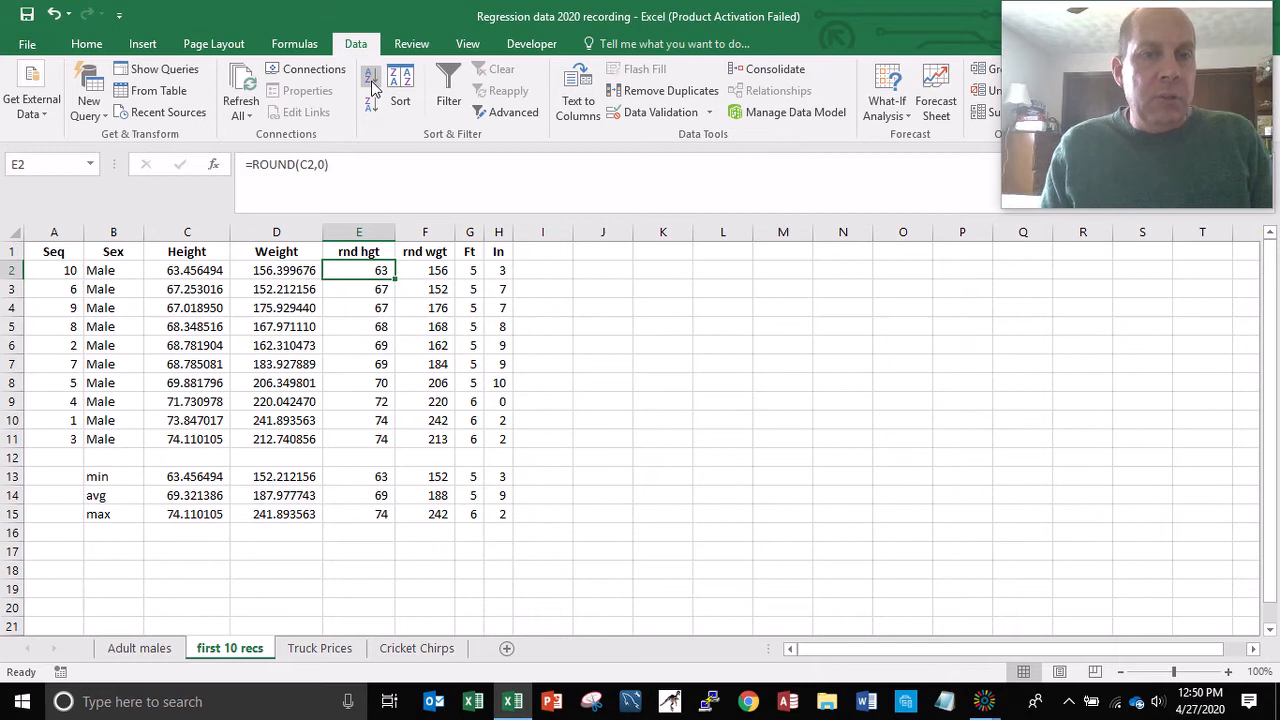
Step: Check the sorted rnd hgt values against the min, avg and max statistics in E13:E15
key(Down)
key(Down)
key(Down)
key(Down)
key(Down)
key(Down)
key(Down)
key(Down)
key(Down)
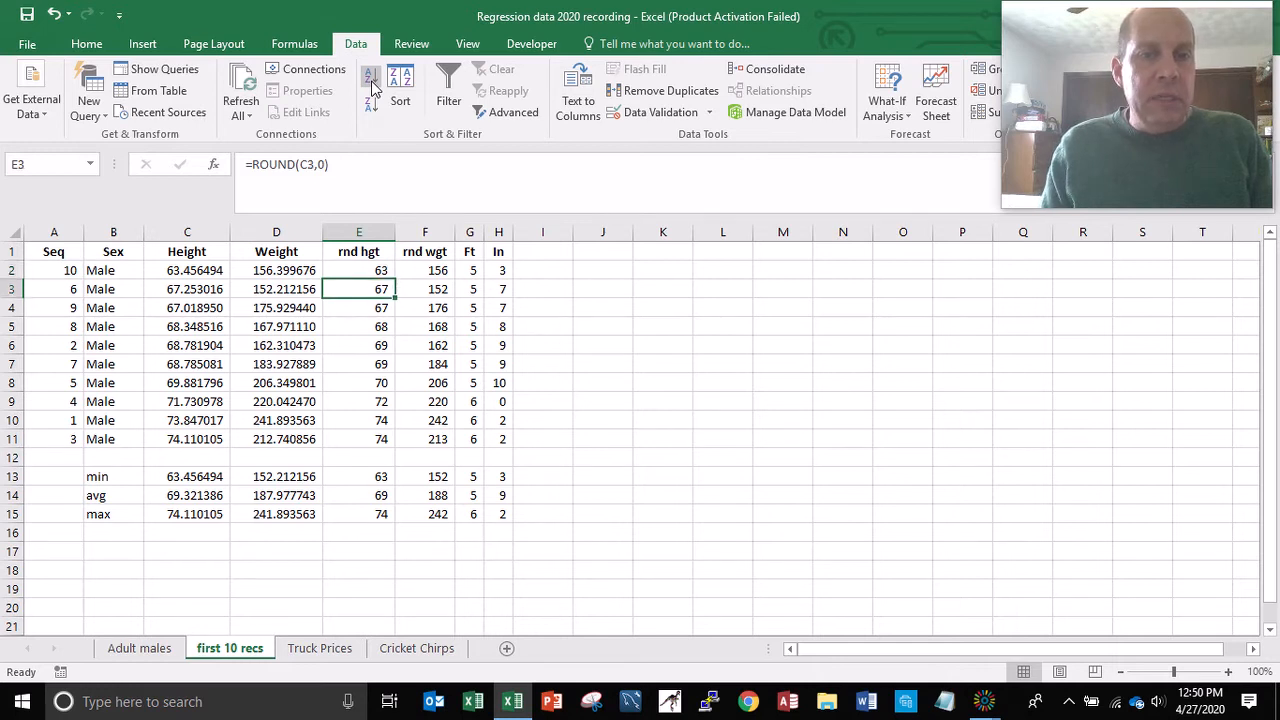
key(Up)
key(Down)
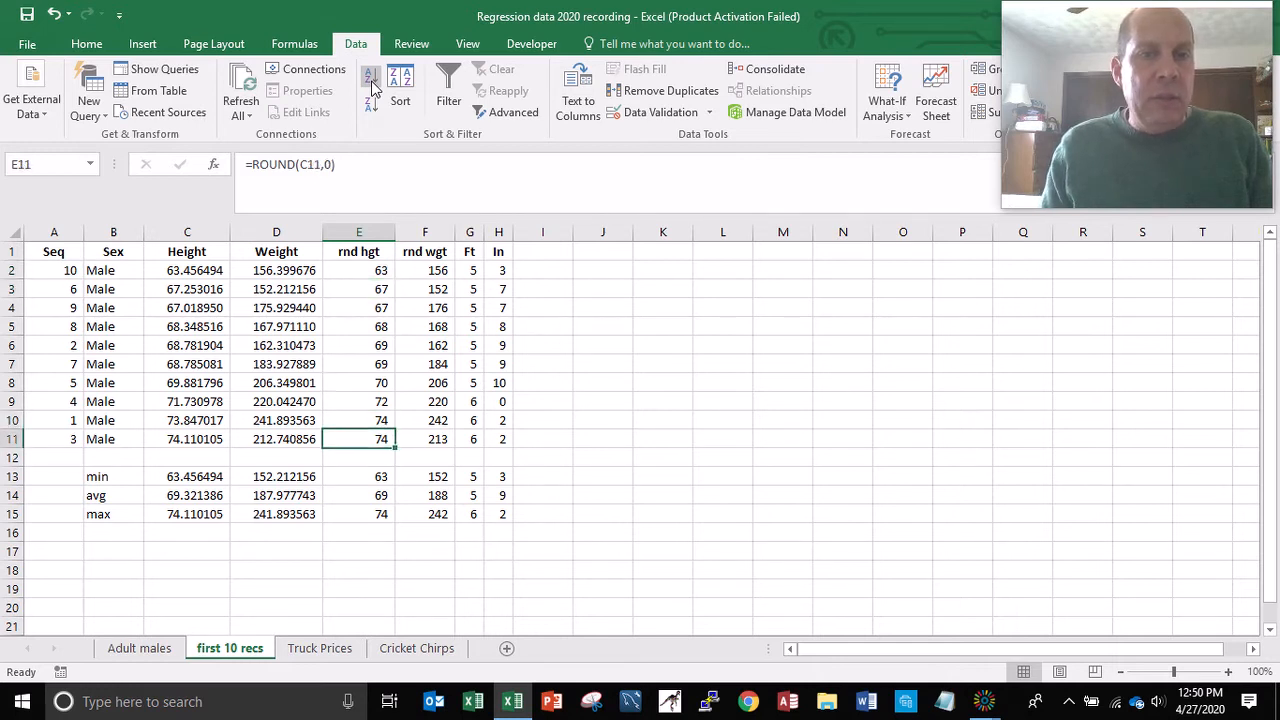
key(Up)
key(Down)
key(Down)
key(Down)
key(Down)
key(Down)
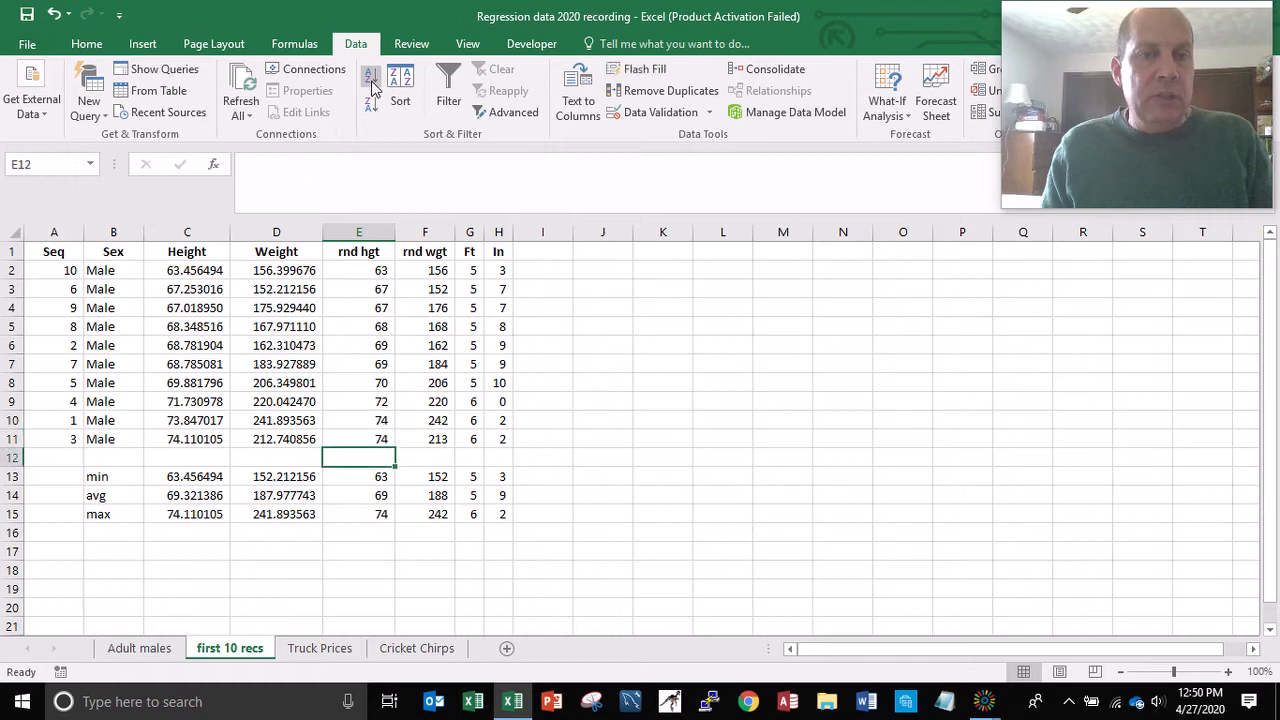
Step: Sort the ten records by rnd wgt in ascending order
key(Right)
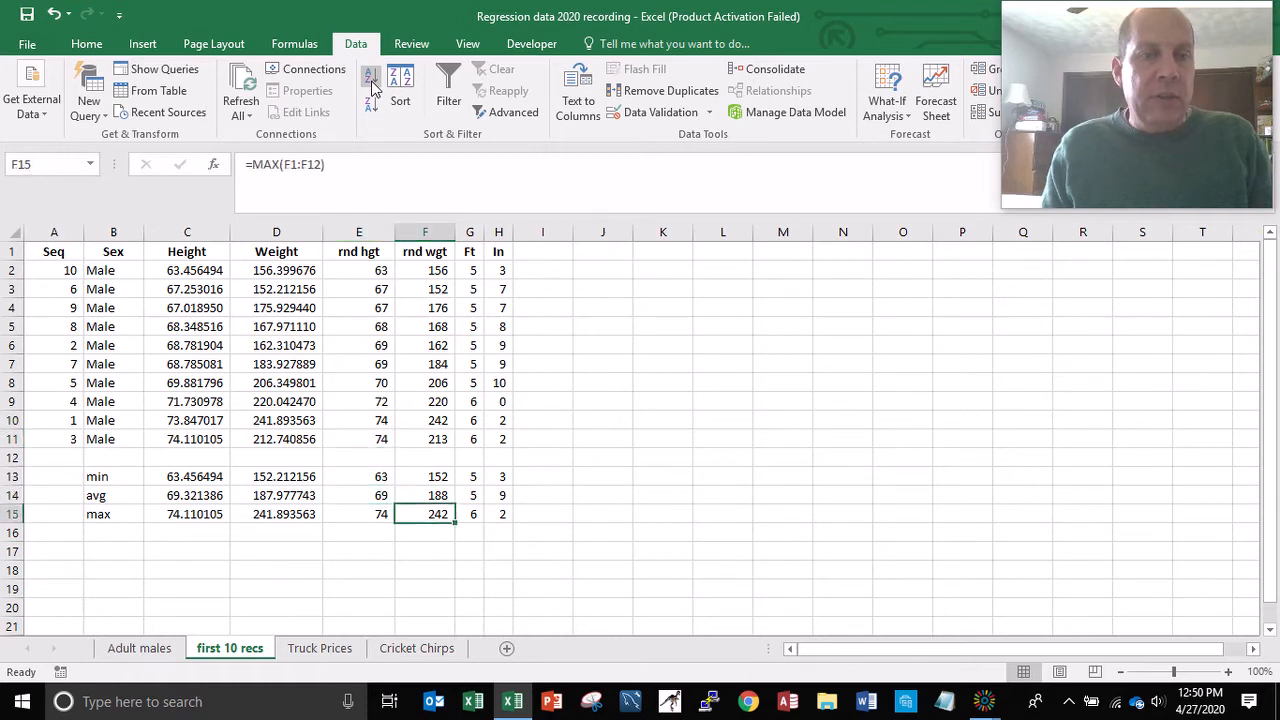
key(Up)
key(Up)
key(Up)
key(Up)
key(Up)
key(Up)
key(Up)
key(Up)
key(Up)
key(Up)
key(Up)
key(Up)
key(Up)
key(Up)
key(Down)
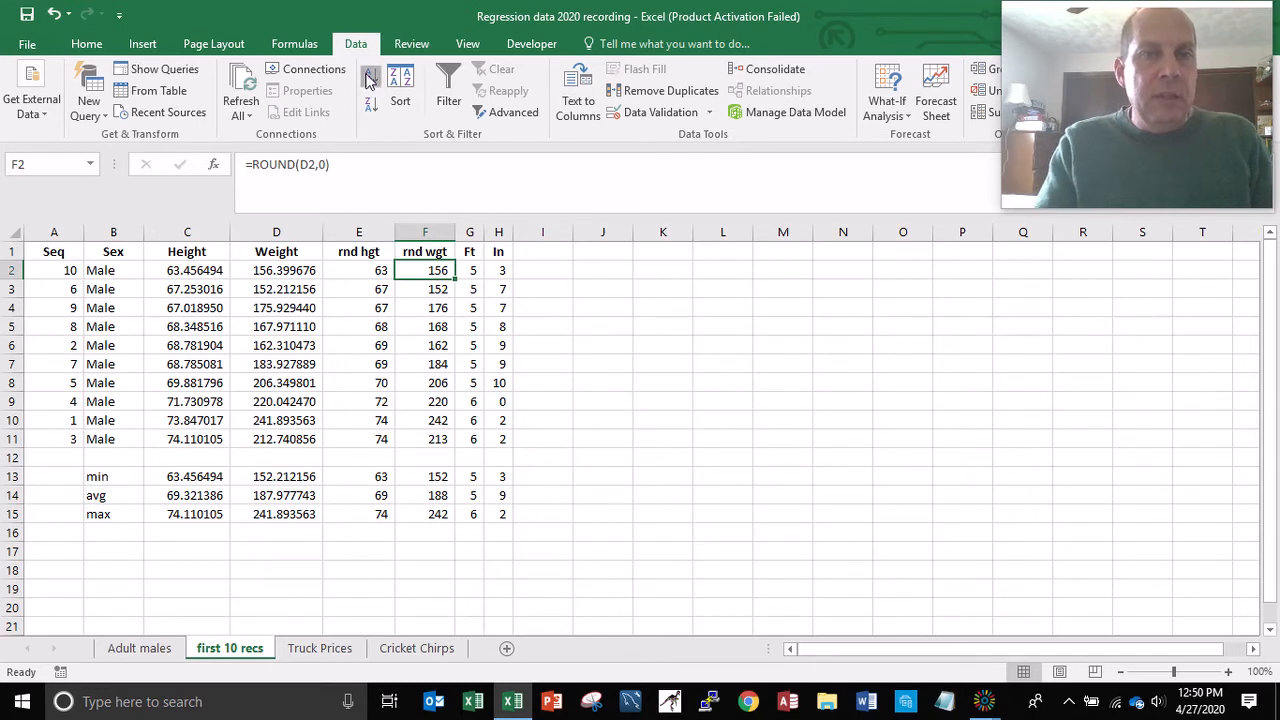
click(369, 78)
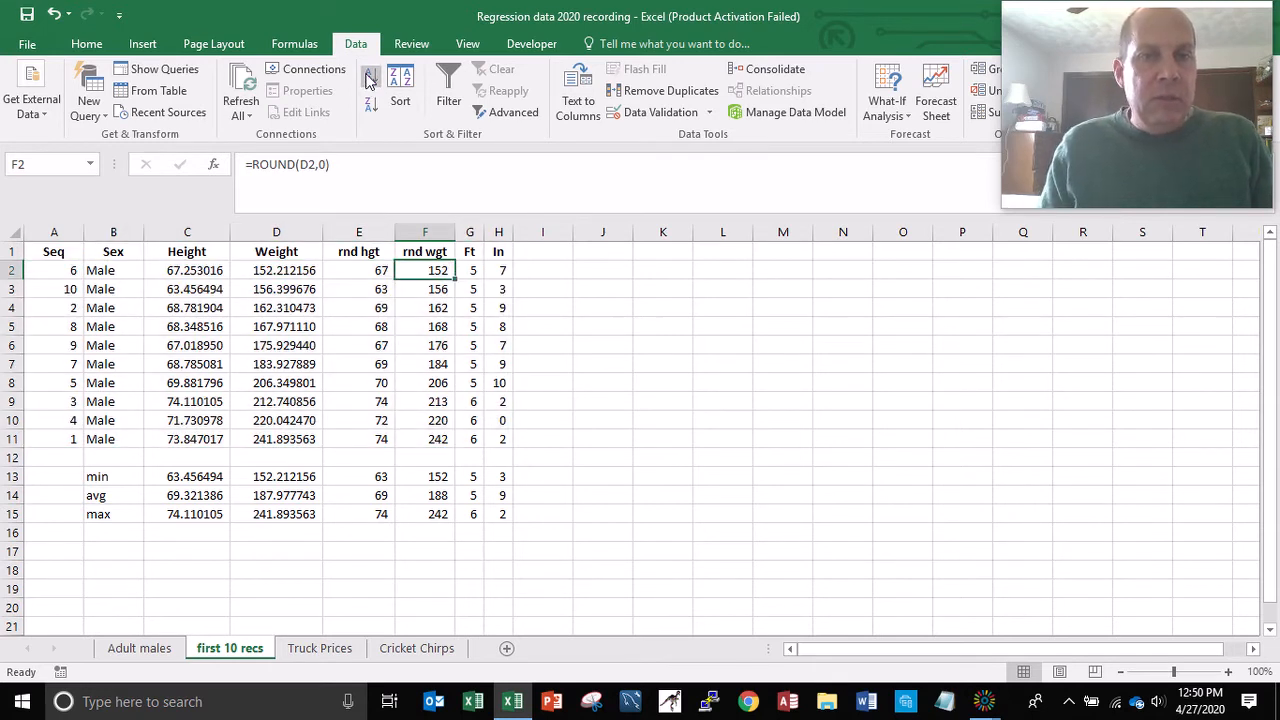
Step: Check the sorted rnd wgt values against the min, avg and max statistics in F13:F15
key(Down)
key(Down)
key(Down)
key(Down)
key(Down)
key(Down)
key(Down)
key(Down)
key(Down)
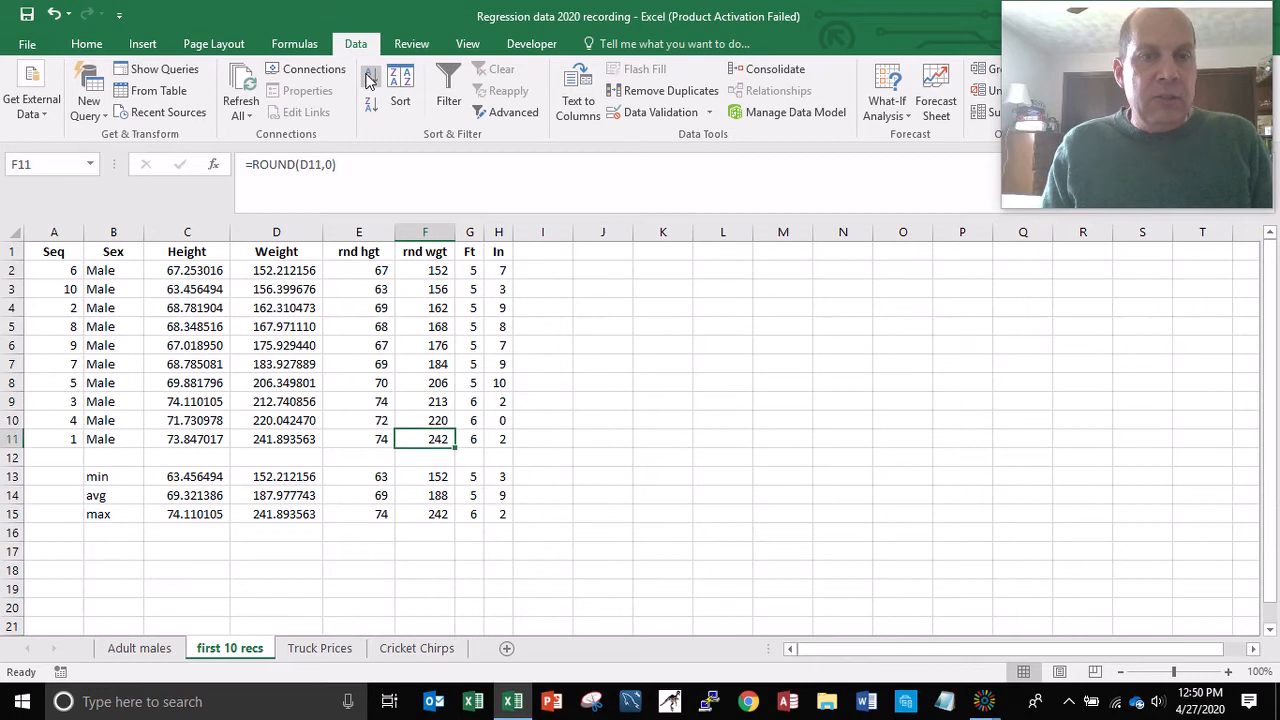
key(Down)
key(Down)
key(Down)
key(Down)
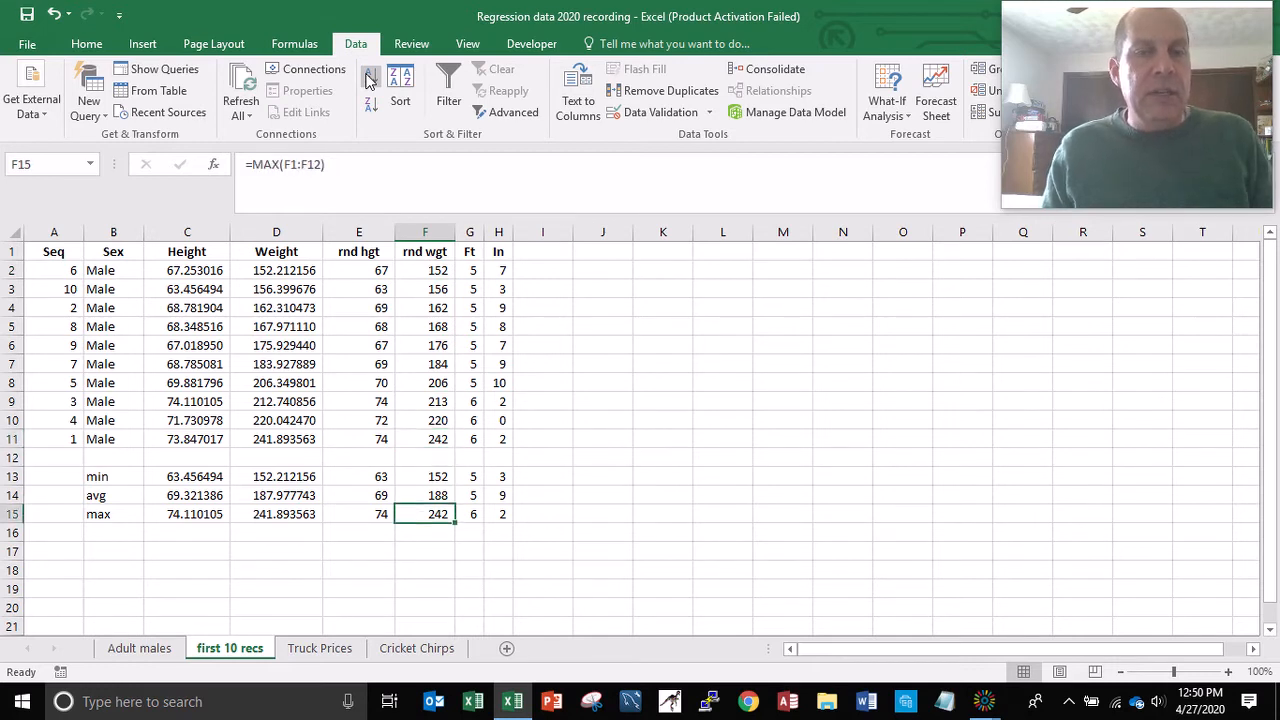
key(Left)
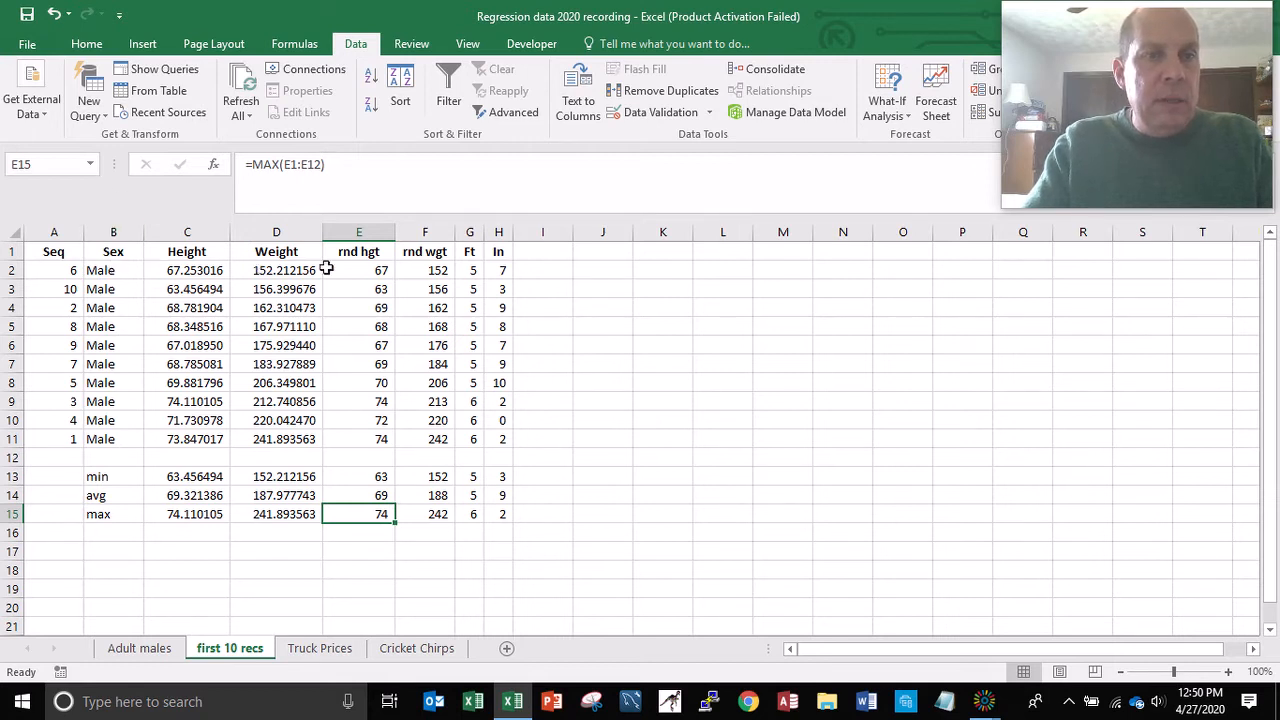
Step: Sort the records by Seq in ascending order to restore their original sequence
click(63, 272)
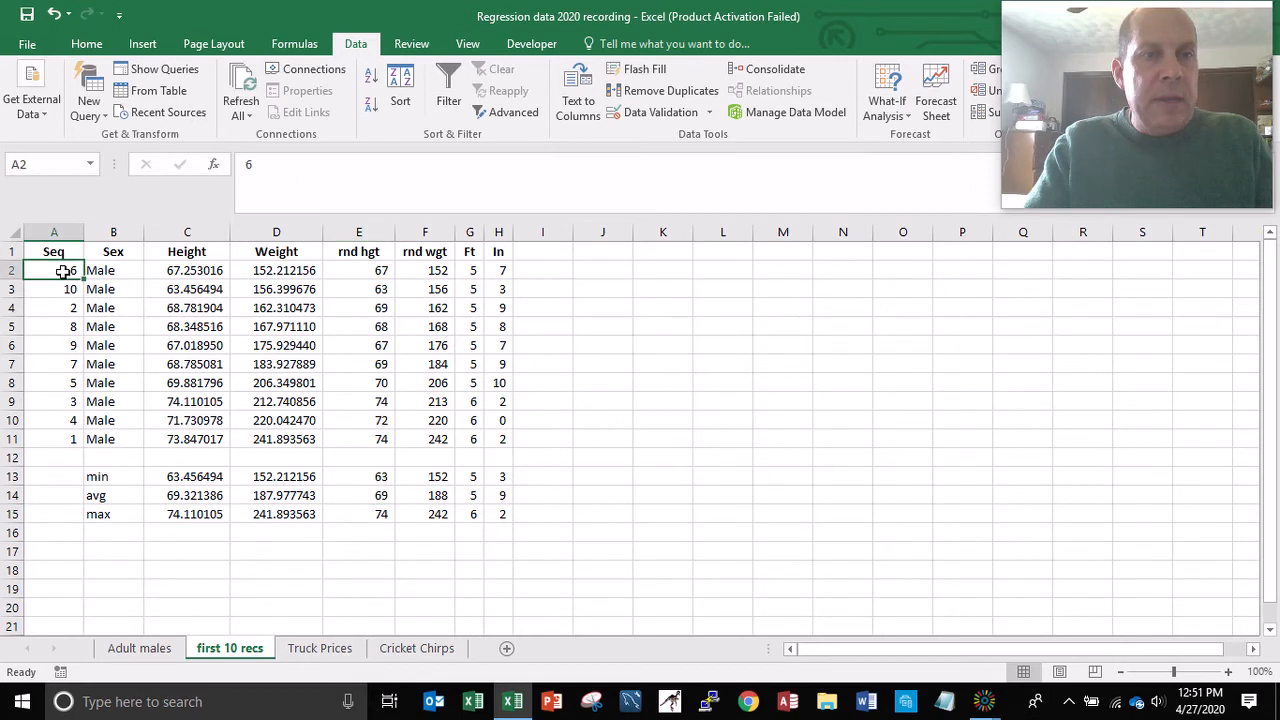
click(371, 80)
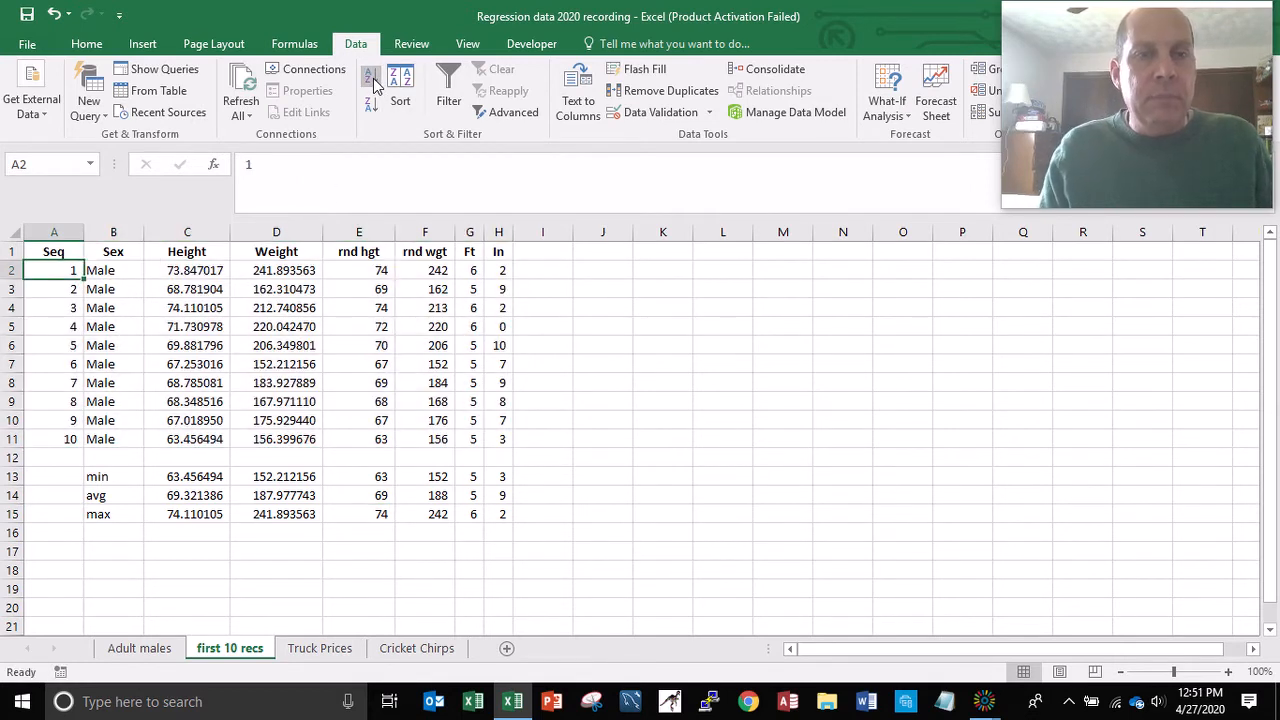
Step: Sort the records in ascending order of rnd hgt again, starting the selection at the rnd hgt and rnd wgt headers
key(Right)
key(Right)
key(Right)
key(Right)
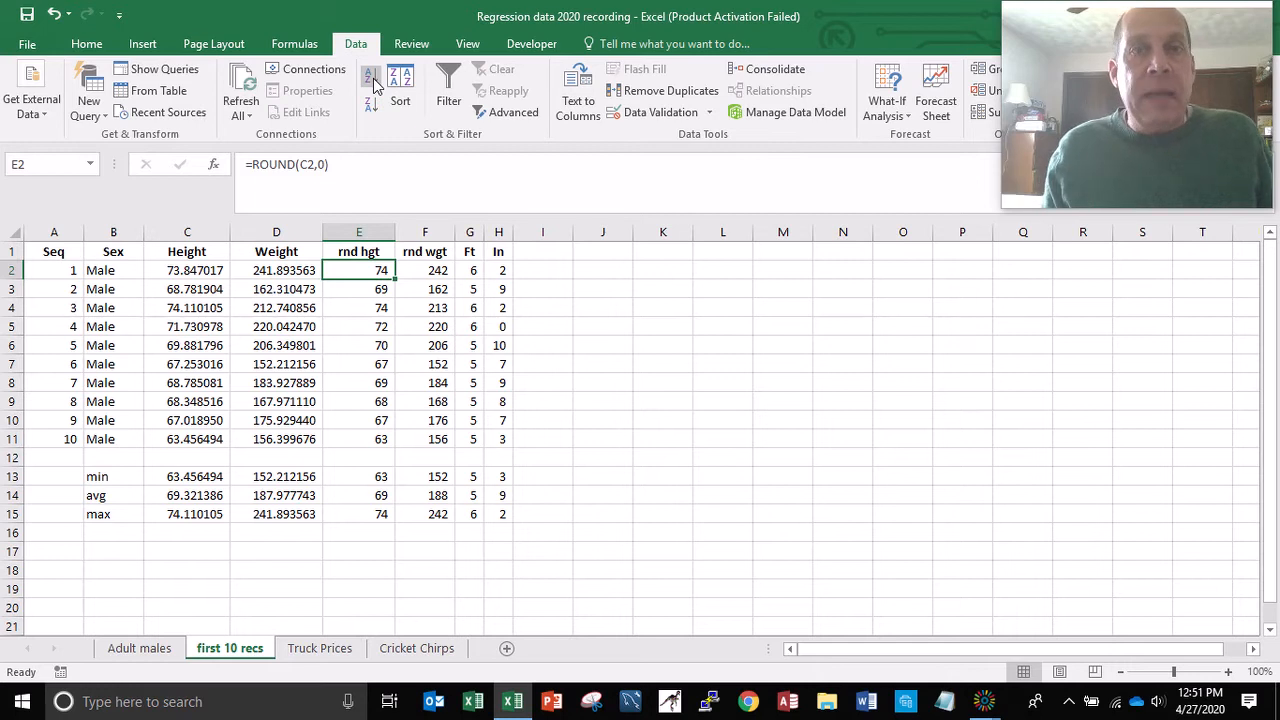
key(Up)
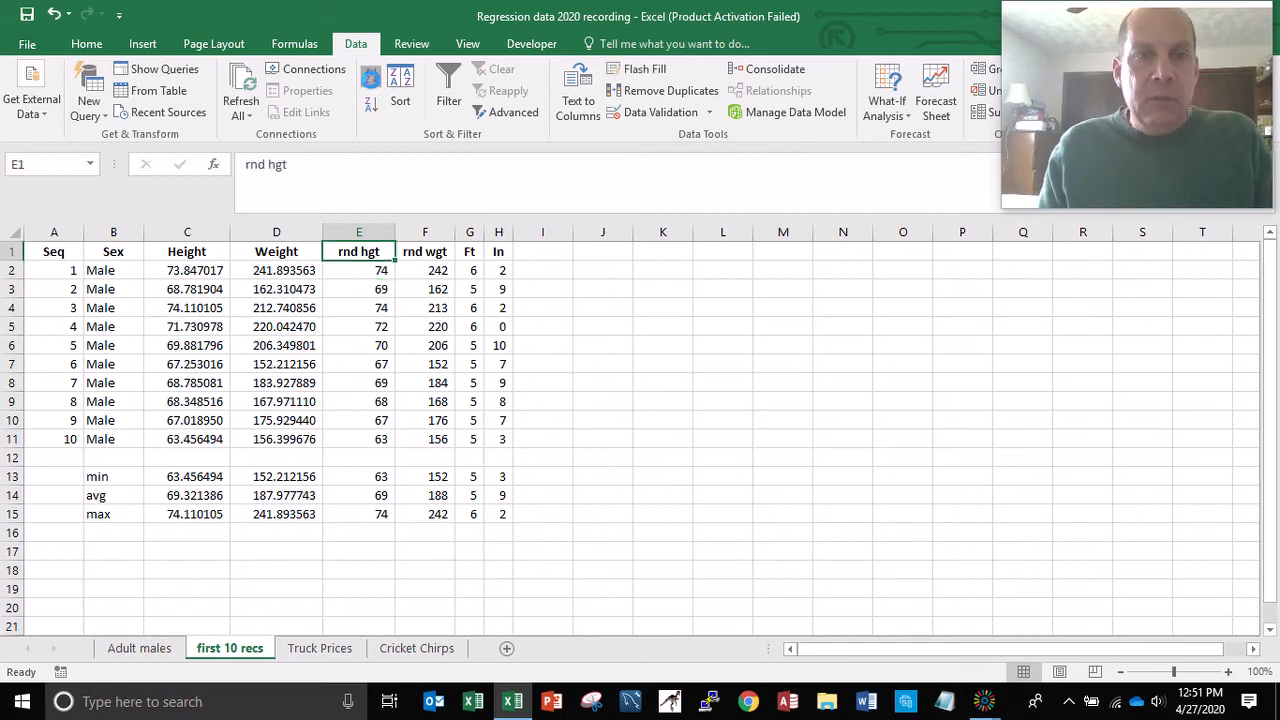
key(shift+Right)
click(373, 78)
Step: Insert a markers-only scatter chart from the rnd hgt and rnd wgt data in E1:F11
key(shift+Down)
key(shift+Down)
key(shift+Down)
key(shift+Down)
key(shift+Down)
key(shift+Down)
key(shift+Down)
key(shift+Down)
key(shift+Down)
key(shift+Down)
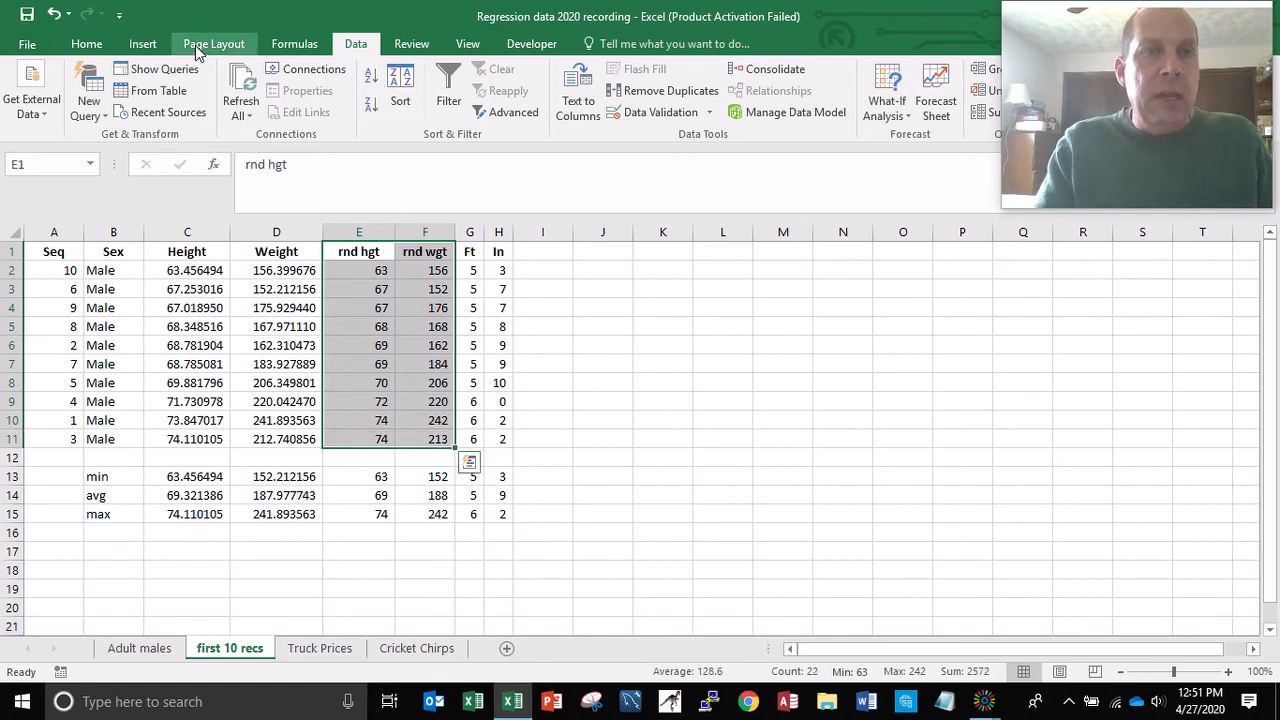
click(143, 46)
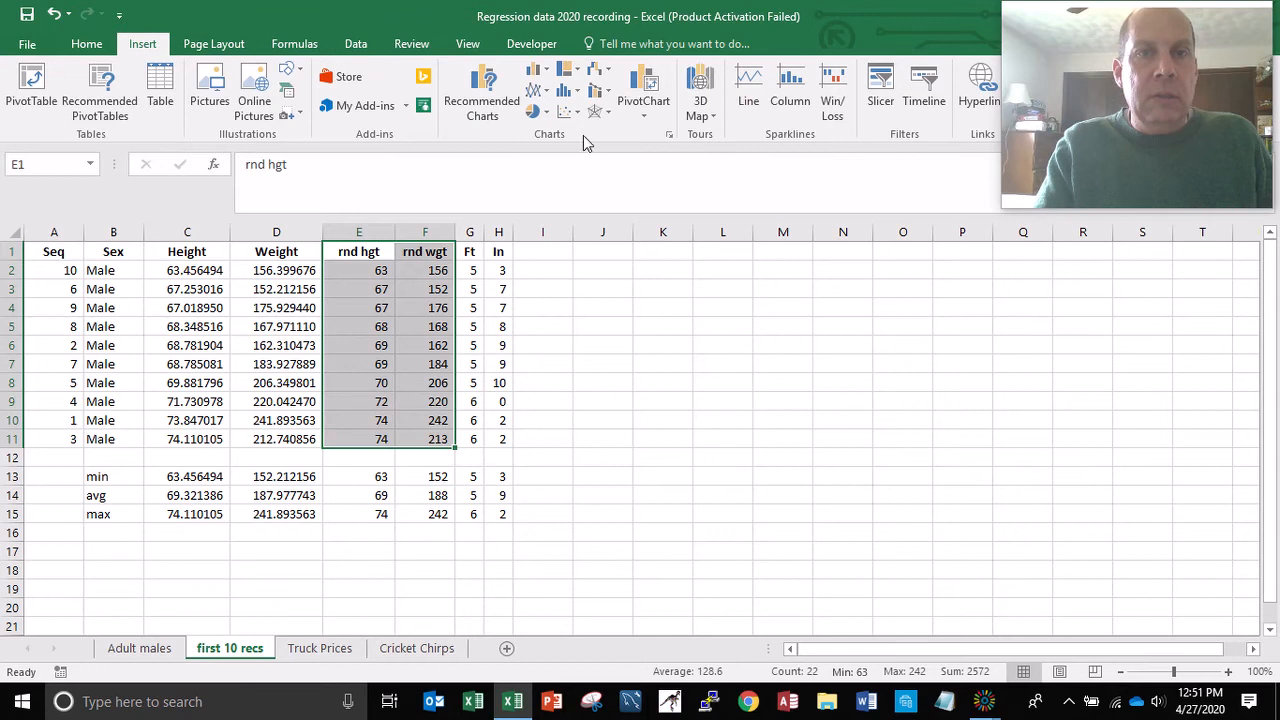
click(566, 113)
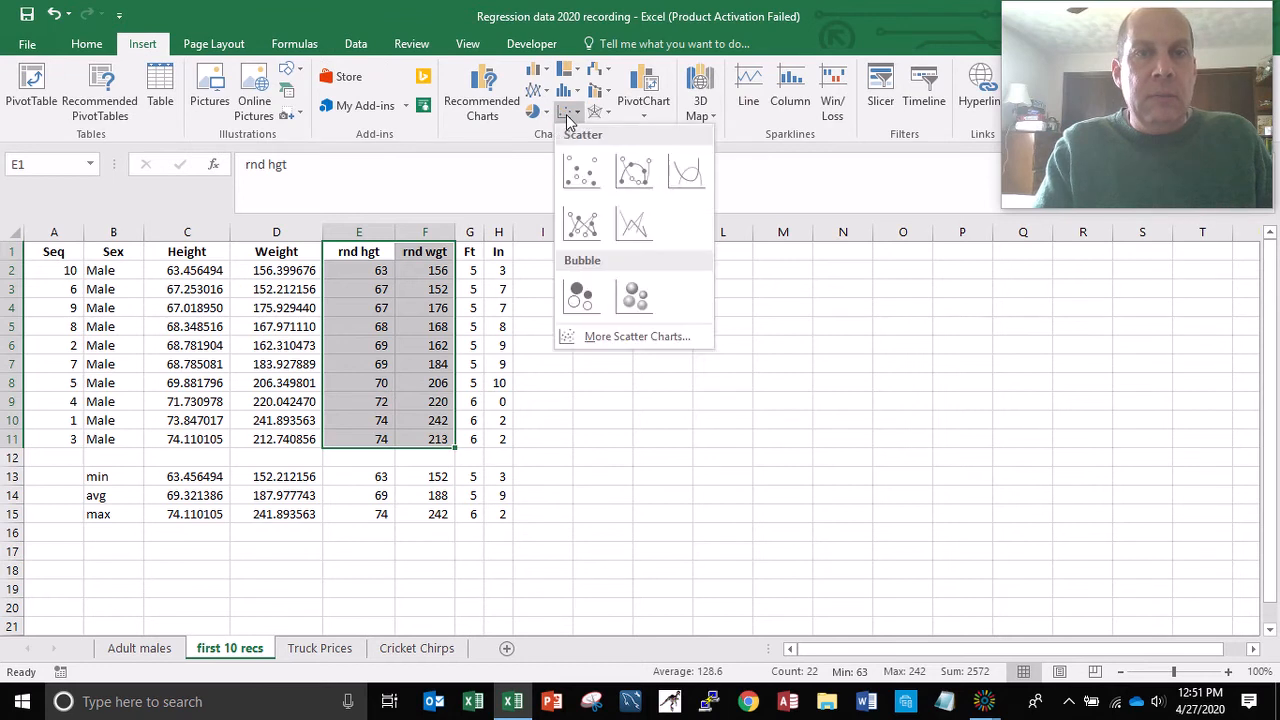
click(578, 166)
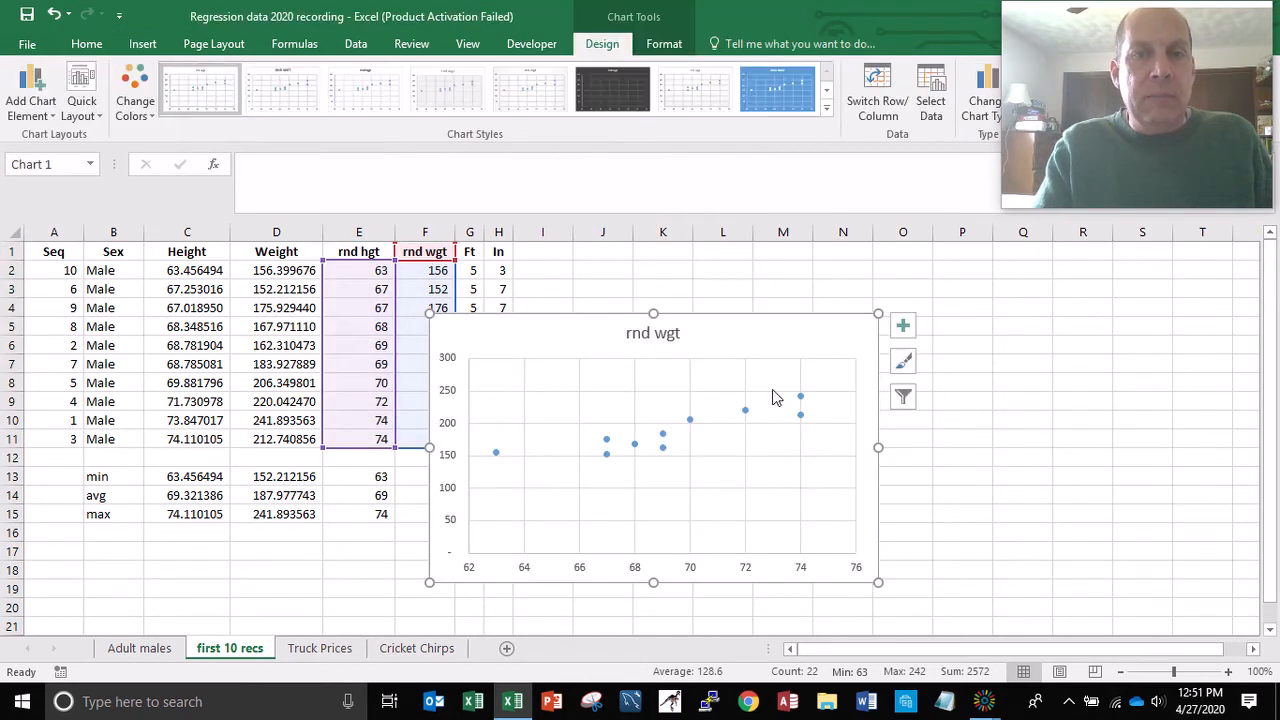
Step: Move the scatter chart clear of the data table so it spans about columns K to R beside the records
drag(788, 332, 882, 285)
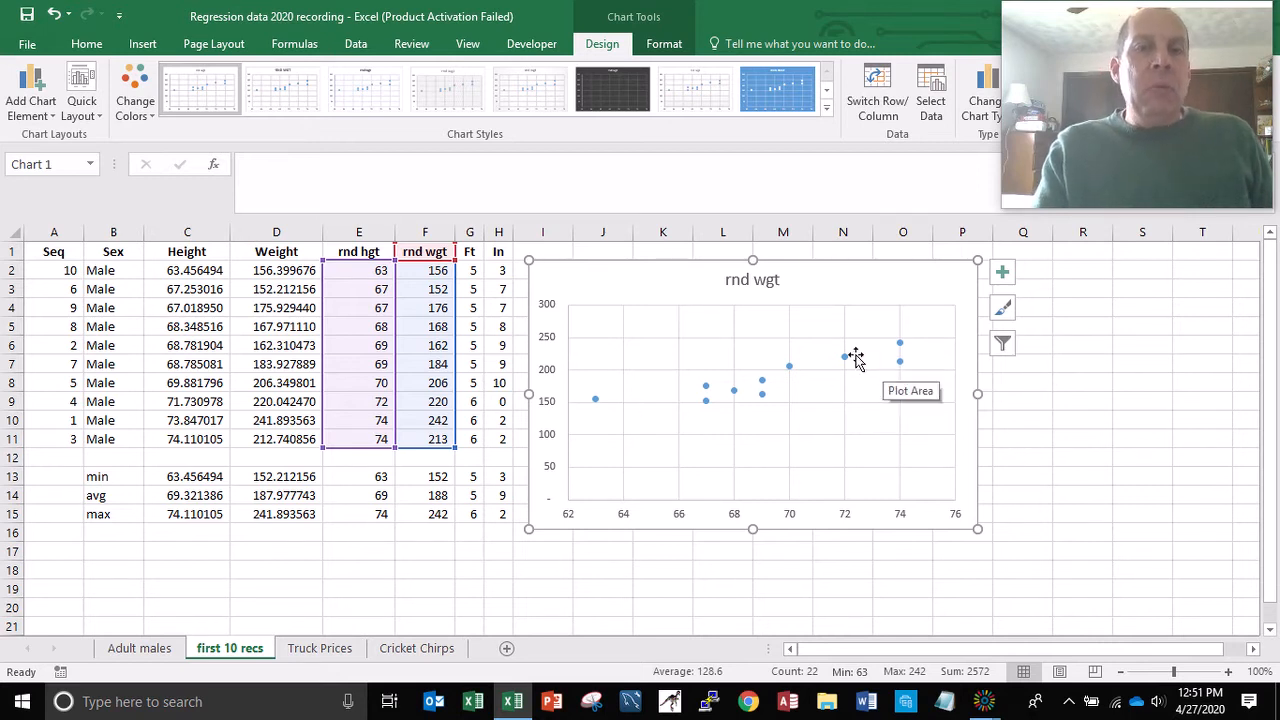
mouse_move(847, 365)
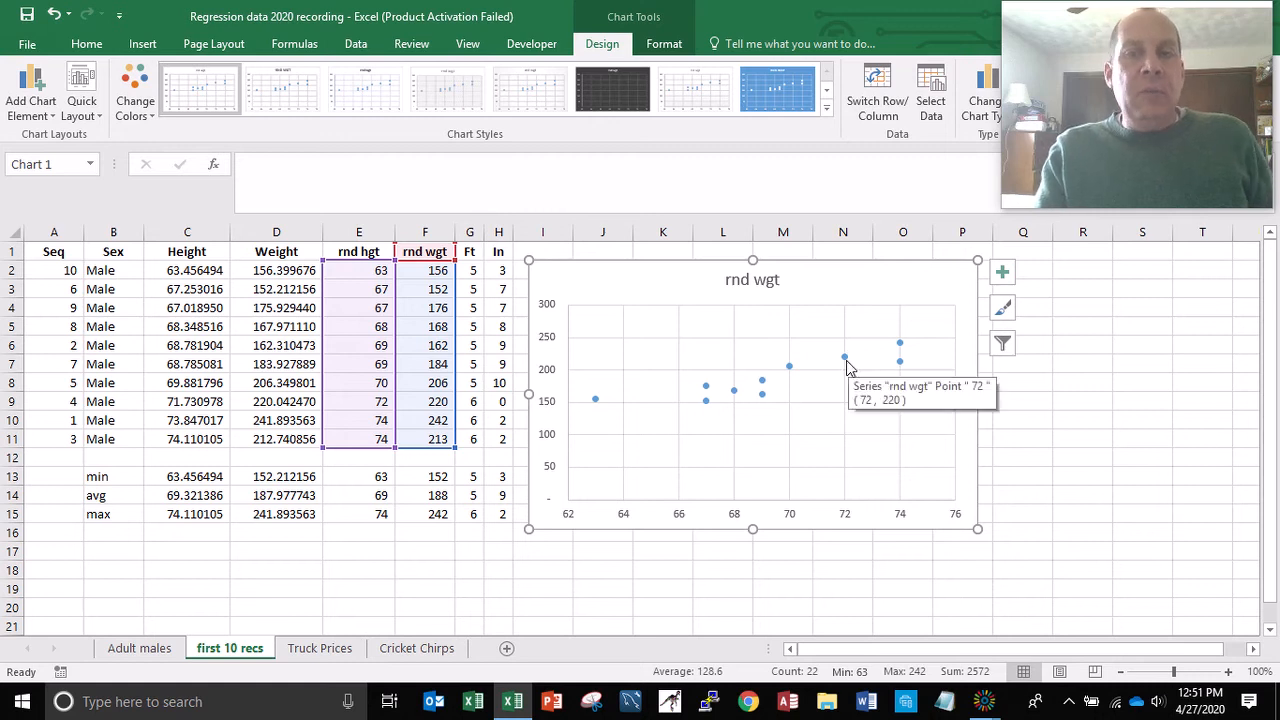
drag(877, 276, 1038, 270)
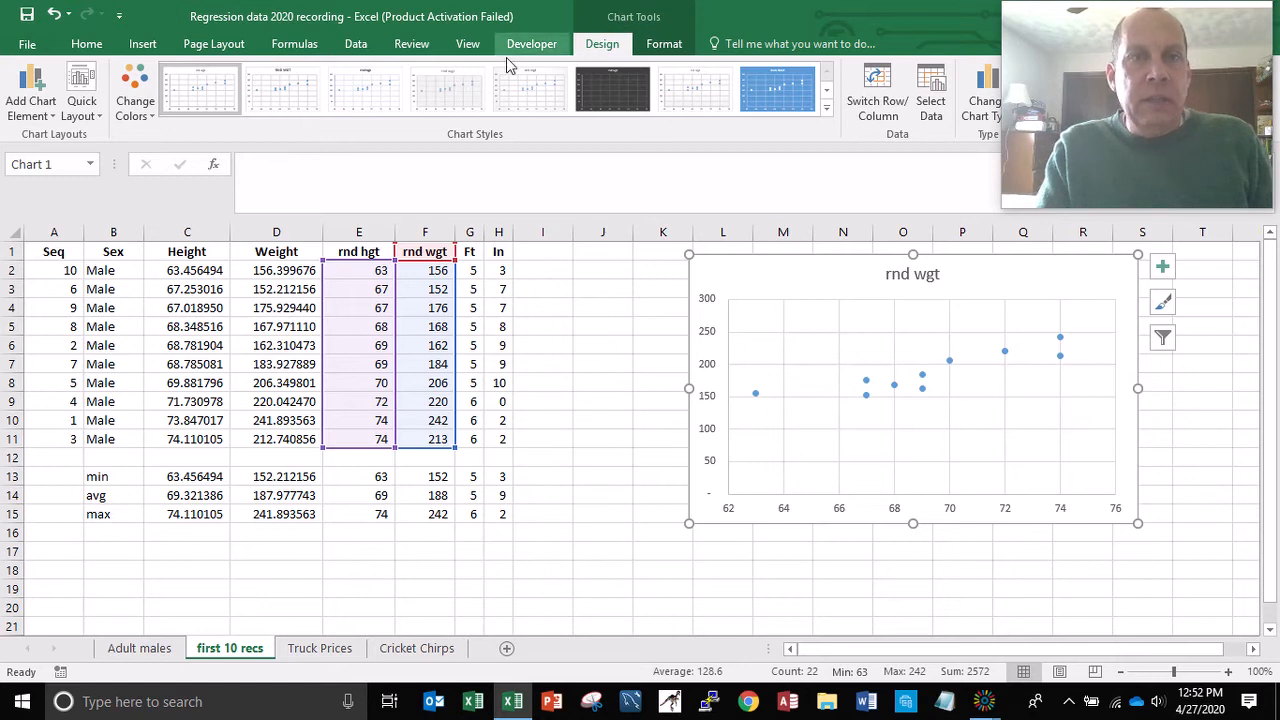
Step: Add a primary horizontal axis title to the chart reading "height in inches"
click(20, 112)
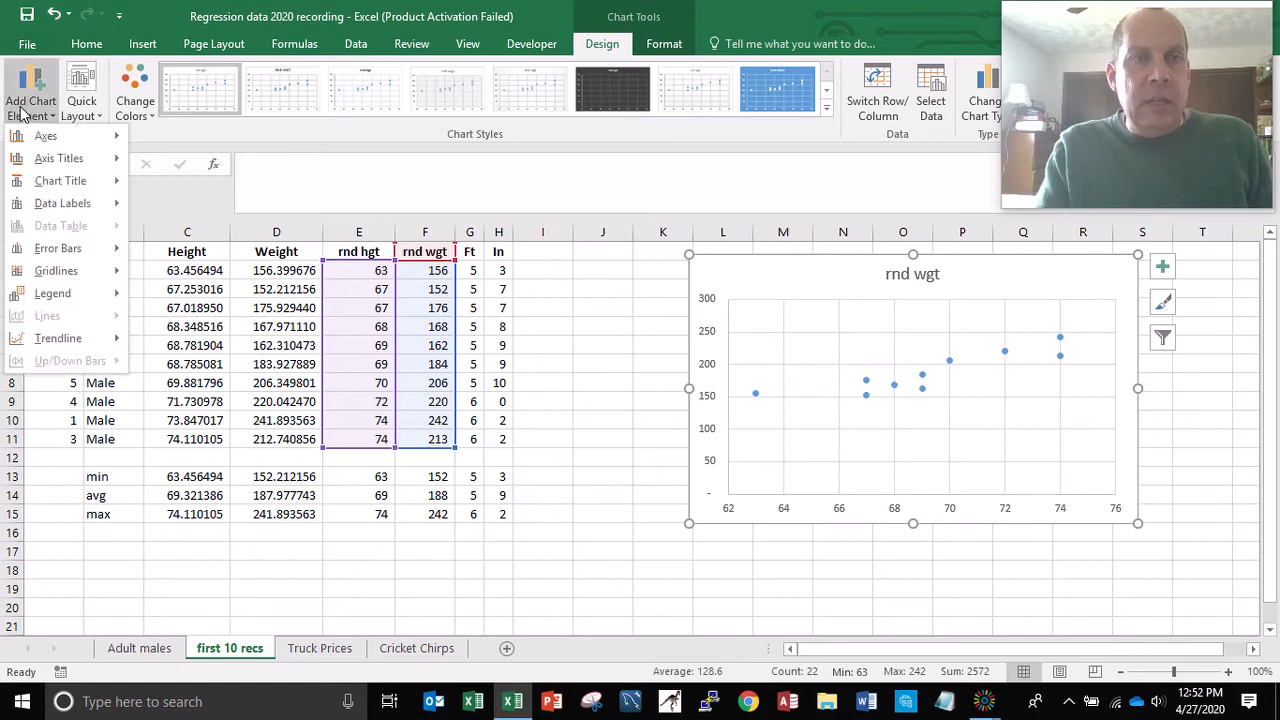
mouse_move(60, 160)
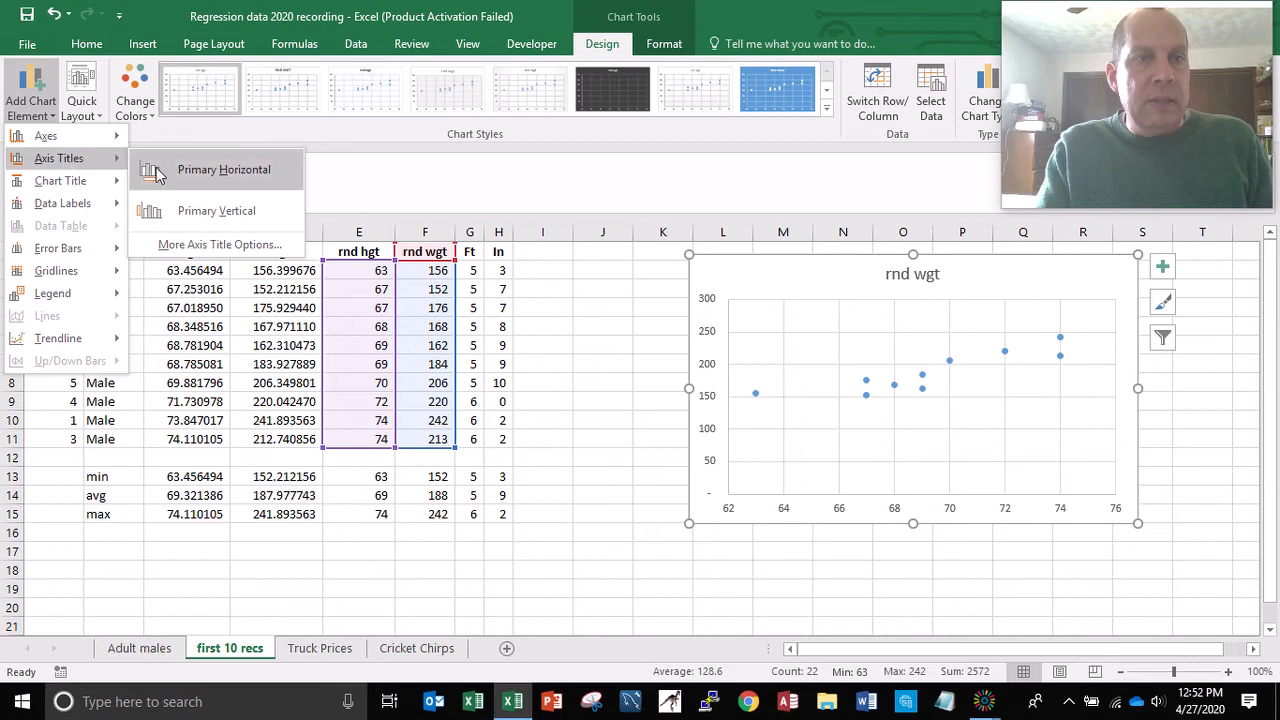
click(207, 172)
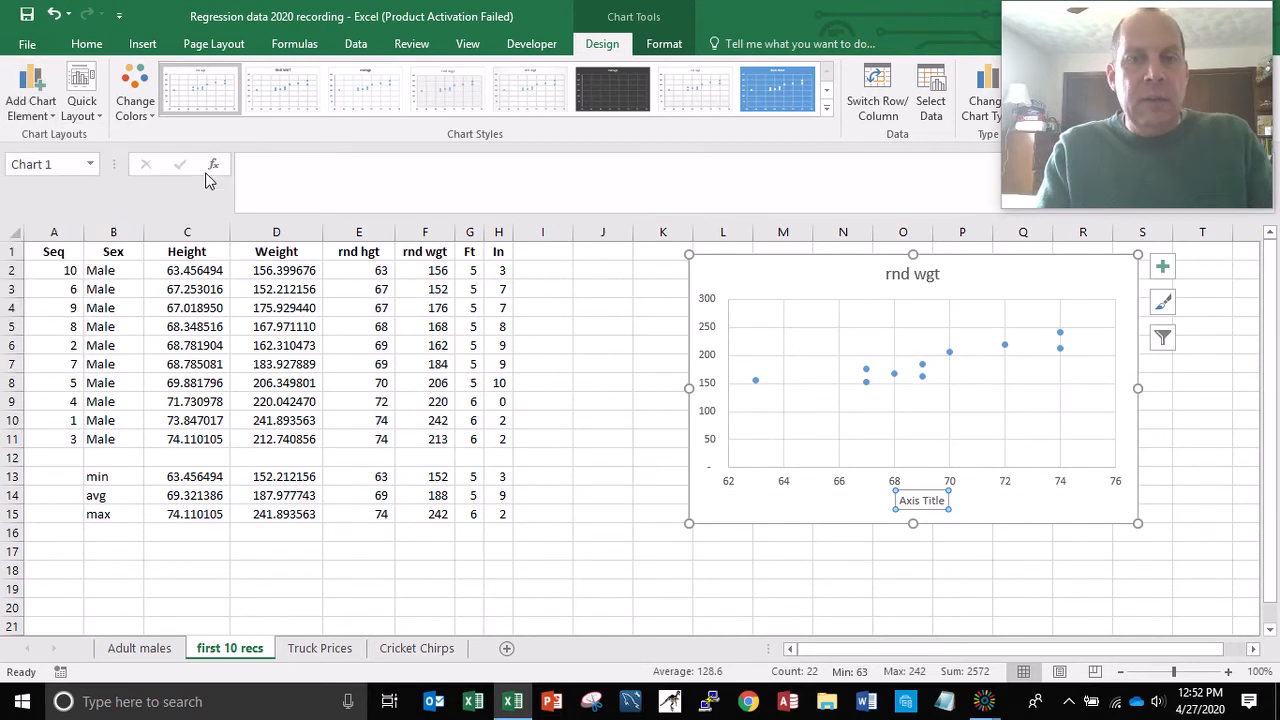
text(hieght)
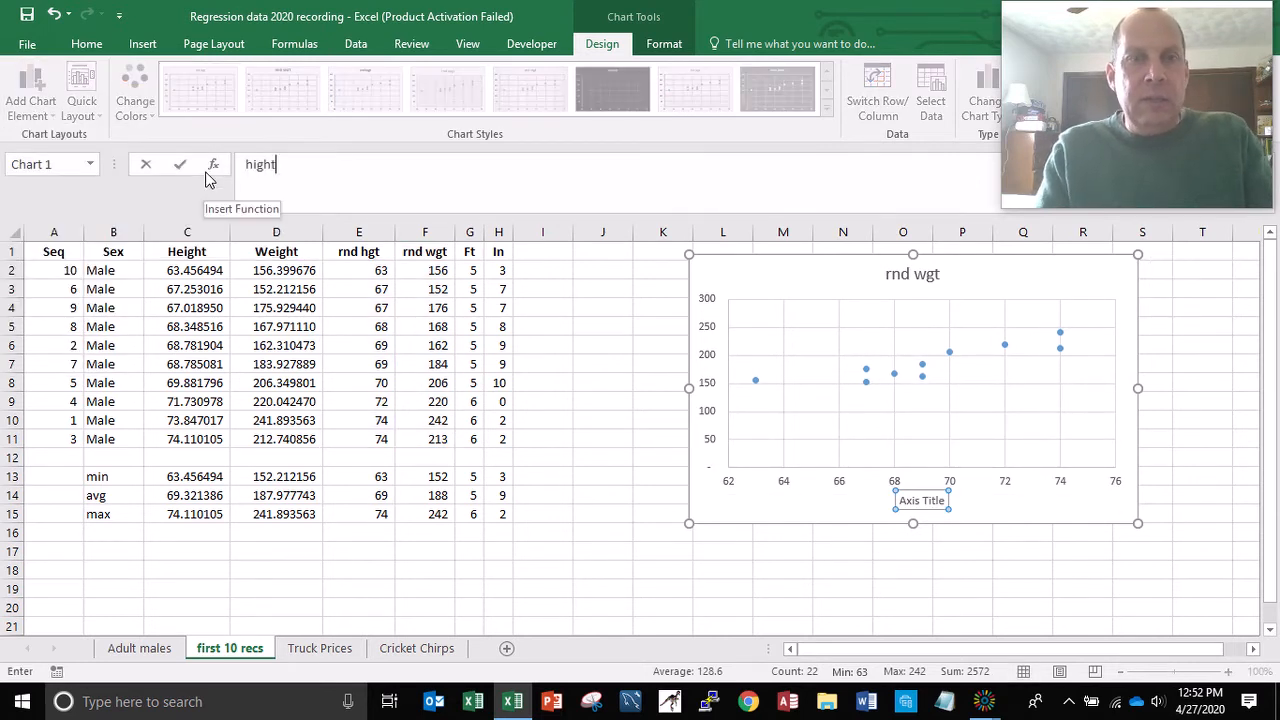
key(BackSpace)
key(BackSpace)
key(BackSpace)
key(BackSpace)
key(BackSpace)
text(eigth)
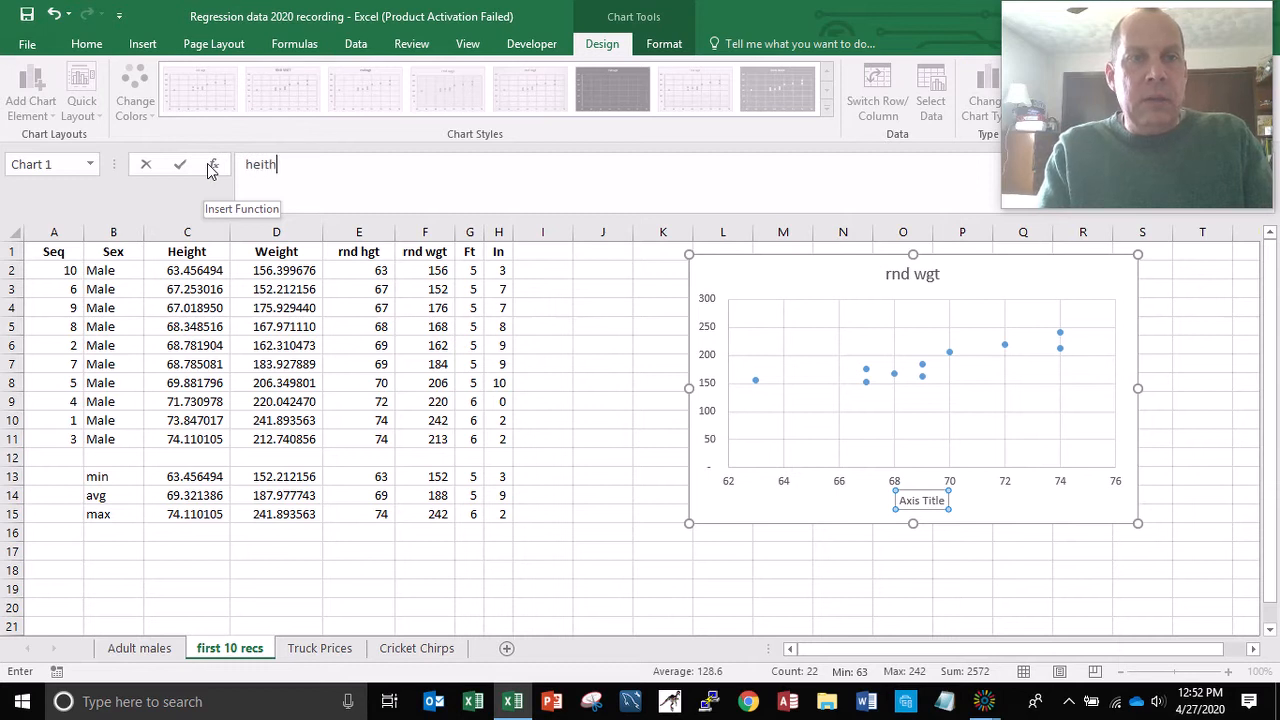
key(BackSpace)
key(BackSpace)
key(BackSpace)
text(ght in)
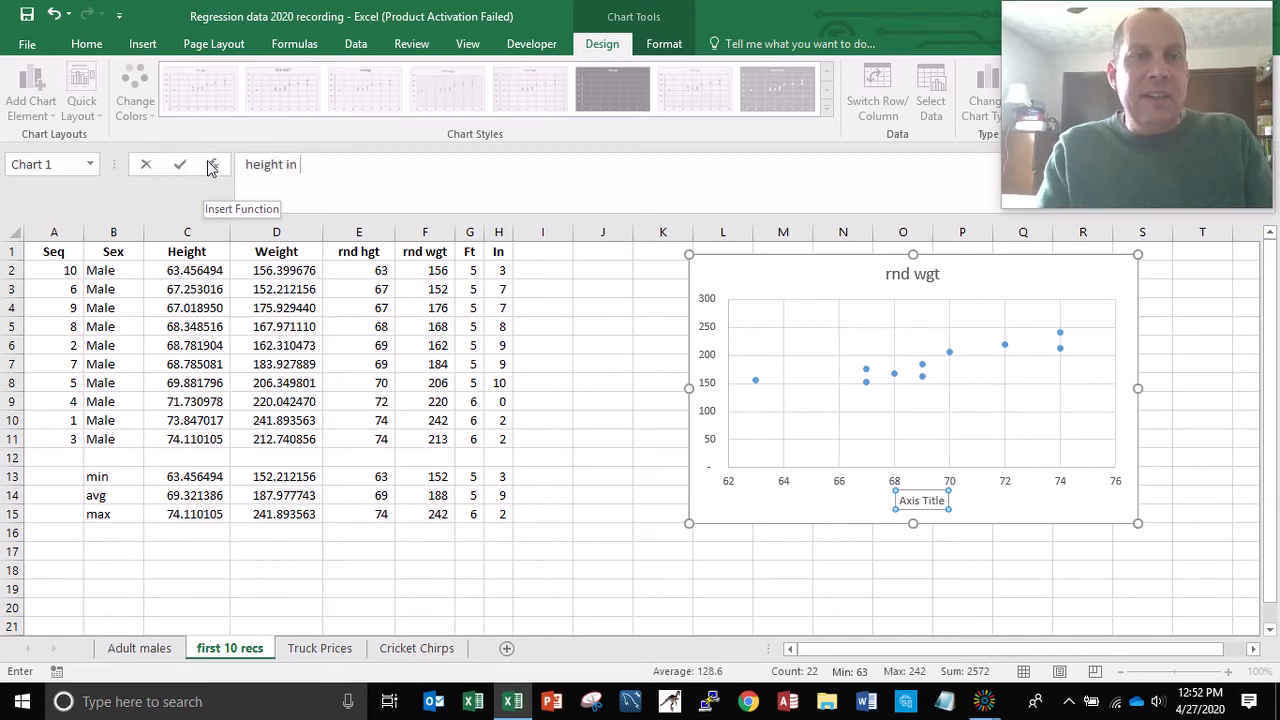
text( inches)
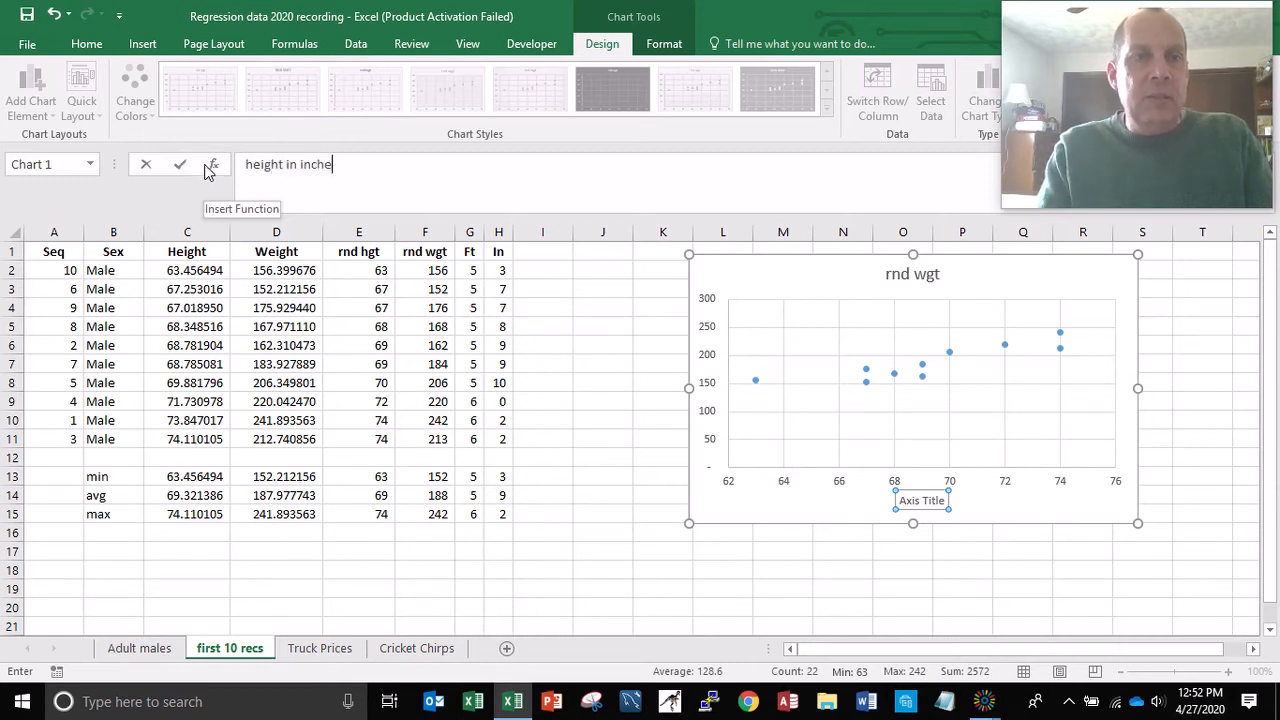
key(Return)
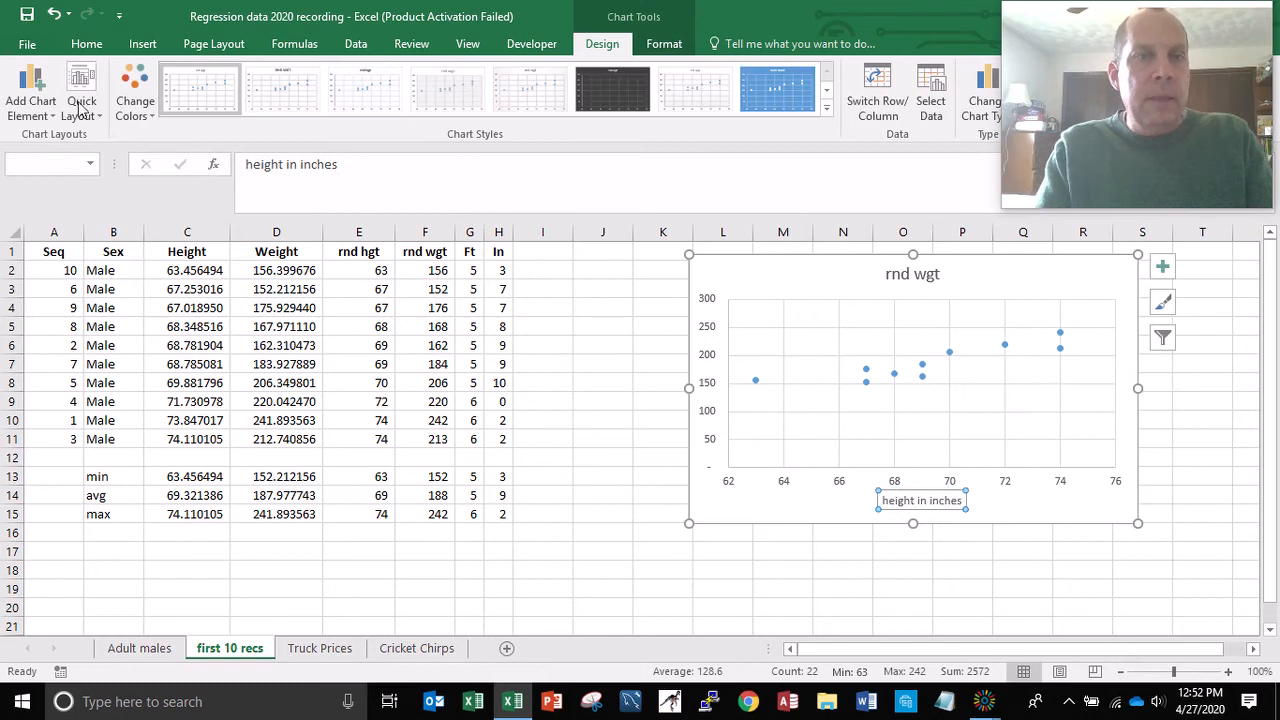
Step: Add a primary vertical axis title to the chart reading "weight in lbs"
click(34, 100)
mouse_move(70, 168)
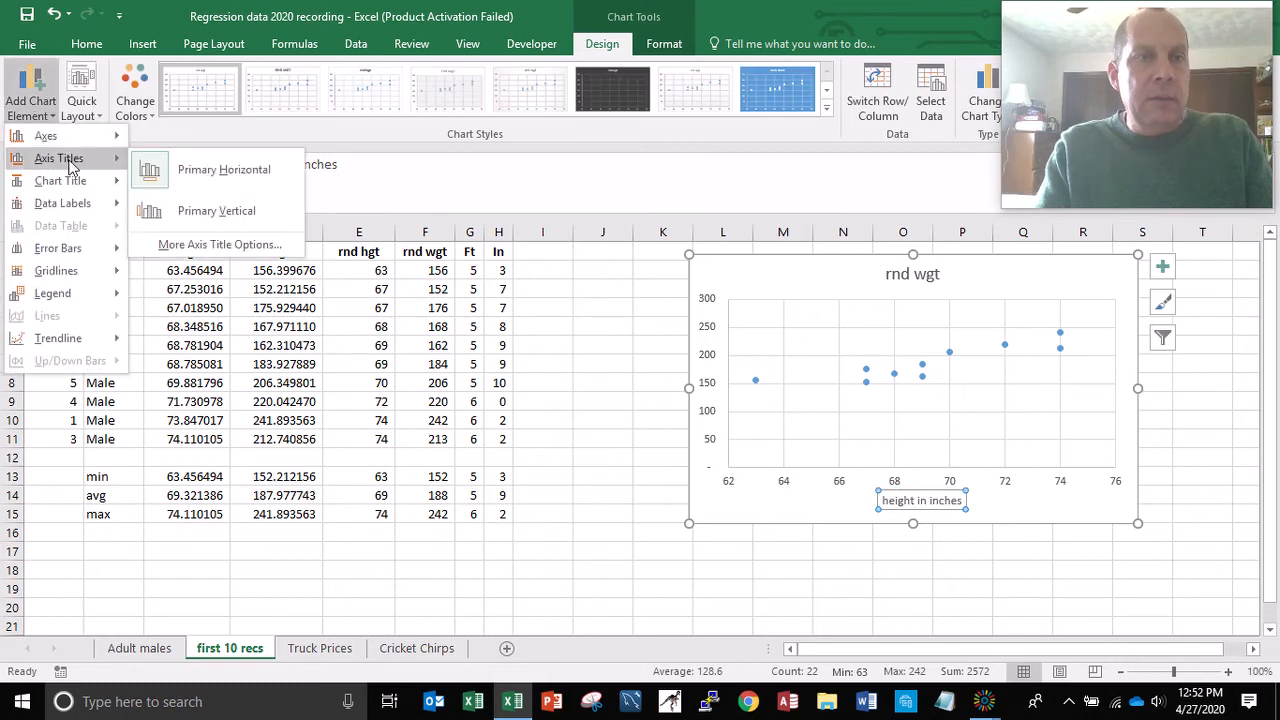
click(177, 211)
text(w)
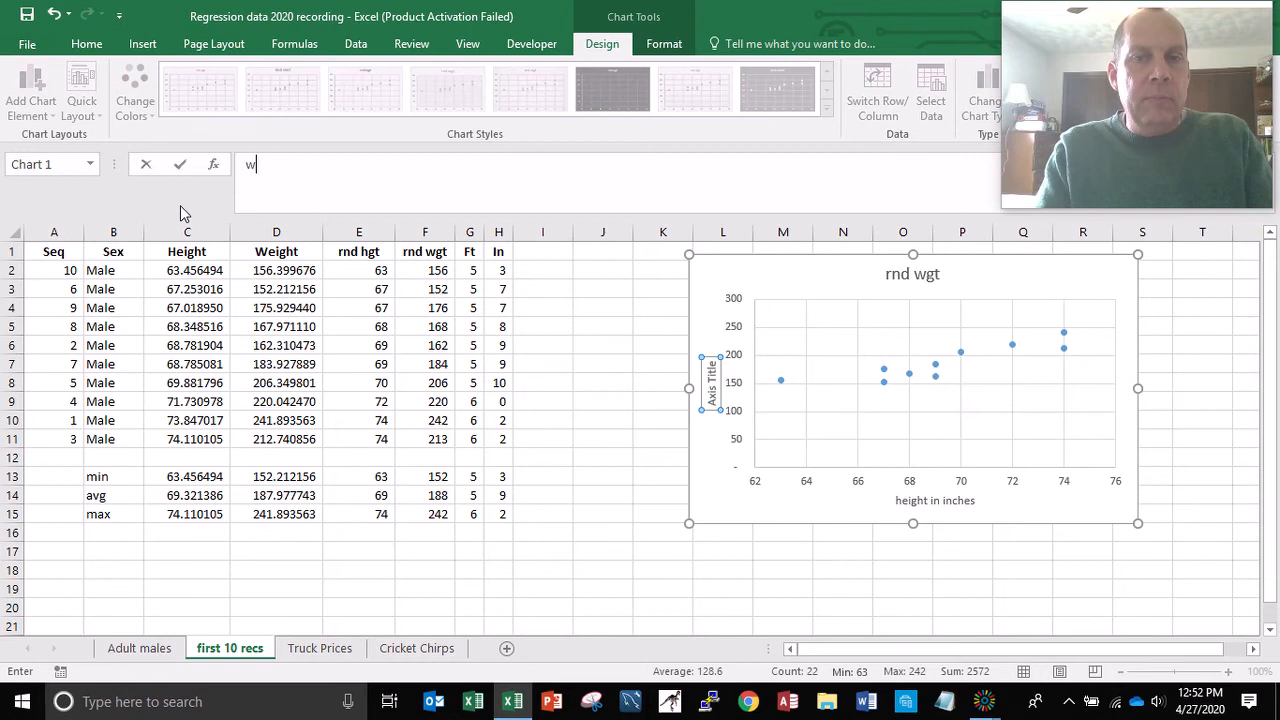
text(eight in )
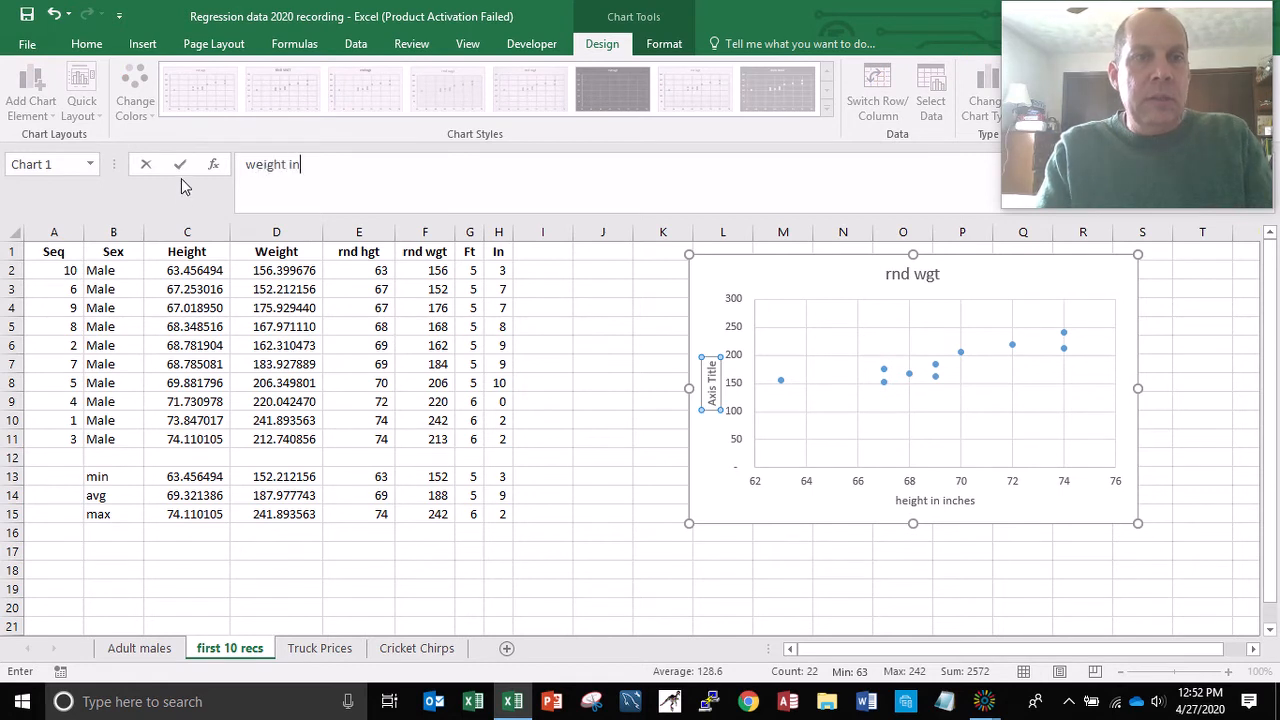
text(lbs)
key(Return)
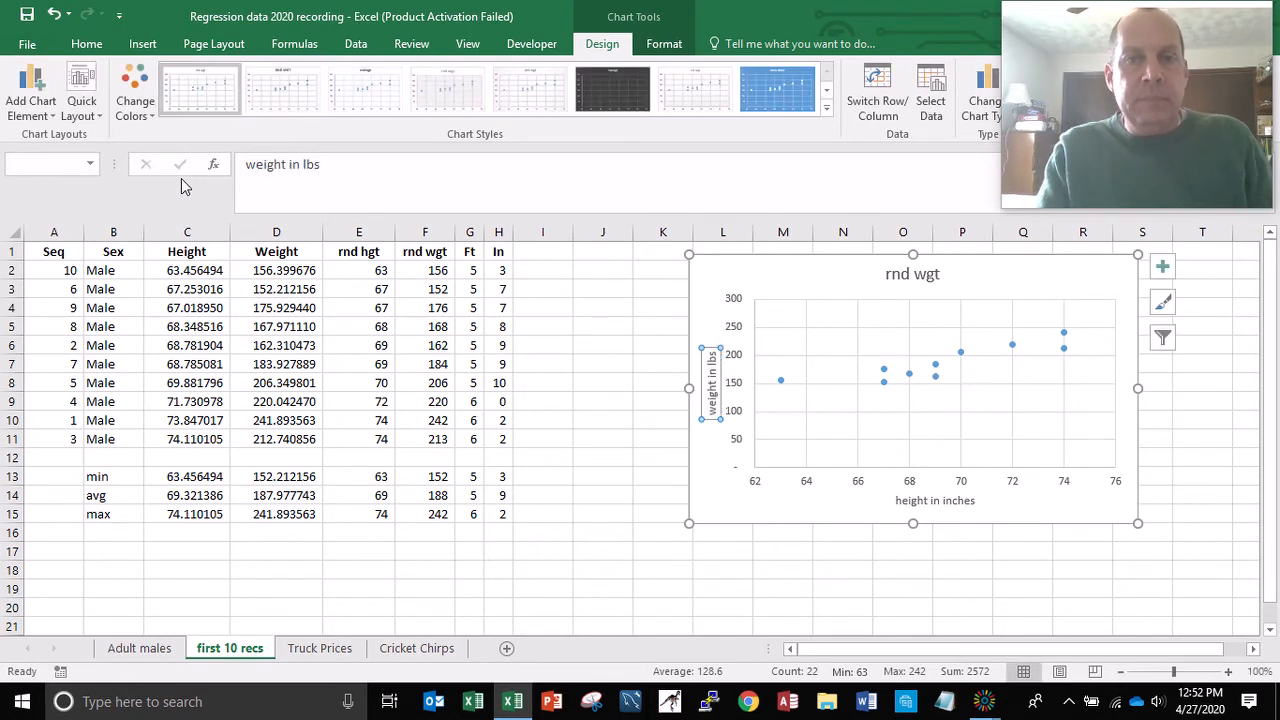
Step: Change the chart title to "Hgt vs Wgt" and save the workbook
click(904, 280)
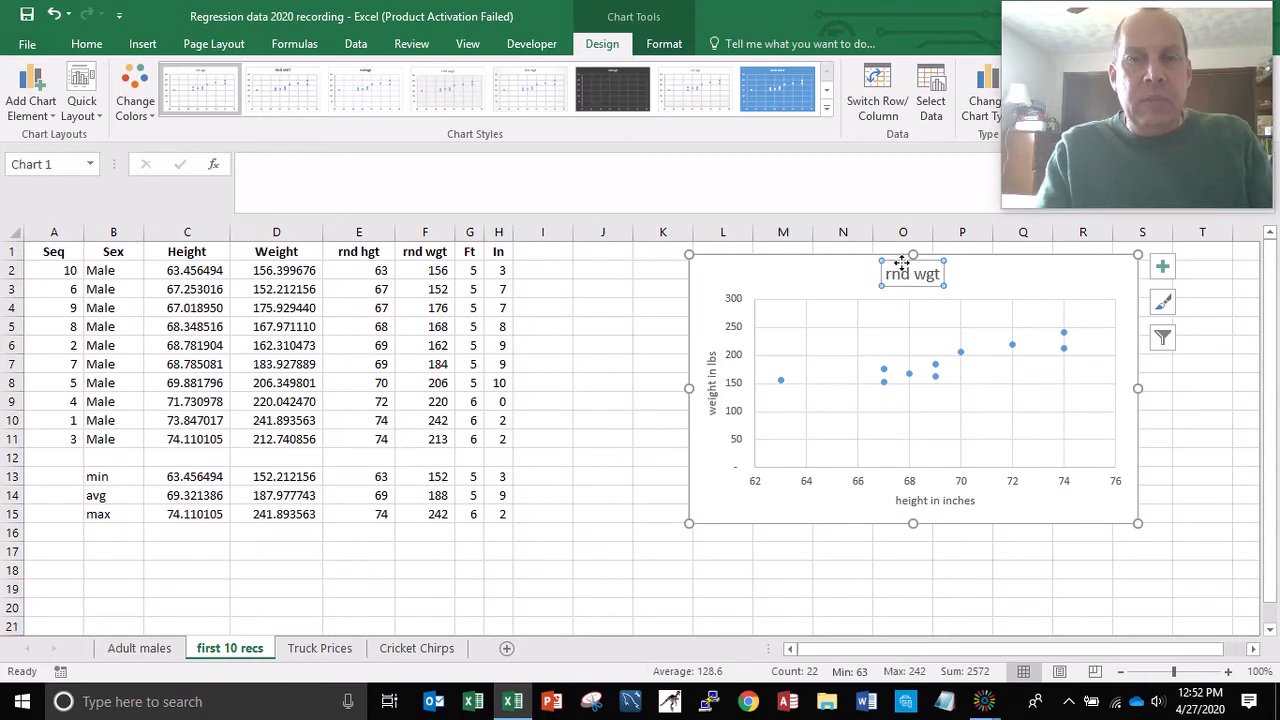
text(Heigh)
key(BackSpace)
key(BackSpace)
key(BackSpace)
key(BackSpace)
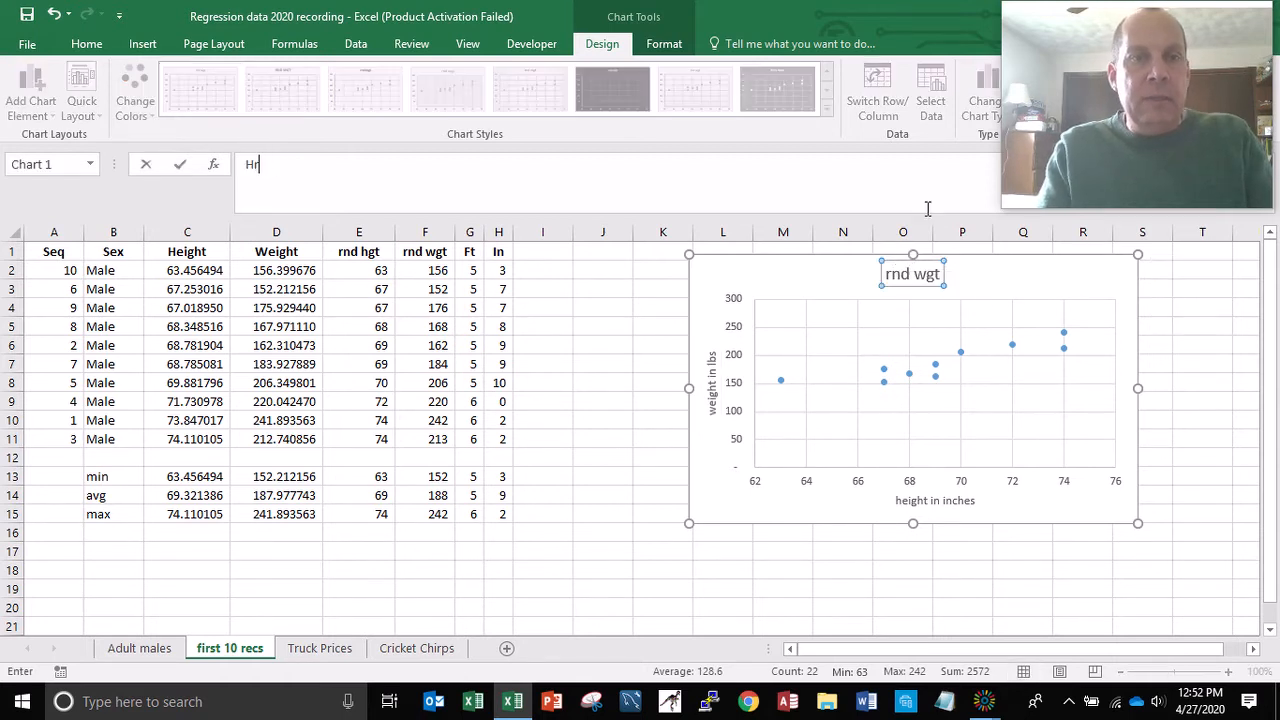
text(gt vs Wgt)
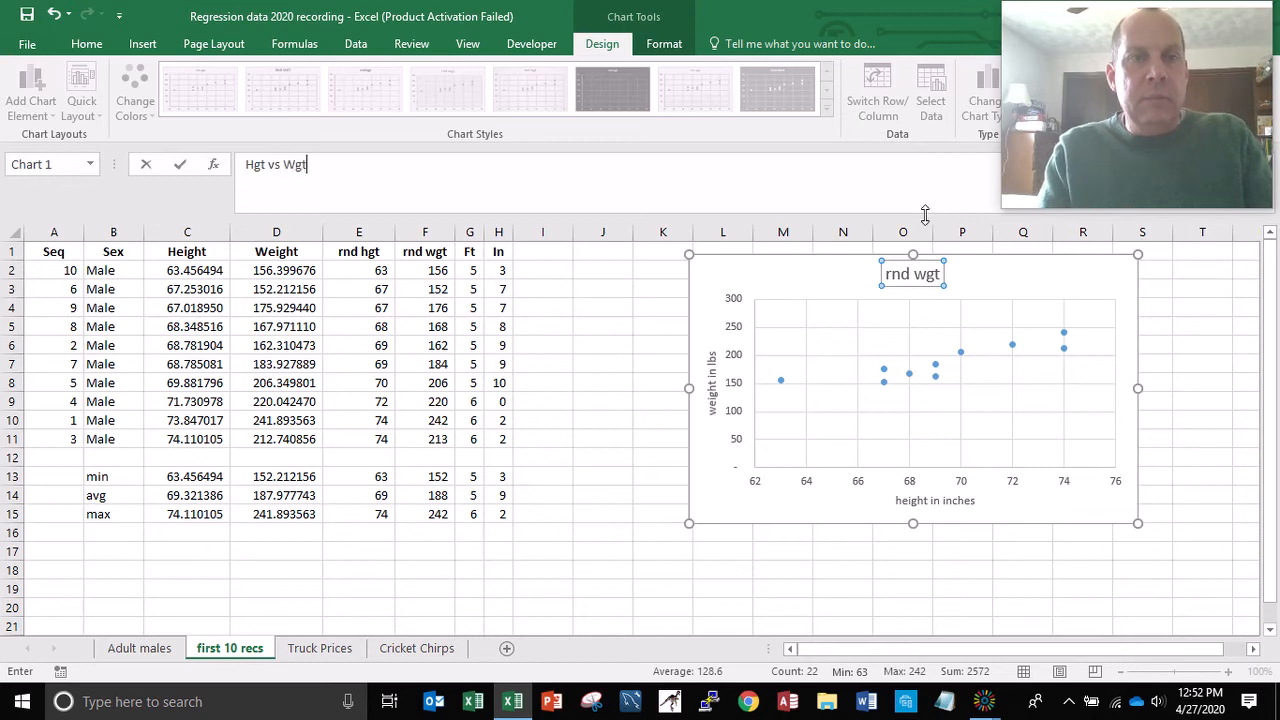
key(Return)
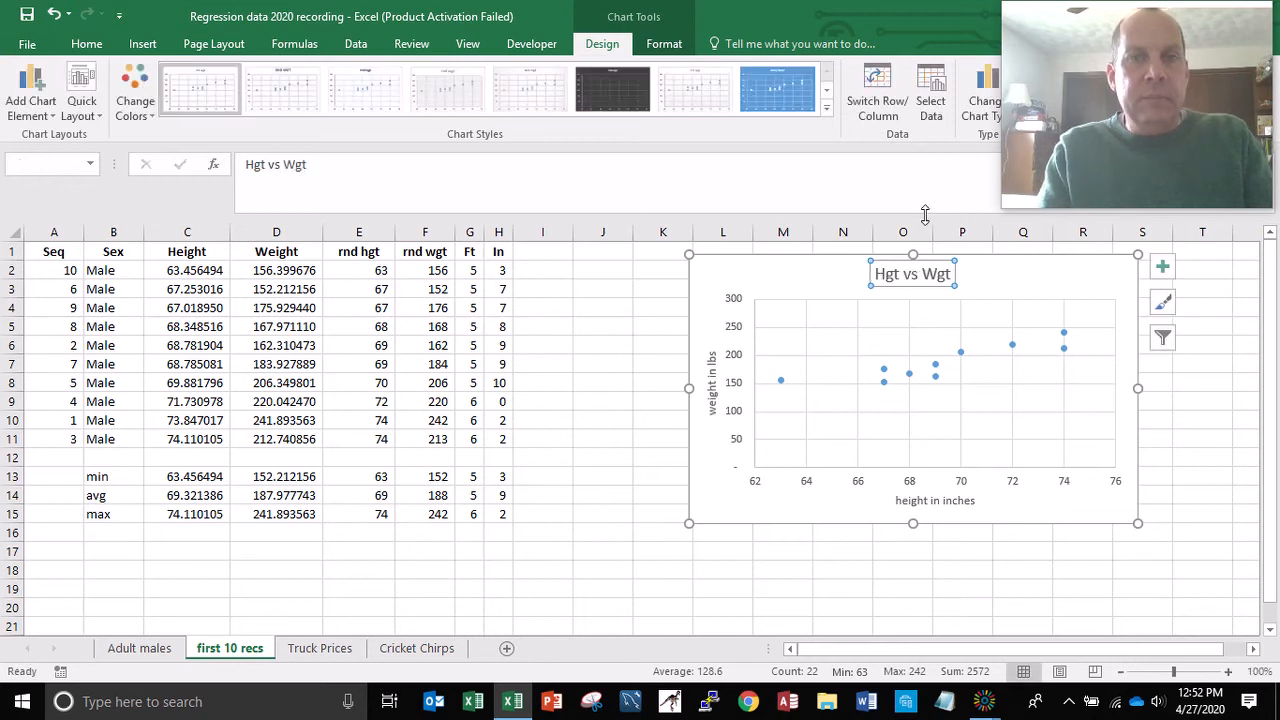
click(577, 352)
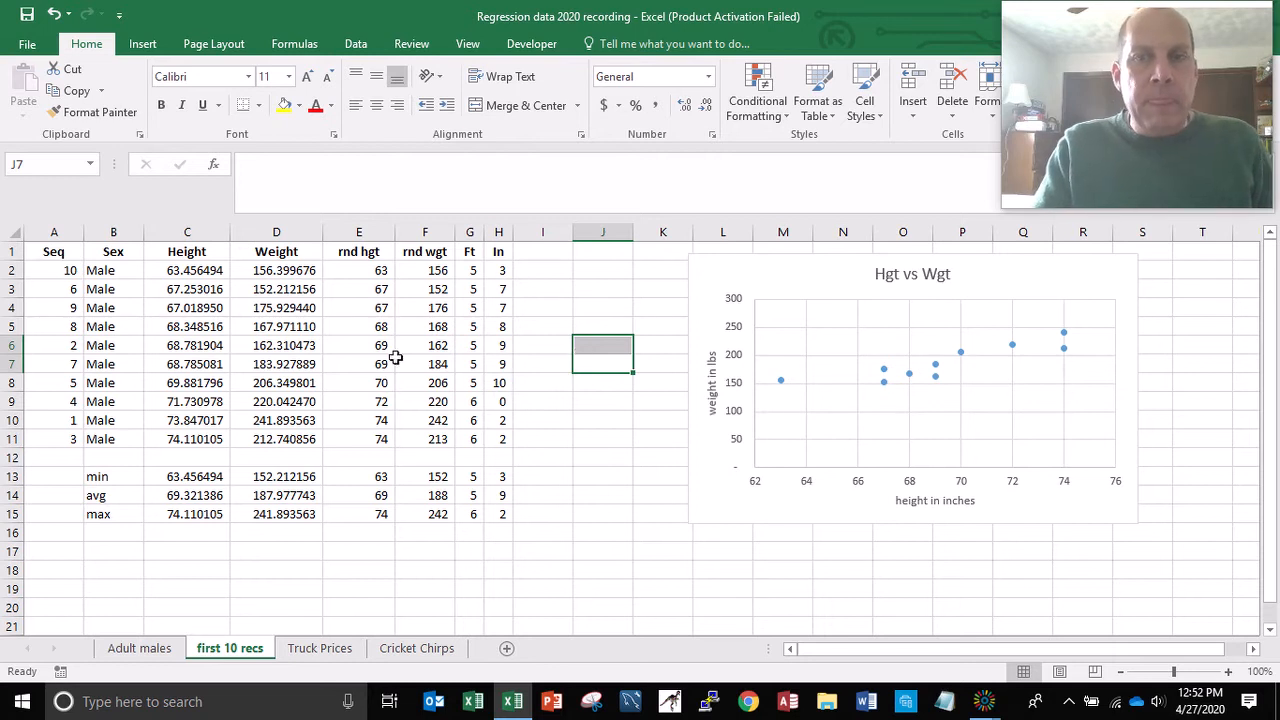
click(26, 14)
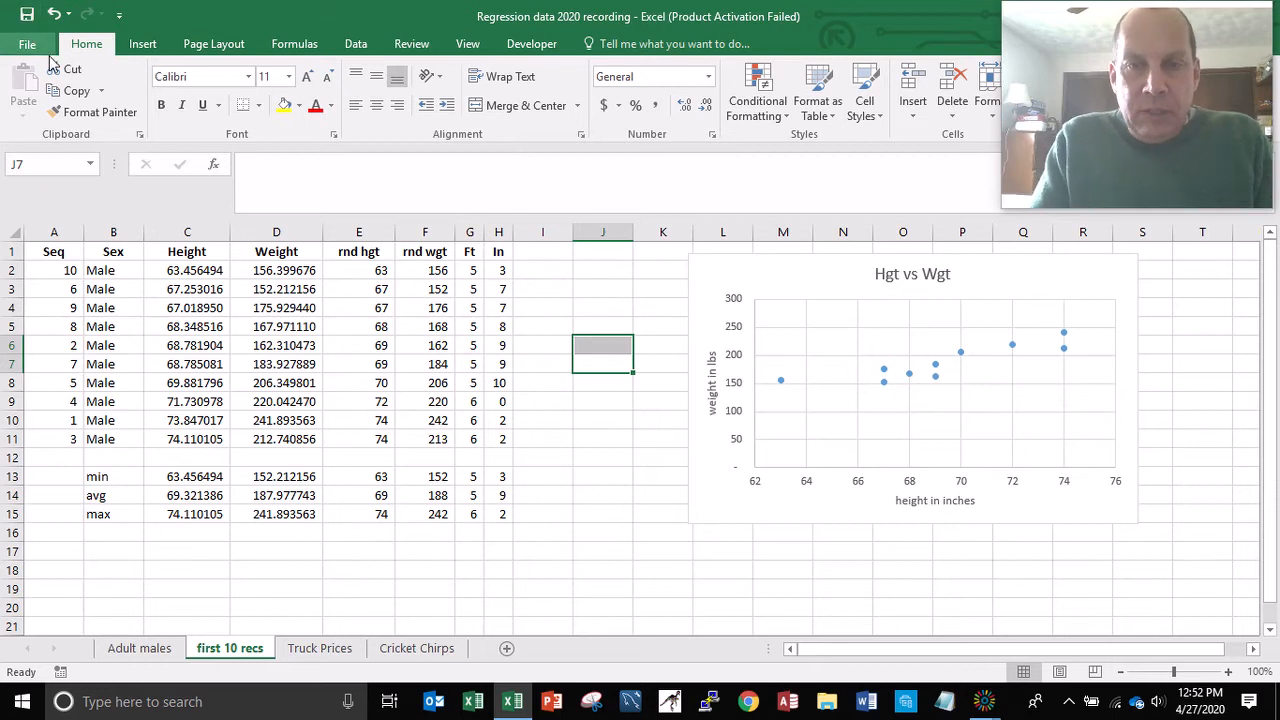
Step: Examine individual points of the Hgt vs Wgt scatter chart, including those at heights 63, 72 and 74
click(781, 383)
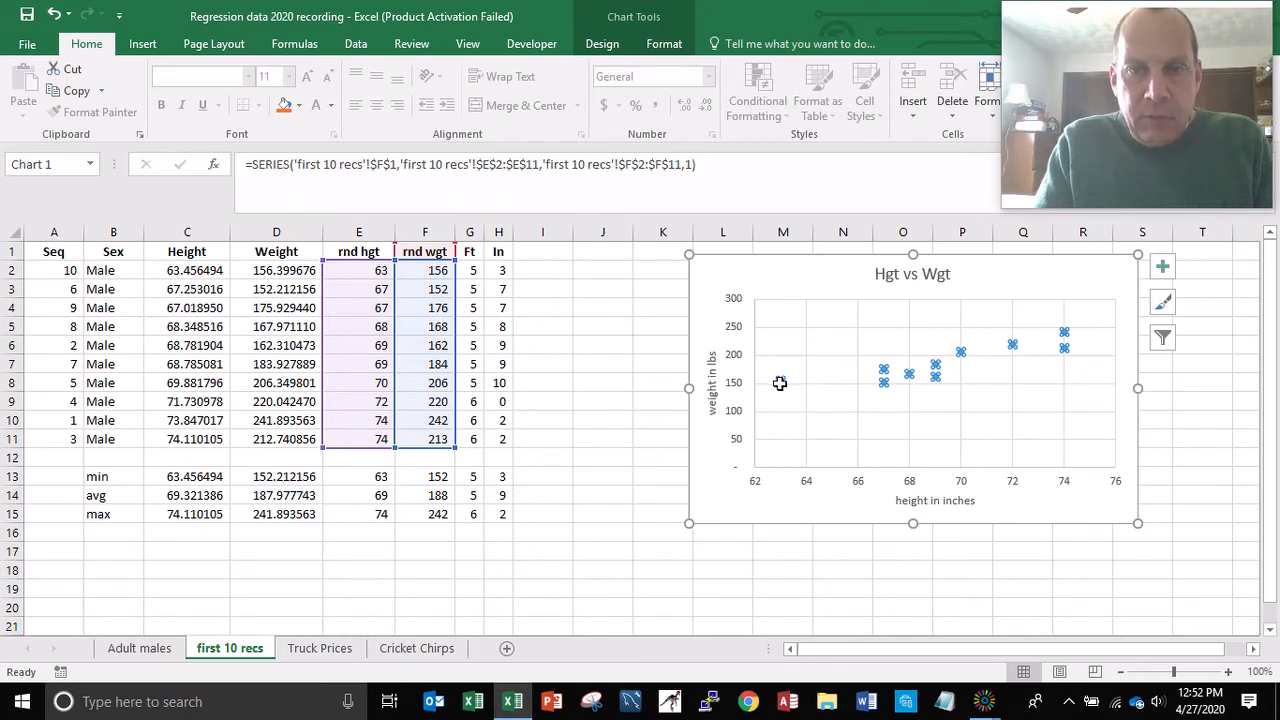
mouse_move(780, 383)
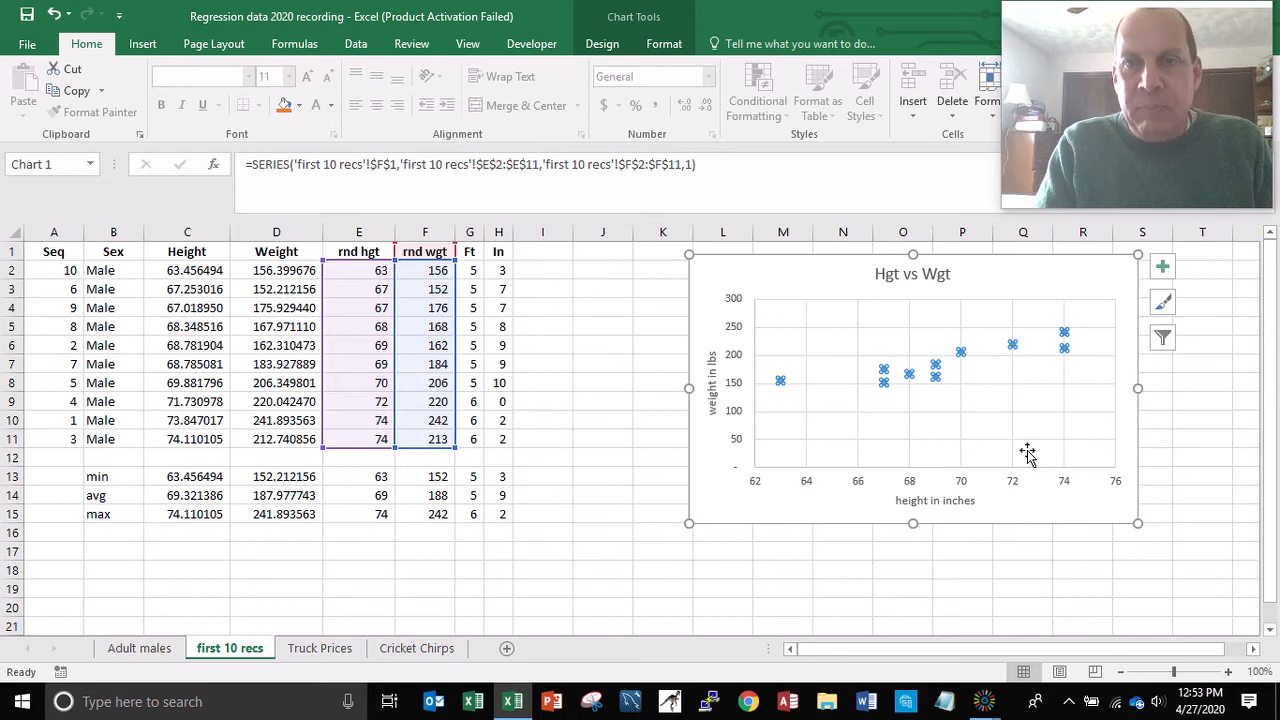
click(542, 323)
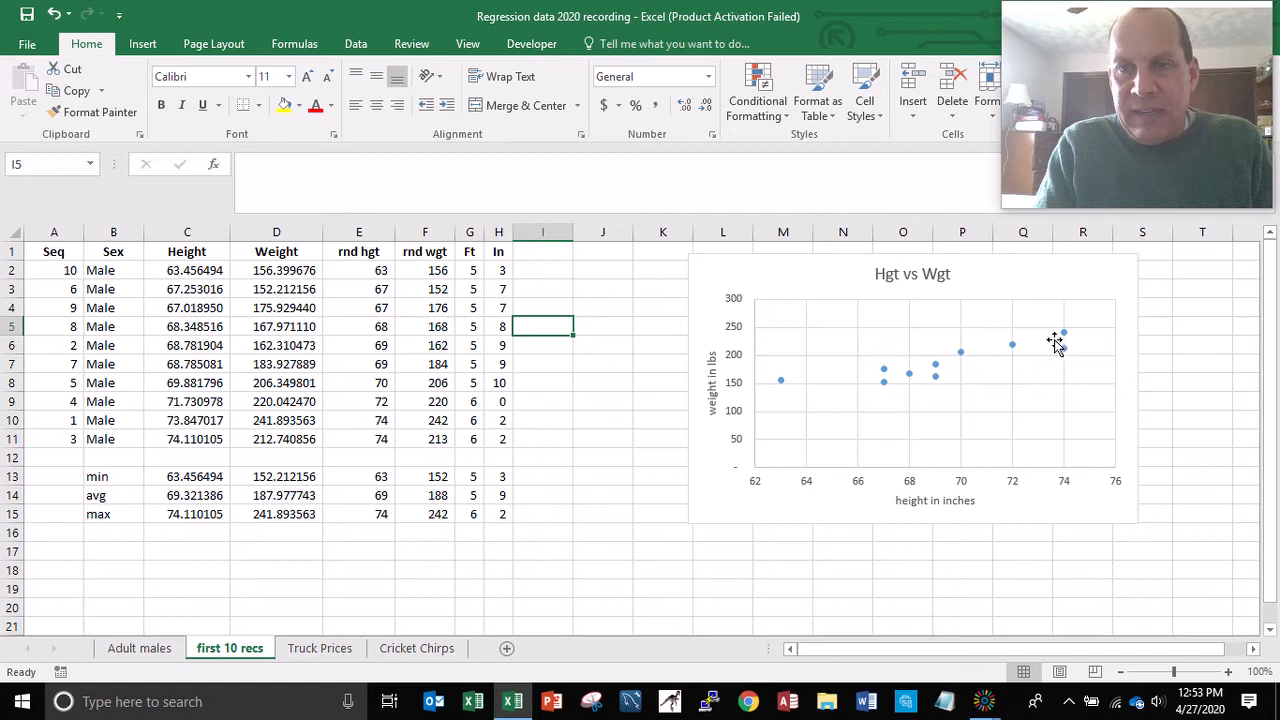
mouse_move(1066, 353)
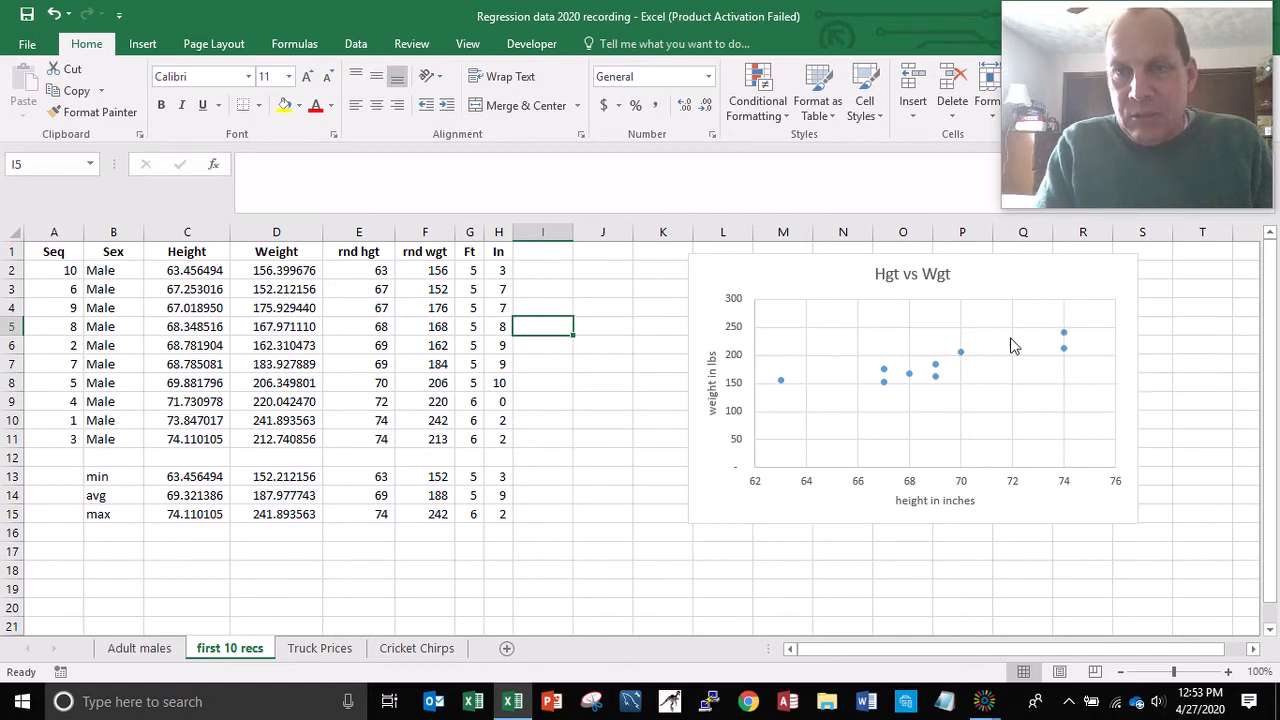
mouse_move(1014, 350)
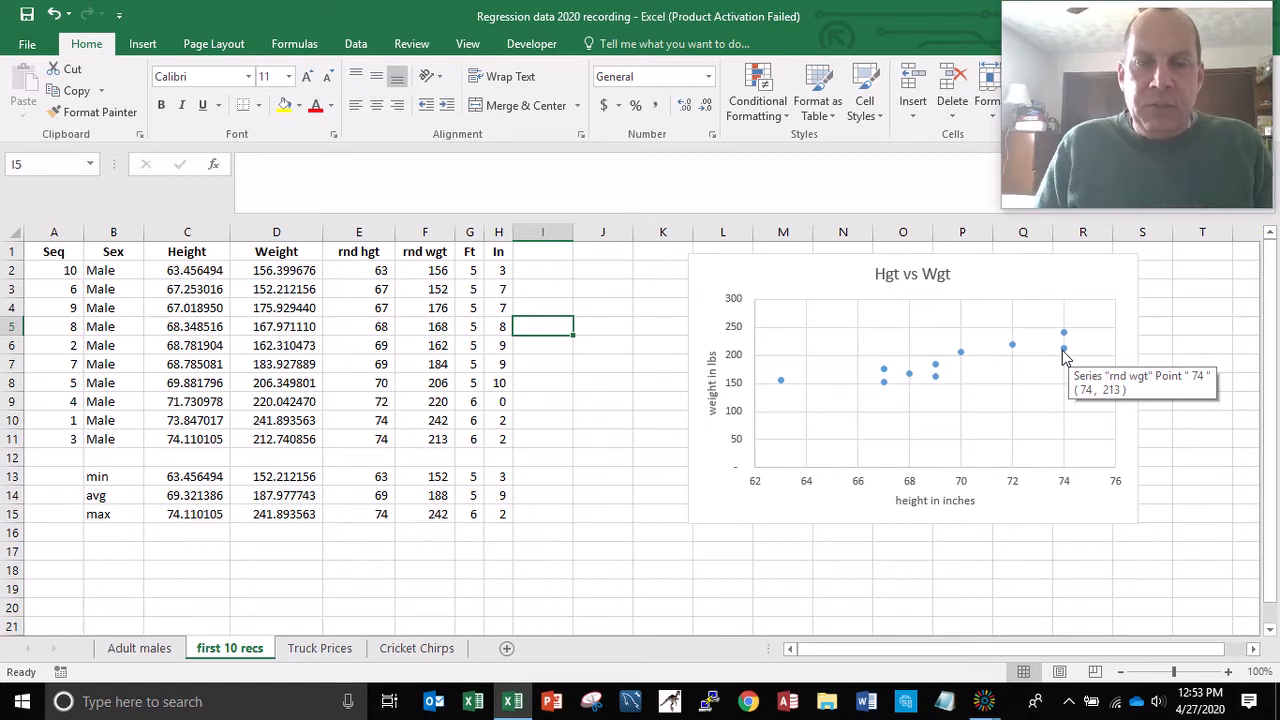
Step: Label cell B16 "our pred" and enter the line equation text "y=mx+b" in C16
key(Down)
key(Down)
key(Down)
key(Down)
key(Down)
key(Down)
key(Down)
key(Down)
key(Down)
key(Down)
key(Down)
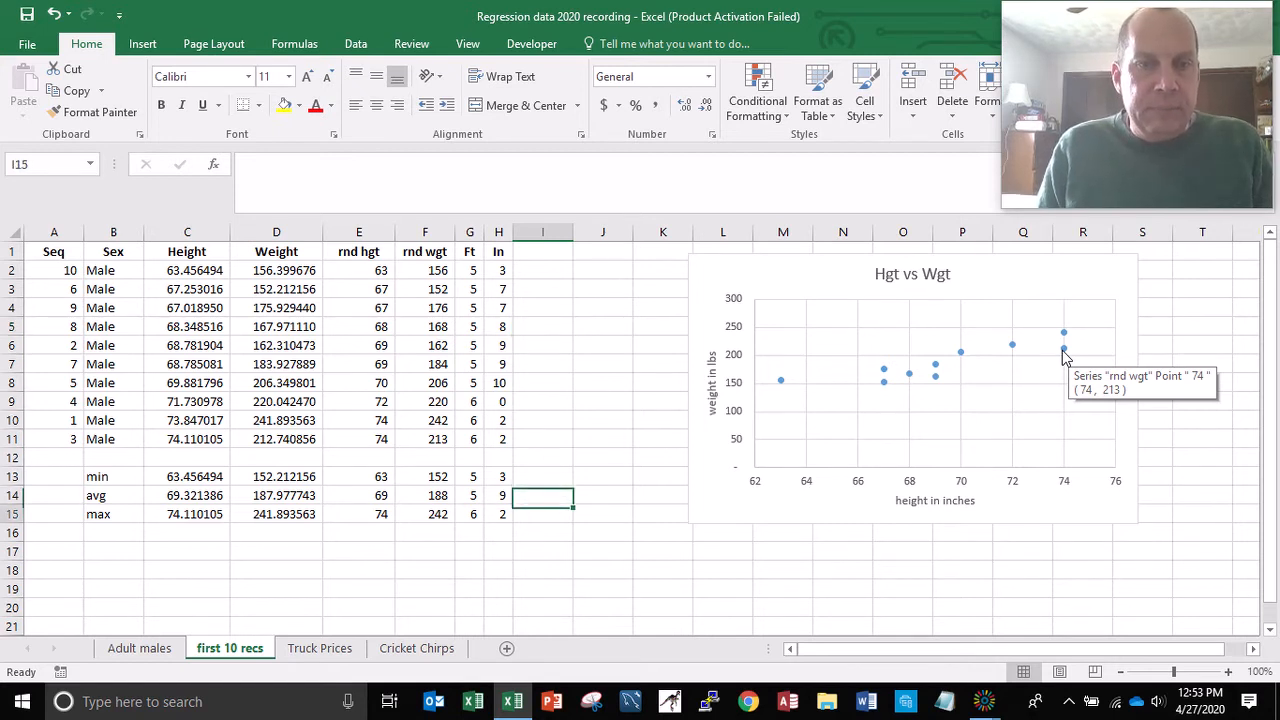
key(Left)
key(Left)
key(Left)
key(Left)
key(Left)
key(Left)
key(Left)
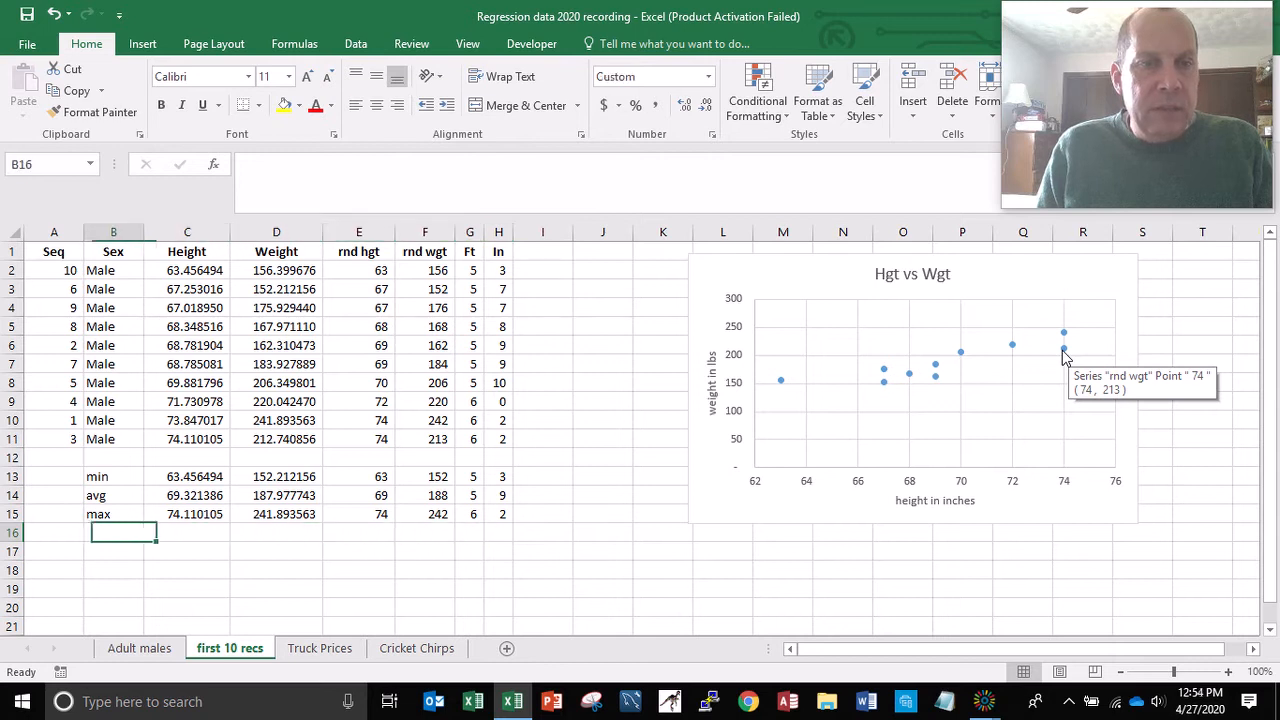
click(1063, 349)
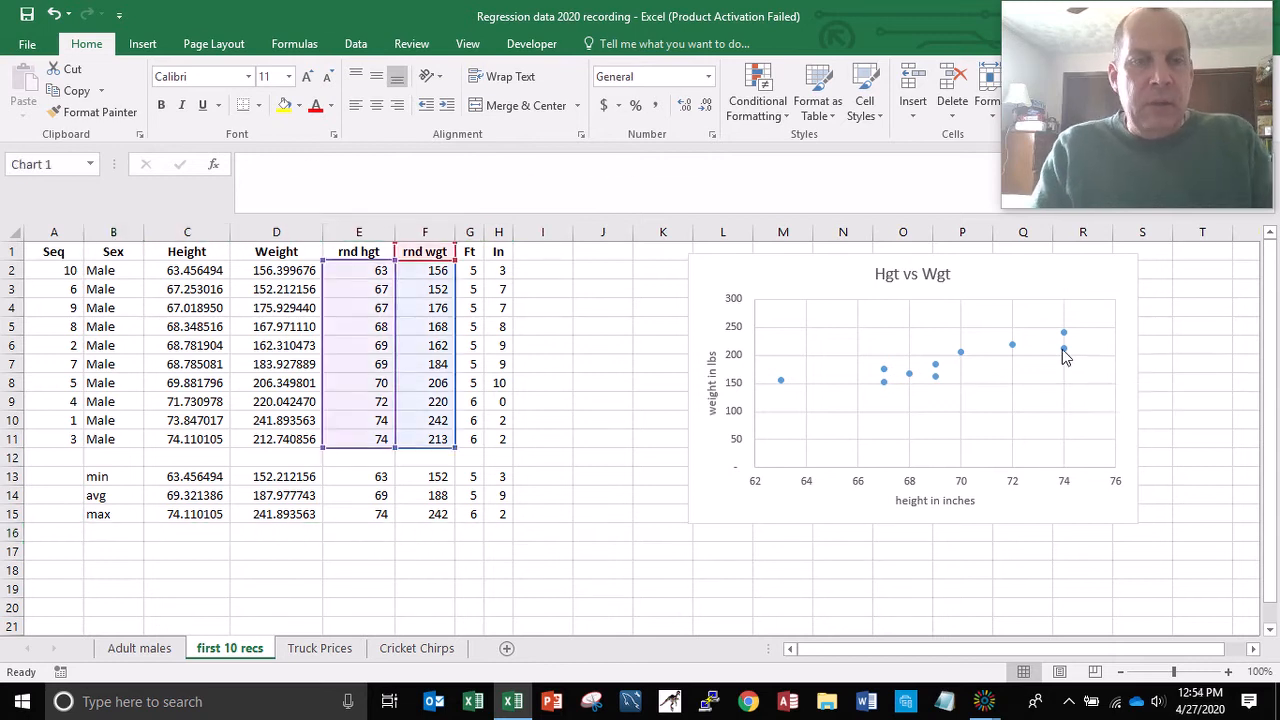
click(1066, 358)
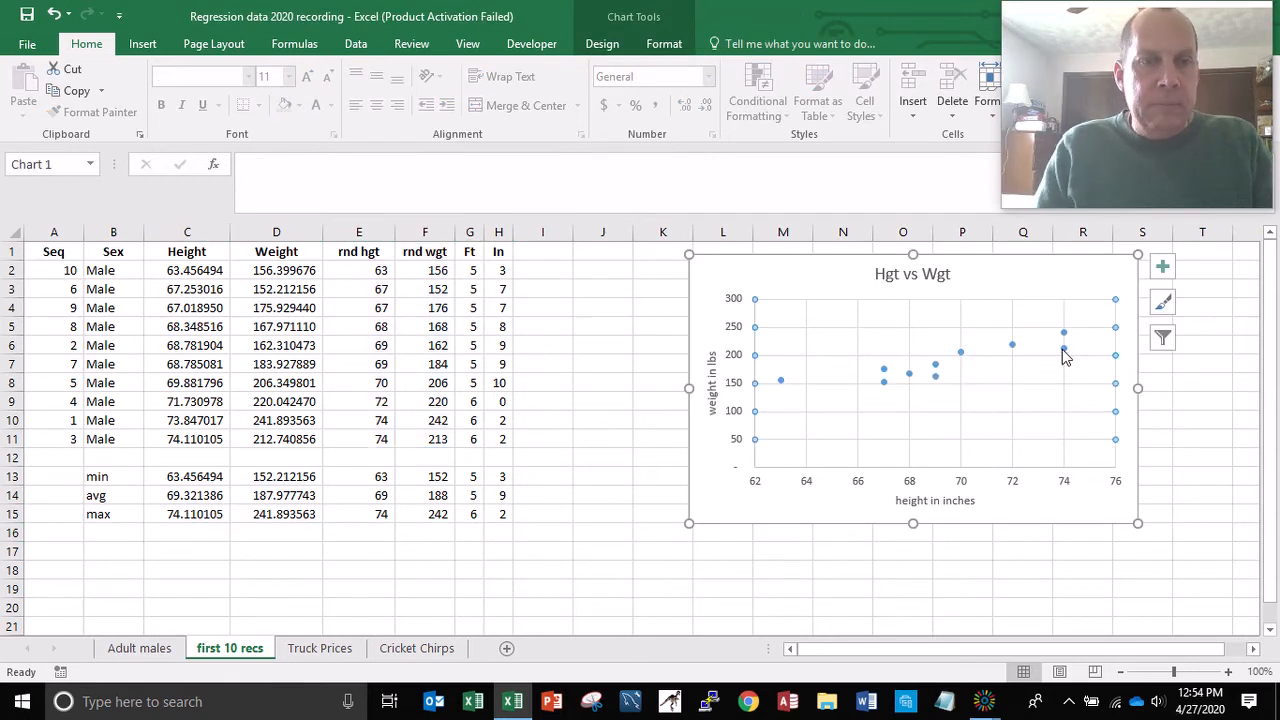
click(103, 532)
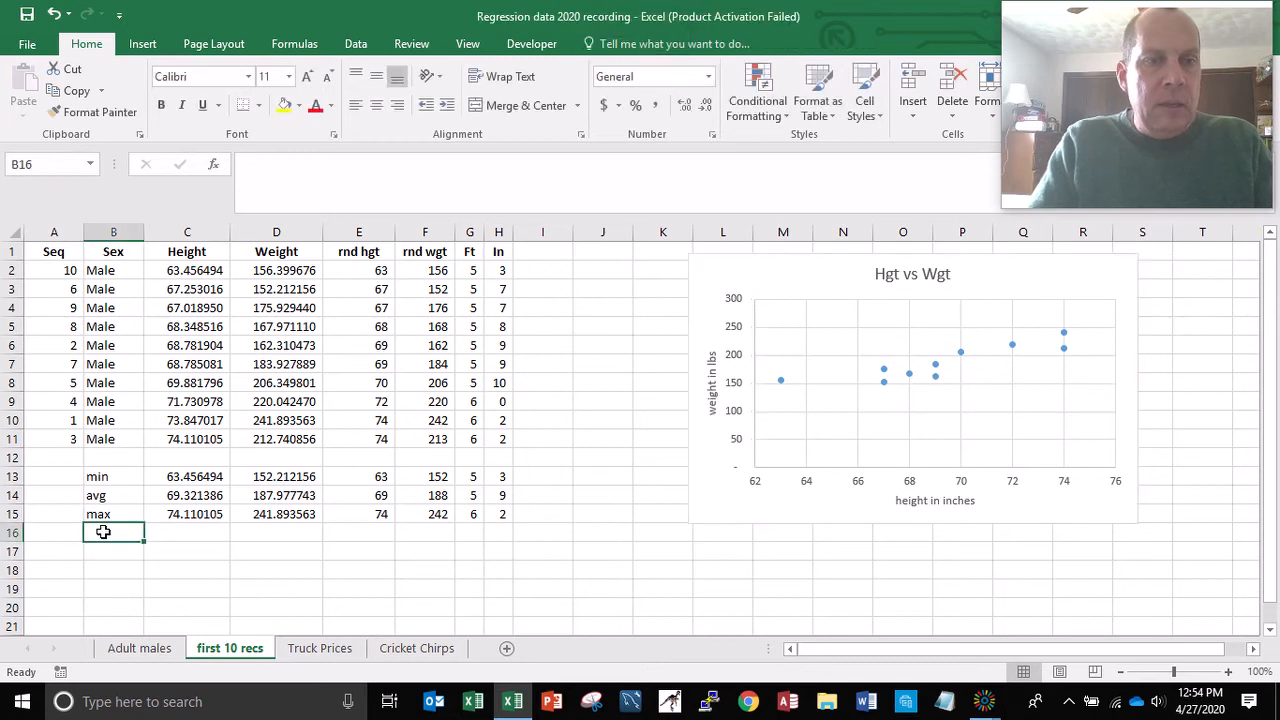
text(ols pred)
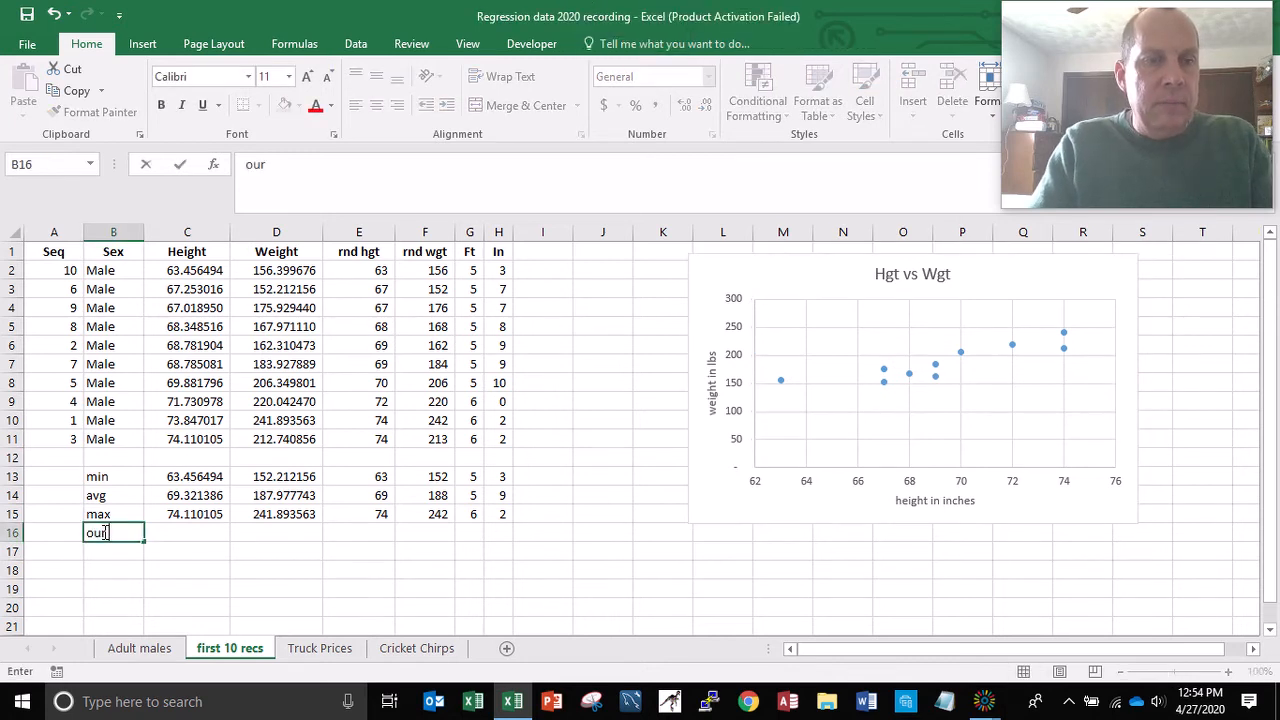
key(Tab)
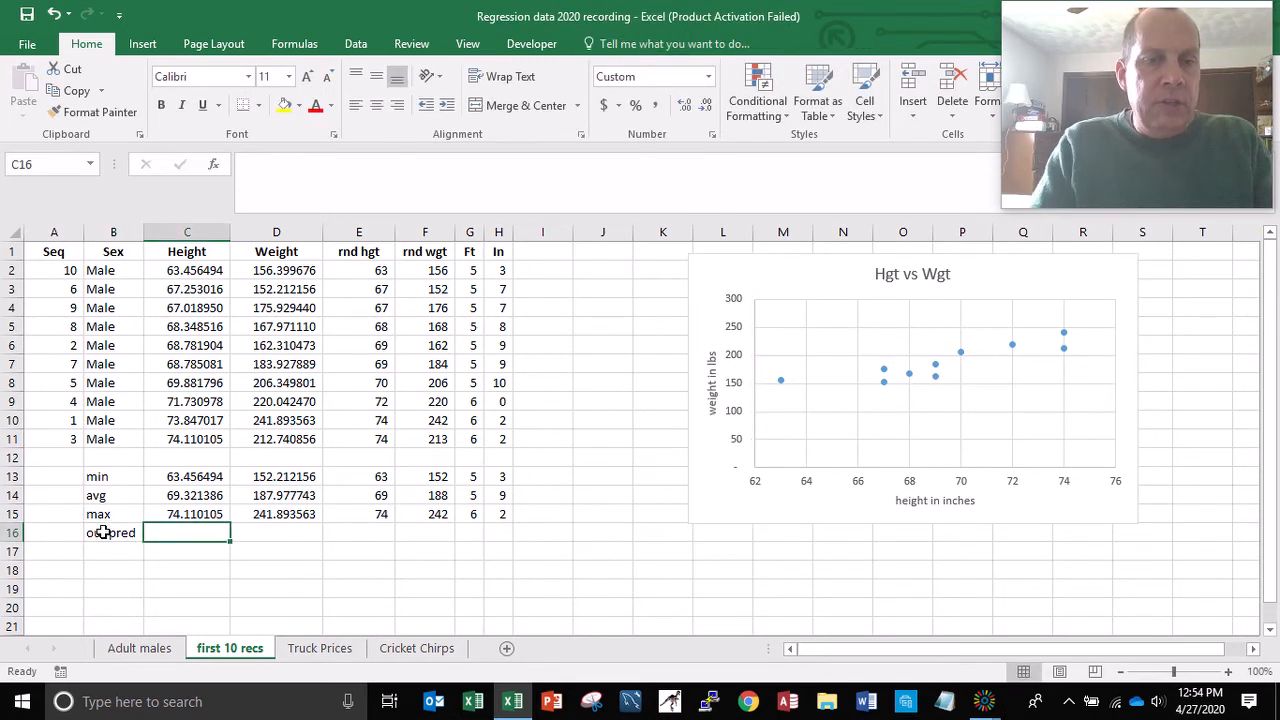
text(y=mx+b)
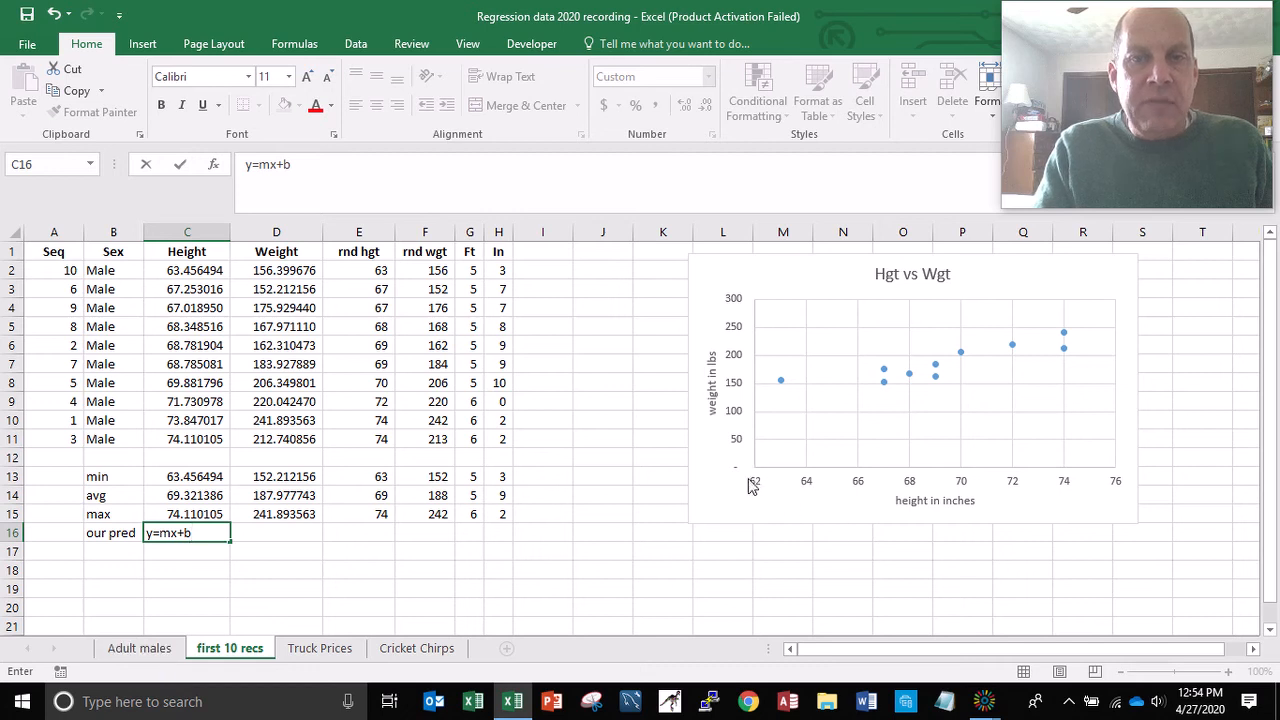
key(Return)
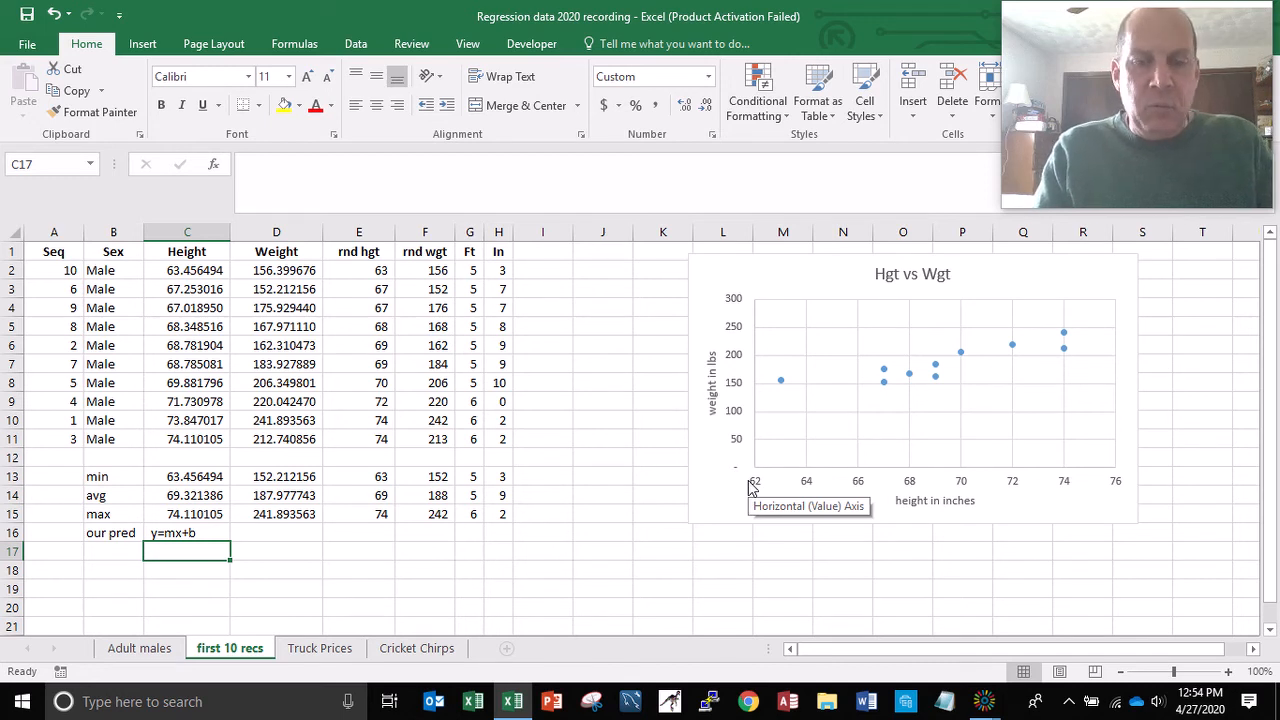
Step: Enter the point labels x1, y1, x2 and y2 down cells C17 to C20
text(x1)
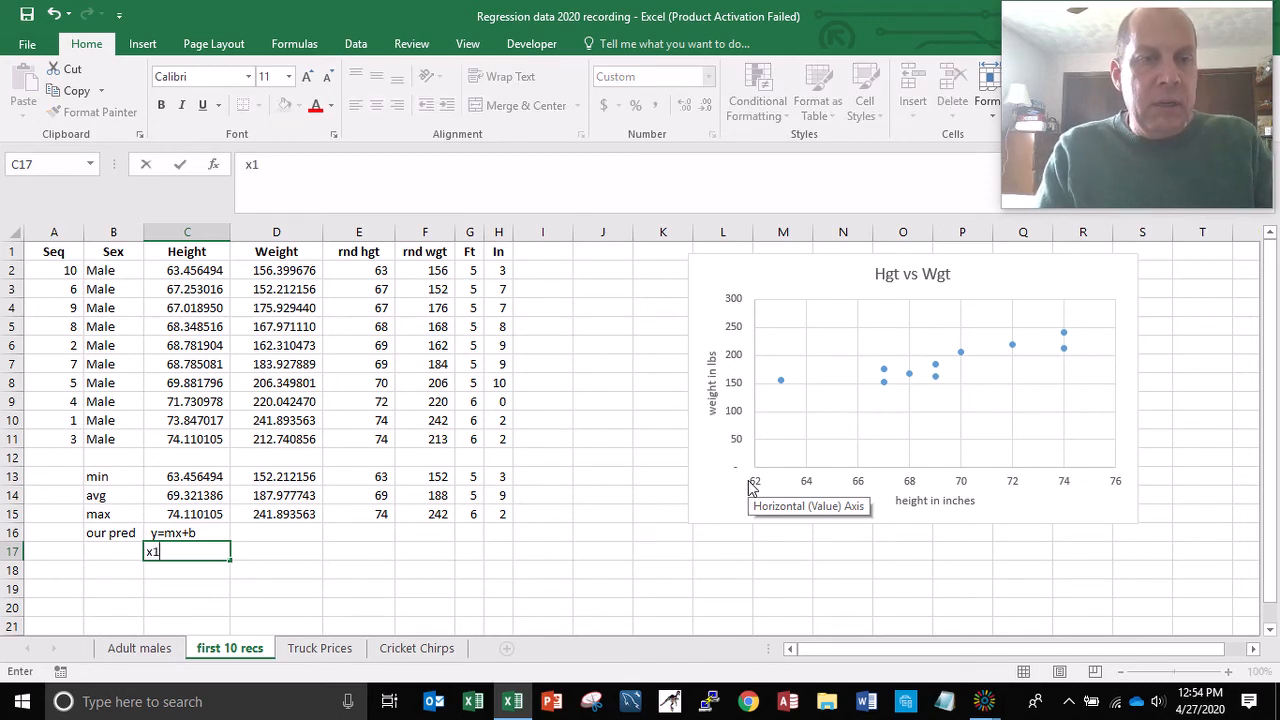
key(Return)
text(y1)
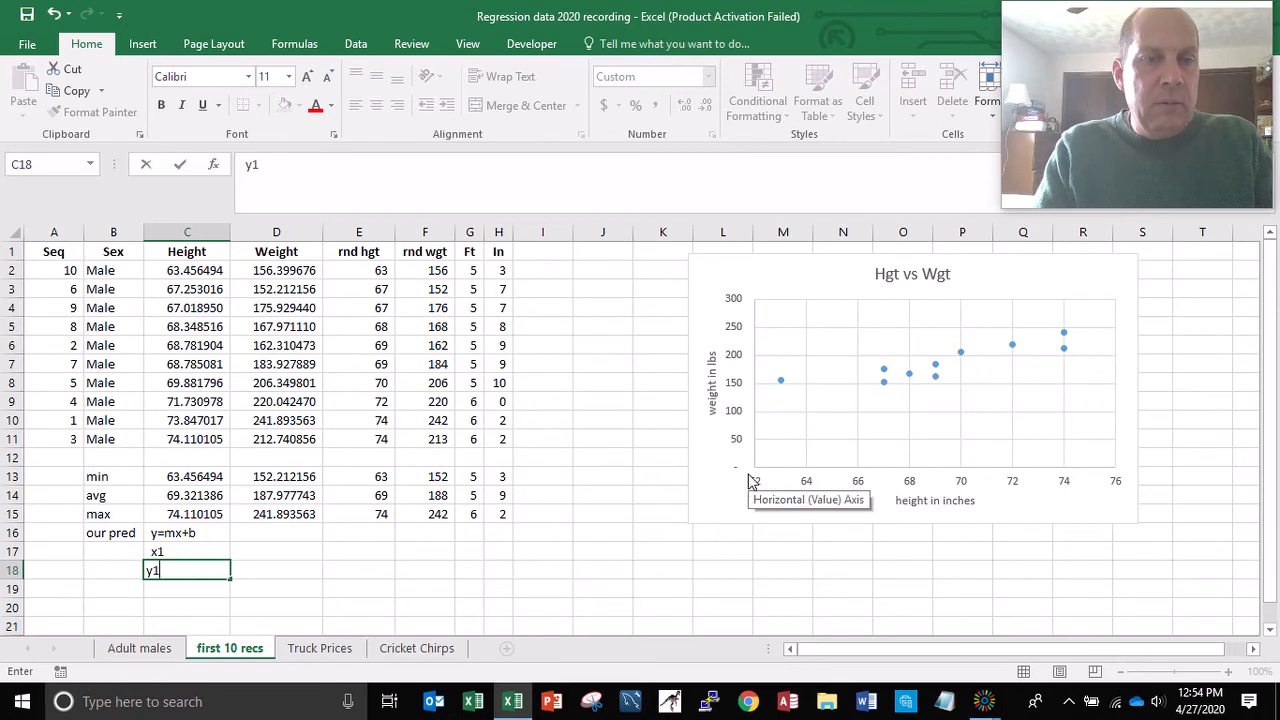
key(Return)
text(x2)
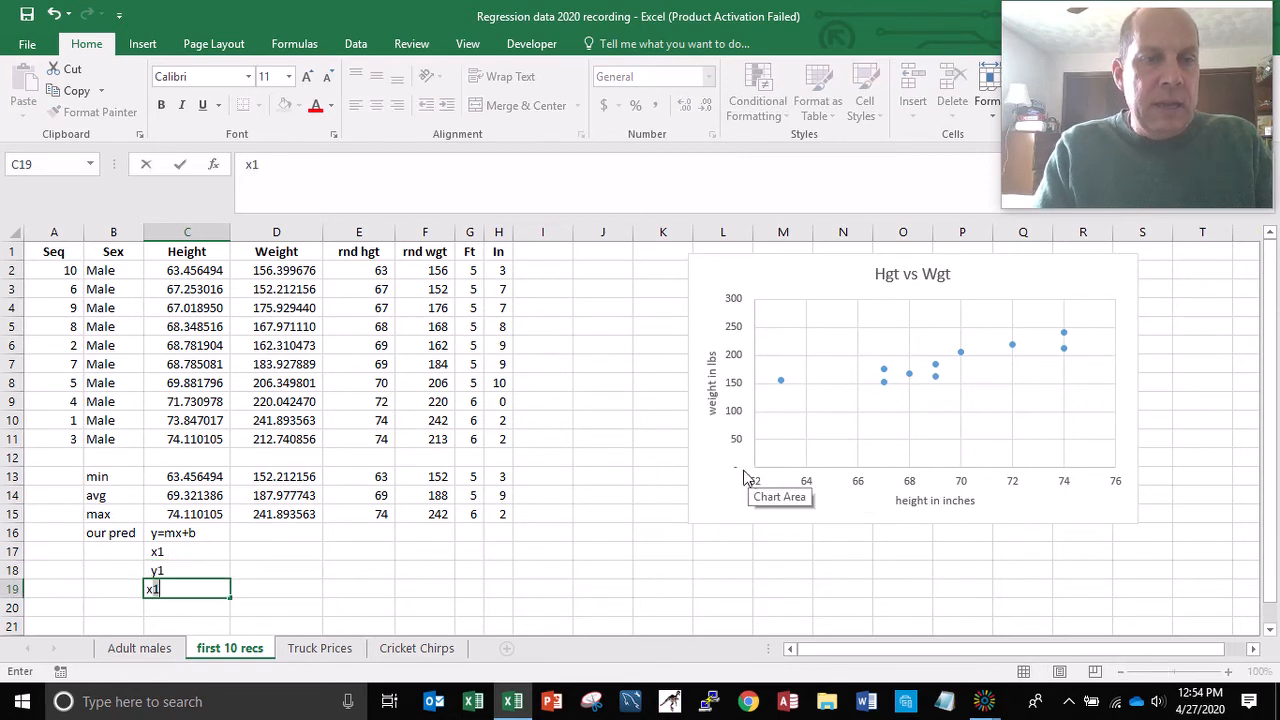
key(Return)
text(y2)
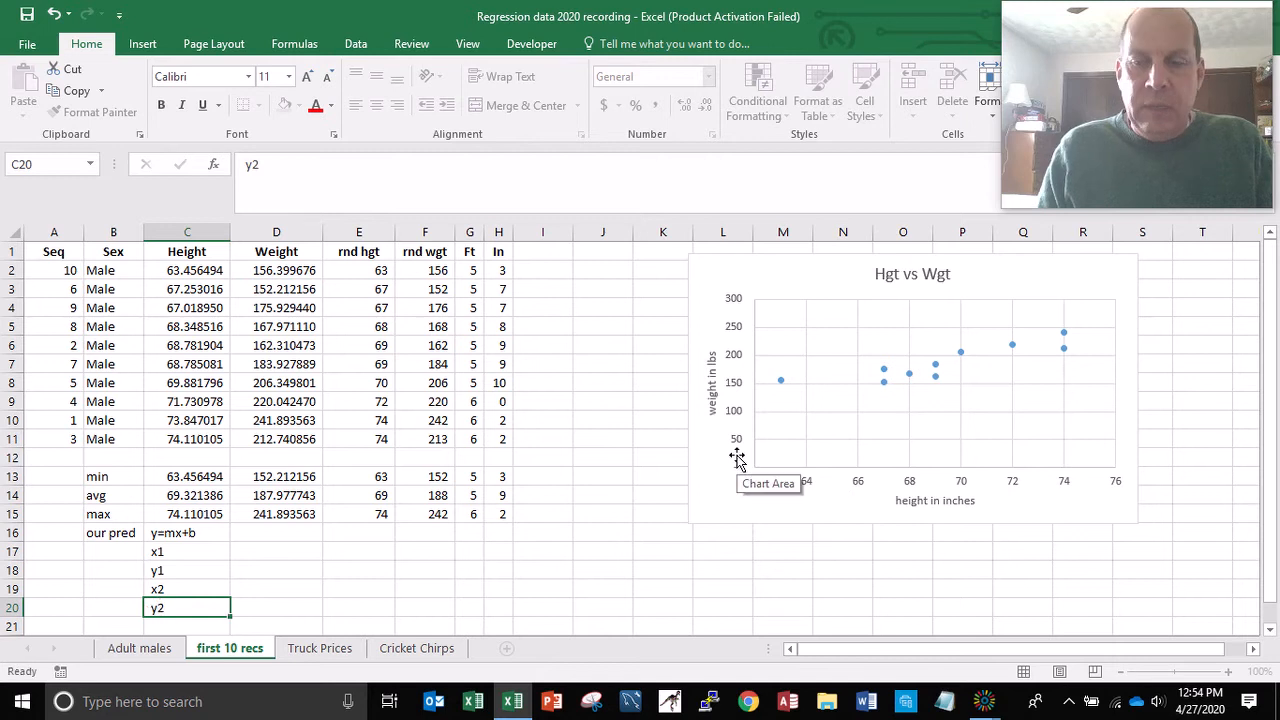
Step: Enter the first point's coordinates beside its labels: 63 for x1 in D17 and 156 for y1 in D18
key(Tab)
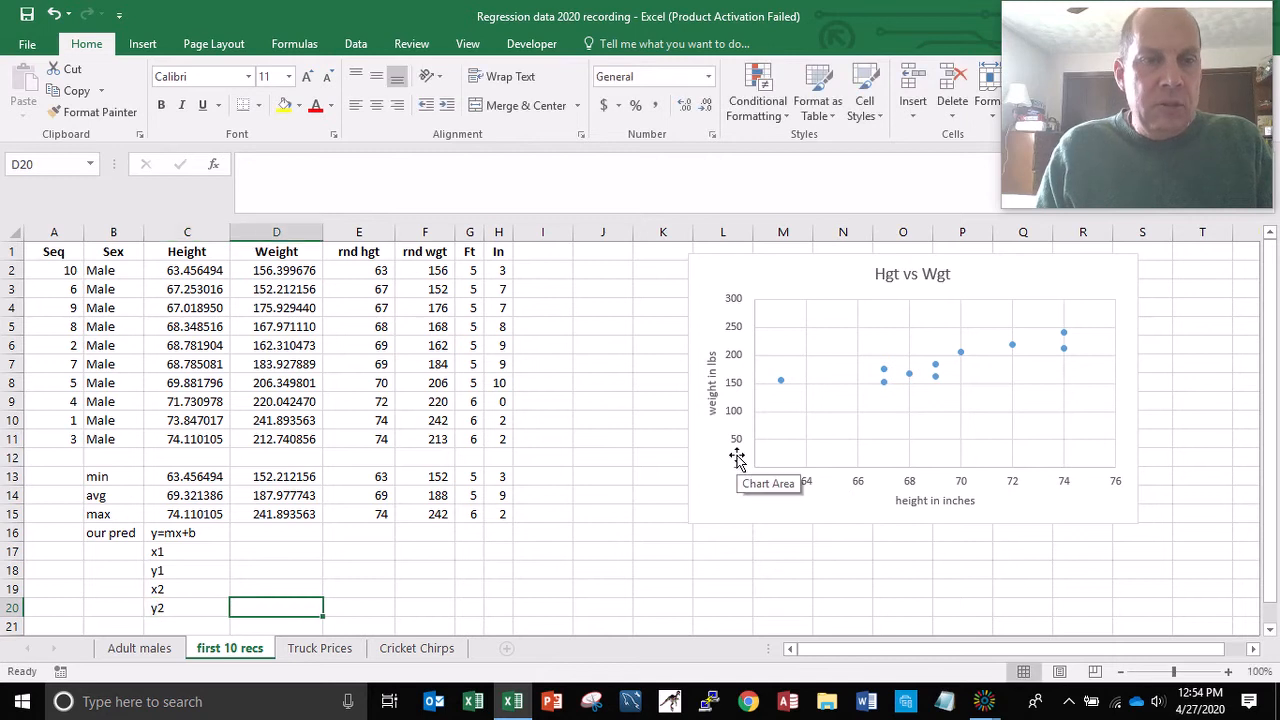
key(Up)
key(Up)
key(Up)
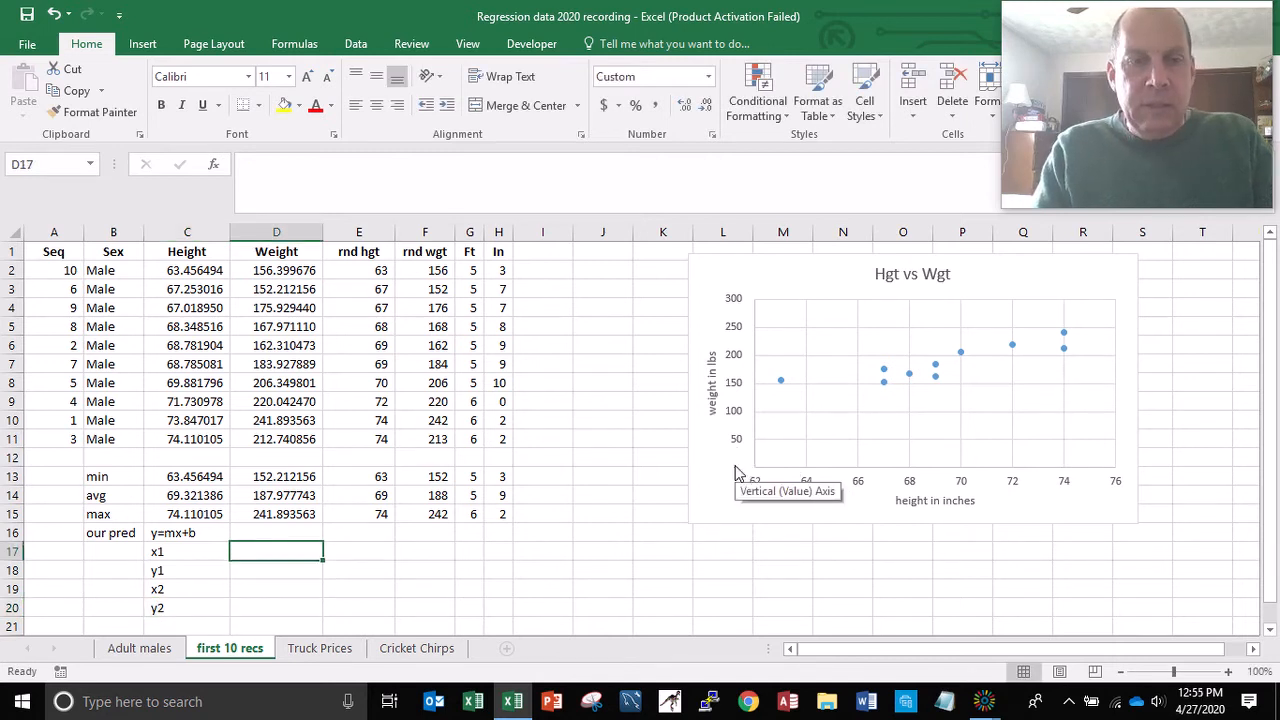
text(63)
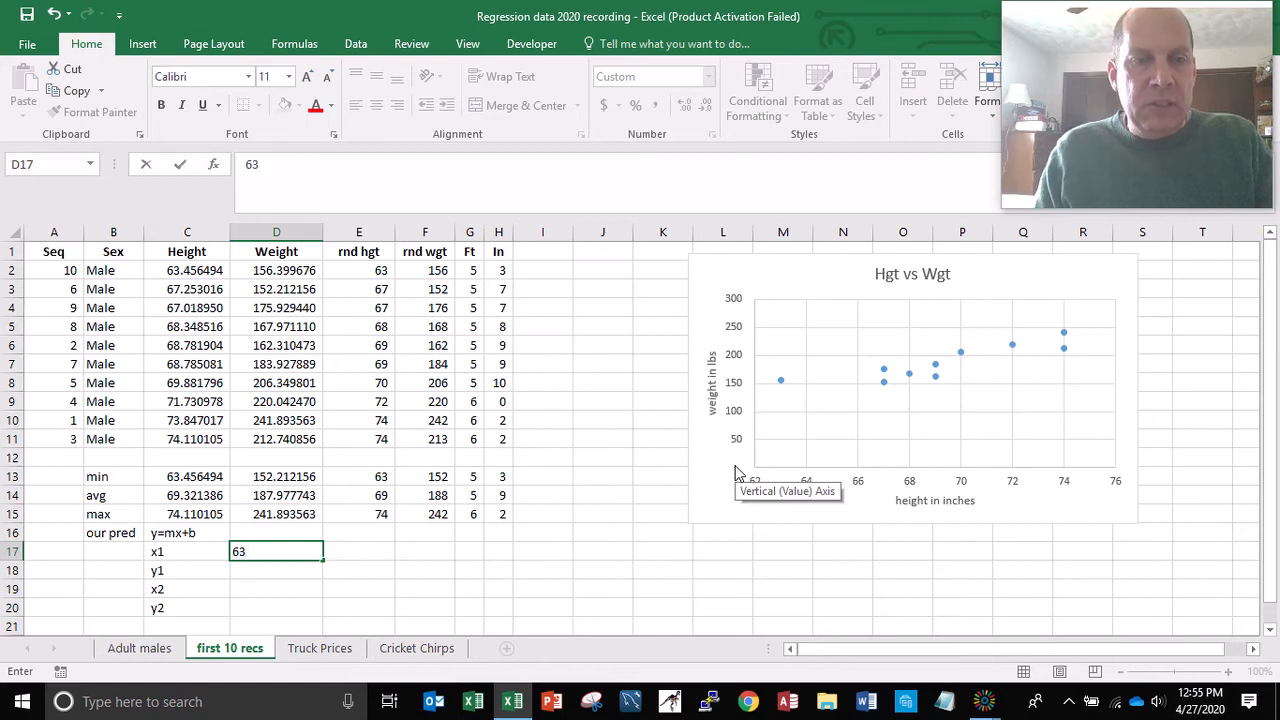
key(Return)
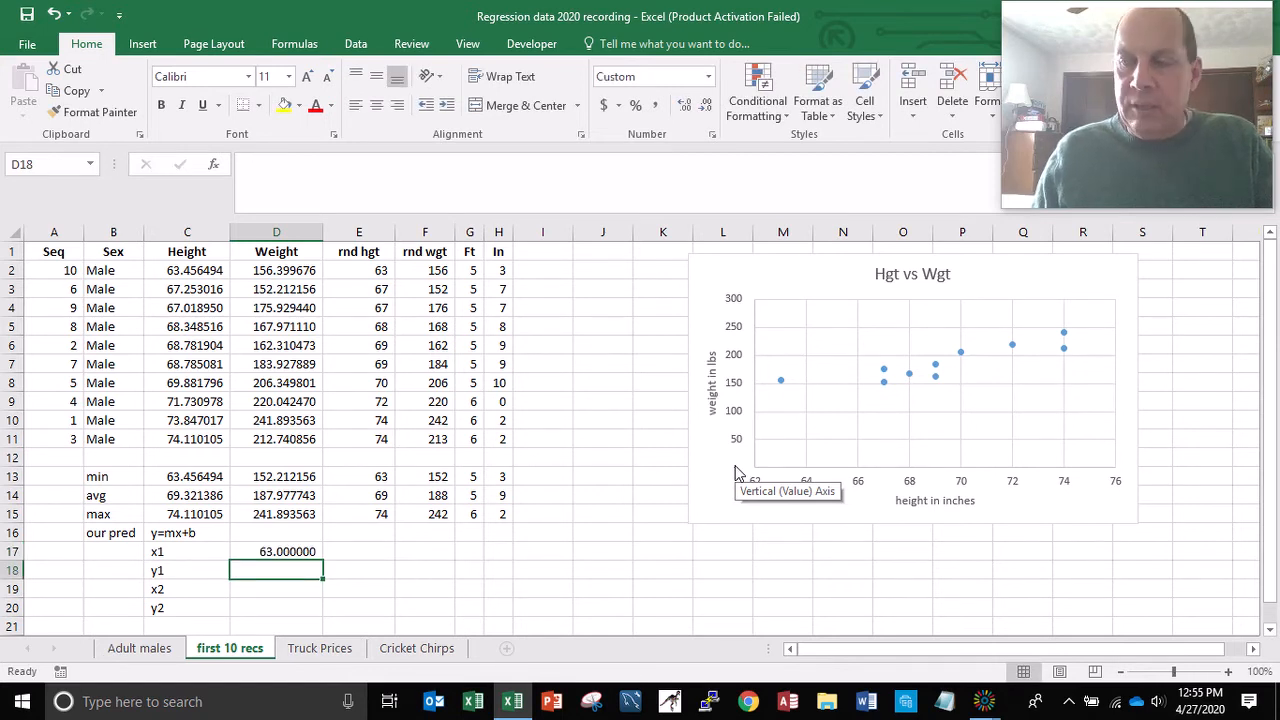
text(156)
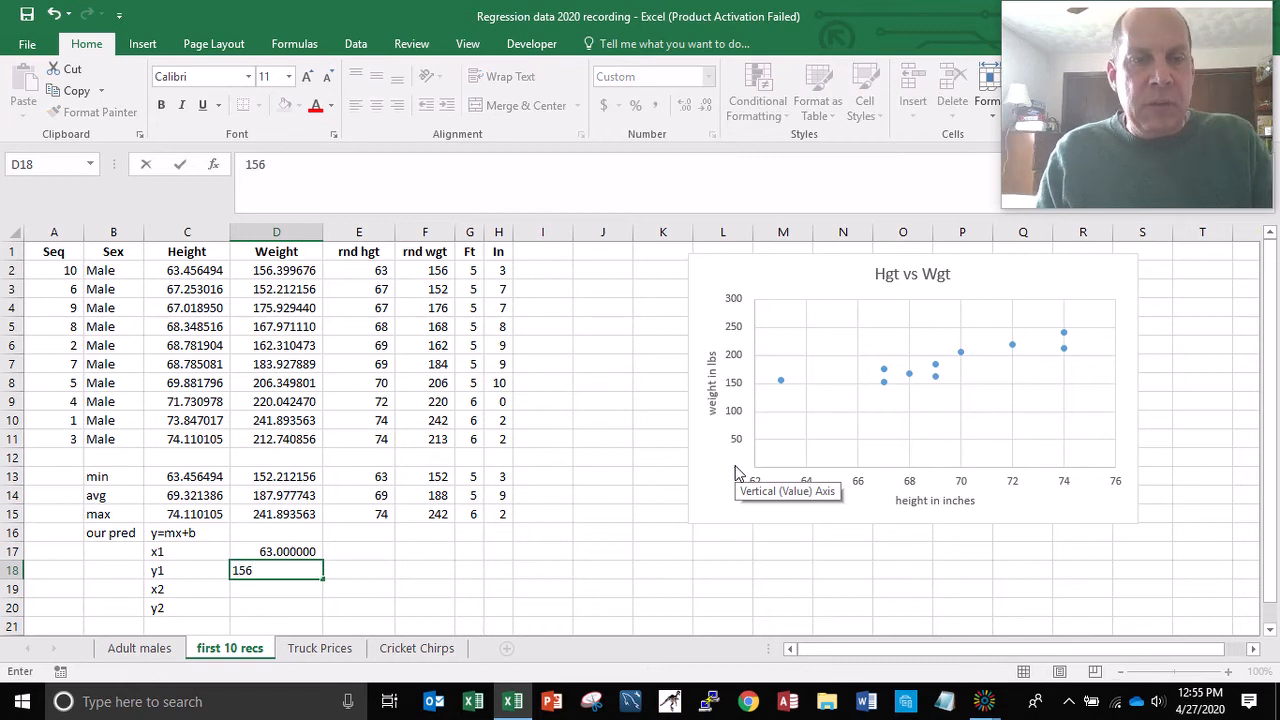
key(Return)
Step: Format the coordinate cells D17 to D20 to show whole numbers without decimal places
key(Up)
key(Up)
key(shift+Down)
key(shift+Down)
key(shift+Down)
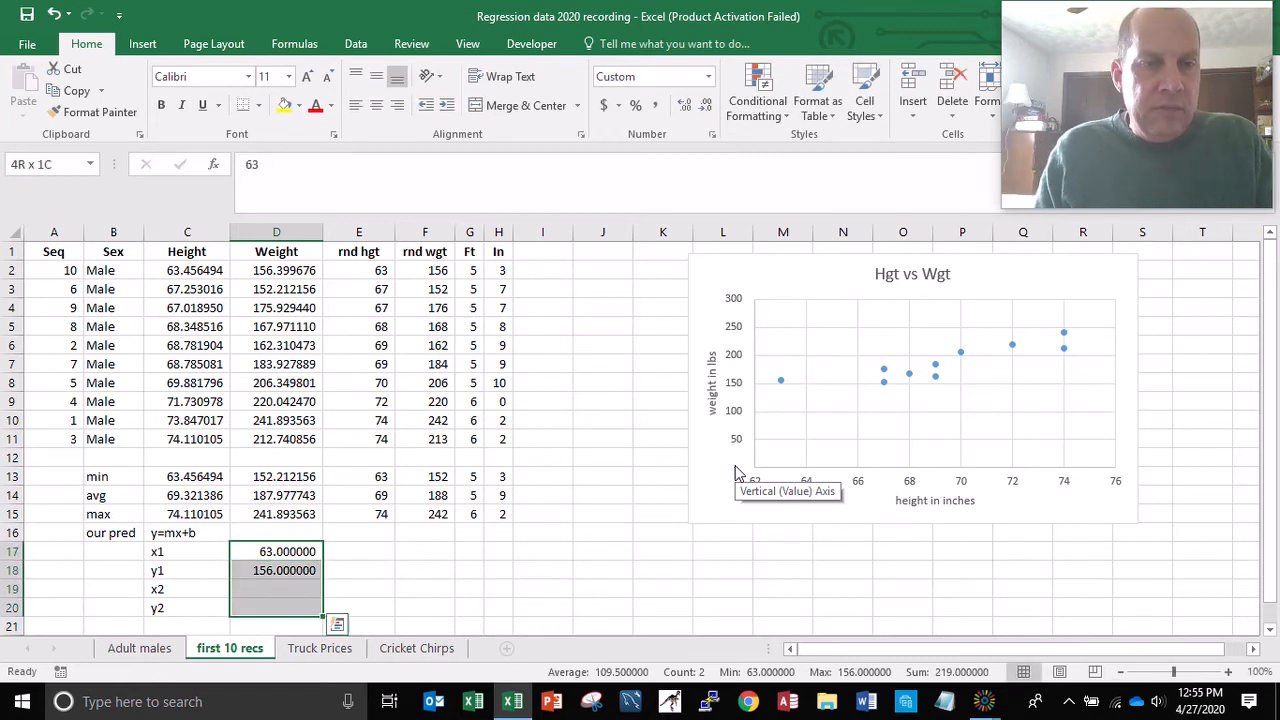
click(655, 107)
click(706, 106)
click(706, 106)
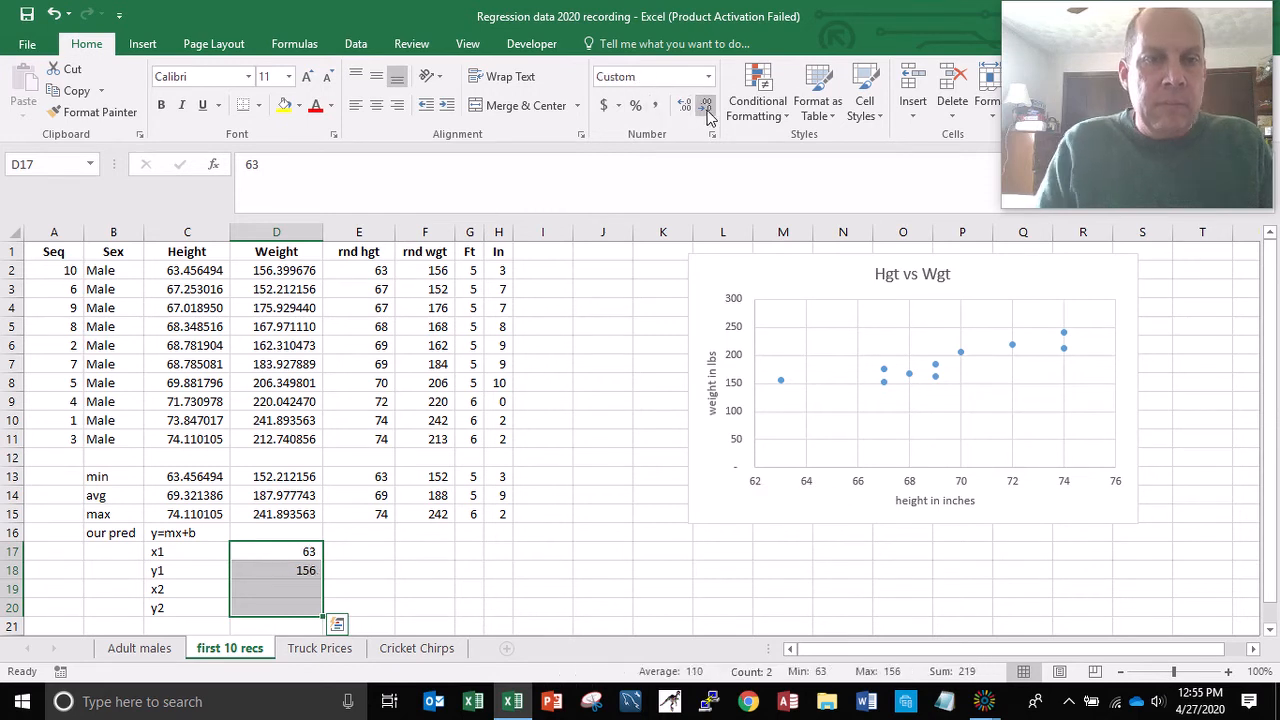
Step: Enter the second point's coordinates: 74 for x2 in D19 and 213 for y2 in D20
key(Down)
key(Down)
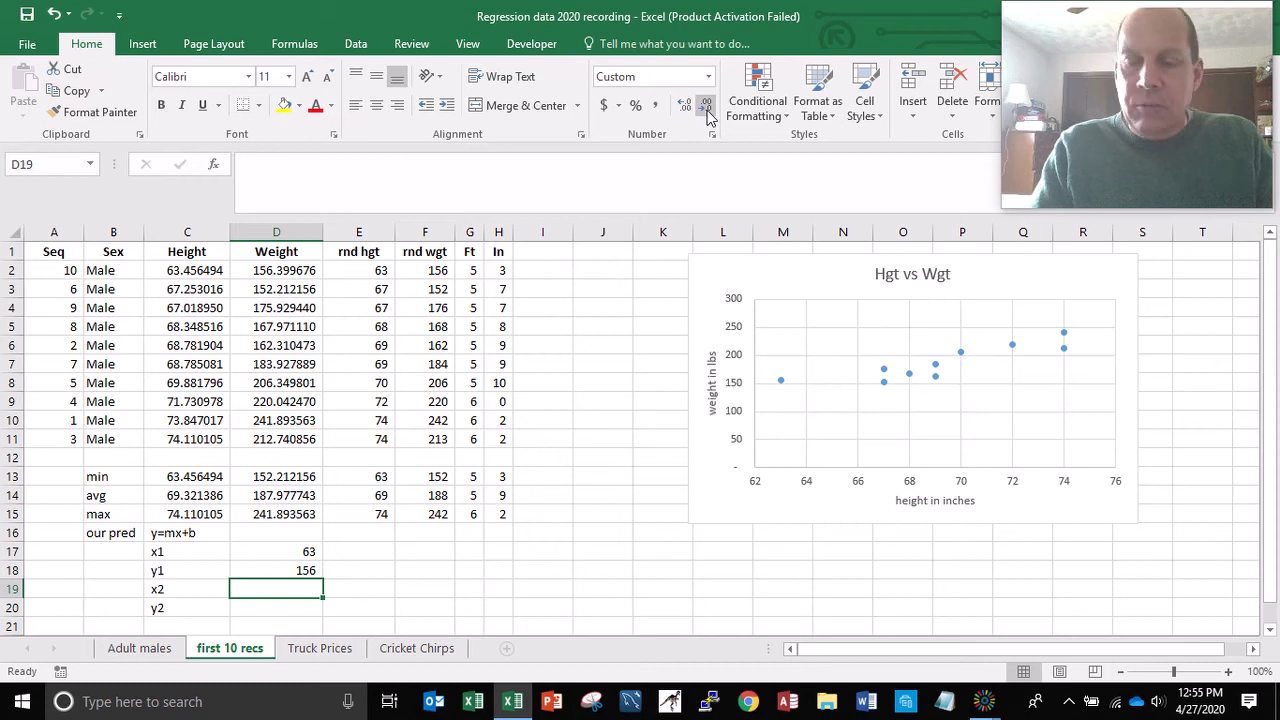
text(74)
key(Return)
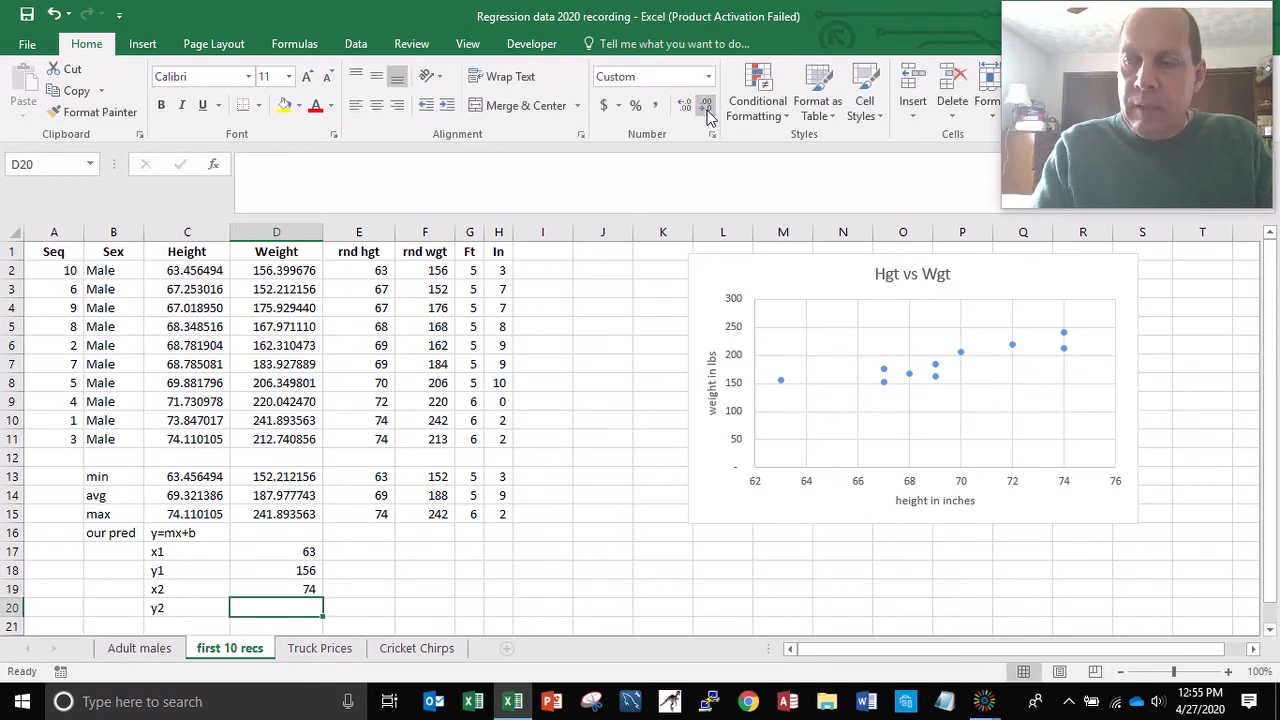
text(213)
key(Tab)
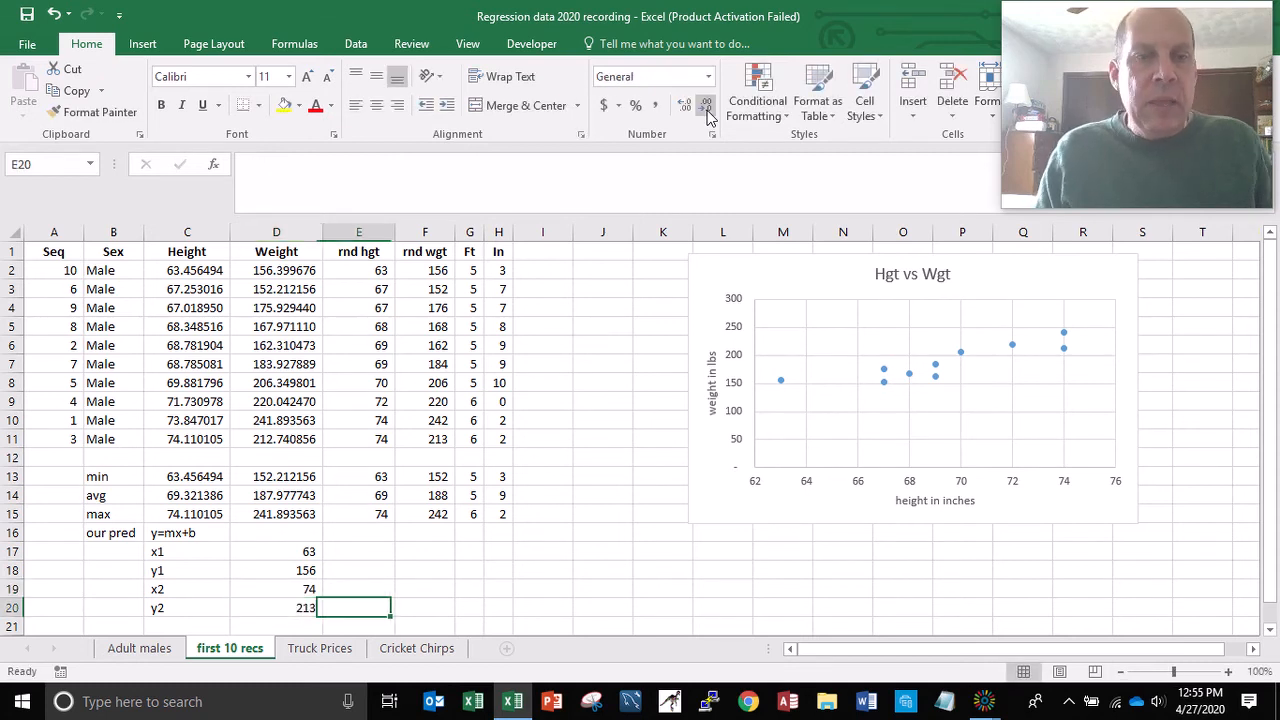
key(Left)
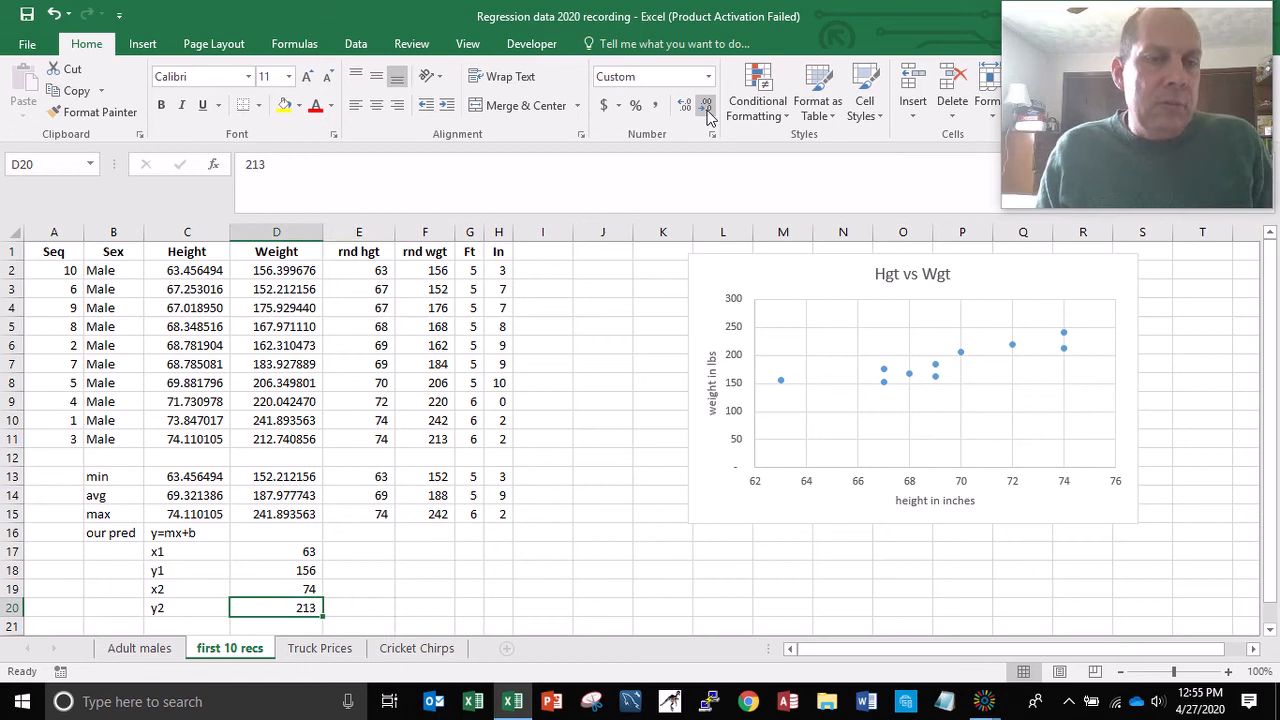
key(Up)
key(Up)
key(Up)
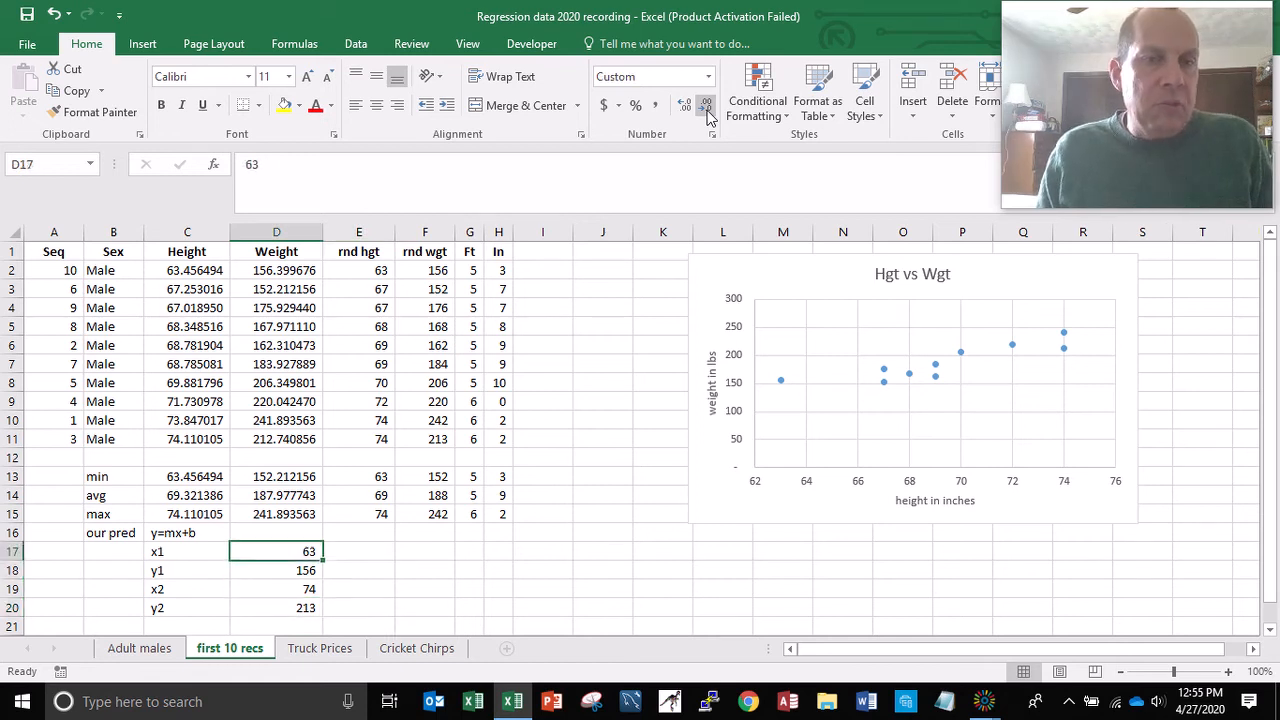
click(380, 270)
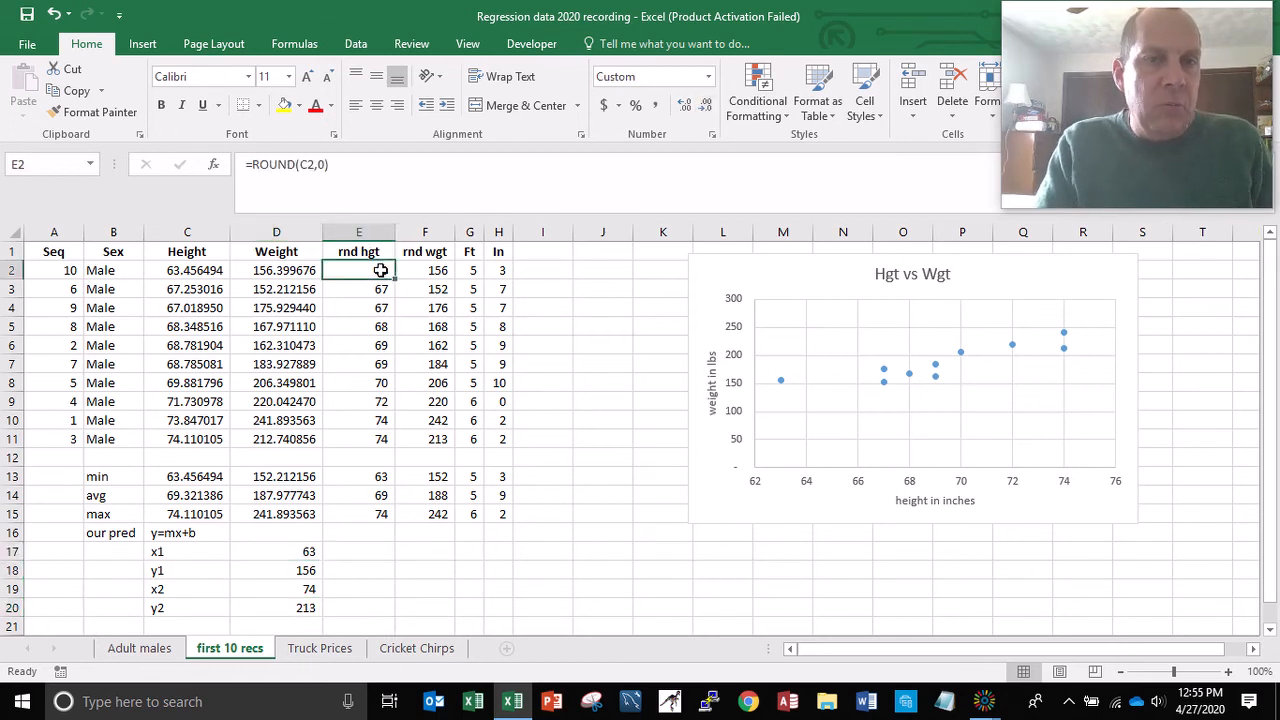
click(298, 552)
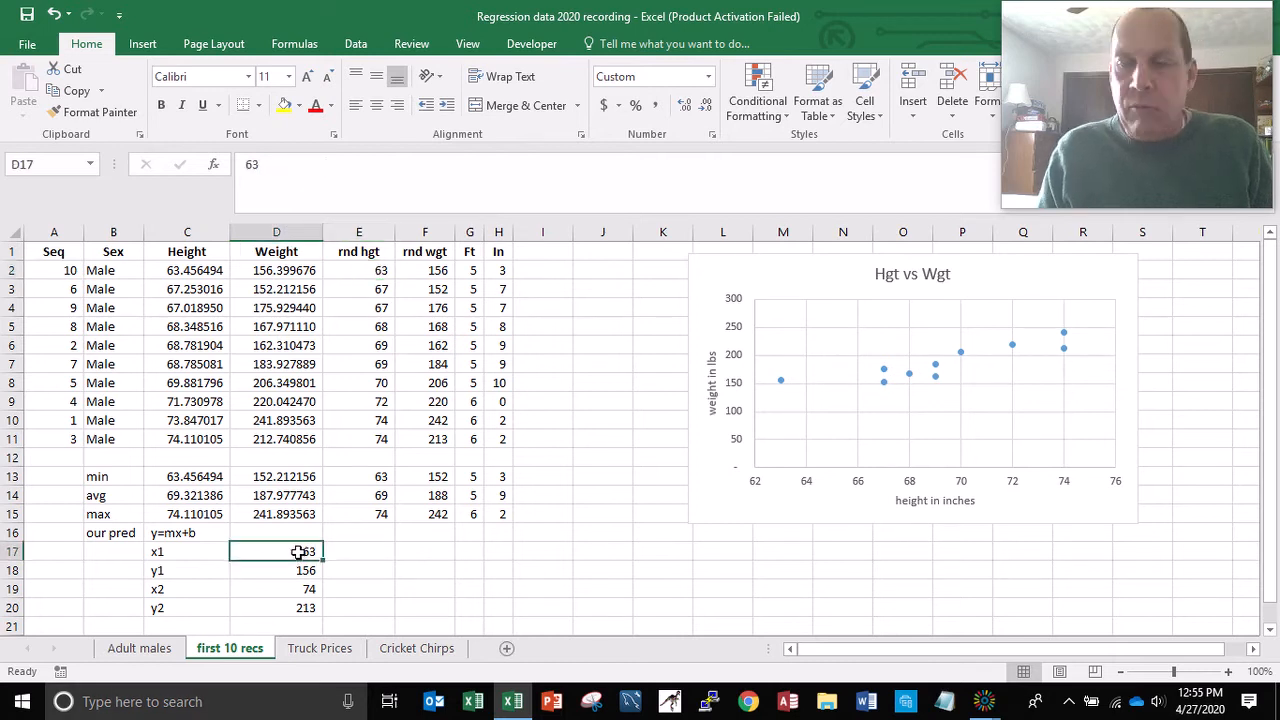
Step: Add the labels "rise" in C21 and "run" in C22 below the point coordinates
key(Down)
key(Down)
key(Down)
key(Down)
key(Left)
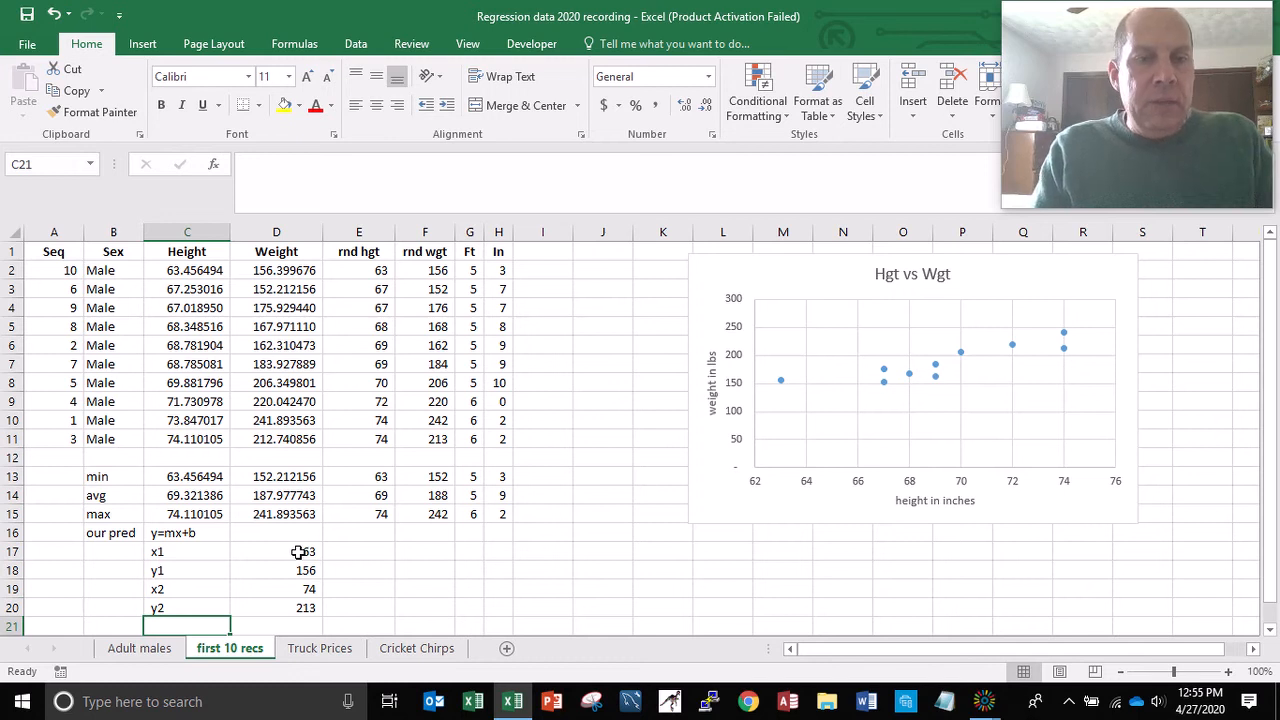
text(rise)
key(Return)
text(ru)
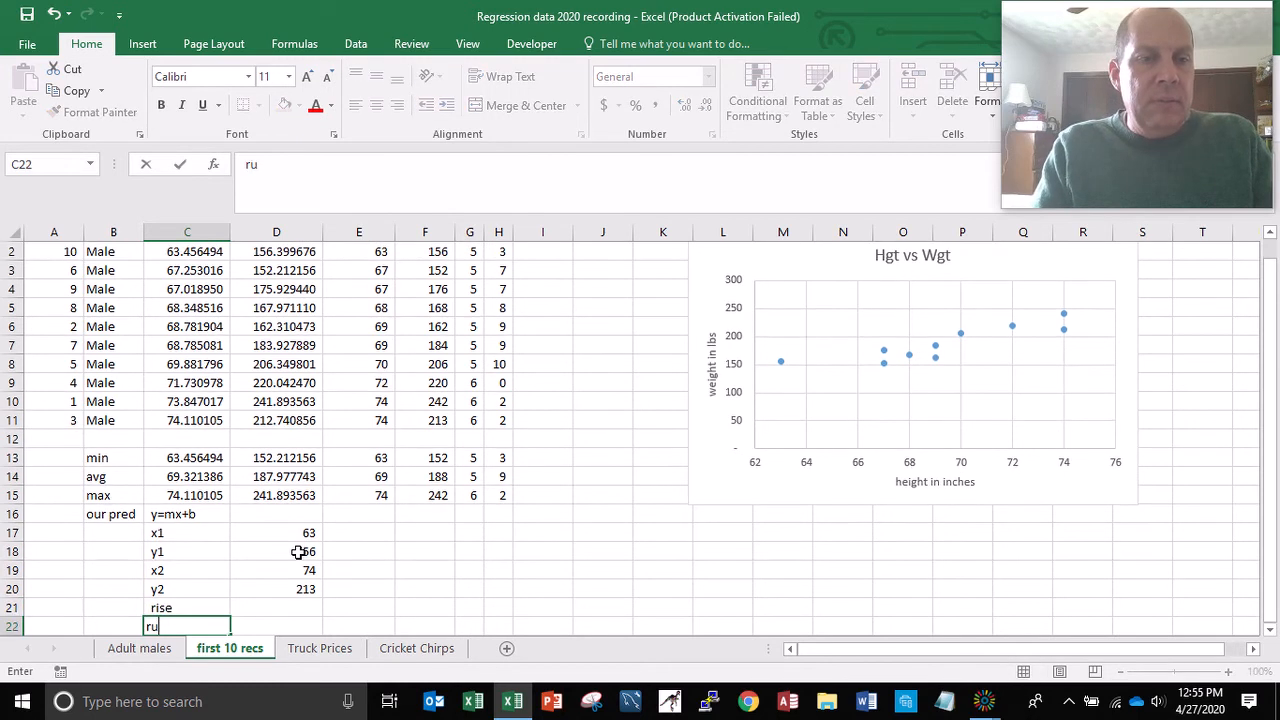
text(n)
key(Up)
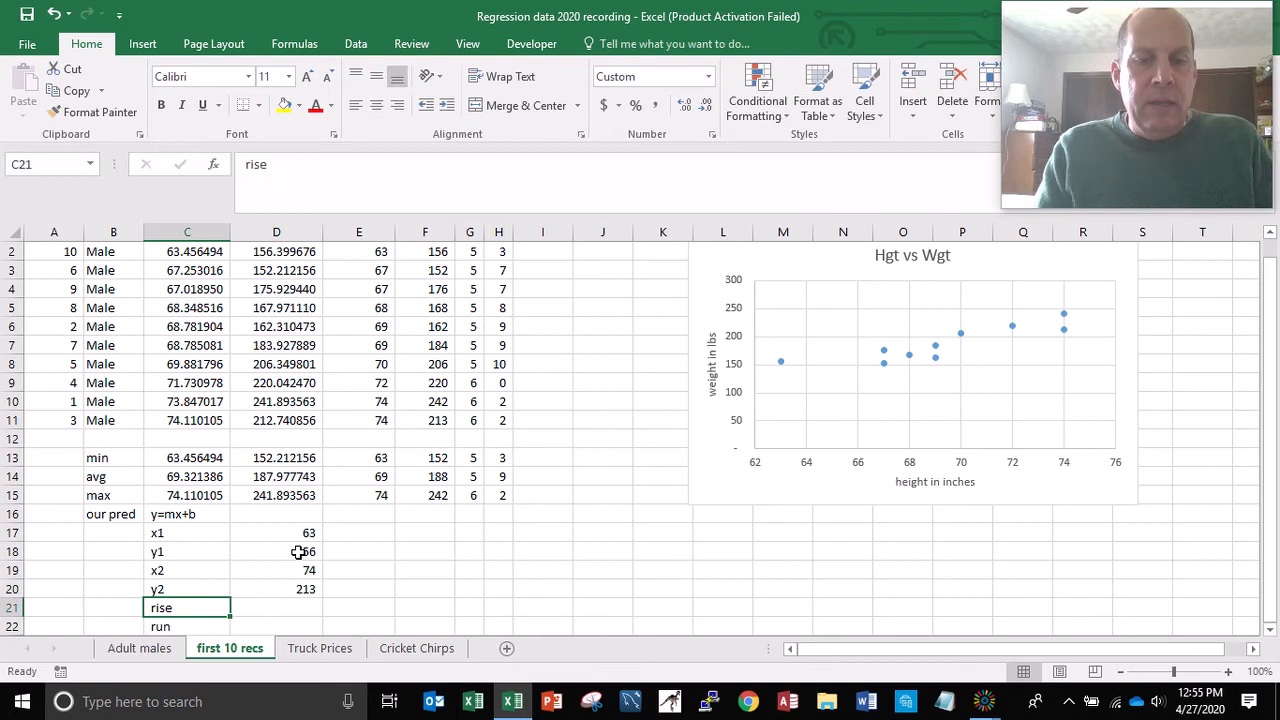
Step: Extend the rise label in C21 to read "rise (y2-y1)"
click(316, 162)
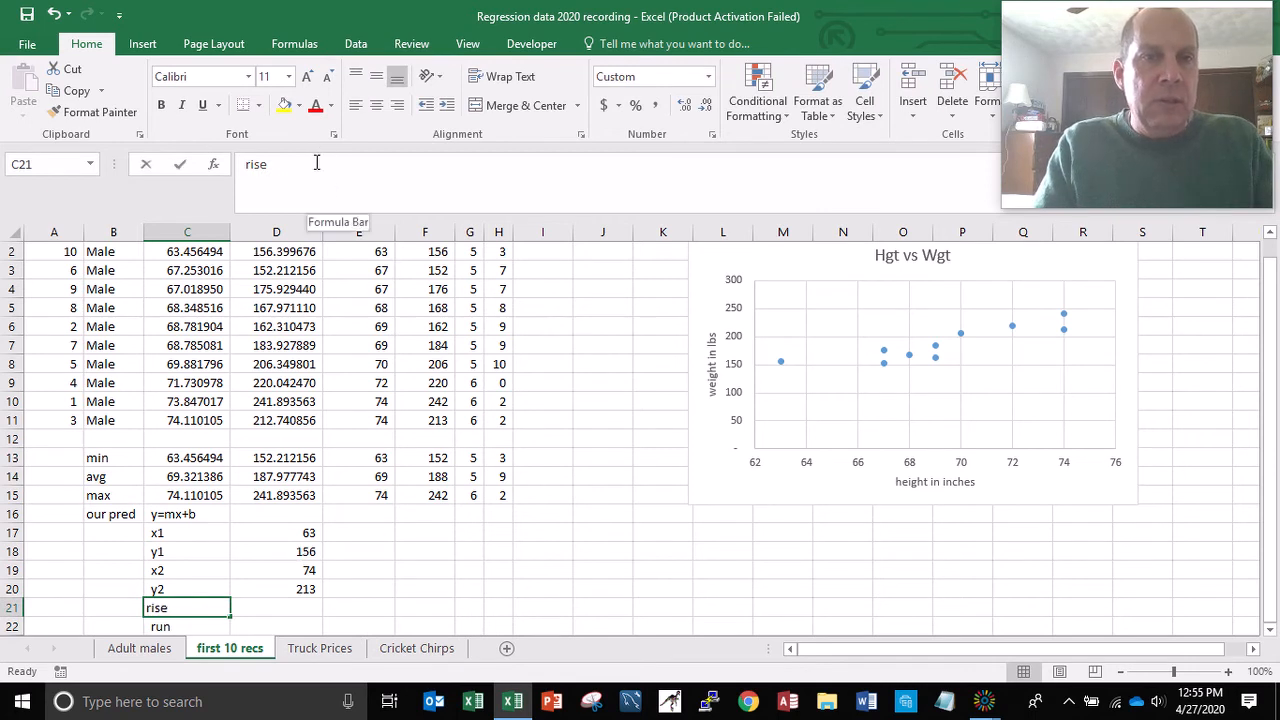
text(()
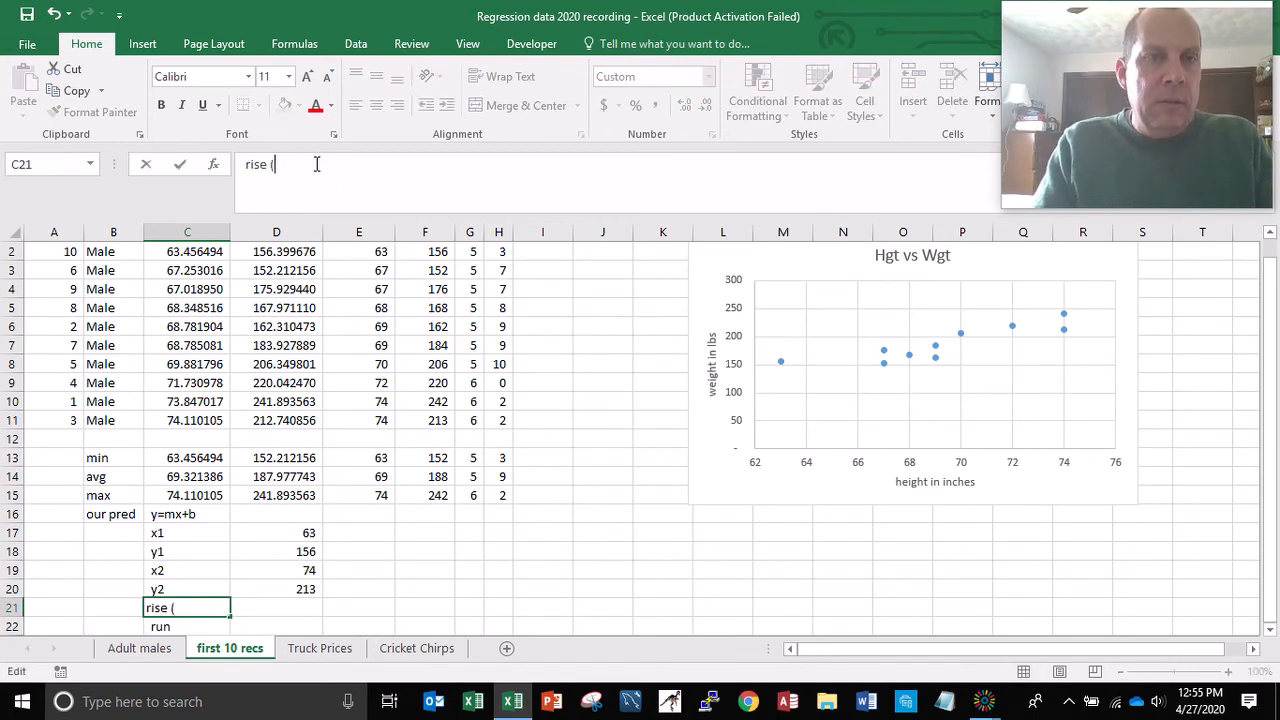
text(y2-y)
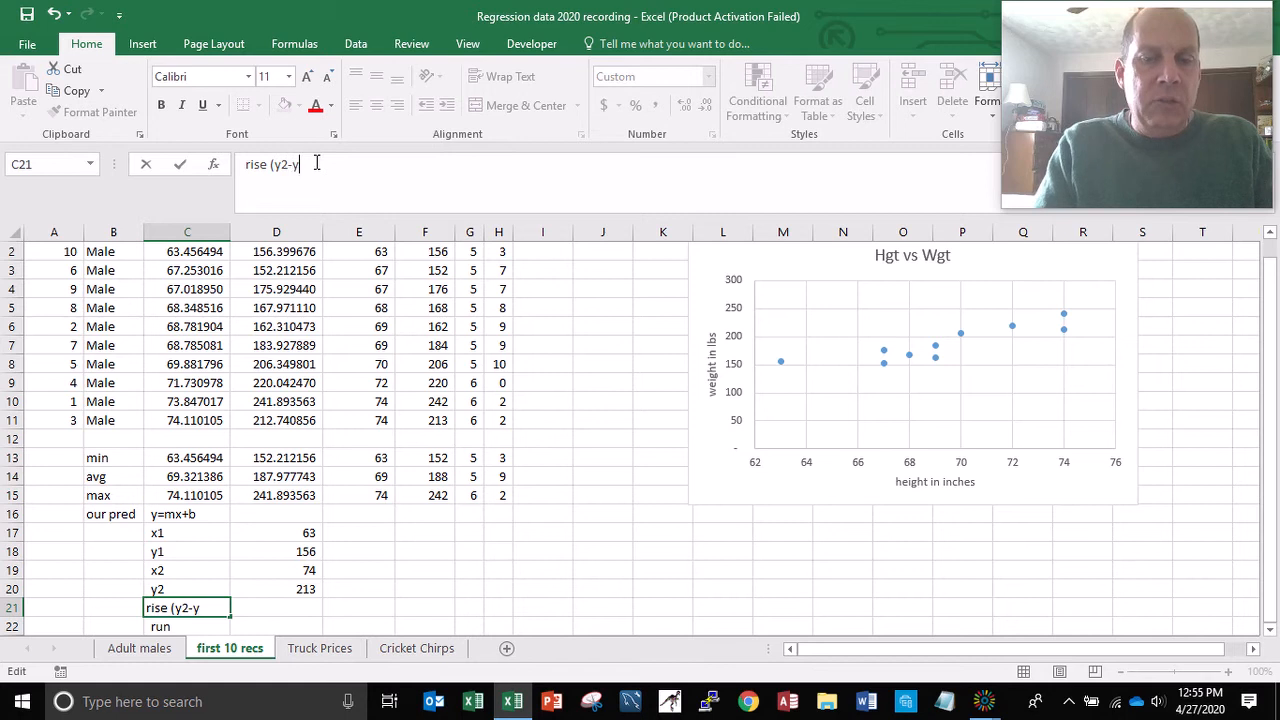
text(1))
key(Return)
Step: Extend the run label in C22 to read "run (x2-x1)"
click(310, 166)
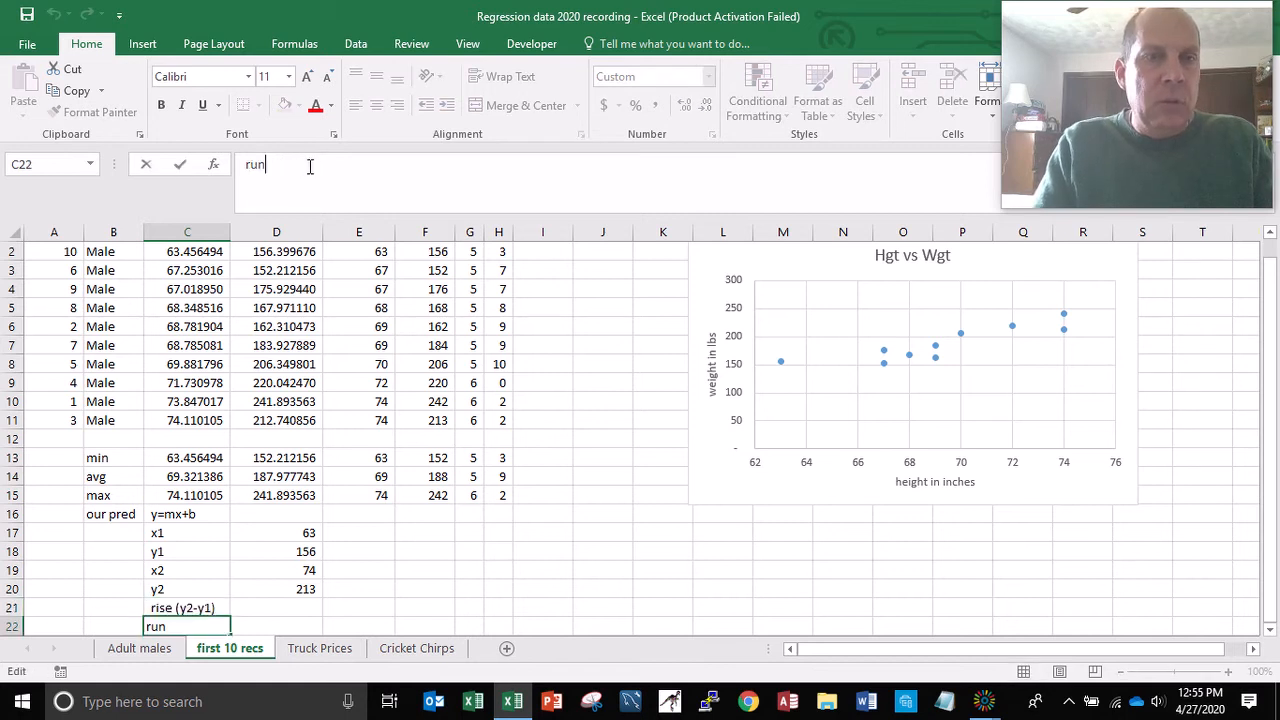
text((x2)
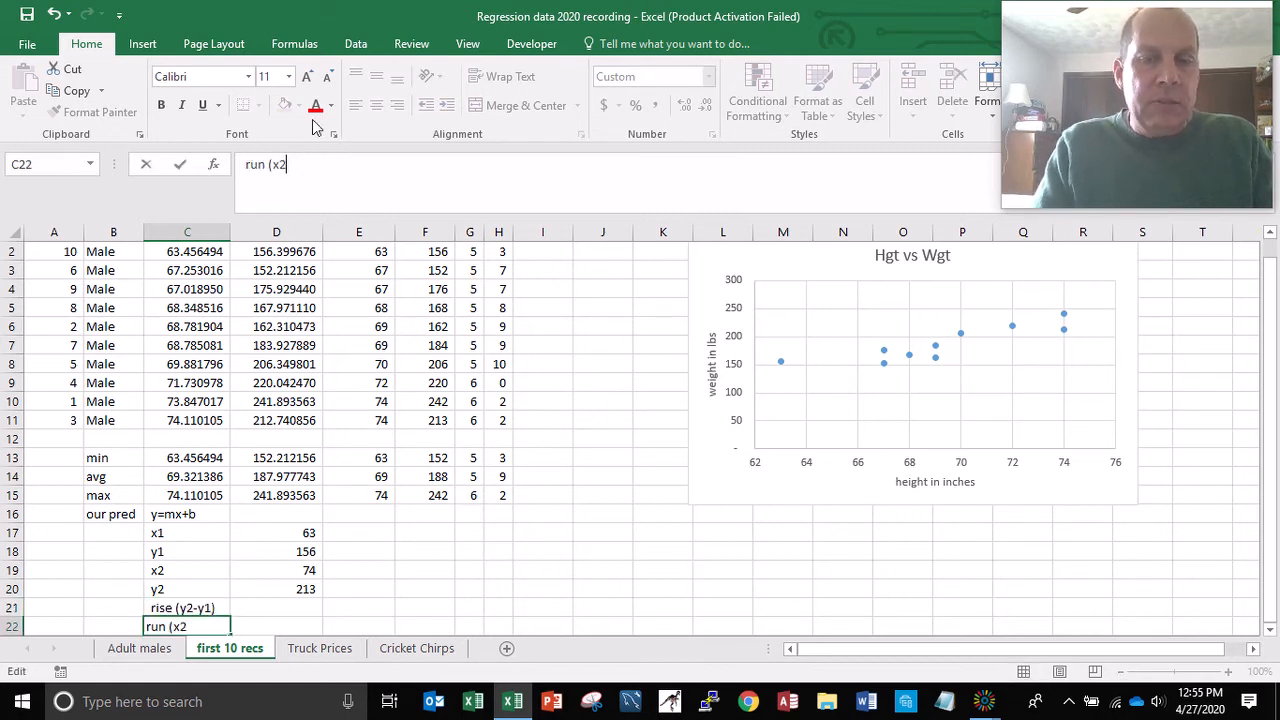
text(-x1)
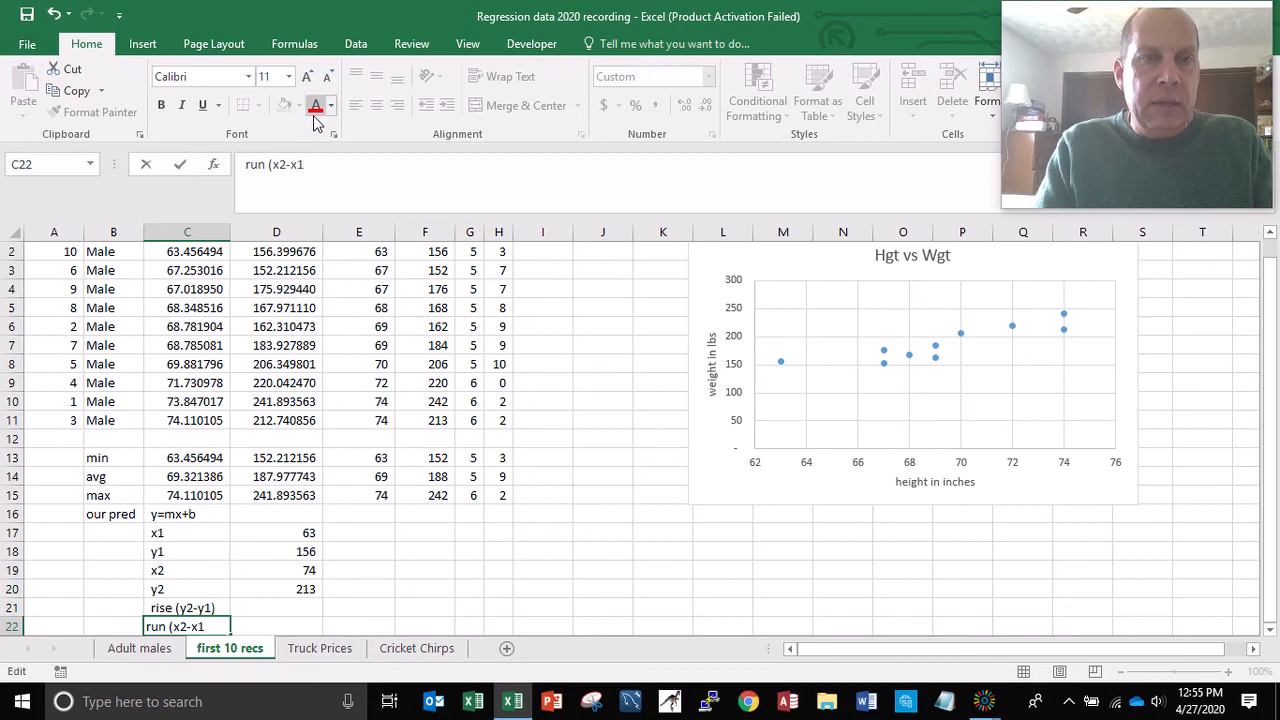
text())
key(Return)
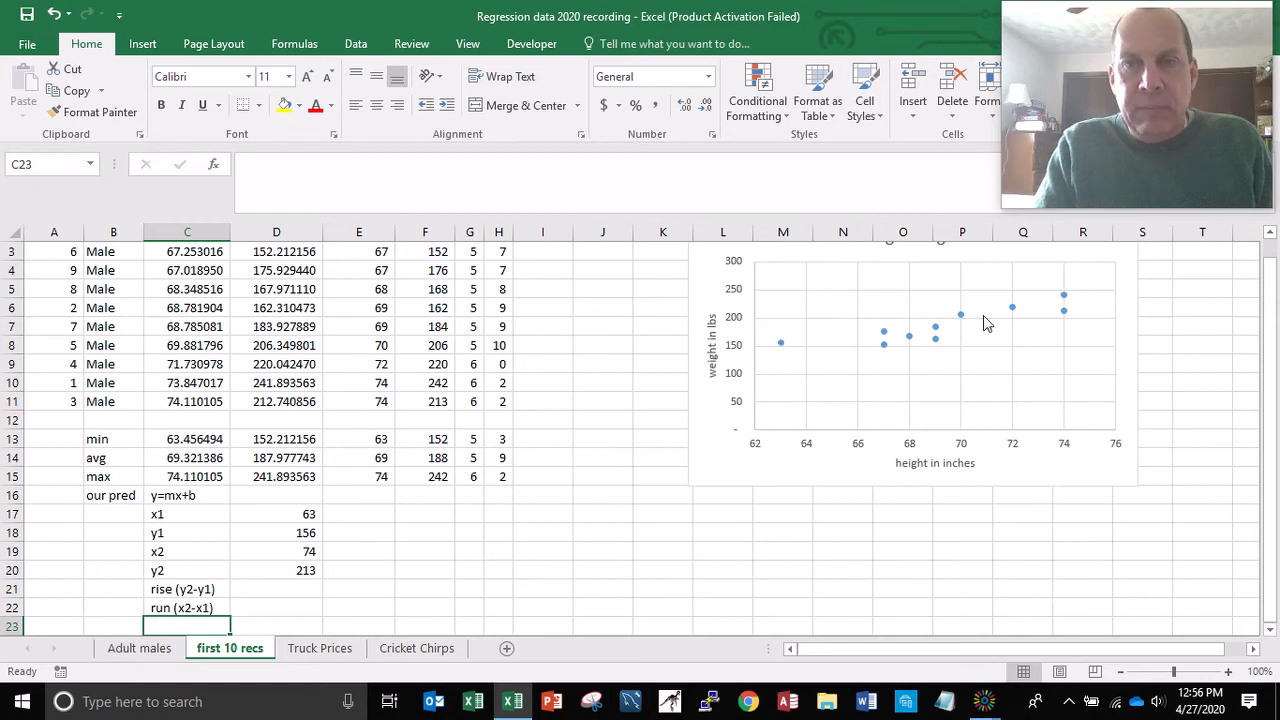
Step: Calculate the rise in D21 by subtracting y1 from y2 with the formula =D20-D18
mouse_move(1066, 318)
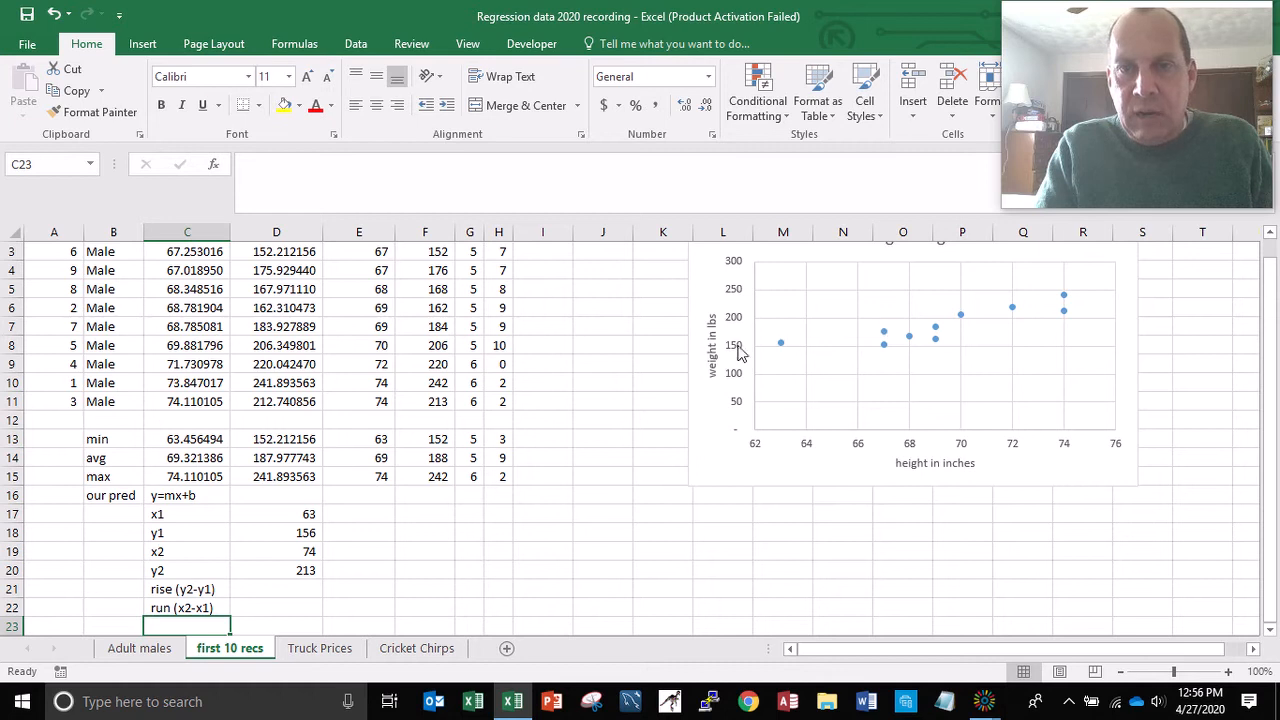
click(300, 586)
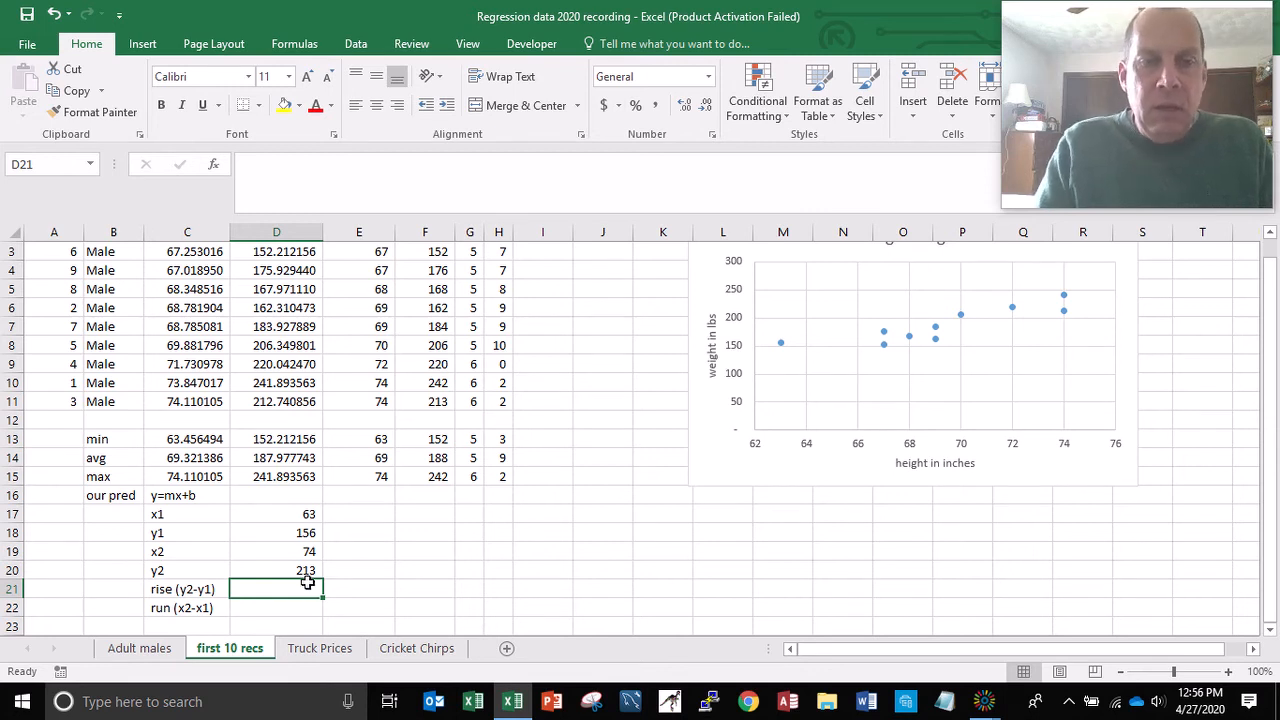
text(=)
key(Up)
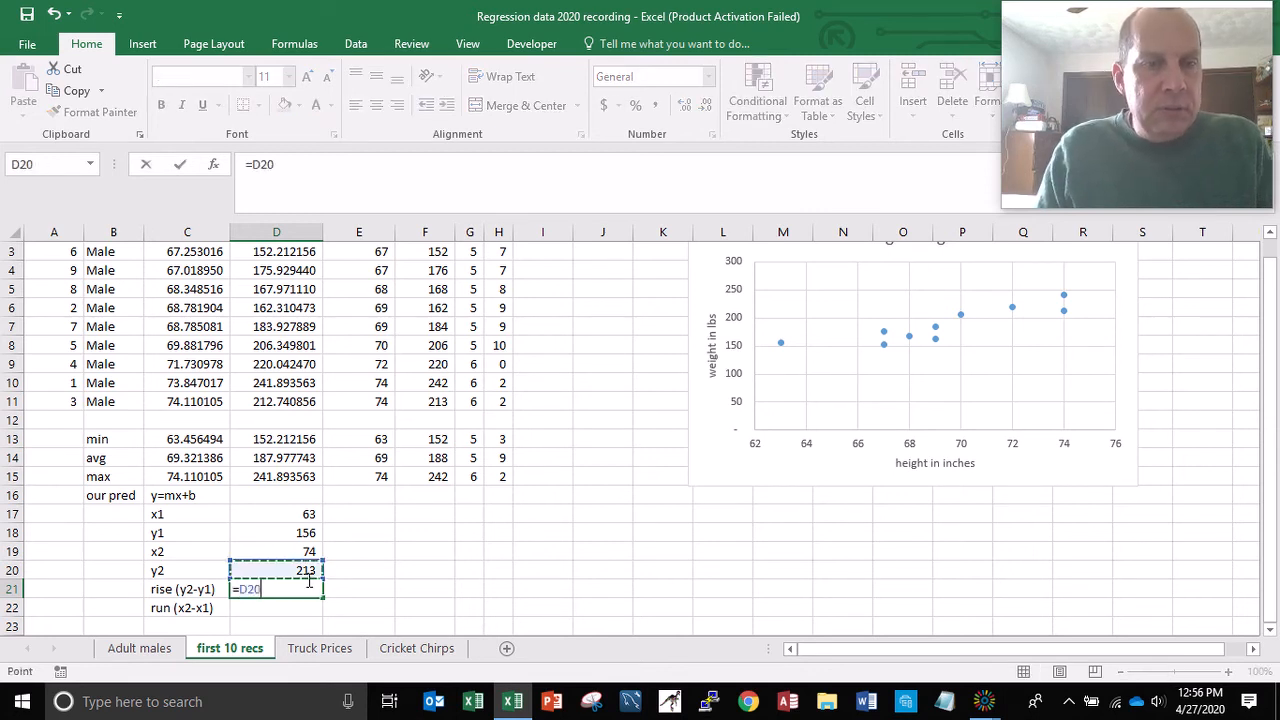
text(-)
key(Up)
key(Up)
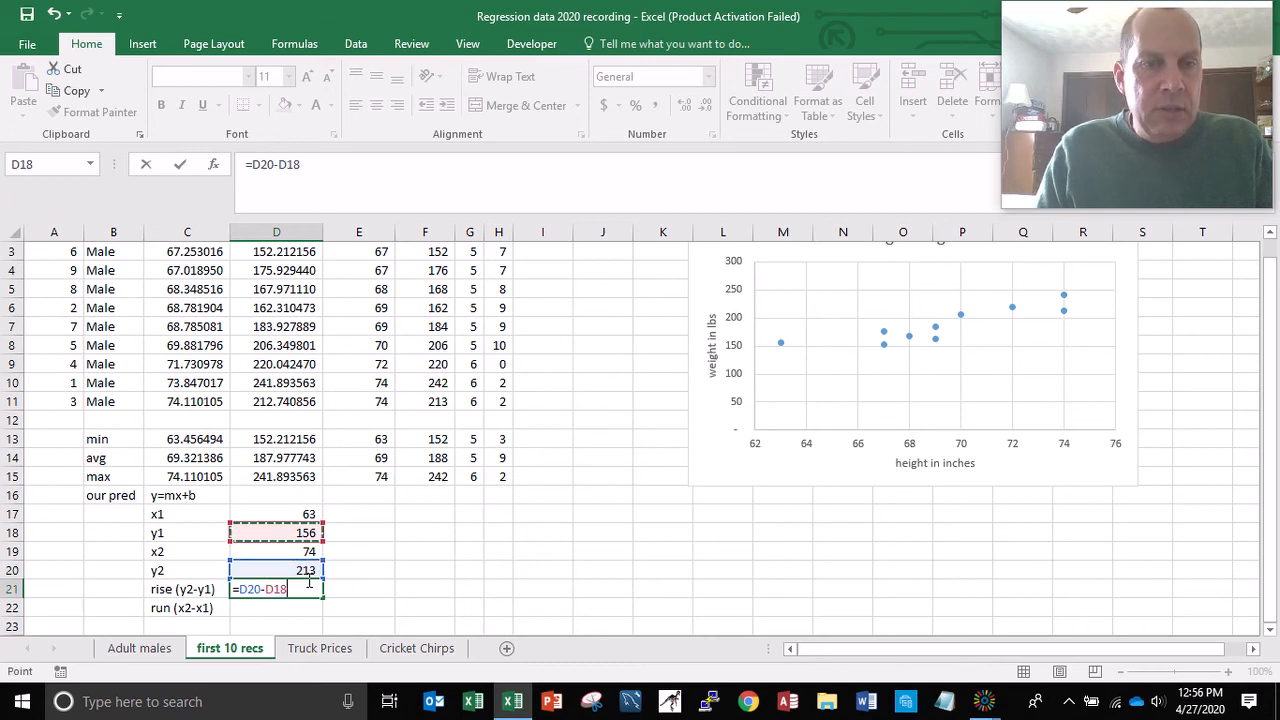
key(Return)
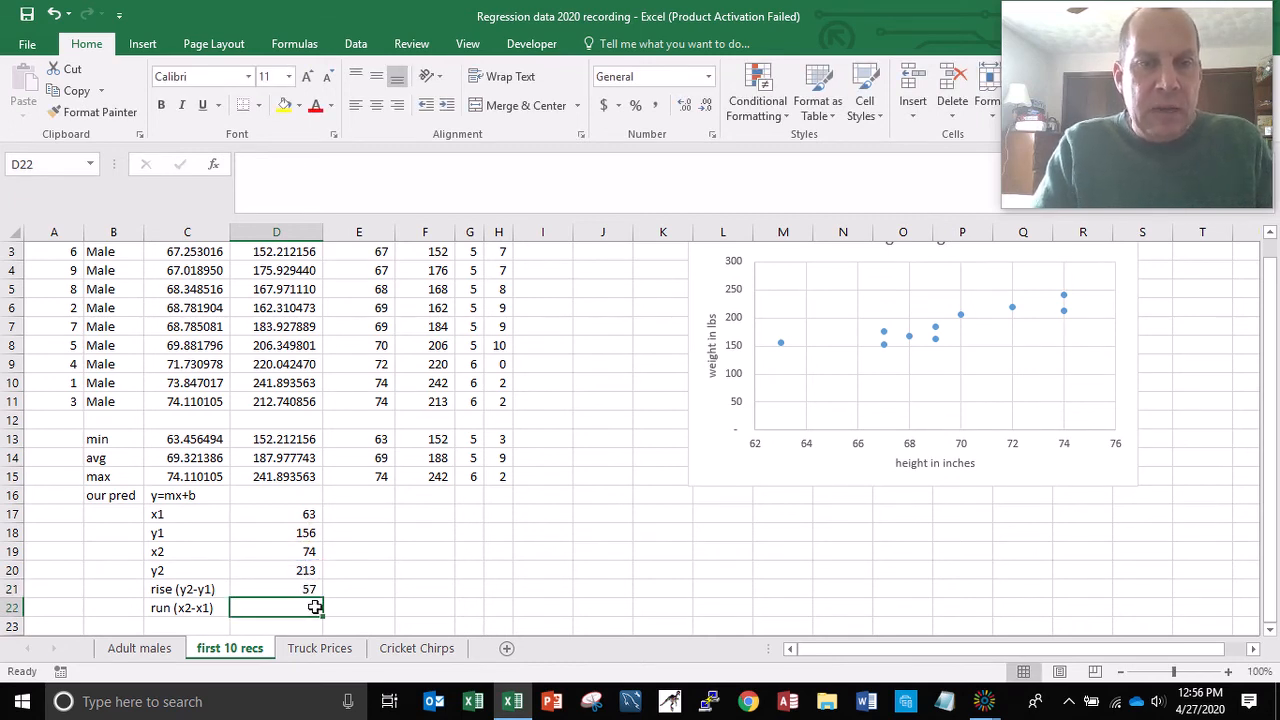
Step: Calculate the run in D22 by subtracting x1 from x2 with the formula =D19-D17
text(=)
key(Up)
key(Up)
key(Up)
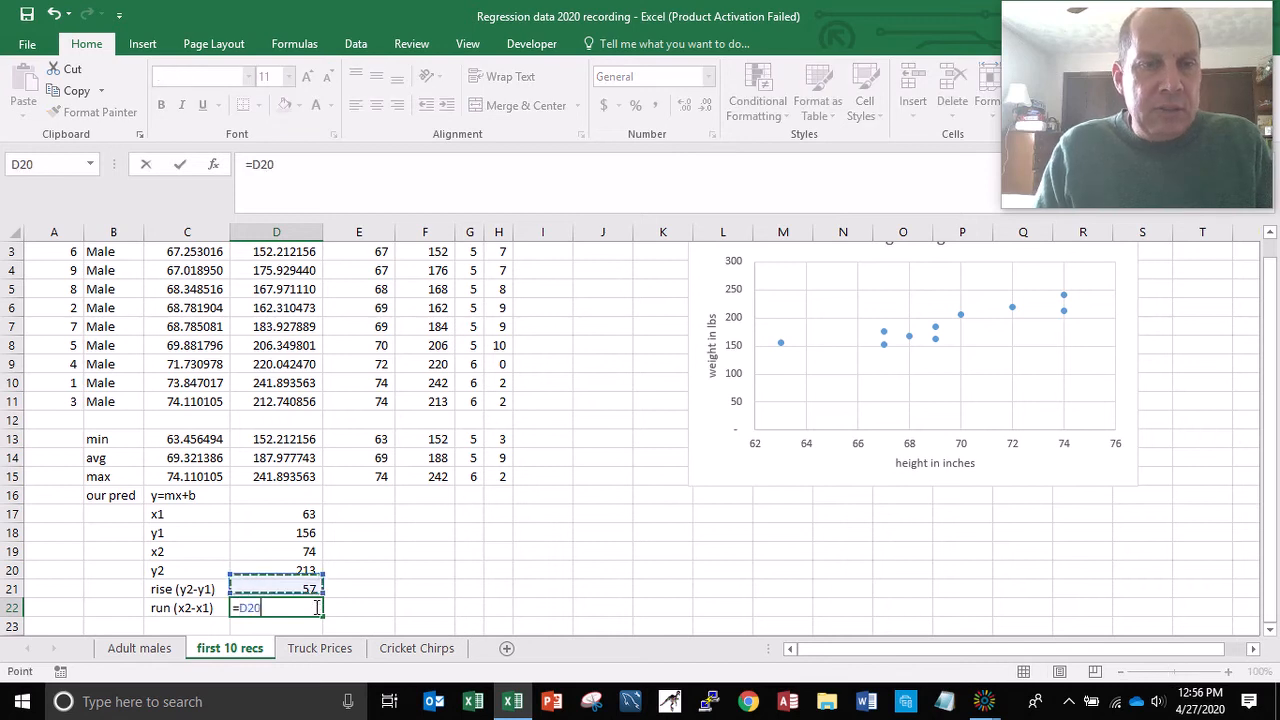
text(-)
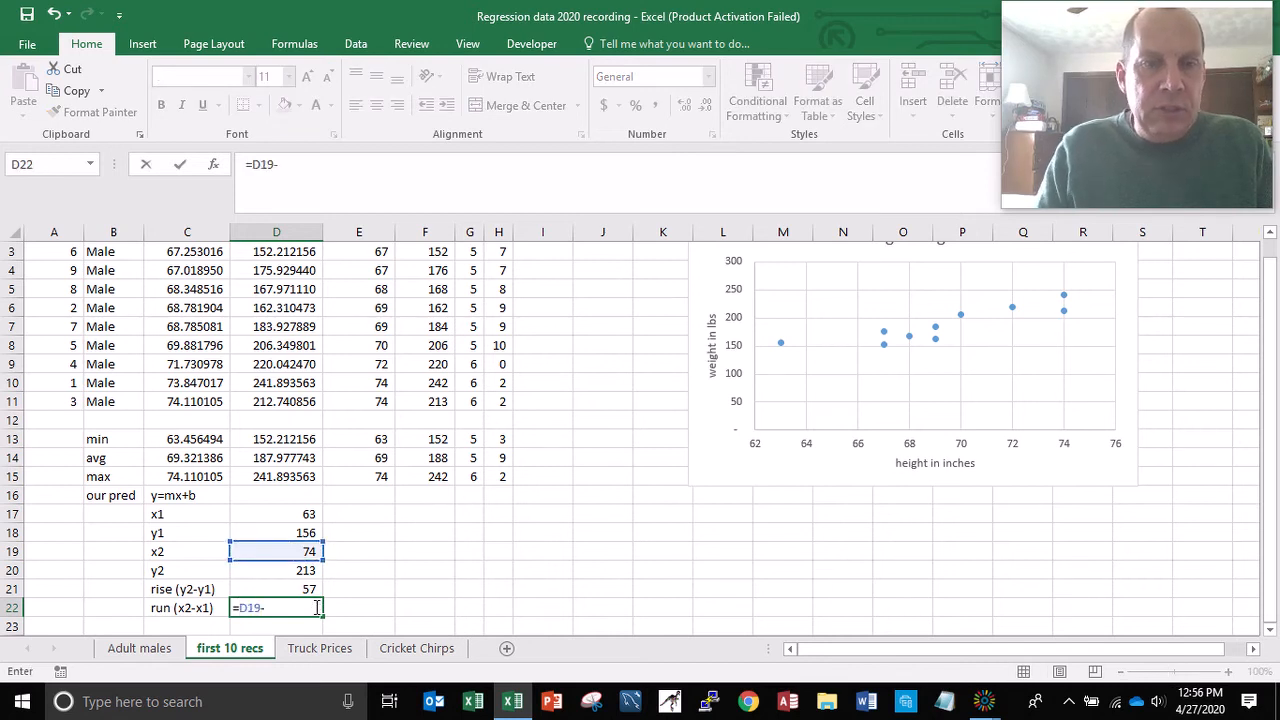
key(Up)
key(Up)
key(Up)
key(Up)
key(Up)
key(Return)
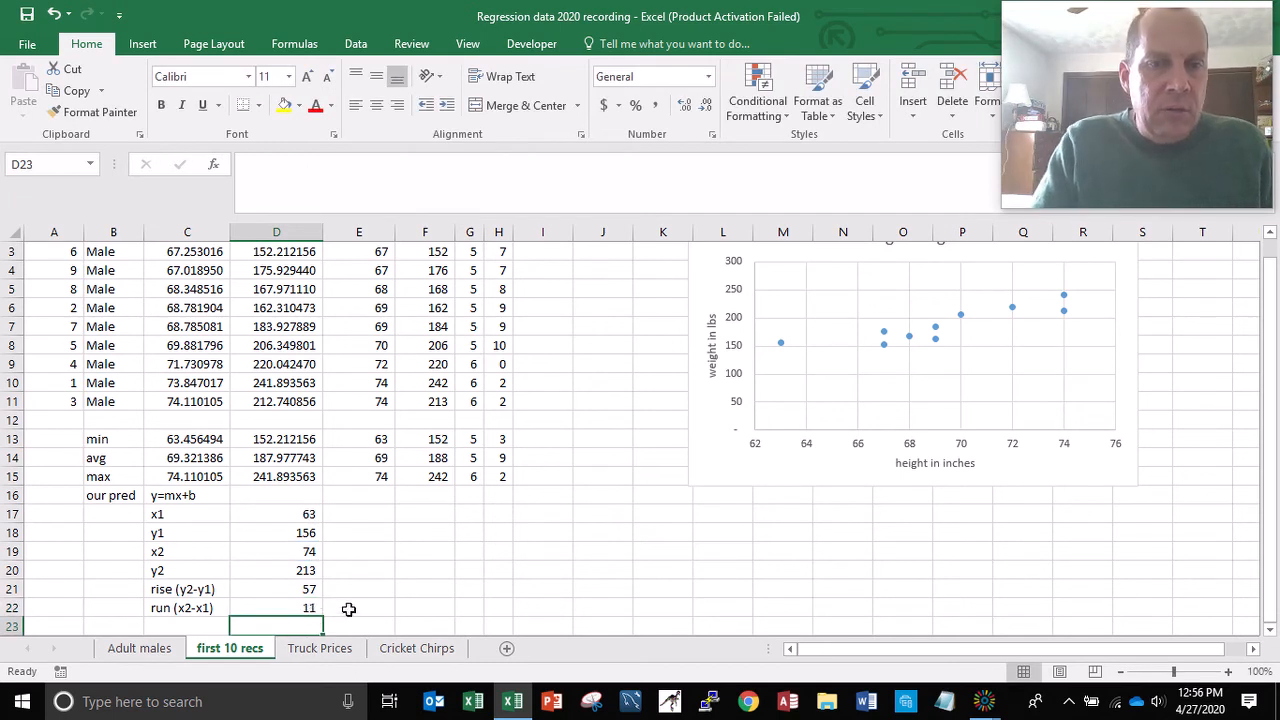
Step: Add the units "lbs" in E21 beside the rise and "inches" in E22 beside the run
key(Up)
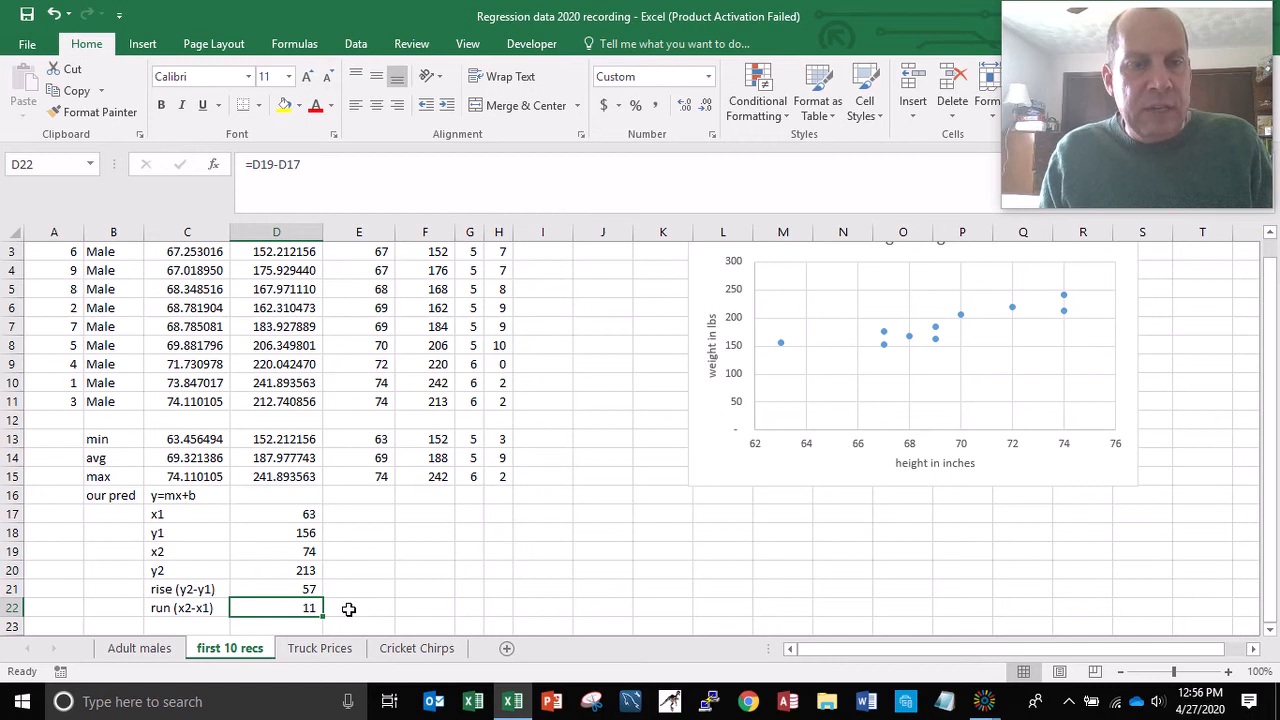
key(Up)
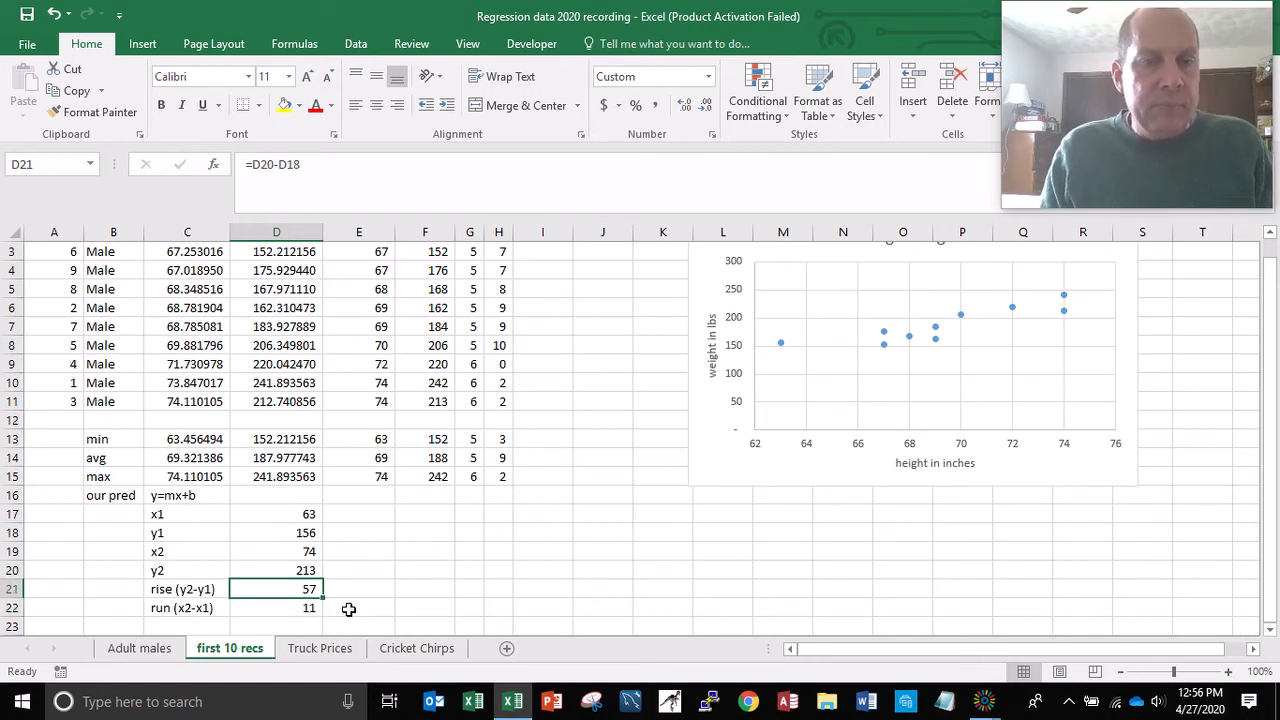
key(Right)
text(lbs)
key(Return)
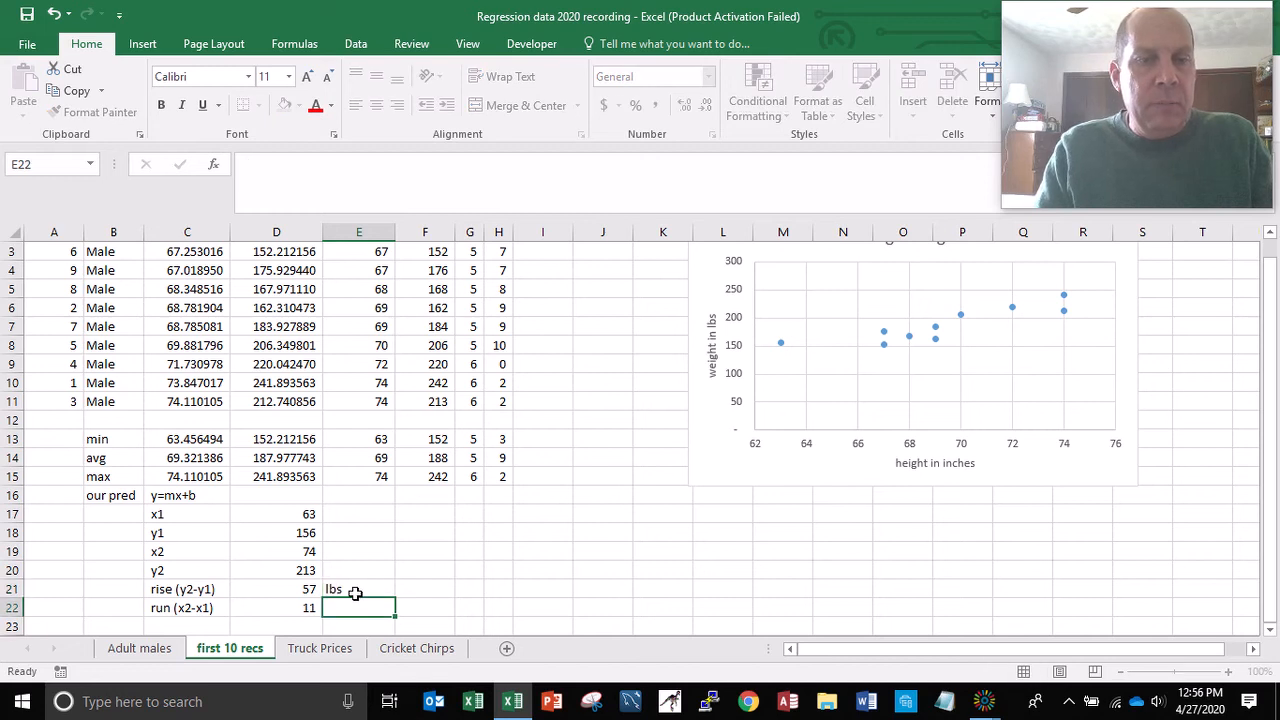
text(inches)
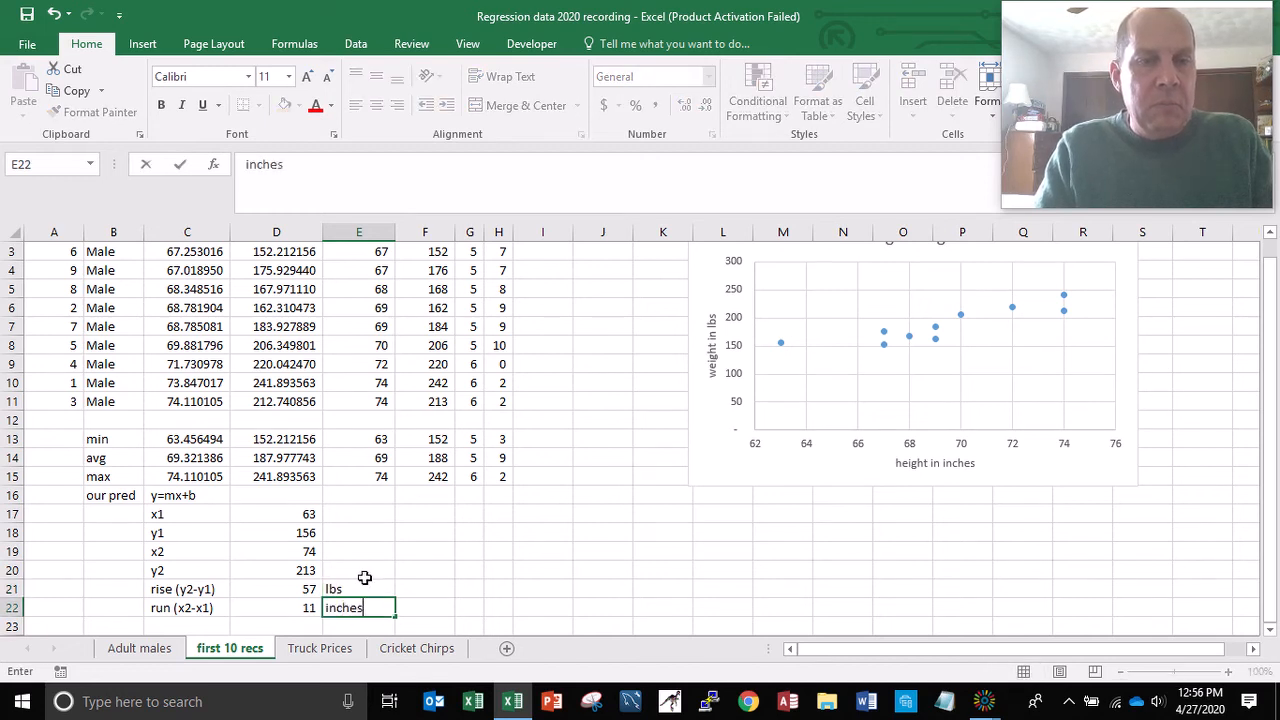
click(366, 582)
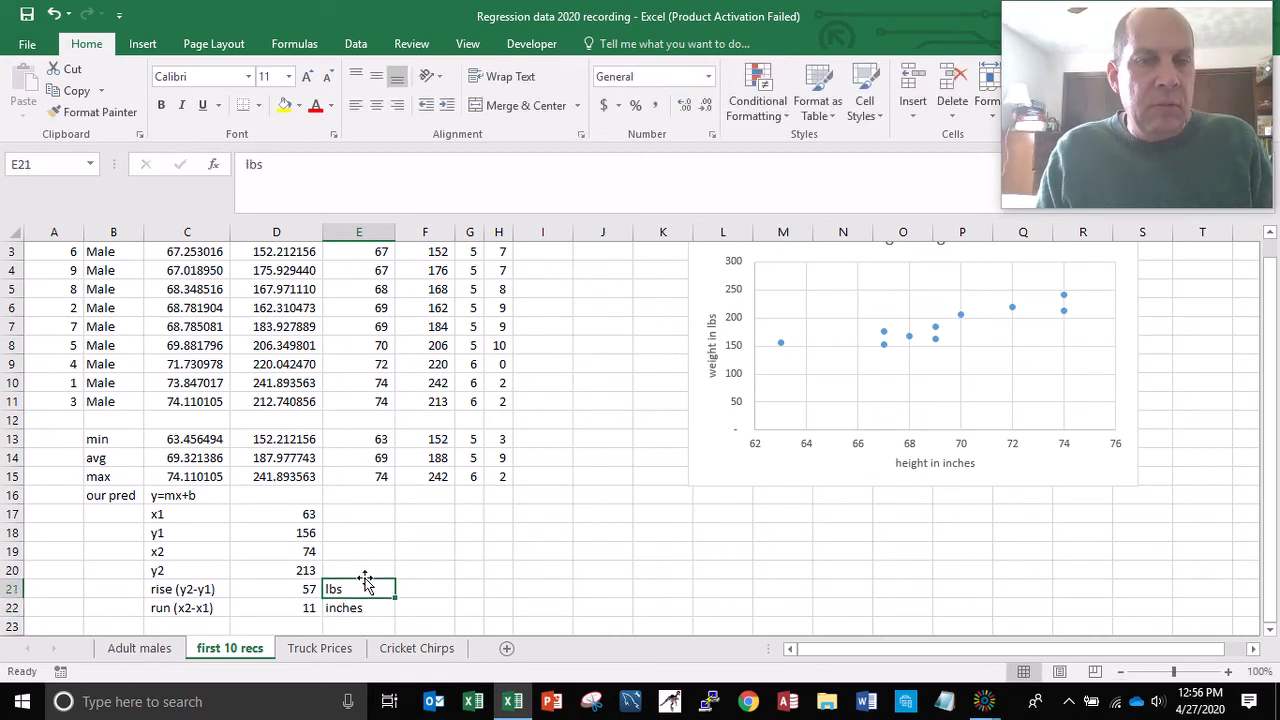
Step: Add the slope label "m (rise/run)" in C23 below the run label
click(366, 576)
key(Down)
key(Down)
key(Down)
key(Left)
key(Left)
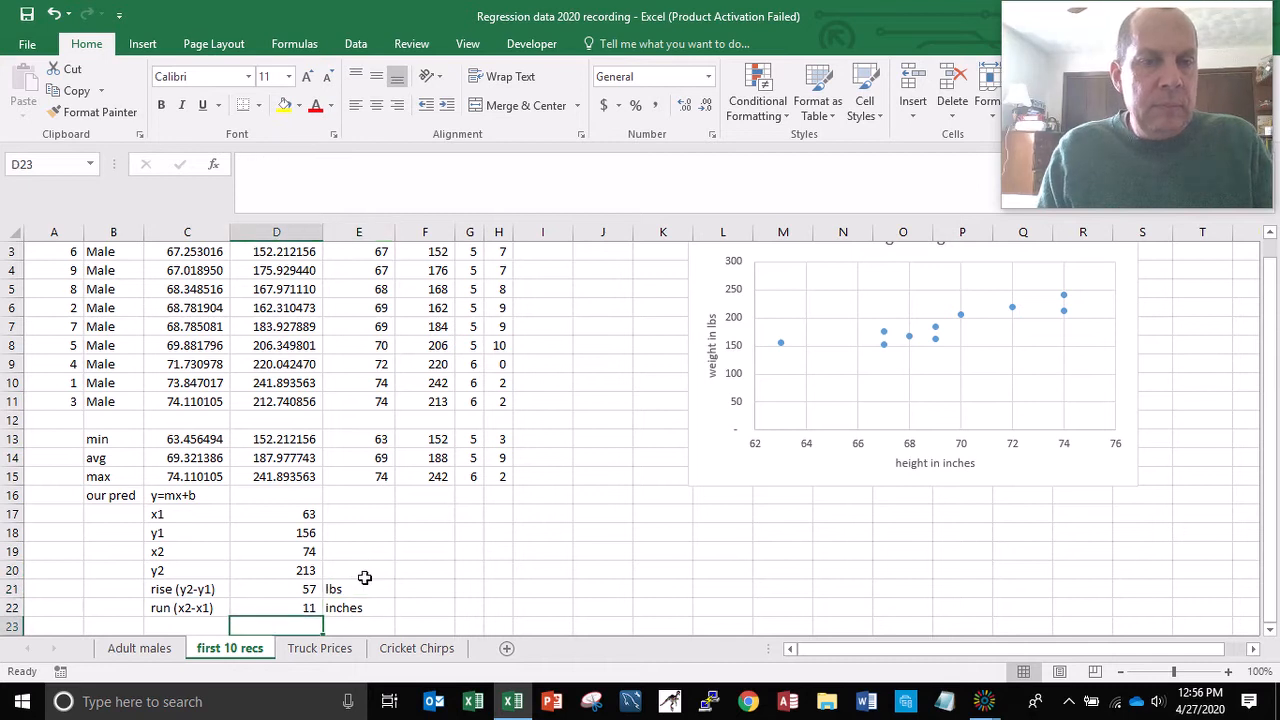
text(m)
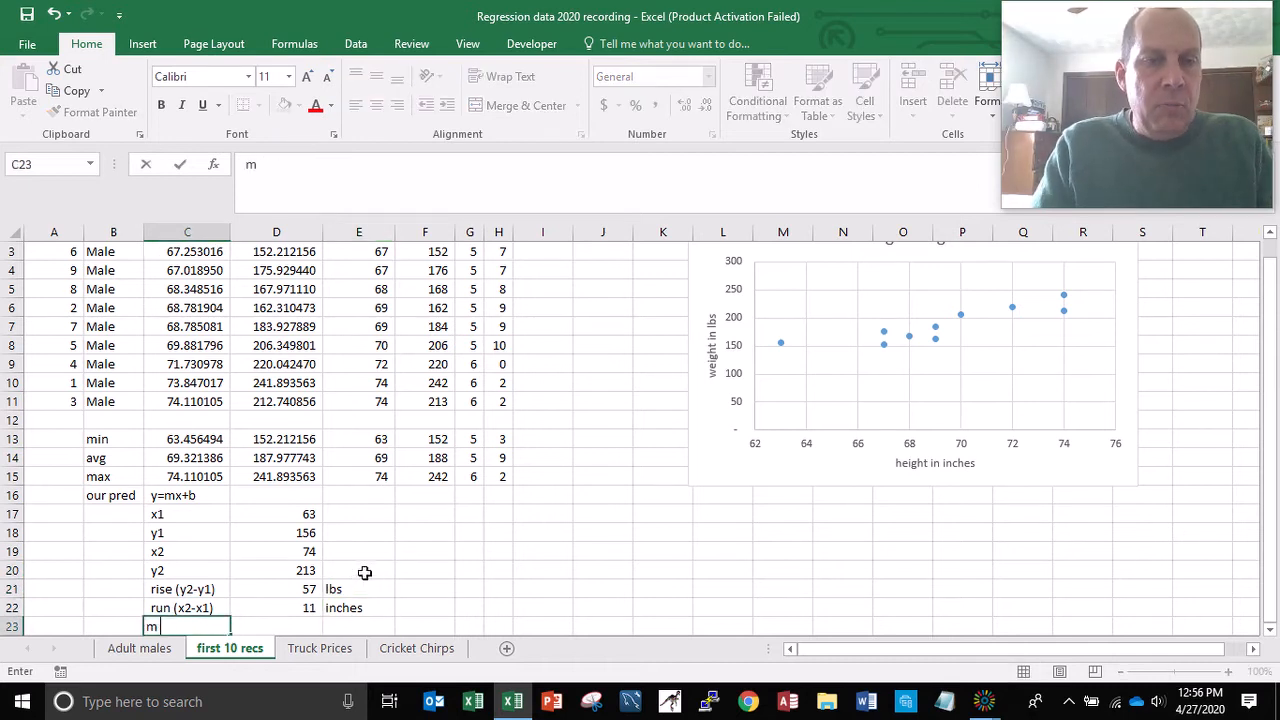
text( (rise)
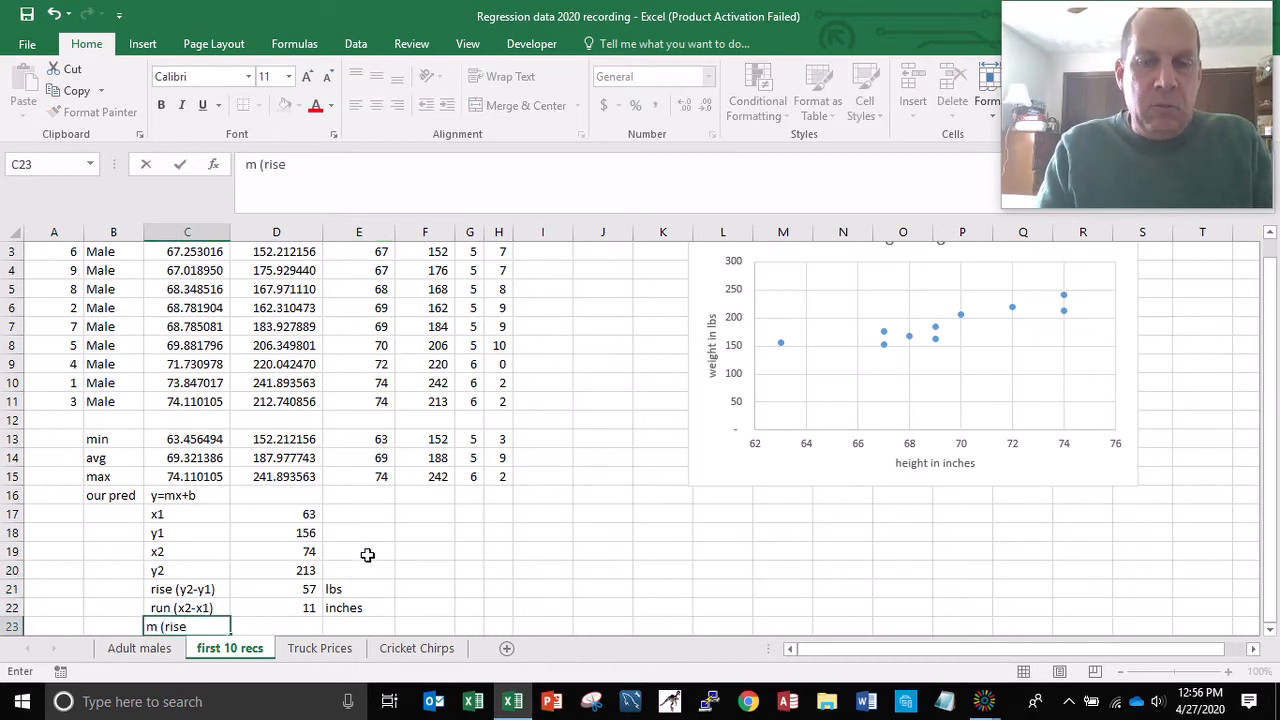
text(/run))
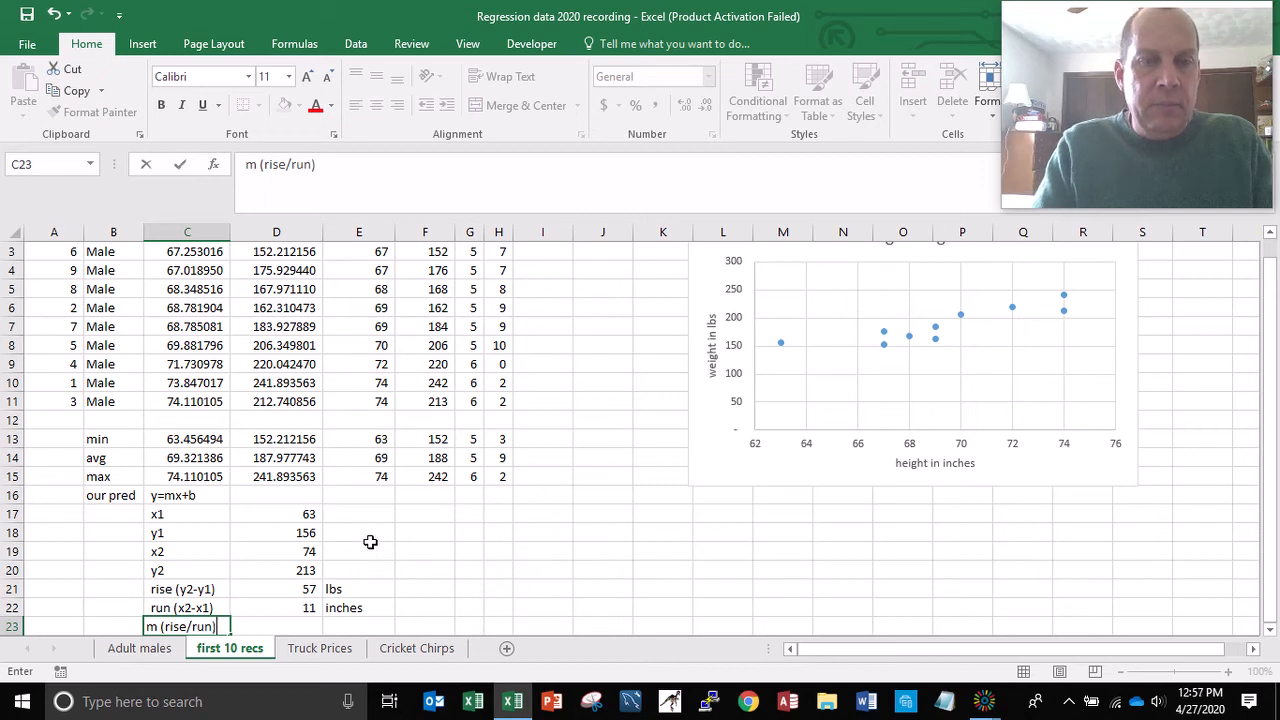
key(Tab)
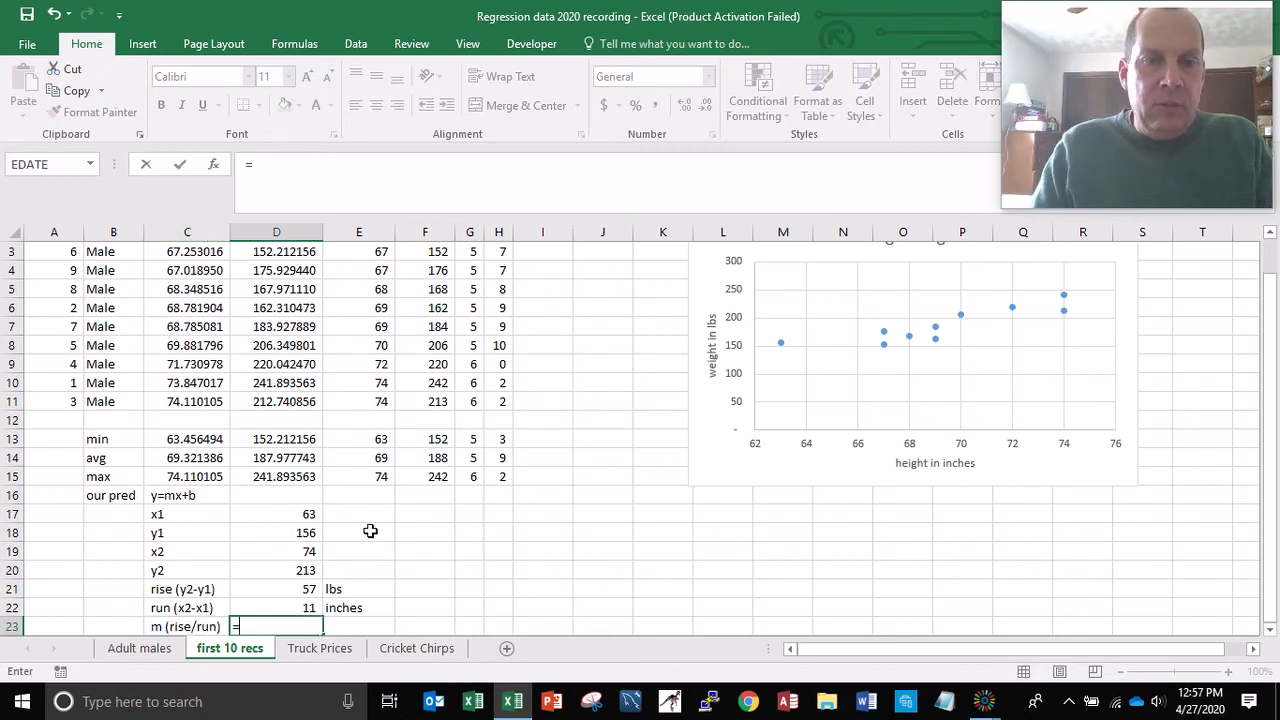
Step: Calculate the slope in D23 by dividing the rise by the run with the formula =D21/D22
text(=)
key(Up)
key(Up)
text(/)
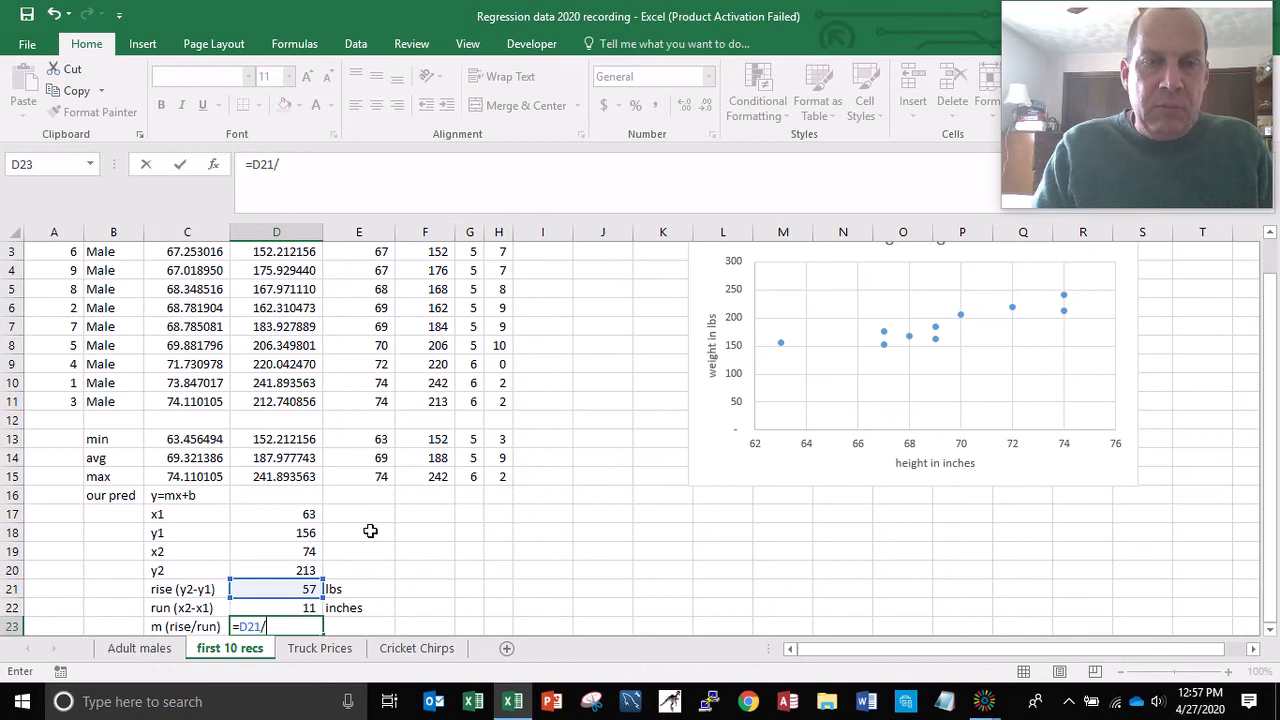
key(Up)
key(Return)
Step: Format the slope in D23 in comma style with two decimal places
key(Up)
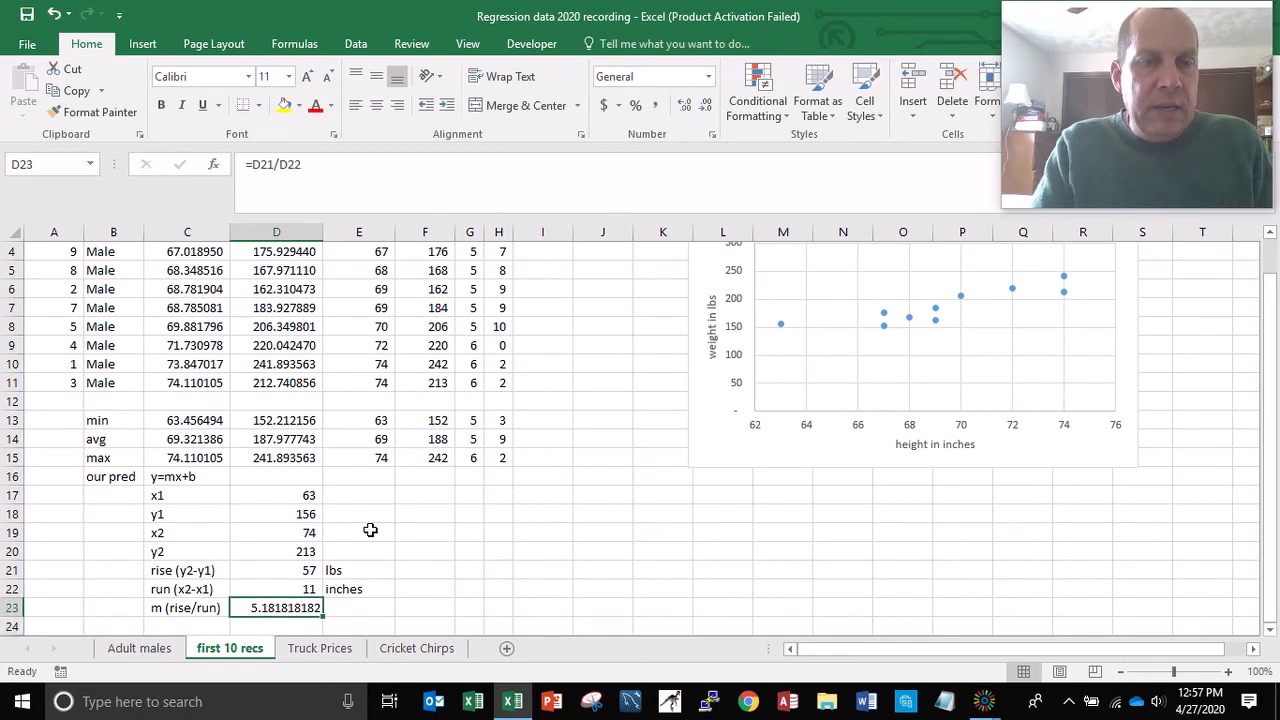
click(654, 107)
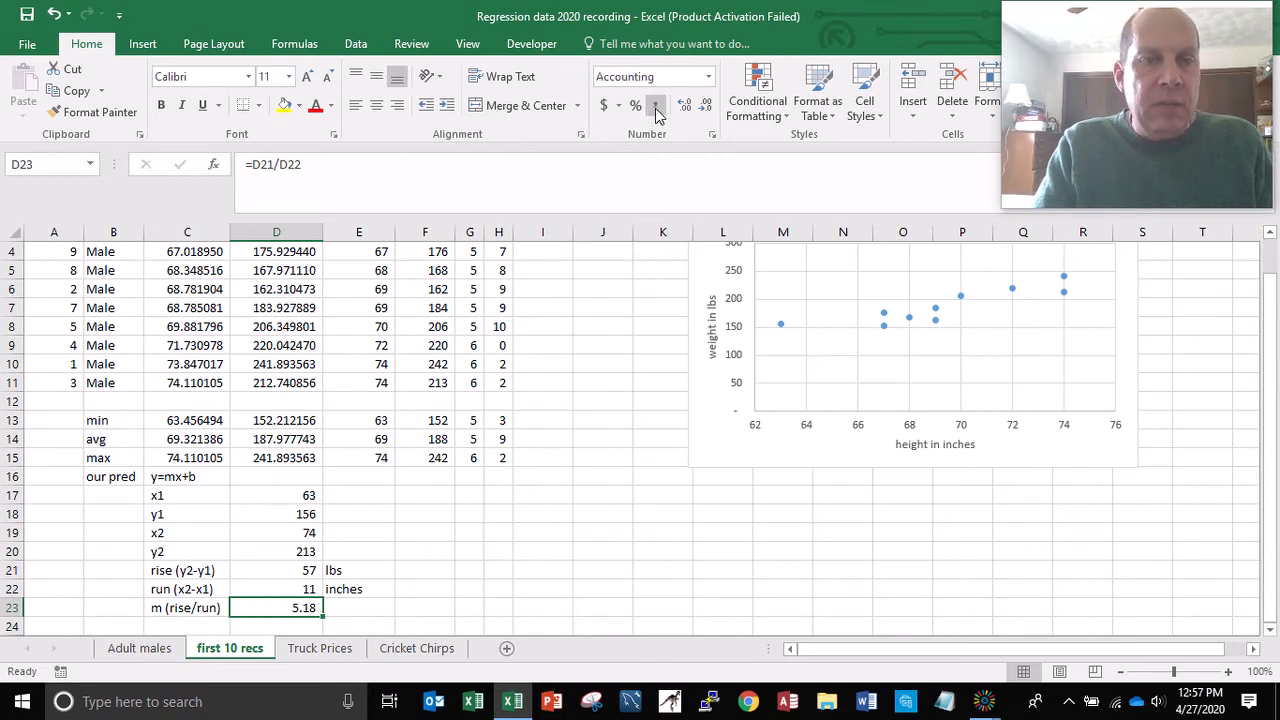
click(703, 110)
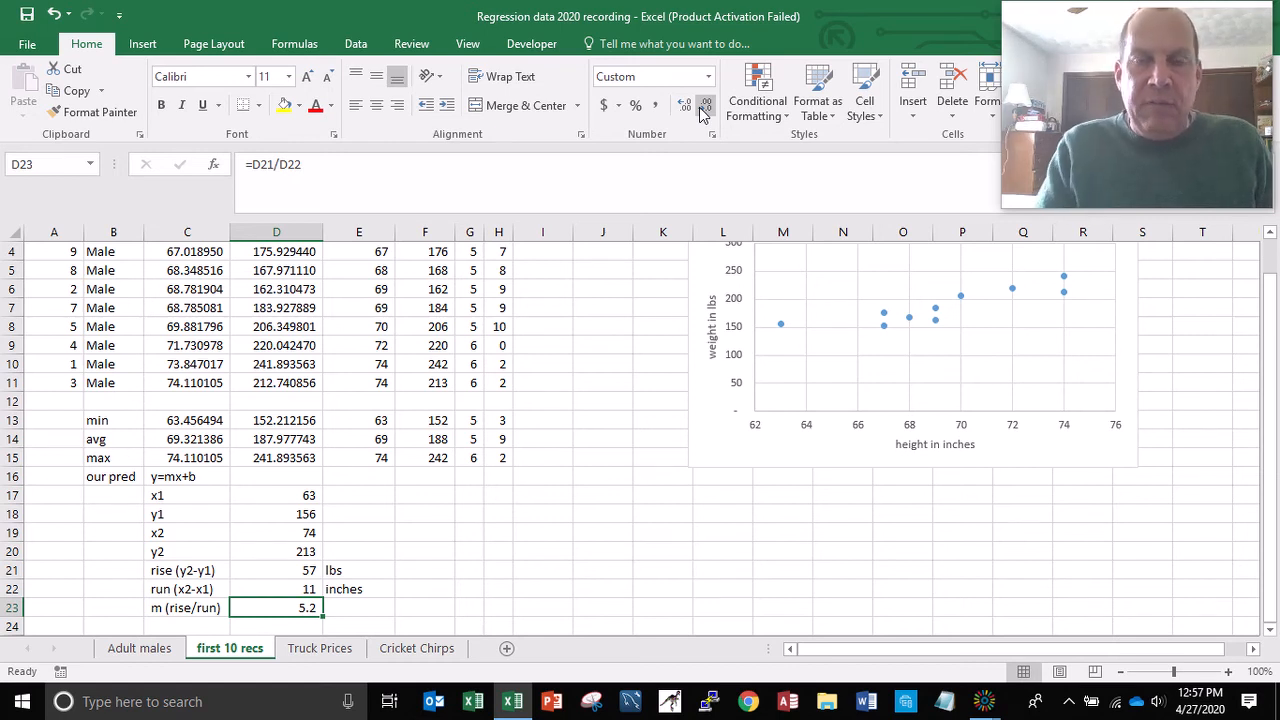
click(686, 108)
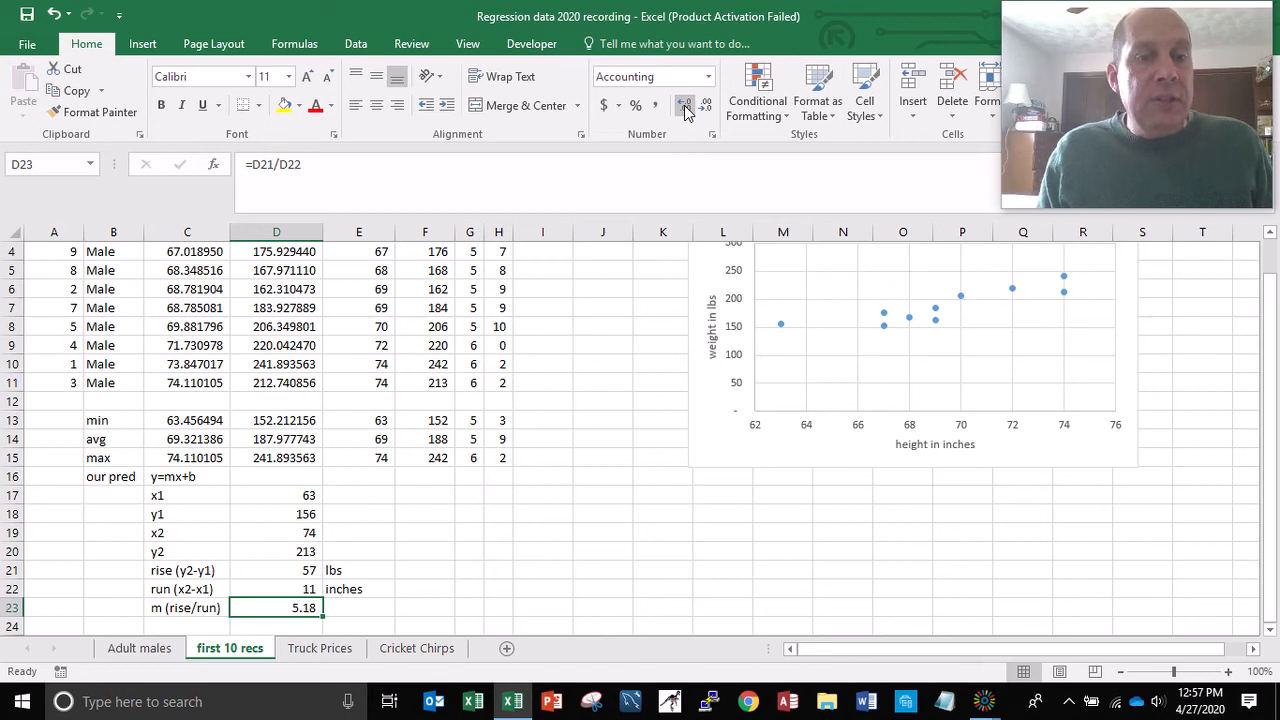
Step: Add the unit "lbs/inch" in E23 beside the slope value
key(Right)
text(lbs)
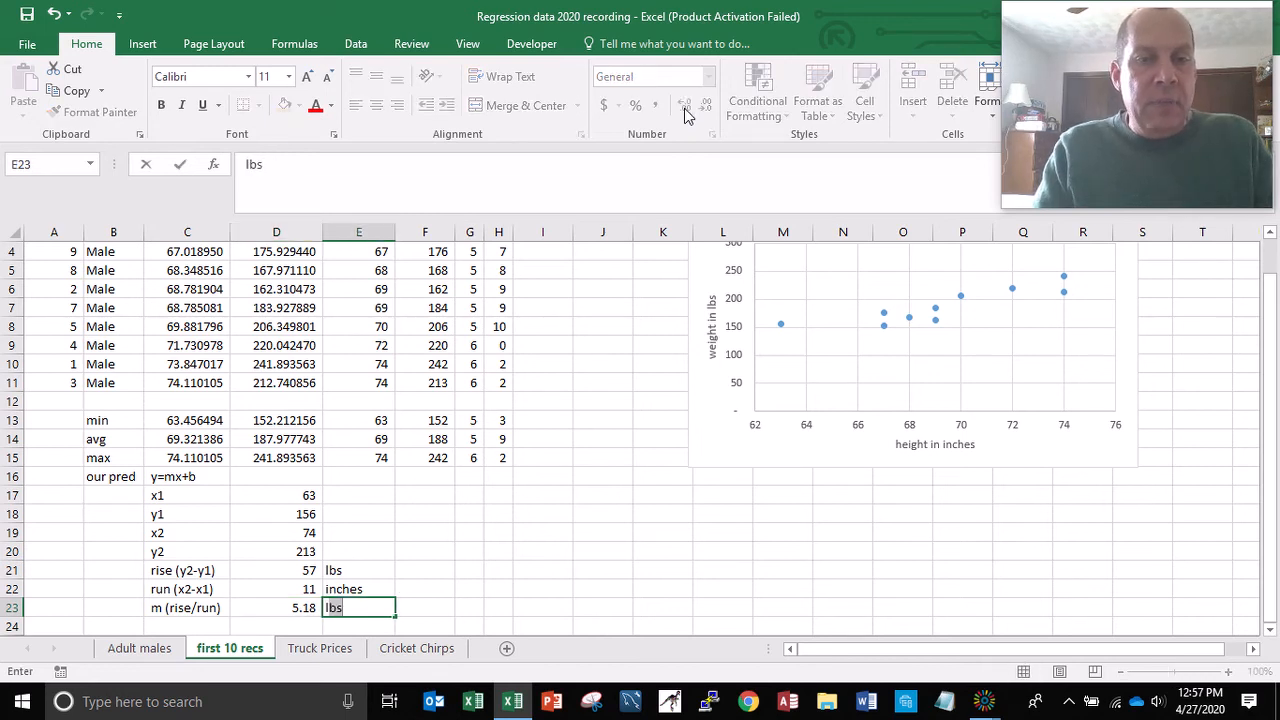
key(BackSpace)
key(BackSpace)
text(/in)
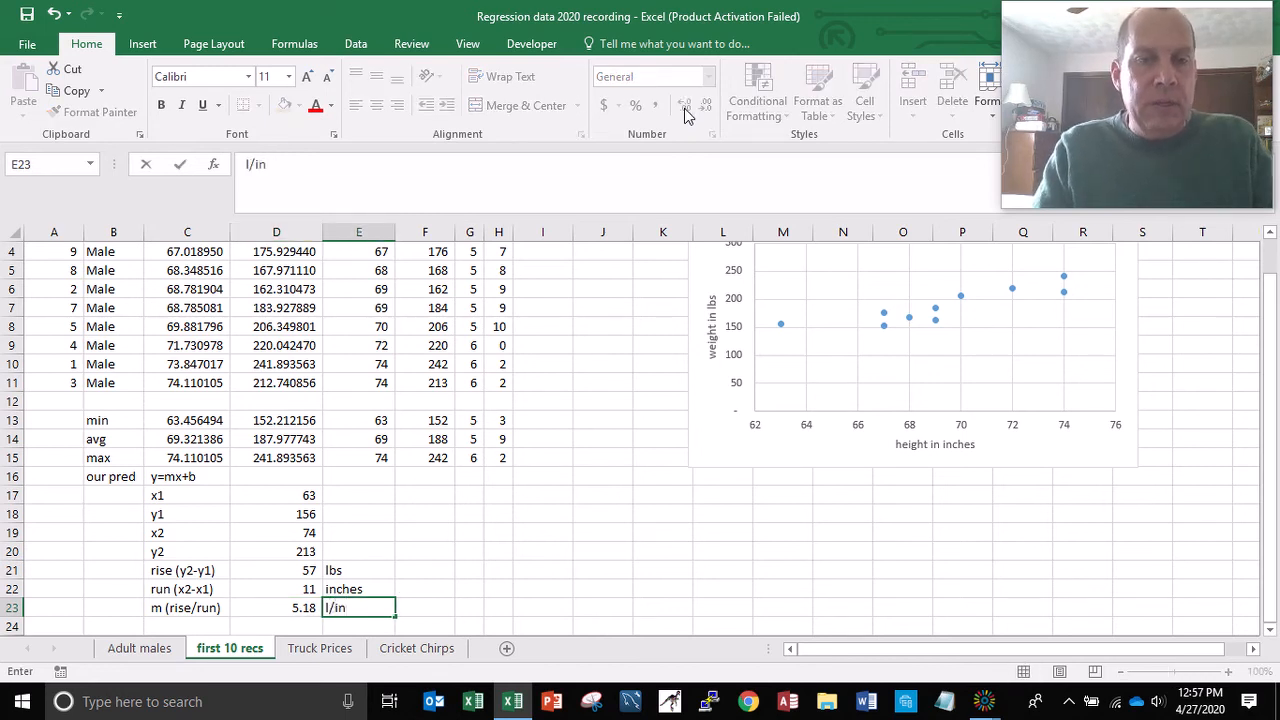
key(BackSpace)
key(BackSpace)
key(BackSpace)
key(BackSpace)
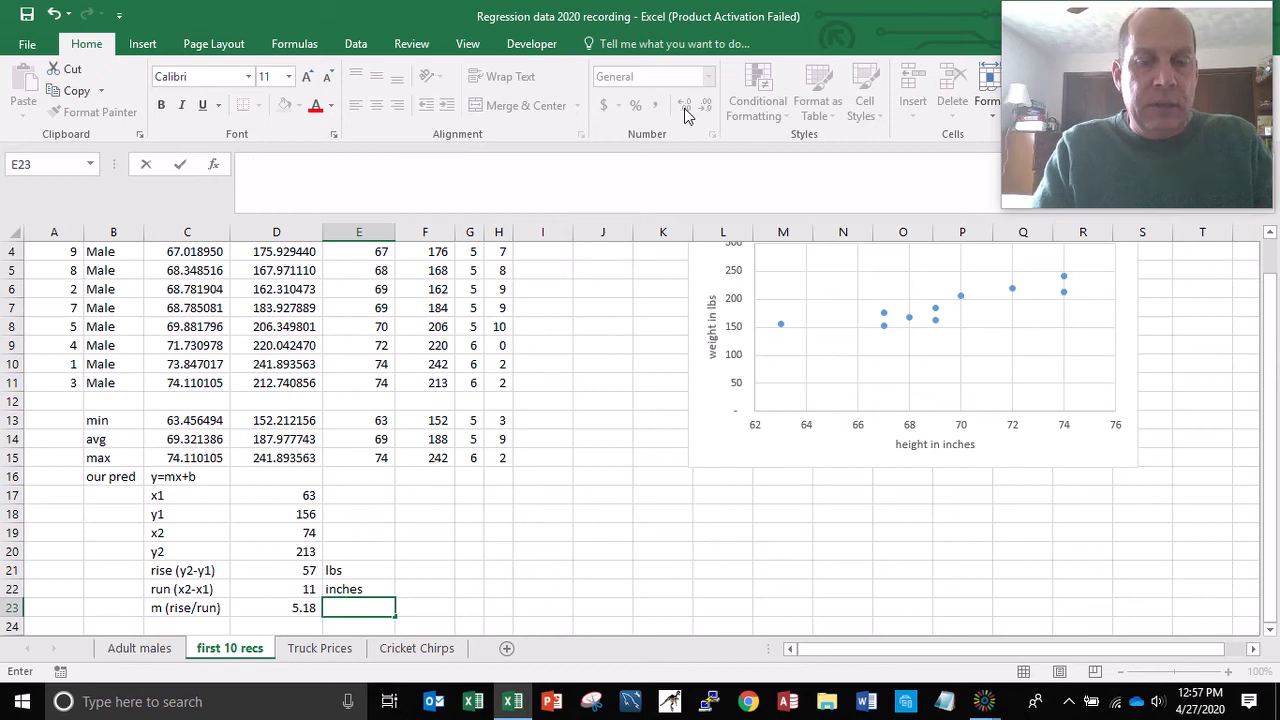
text(lbs/inch)
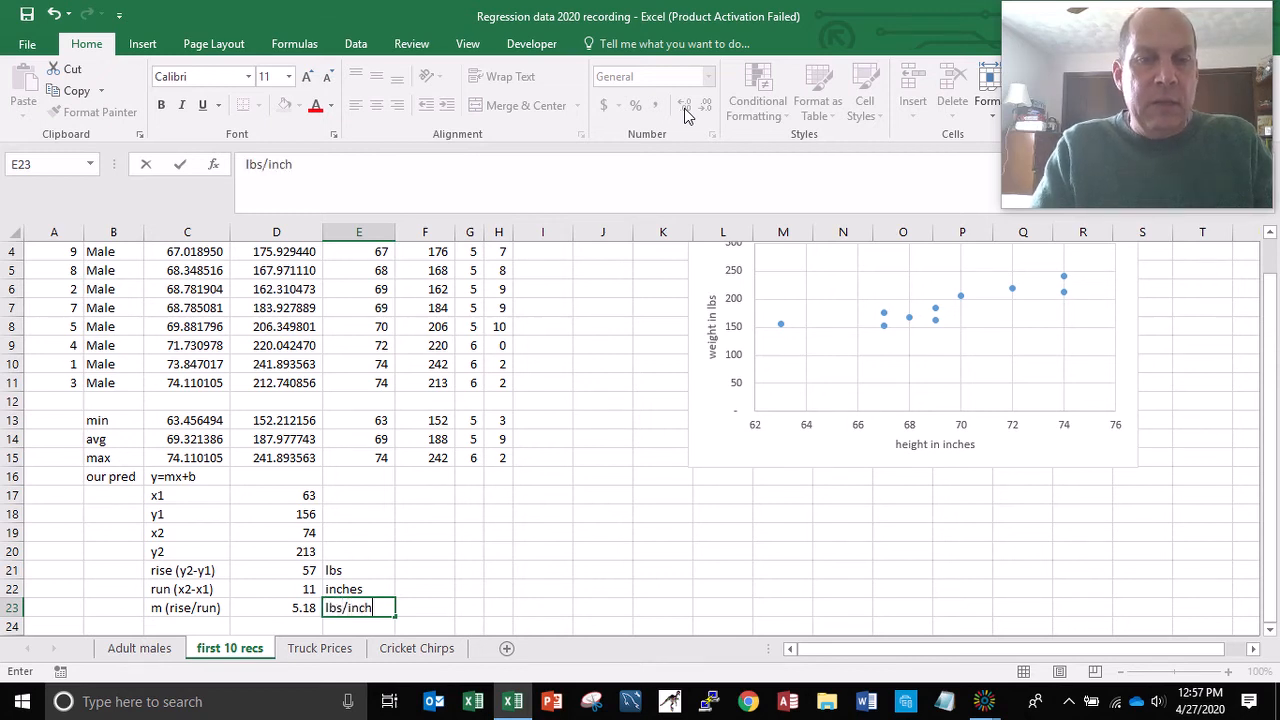
key(Return)
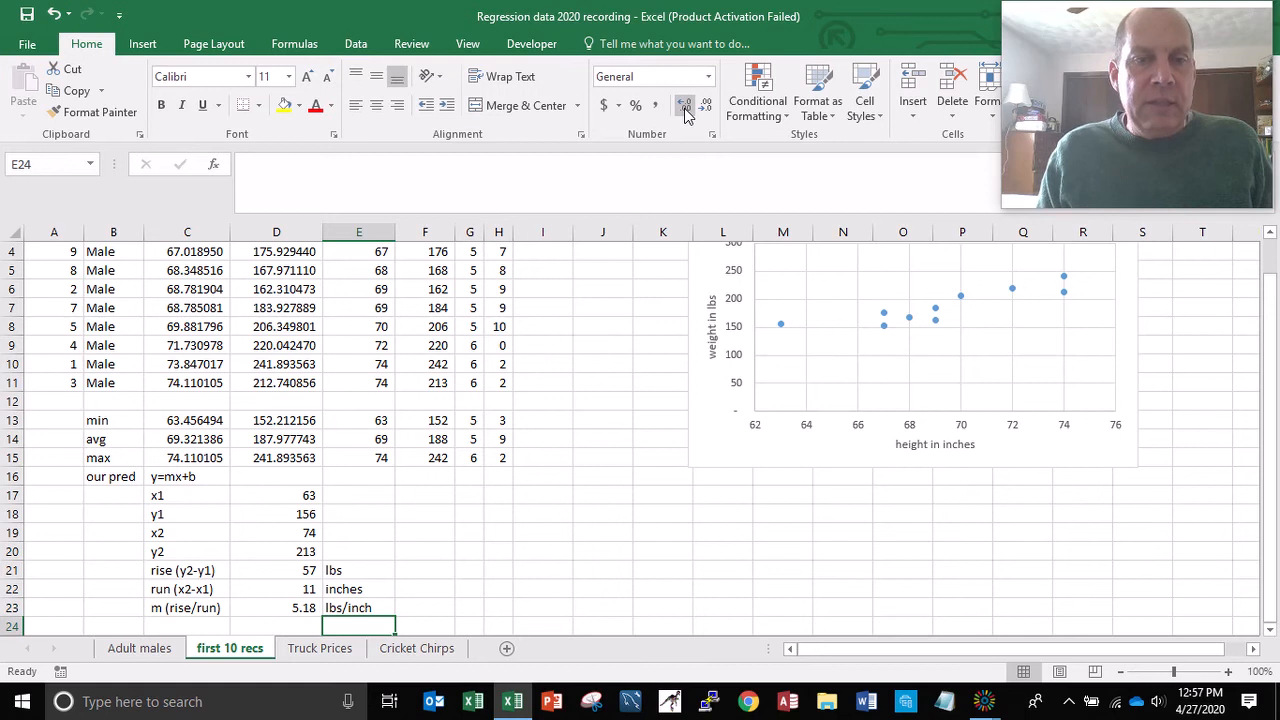
Step: Enter the rearranged equation y-mx=b in C24 and the label mx in C25 below the slope row
key(Up)
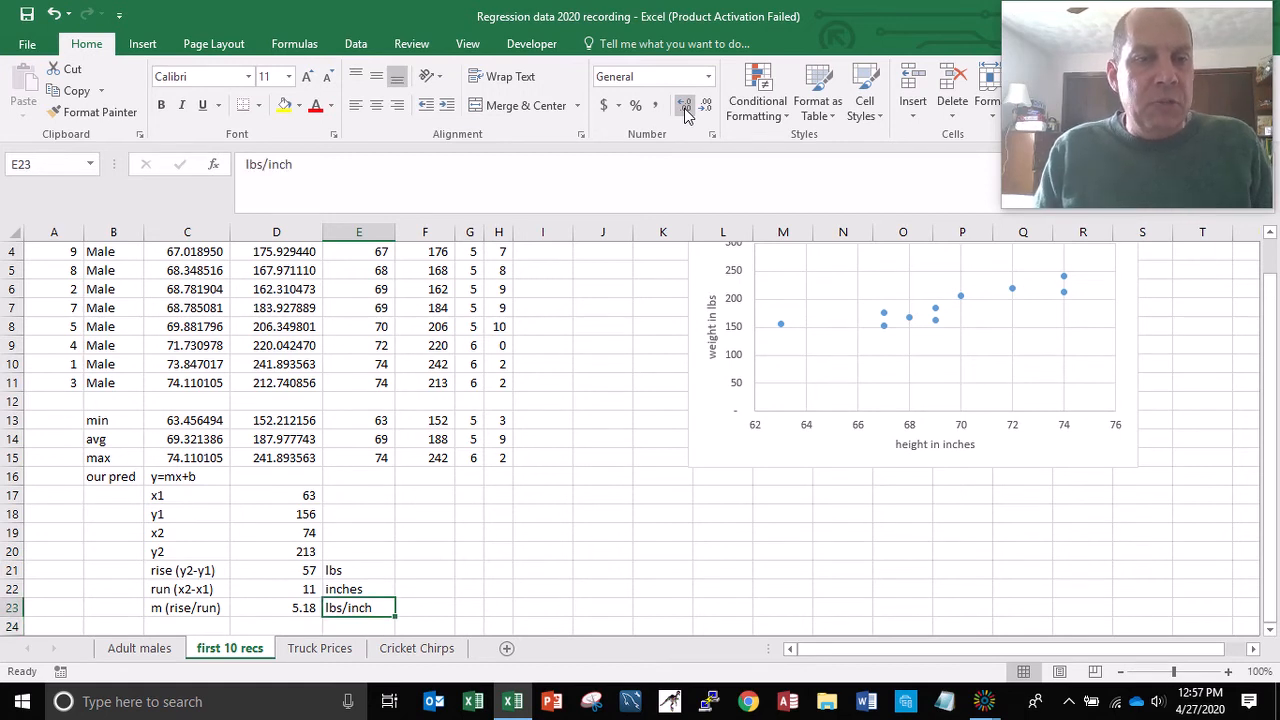
key(Down)
key(Left)
key(Left)
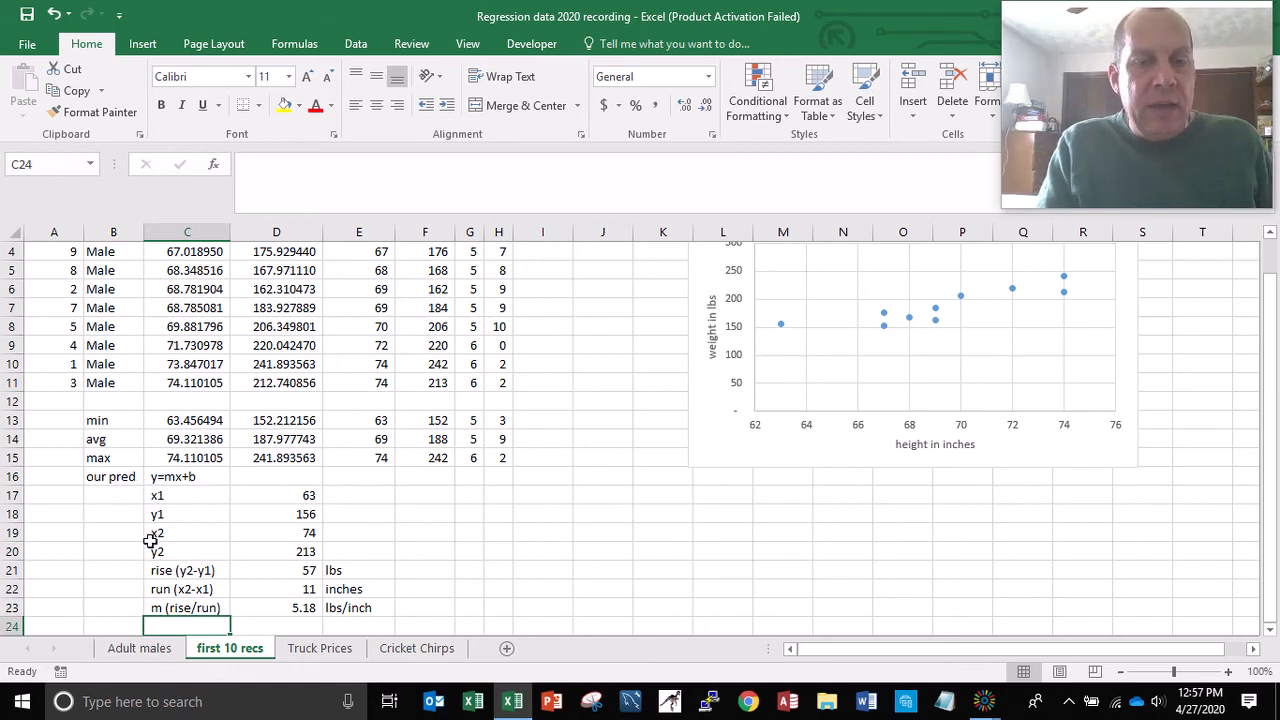
text(y-mx)
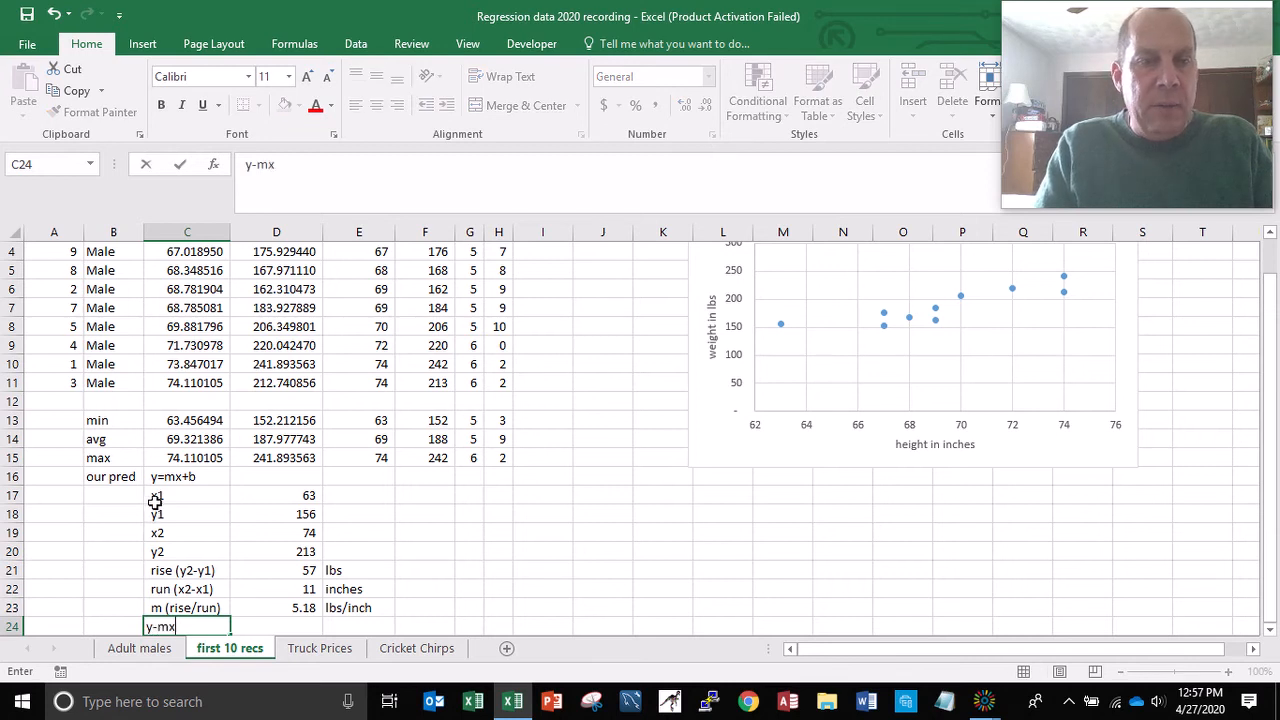
text(=b)
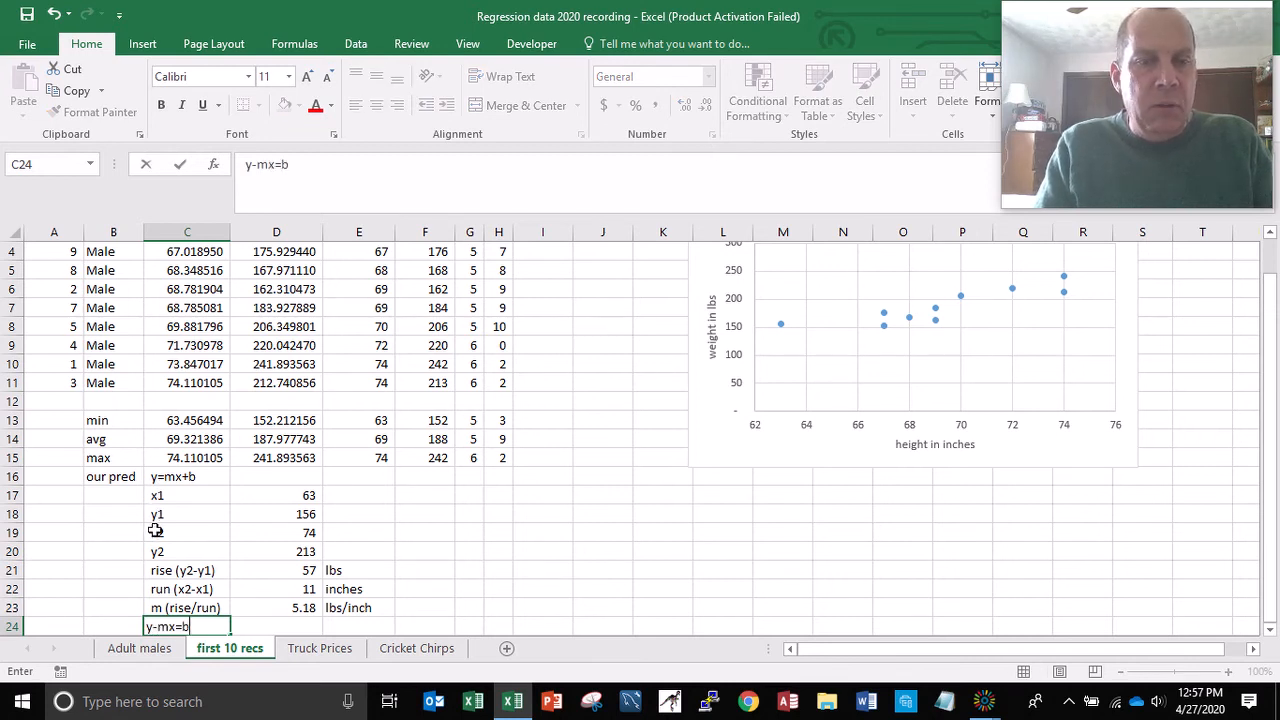
key(Return)
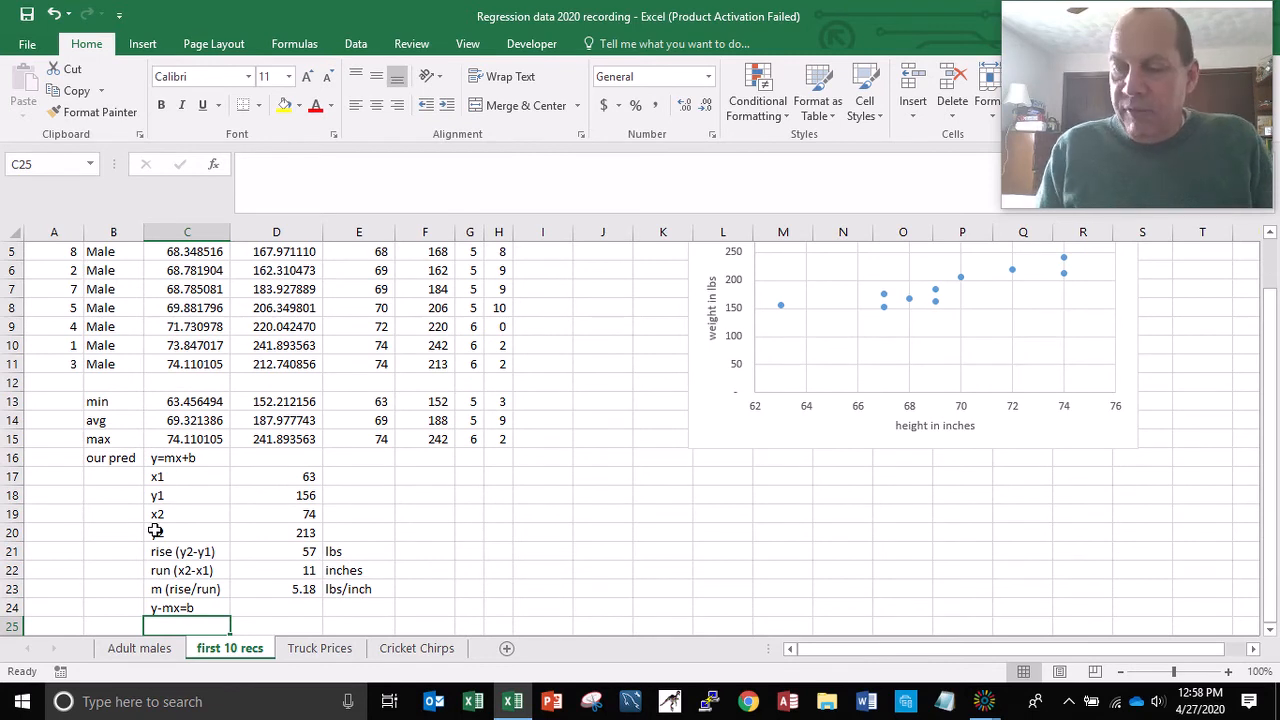
text(mx)
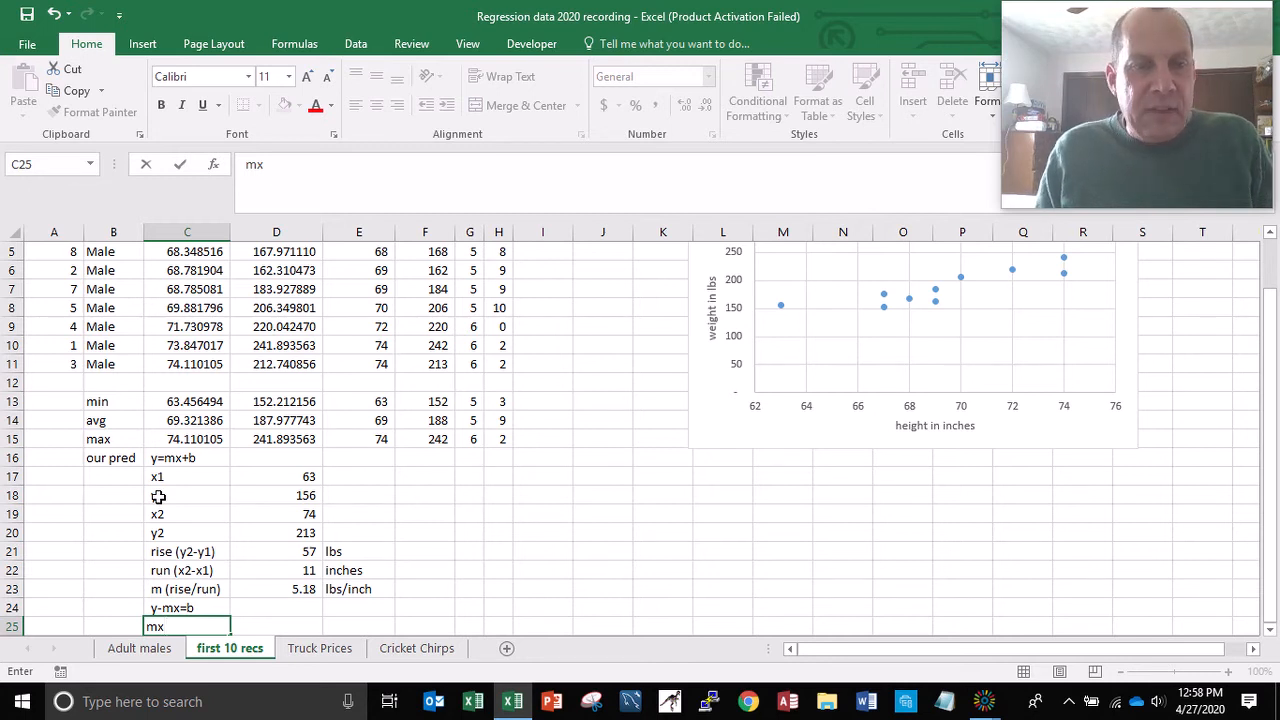
key(Return)
Step: Review the x and y values of both points in D17:D20 and the slope in D23 as candidates for solving b
key(Up)
key(Up)
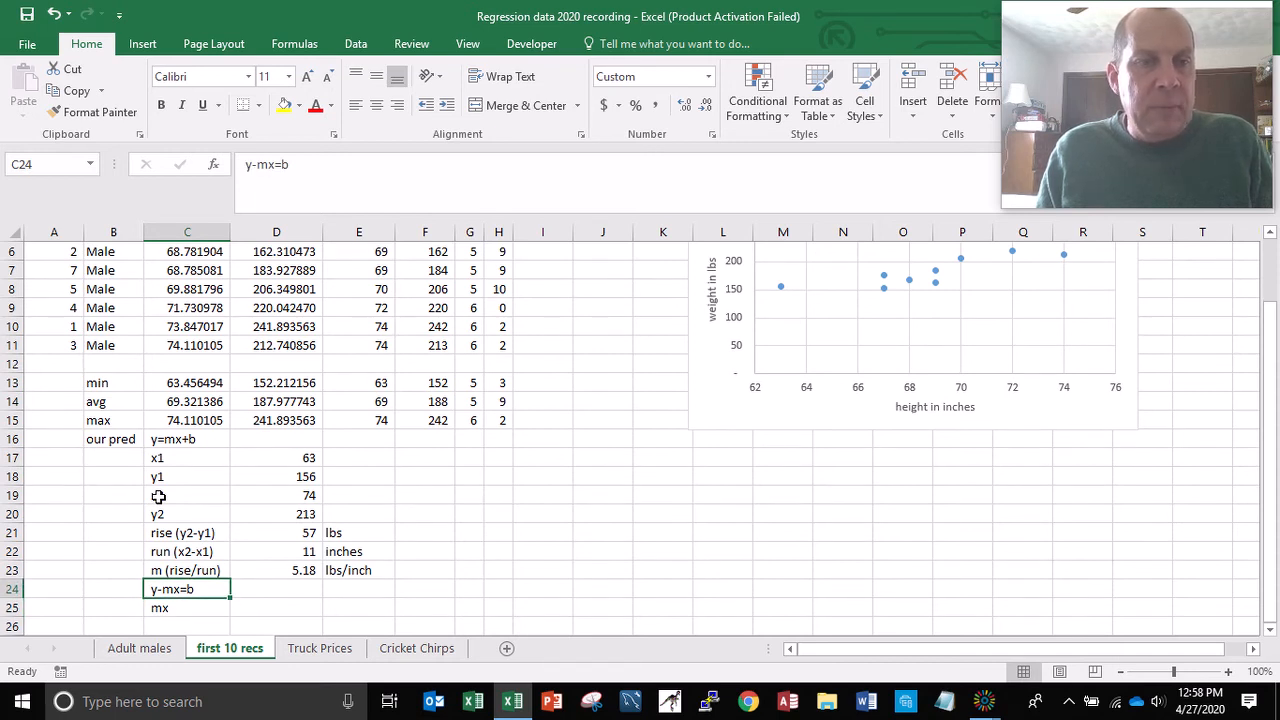
key(Up)
key(Up)
key(Up)
key(Up)
key(Up)
key(Up)
key(Right)
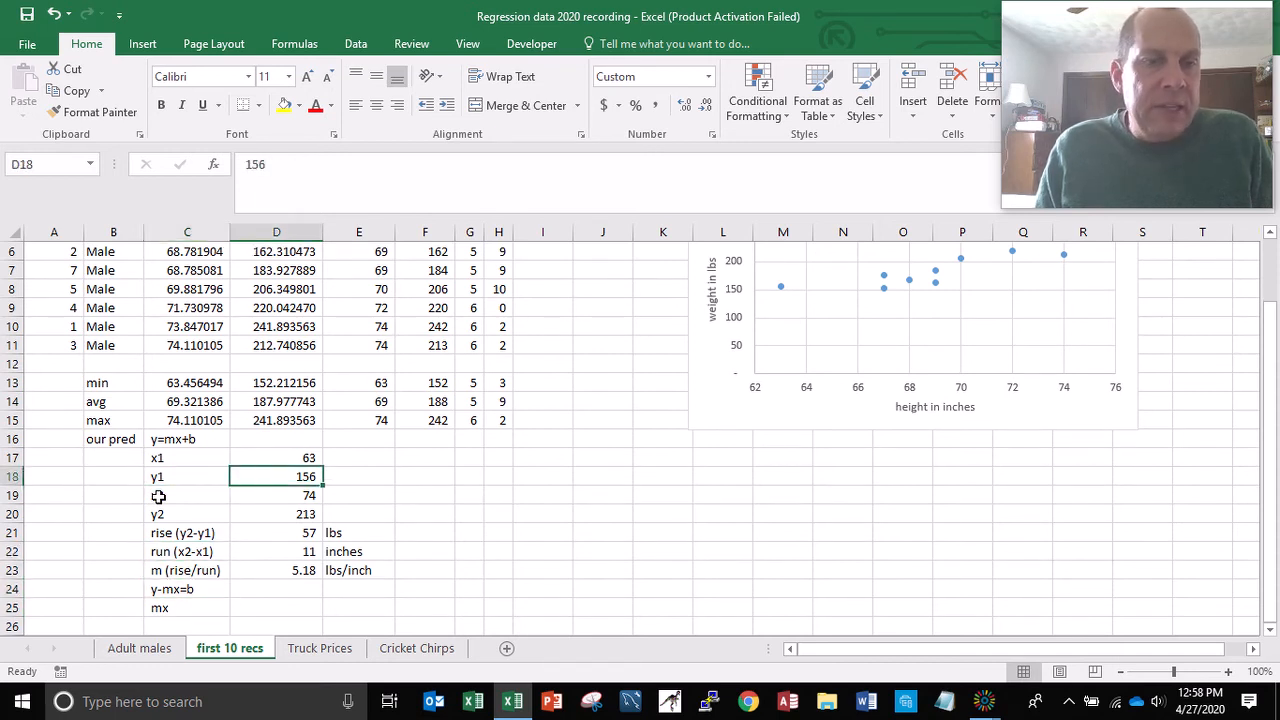
key(Up)
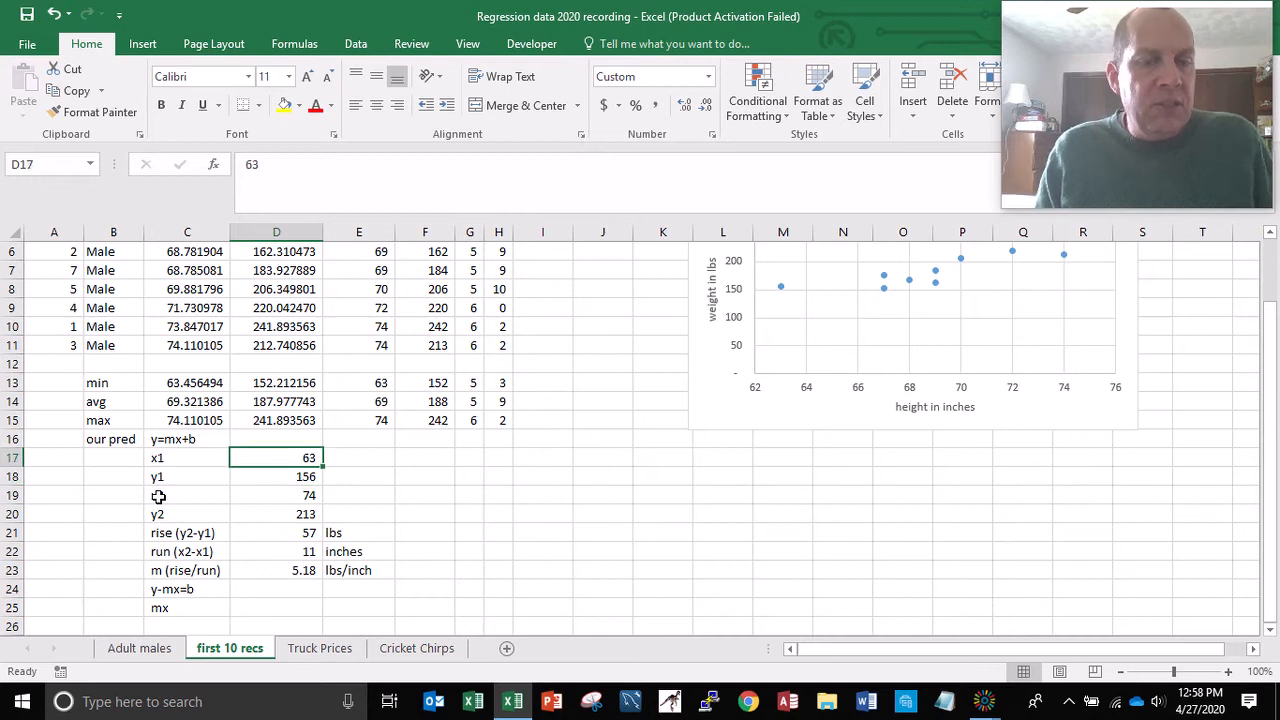
key(shift+Down)
key(Down)
key(Down)
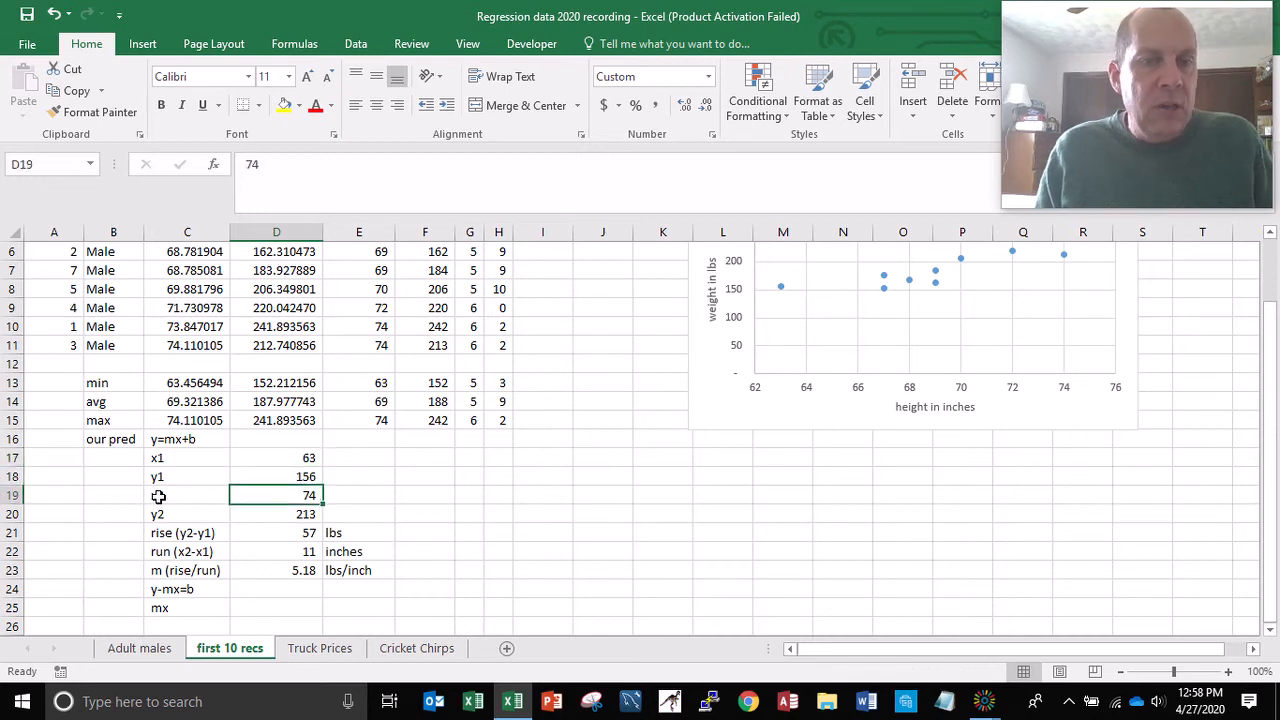
key(shift+Down)
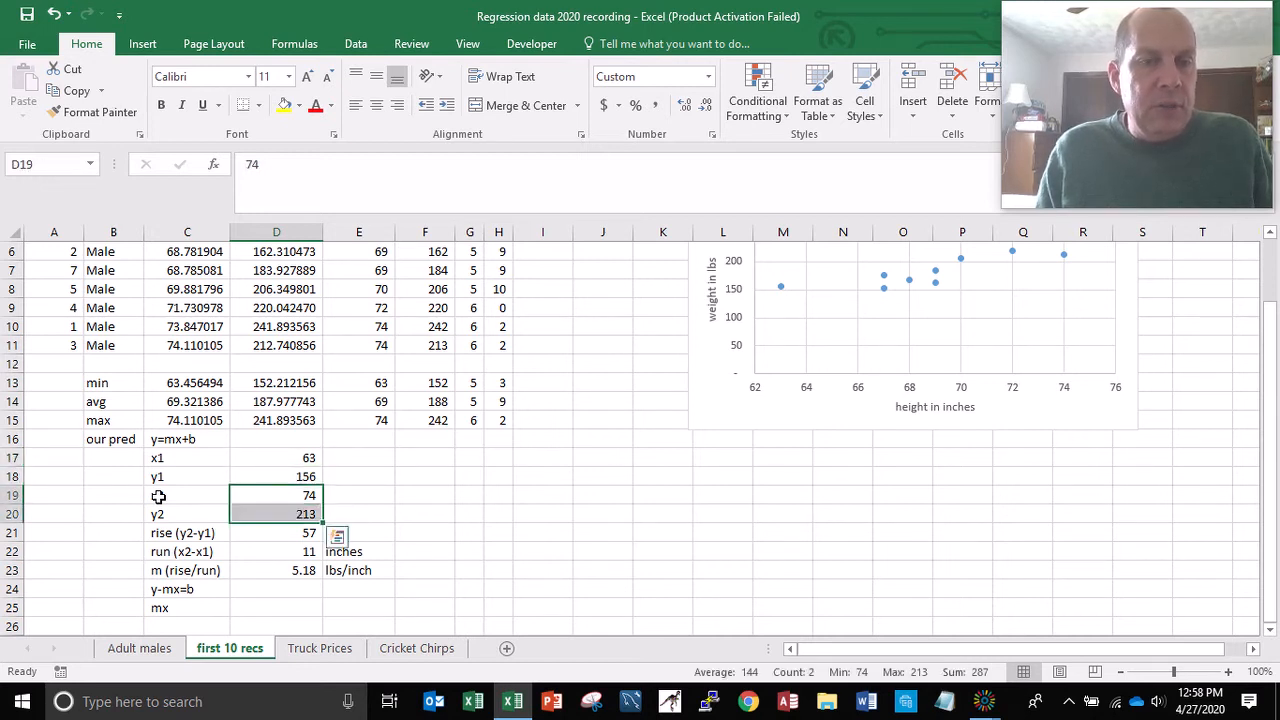
key(Up)
key(Up)
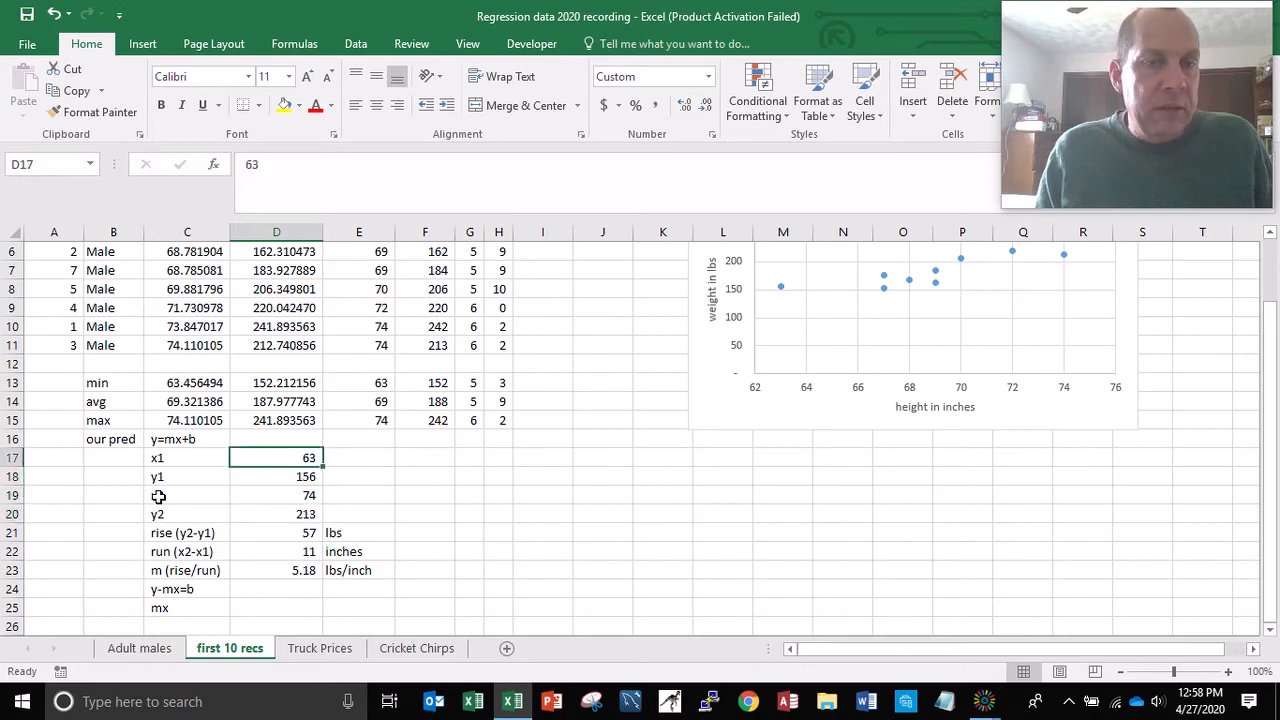
key(Down)
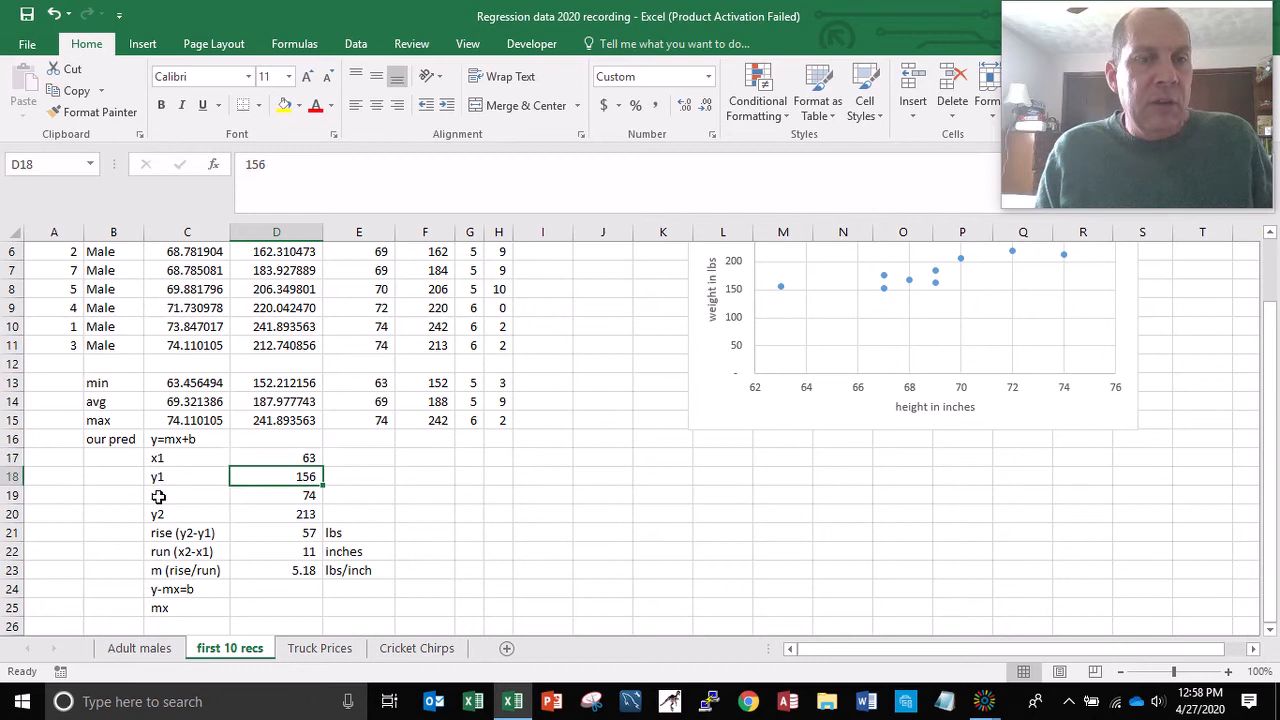
key(Down)
key(Down)
key(Down)
key(Down)
key(Down)
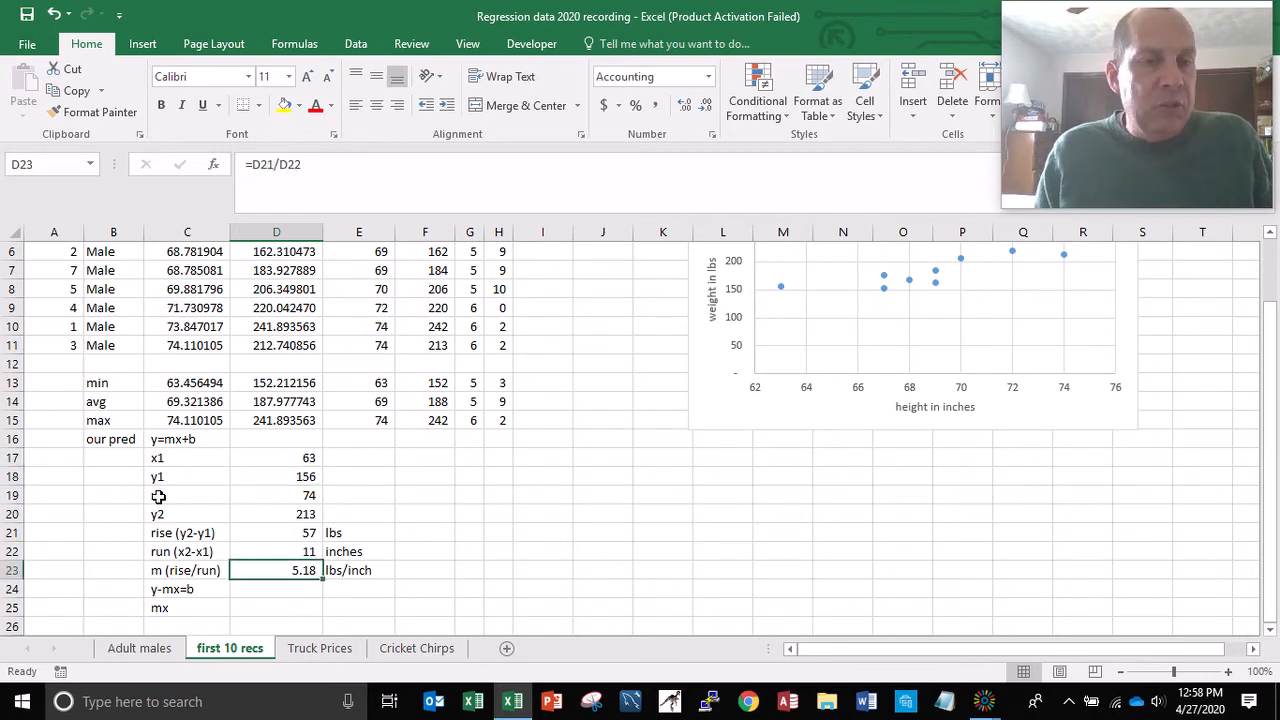
Step: Calculate mx in D25 by multiplying x1 by the slope with the formula =D17*D23
key(Down)
key(Down)
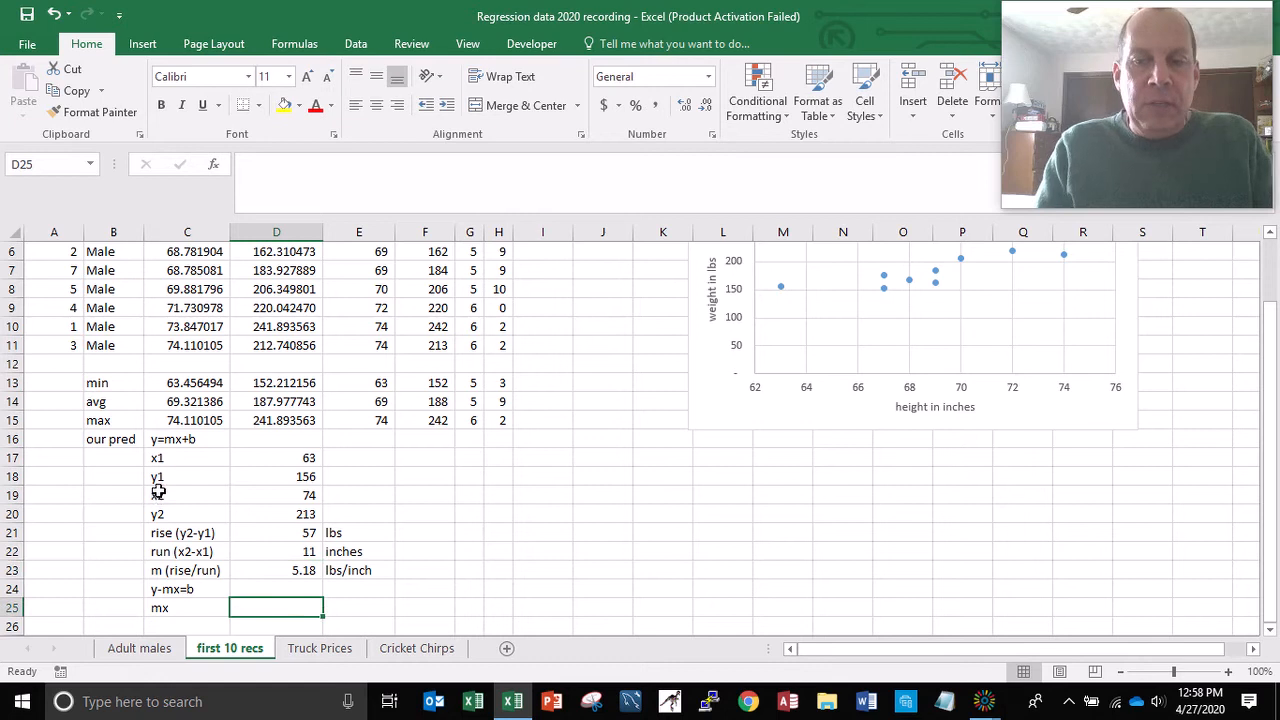
text(=)
key(Up)
key(Up)
key(Up)
key(Up)
key(Up)
key(Up)
key(Up)
key(Up)
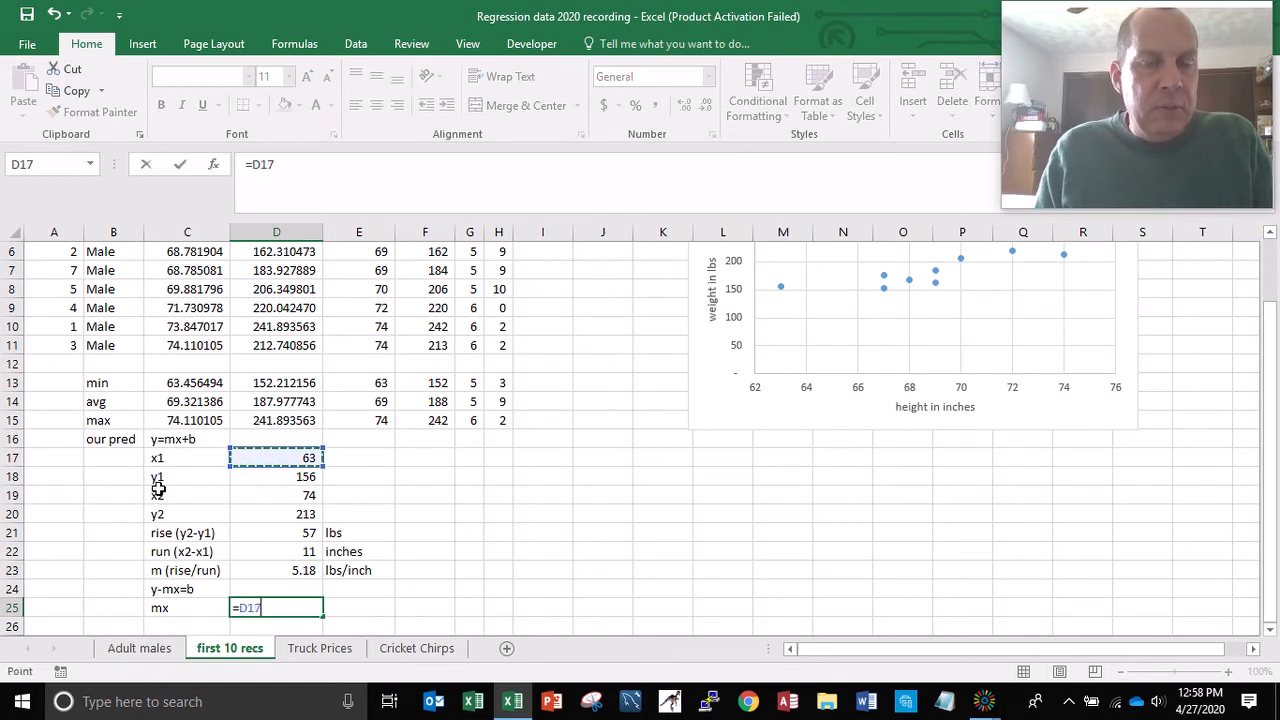
text(*)
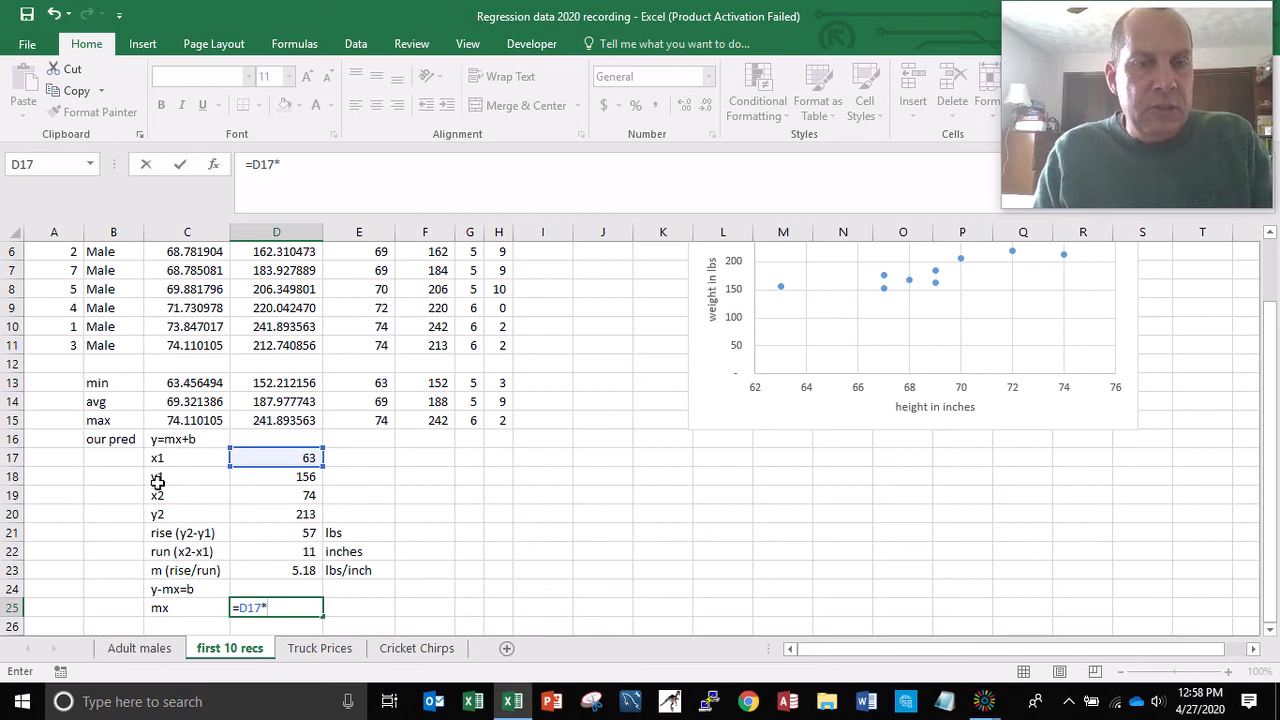
key(Up)
key(Up)
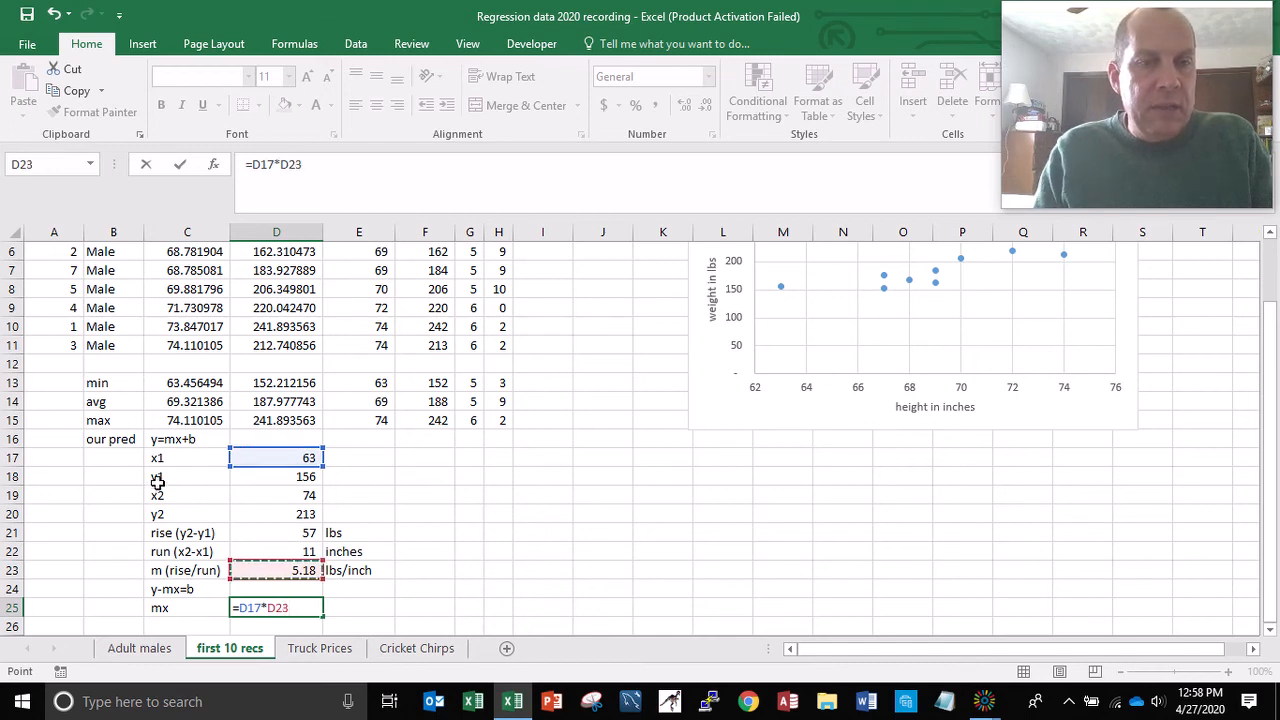
key(Return)
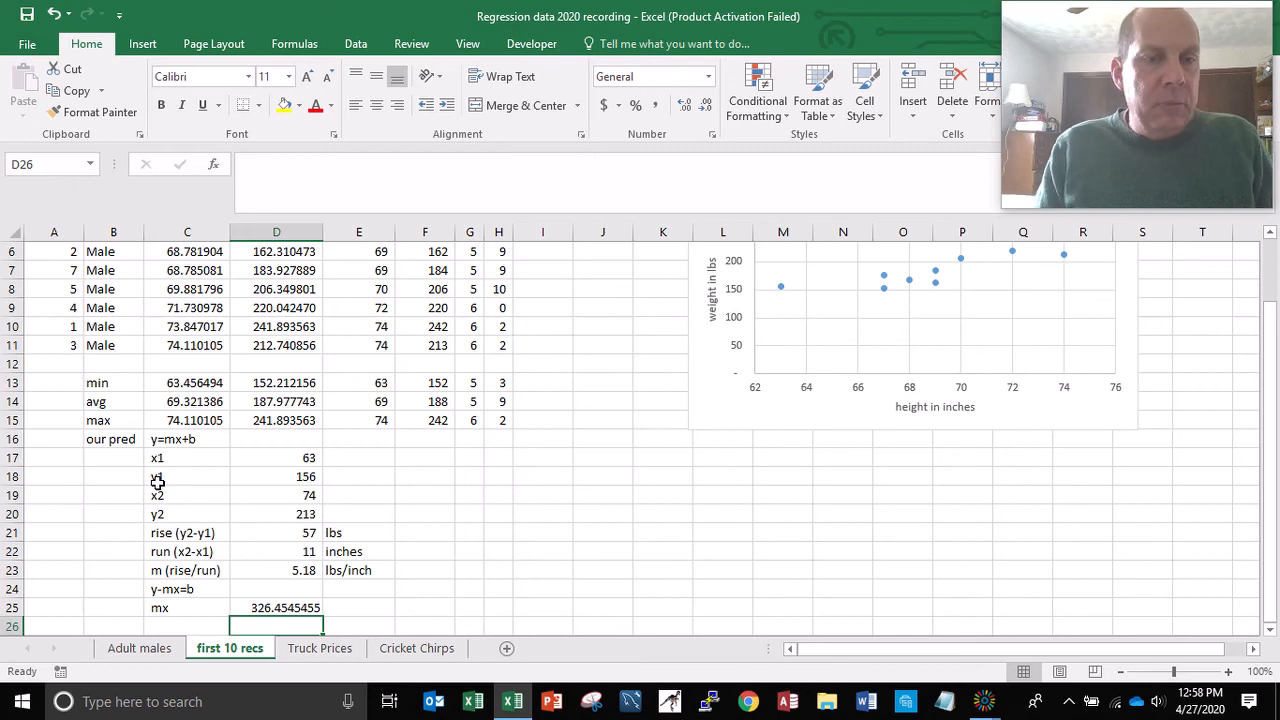
key(Up)
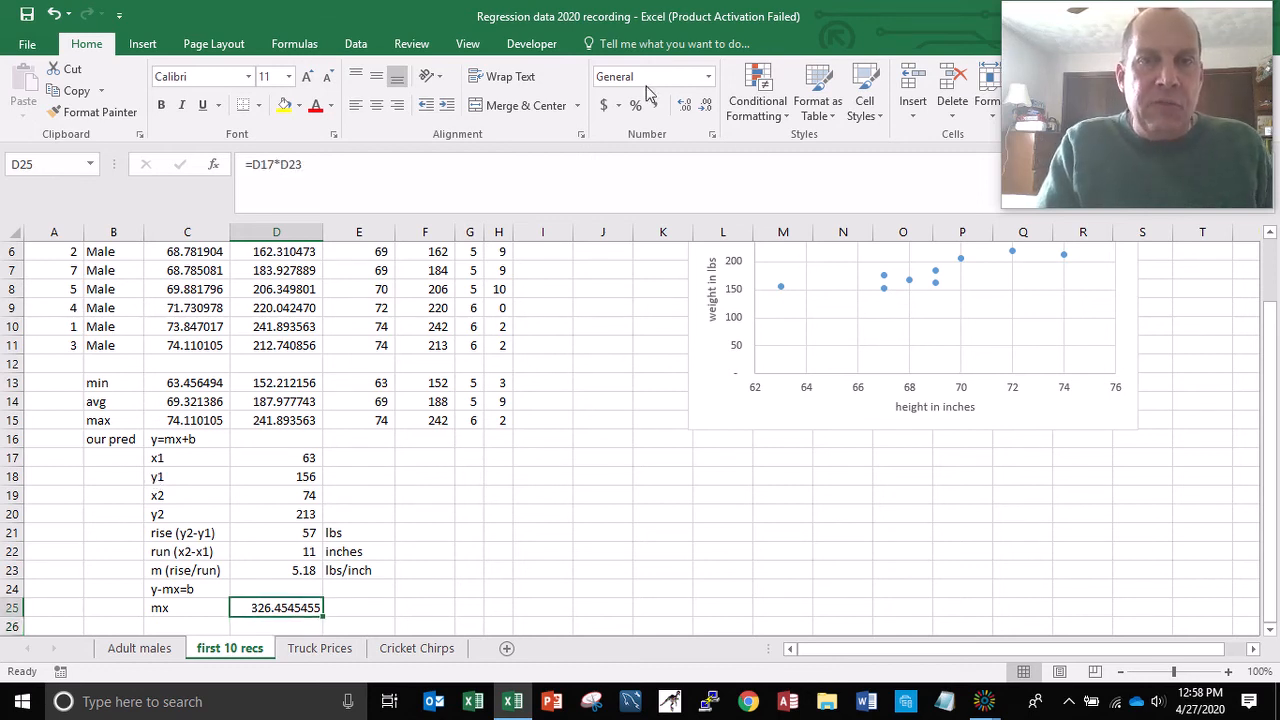
Step: Apply comma style to the mx value in D25 and calculate the intercept b in D24 with =D18-D25
click(657, 110)
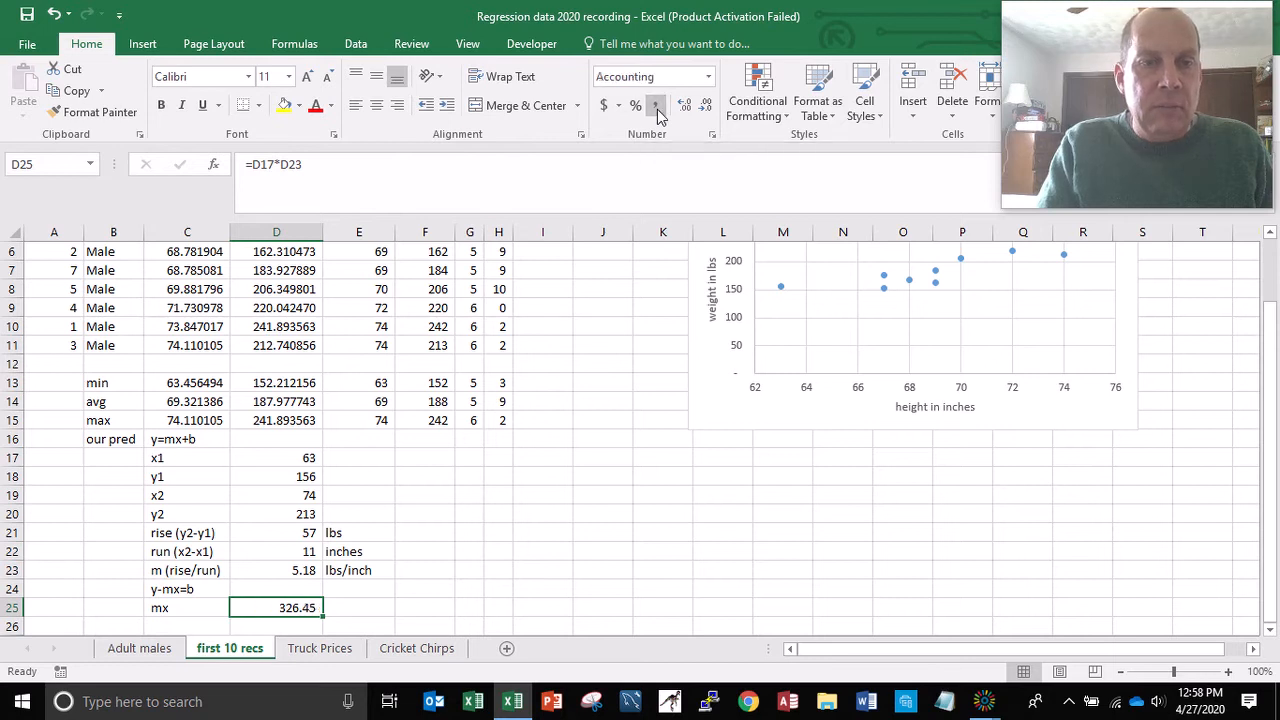
key(Up)
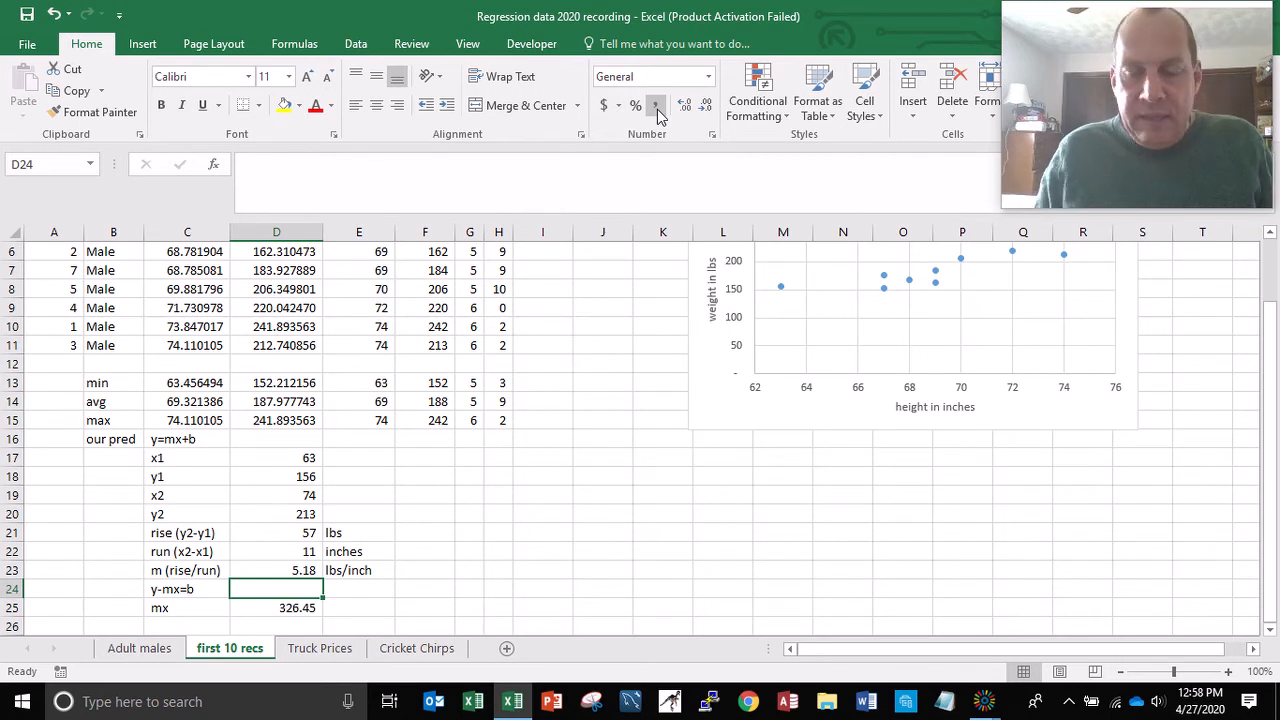
text(=)
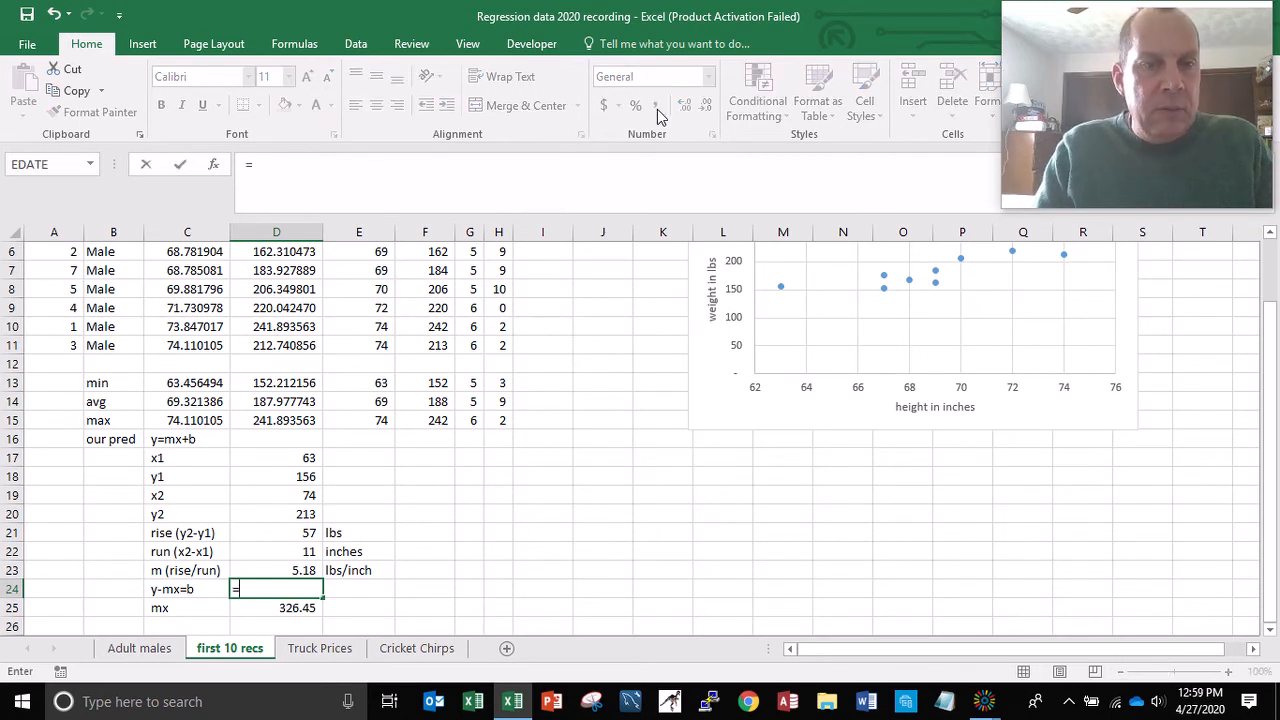
key(Up)
key(Up)
key(Up)
key(Up)
key(Up)
key(Up)
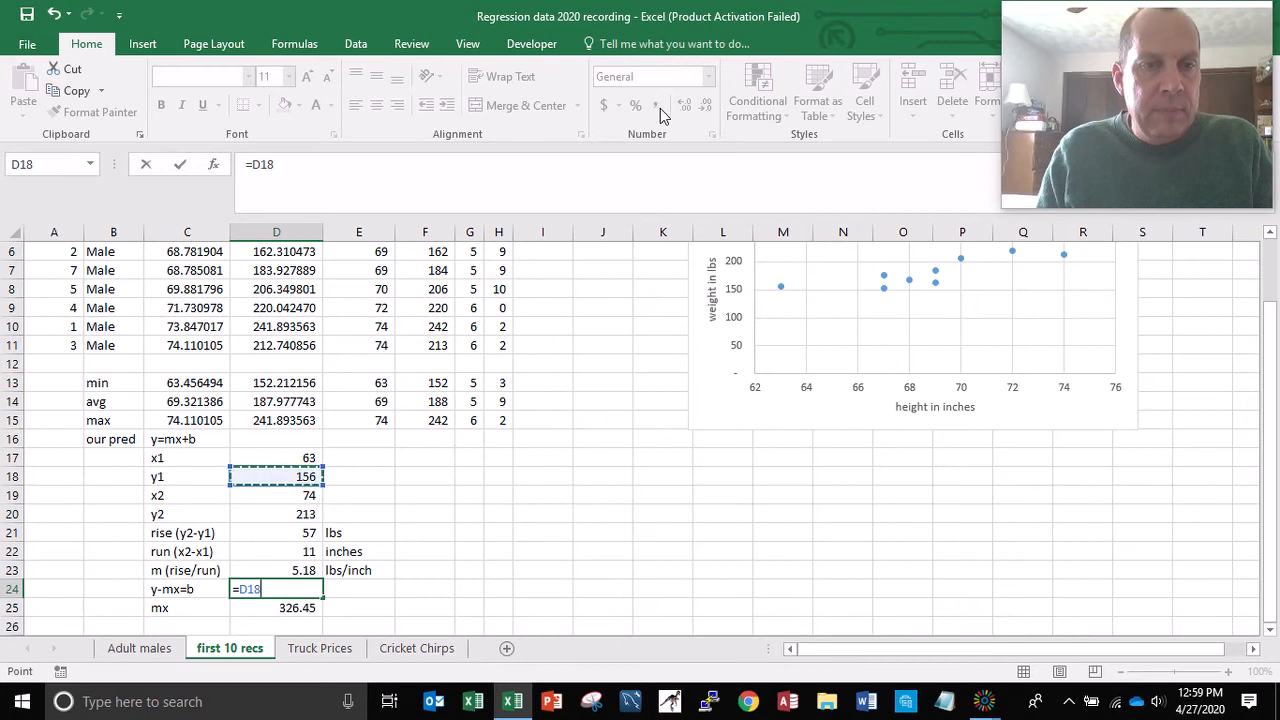
text(-)
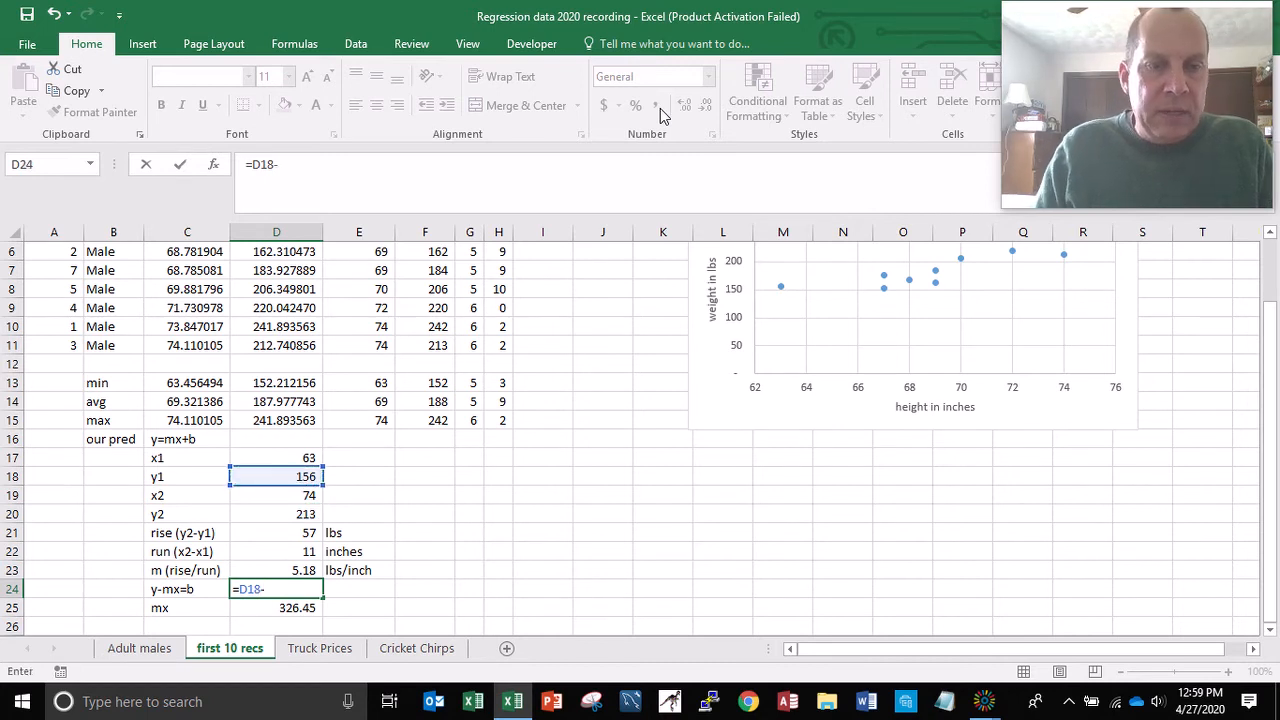
key(Down)
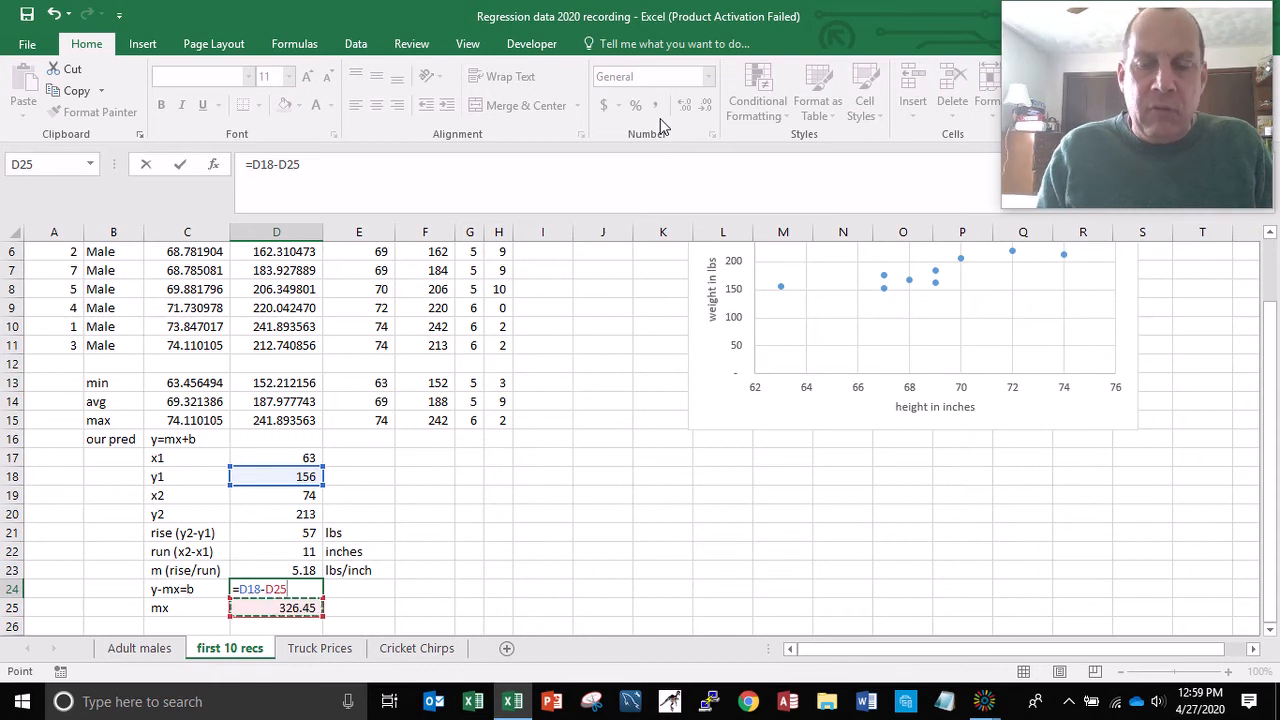
key(Return)
key(Up)
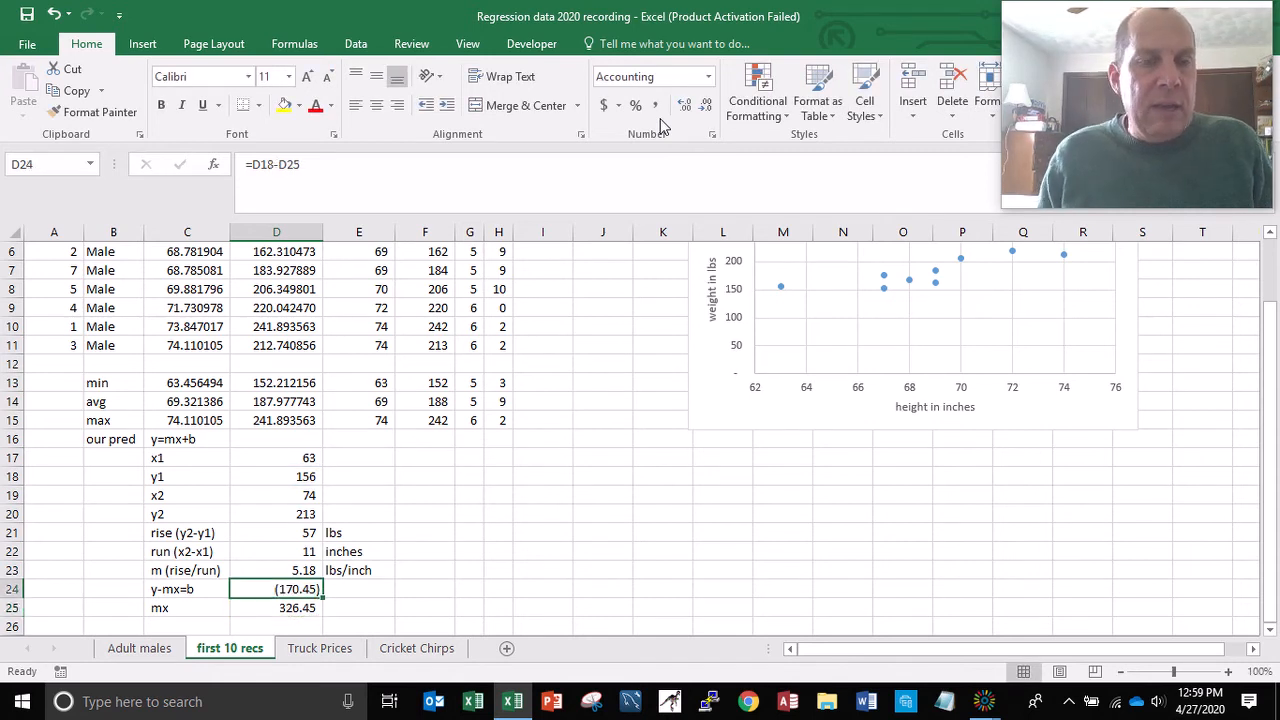
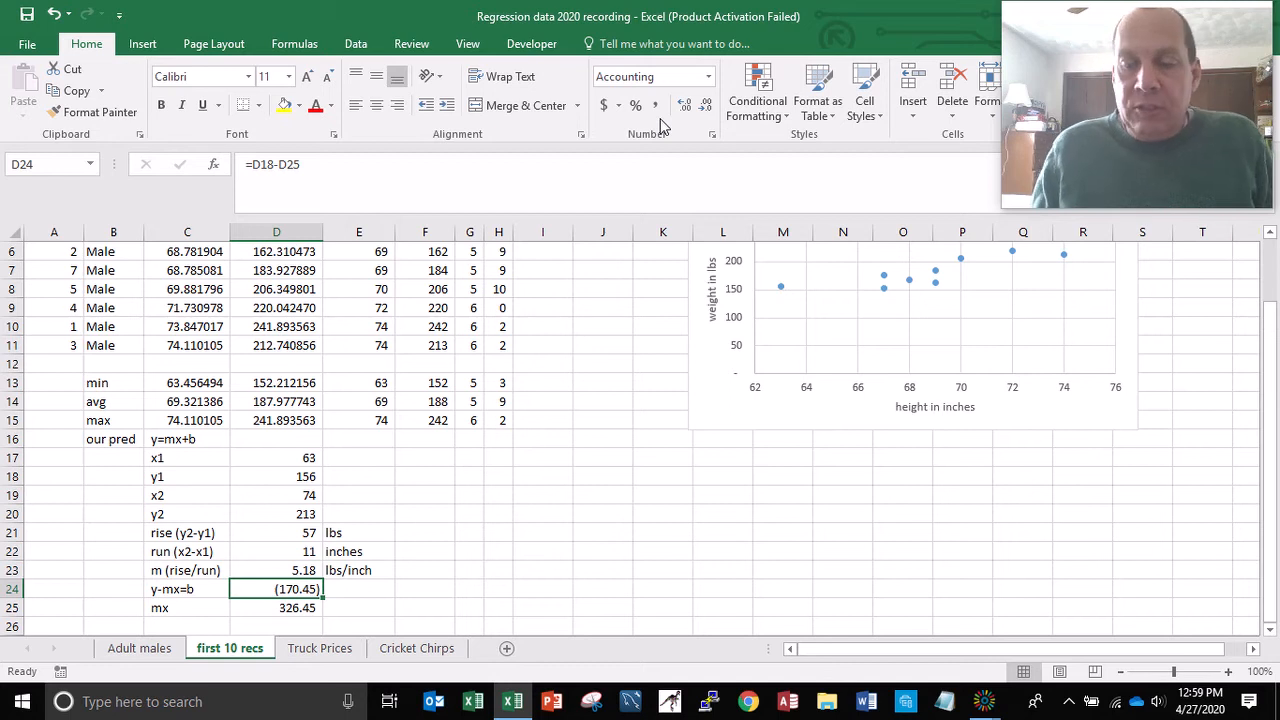
Step: Add the column heading "pred wgt" in I1, beside the In column
key(ctrl+Home)
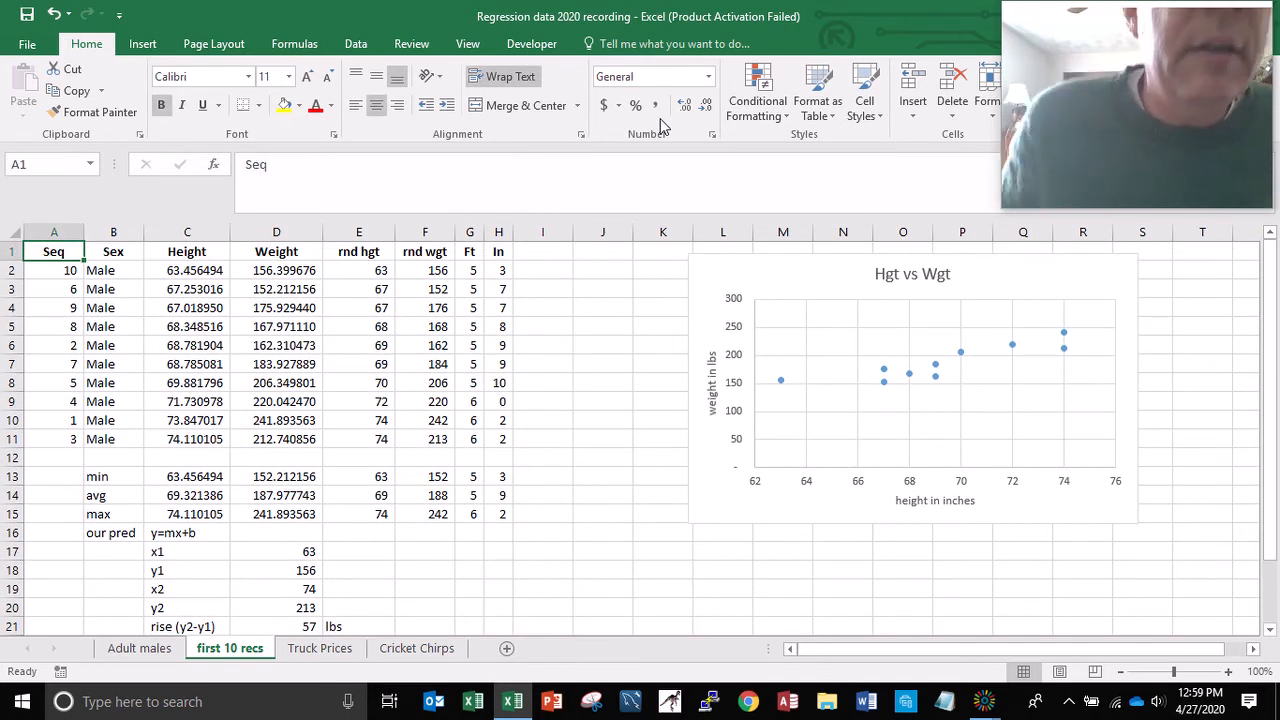
key(Right)
key(Right)
key(Right)
key(Right)
key(Right)
key(Right)
key(Right)
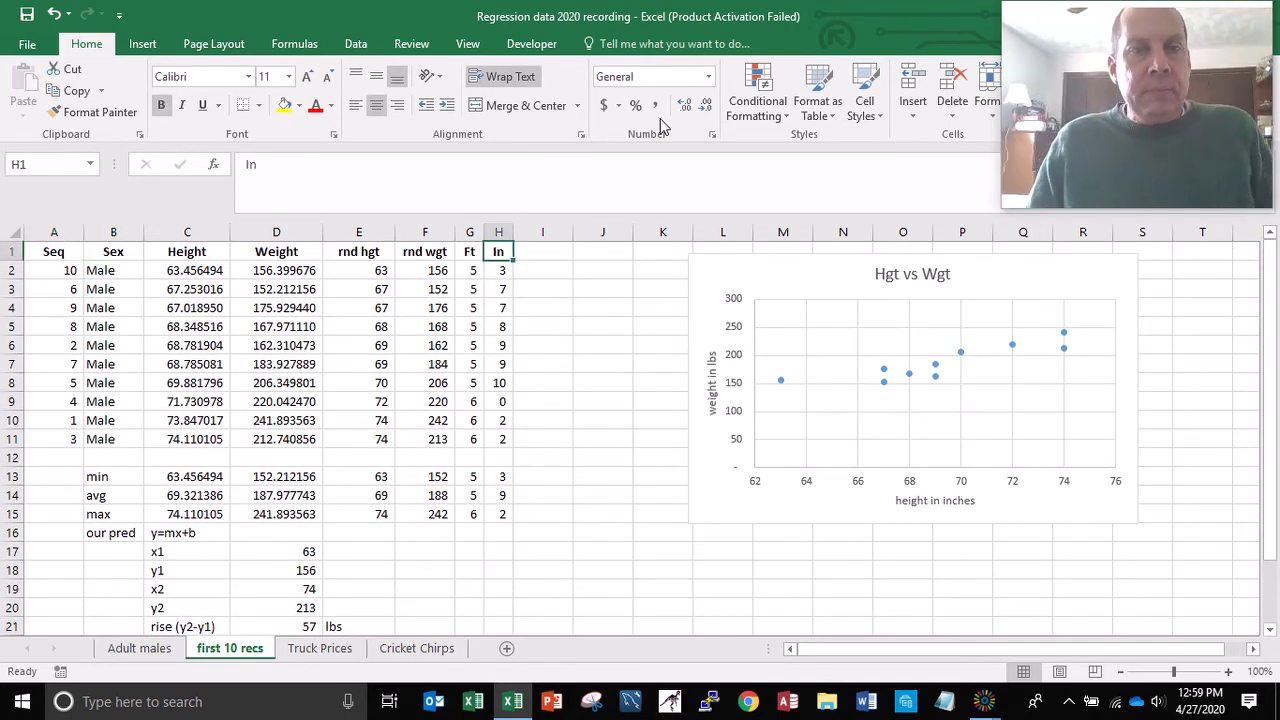
key(Right)
text(pri)
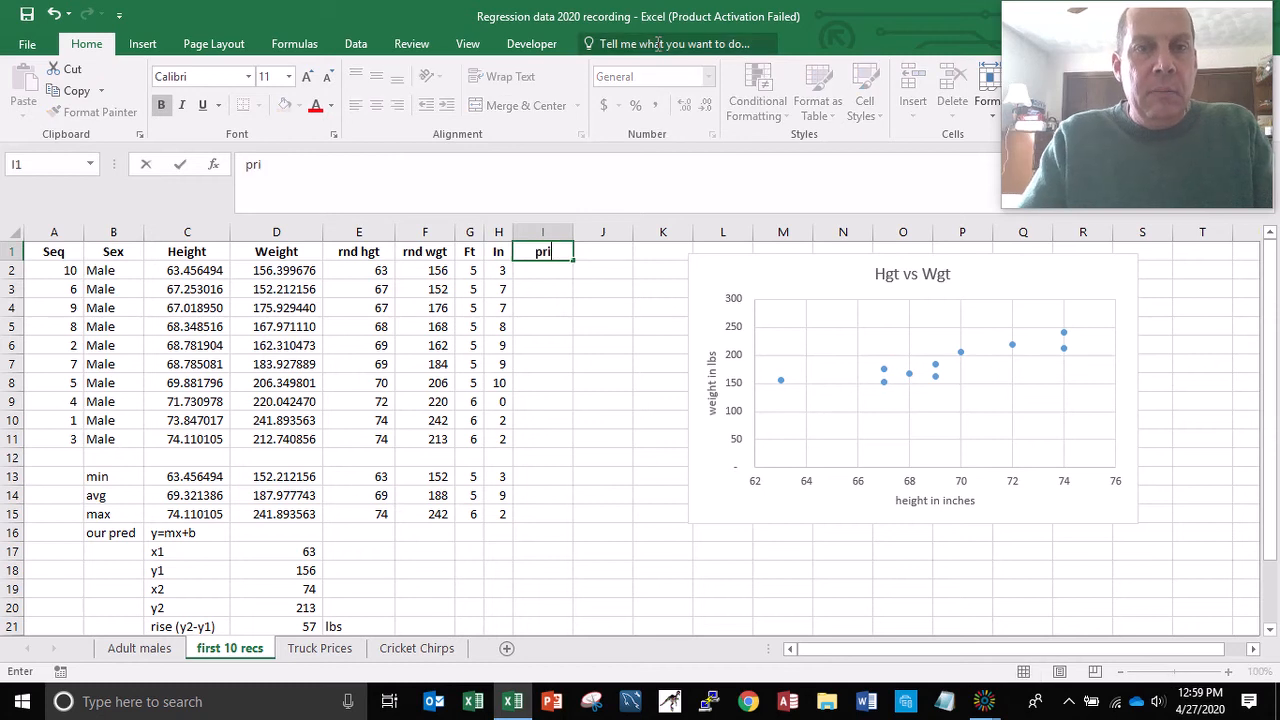
key(BackSpace)
text(ed)
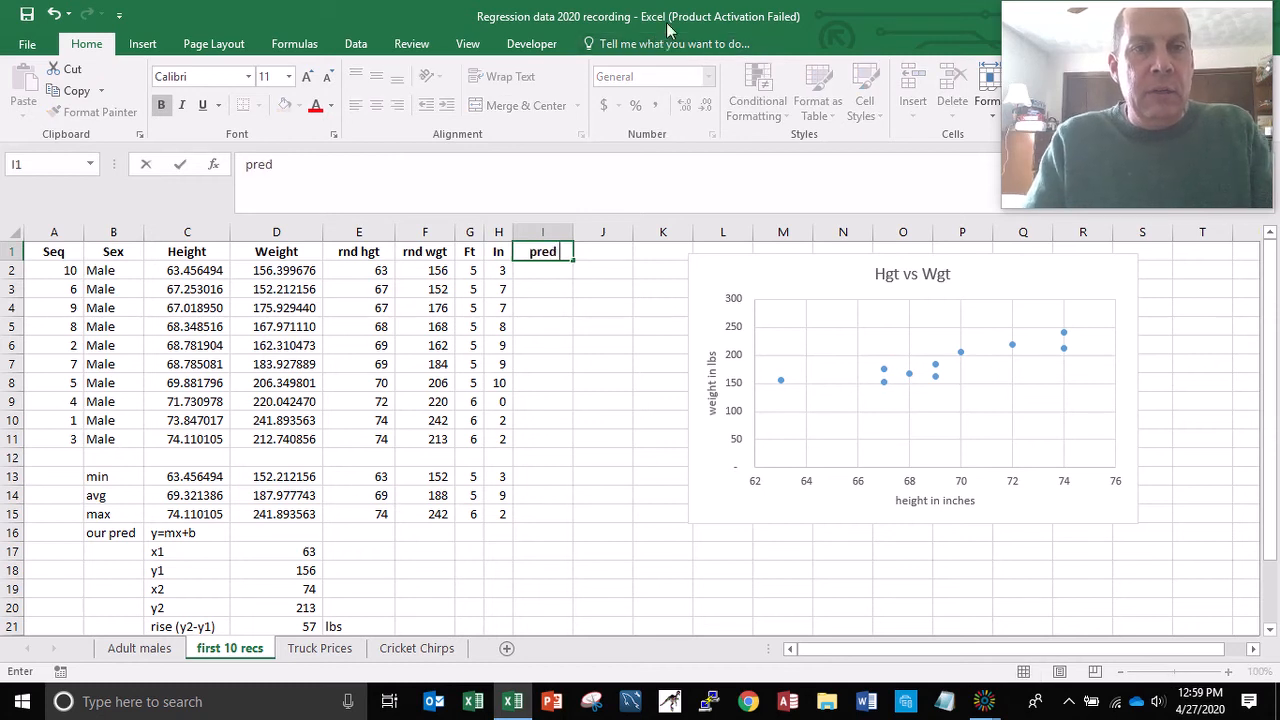
text( we)
text(gt)
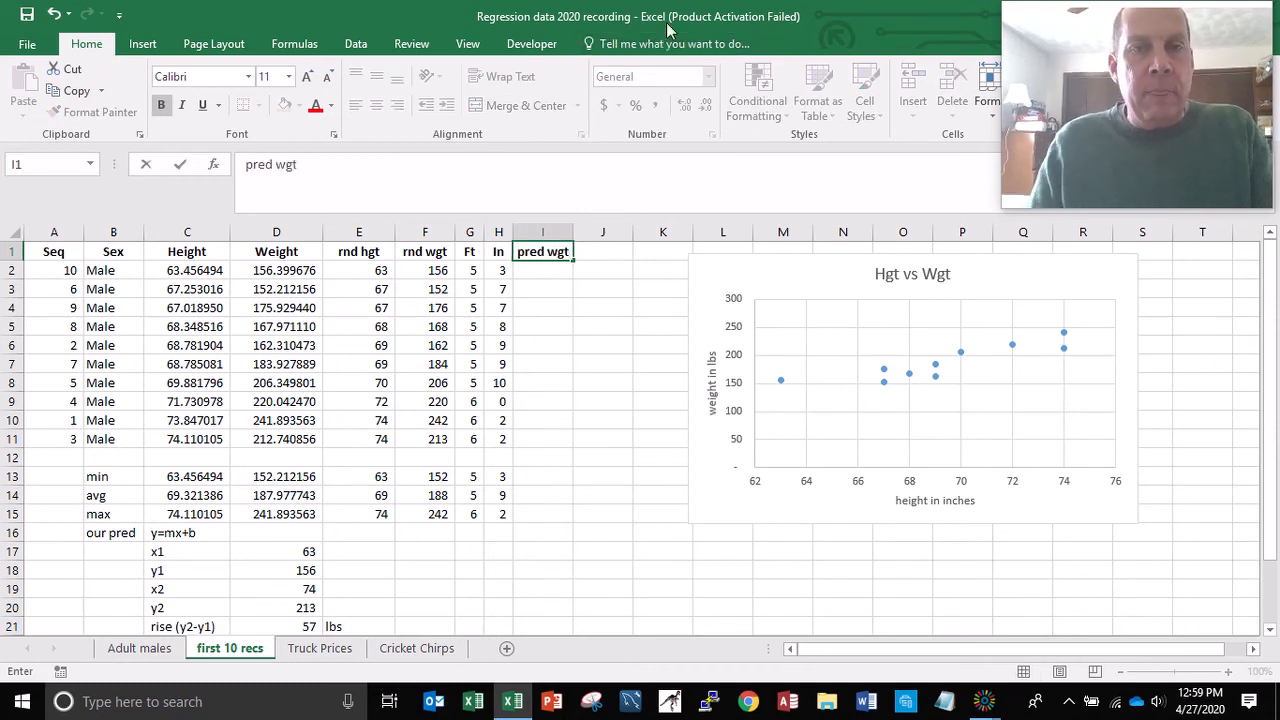
key(Return)
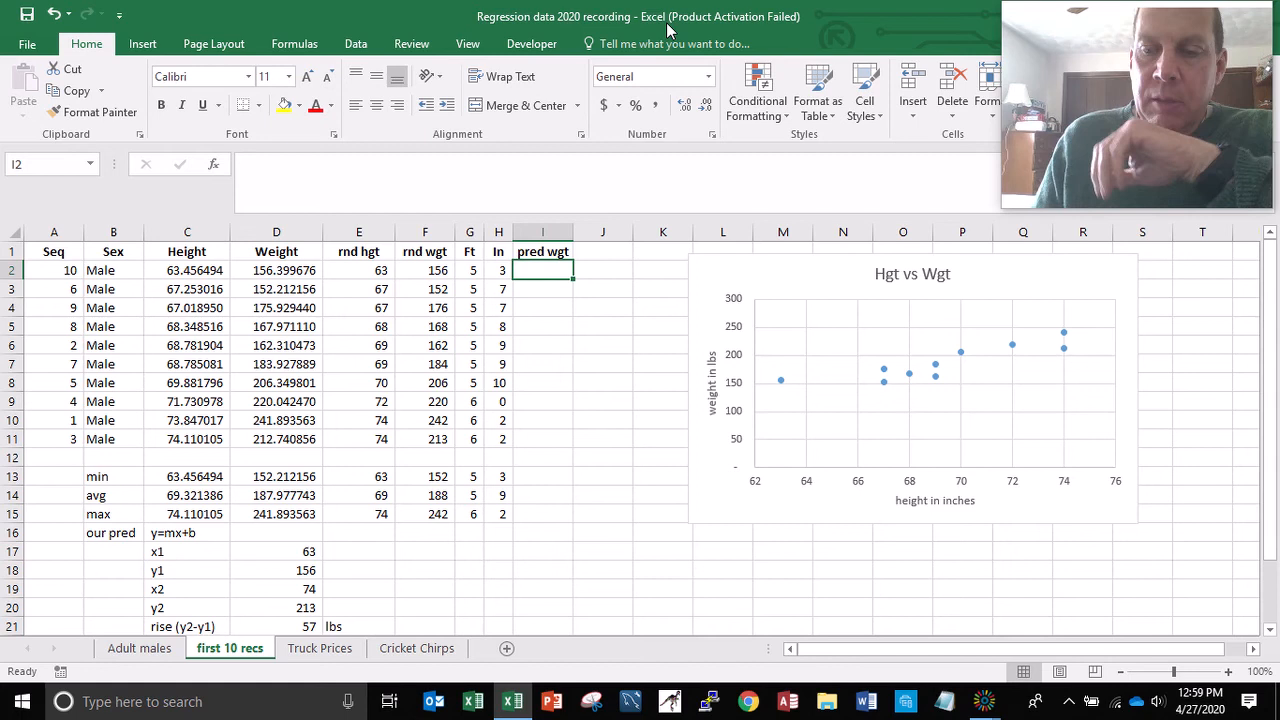
Step: Calculate the first predicted weight in I2 with =E2*$D$23+$D$24, using absolute references for the slope and intercept
text(=)
key(Left)
key(Left)
key(Left)
key(Left)
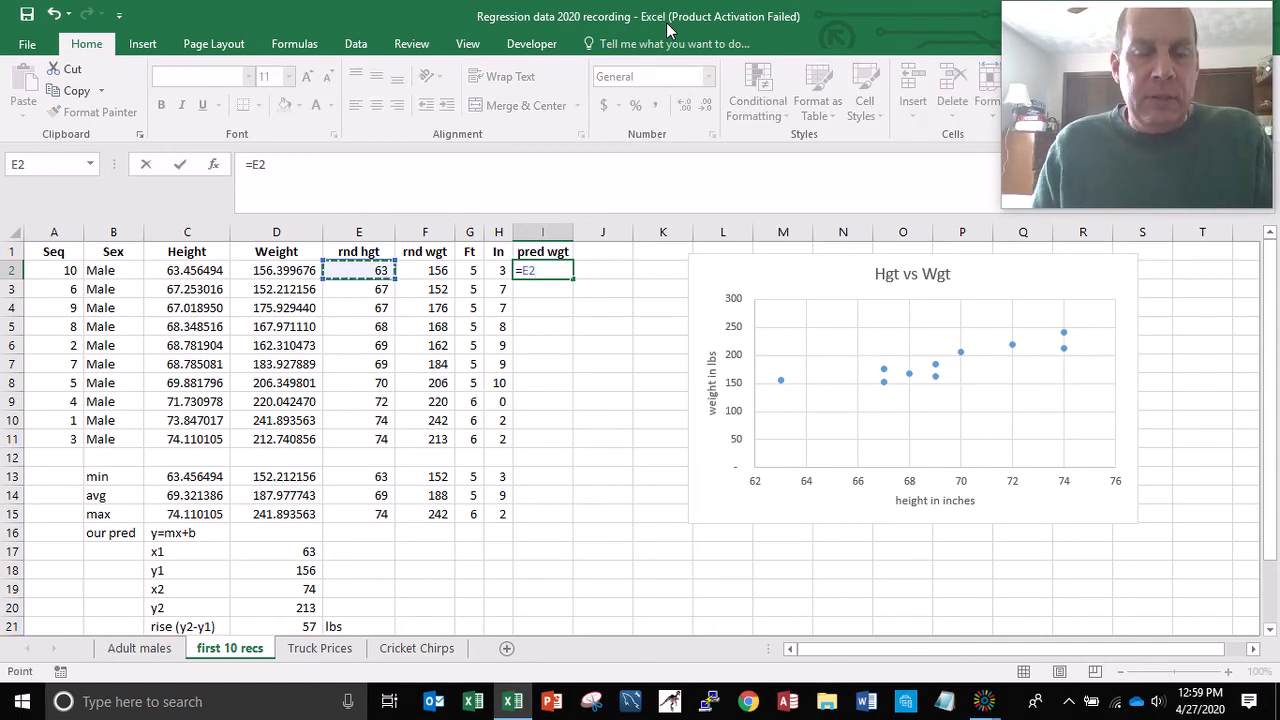
text(*)
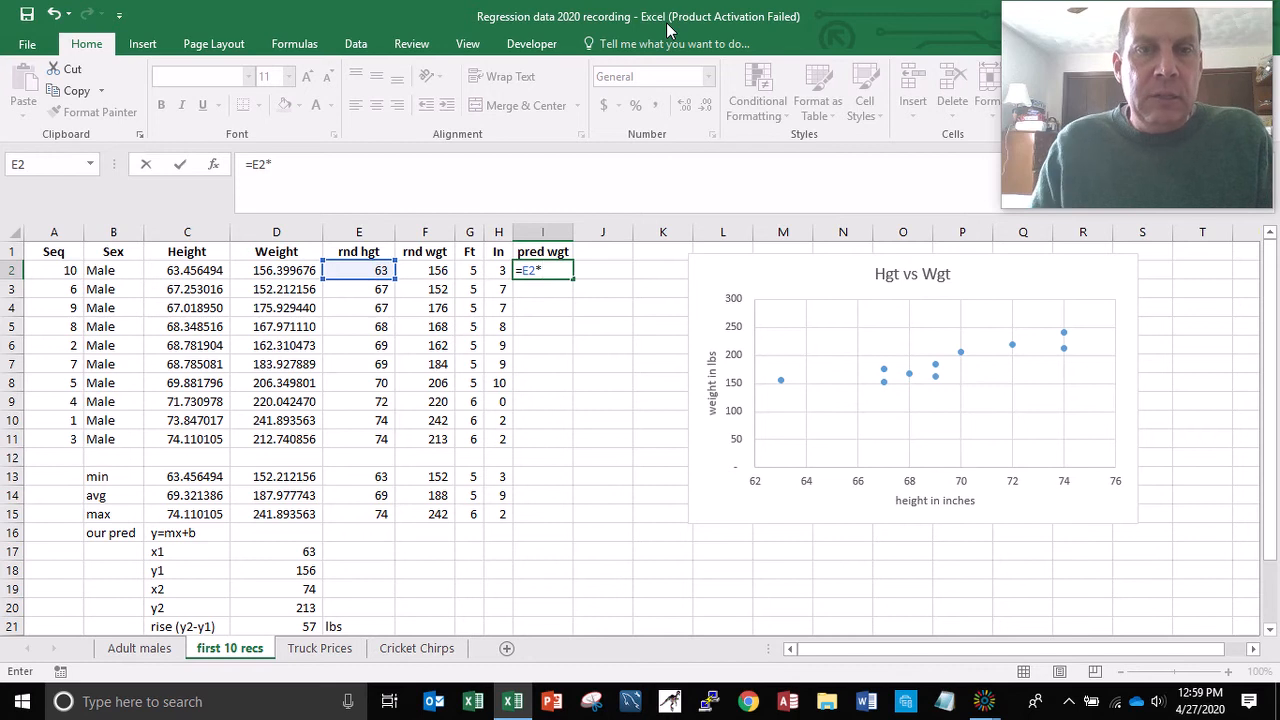
key(Down)
key(Down)
key(Down)
key(Down)
key(Down)
key(Down)
key(Down)
key(Down)
key(Down)
key(Down)
key(Down)
key(Down)
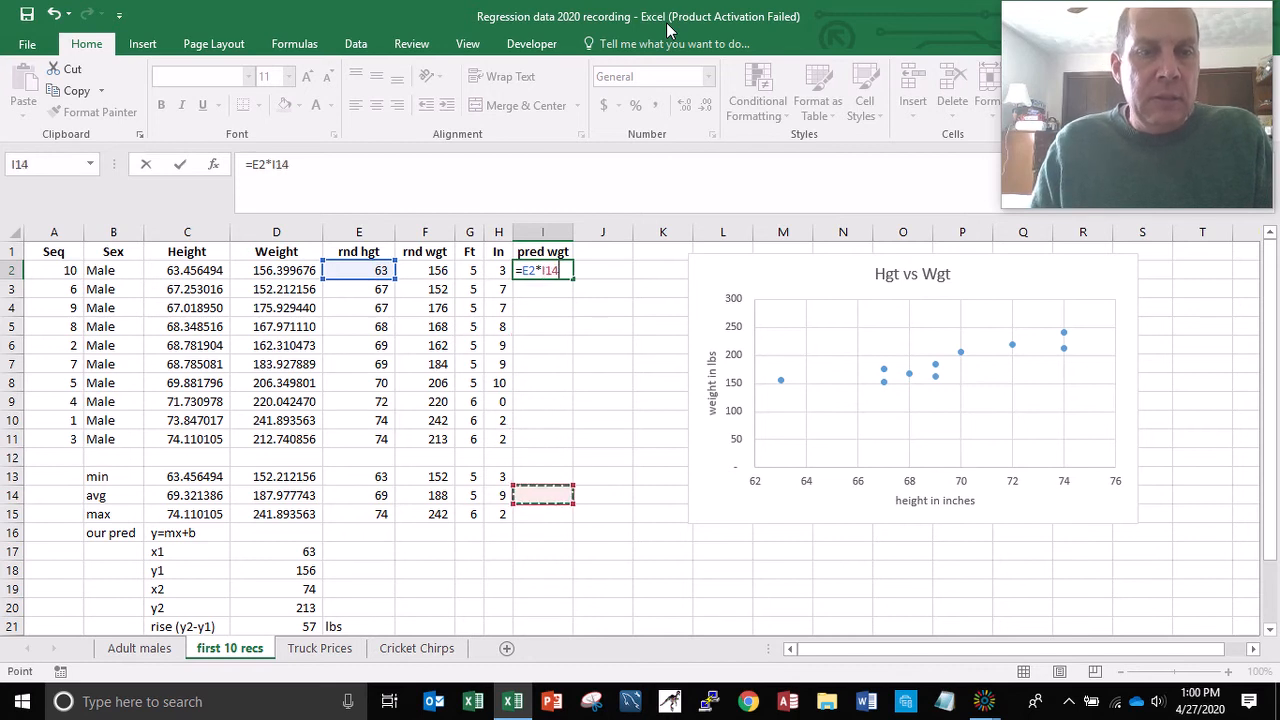
key(Down)
key(Down)
key(Down)
key(Down)
key(Down)
key(Down)
key(Down)
key(Down)
key(Left)
key(Left)
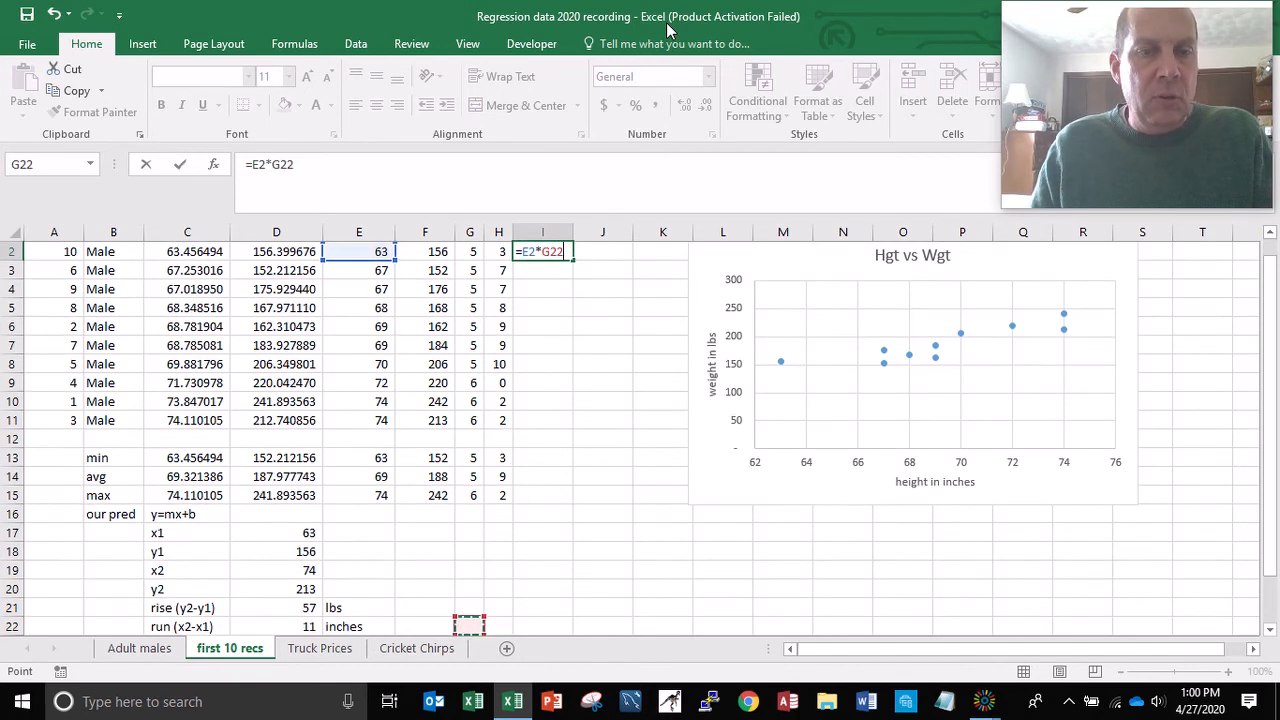
key(Down)
key(Left)
key(Left)
key(Left)
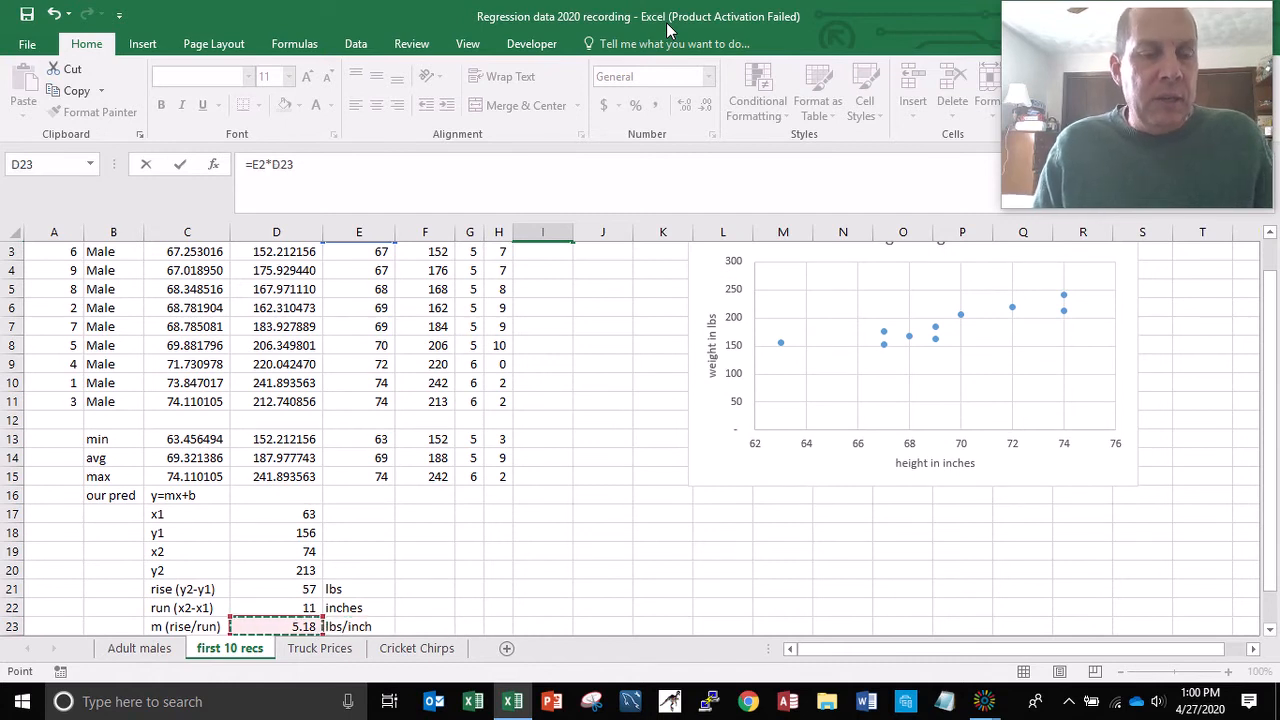
key(F4)
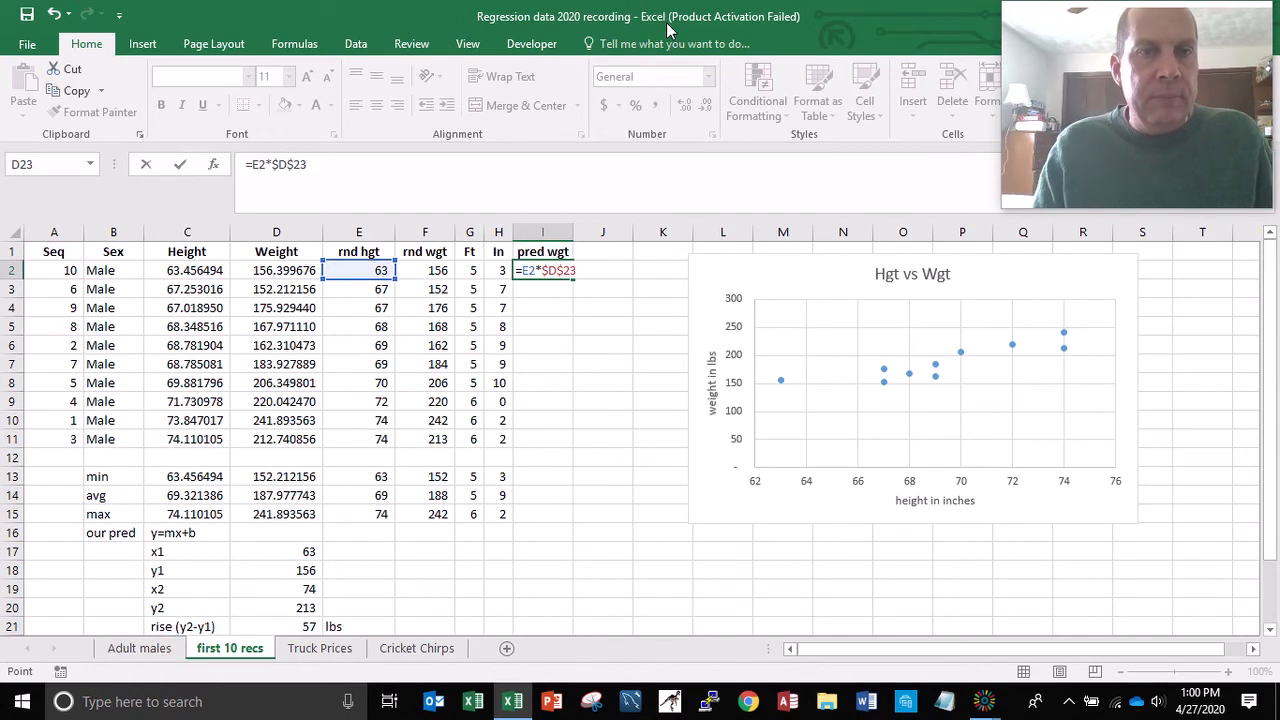
text(+)
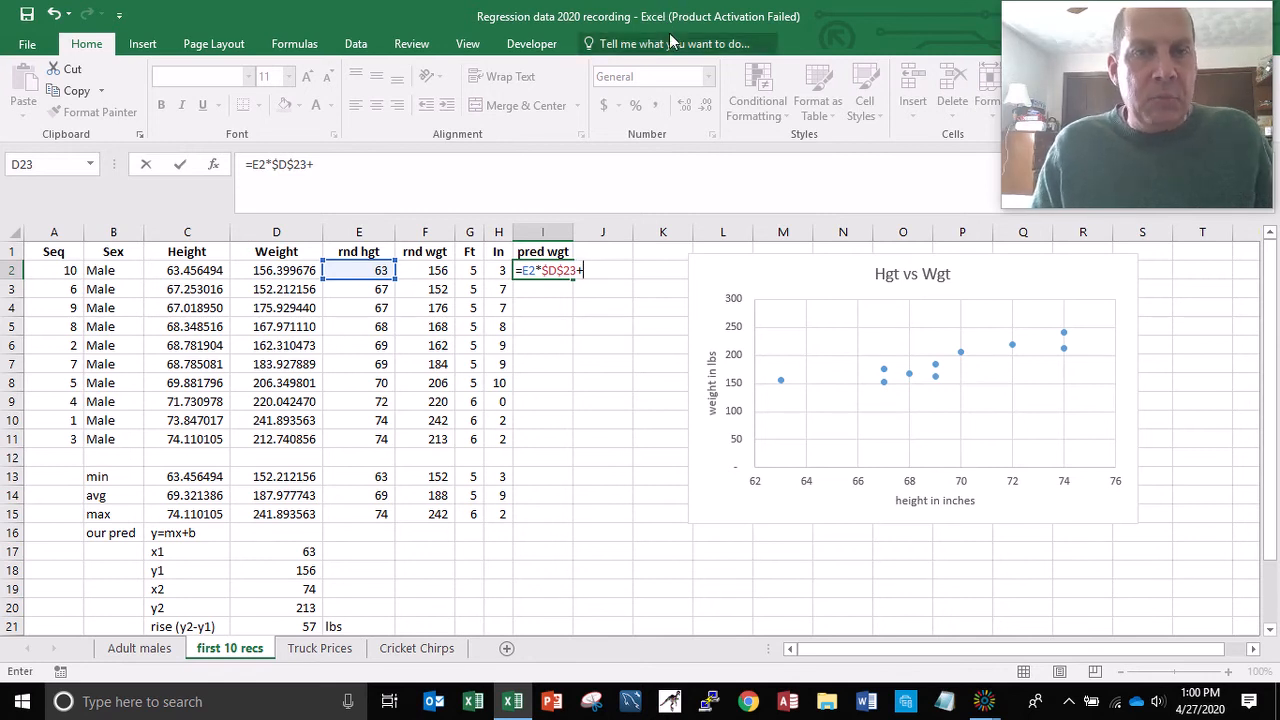
key(Down)
key(Down)
key(Down)
key(Down)
key(Down)
key(Down)
key(Down)
key(Down)
key(Down)
key(Down)
key(Down)
key(Down)
key(Down)
key(Down)
key(Down)
key(Down)
key(Down)
key(Down)
key(Down)
key(Down)
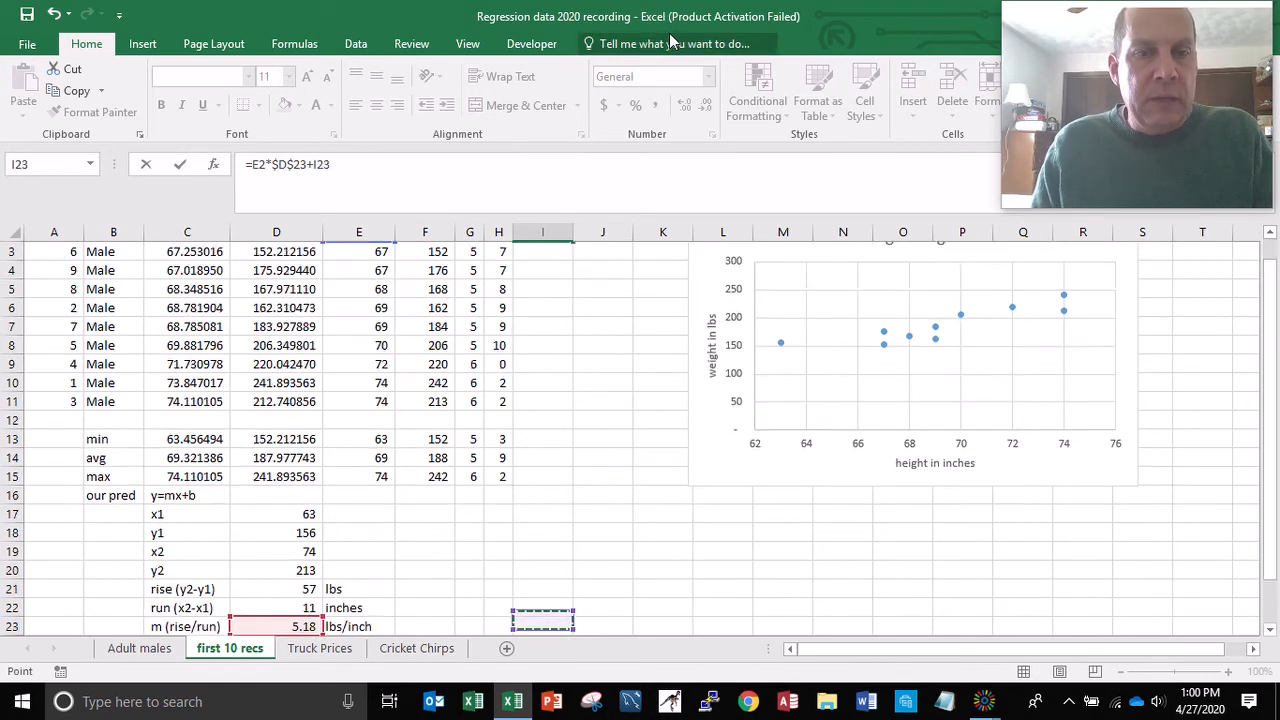
key(Up)
key(Up)
key(Up)
key(Up)
key(Up)
key(Left)
key(Left)
key(Left)
key(Left)
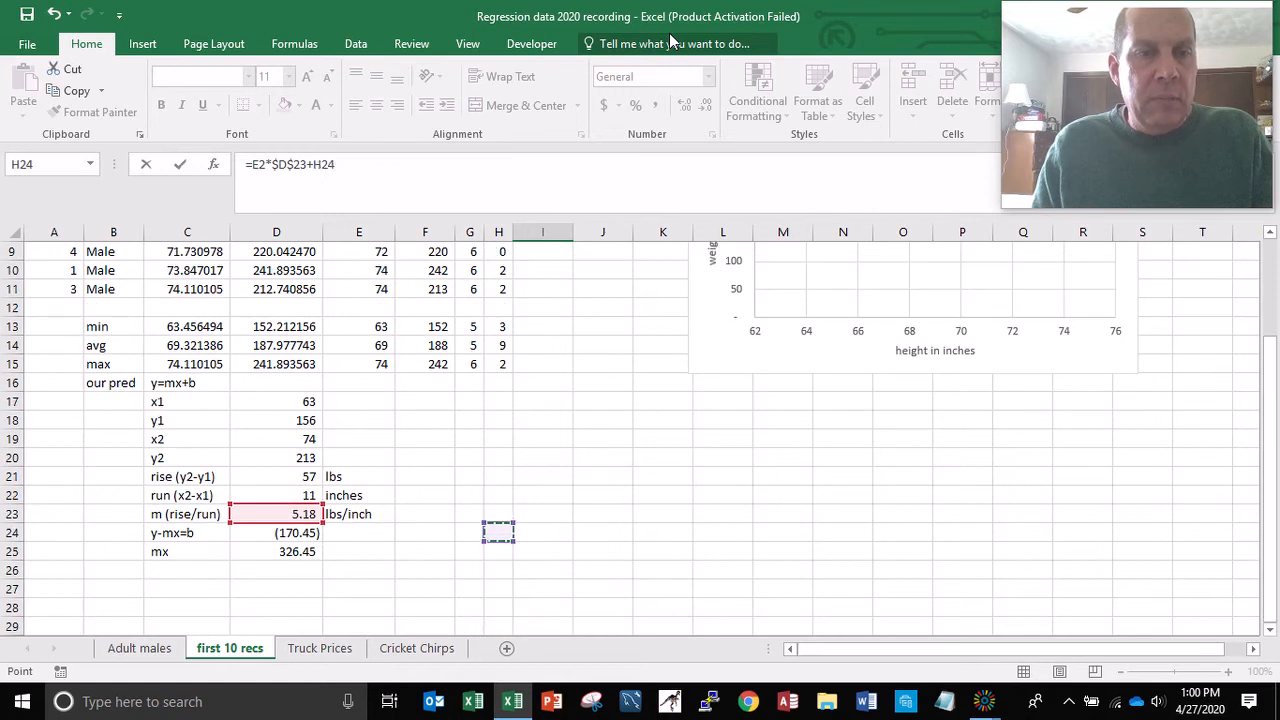
key(Left)
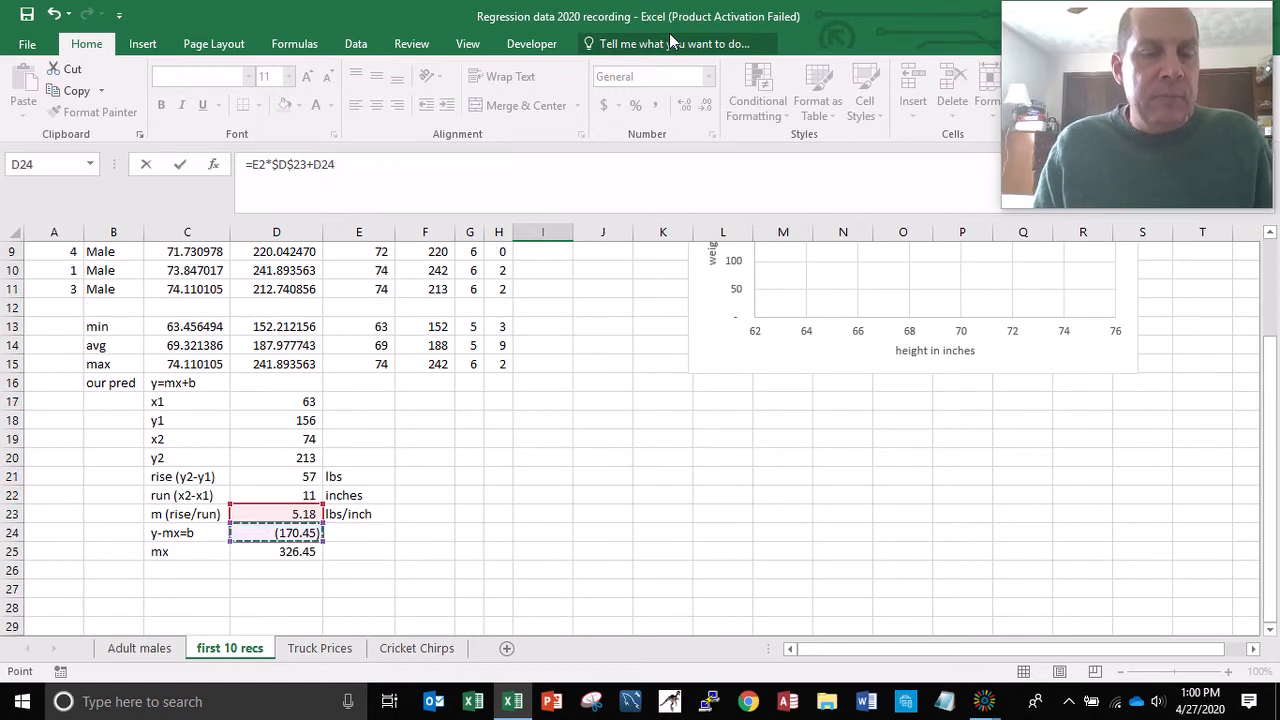
key(F4)
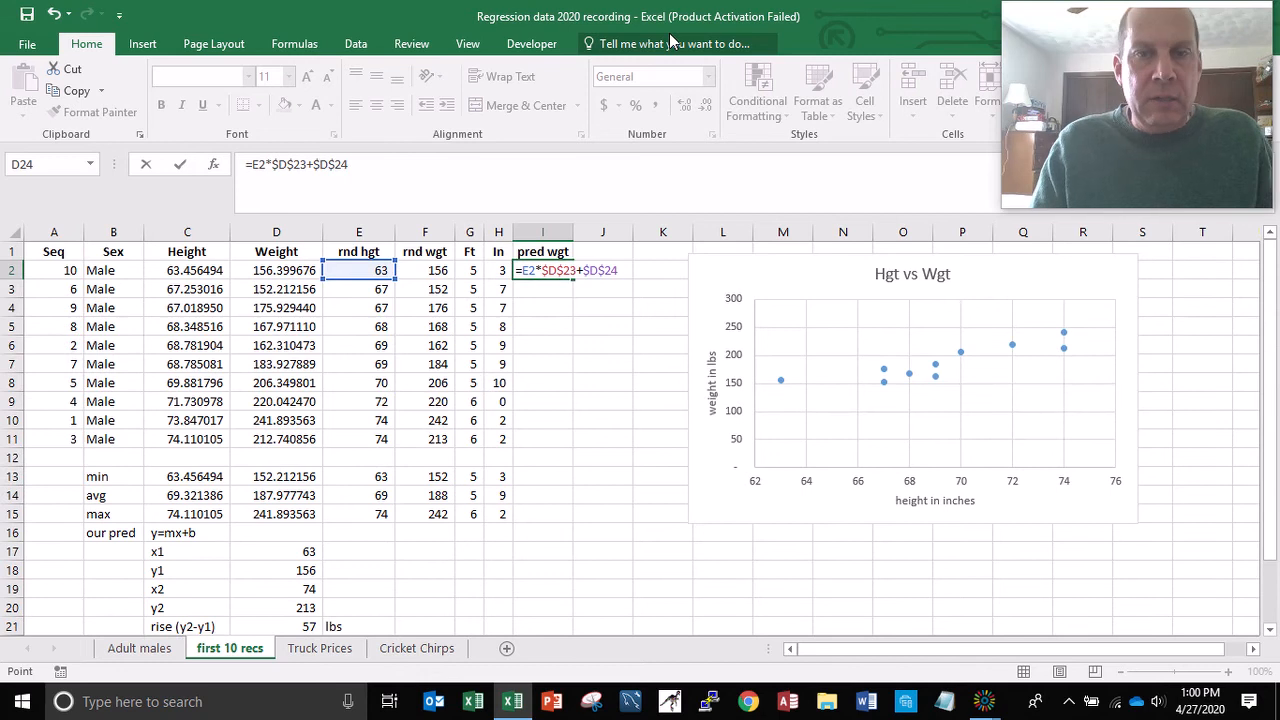
key(Return)
key(Up)
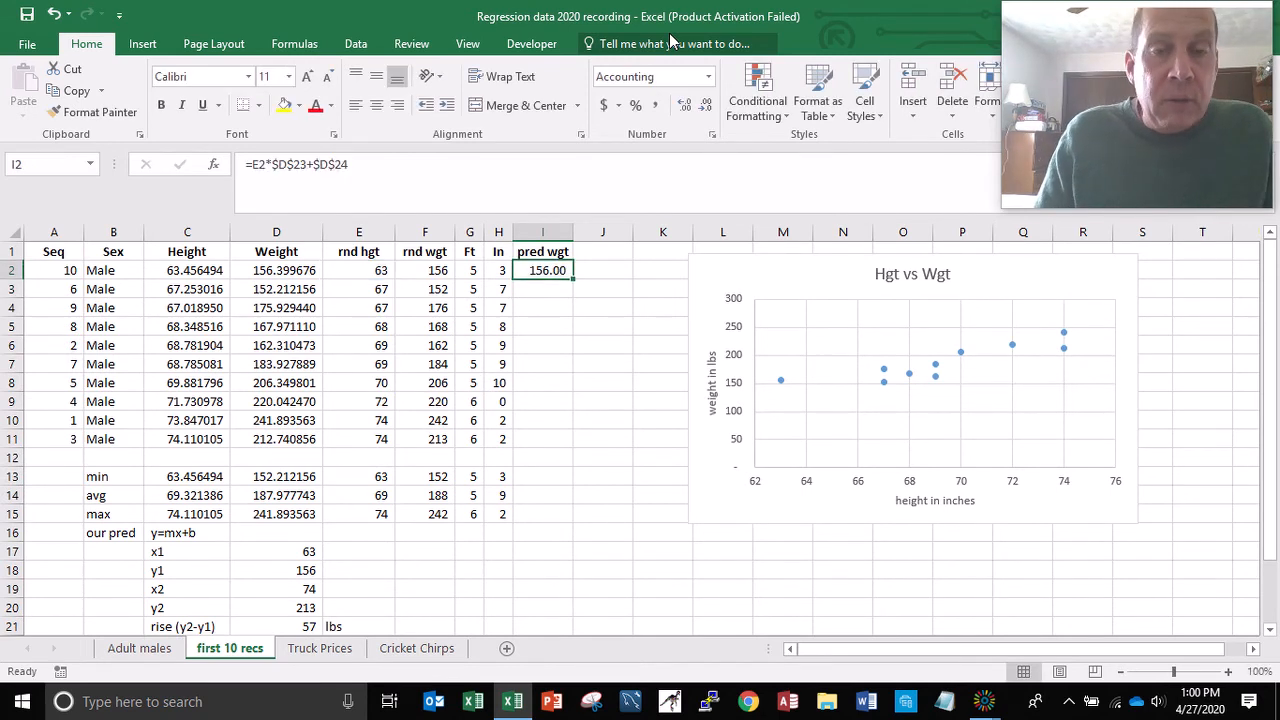
Step: Fill the predicted weight formula from I2 down through I11
key(Left)
key(Left)
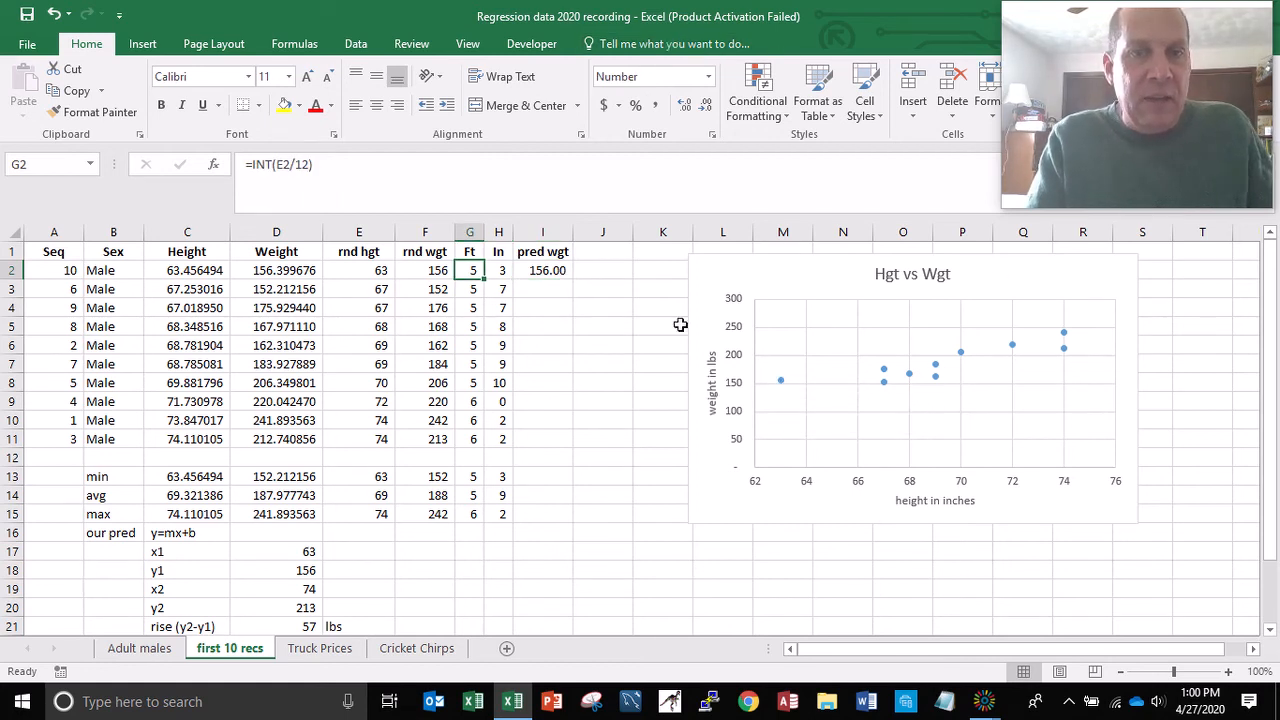
click(538, 271)
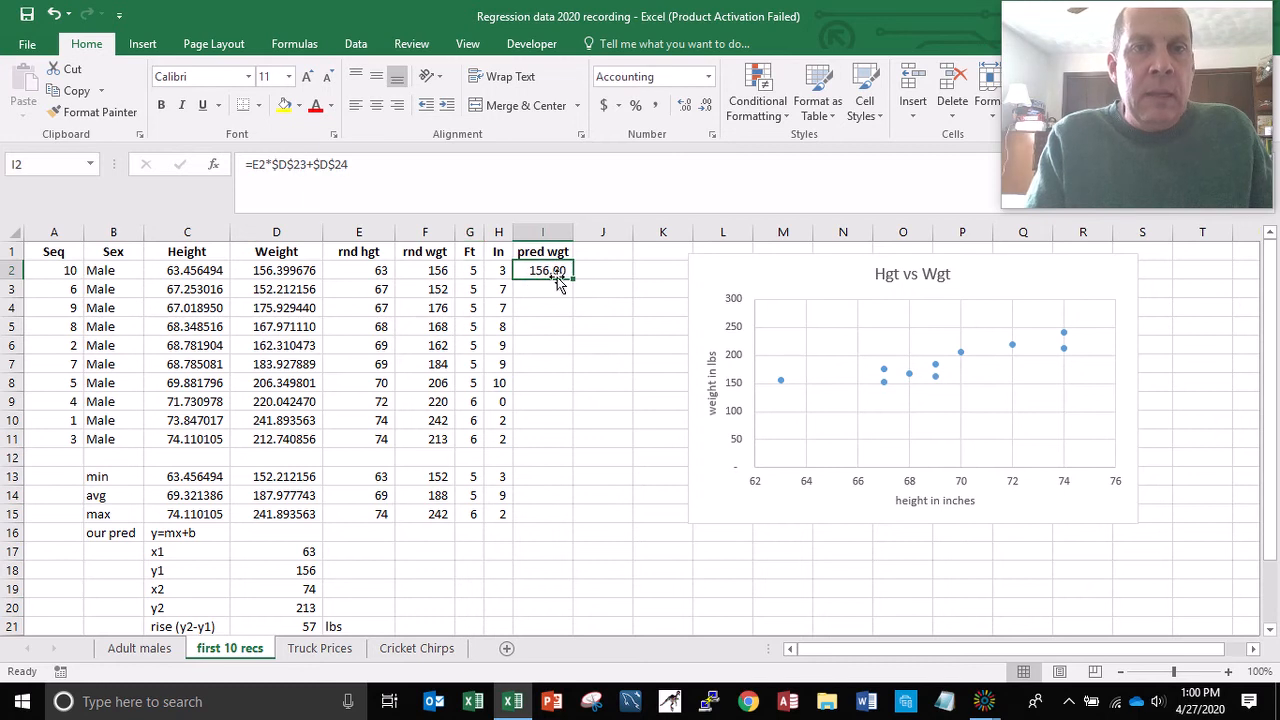
drag(572, 282, 560, 447)
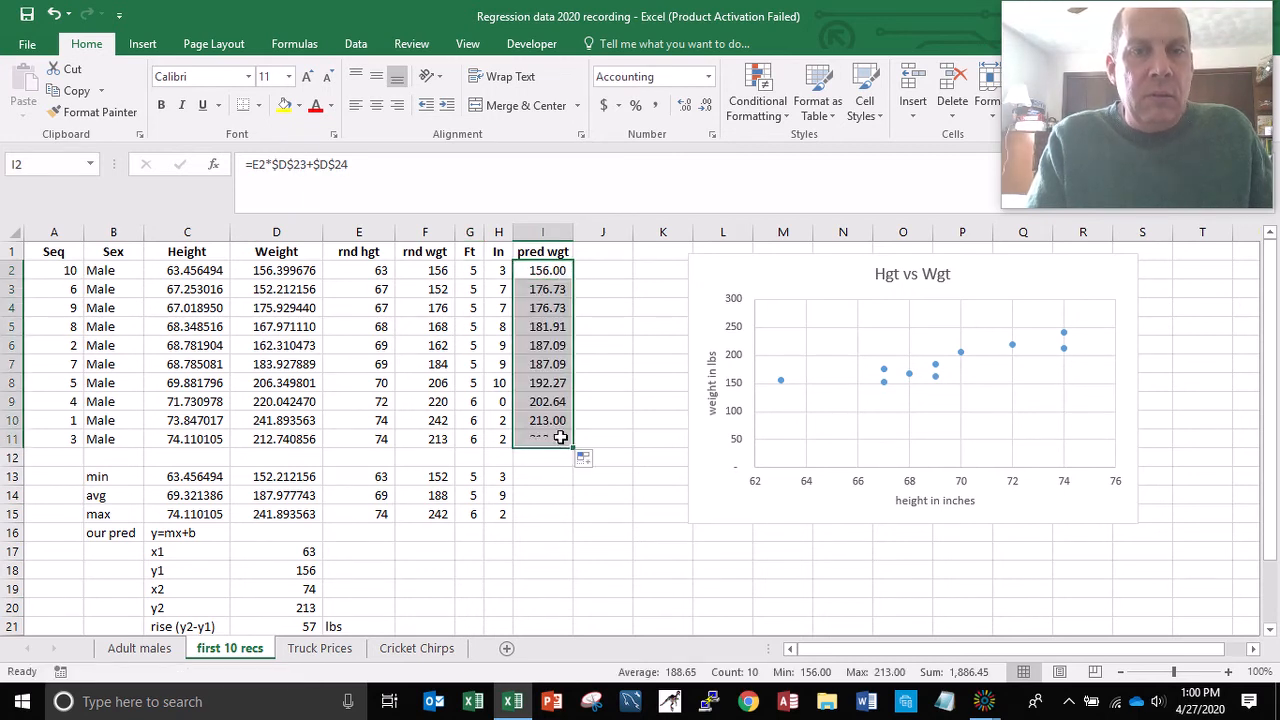
Step: Compare the predicted weights with the rounded actual weights in rows 10 and 11
click(399, 440)
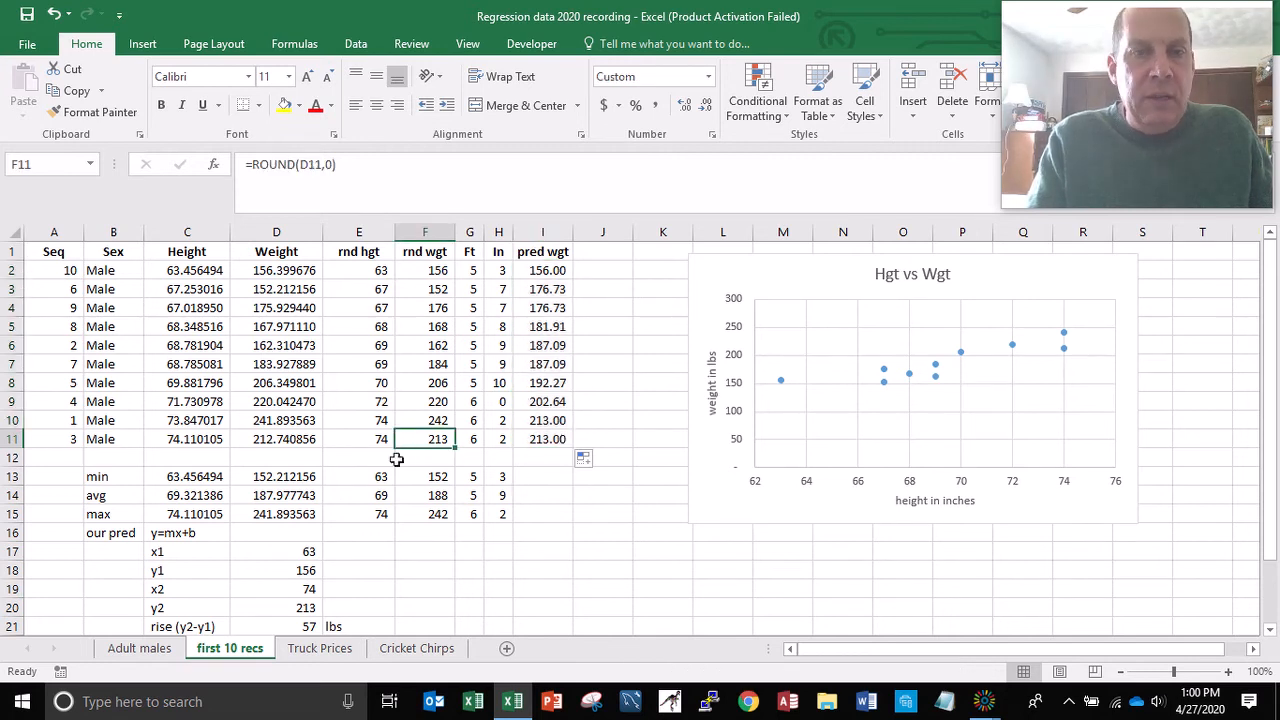
click(555, 440)
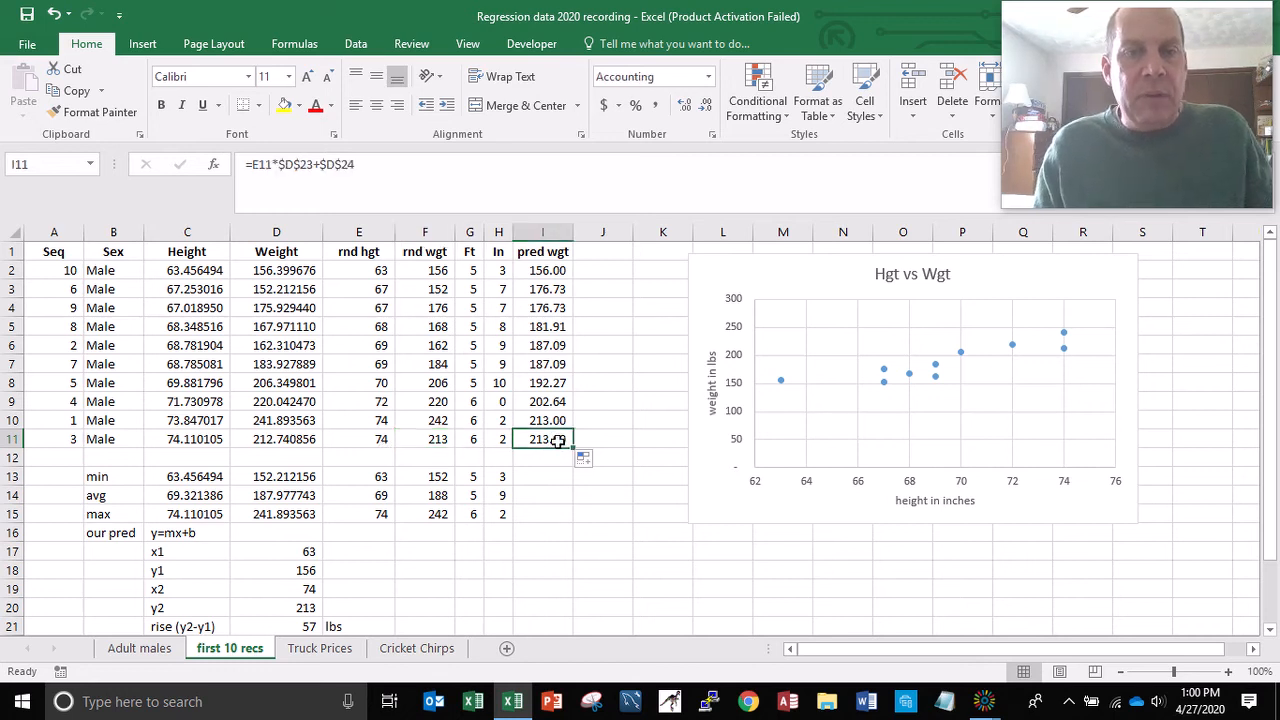
click(373, 419)
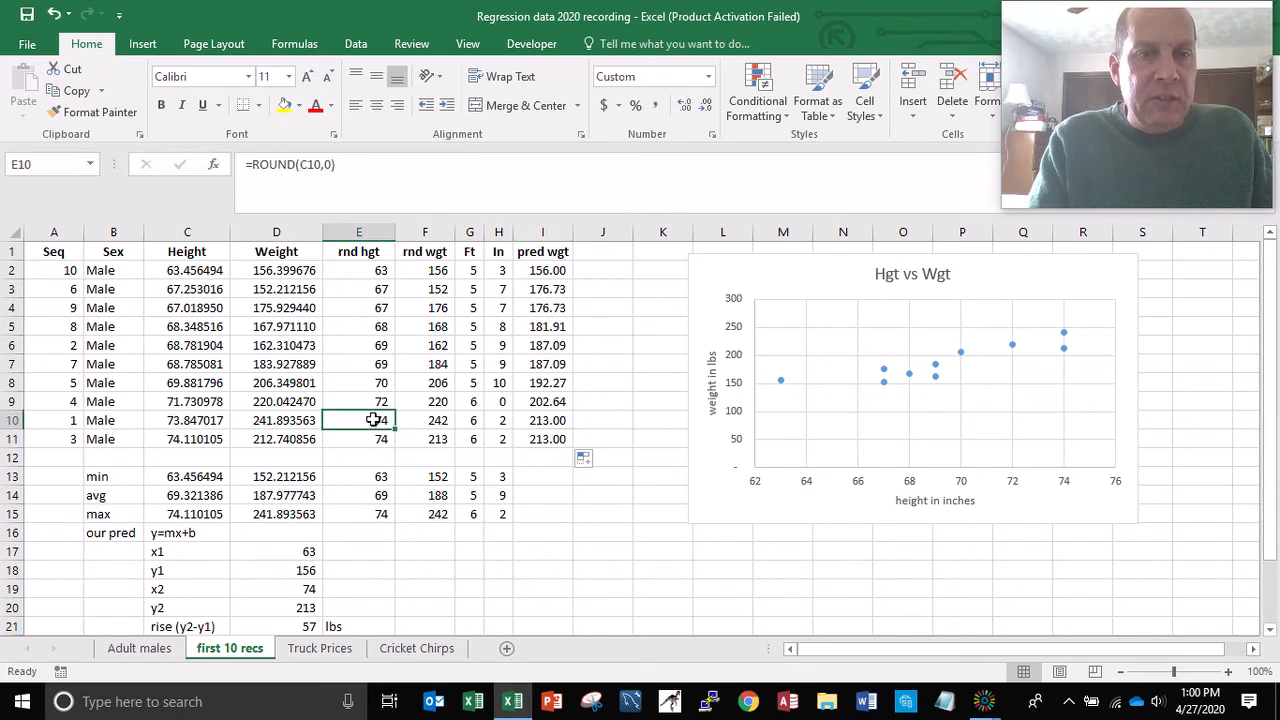
click(550, 420)
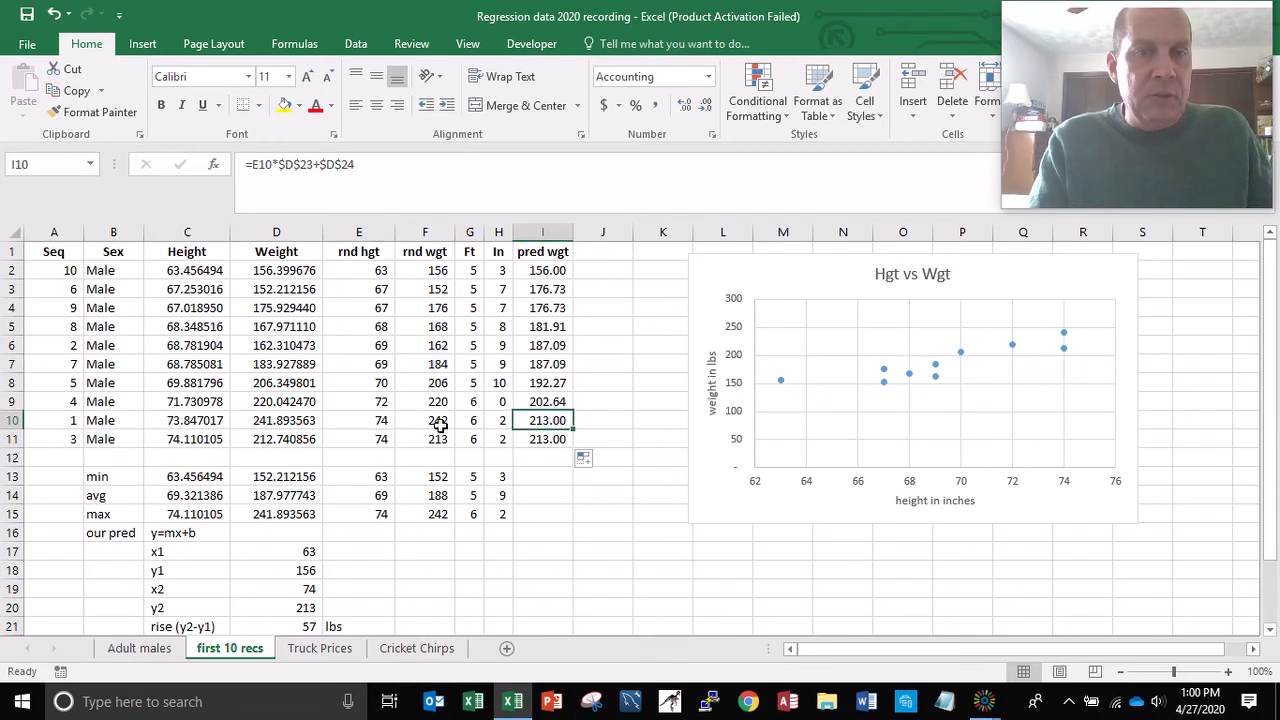
click(440, 425)
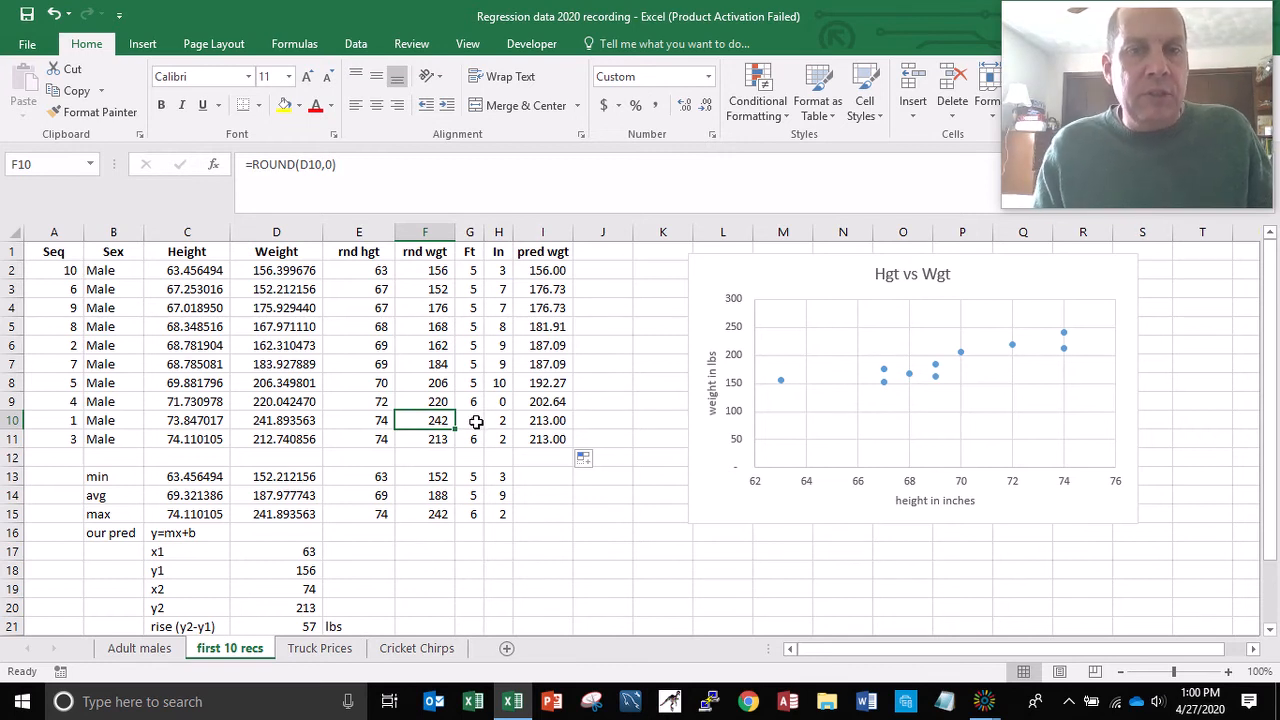
Step: Add the column heading "pred diff" in J1, beside the pred wgt column
key(Right)
key(Right)
key(Right)
key(Right)
key(Up)
key(Up)
key(Up)
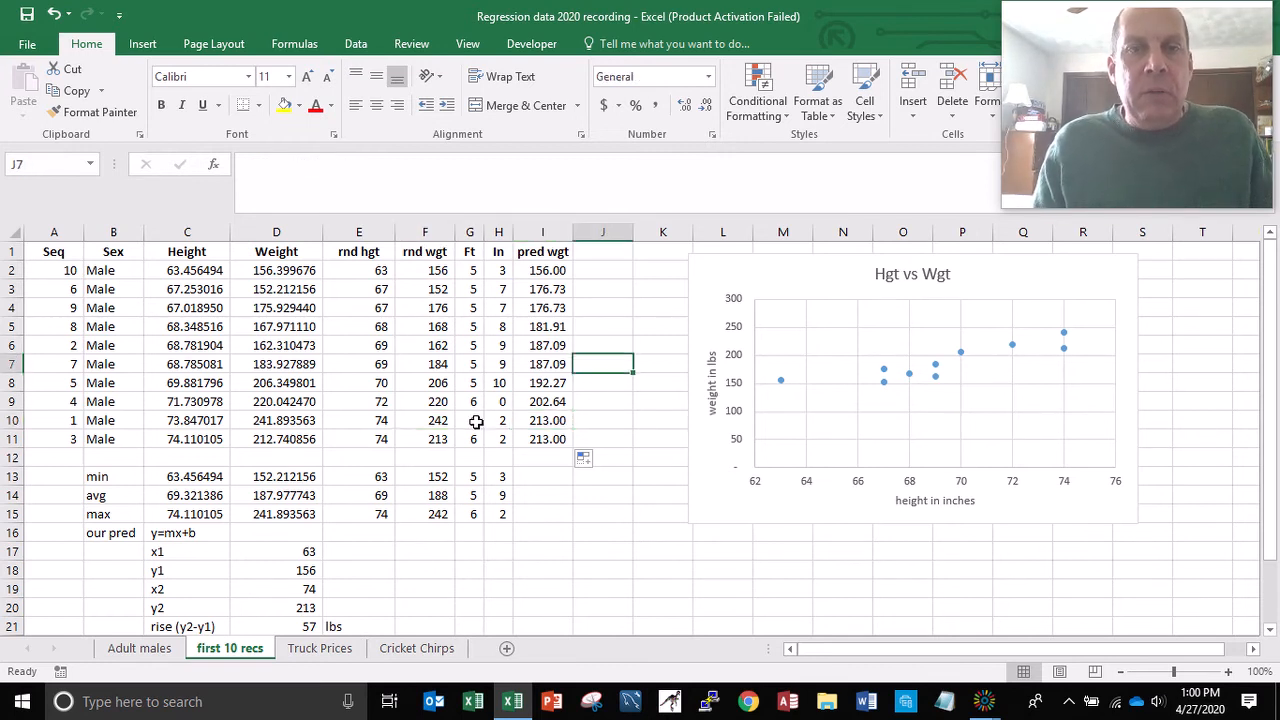
key(Up)
key(Up)
key(Up)
key(Up)
key(Up)
key(Up)
text(pr)
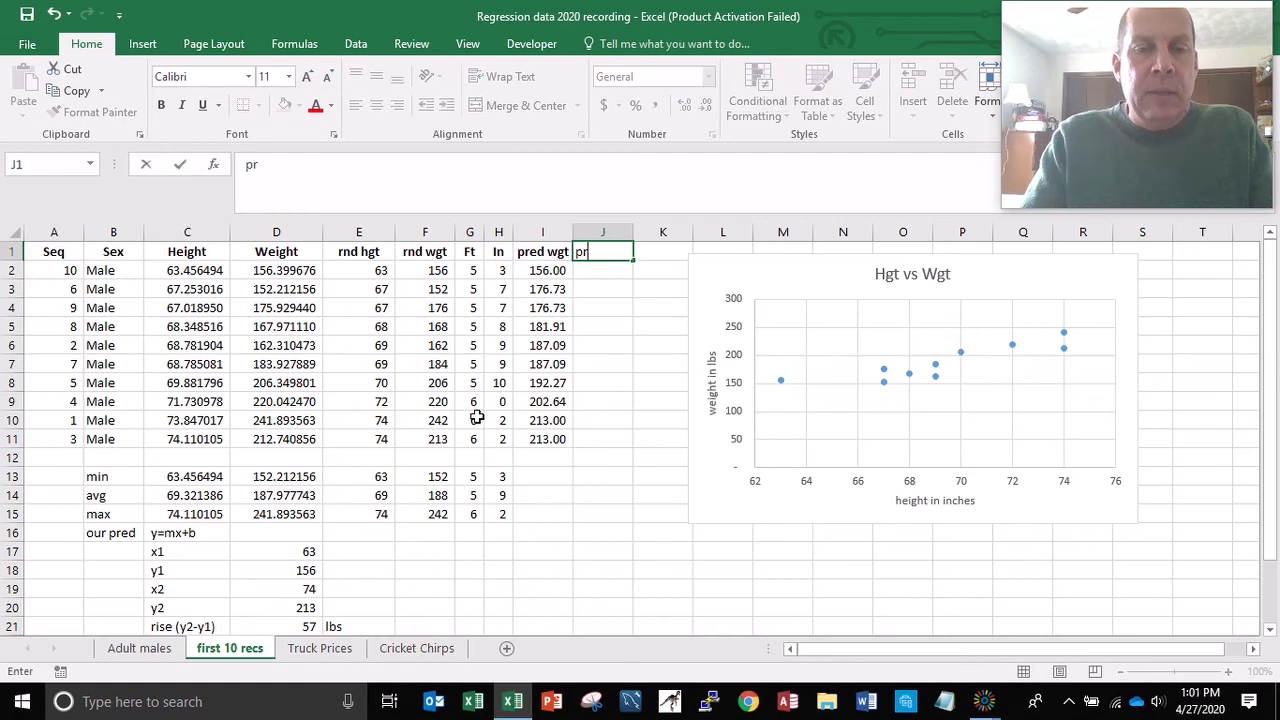
text(ed)
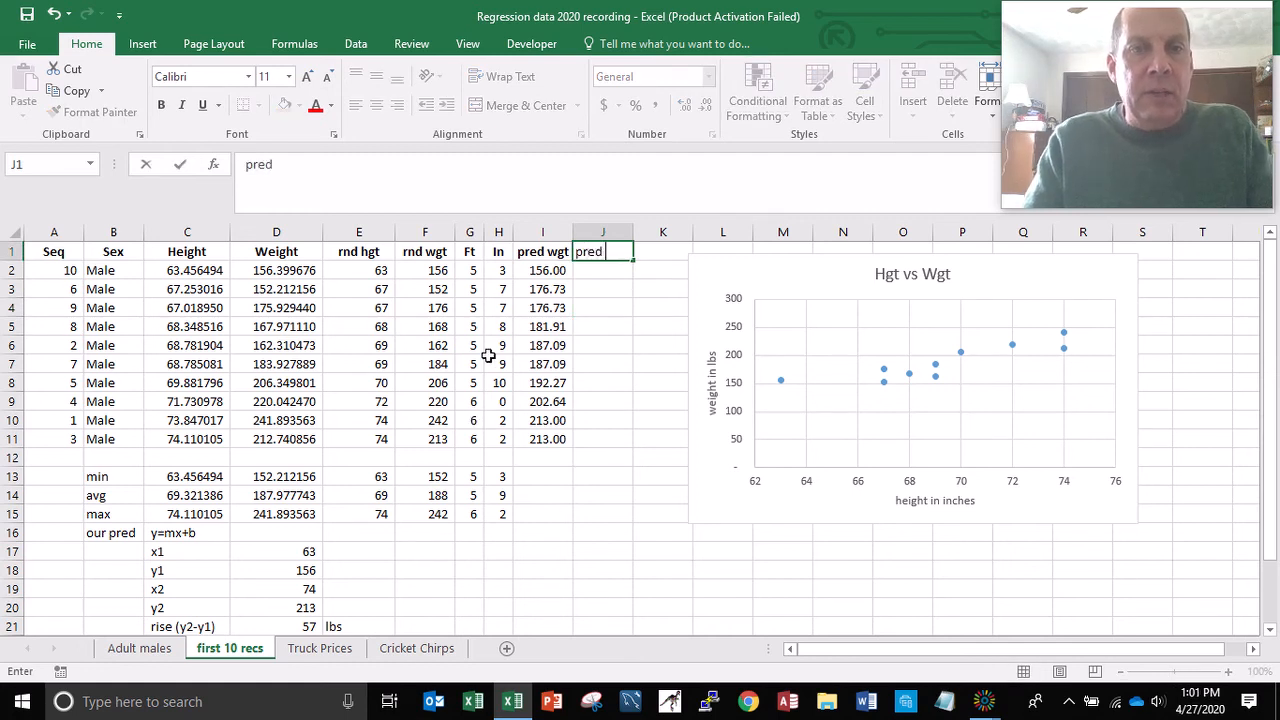
text( diff)
key(Return)
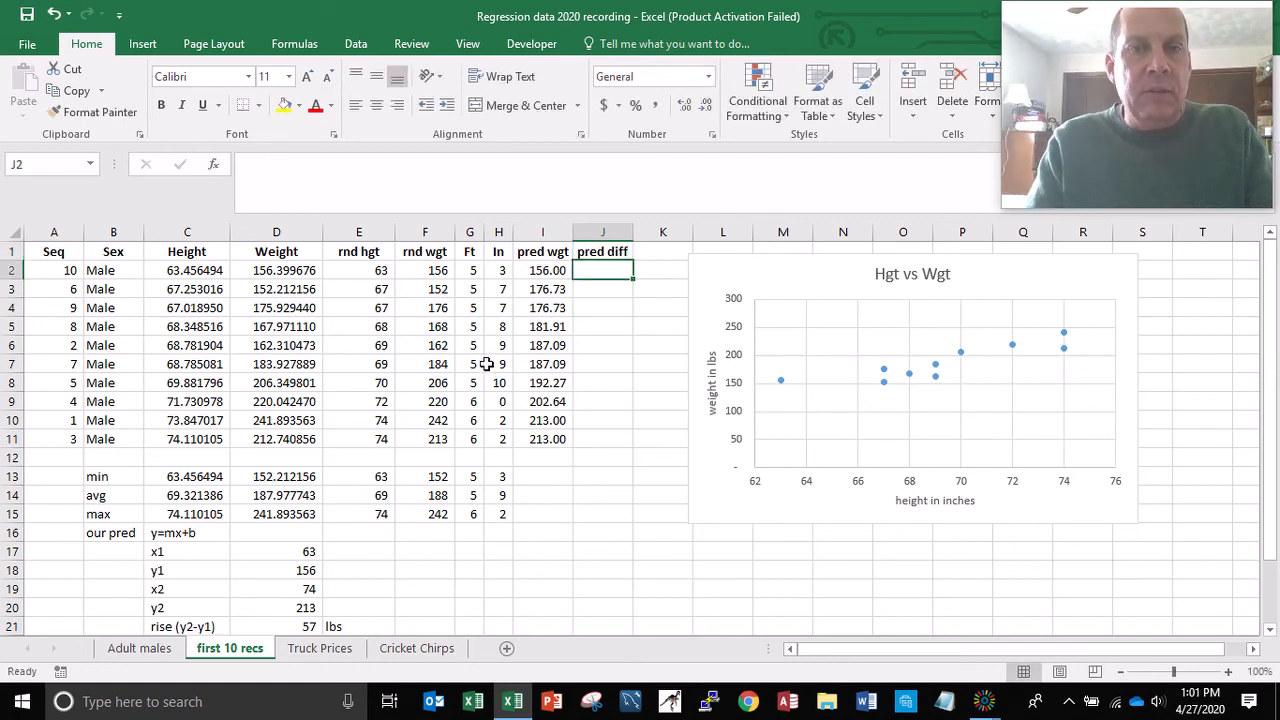
Step: Calculate the first prediction difference in J2 as rounded actual weight minus predicted weight, =F2-I2
text(=)
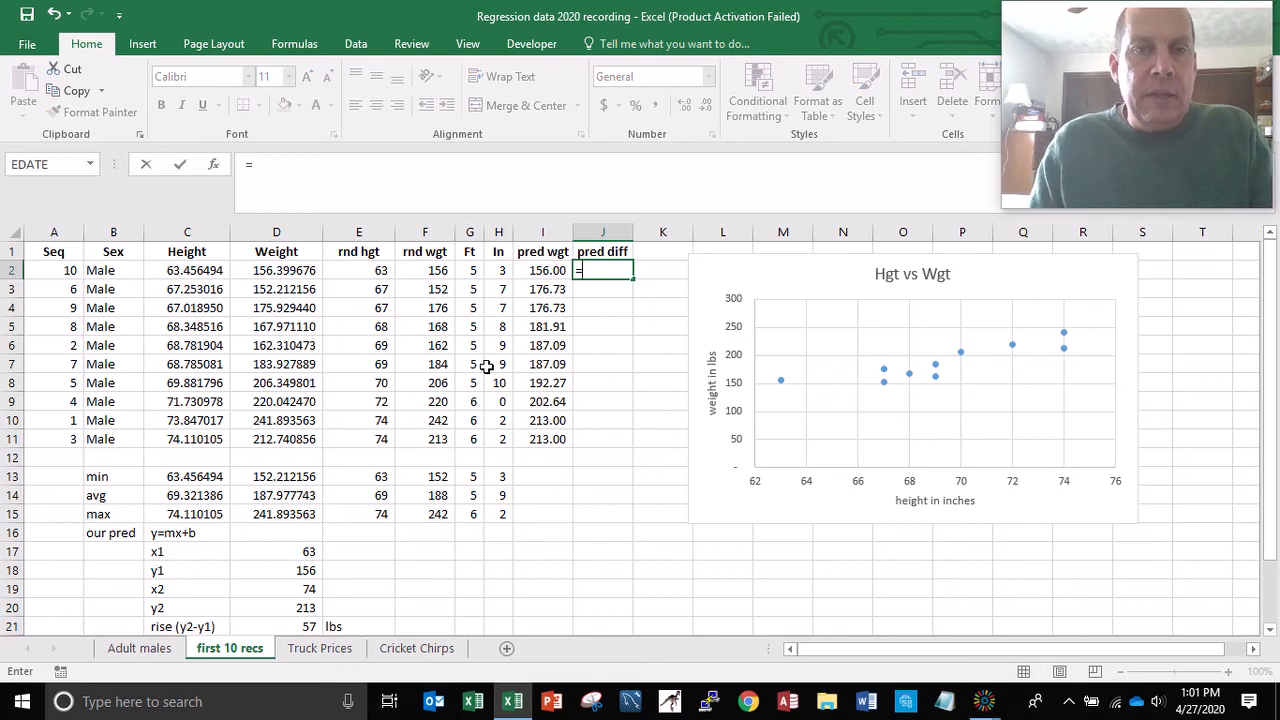
key(Left)
key(Left)
key(Left)
key(Left)
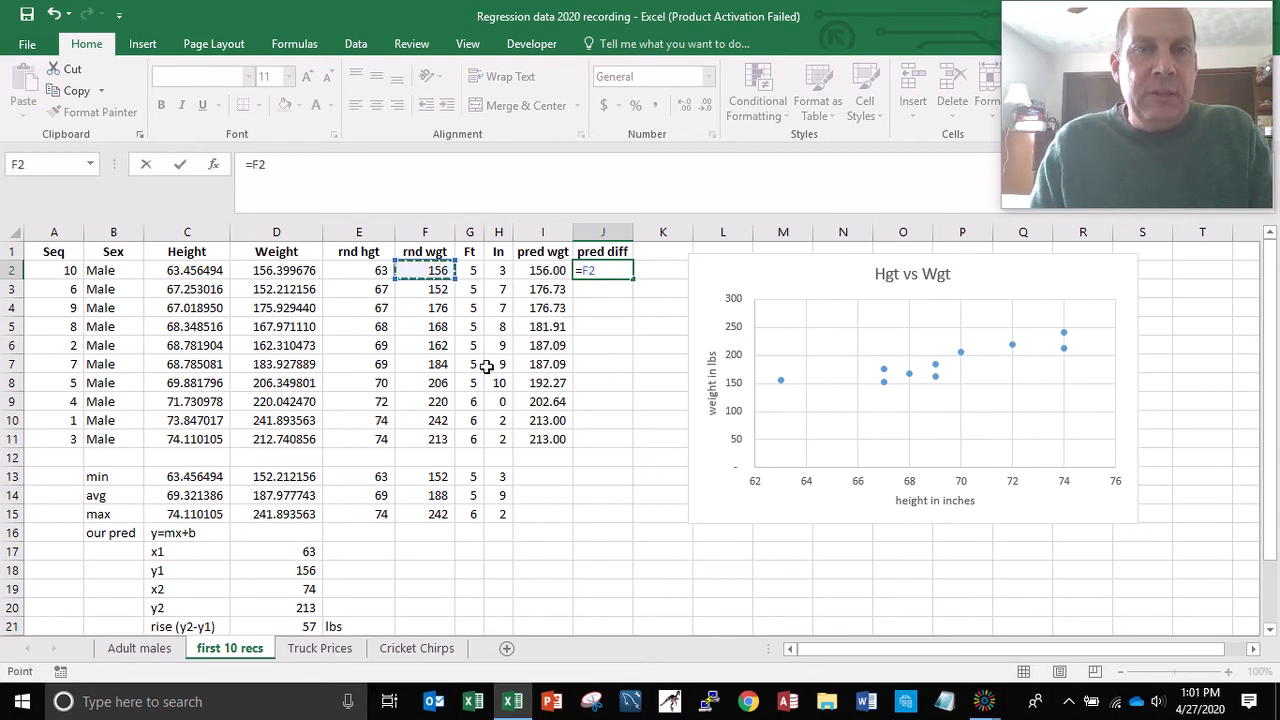
text(-)
key(Left)
key(Return)
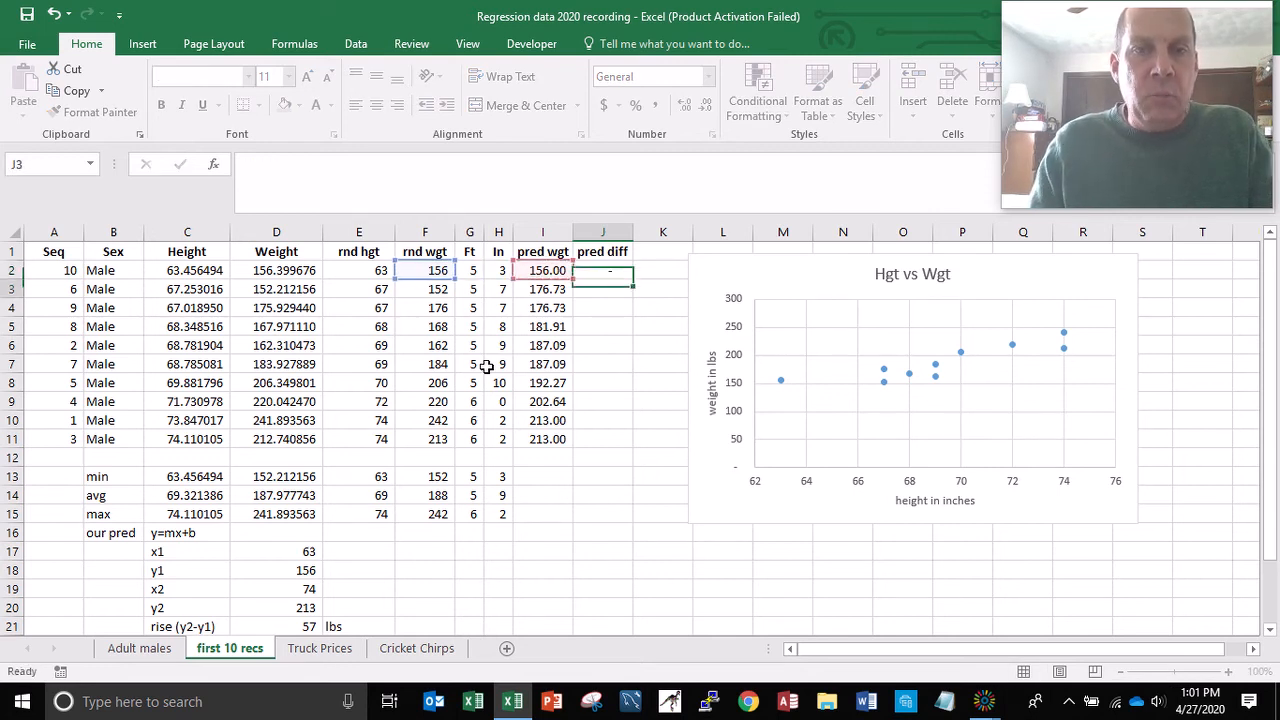
Step: Fill the prediction difference formula from J2 down through J11
key(Up)
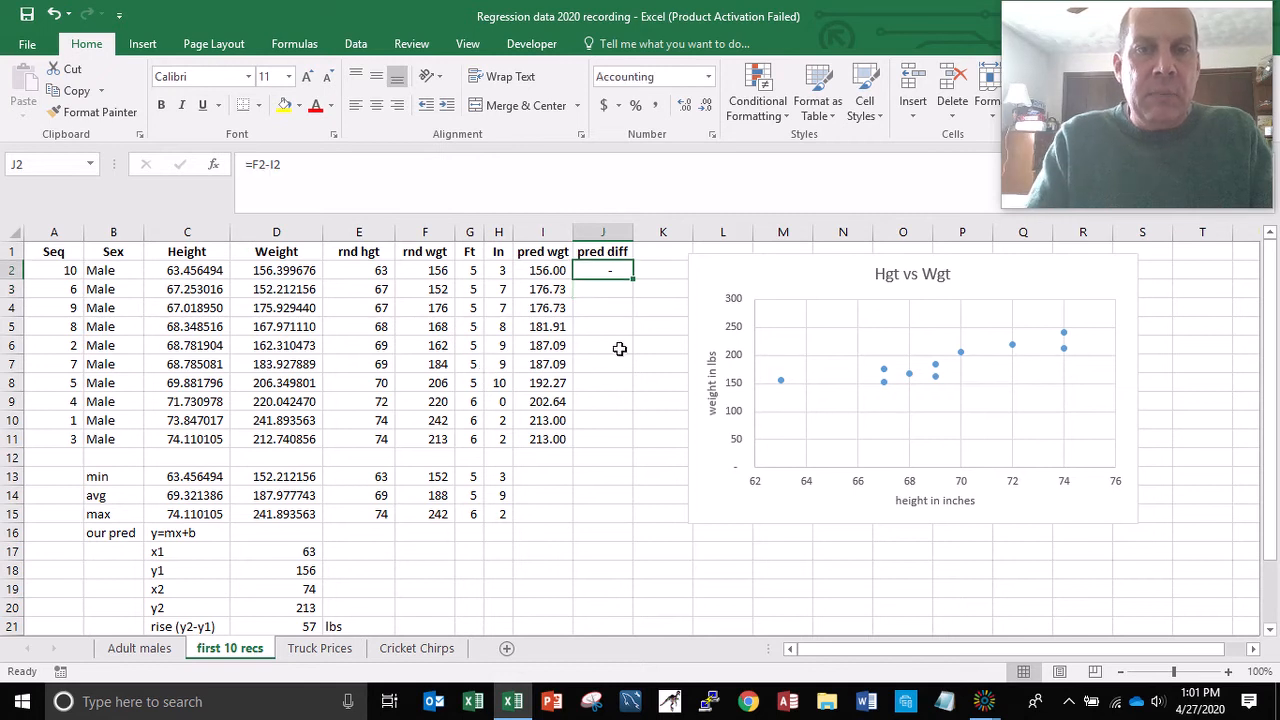
double_click(632, 282)
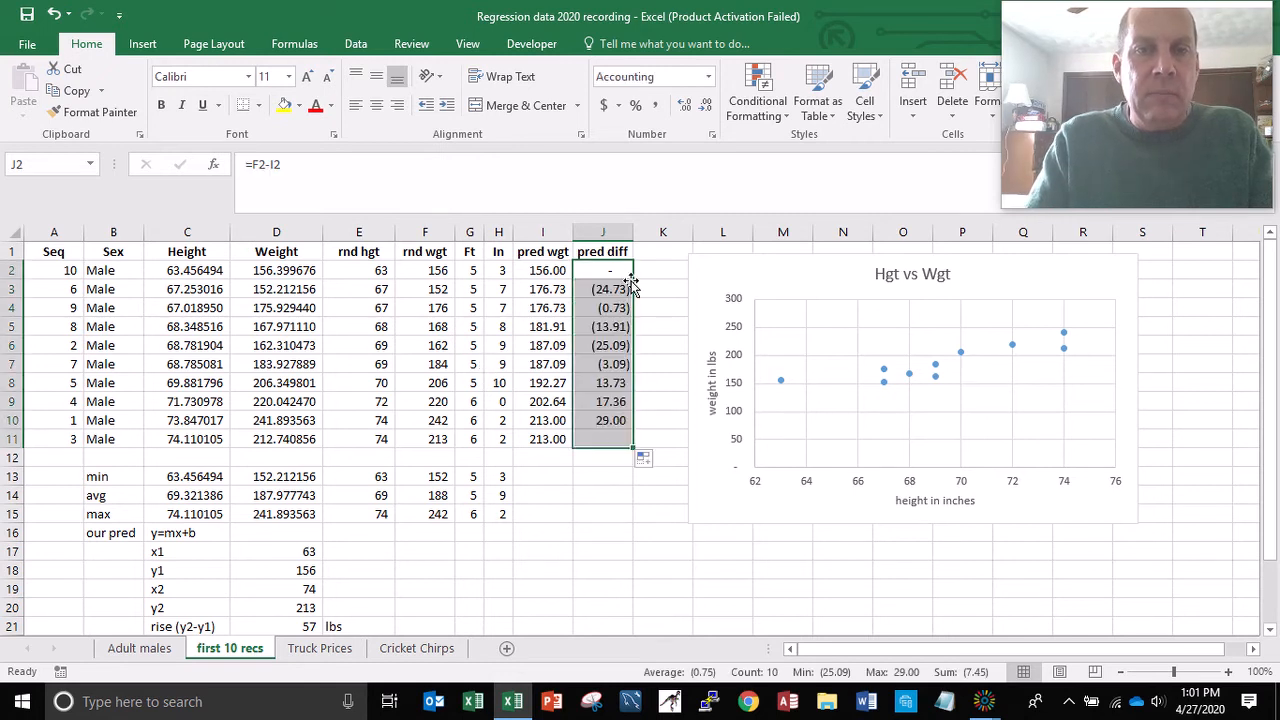
click(599, 469)
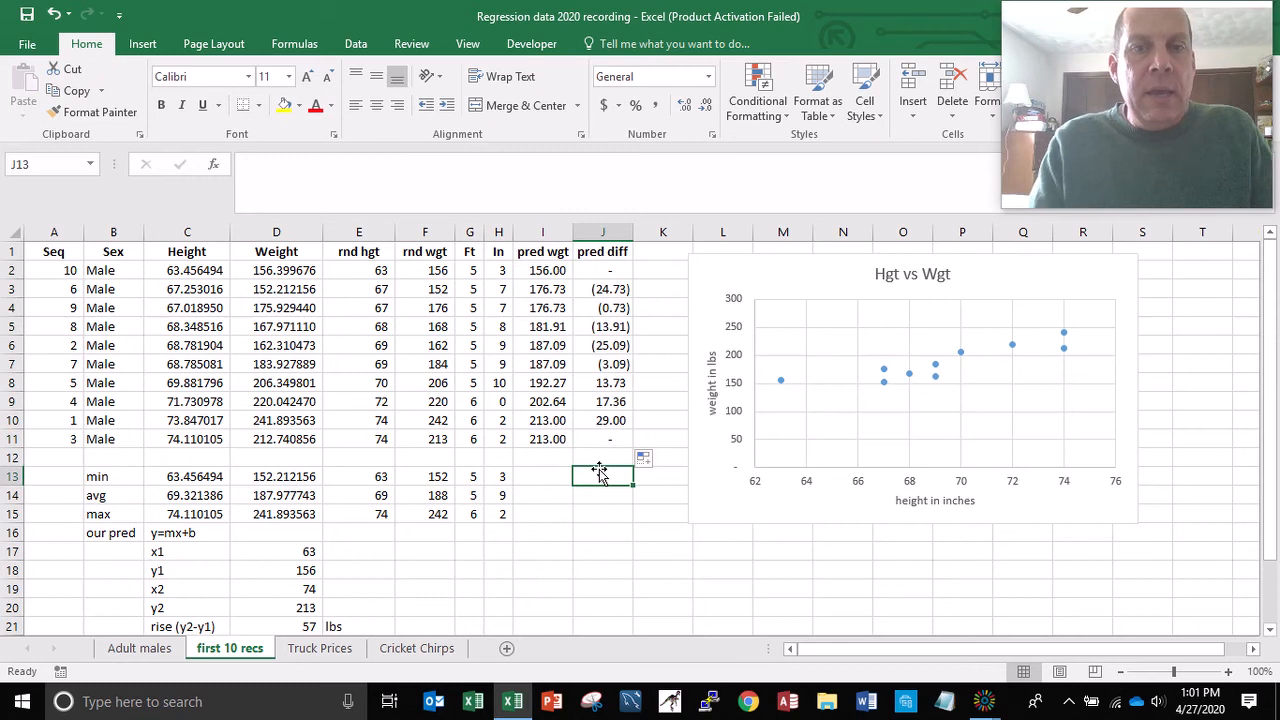
Step: Examine the prediction differences of the first and last records, in J2 and J11
key(Up)
key(Up)
key(Up)
key(Up)
key(Up)
key(Up)
key(Up)
key(Up)
key(Up)
key(Up)
key(Up)
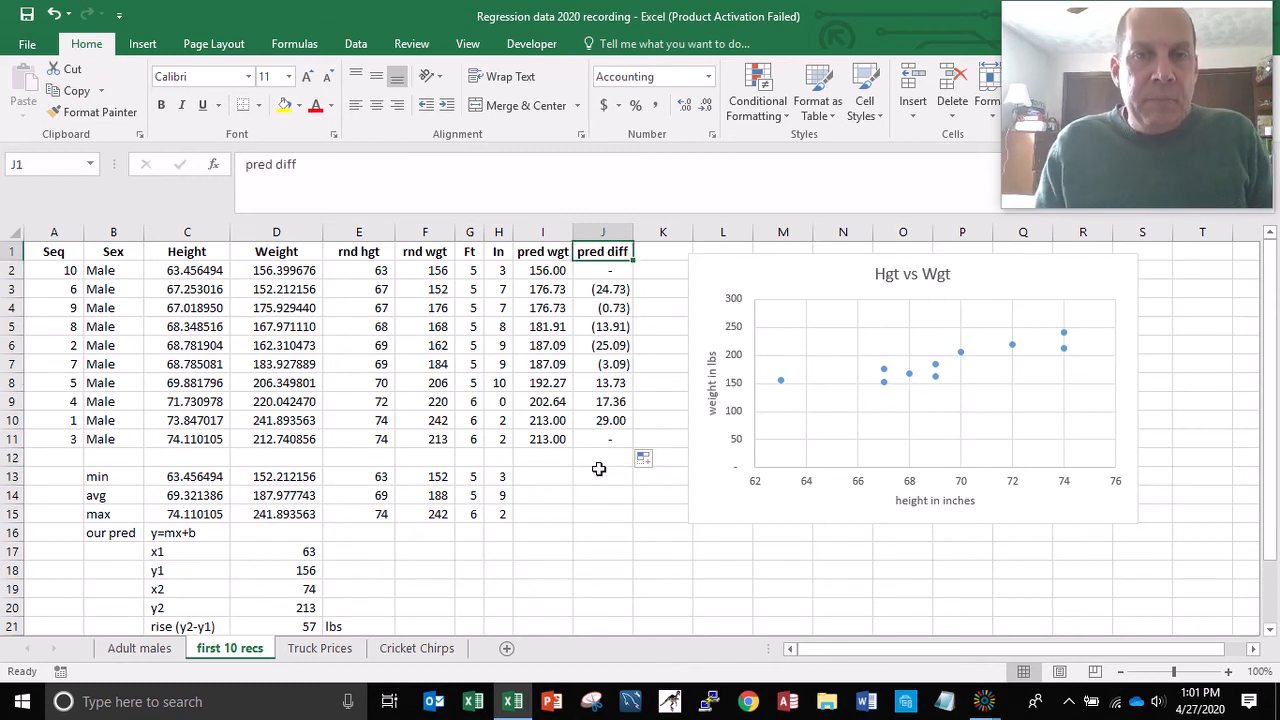
key(shift+Down)
key(shift+Down)
key(shift+Down)
key(shift+Down)
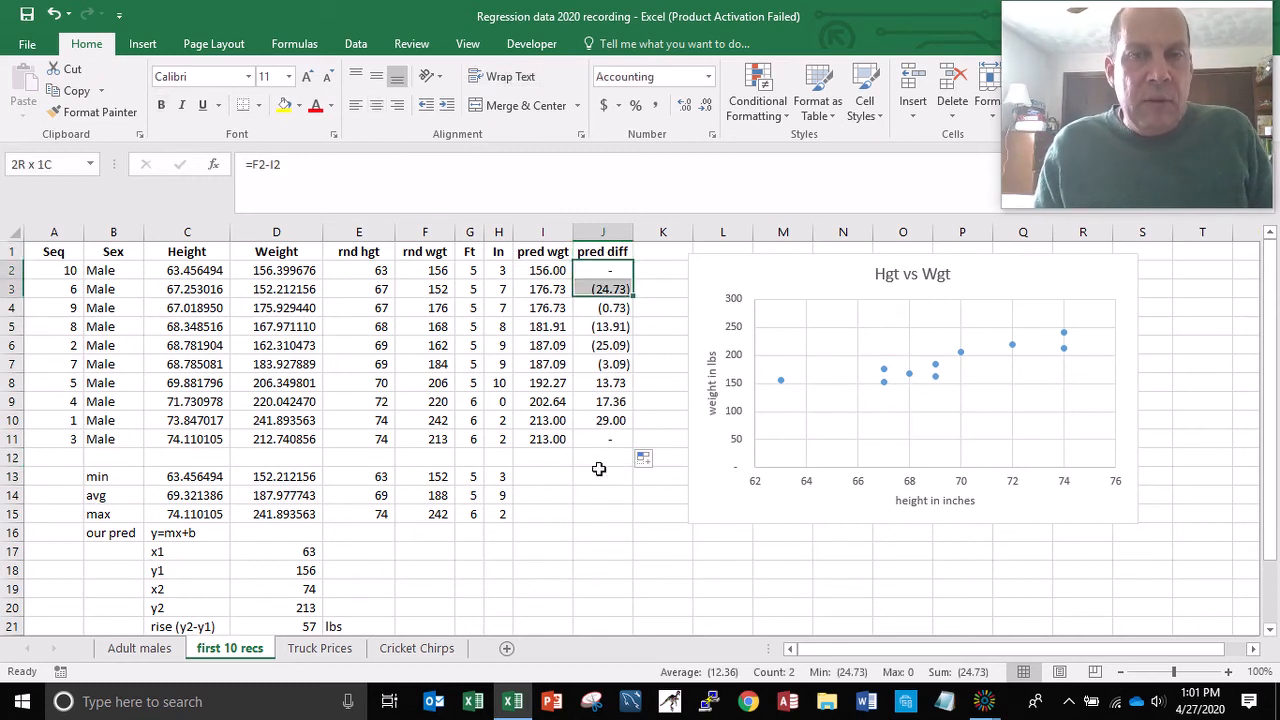
key(shift+Up)
key(Up)
key(Down)
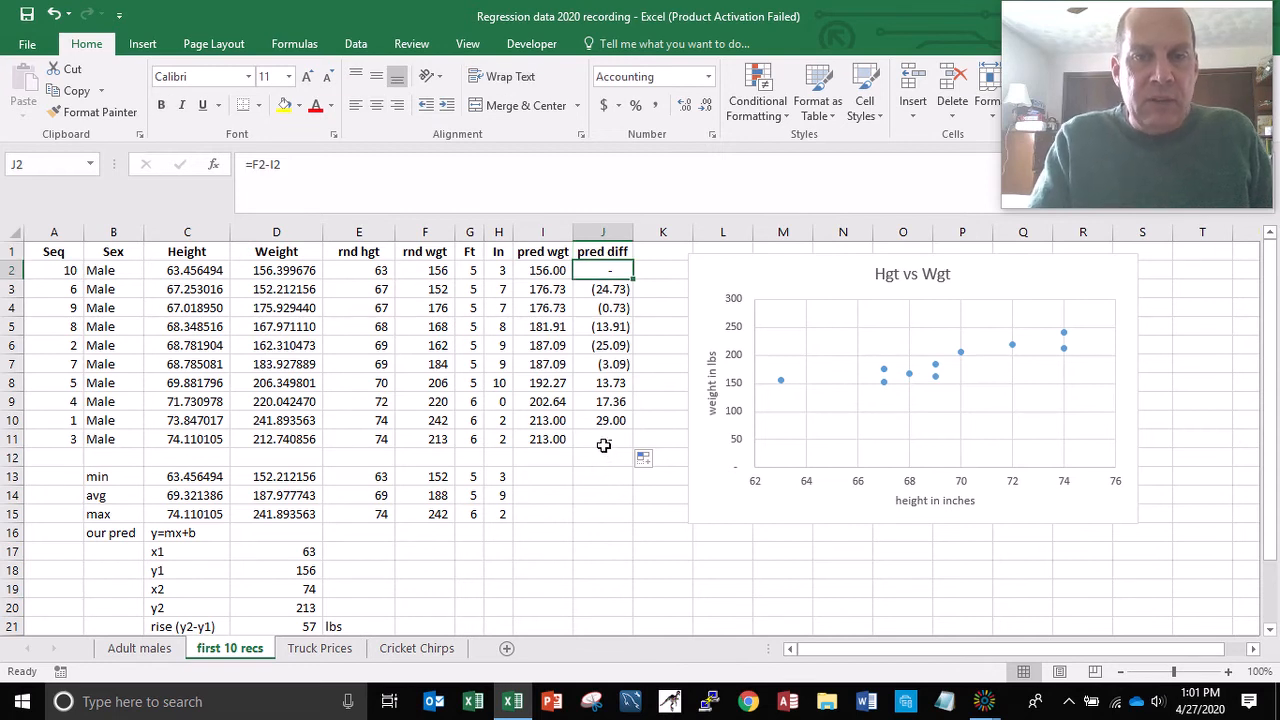
click(603, 443)
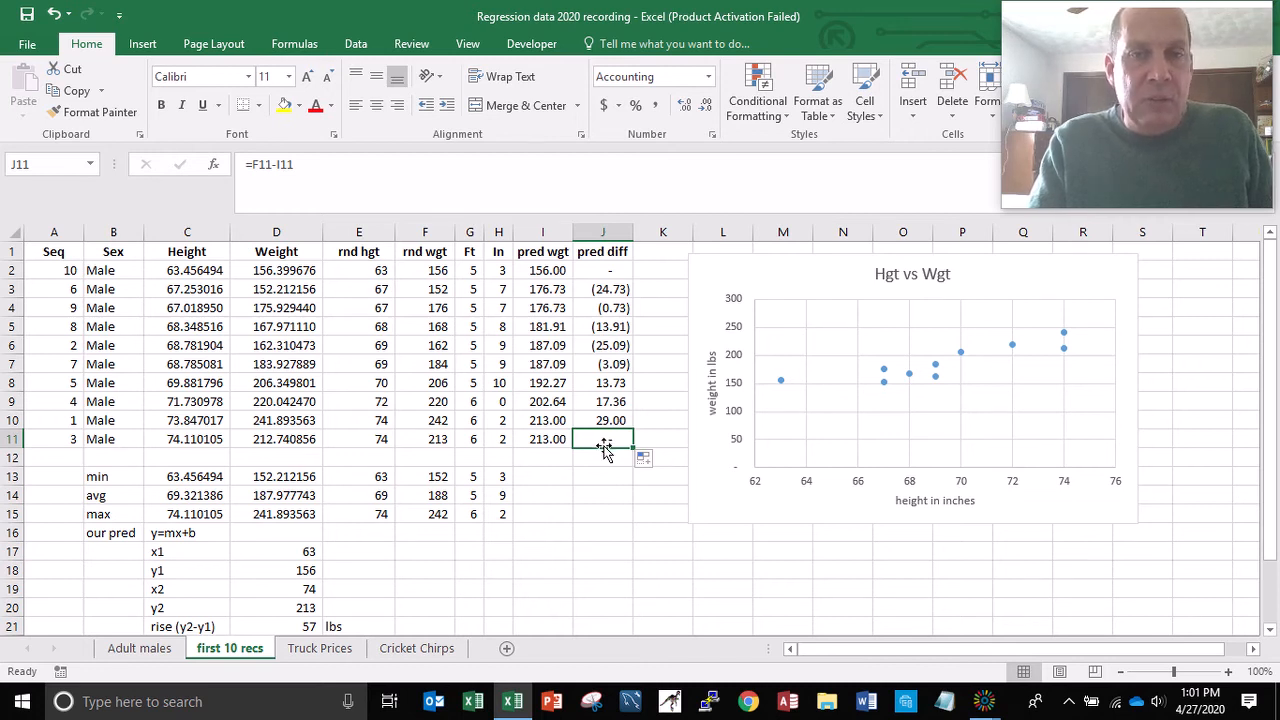
Step: Go through the prediction differences of the records in between, J3 through J10
click(609, 291)
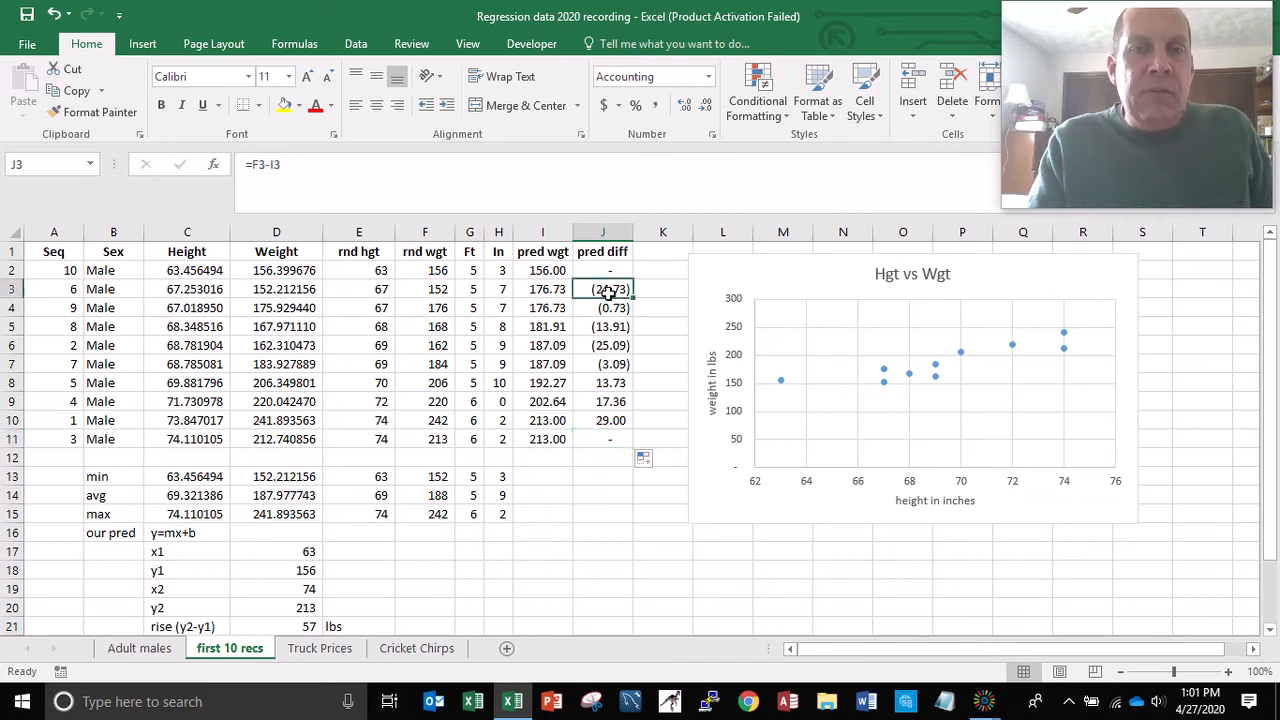
key(Down)
key(Down)
key(Down)
key(Down)
key(Down)
key(Down)
key(Down)
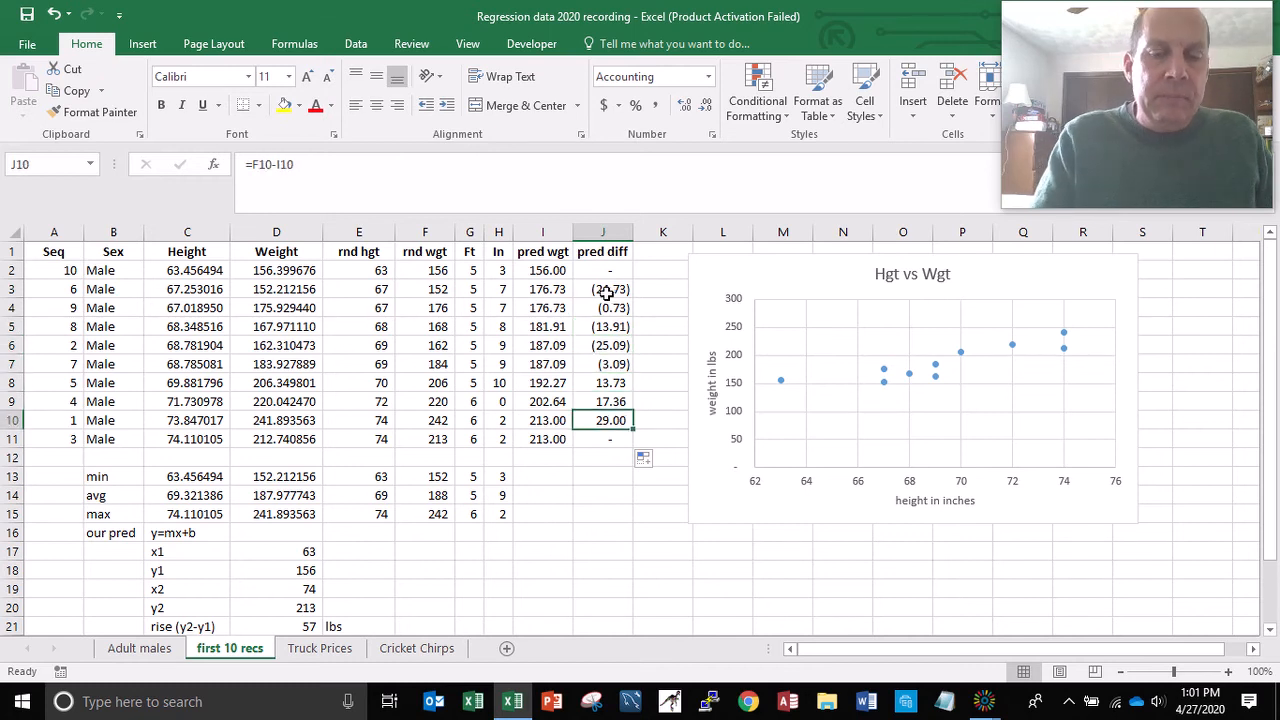
click(58, 272)
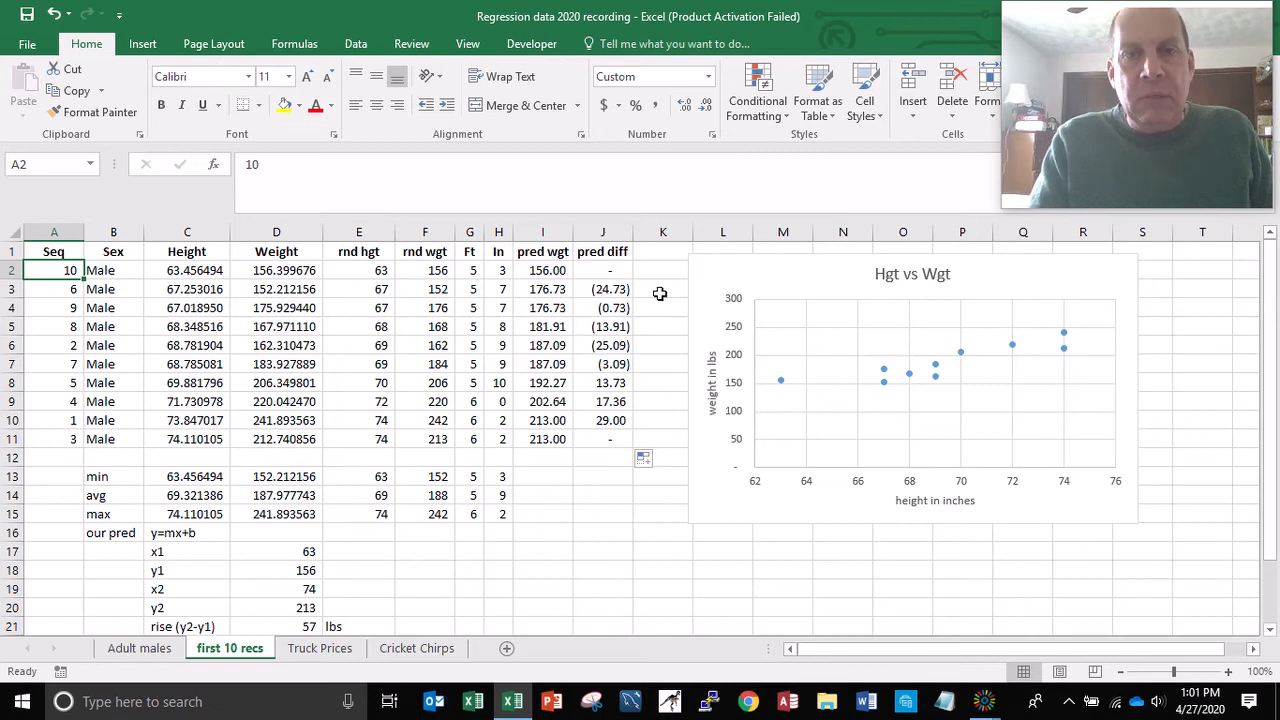
Step: Total the prediction differences in J13 with =SUM(J1:J12)
click(595, 474)
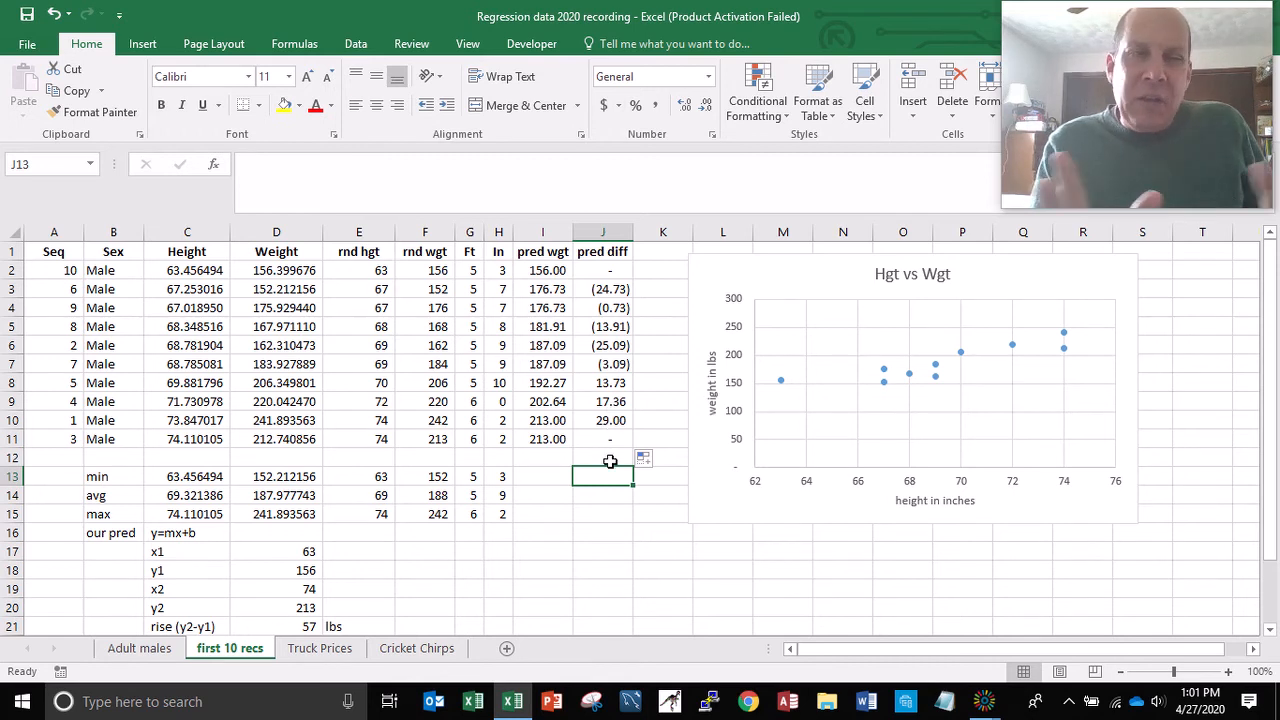
text(=)
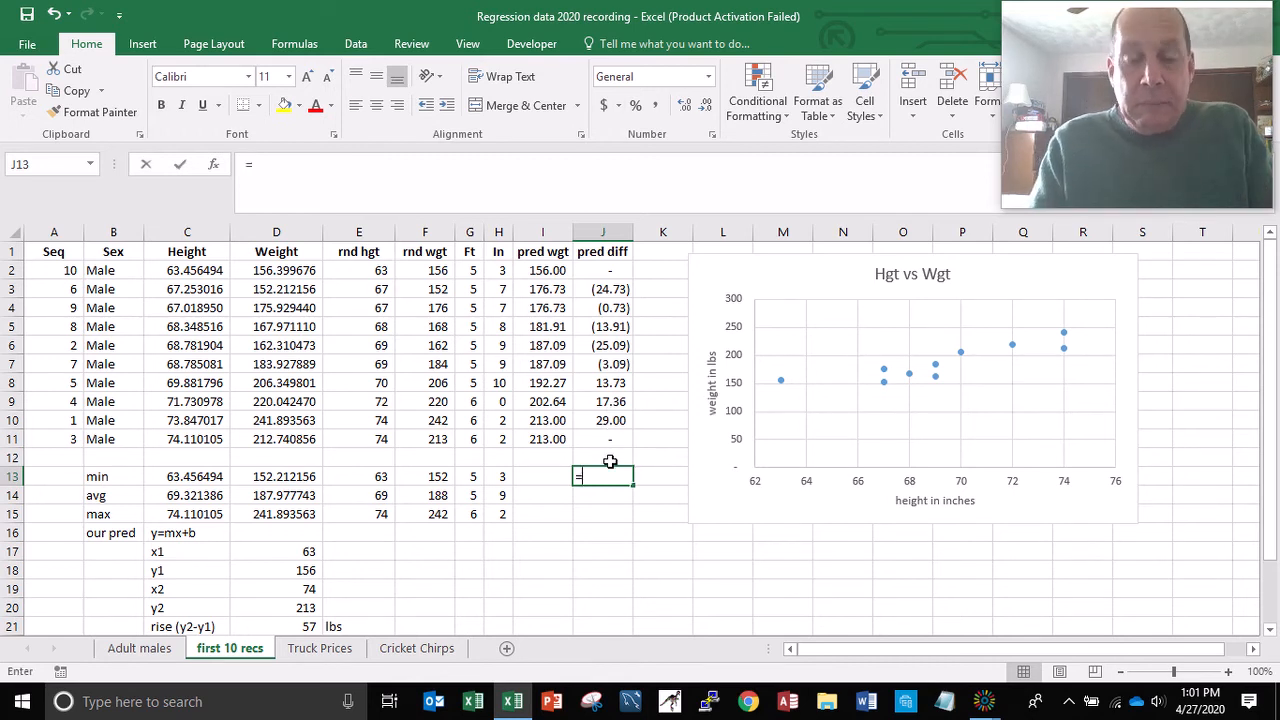
text(sum()
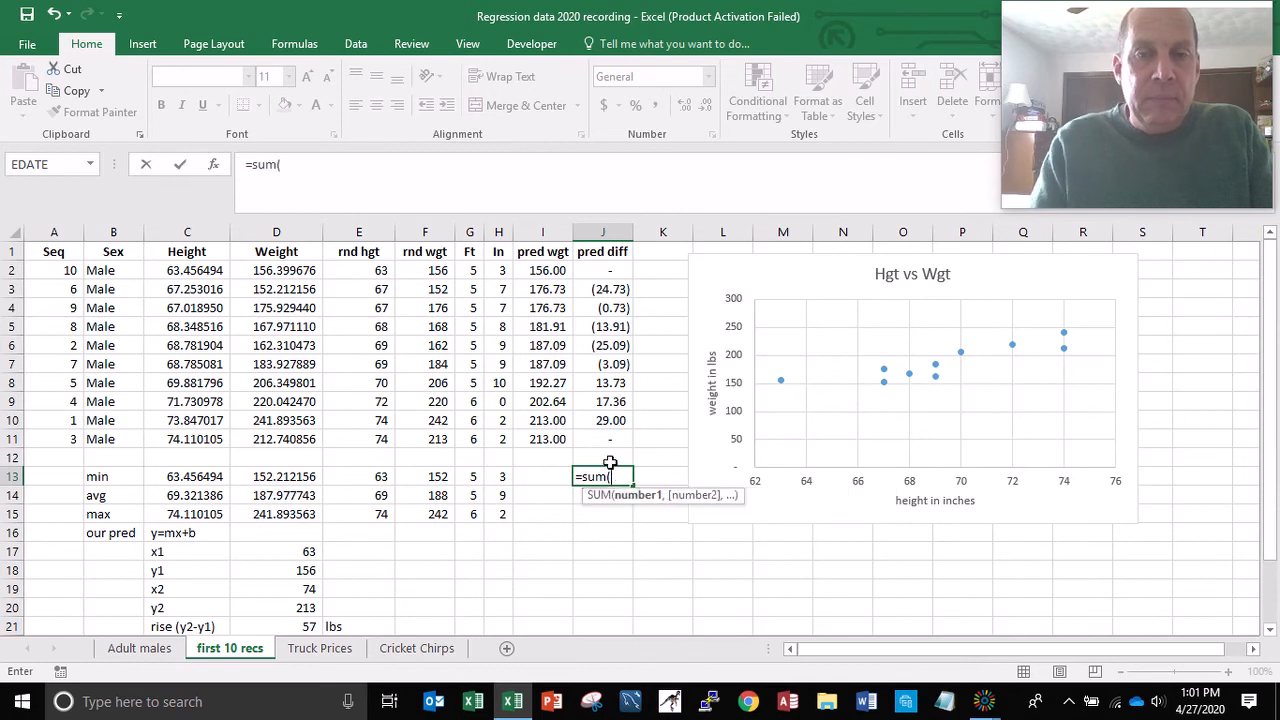
key(Up)
key(shift+Up)
key(shift+Up)
key(shift+Up)
key(shift+Up)
key(shift+Up)
key(shift+Up)
key(shift+Up)
key(shift+Up)
key(shift+Up)
key(shift+Up)
key(shift+Up)
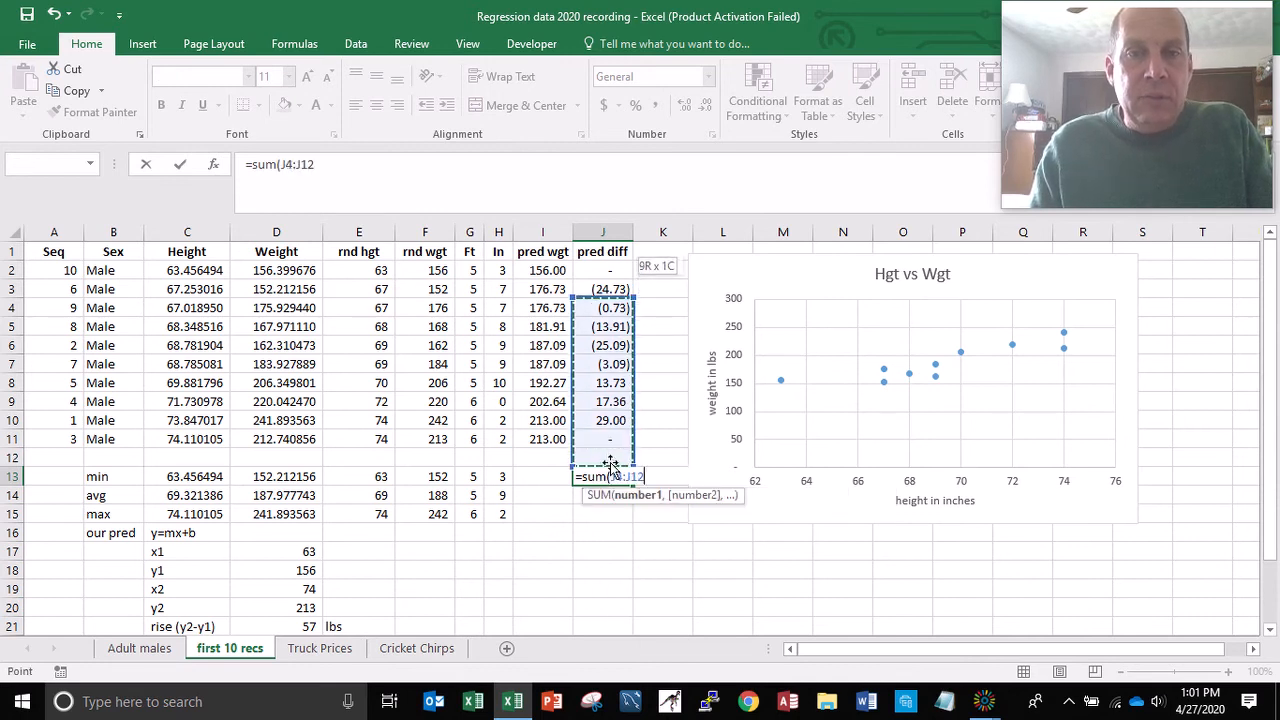
key(shift+Down)
key(Return)
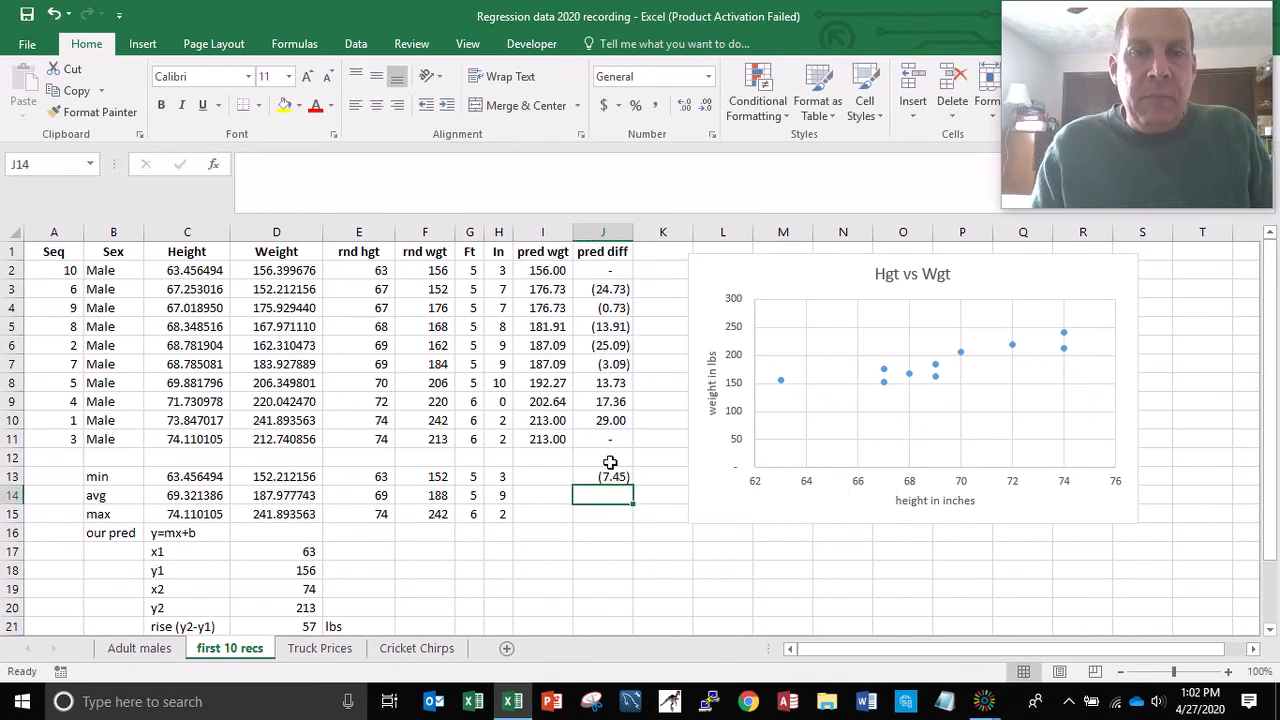
key(Up)
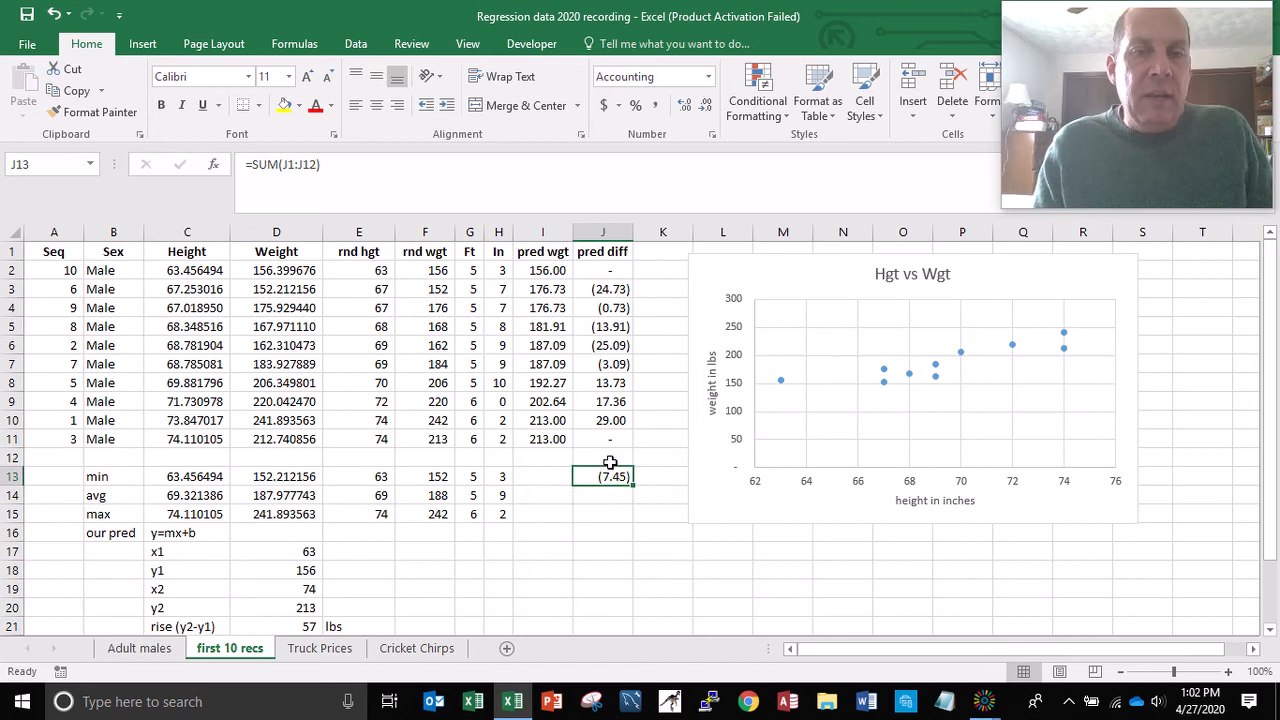
Step: Compare predicted weight, actual weight and difference for the records in rows 3 to 5
click(607, 289)
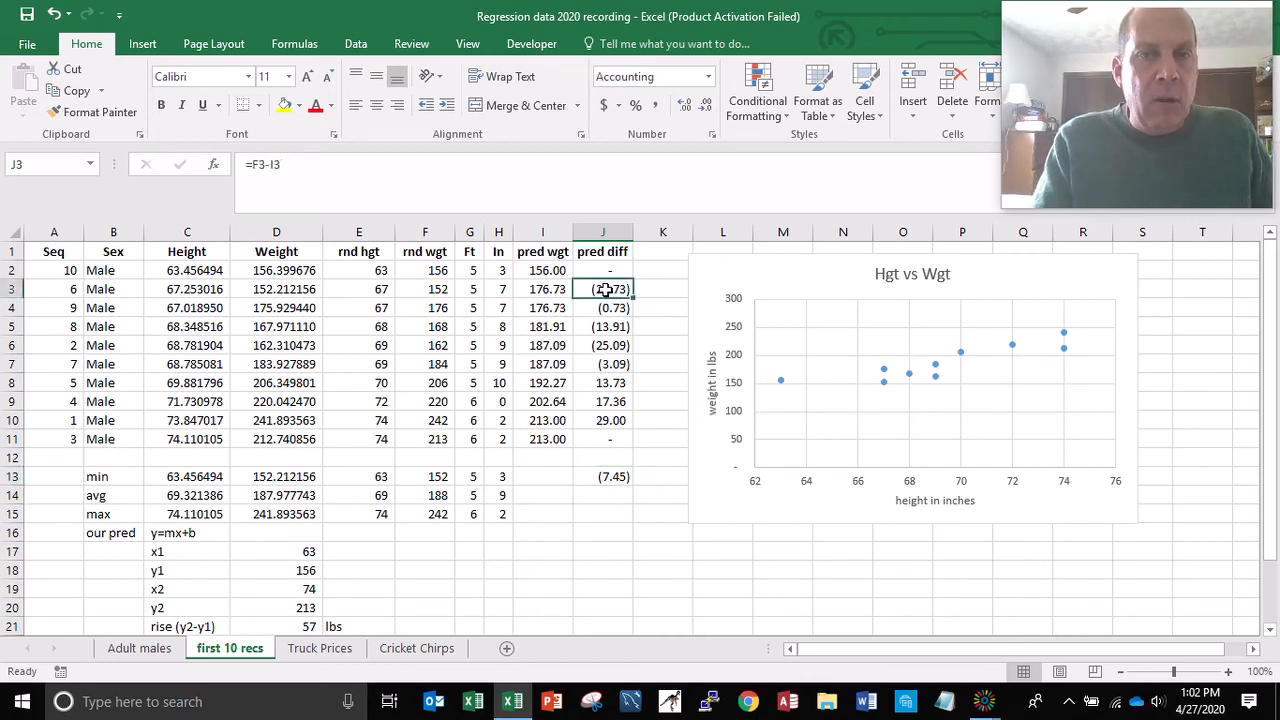
click(550, 290)
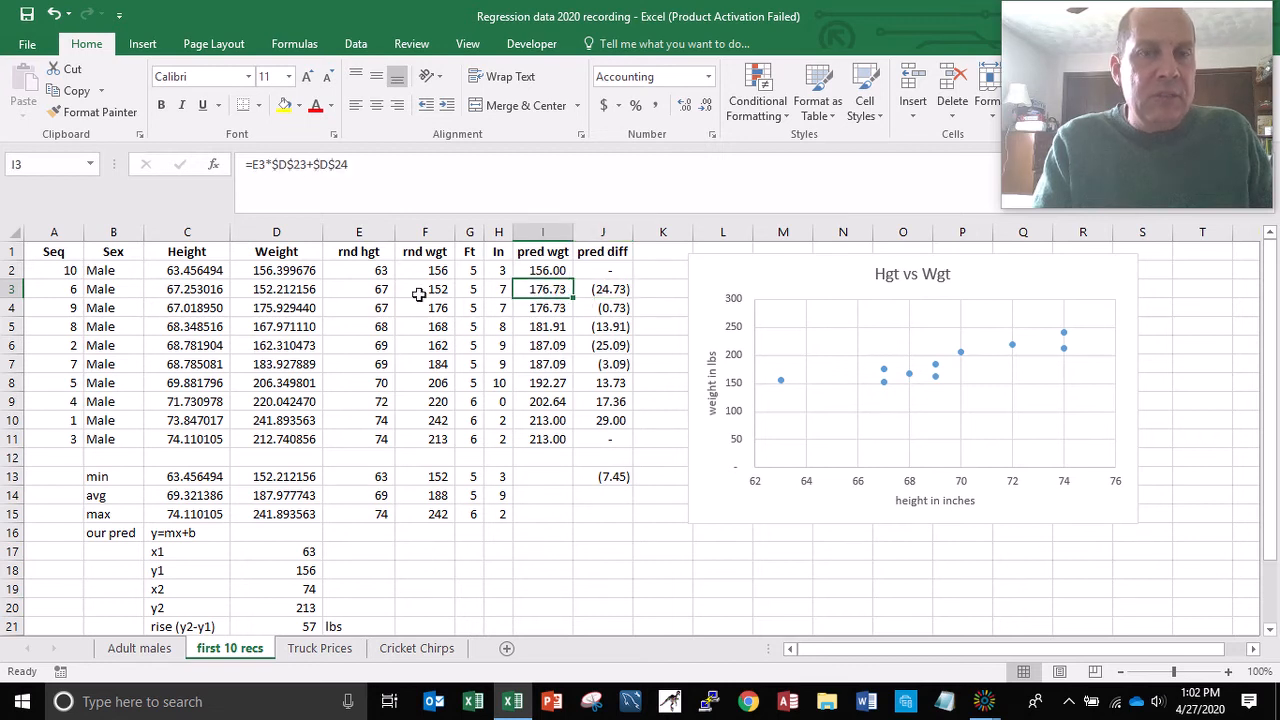
click(372, 289)
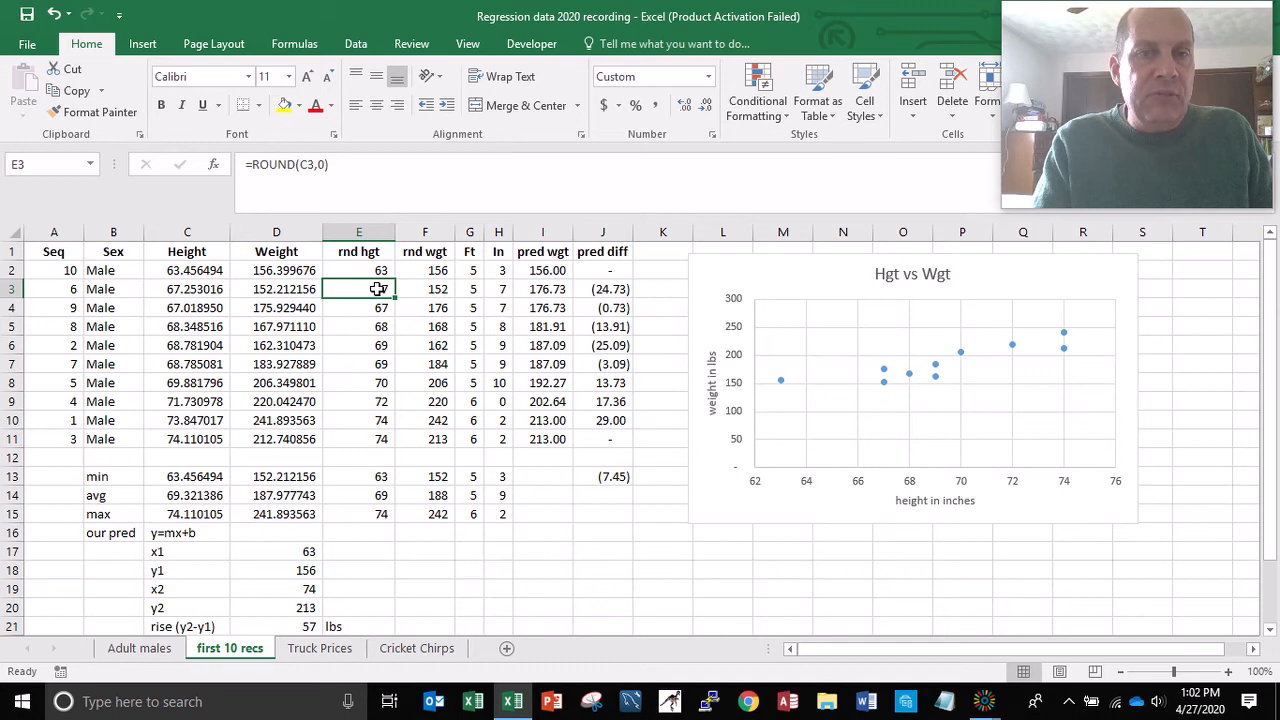
click(430, 288)
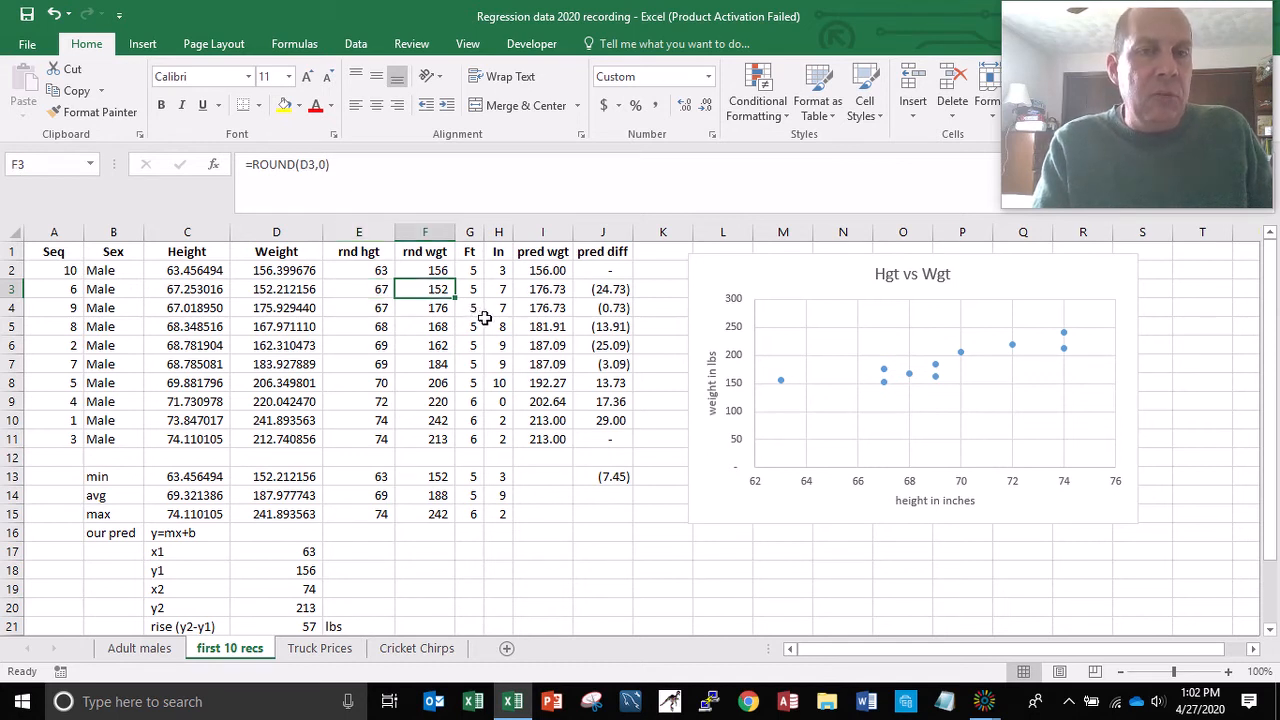
click(605, 314)
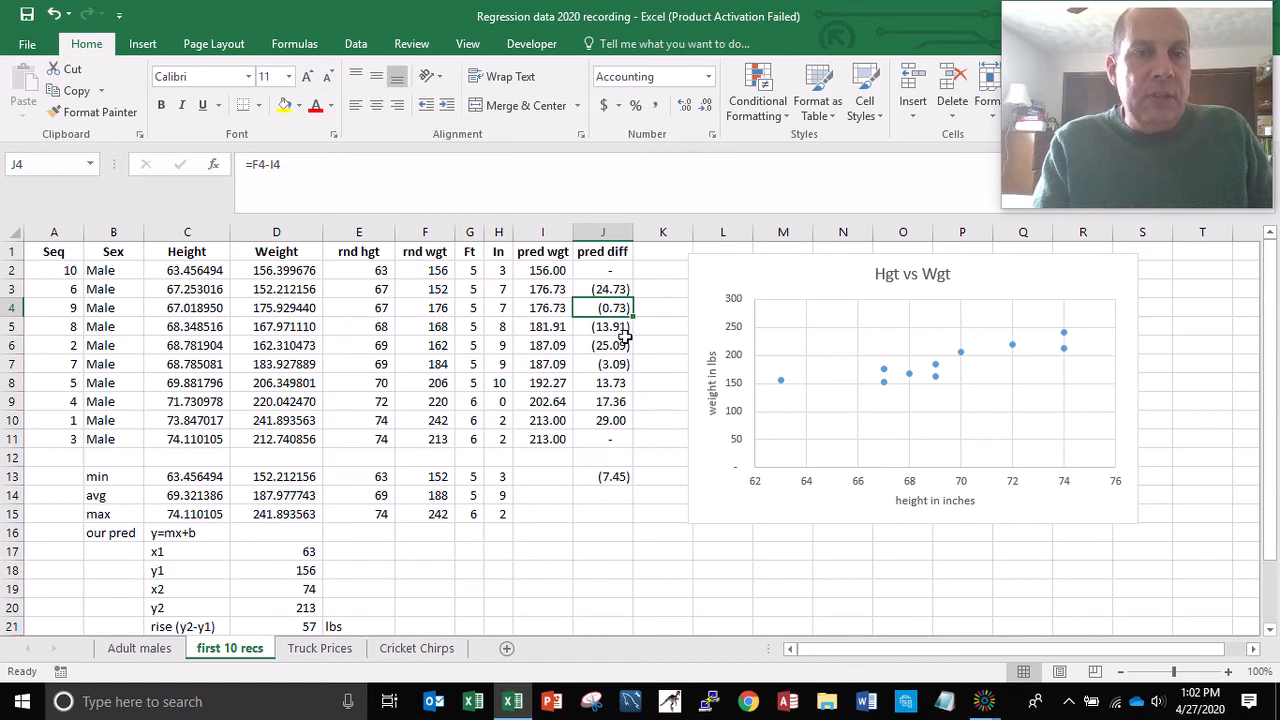
click(612, 333)
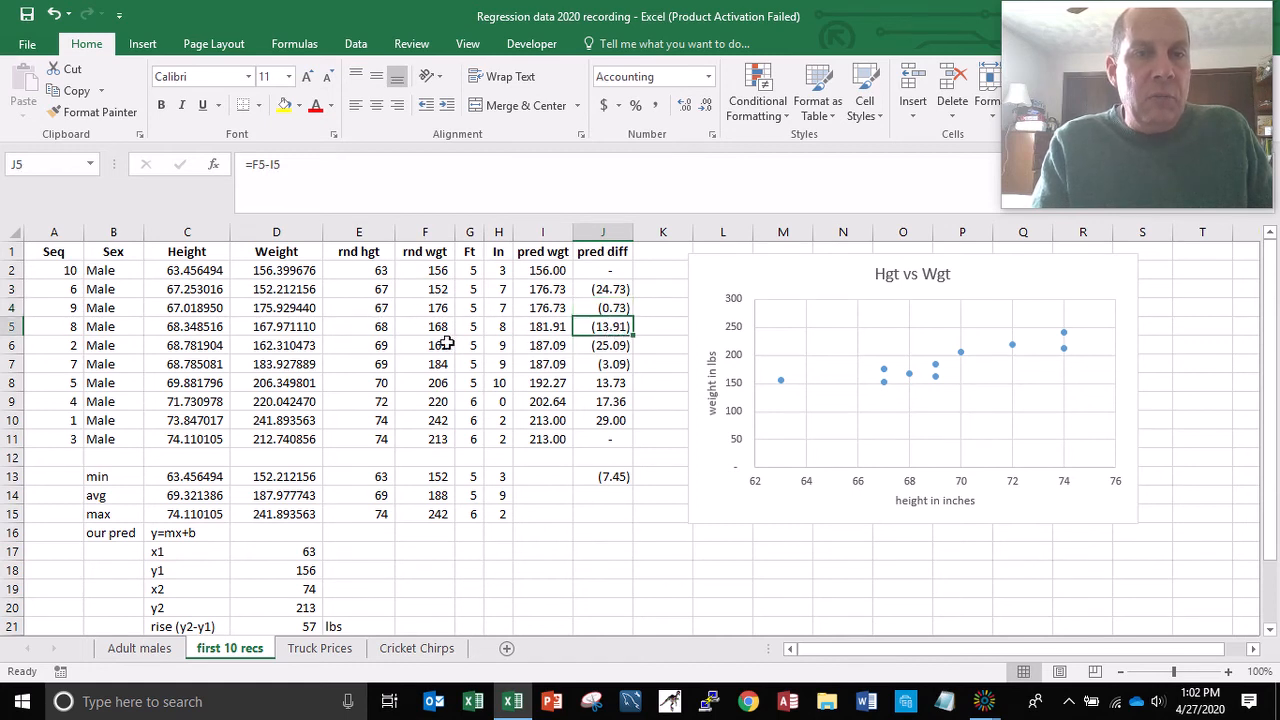
click(533, 331)
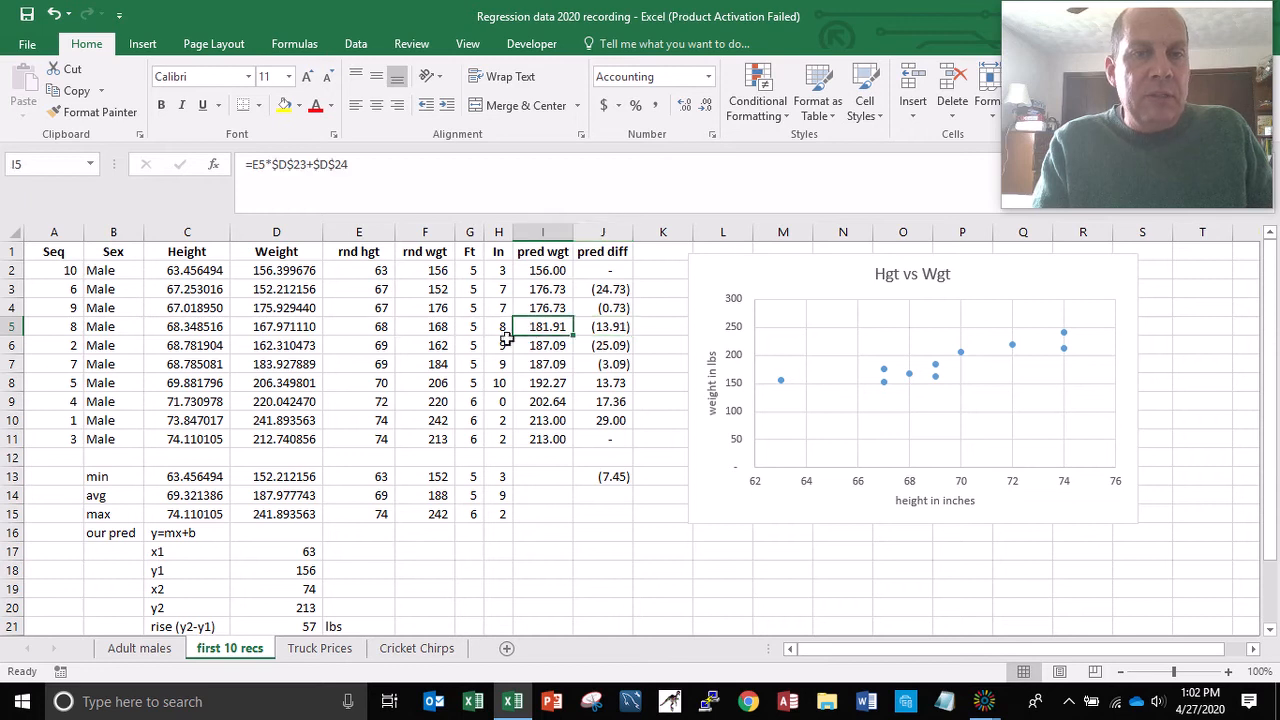
click(436, 325)
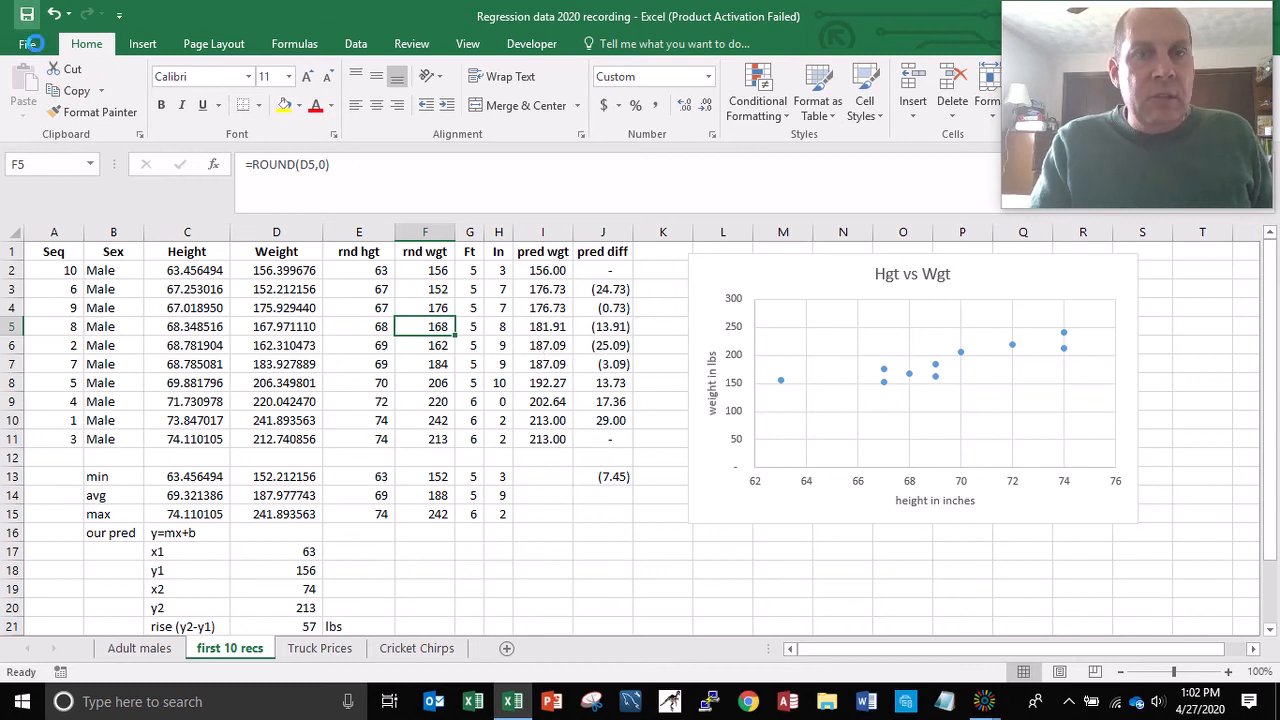
Step: Copy the predicted weights I2:I11 into the Hgt vs Wgt scatter chart as a second data series
drag(538, 268, 543, 439)
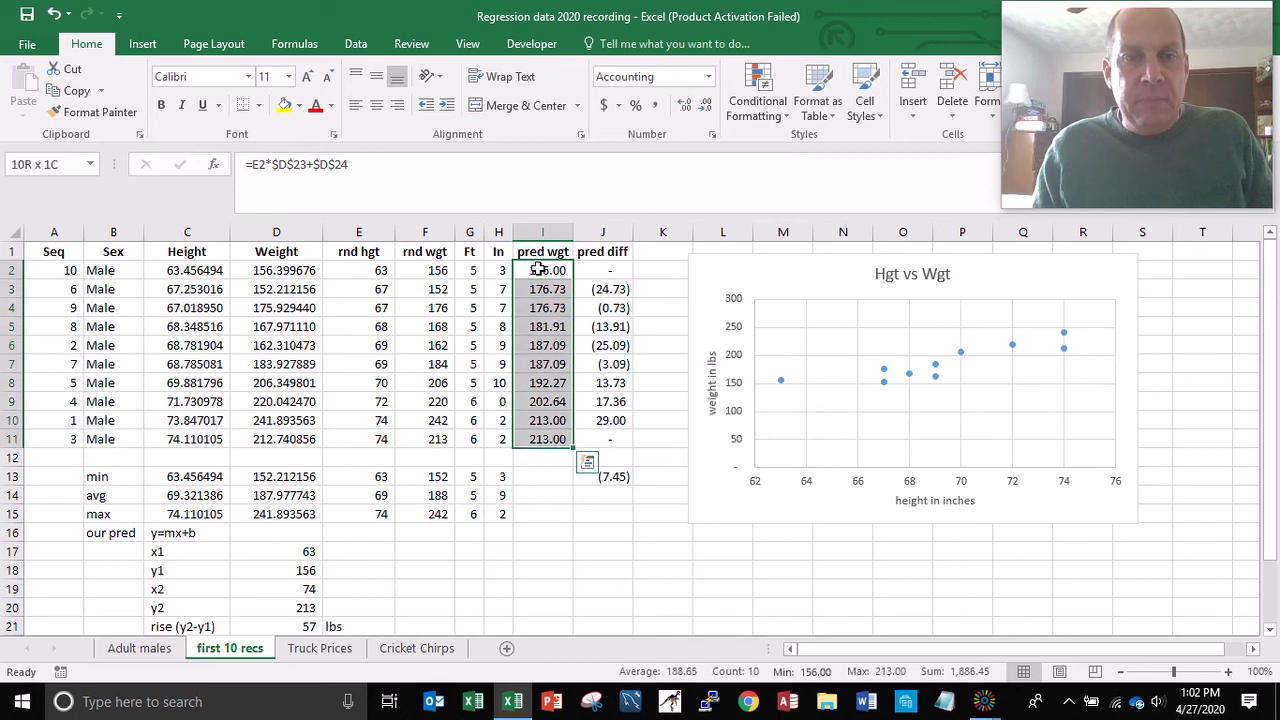
key(ctrl+c)
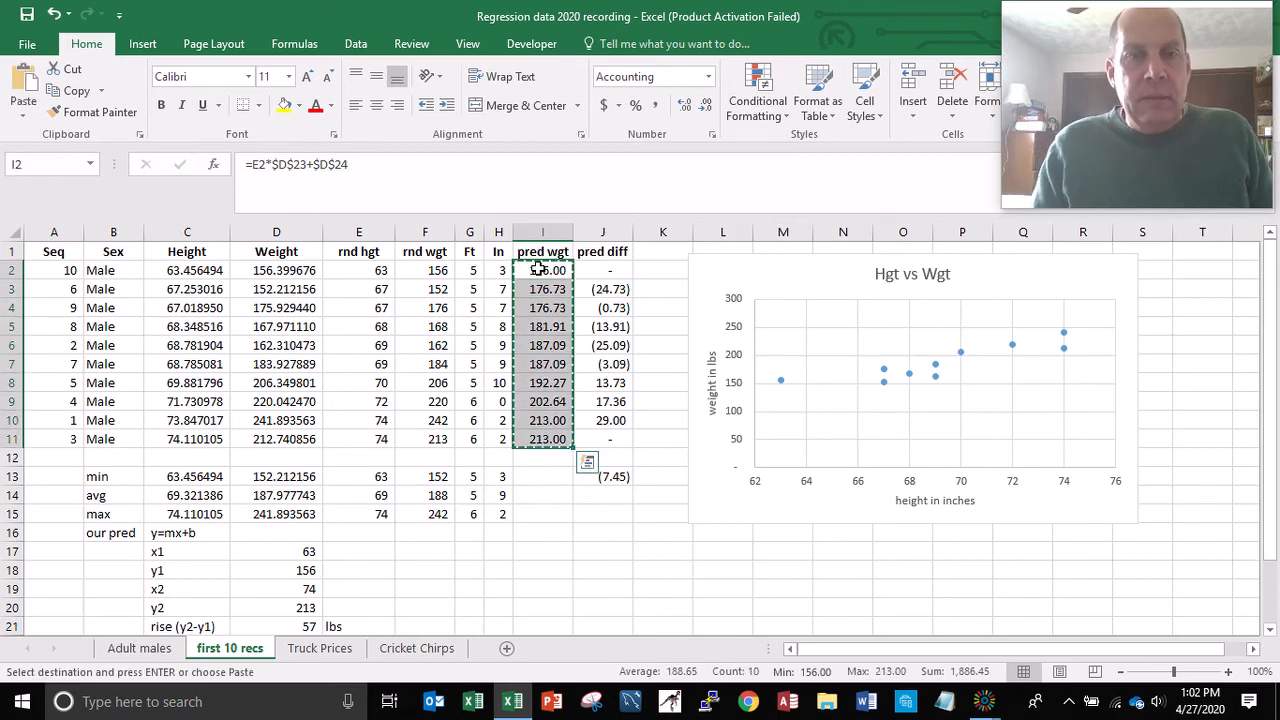
click(712, 278)
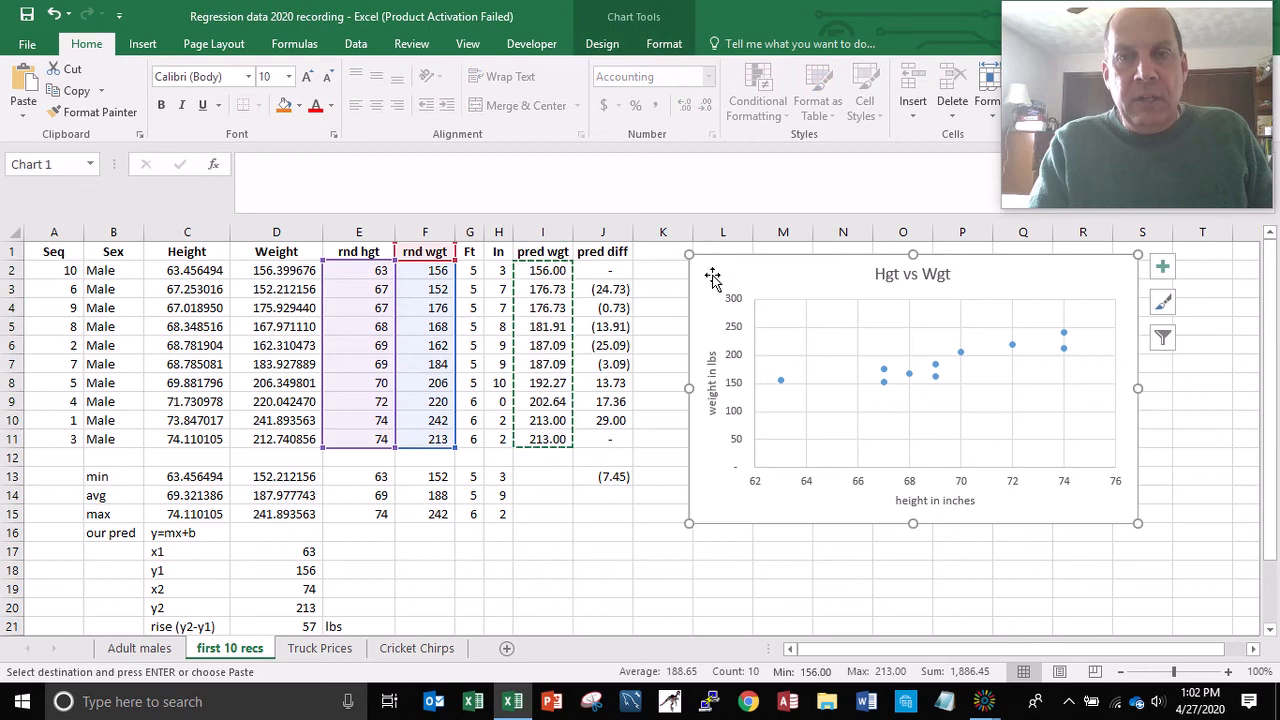
key(ctrl+v)
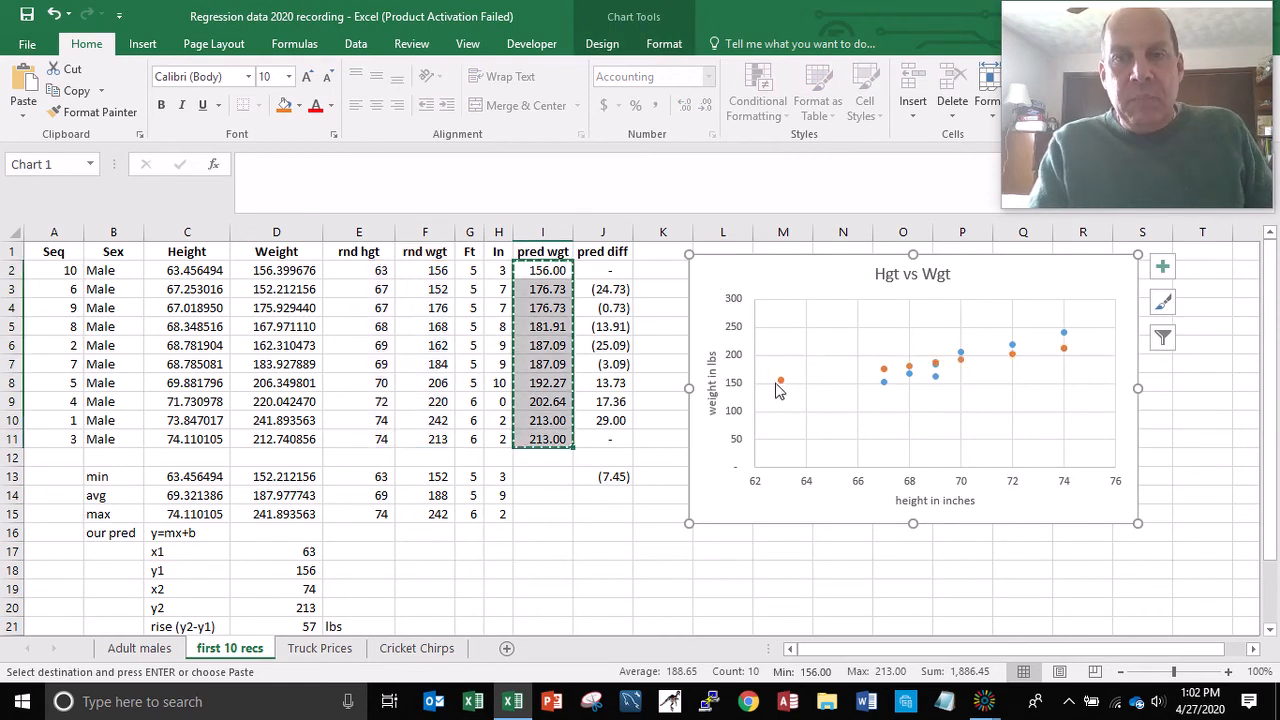
Step: Connect the predicted-weight series in the Hgt vs Wgt chart with a solid orange line
right_click(883, 374)
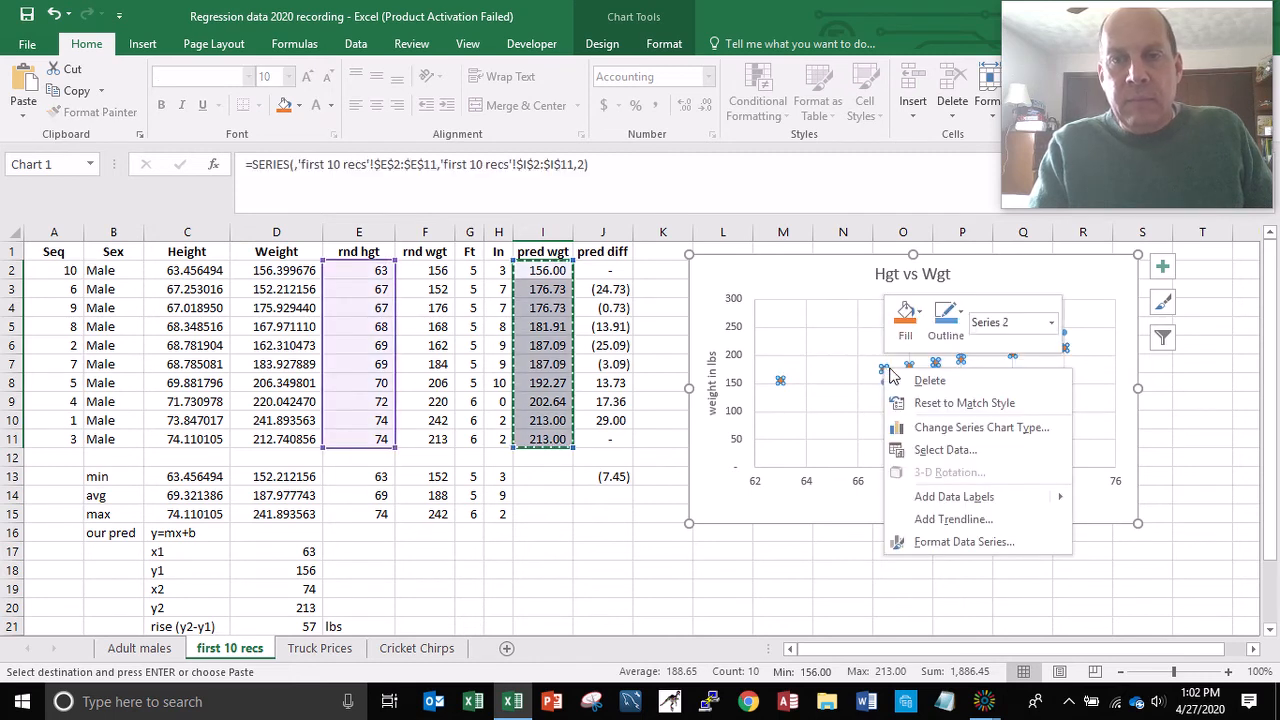
click(937, 541)
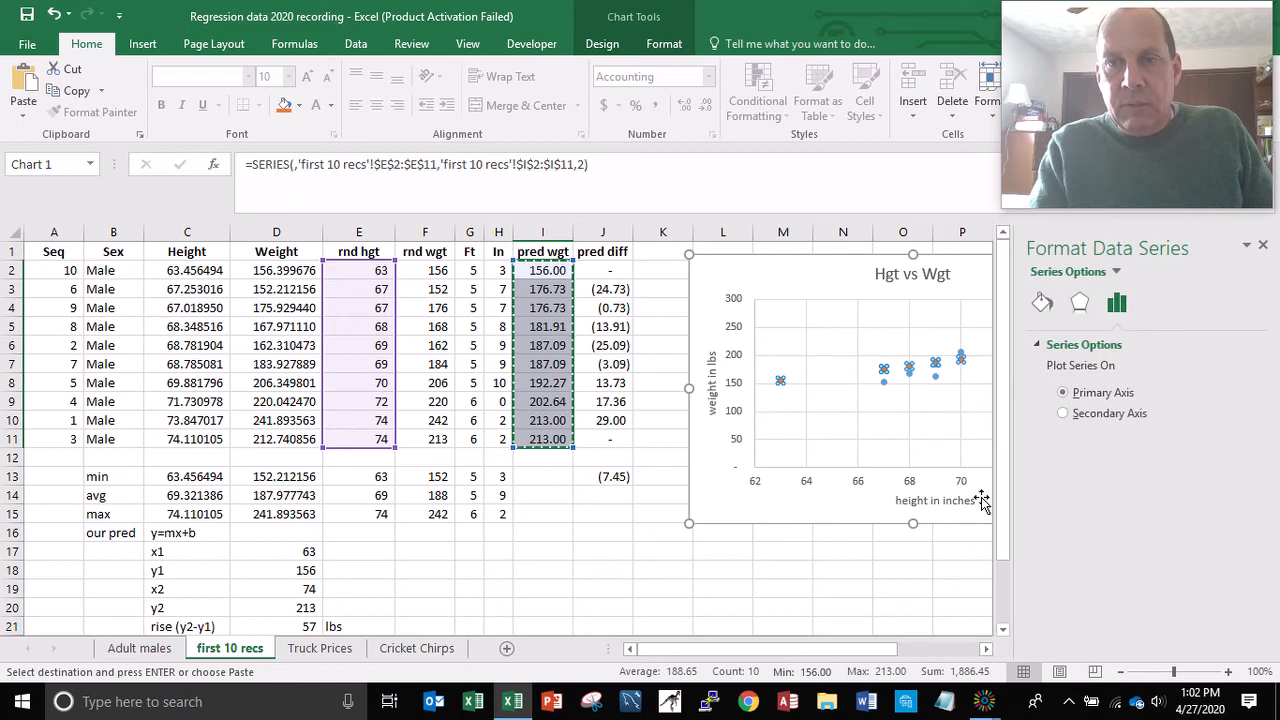
click(1042, 302)
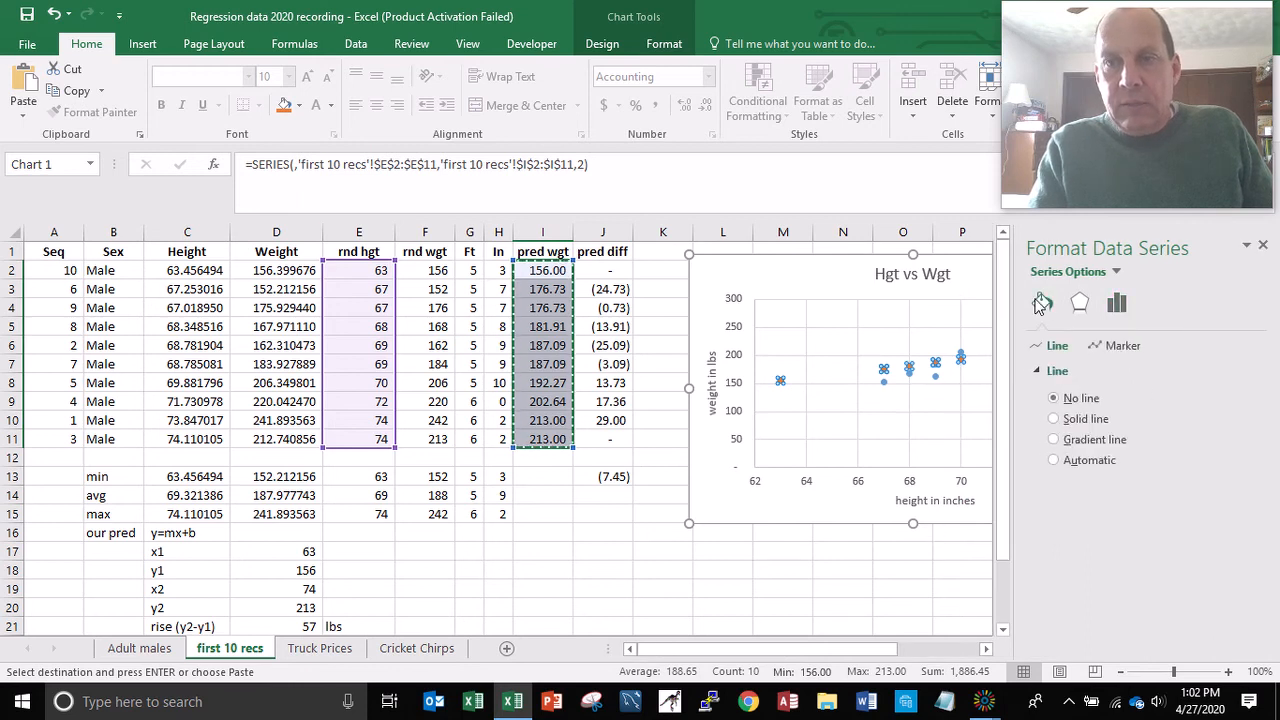
click(1054, 420)
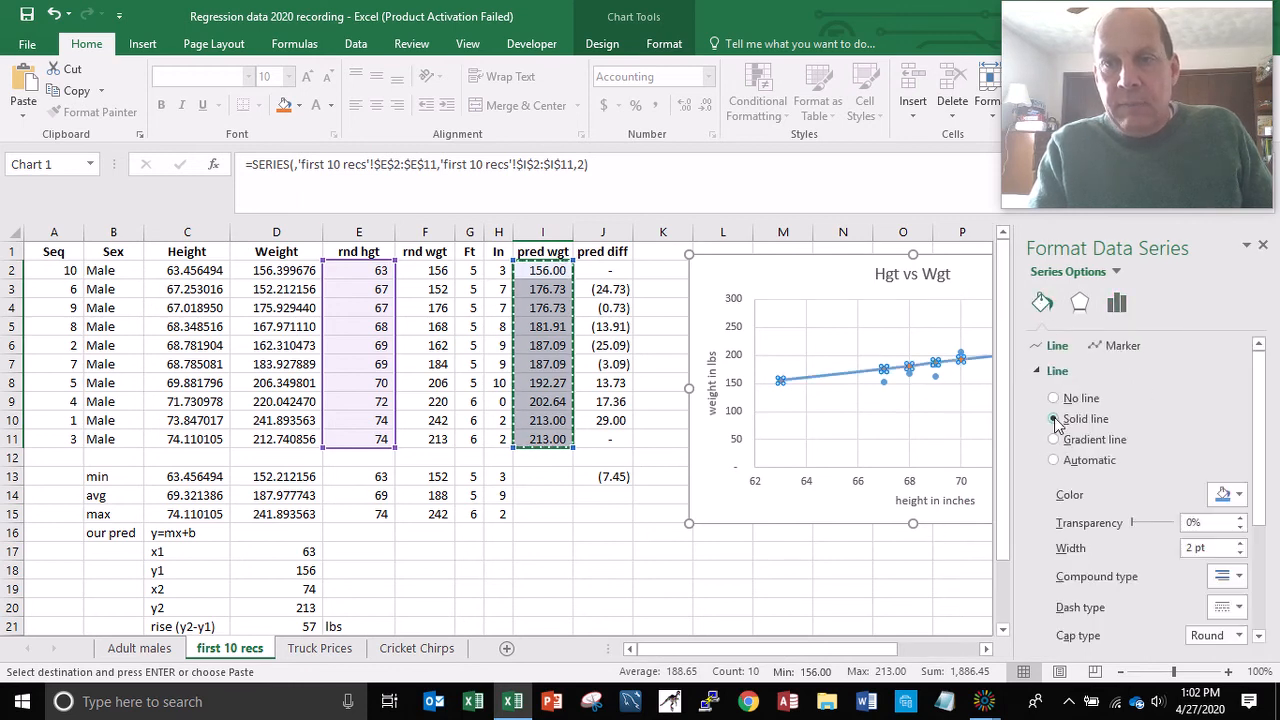
click(1239, 495)
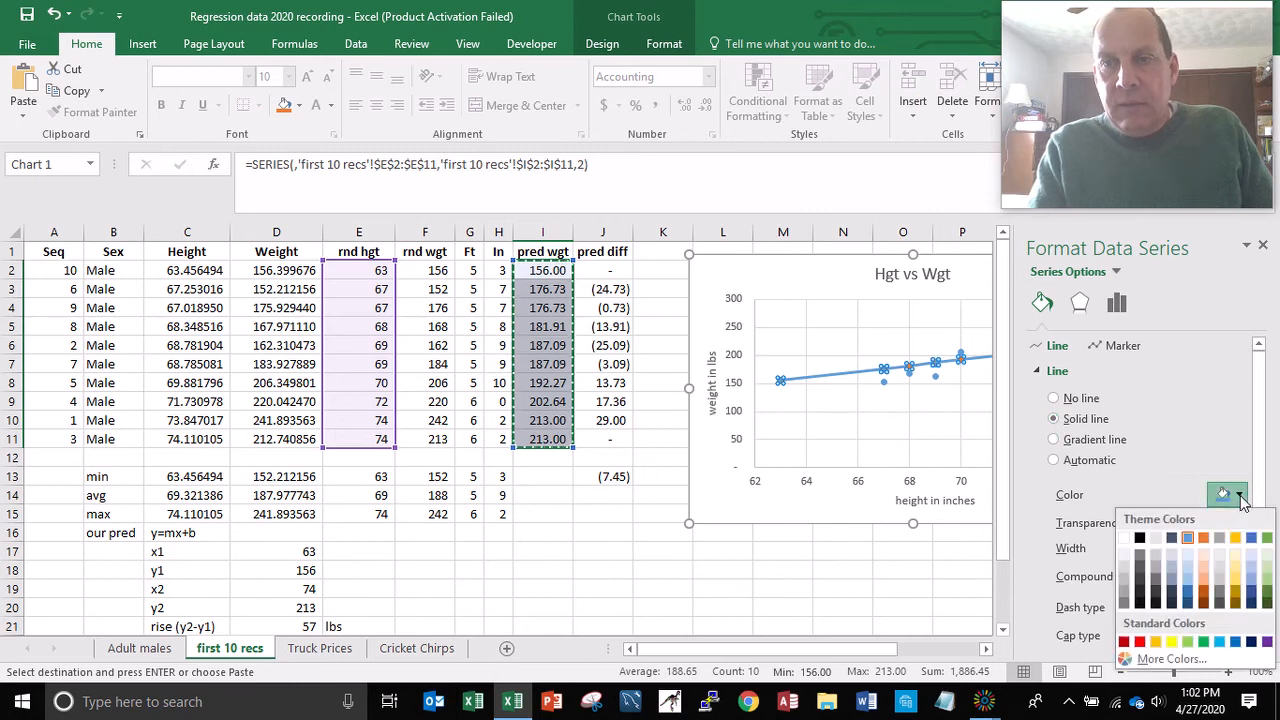
click(1203, 537)
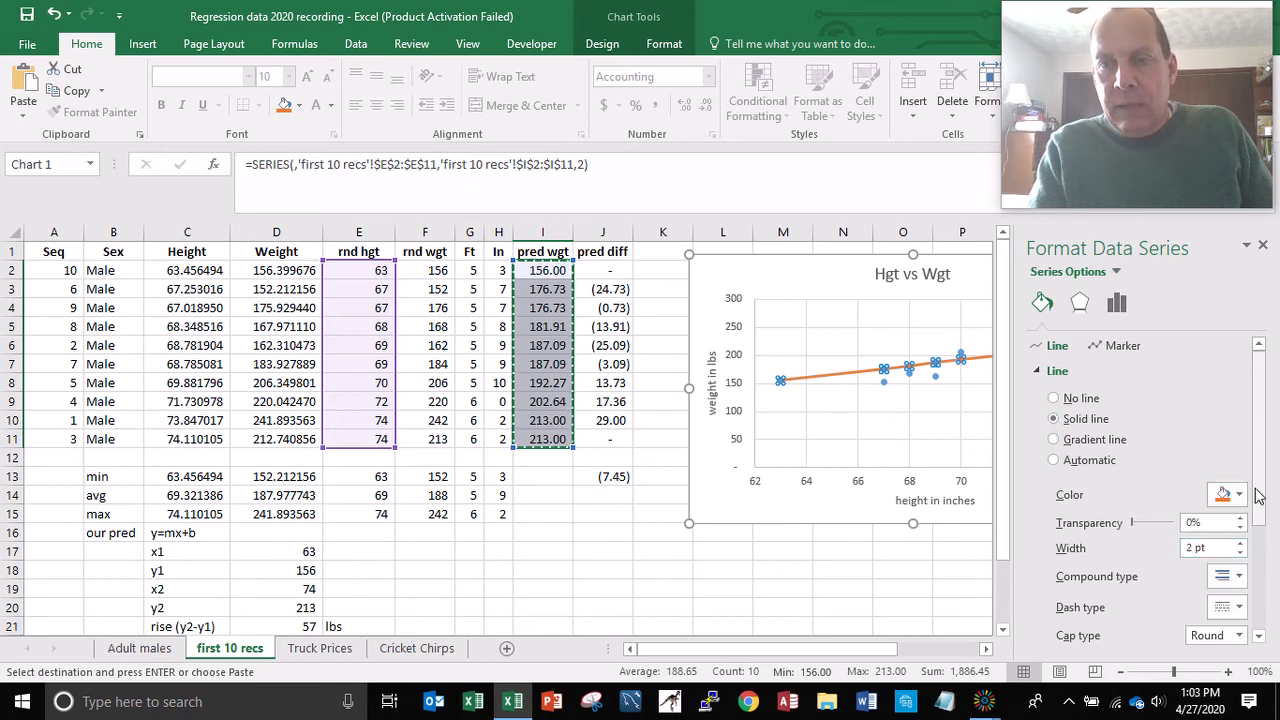
Step: Give the predicted-weight line a dotted dash type, close the series formatting and clear the copy selection around I2:I11
scroll(1258, 505, down, 2)
scroll(1258, 510, down, 2)
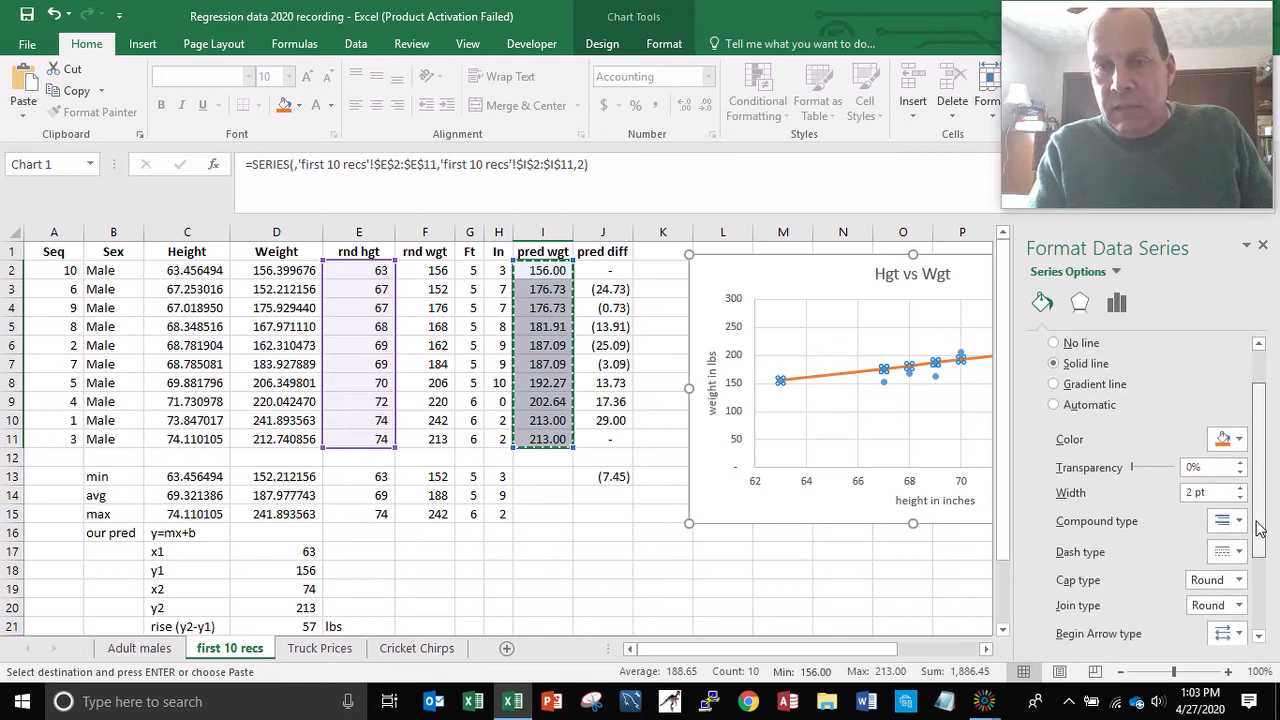
click(1240, 552)
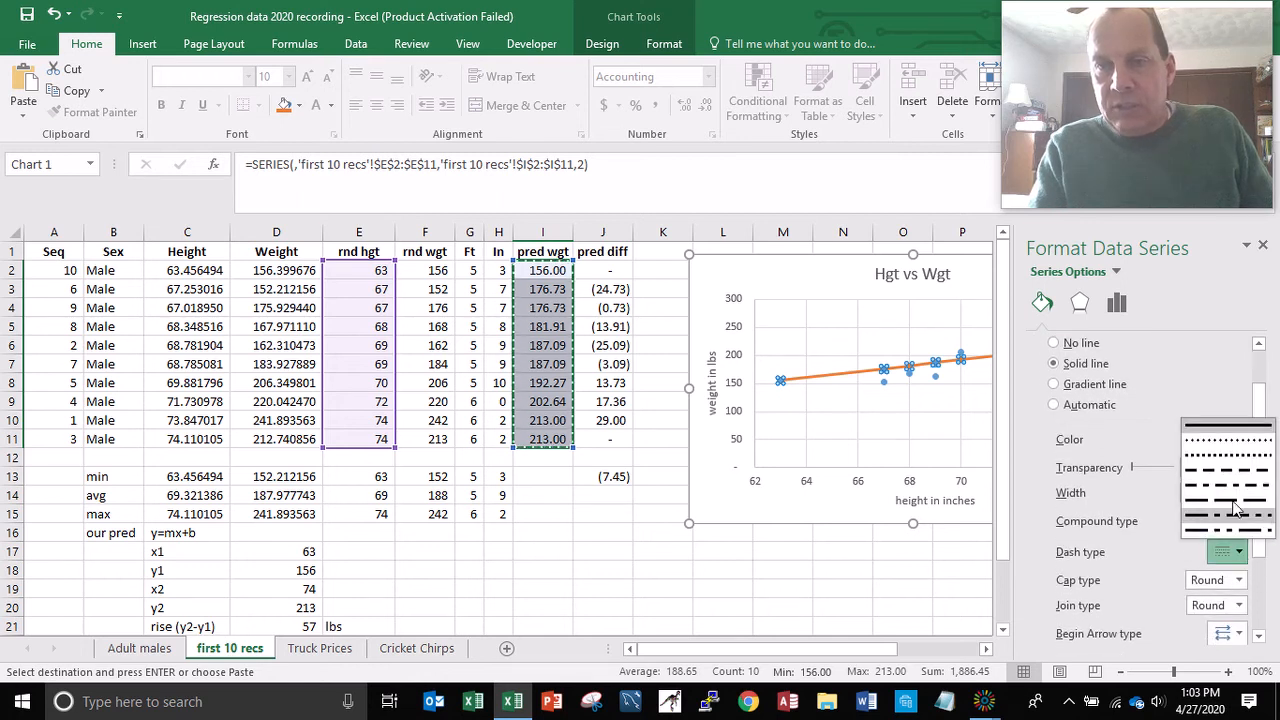
click(1222, 447)
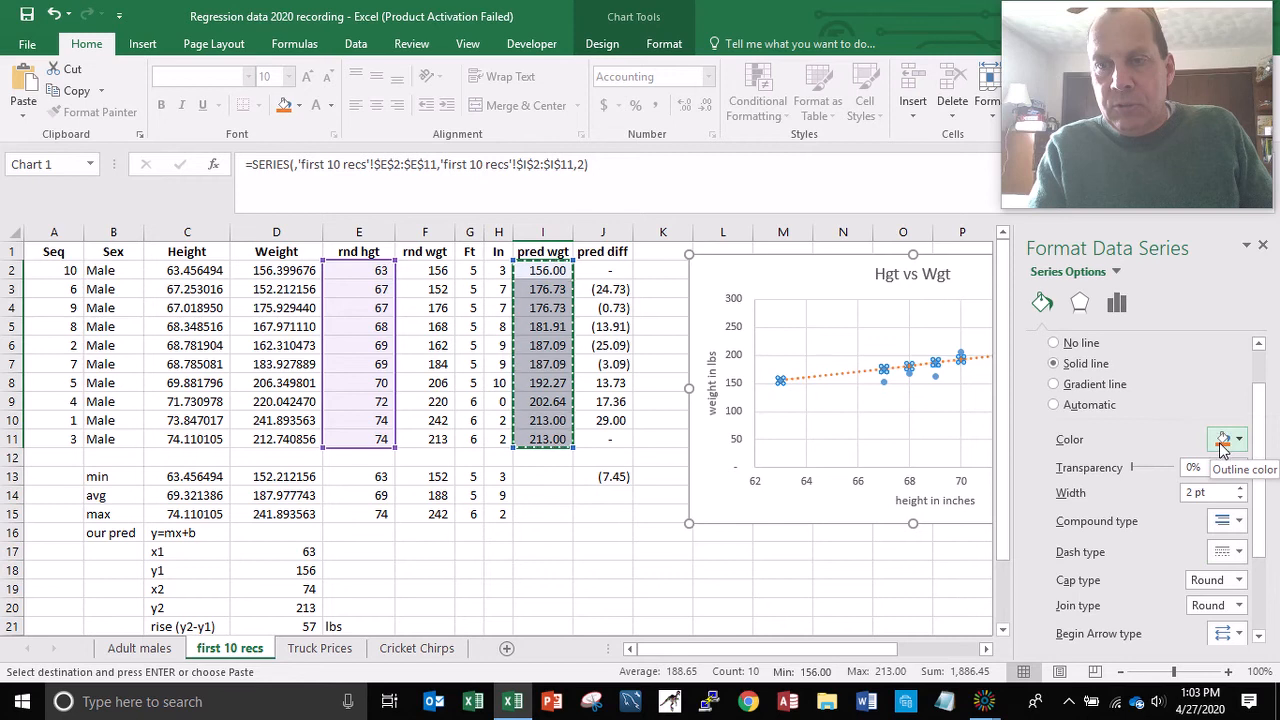
click(661, 454)
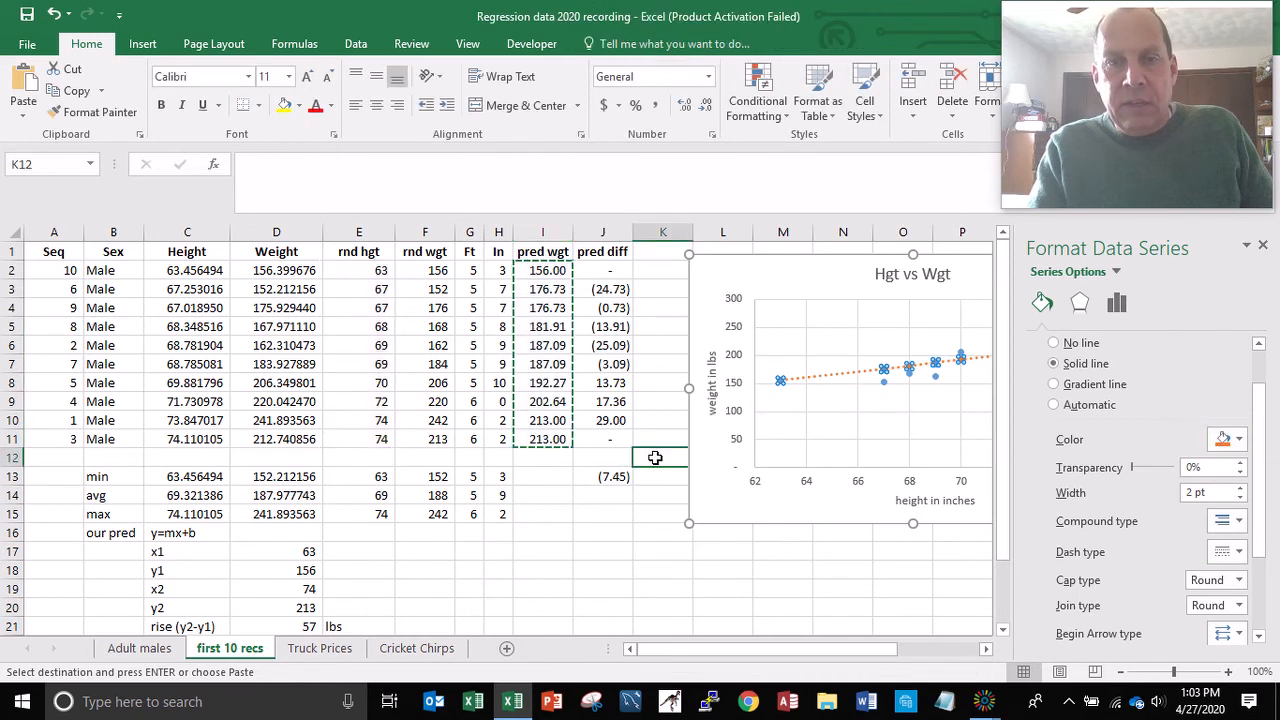
click(1263, 246)
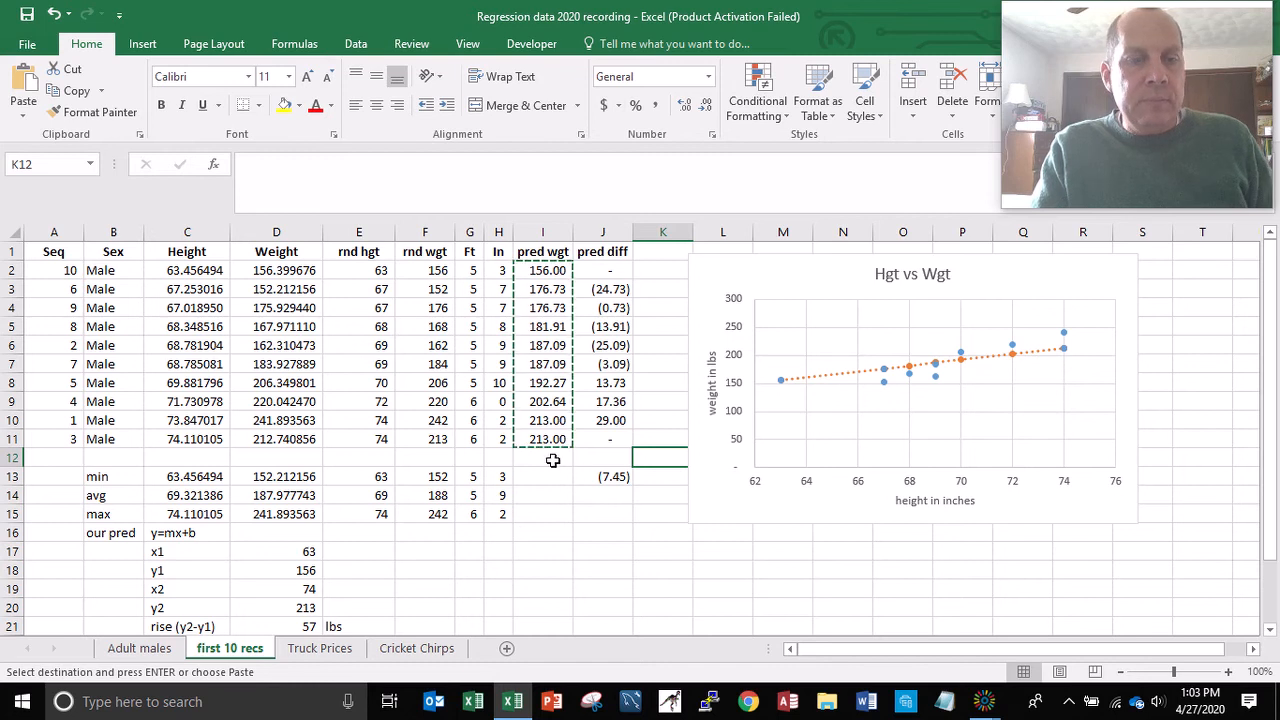
key(Escape)
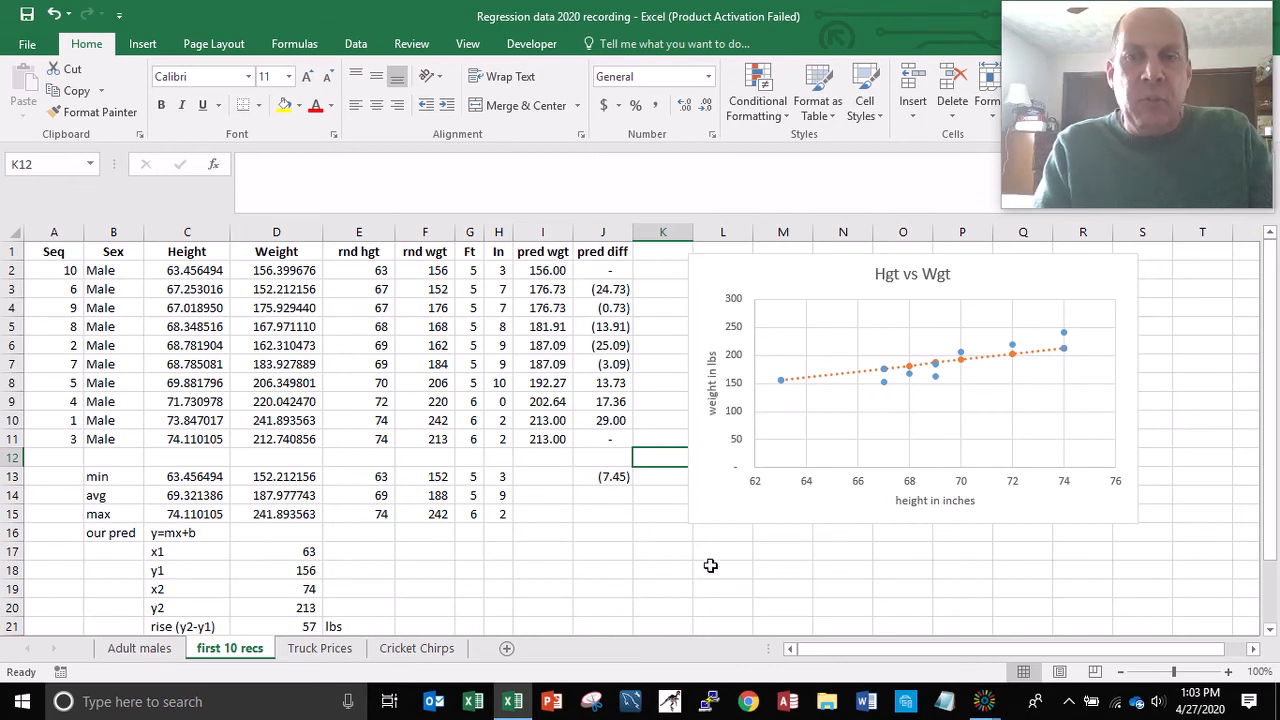
Step: Add a linear trendline to the rnd wgt series, displaying its equation and R-squared value on the chart
right_click(884, 388)
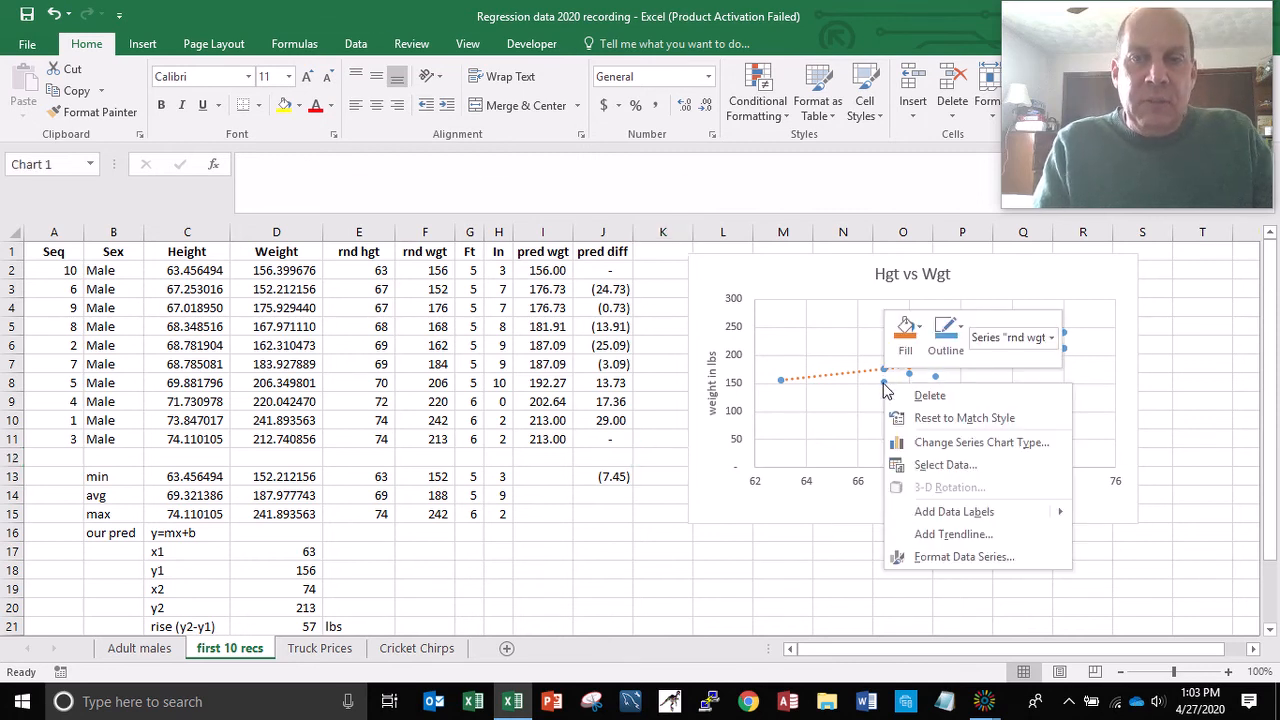
click(941, 535)
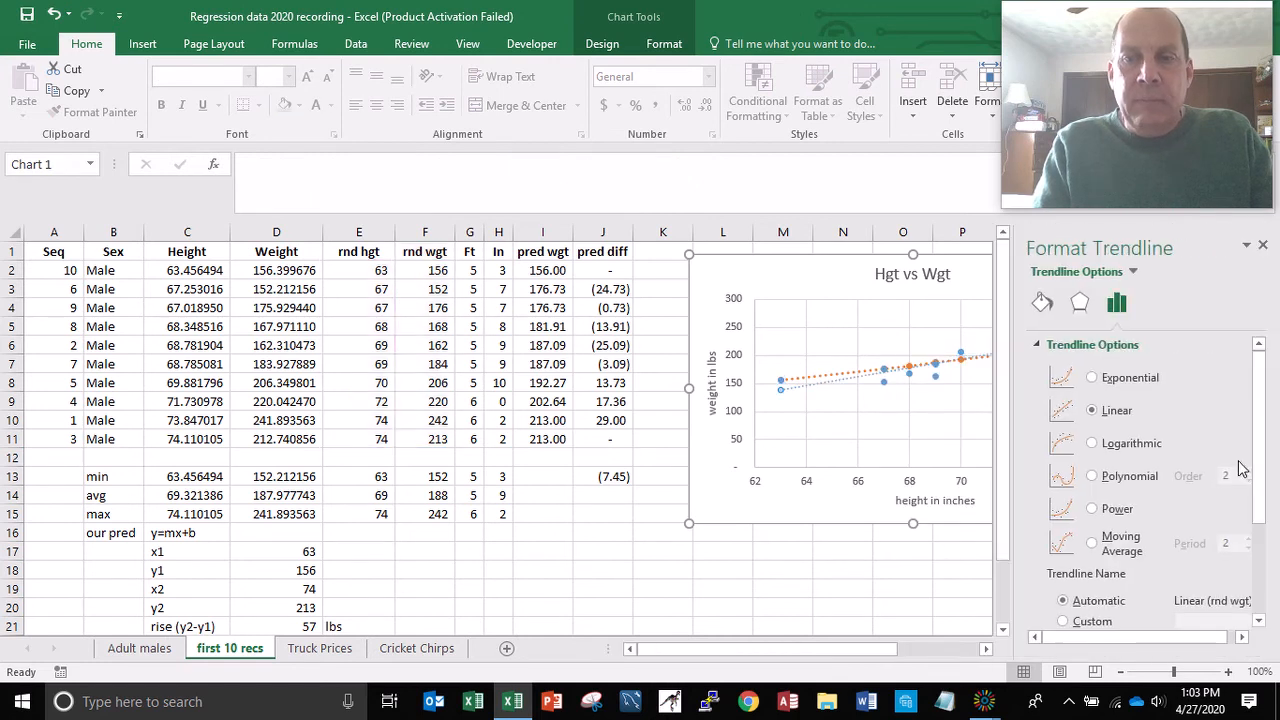
drag(1258, 466, 1245, 610)
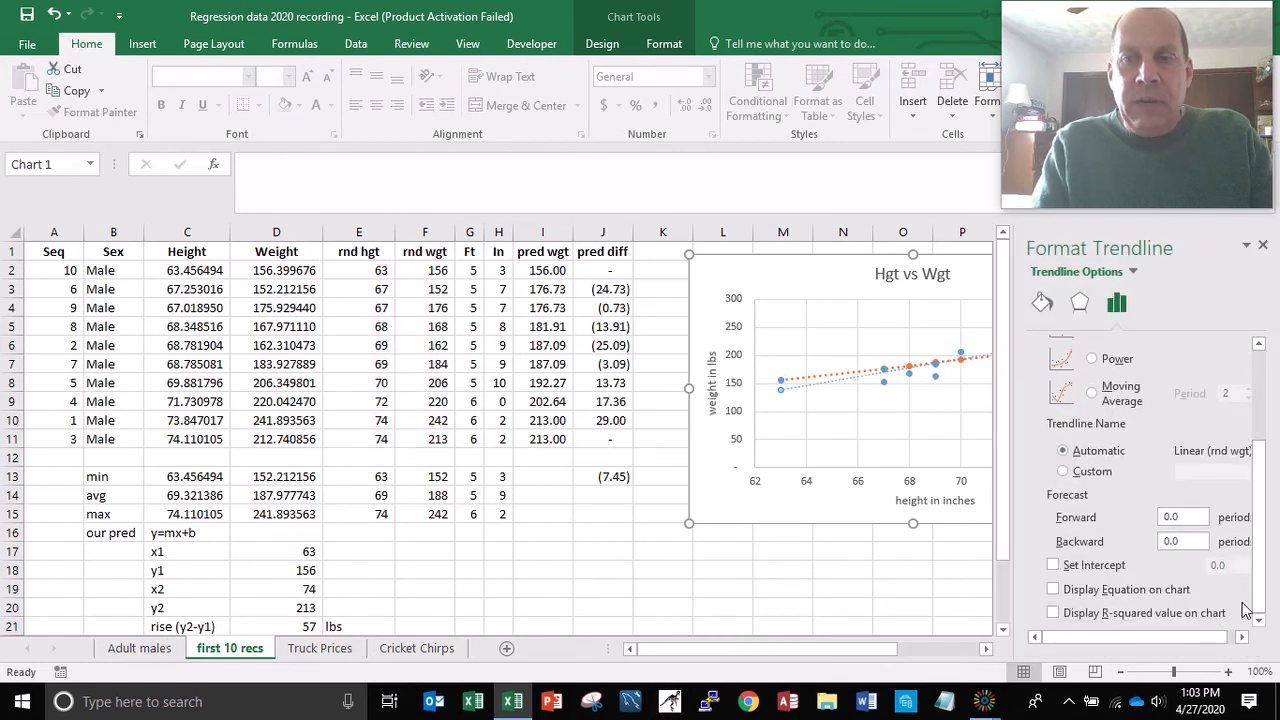
click(1052, 590)
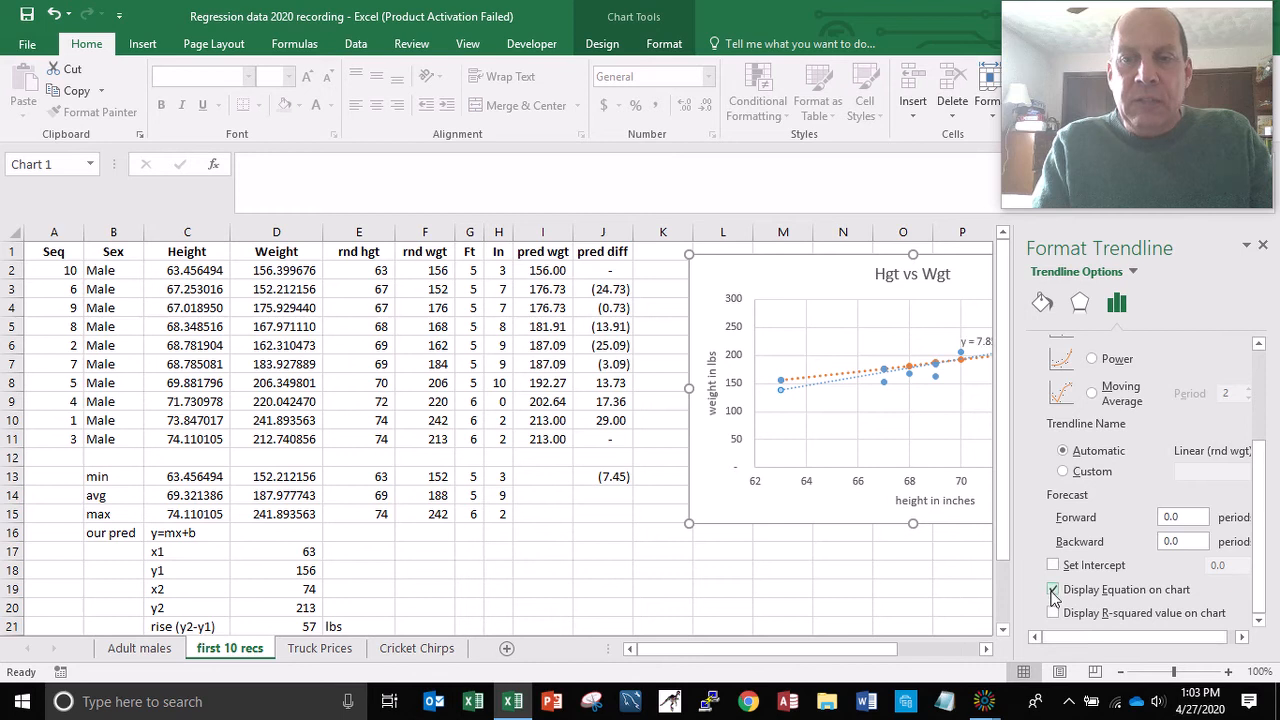
click(1054, 613)
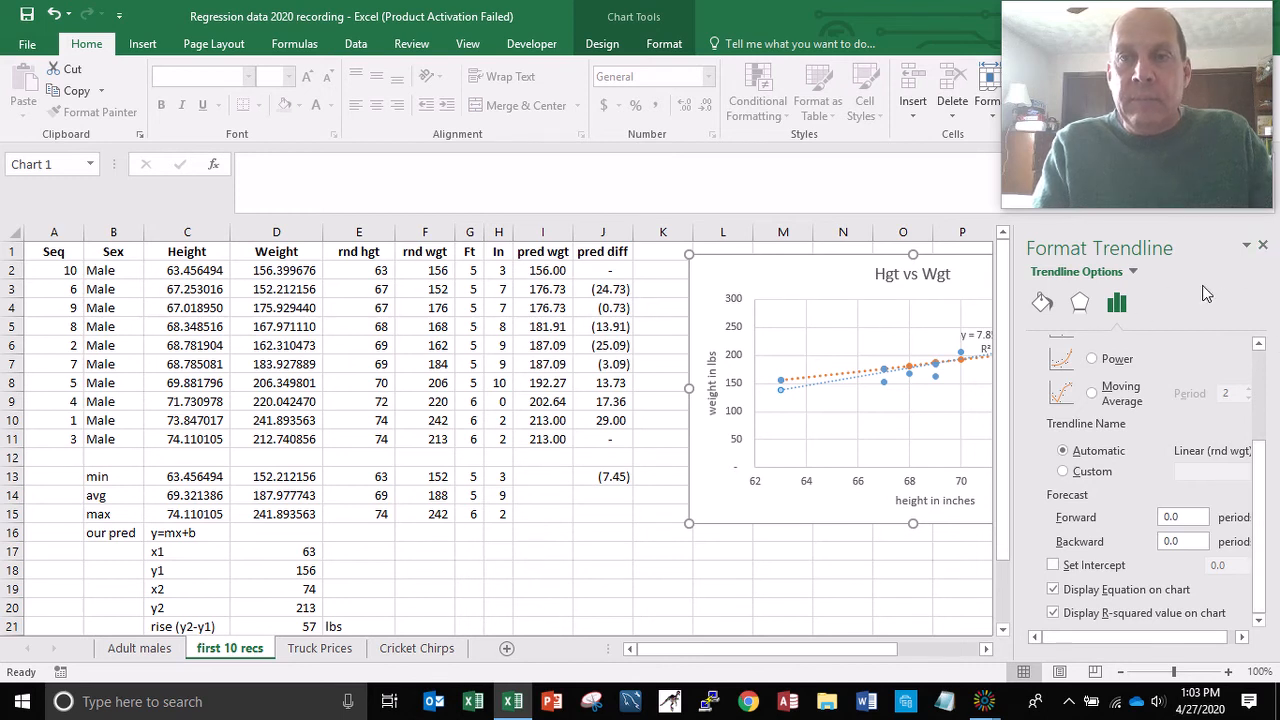
click(1262, 245)
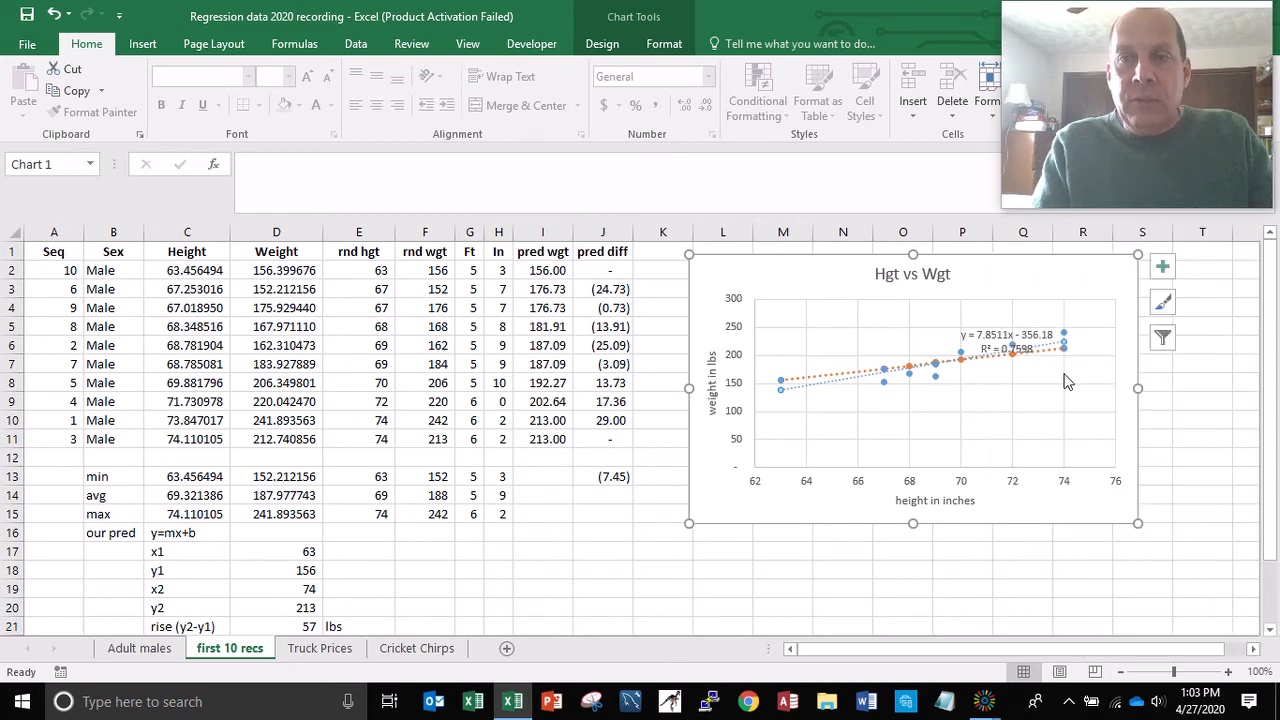
Step: Move the trendline equation label above the data points and enlarge its font to 11
drag(986, 340, 895, 323)
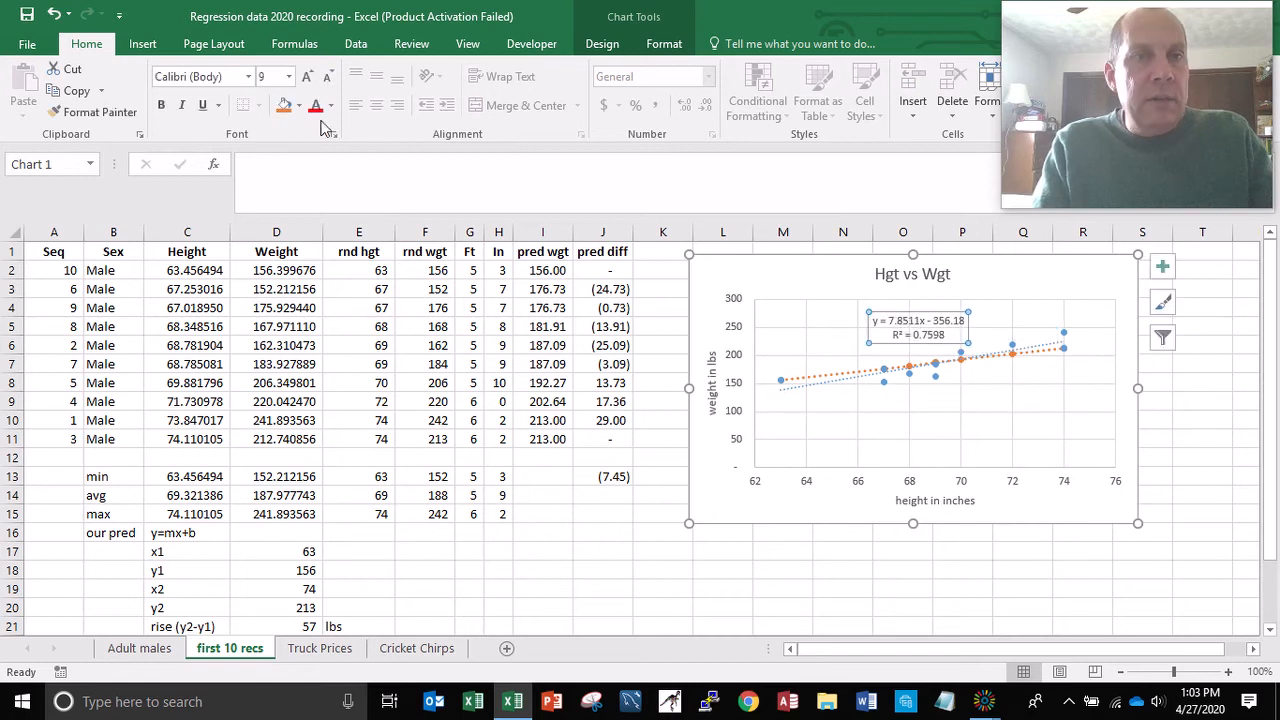
click(308, 78)
click(308, 78)
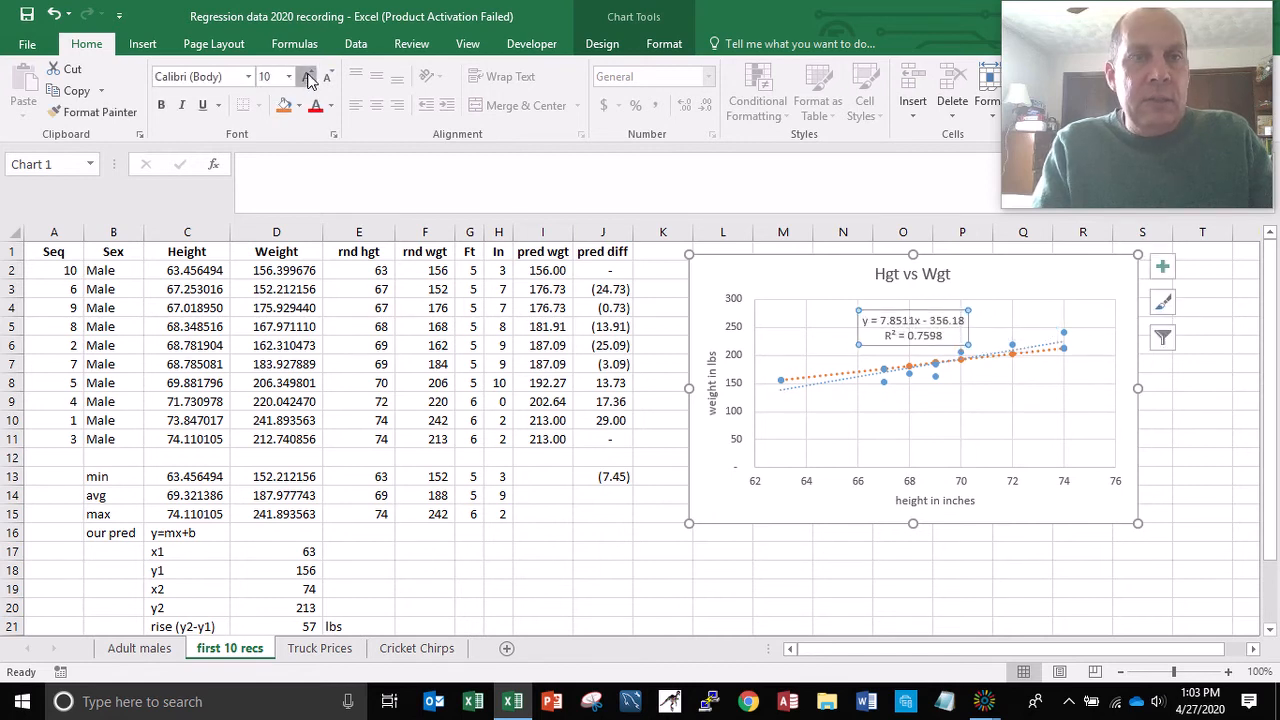
click(308, 78)
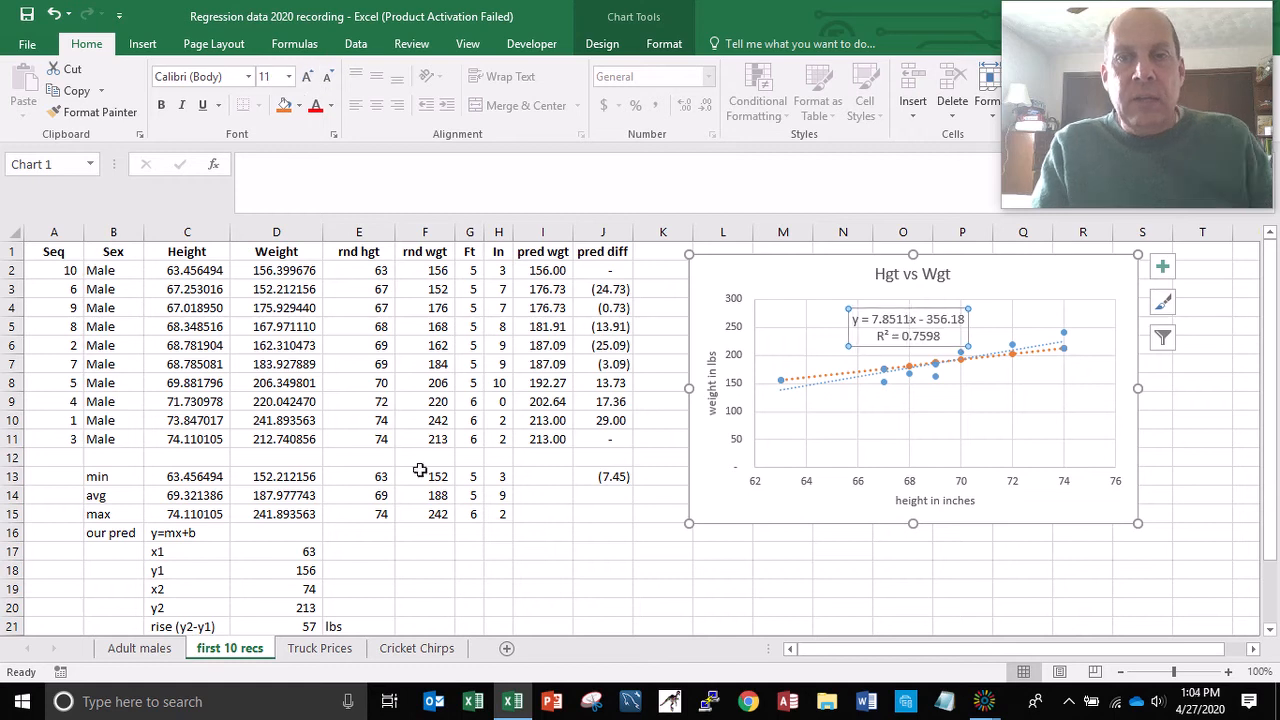
click(527, 560)
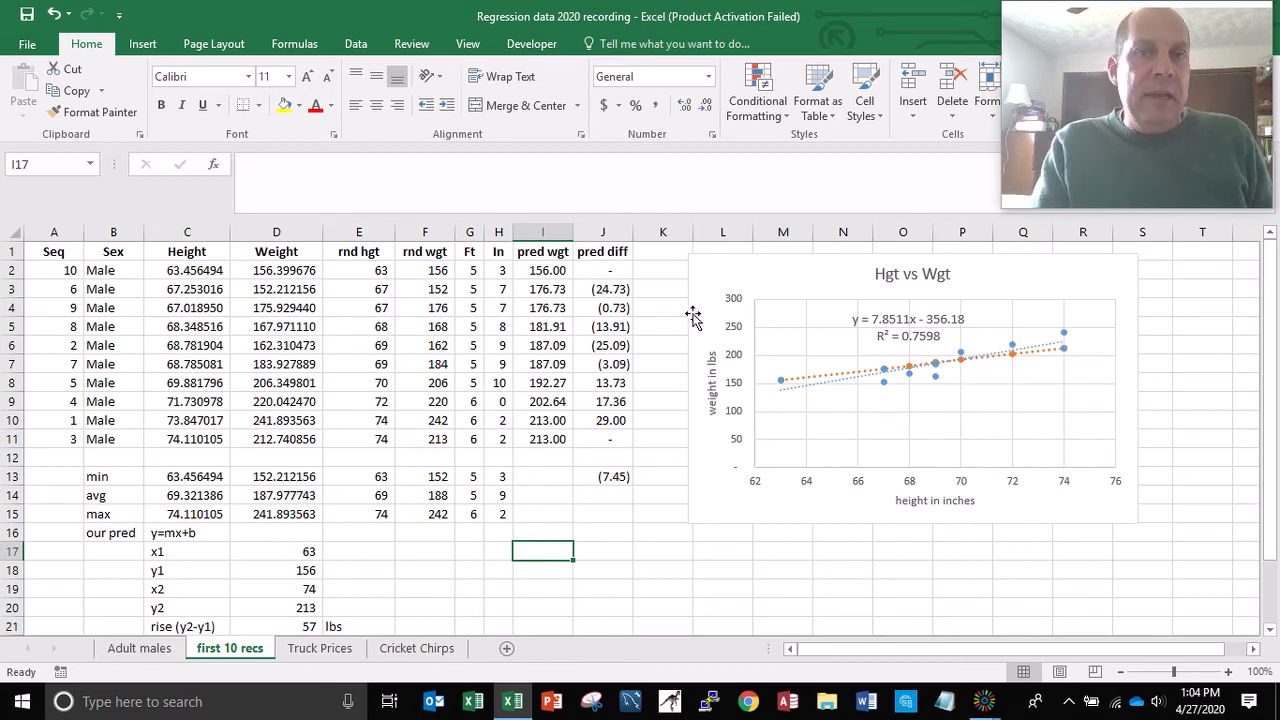
Step: Move the chart clear of columns K and L and enter the headers "reg wgt" in K1 and "reg diff" in L1
drag(720, 272, 789, 276)
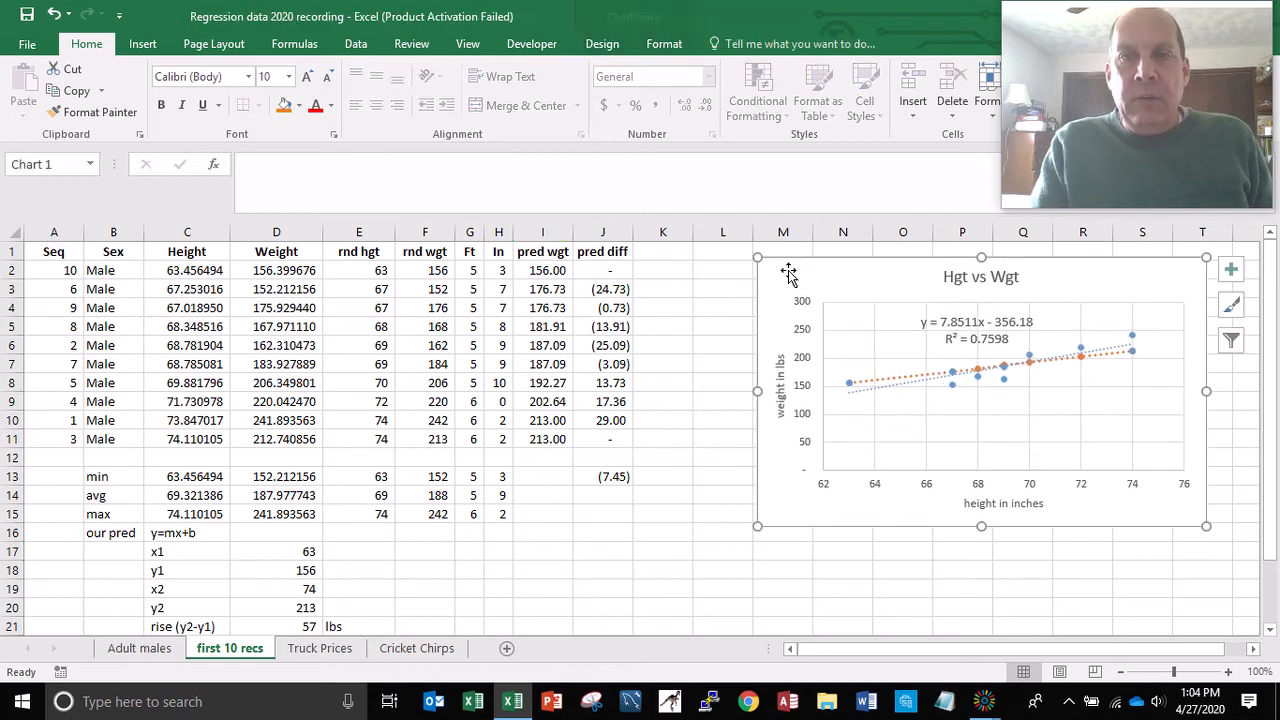
click(664, 252)
text(reg)
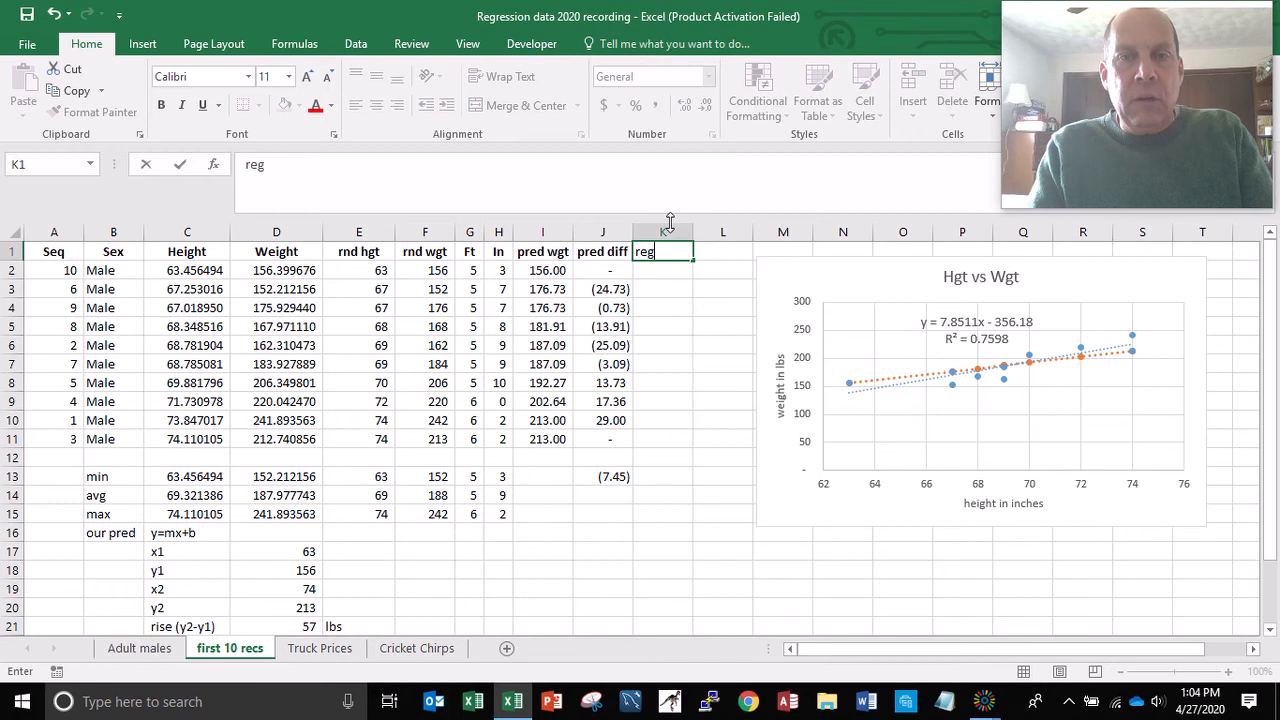
text( wft)
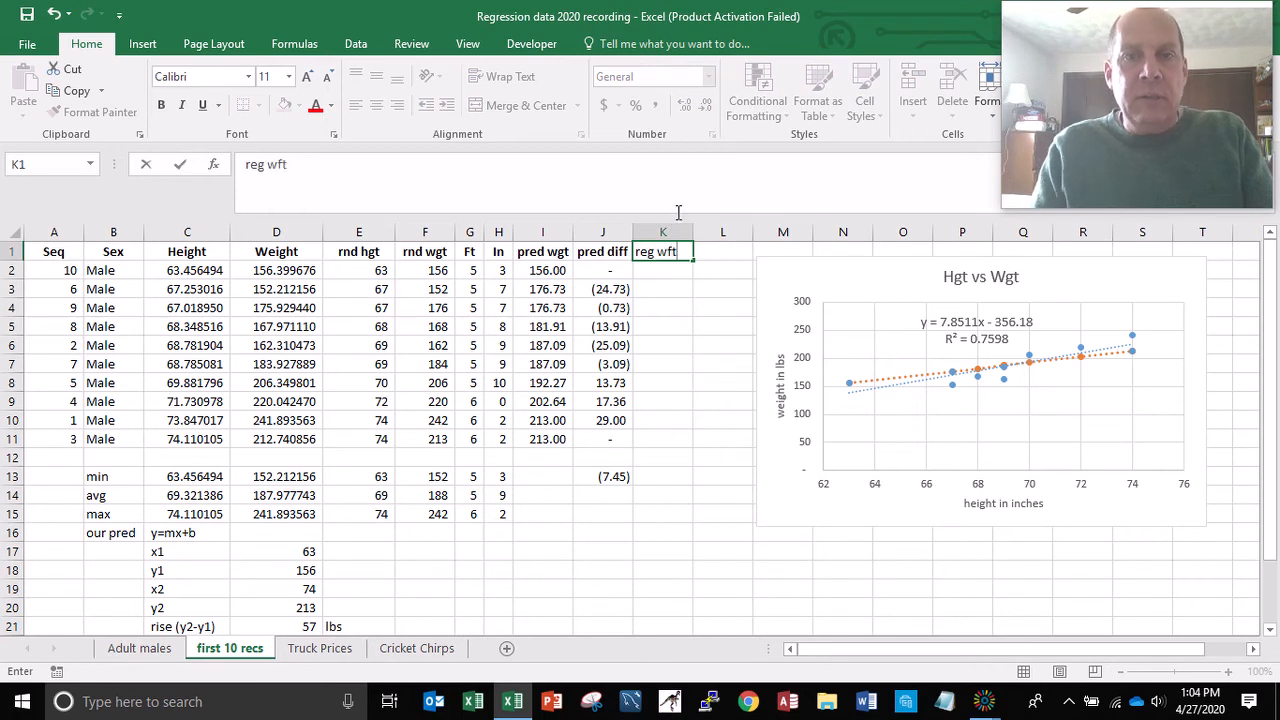
key(Tab)
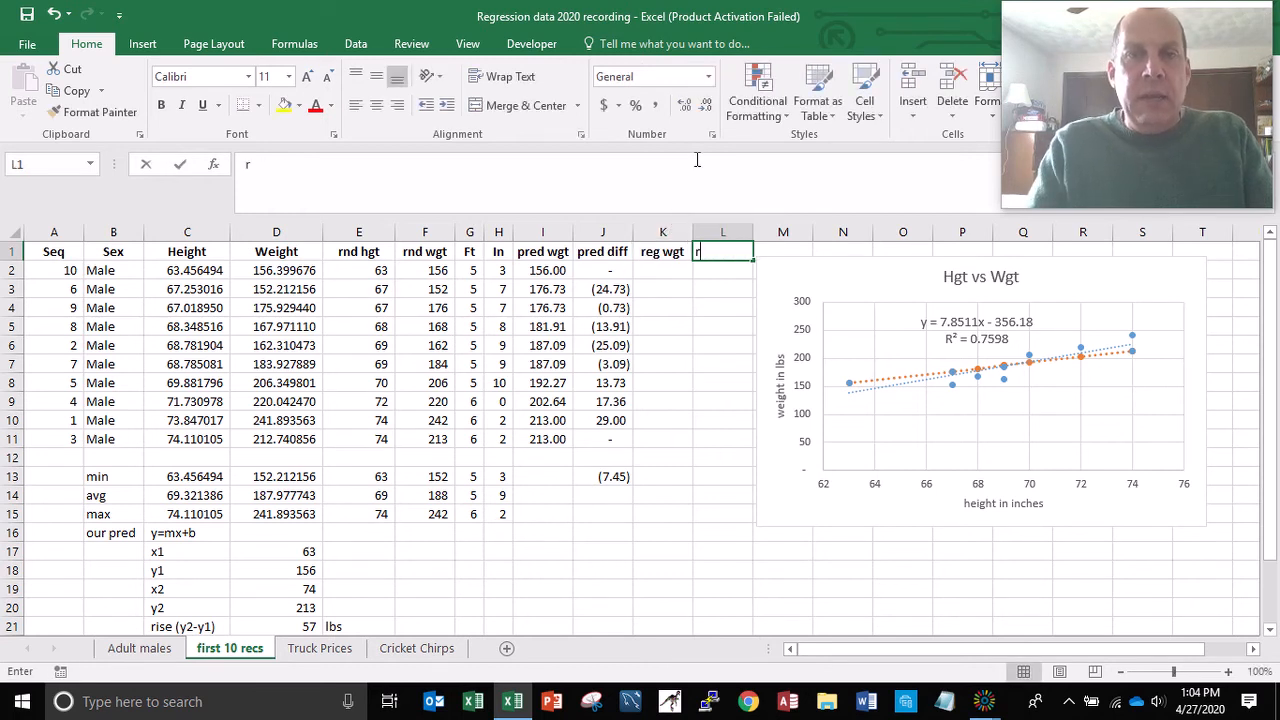
text(reg diff)
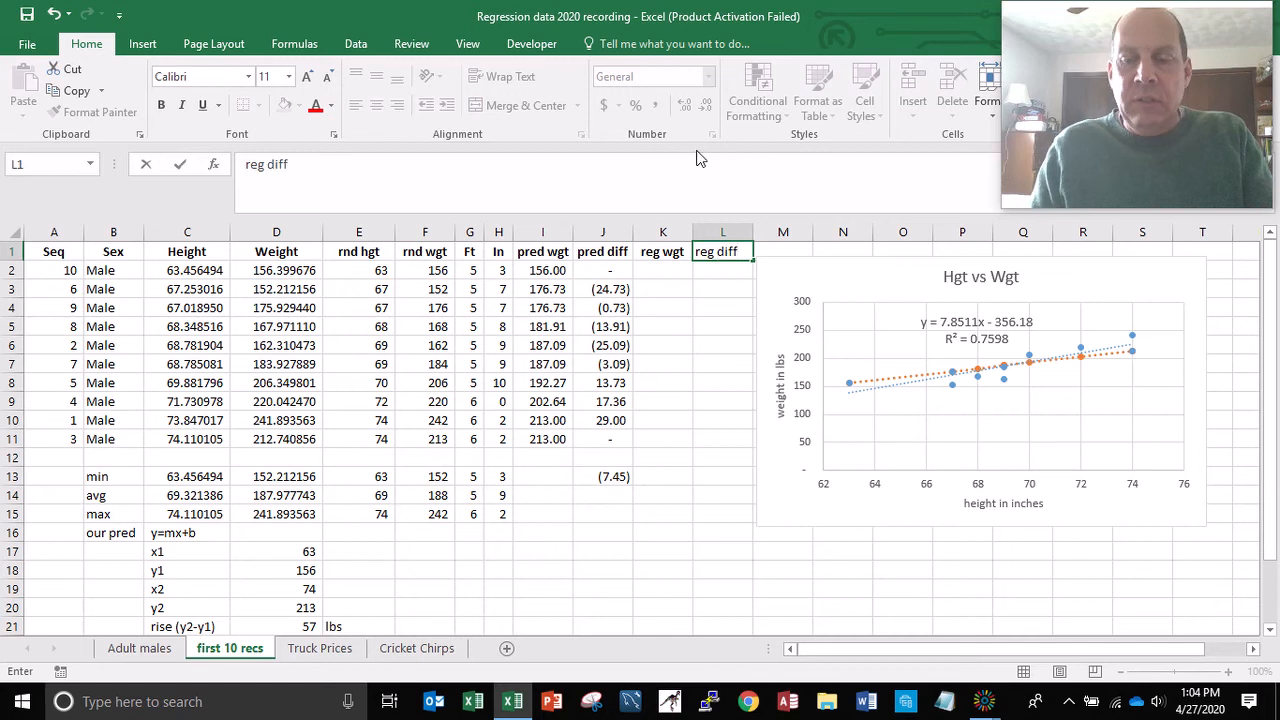
key(Return)
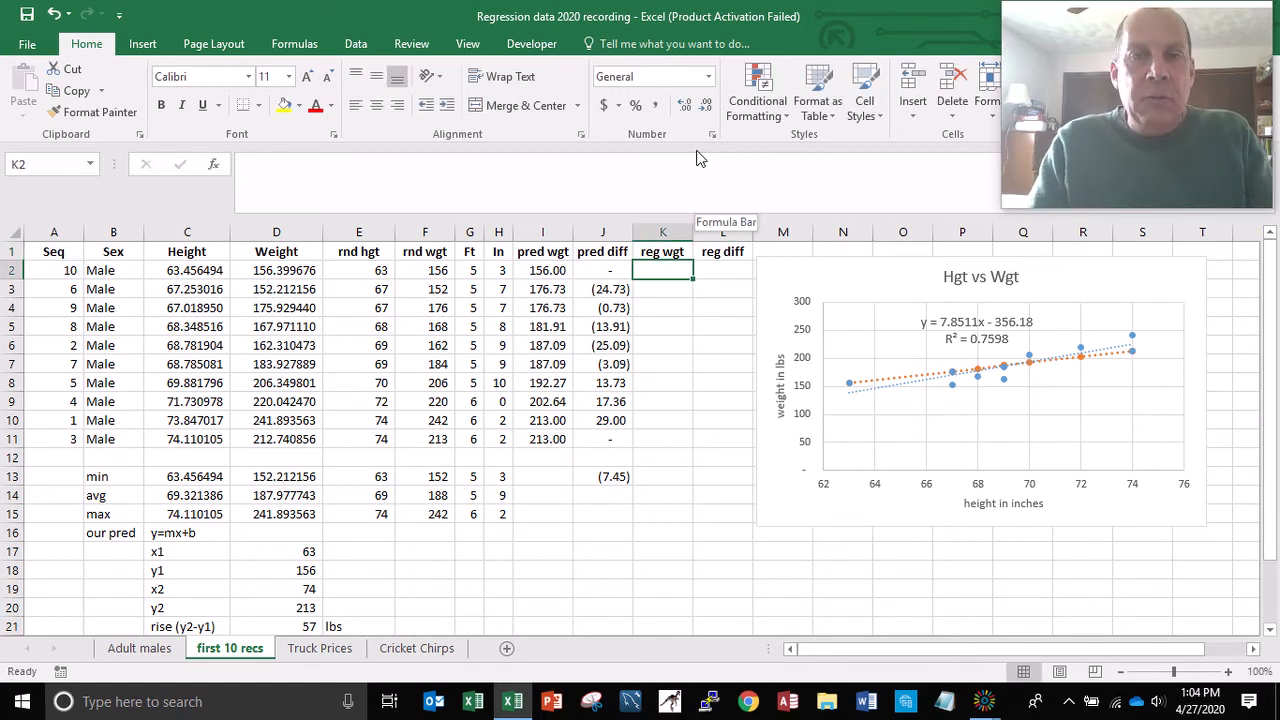
Step: Calculate the first record's regression weight in K2 with =E2*7.8511-356.18
text(=)
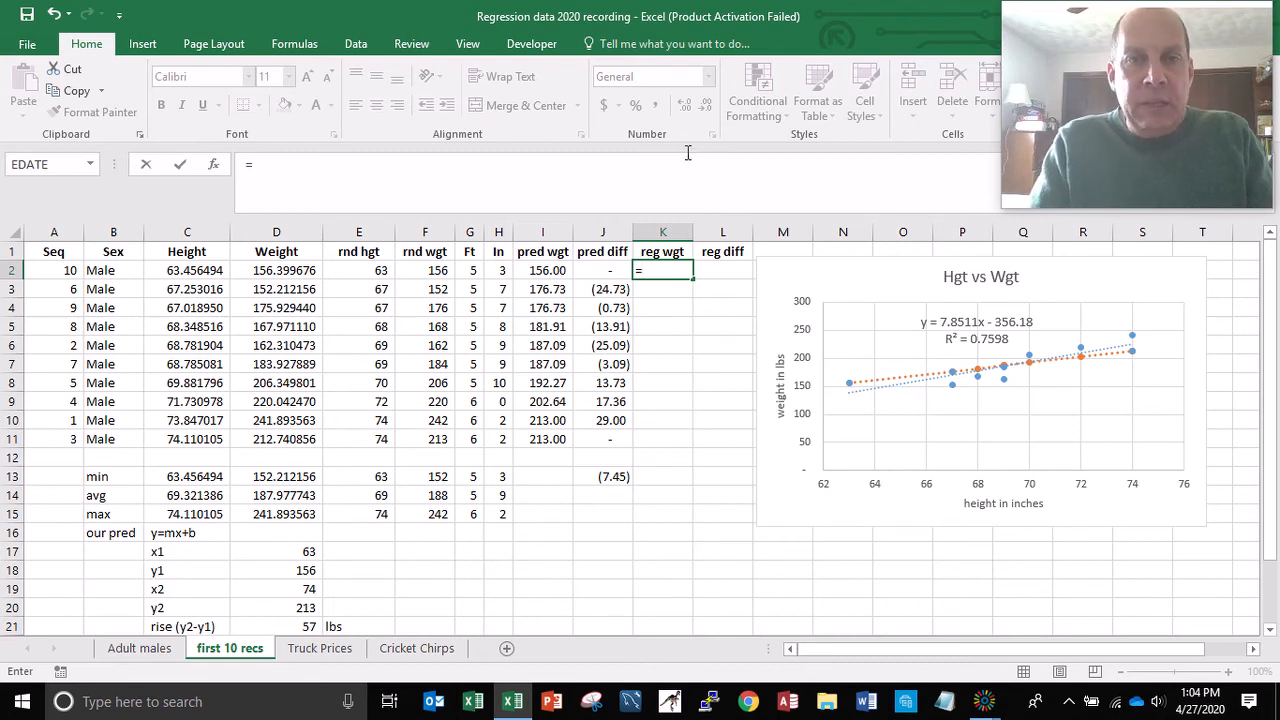
click(355, 268)
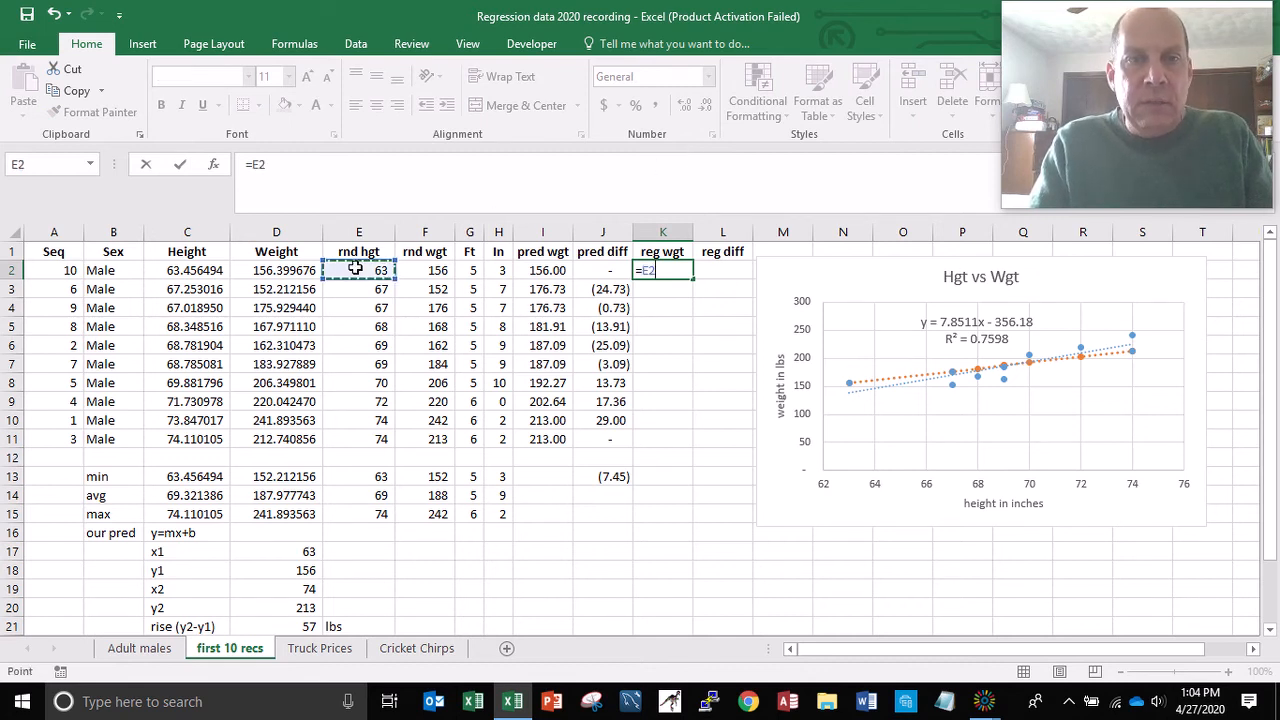
text(*)
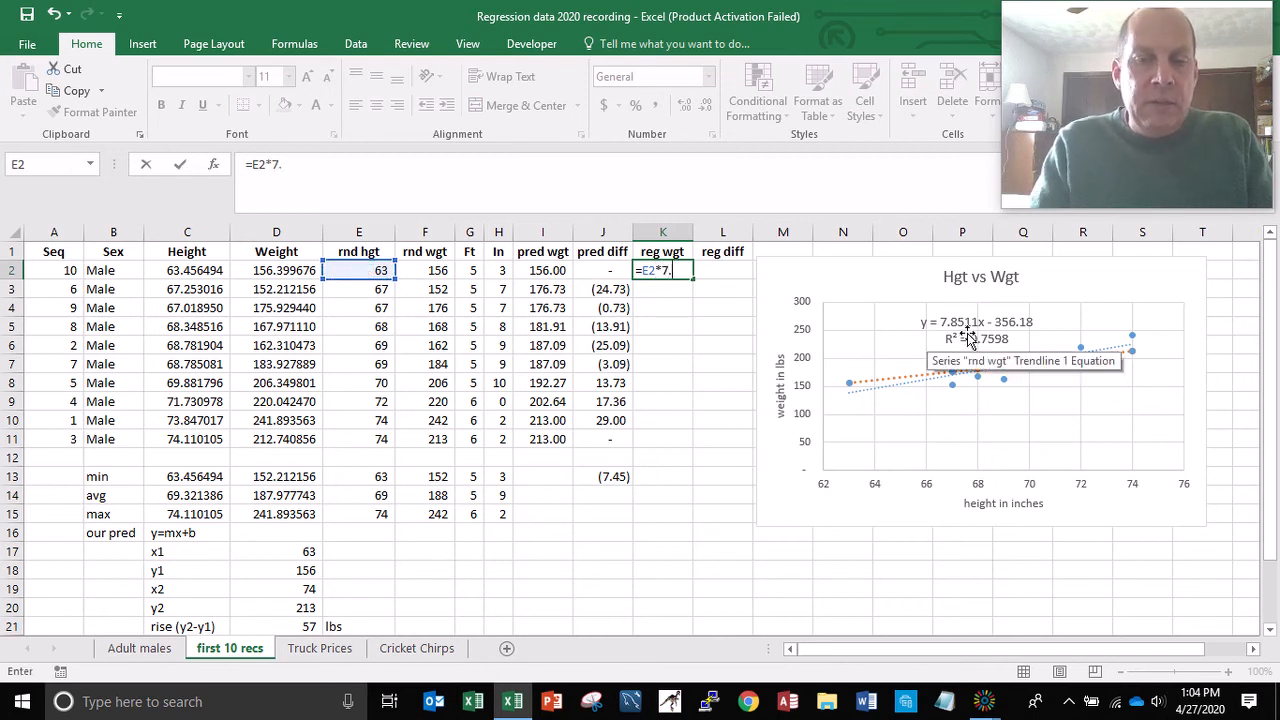
text(7.8511-)
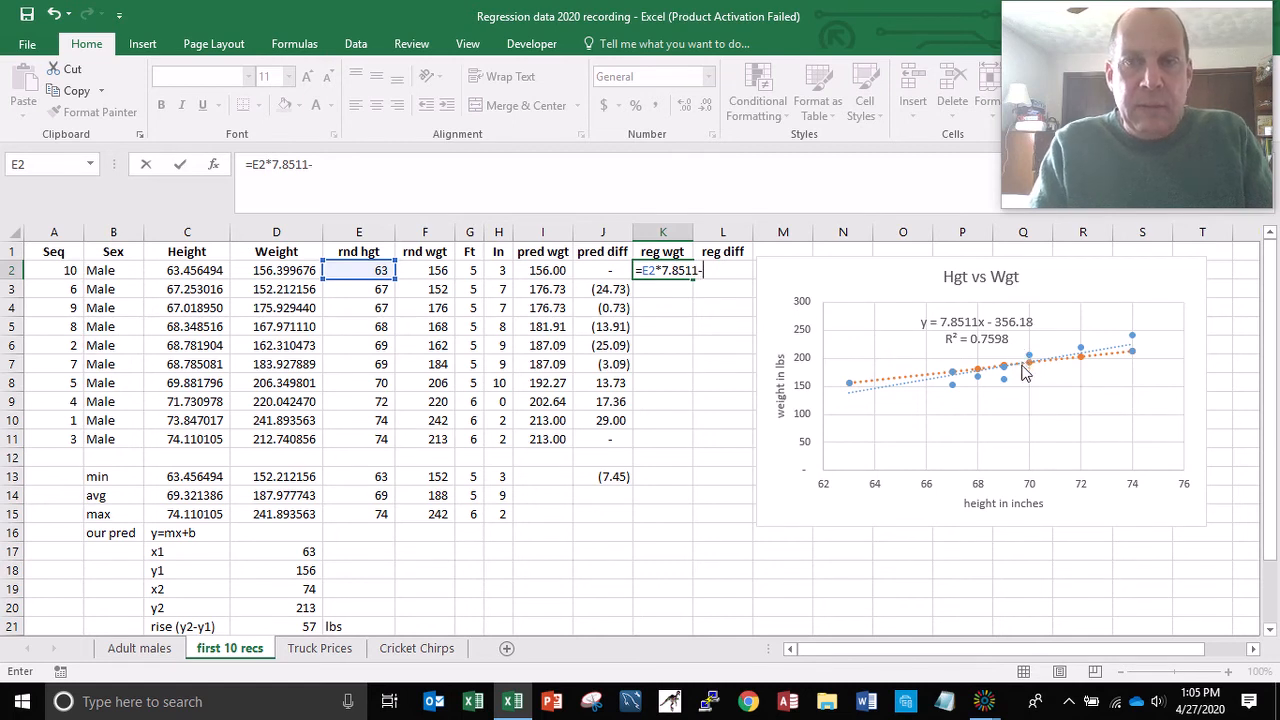
text(356.18)
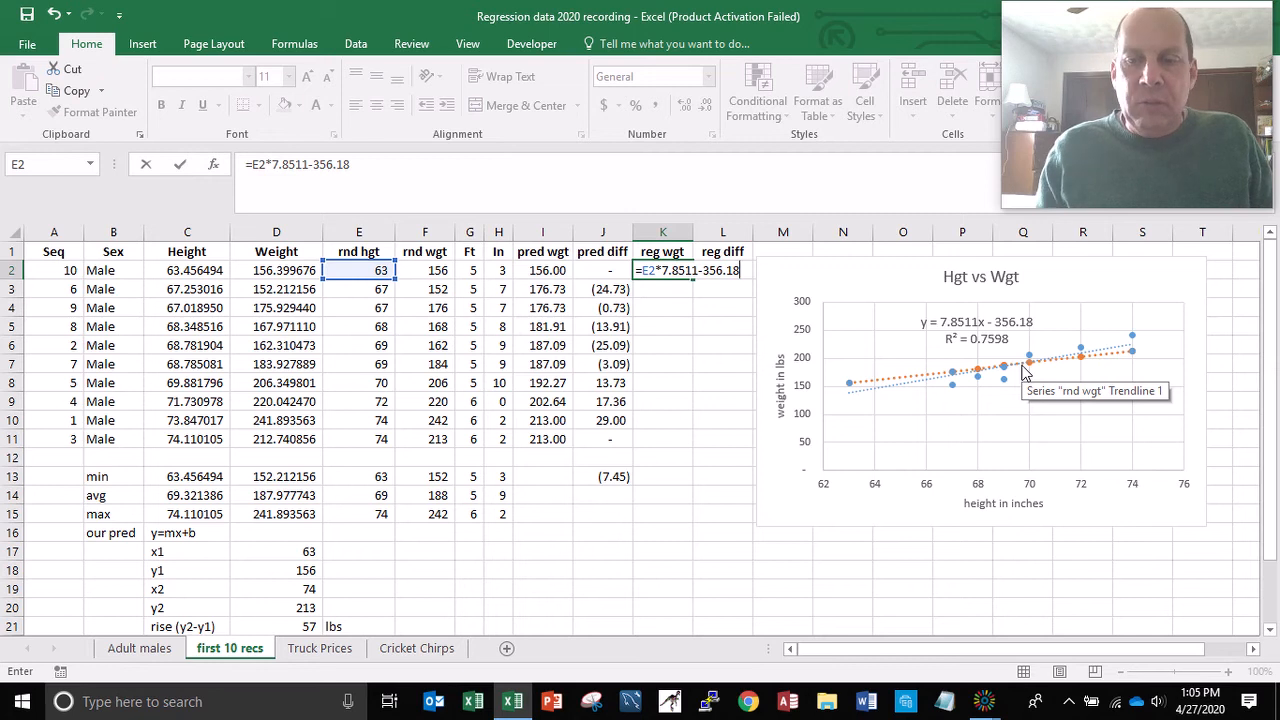
key(Return)
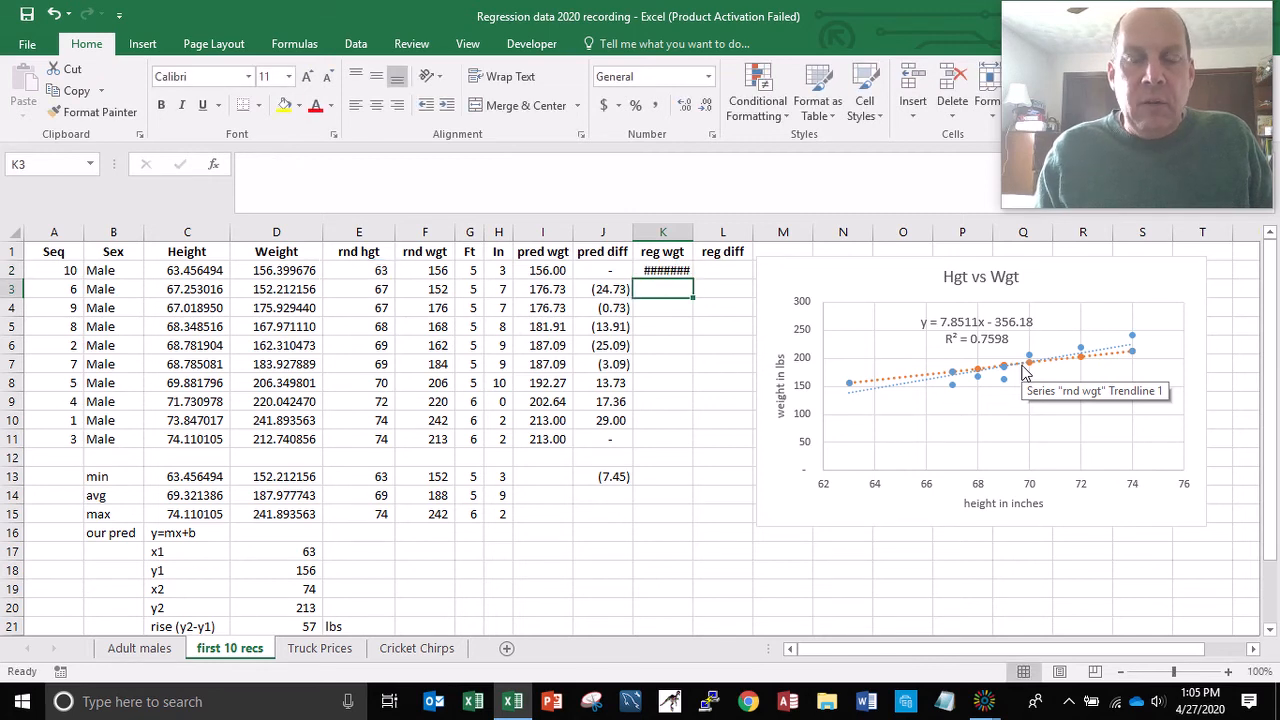
key(Up)
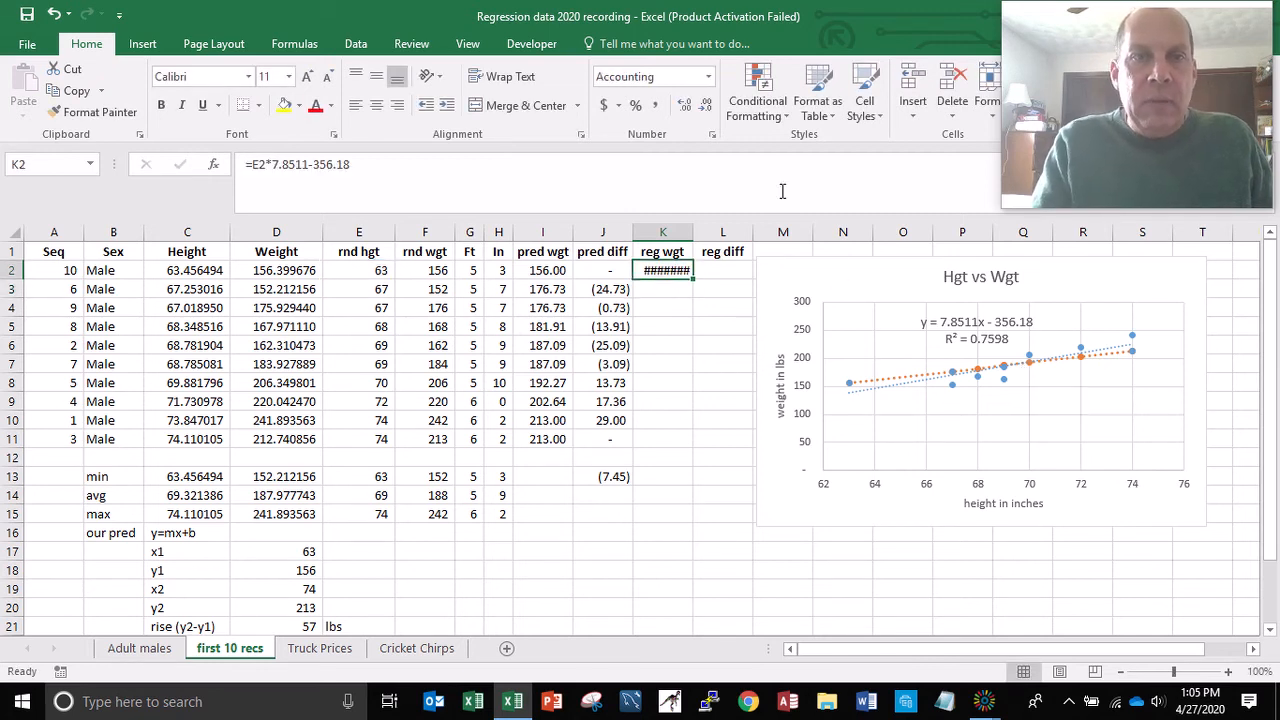
Step: Apply comma style to the regression weight in K2 and check the rounded height in E2 that its formula uses
click(653, 105)
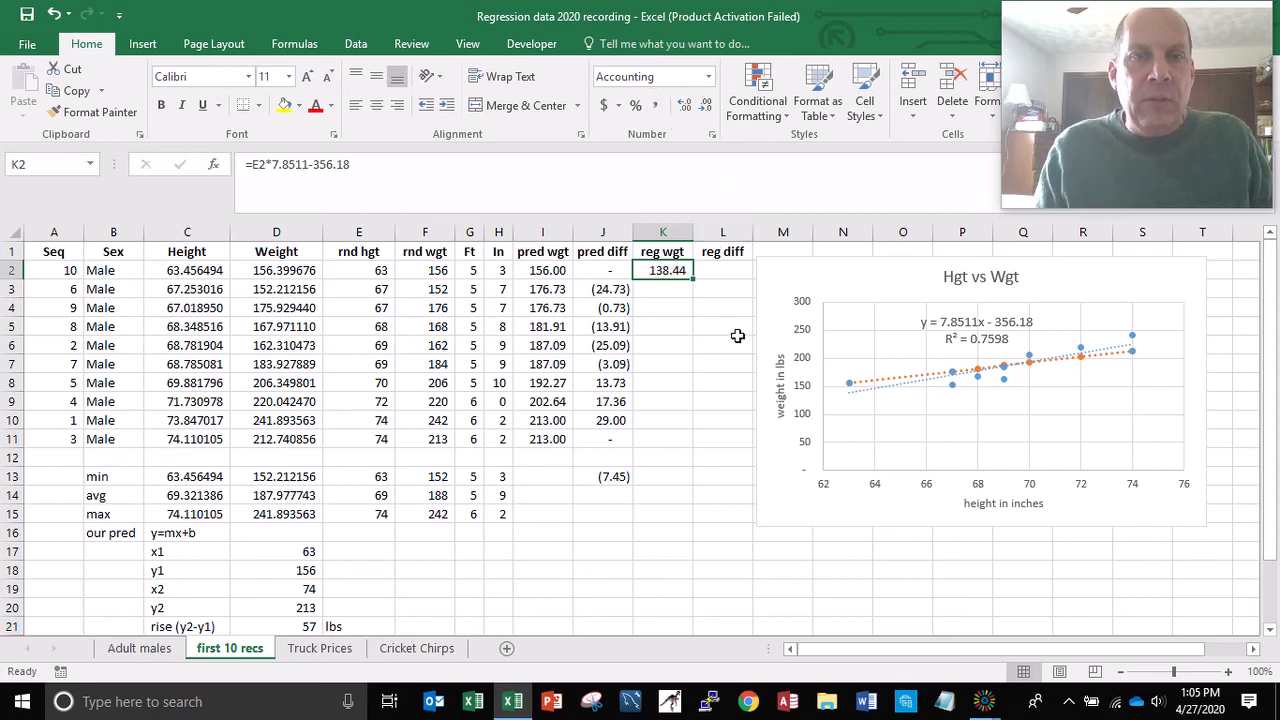
key(Left)
key(Left)
key(Left)
key(Left)
key(Left)
key(Left)
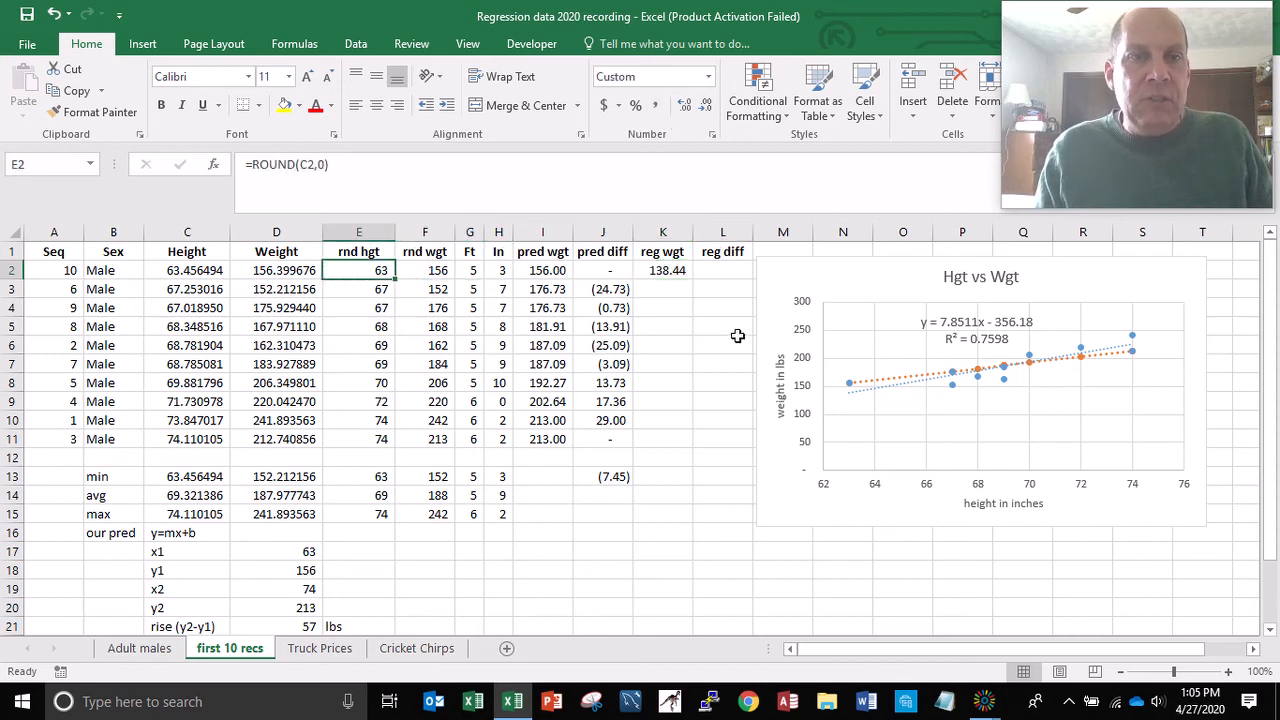
key(Right)
key(Right)
key(Right)
key(Right)
key(Right)
key(Right)
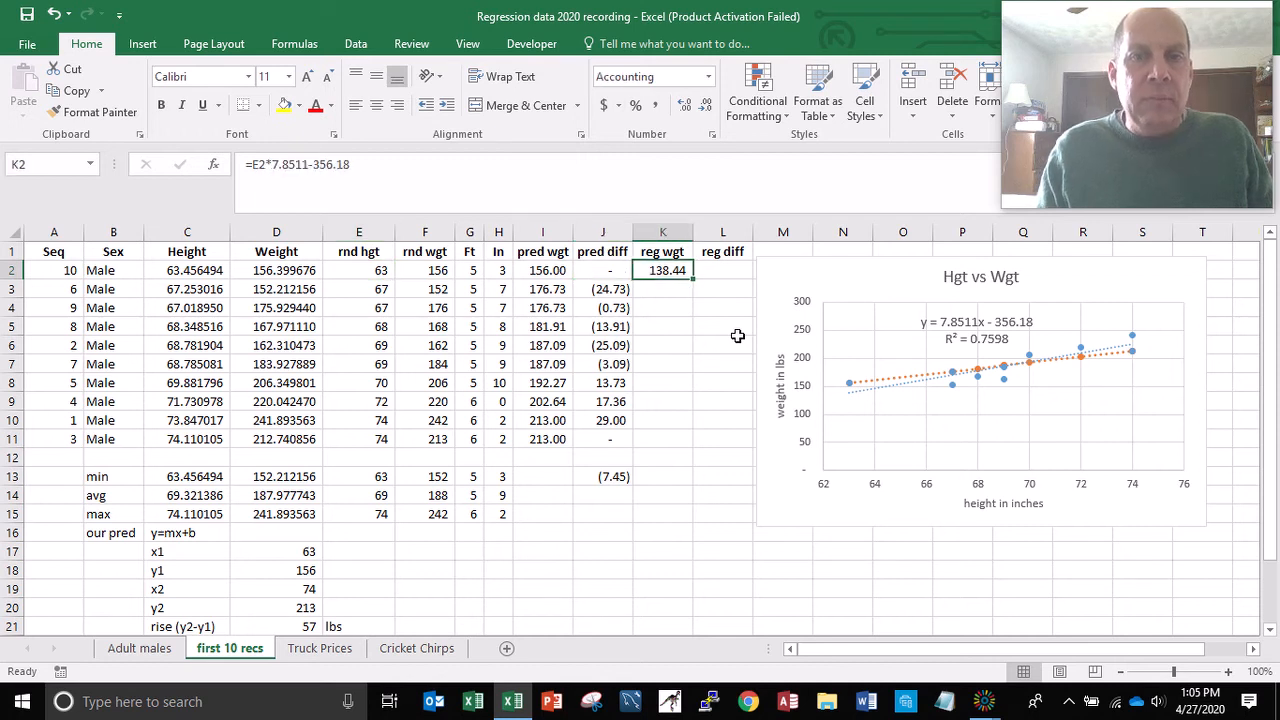
Step: Calculate the first record's regression difference in L2 with =F2-K2
key(Right)
text(=)
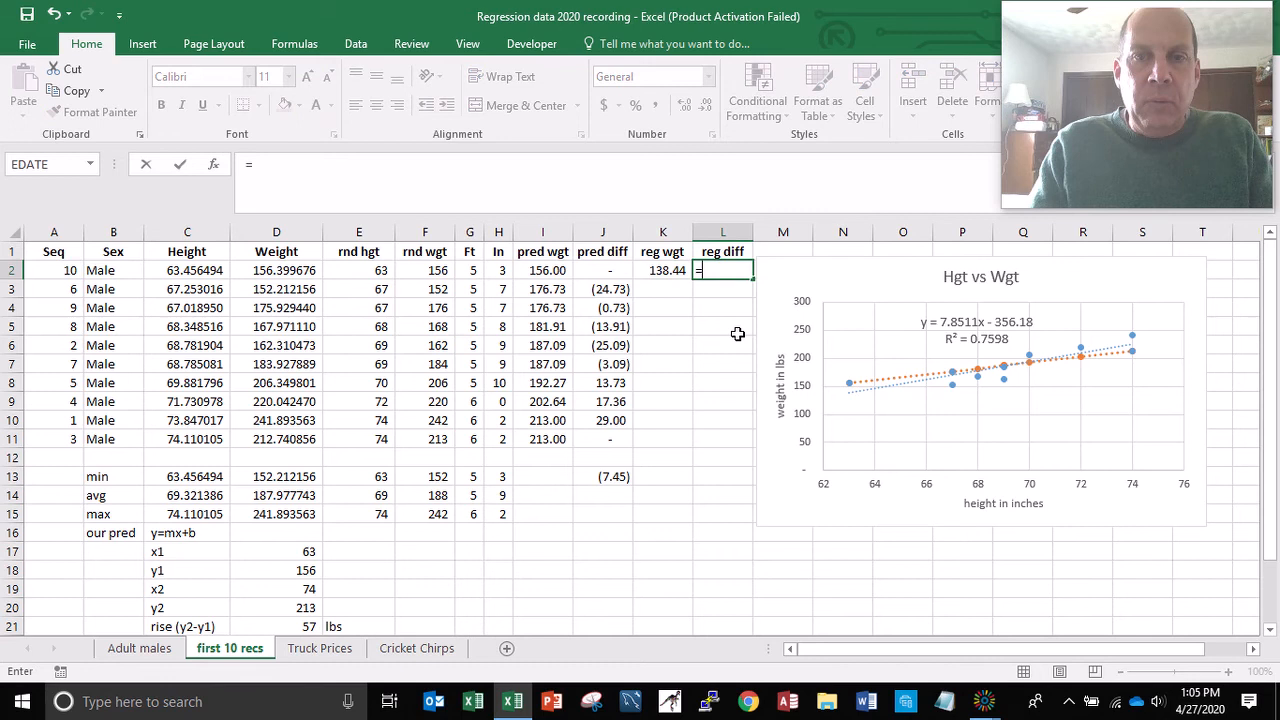
key(Left)
key(Left)
key(Left)
key(Left)
key(Left)
key(Left)
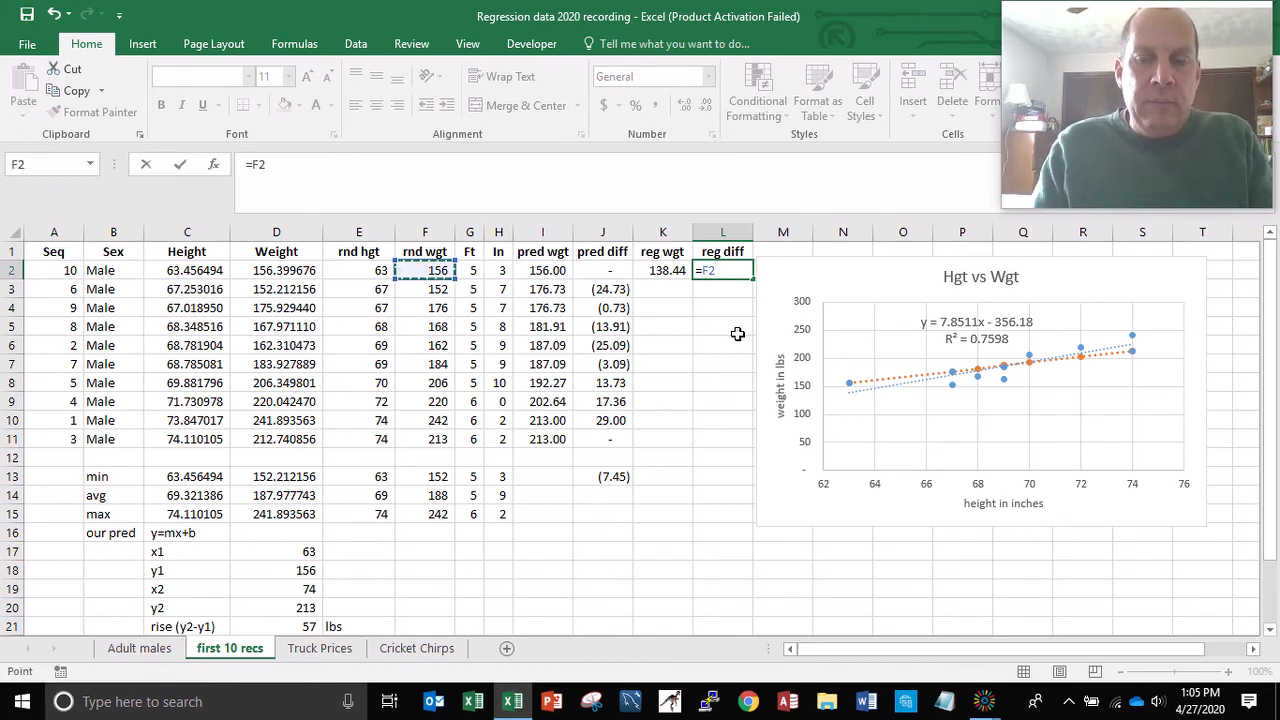
text(-)
key(Left)
key(Return)
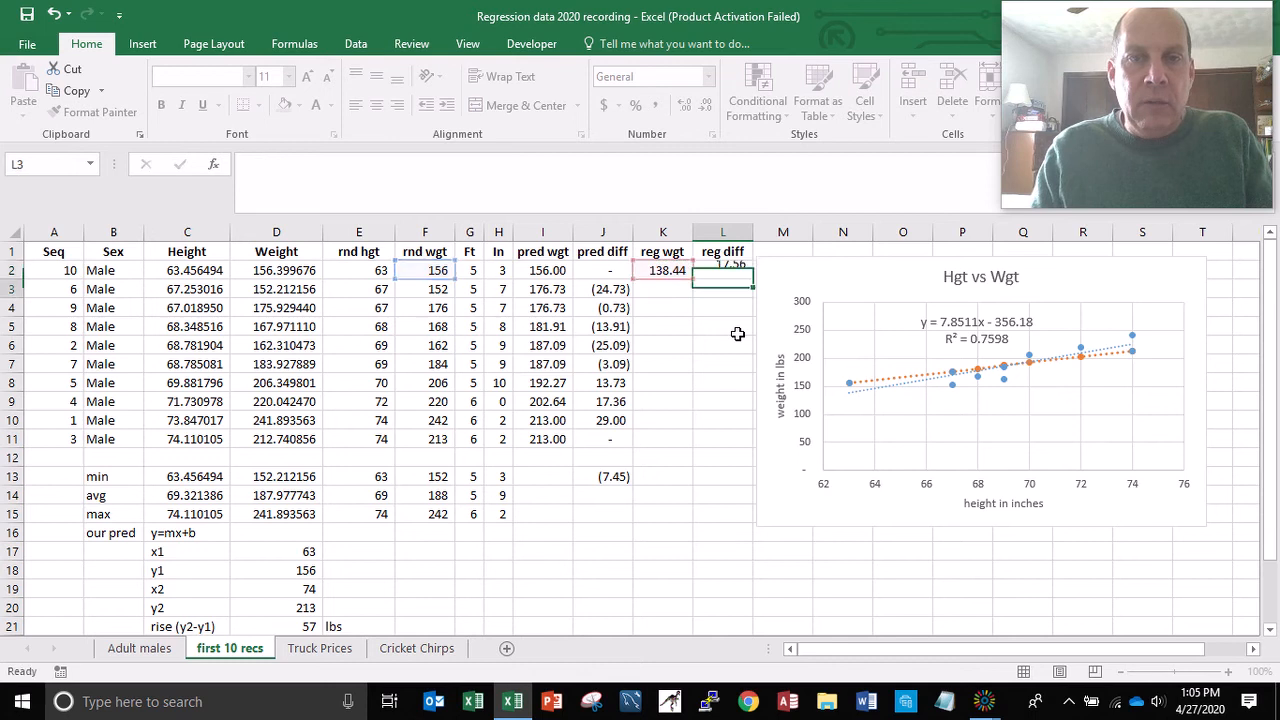
key(Up)
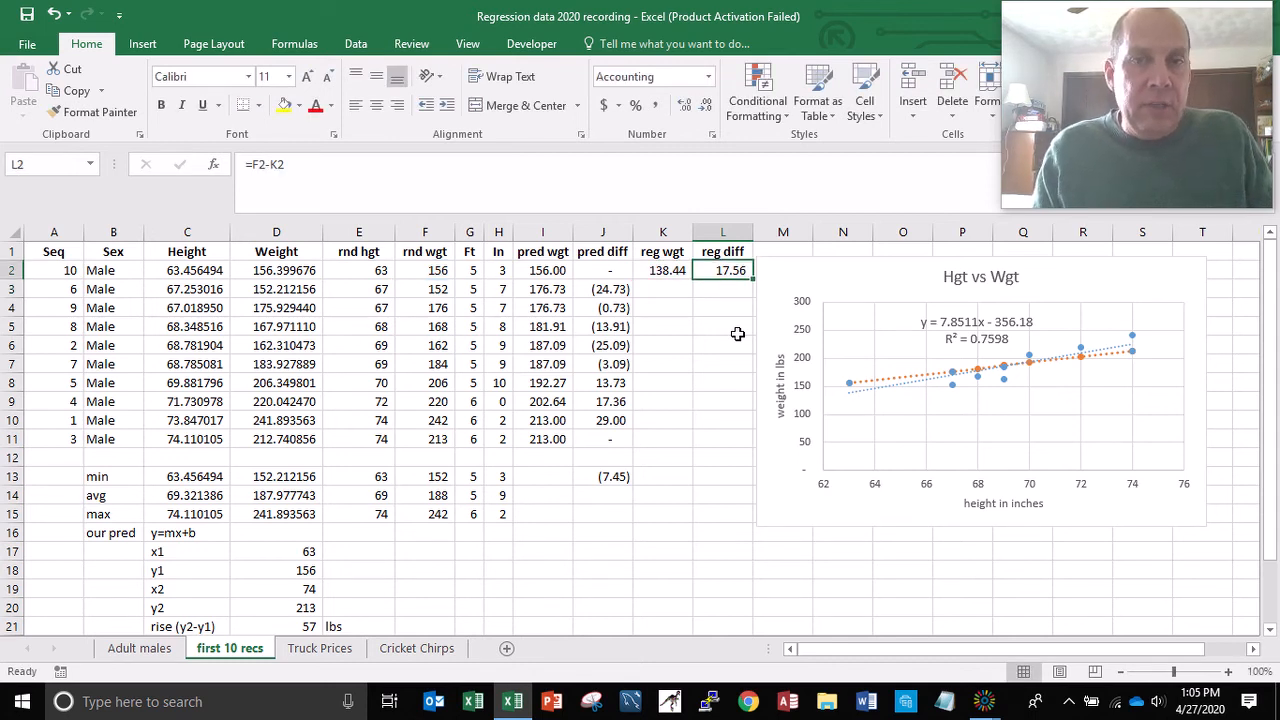
Step: Fill the reg wgt and reg diff formulas from K2:L2 down through row 11
key(Left)
key(Left)
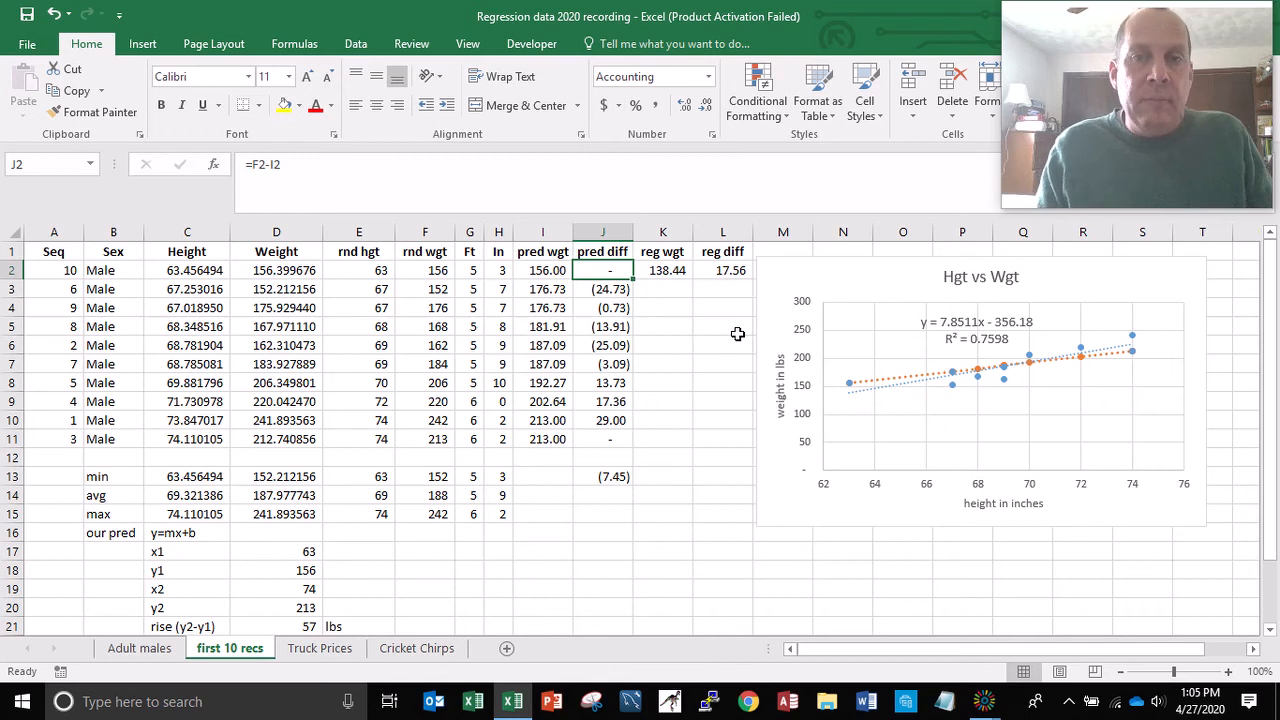
key(Right)
key(shift+Right)
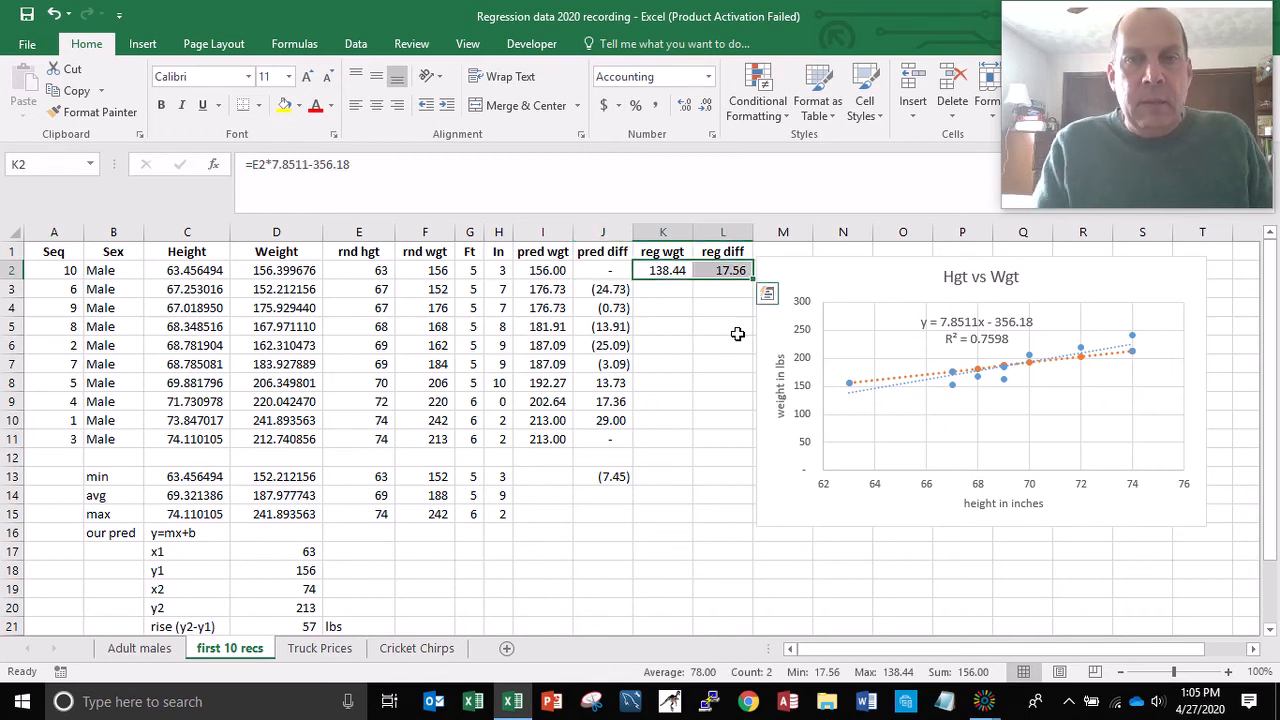
double_click(753, 280)
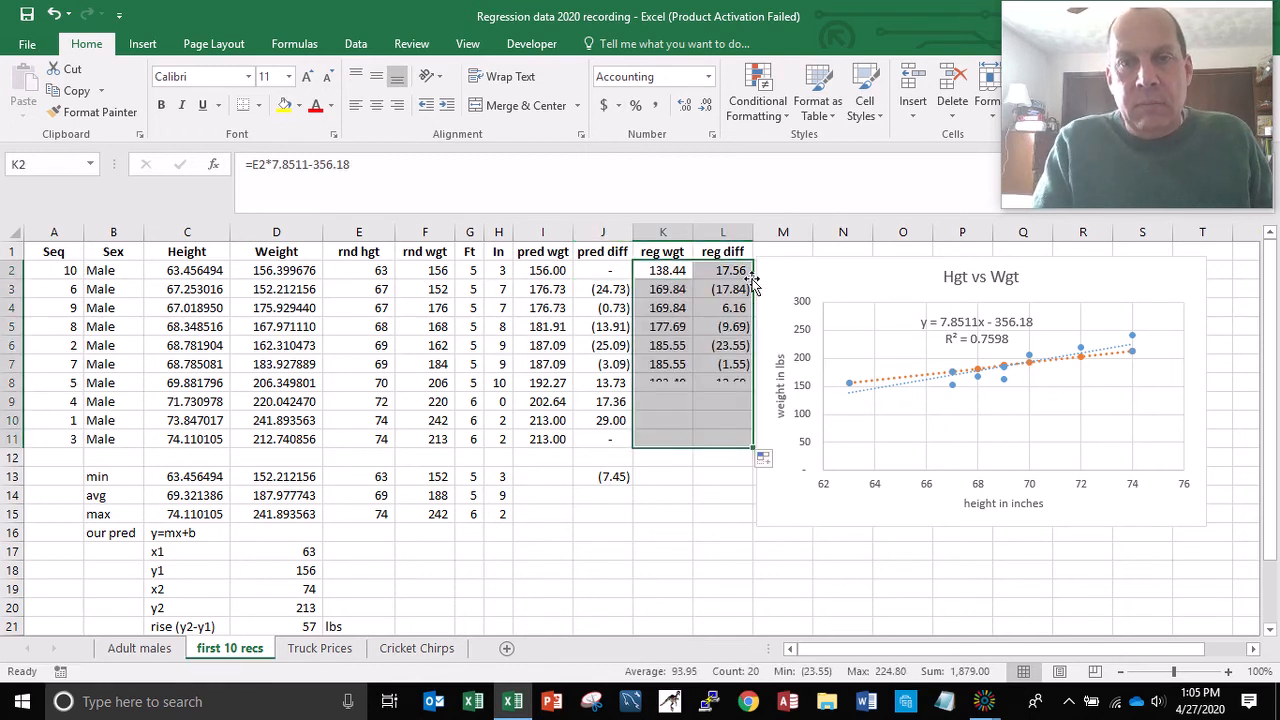
key(Down)
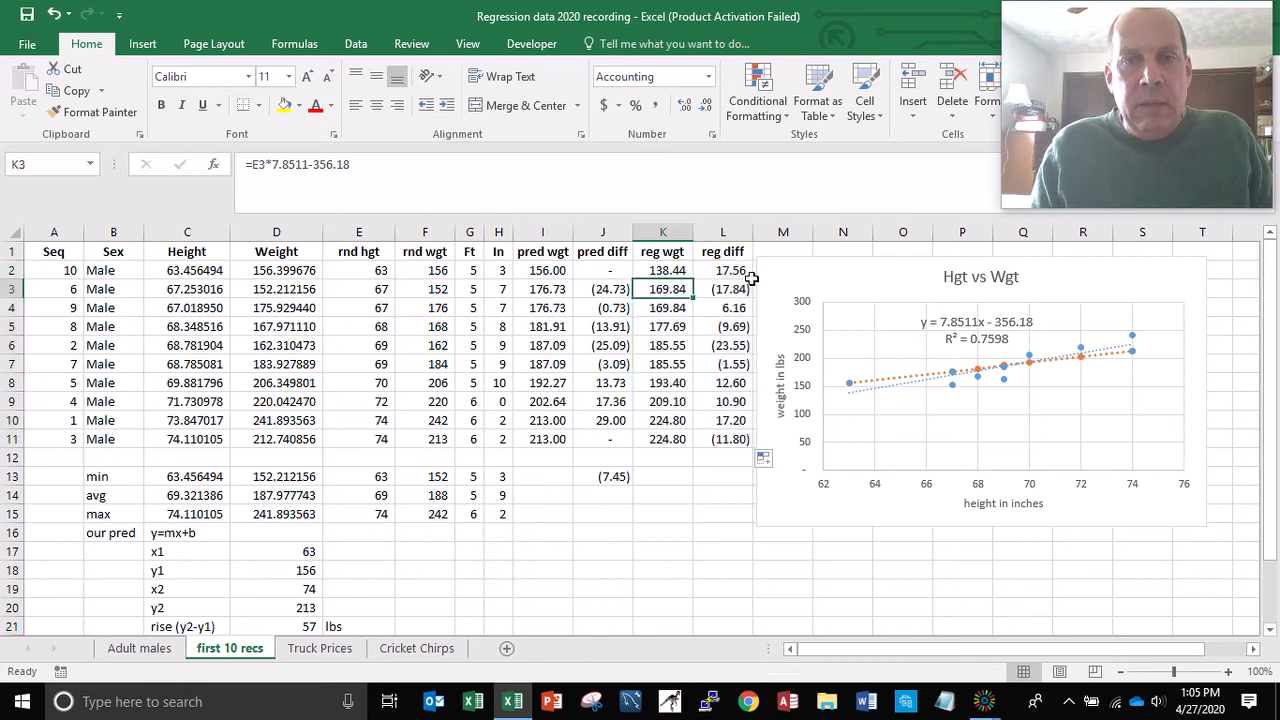
Step: Copy the pred diff sum formula from J13 to L13 to total the reg diff column
key(Down)
key(Down)
key(Down)
key(Down)
key(Down)
key(Down)
key(Down)
key(Down)
key(Down)
key(Down)
key(Left)
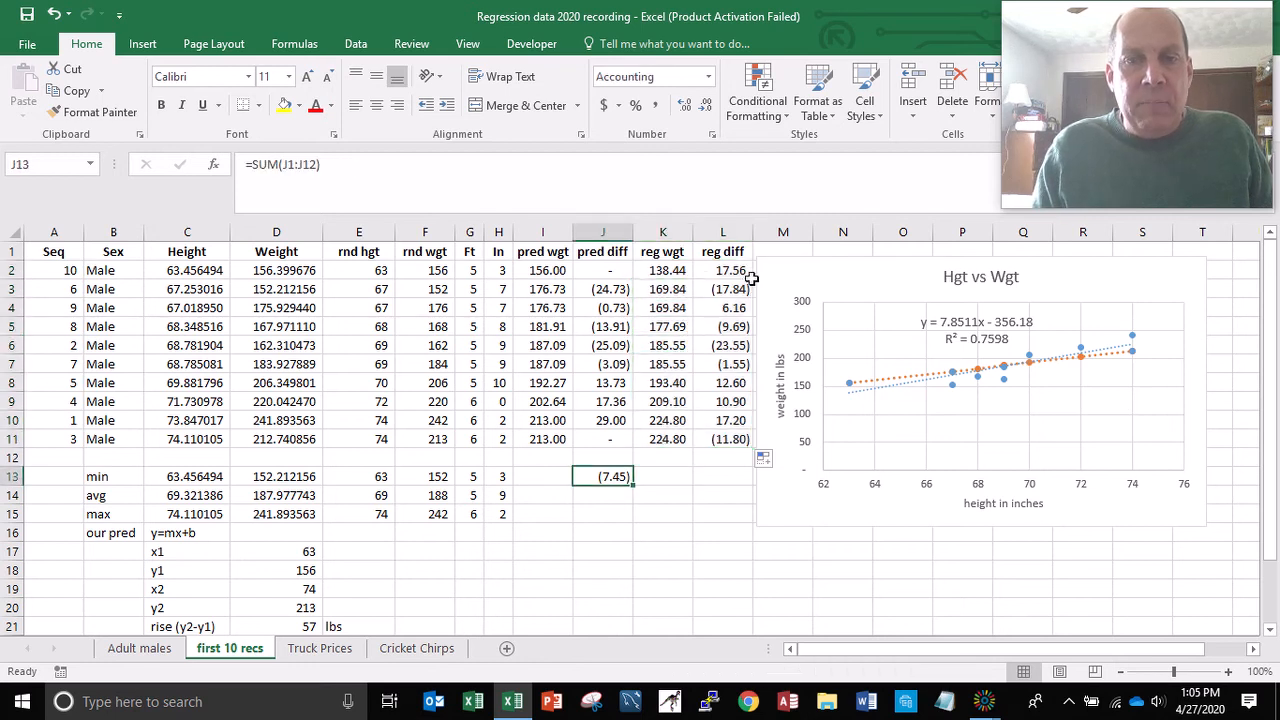
key(ctrl+c)
key(Right)
key(Right)
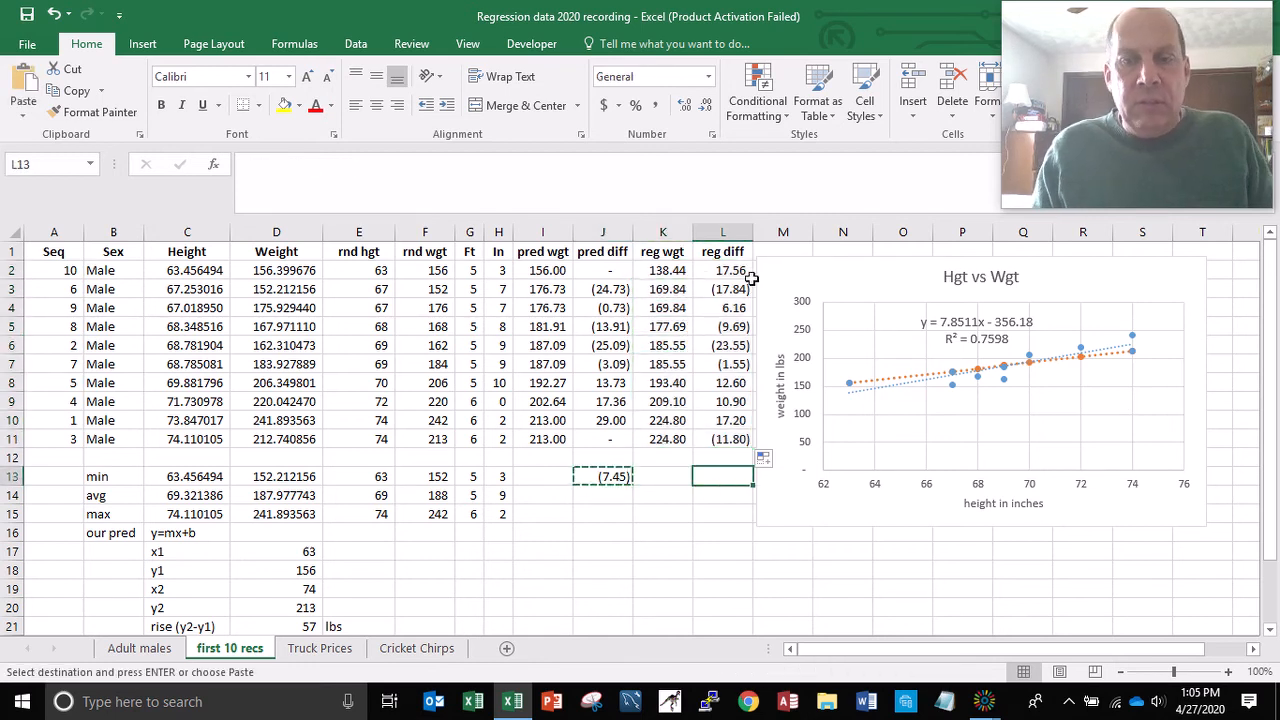
key(Return)
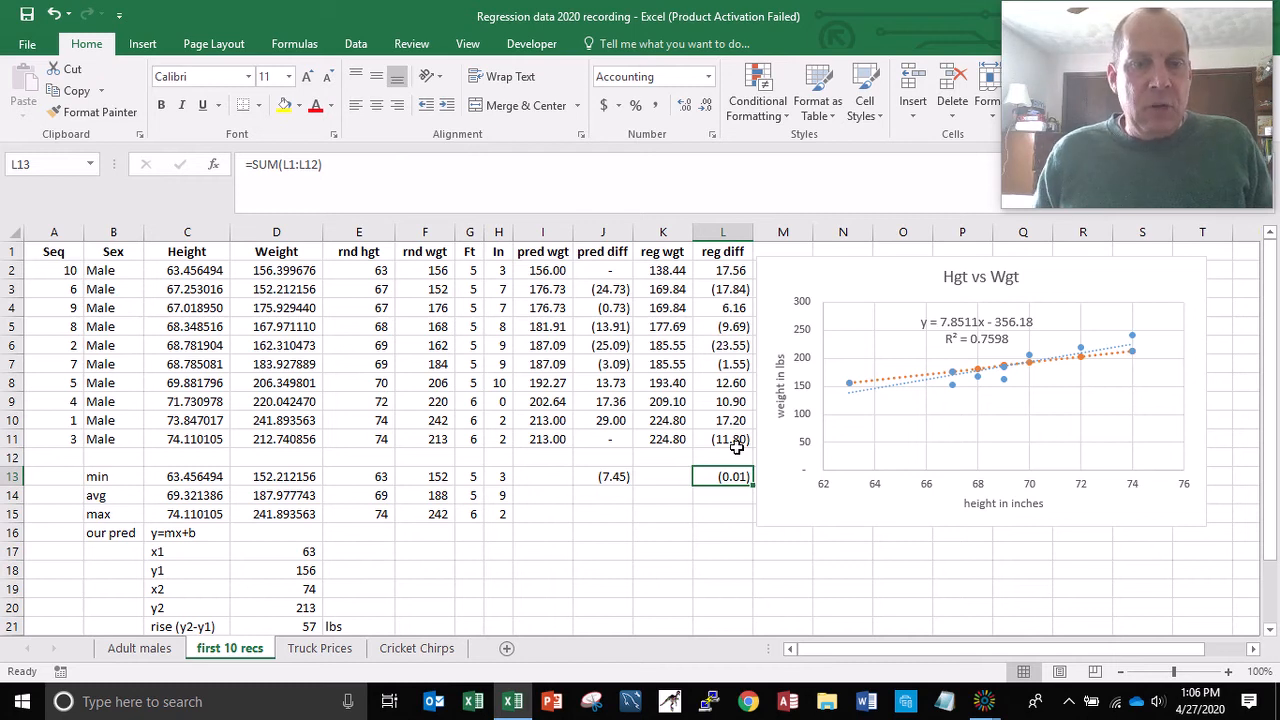
Step: Save the workbook and switch to the Adult males sheet
click(26, 14)
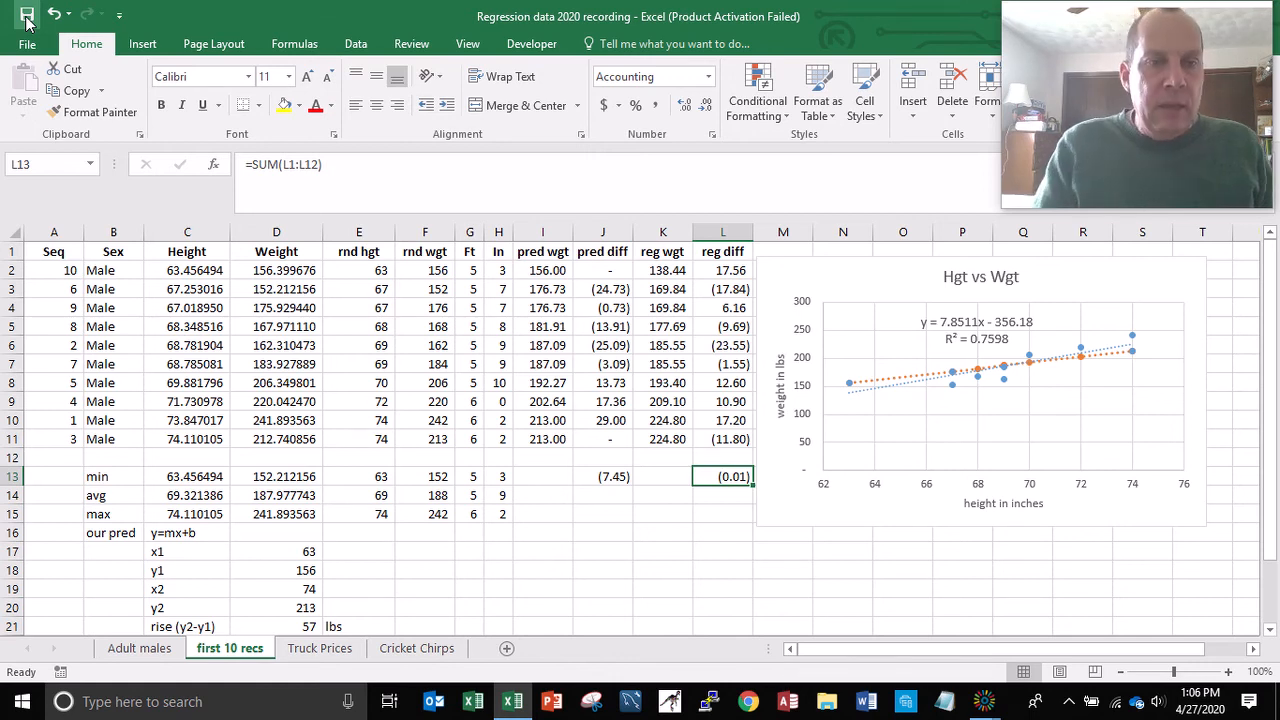
click(140, 648)
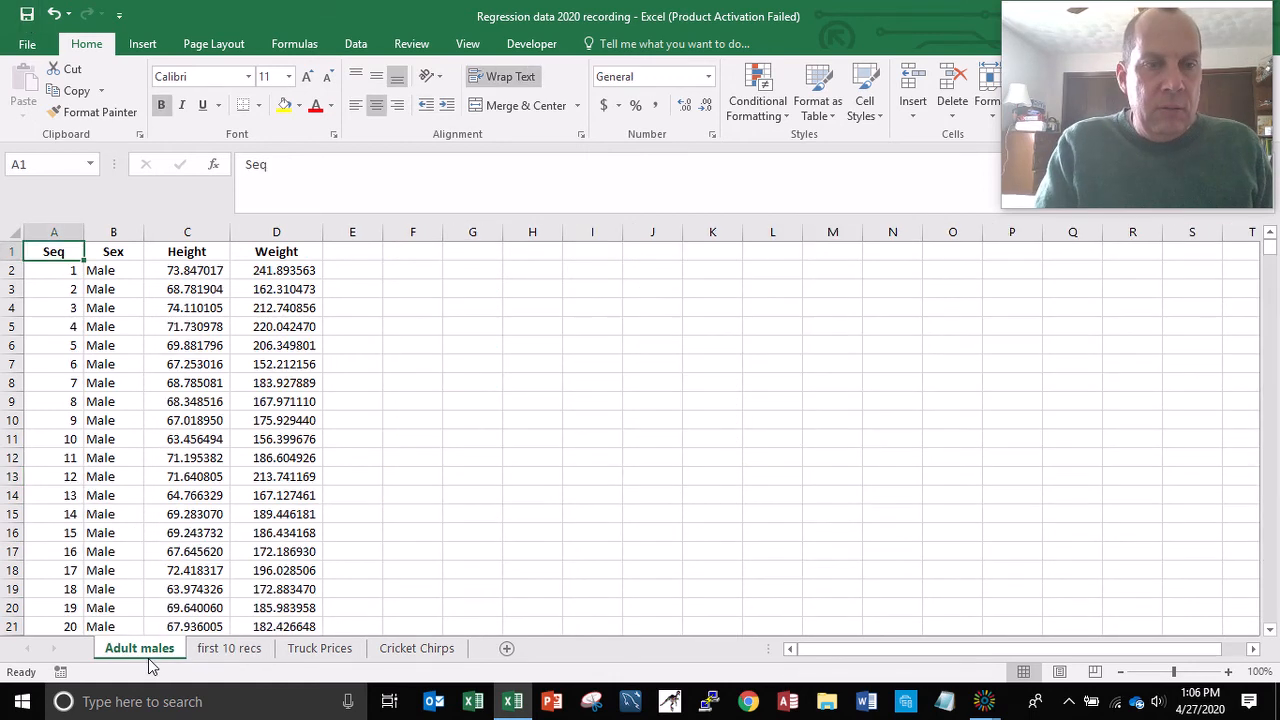
click(188, 250)
key(shift+Right)
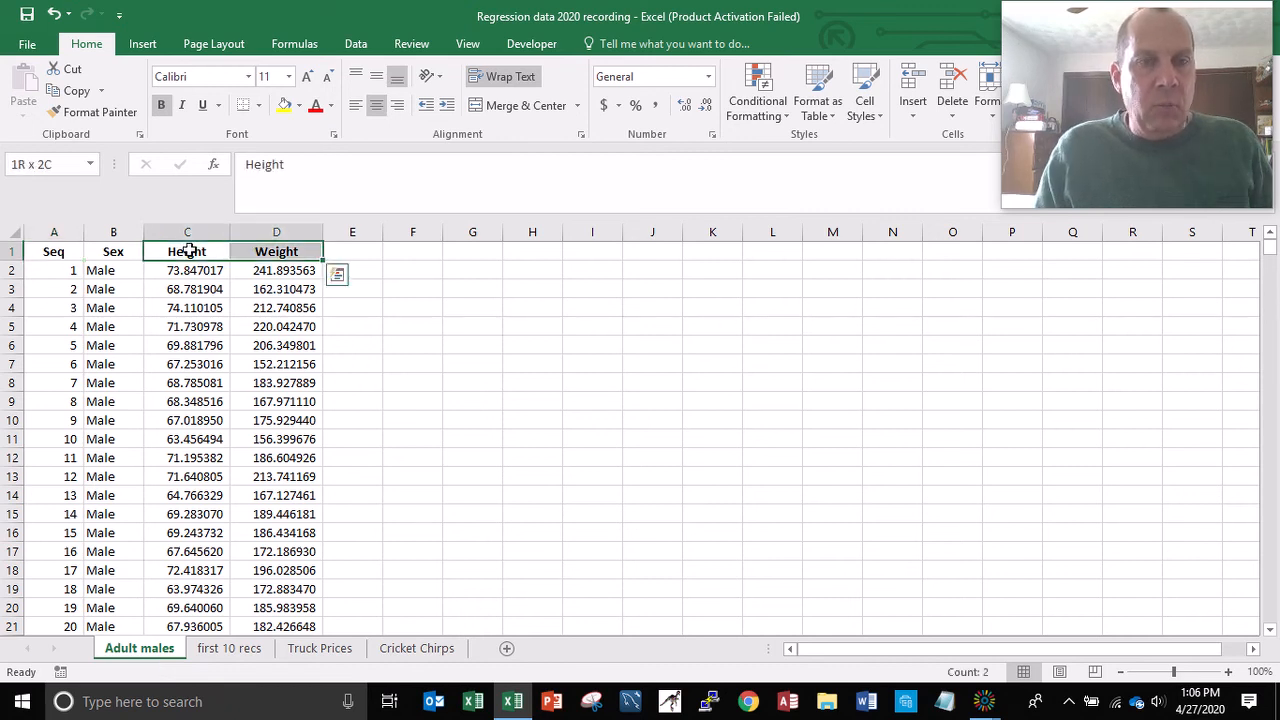
key(End)
key(shift+Down)
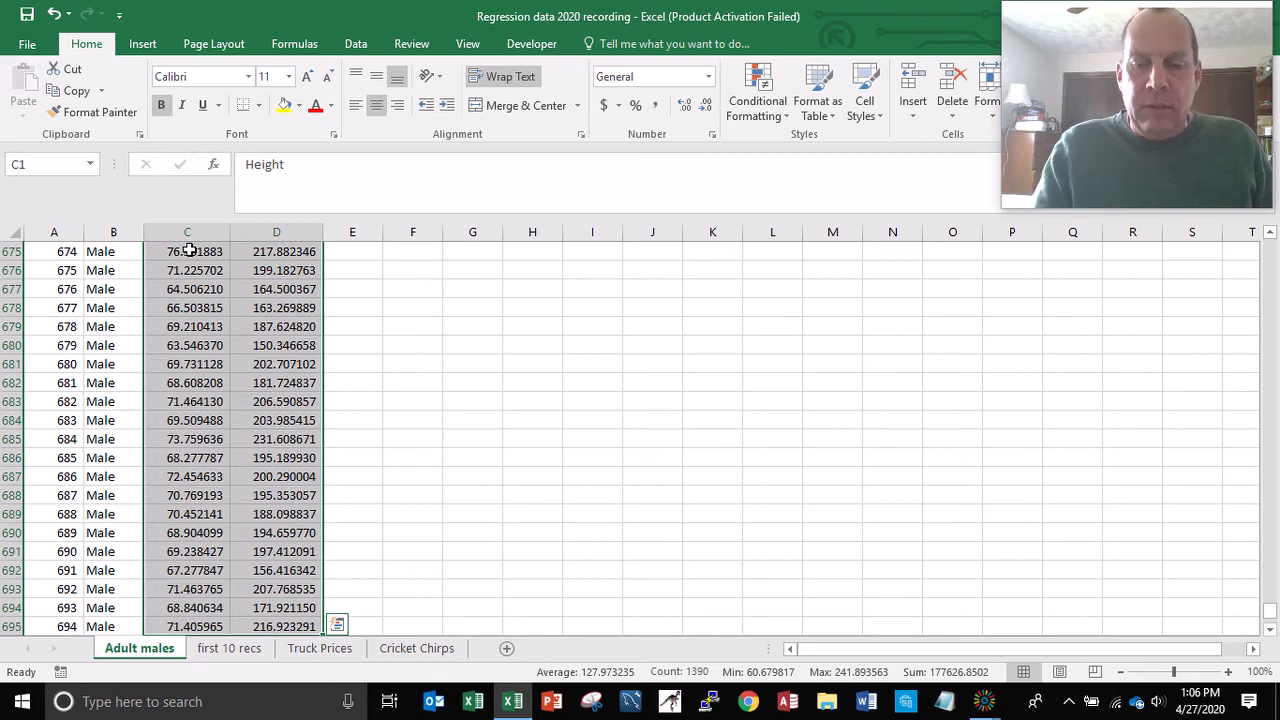
key(ctrl+Home)
Step: Insert a markers-only scatter chart from all Height and Weight data in columns C and D, including the headers
click(189, 251)
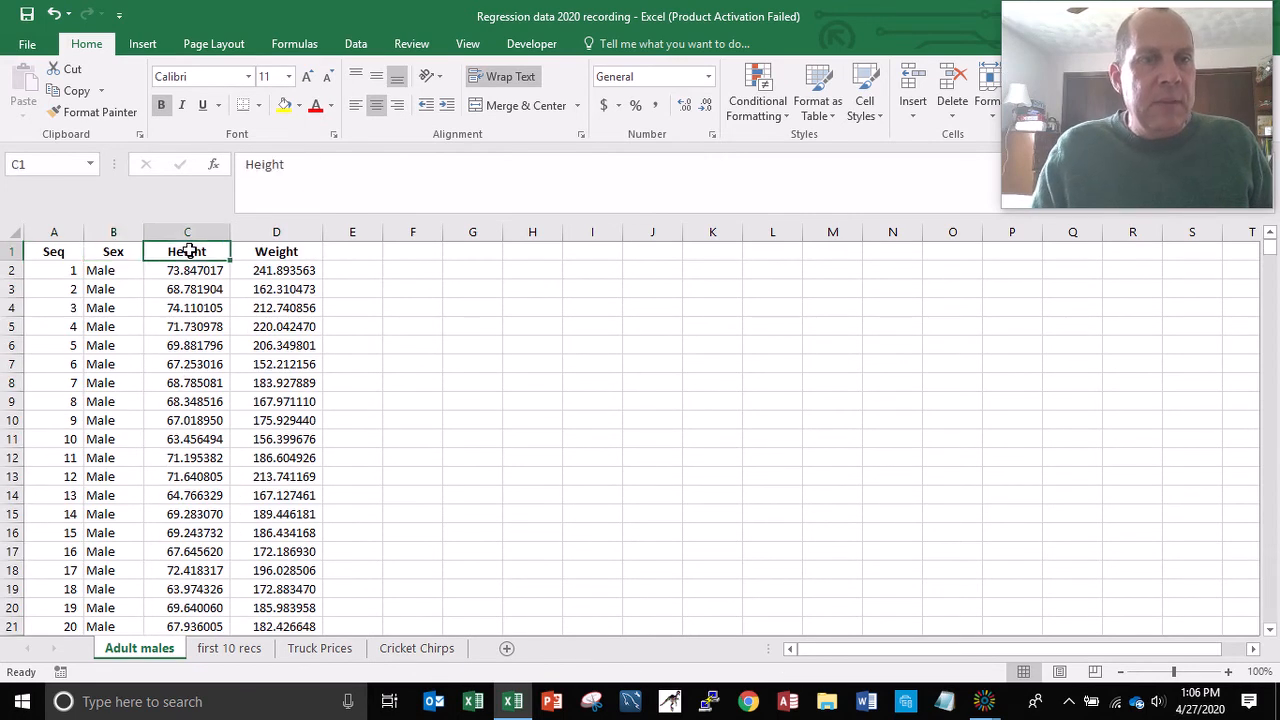
key(shift+Right)
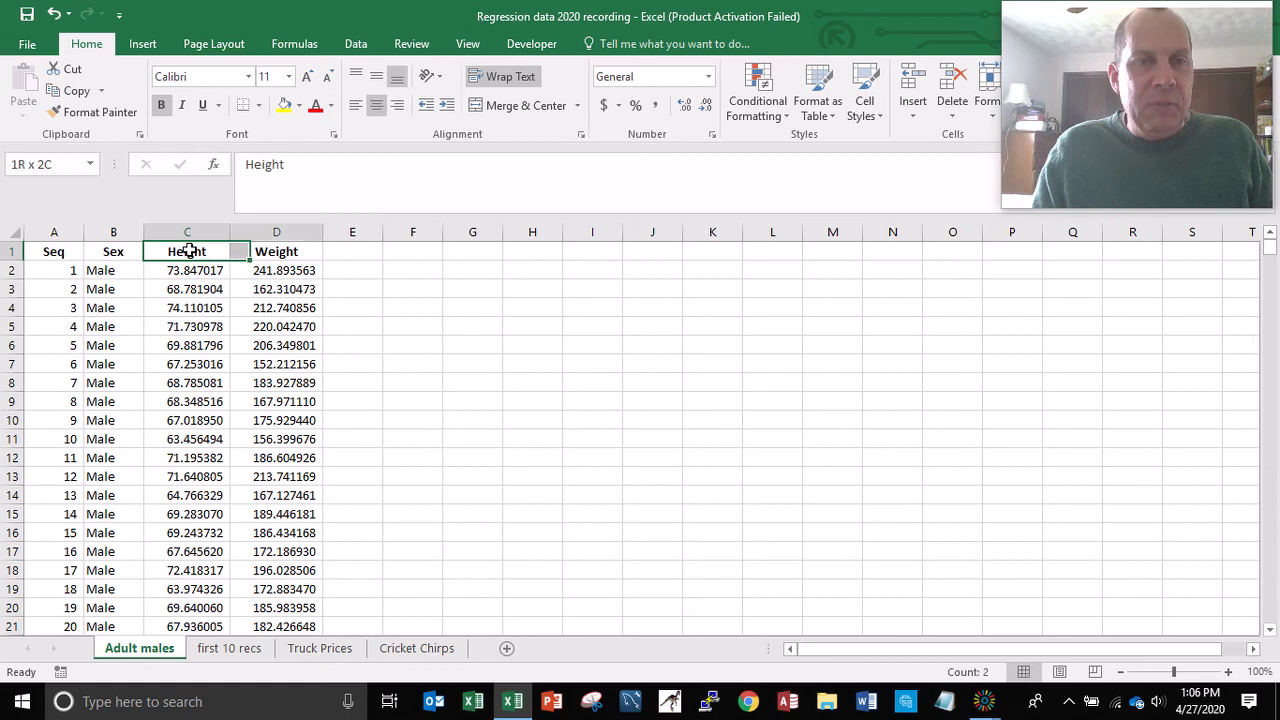
key(End)
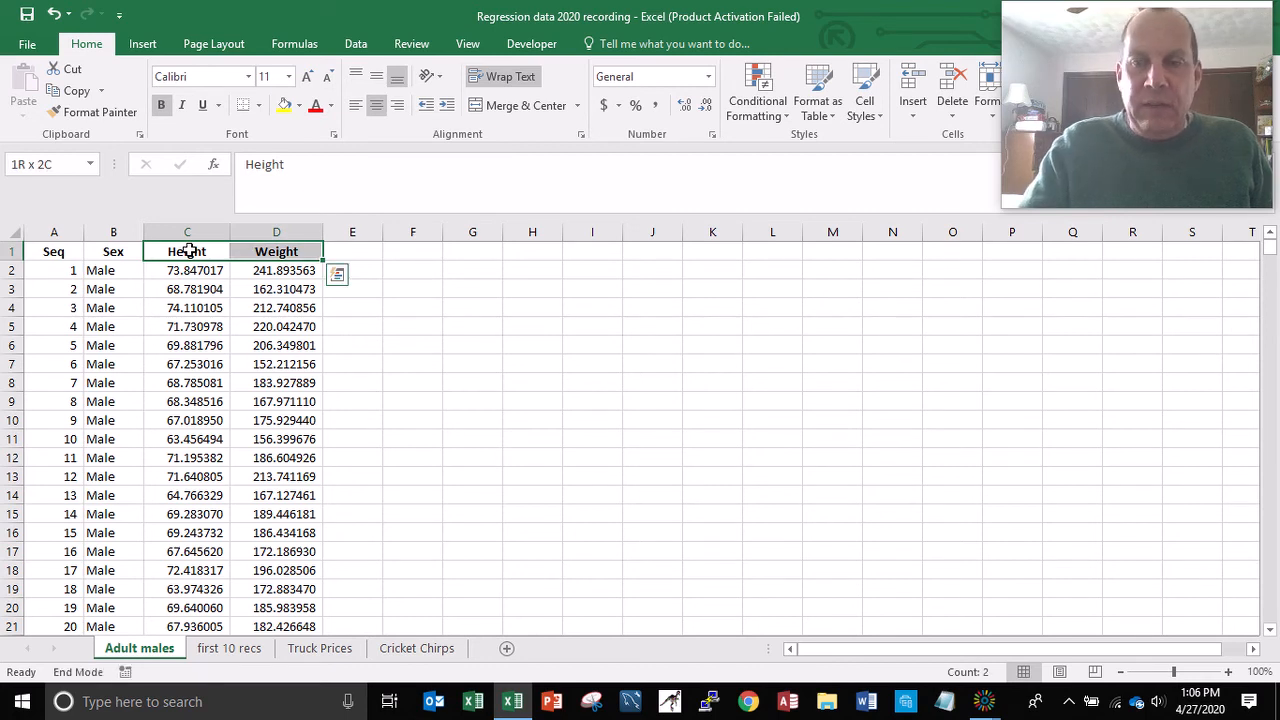
key(shift+Down)
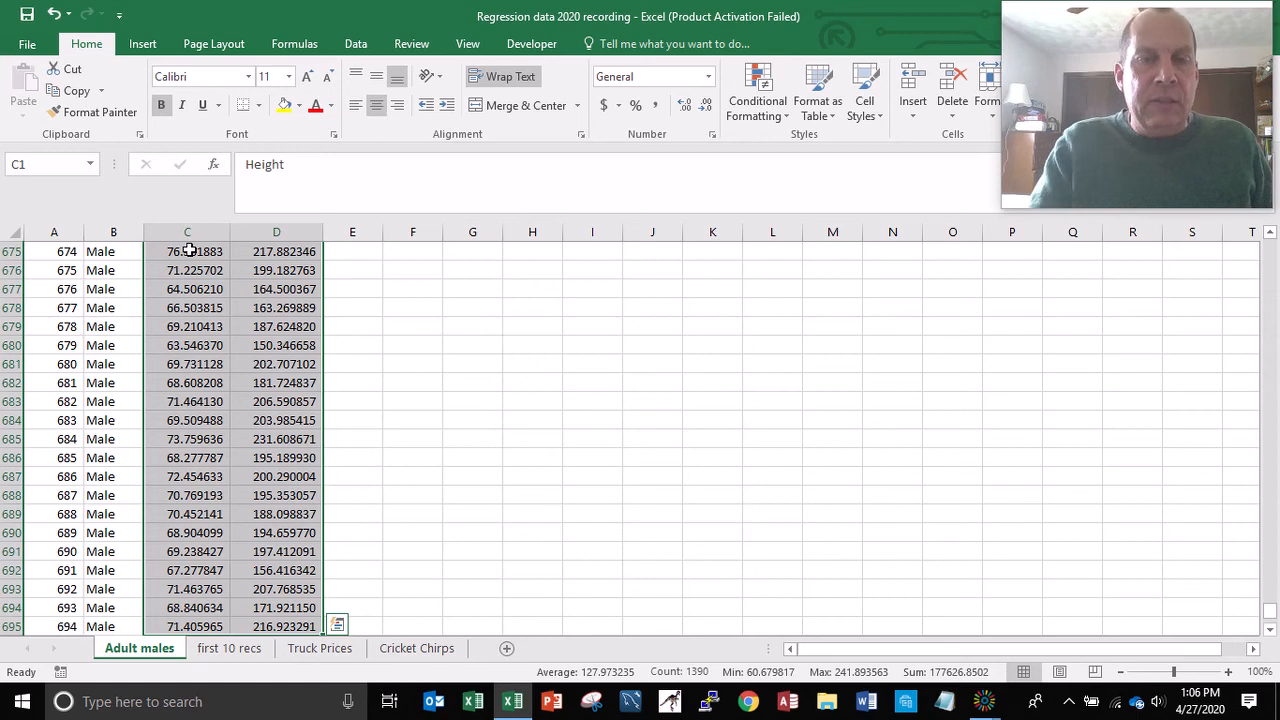
click(144, 46)
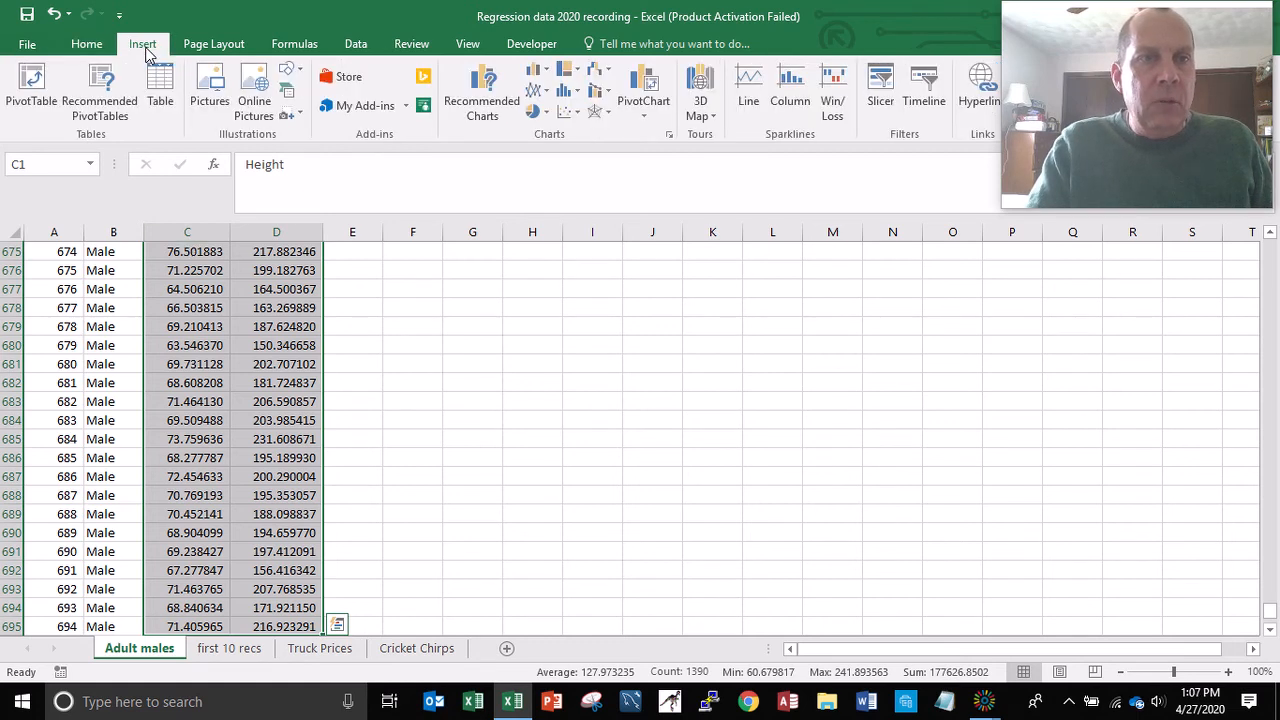
click(566, 111)
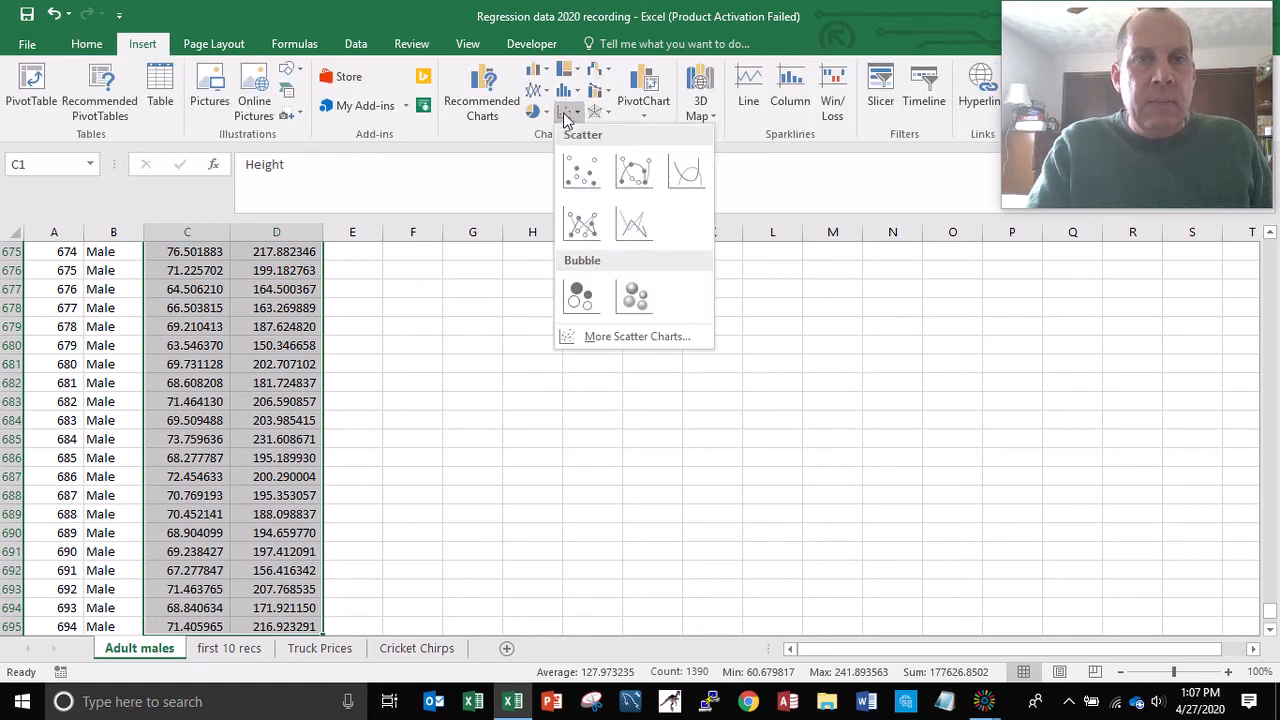
click(582, 174)
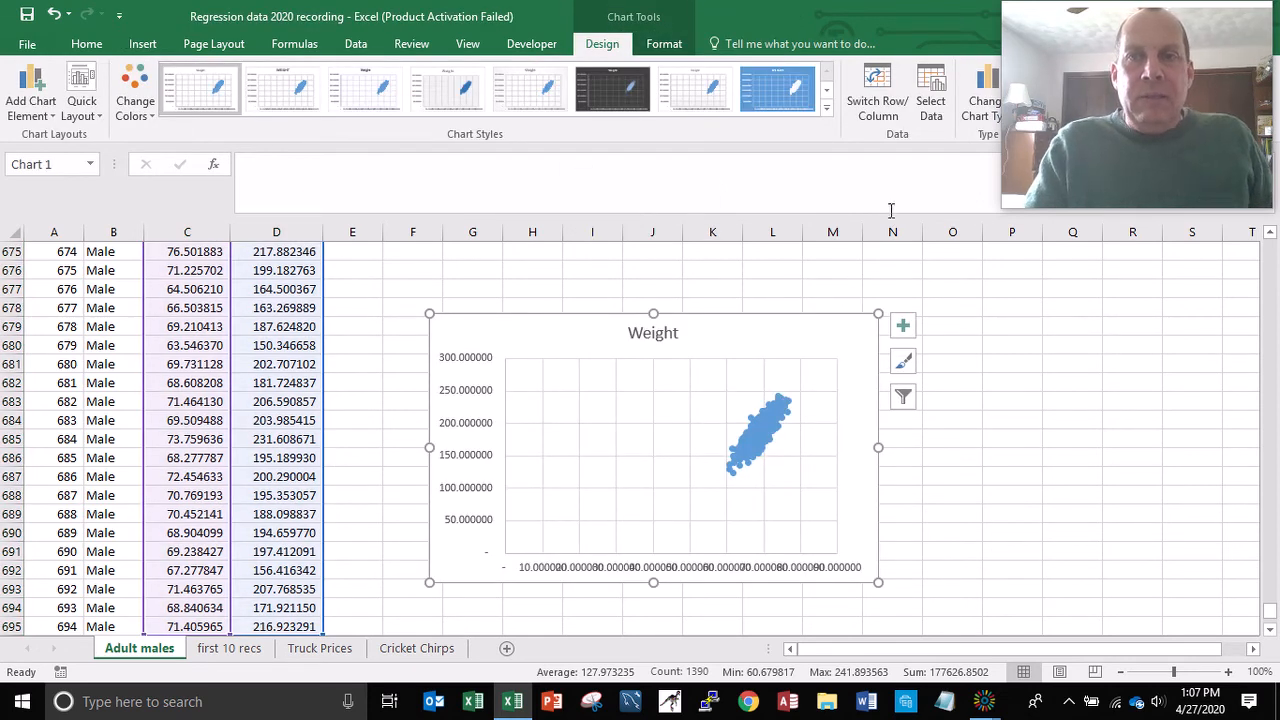
Step: Move the scatter chart to a new sheet named "Hgt vs Wgt chart"
drag(1045, 18, 1034, 280)
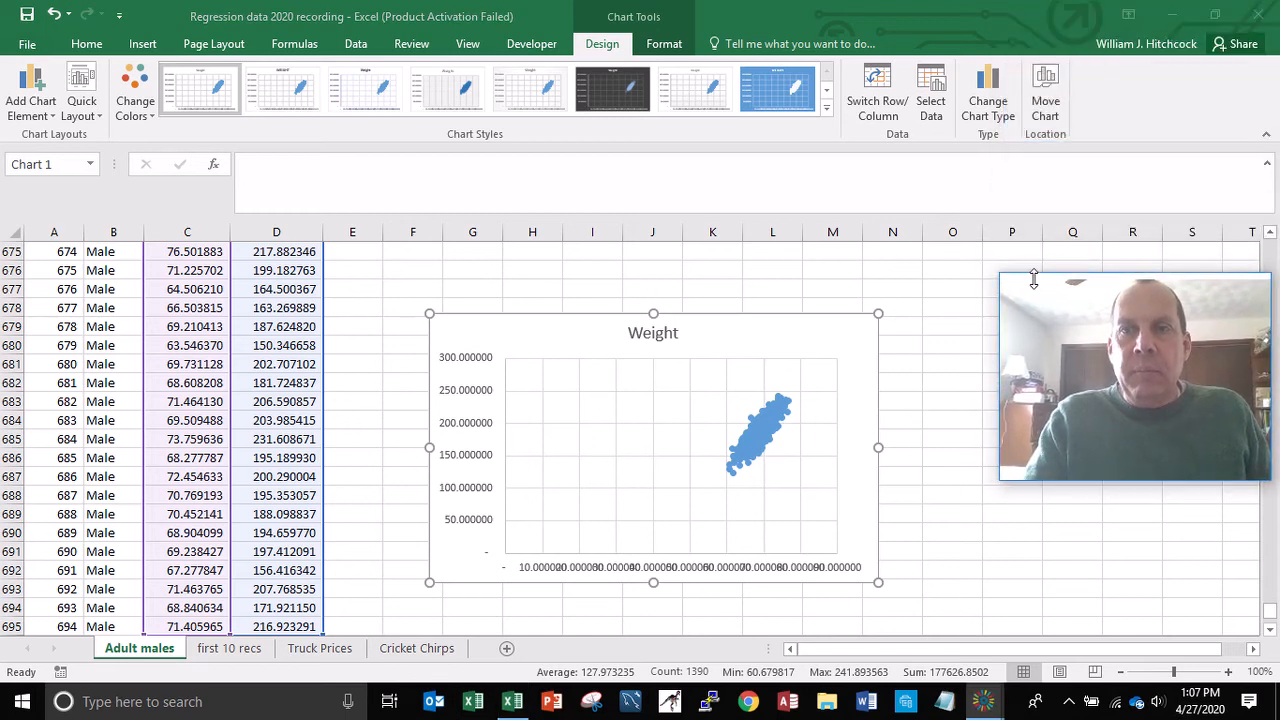
click(1048, 108)
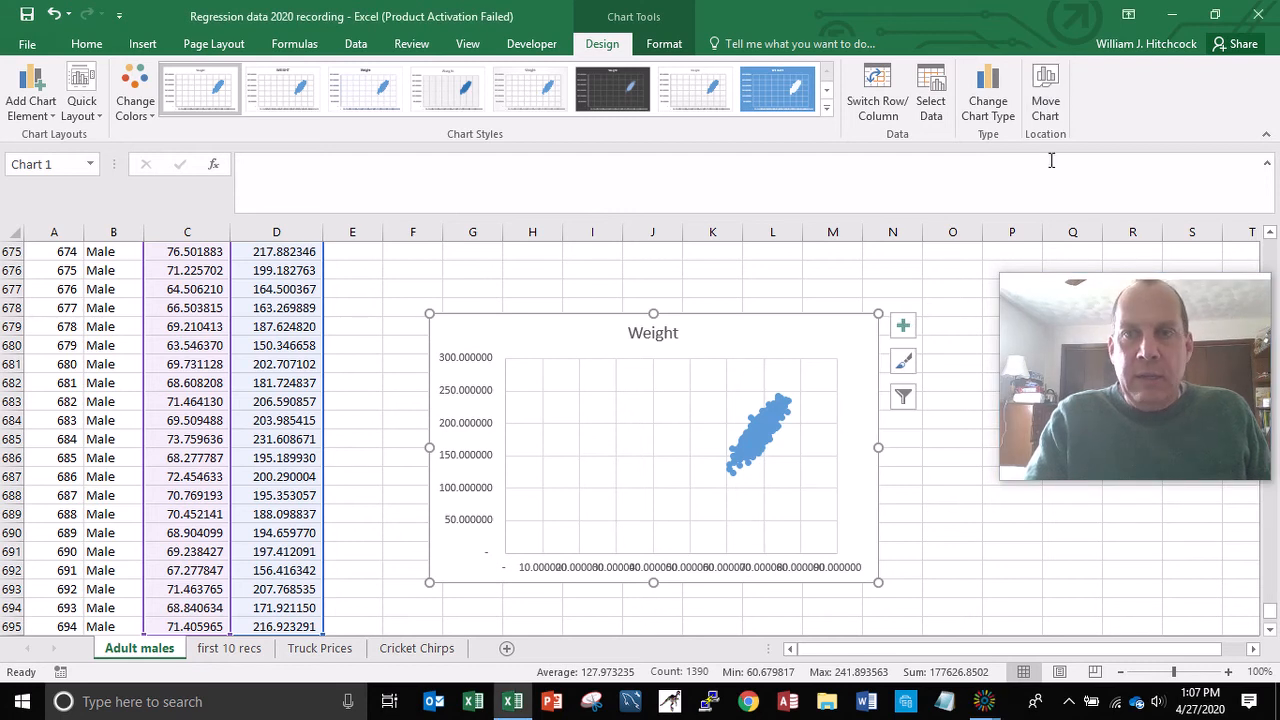
click(1046, 108)
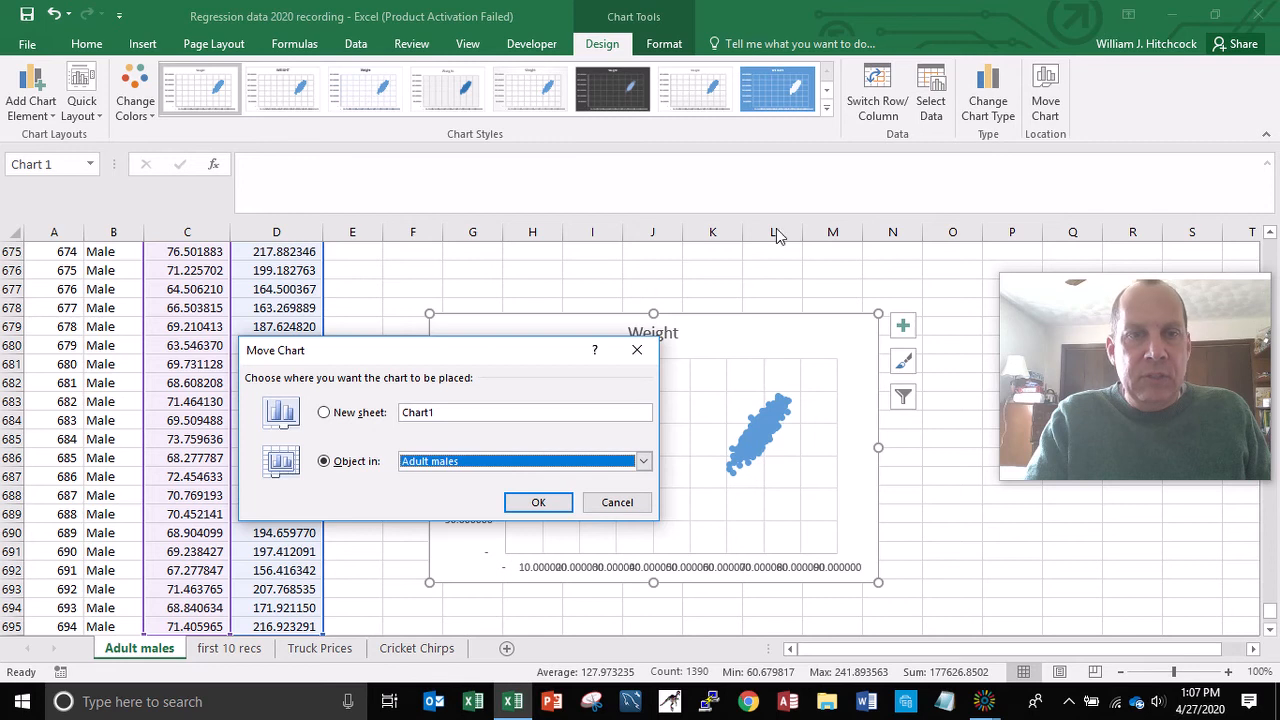
click(324, 413)
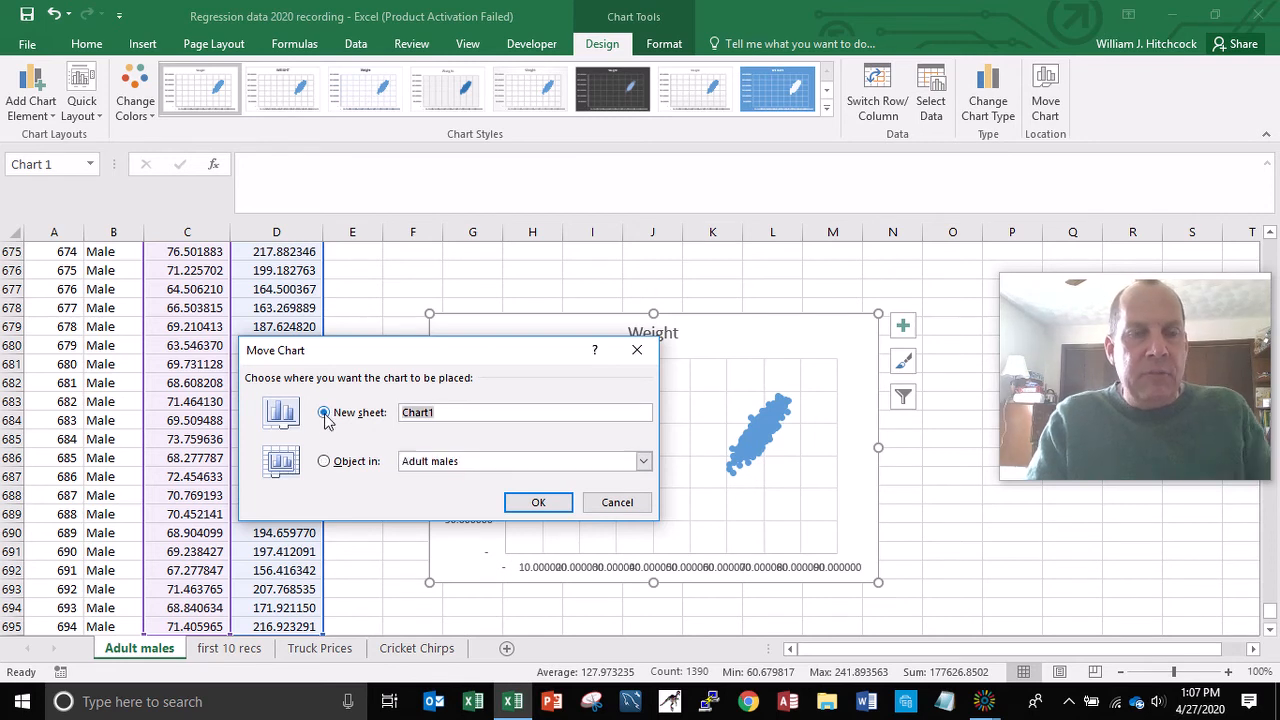
text(H)
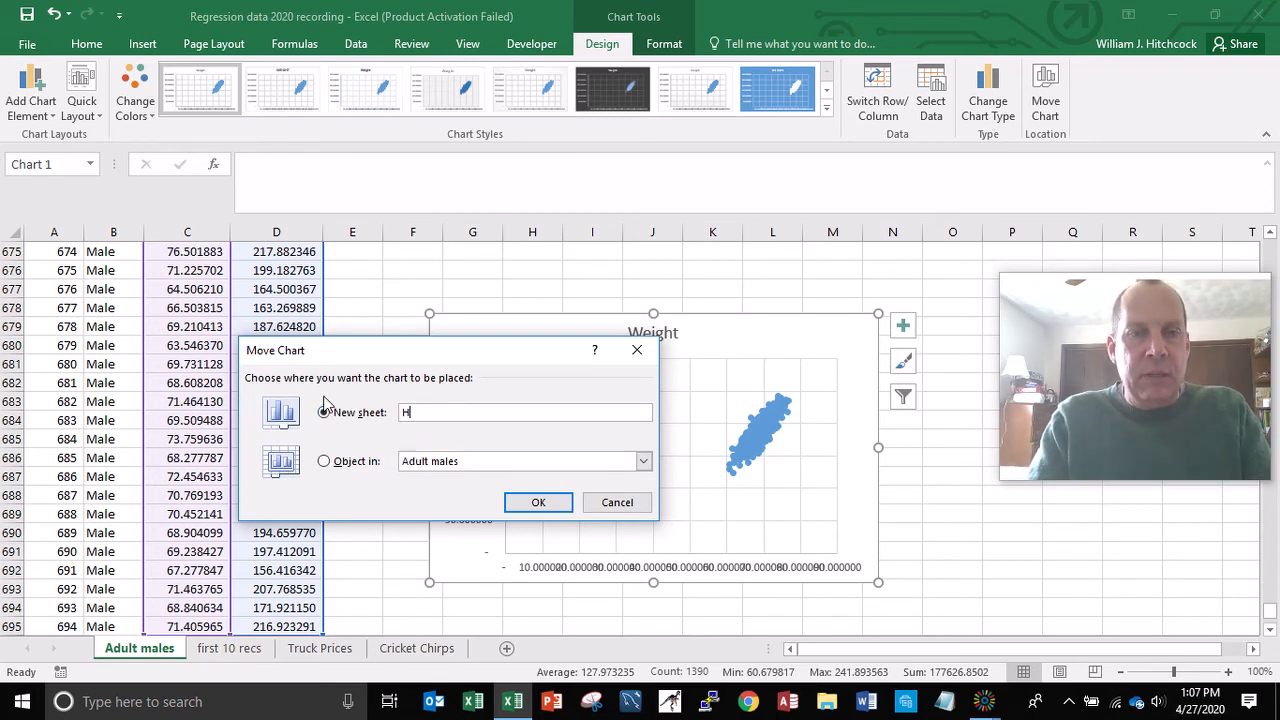
text(gt vs W)
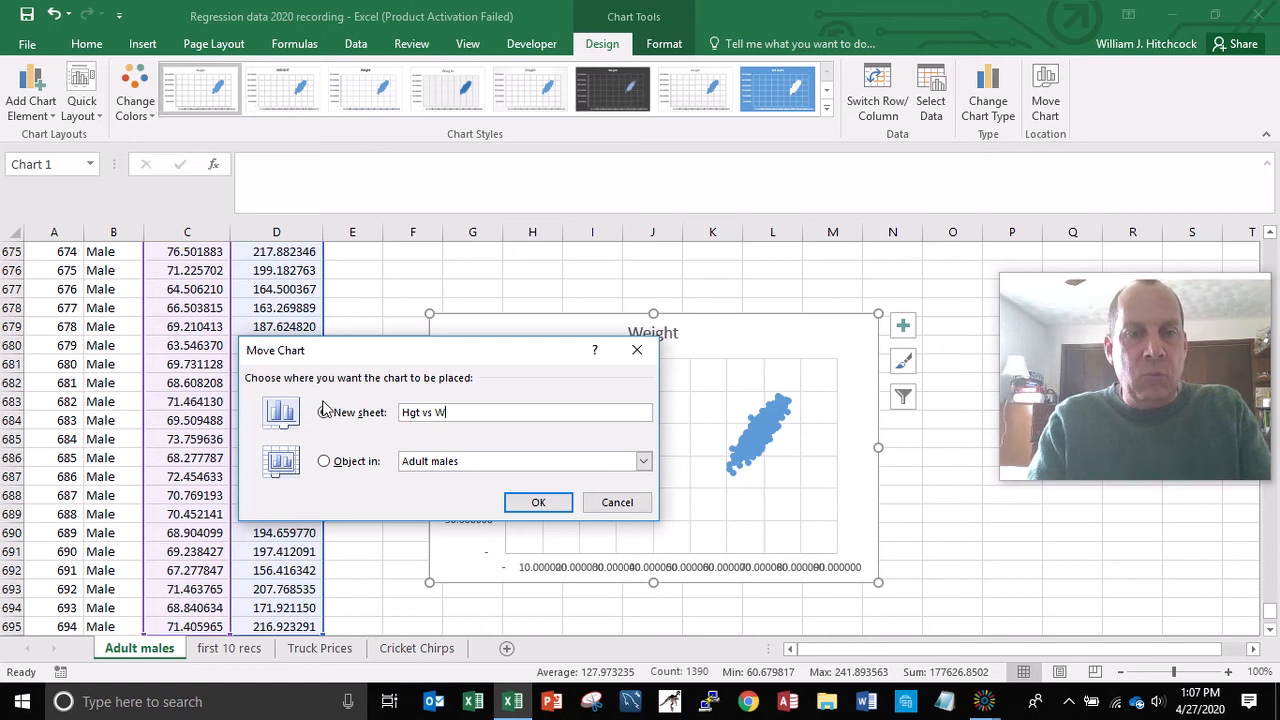
text(gt chart)
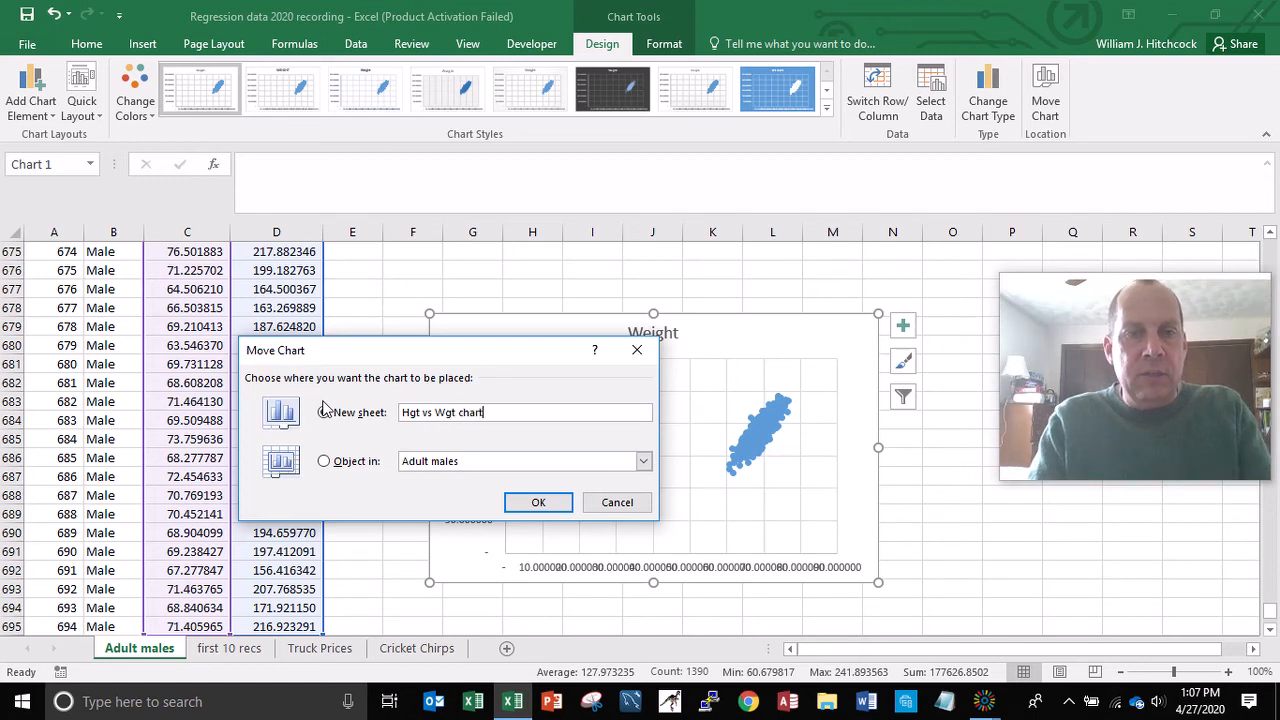
key(Return)
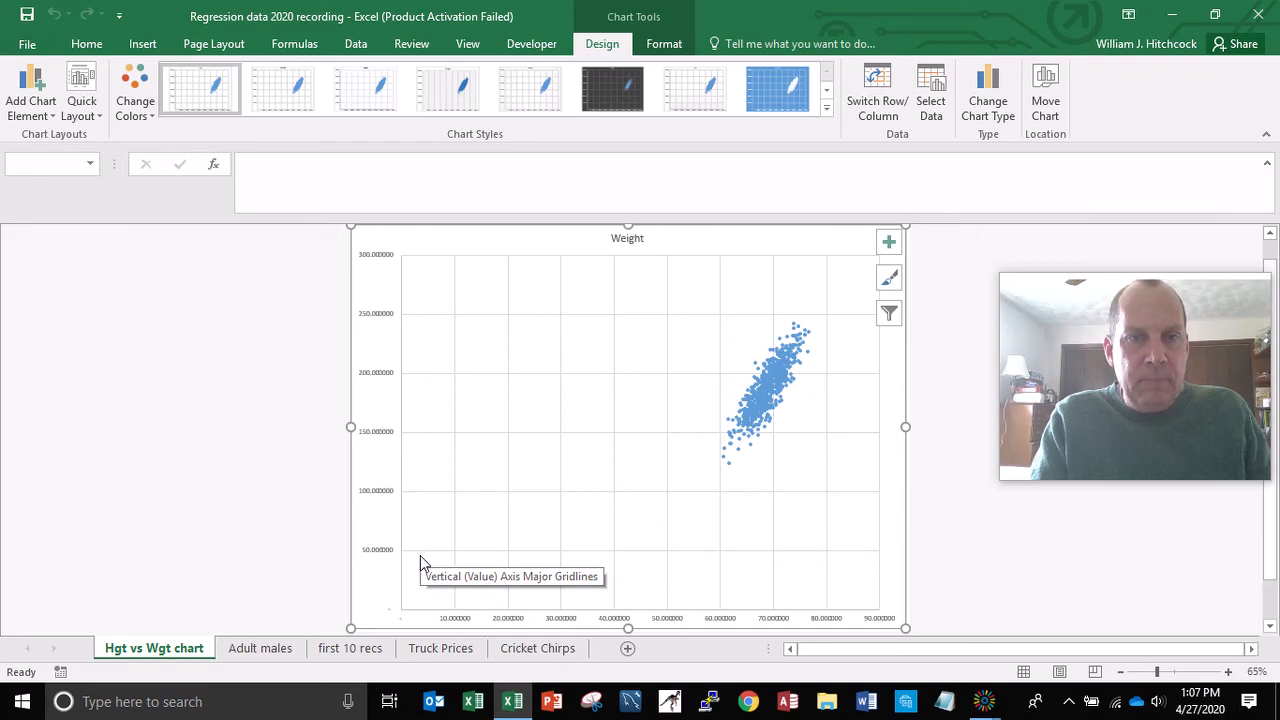
Step: Open the axis formatting options for the scatter chart's vertical weight axis
click(381, 377)
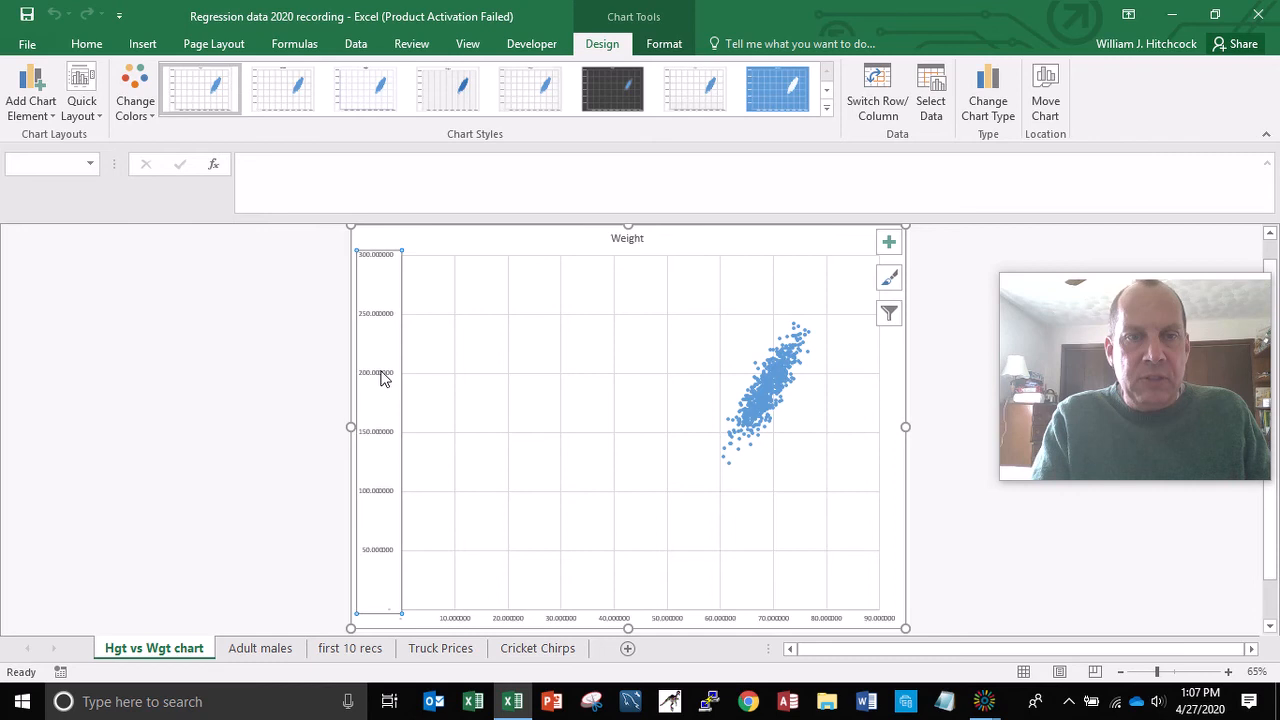
double_click(384, 375)
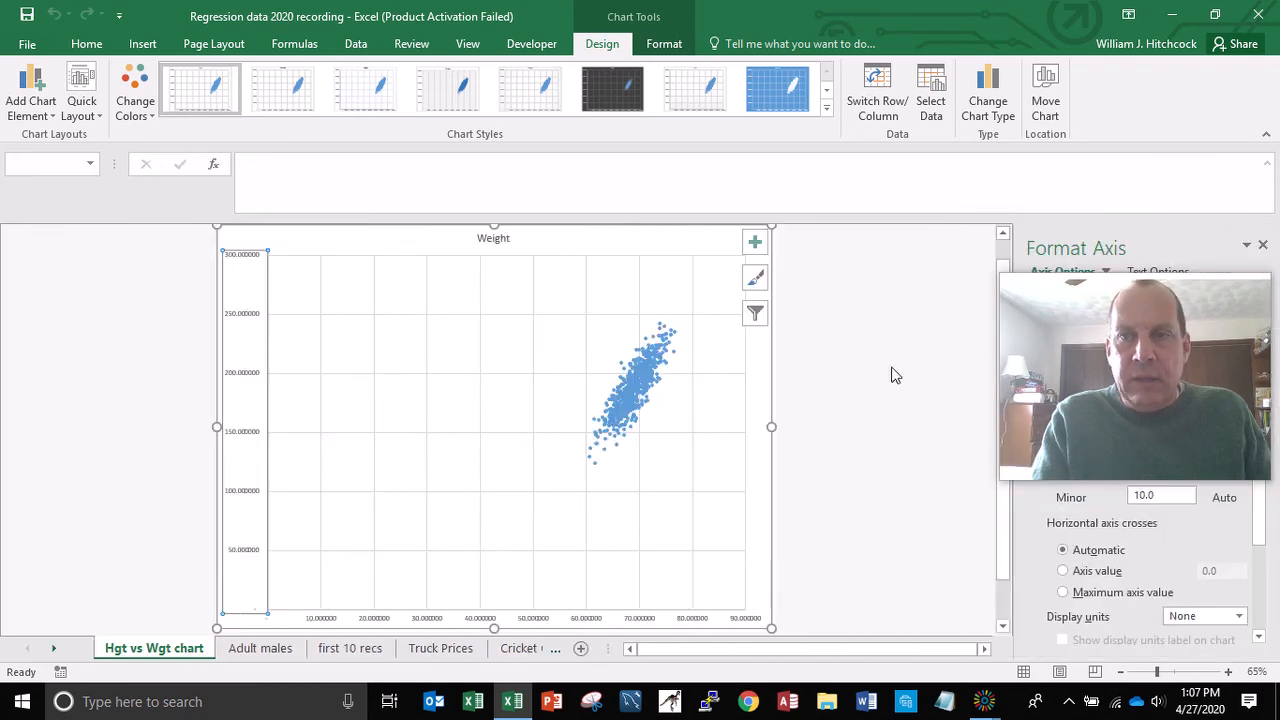
drag(1040, 295, 46, 424)
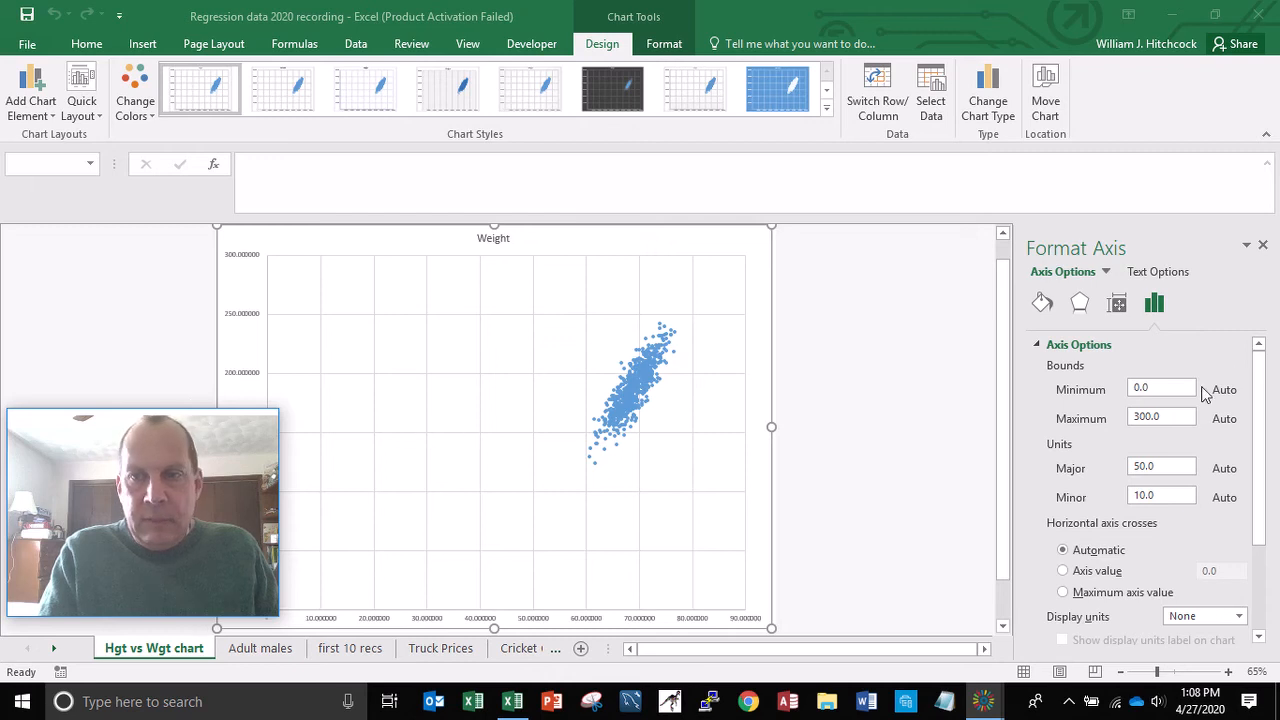
Step: Set the vertical axis minimum bound to 150
click(1160, 387)
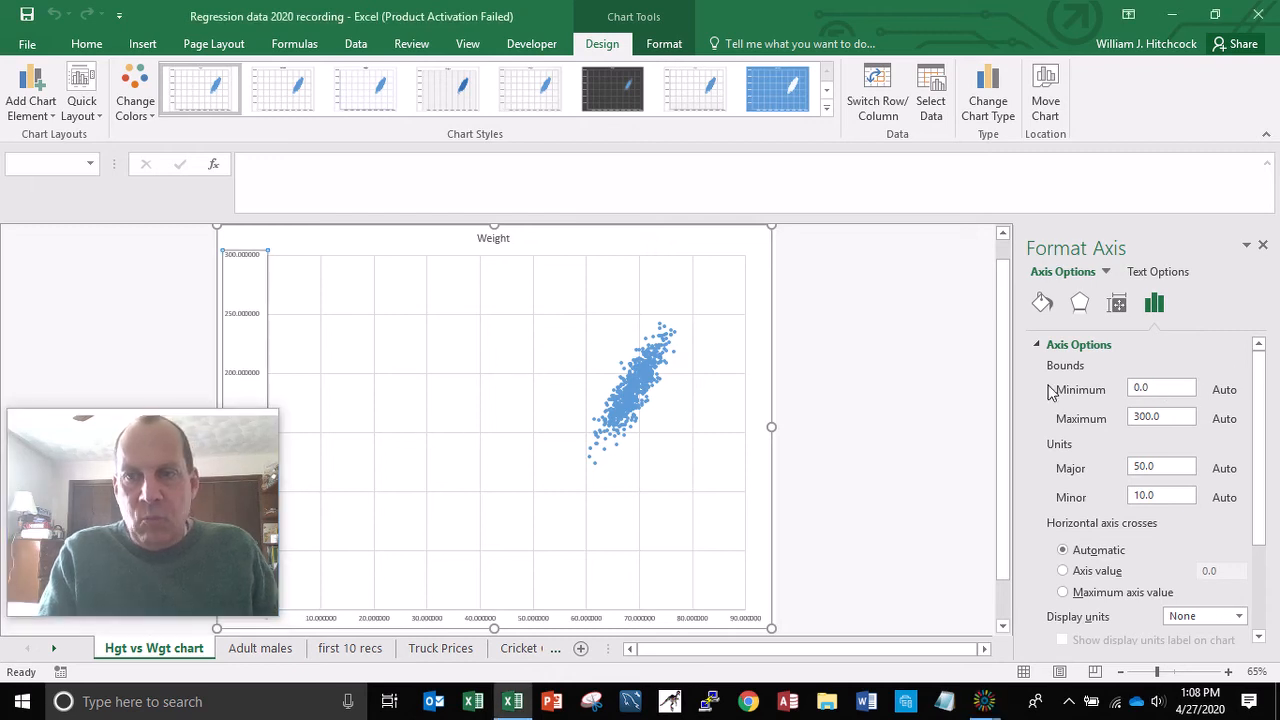
click(1150, 394)
double_click(1148, 394)
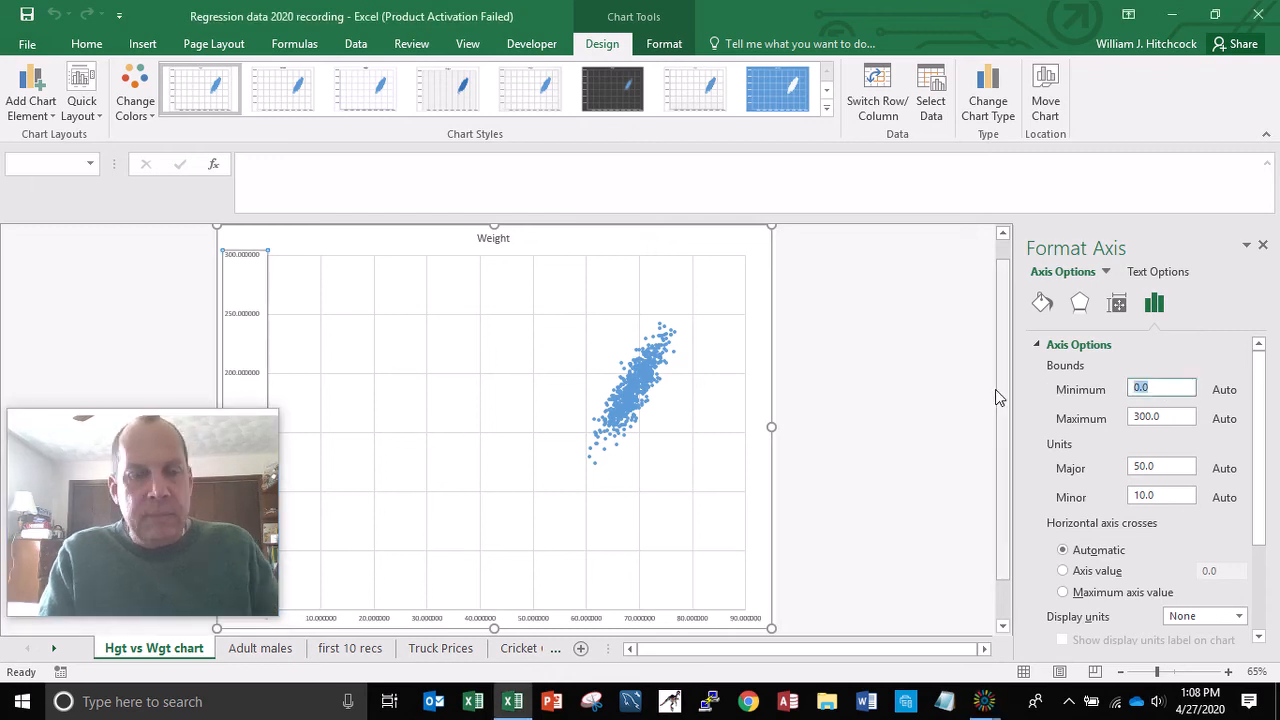
text(14)
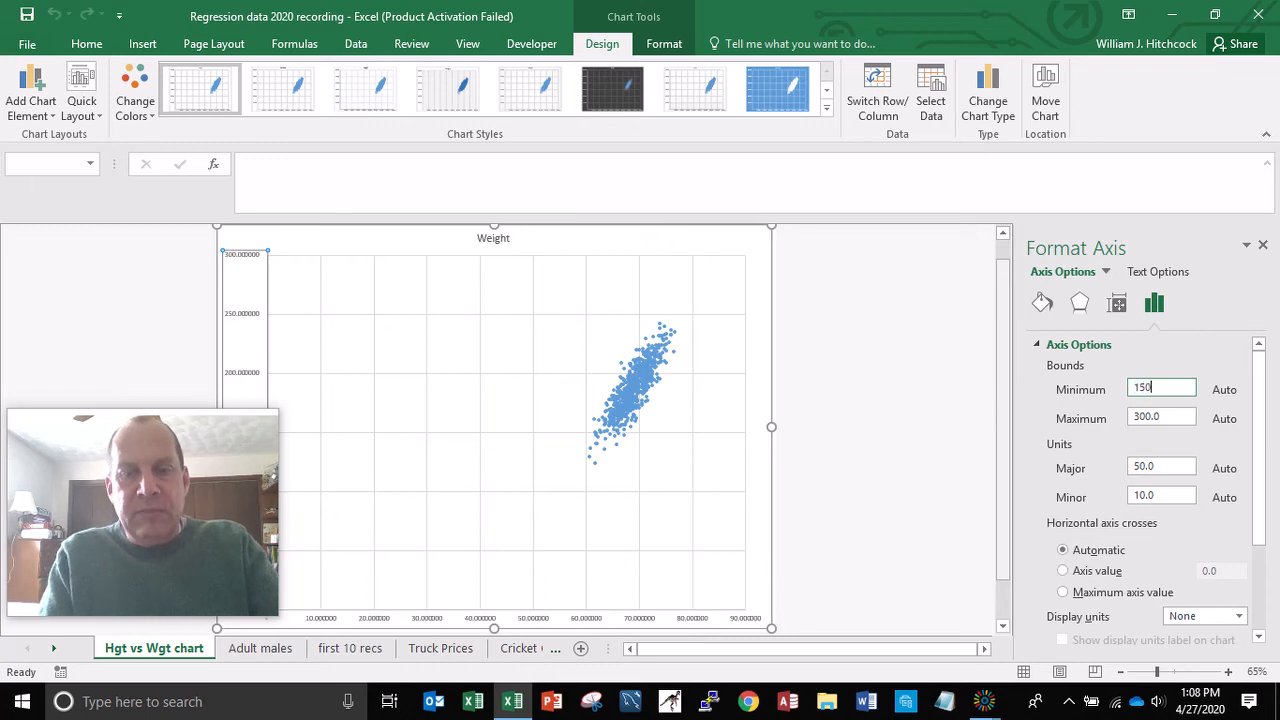
text(0)
key(Return)
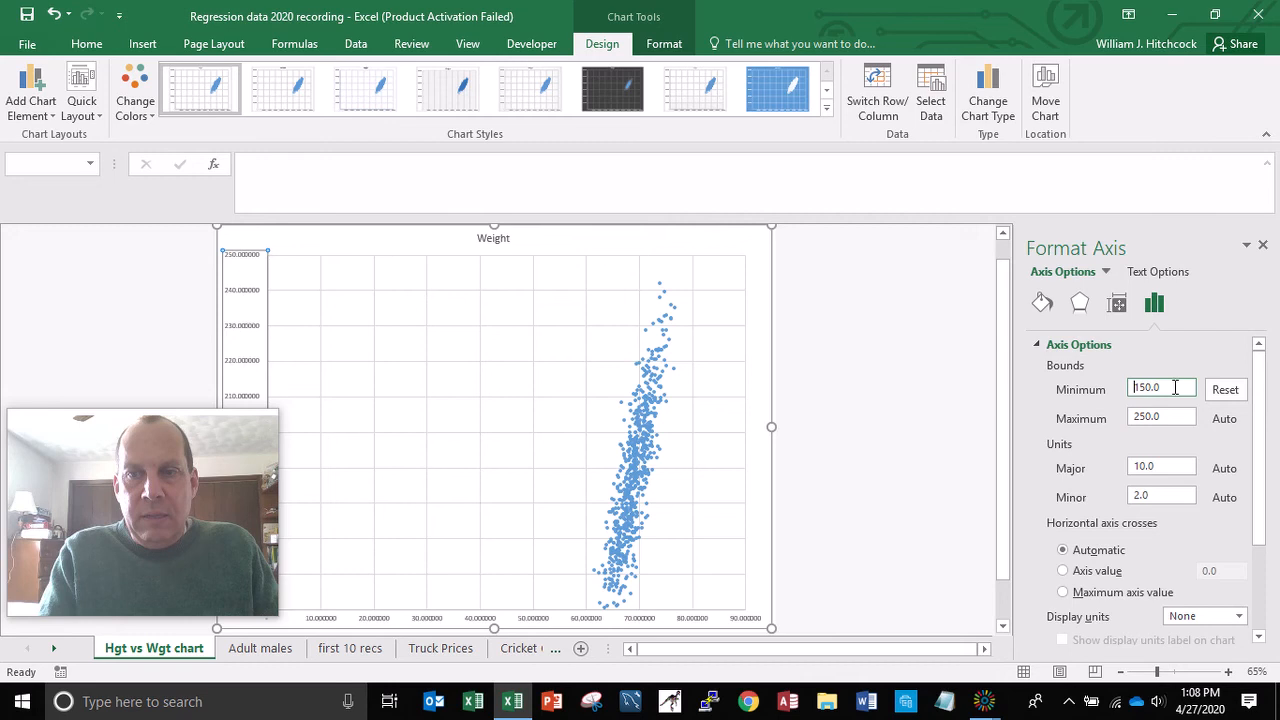
Step: On the Adult males sheet, select the whole Weight column from D1 to check its minimum and maximum
click(199, 651)
click(245, 650)
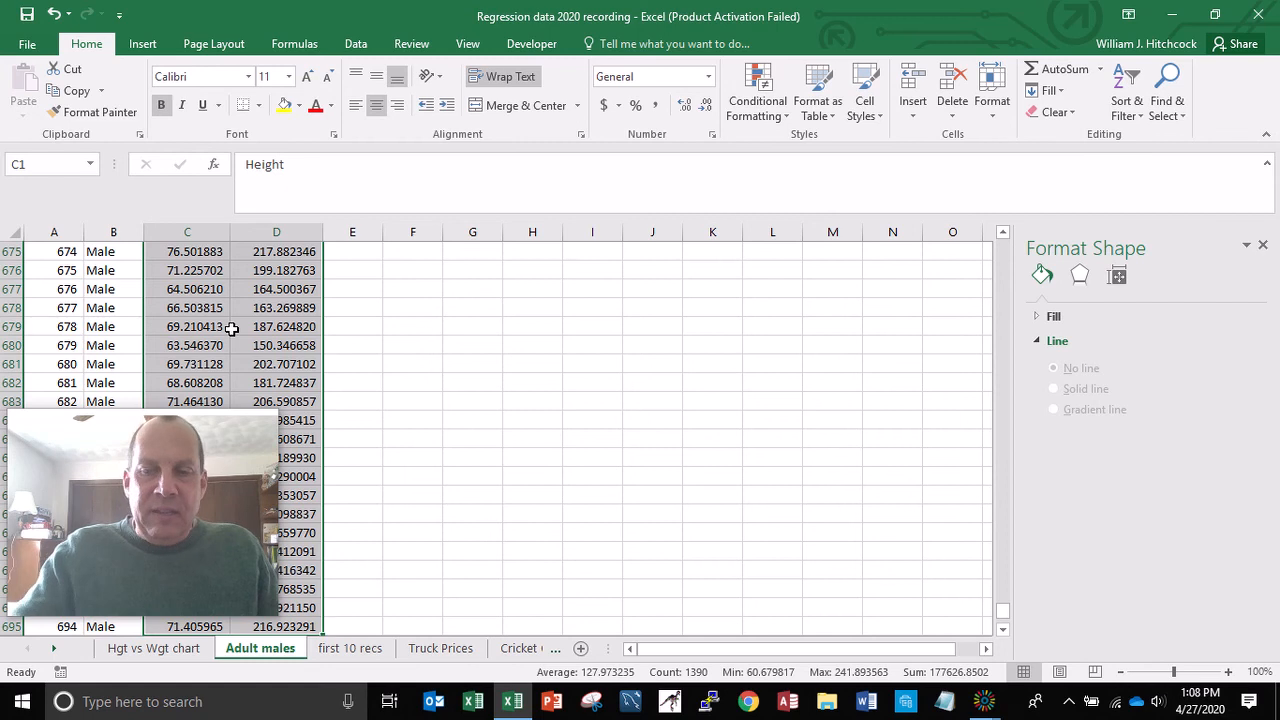
key(ctrl+Home)
key(Right)
key(Right)
key(Right)
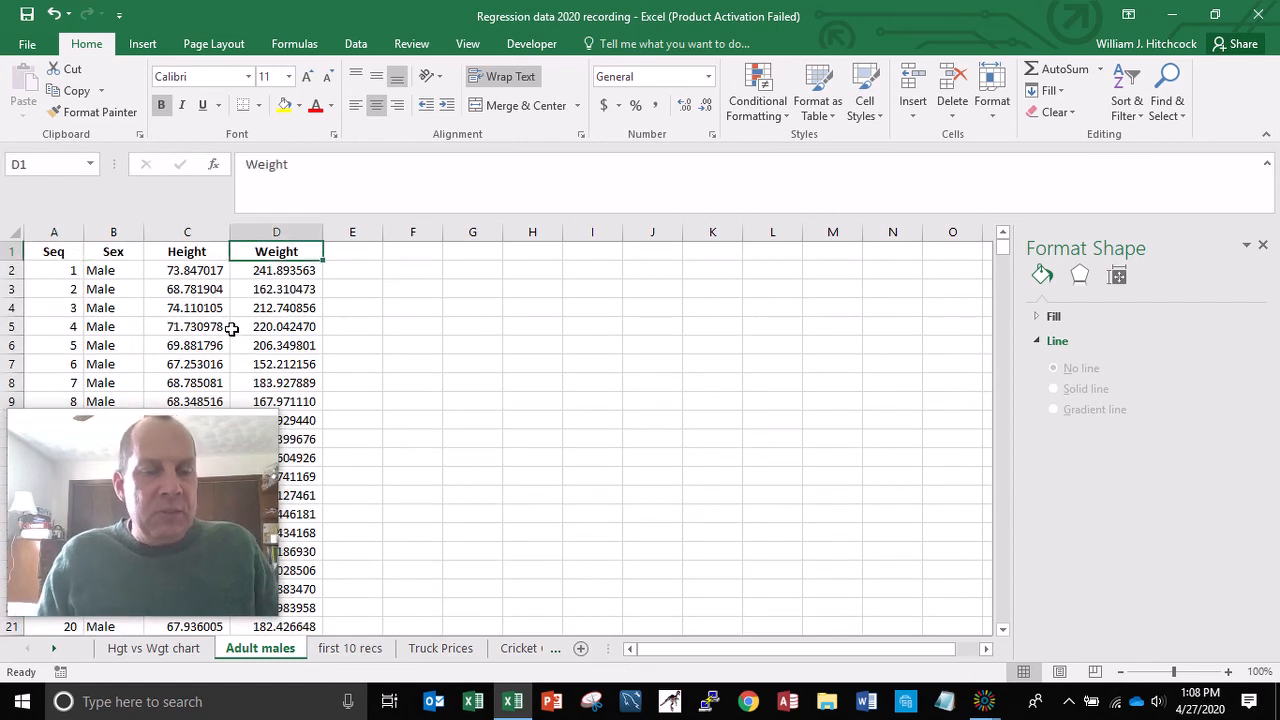
key(End)
key(ctrl+shift+Down)
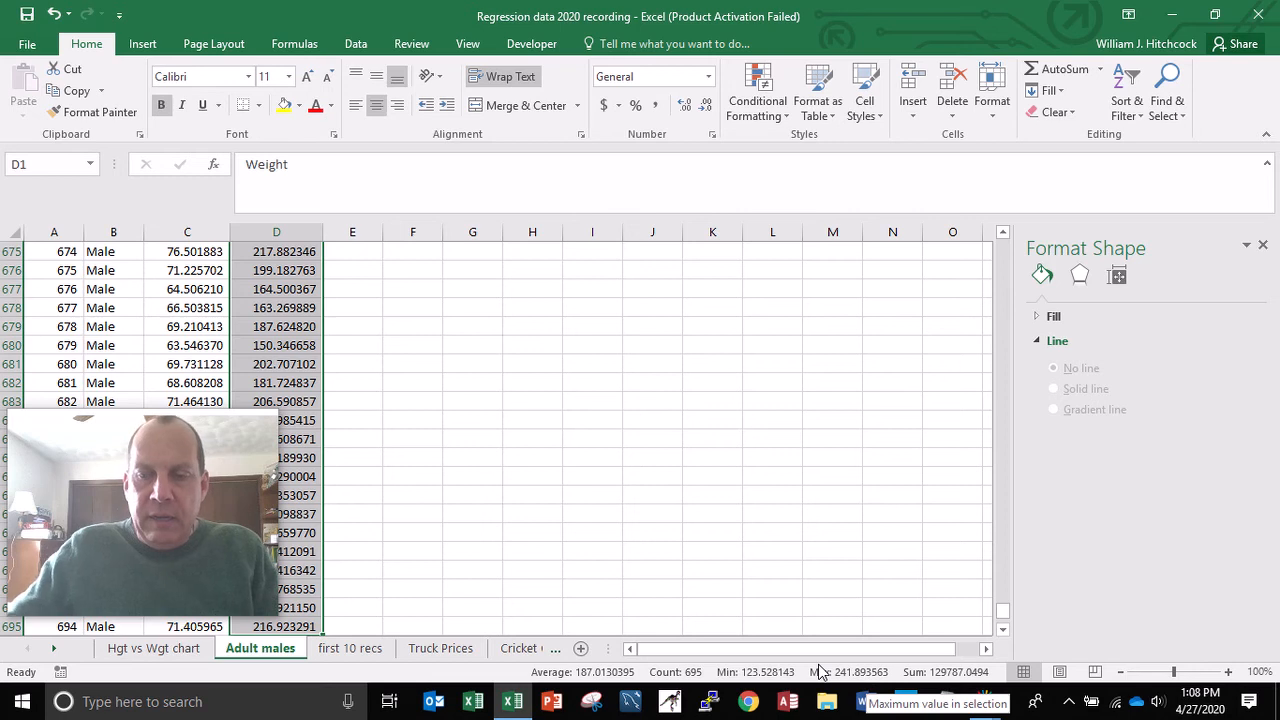
Step: Select the whole Height column from C1 down to check its minimum and maximum
key(ctrl+Home)
key(Right)
key(Right)
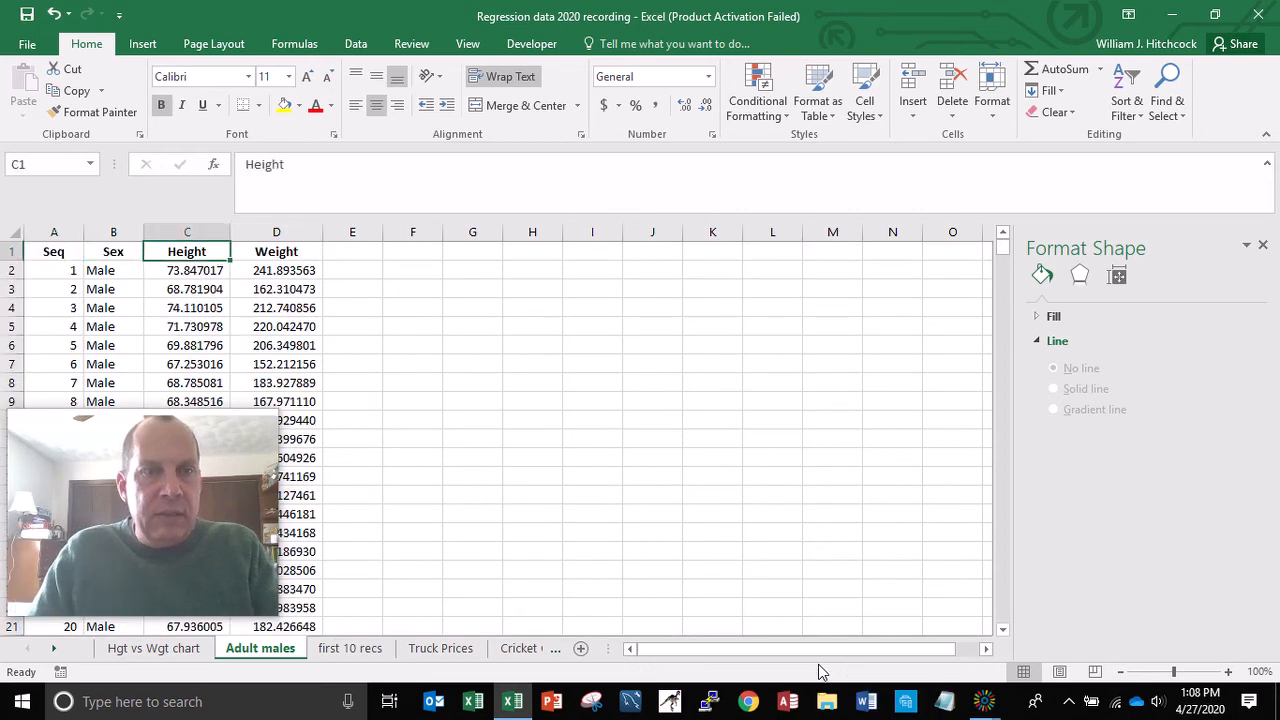
key(ctrl+shift+Down)
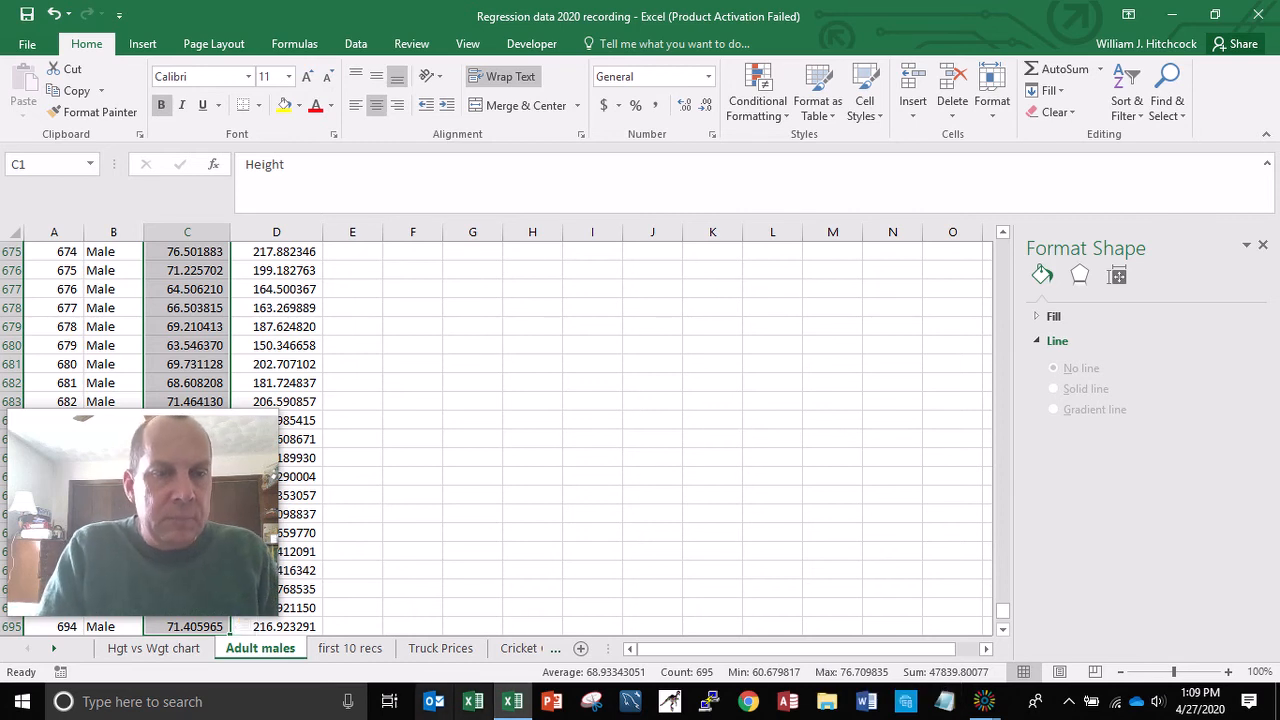
Step: Return to the Hgt vs Wgt chart sheet and lower the vertical axis minimum bound to 120 and finally to 100
click(131, 650)
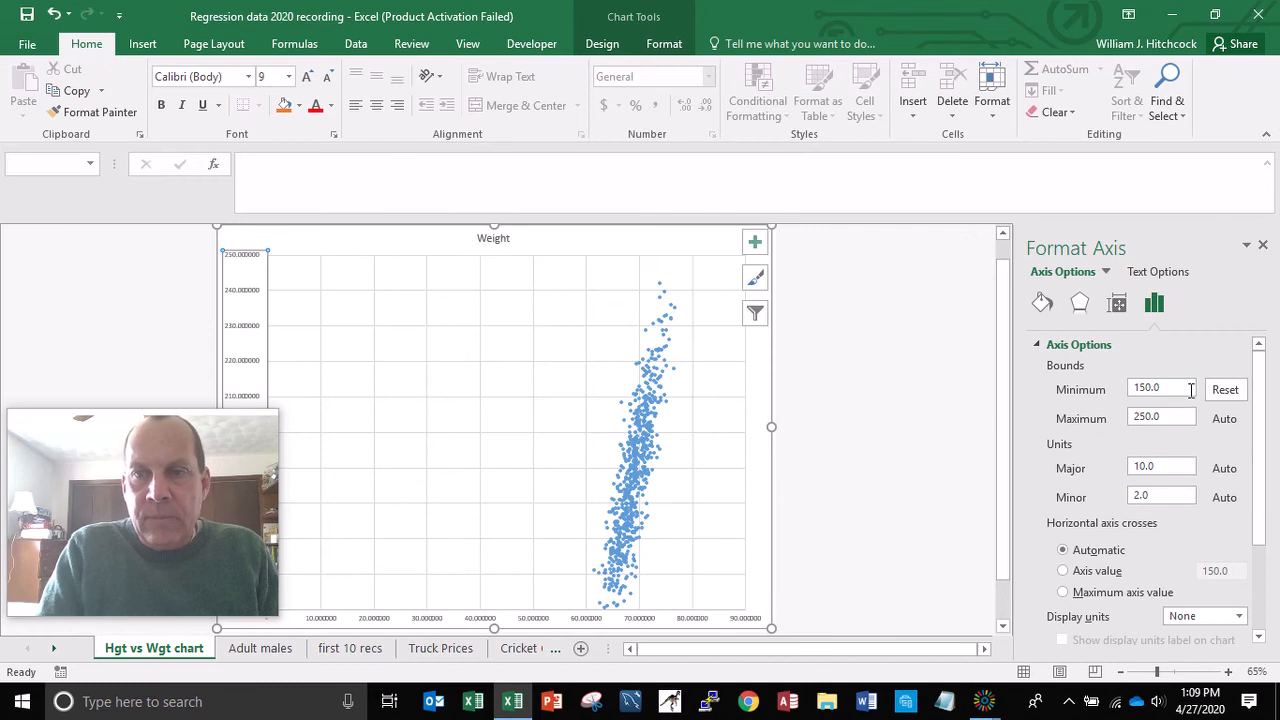
drag(1185, 391, 1047, 386)
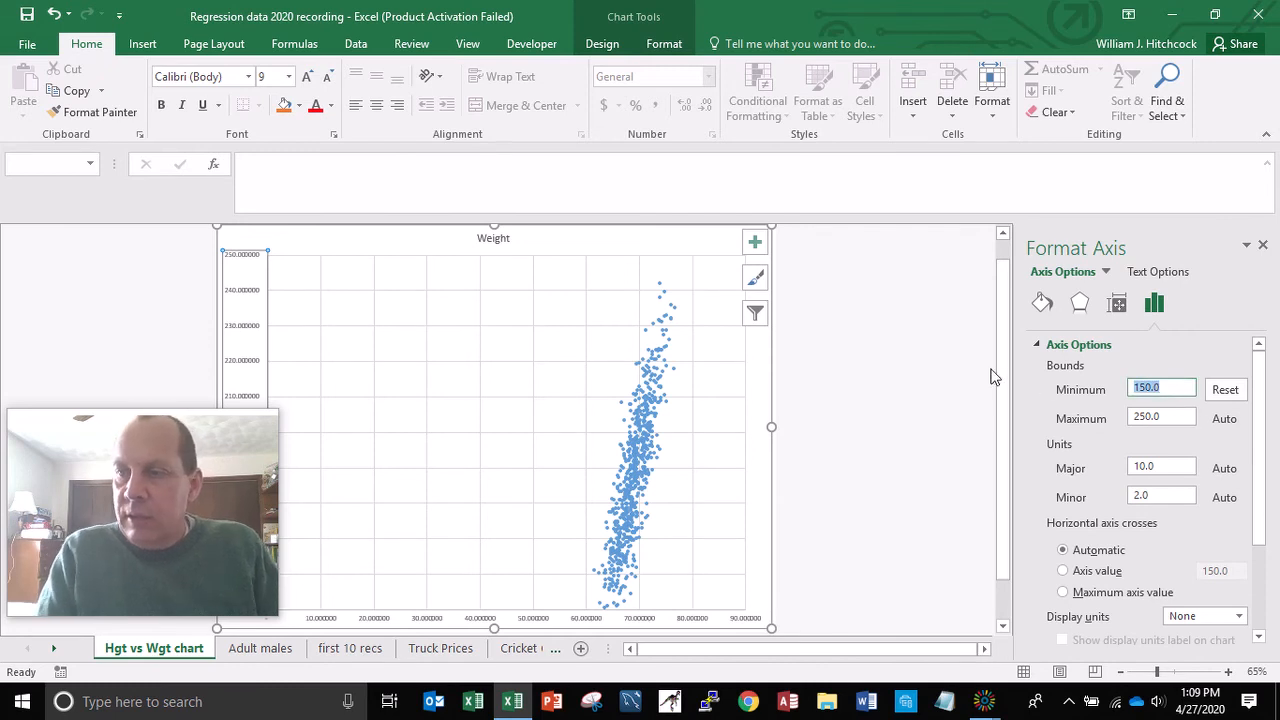
text(120)
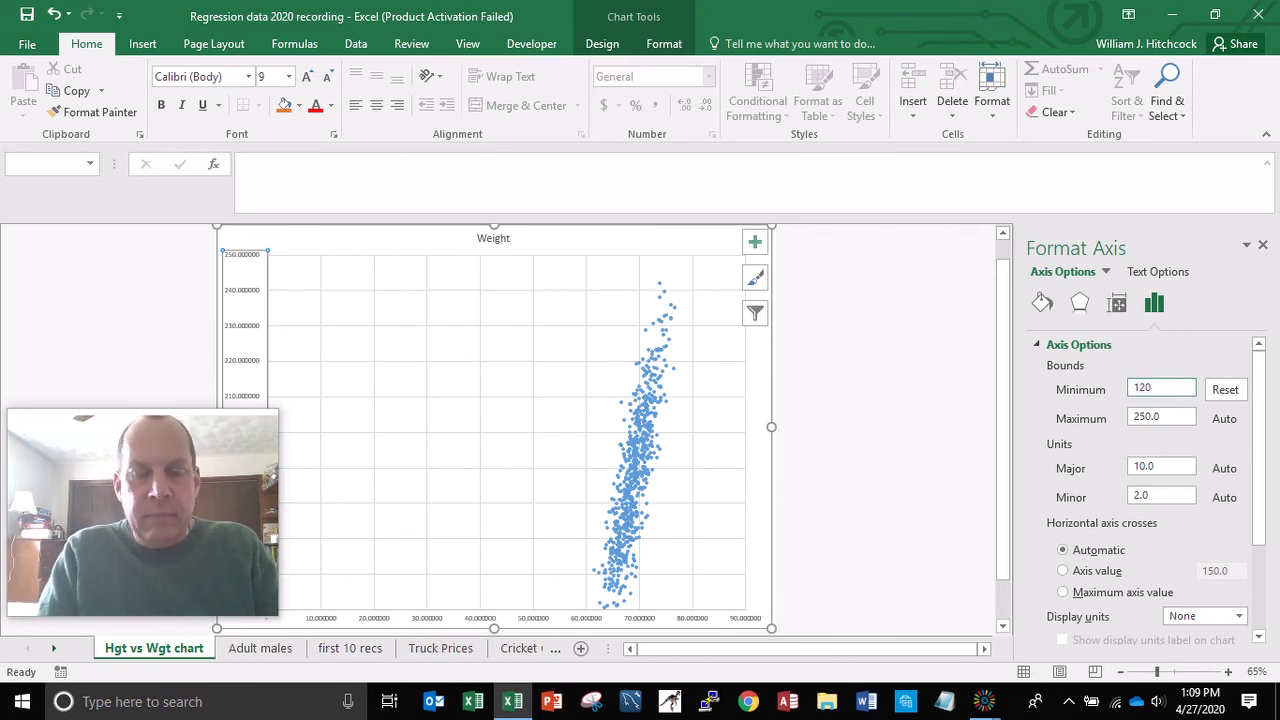
key(Return)
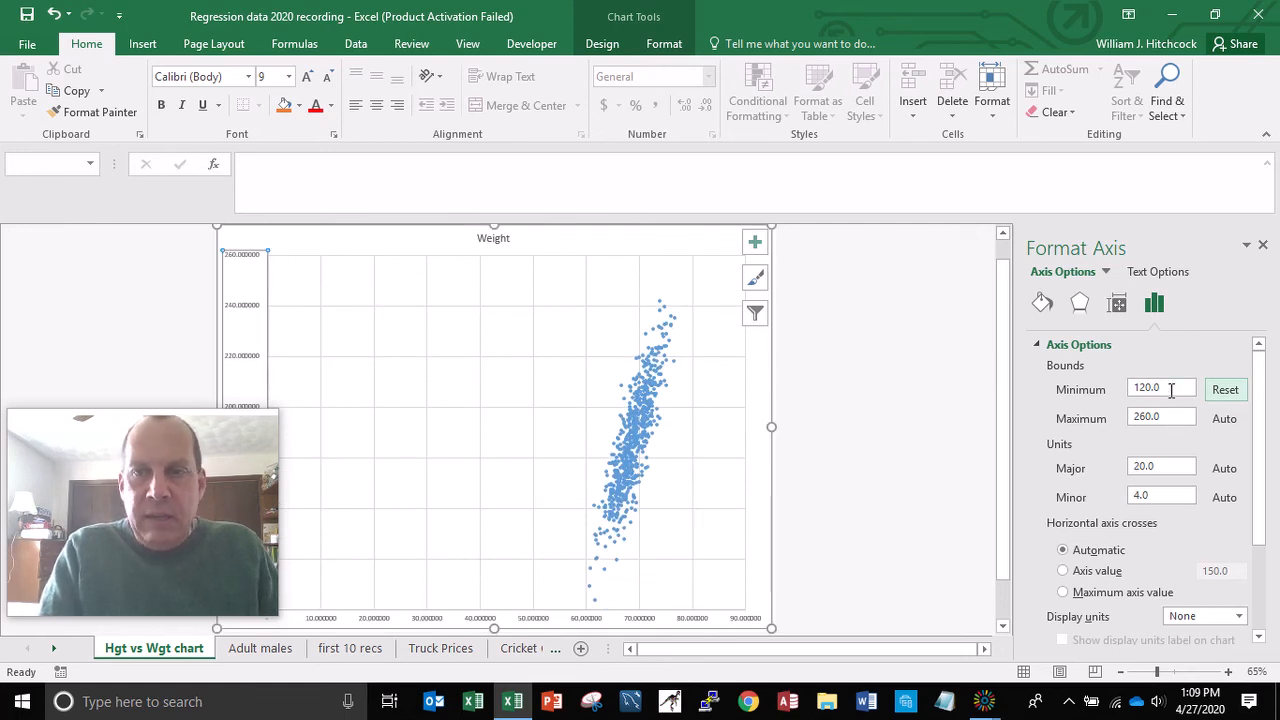
drag(1171, 390, 1035, 374)
text(100)
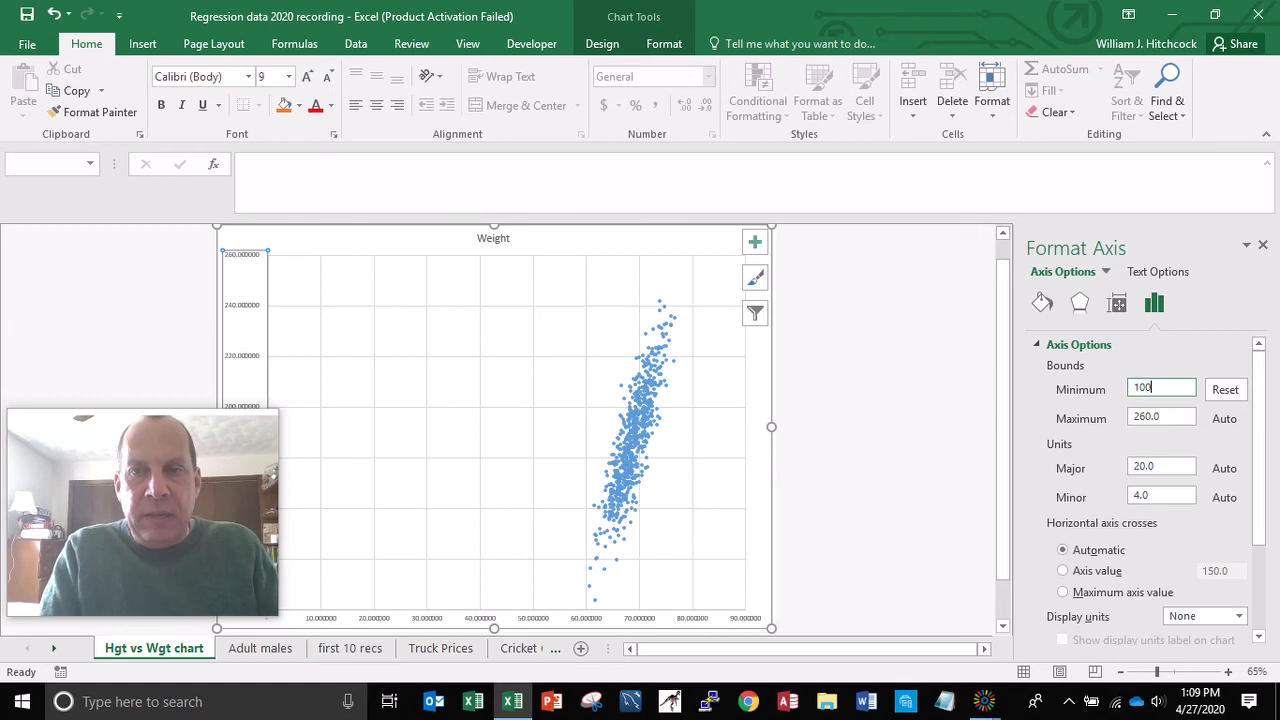
key(Return)
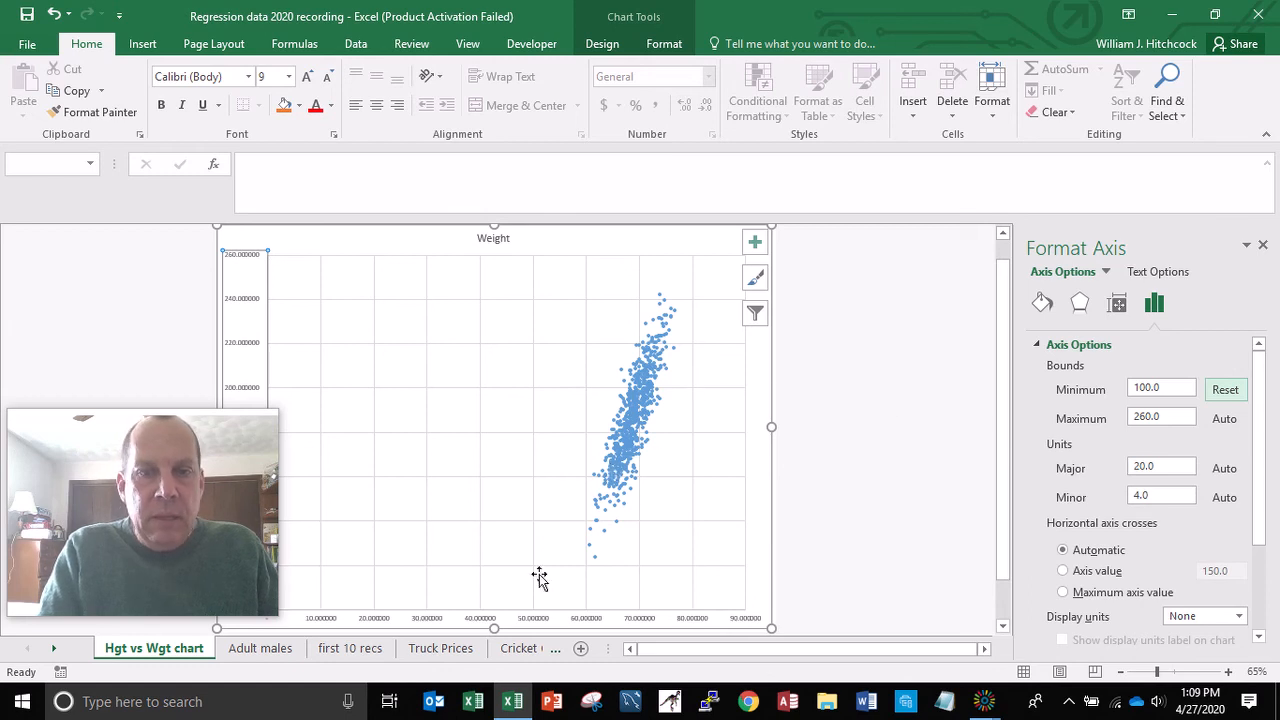
Step: Set the horizontal height axis bounds to a minimum of 60 and a maximum of 80
click(529, 621)
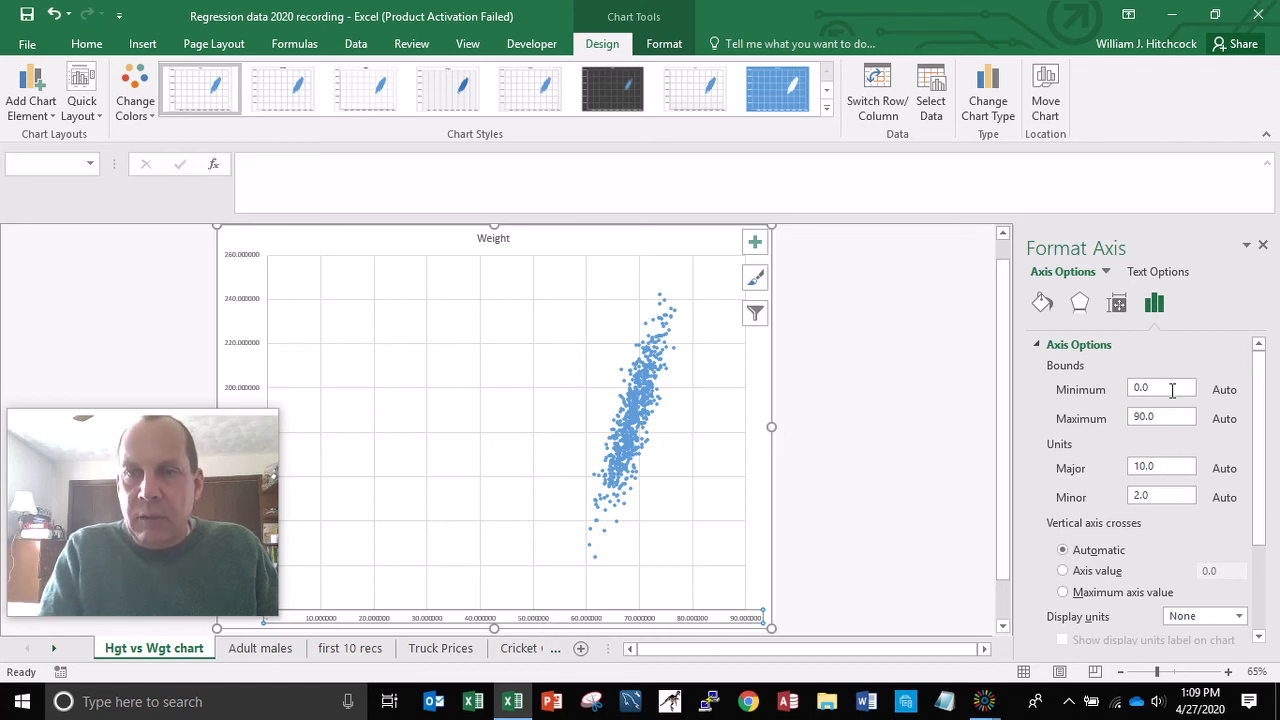
double_click(1168, 390)
text(60)
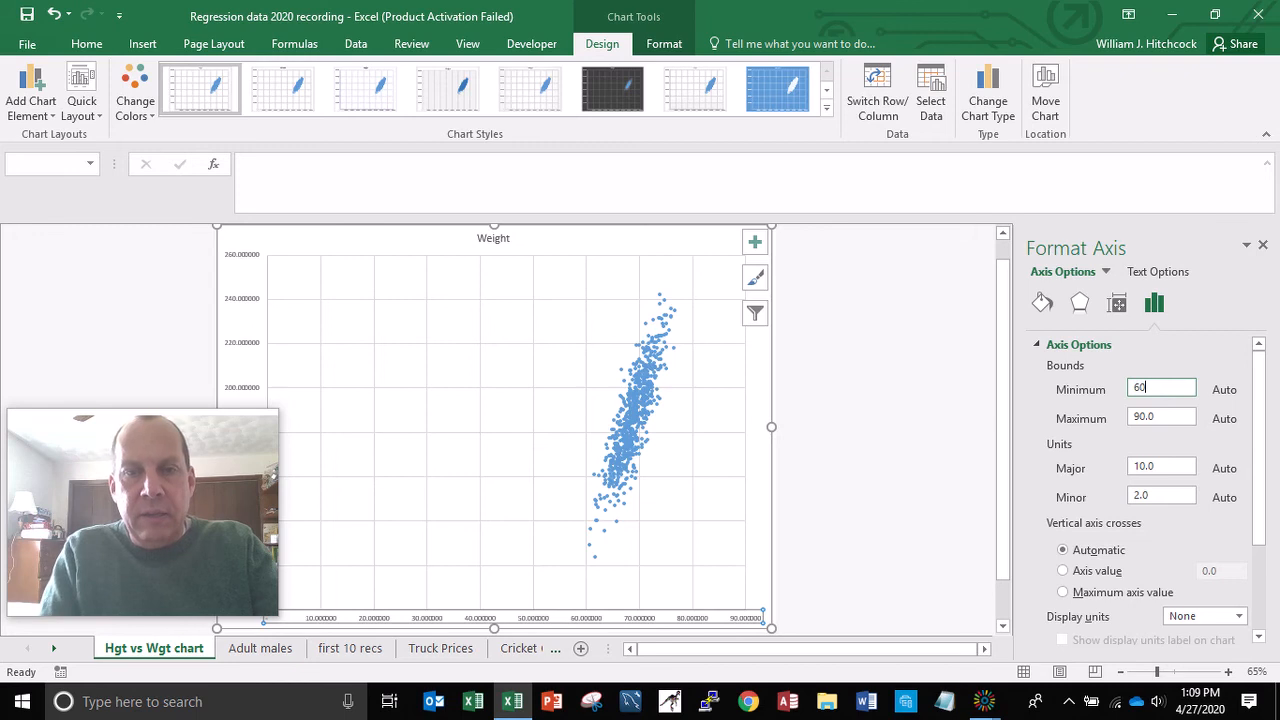
key(Return)
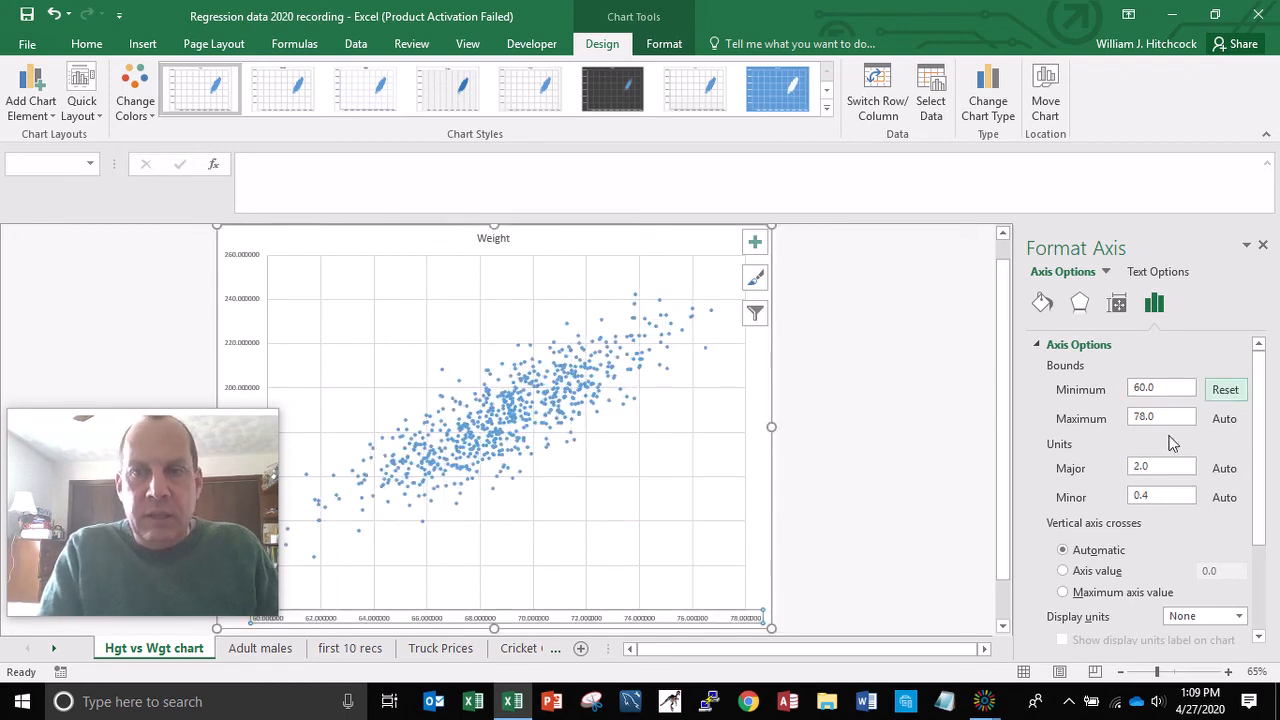
double_click(1160, 418)
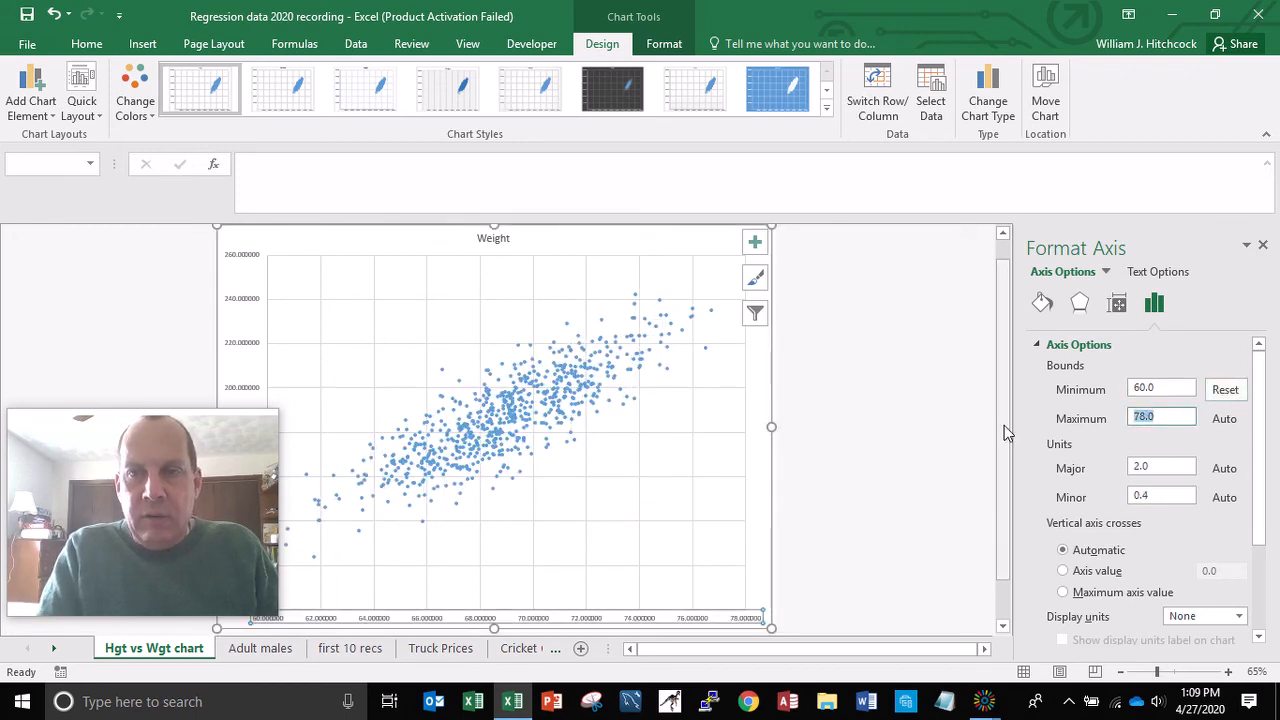
text(80)
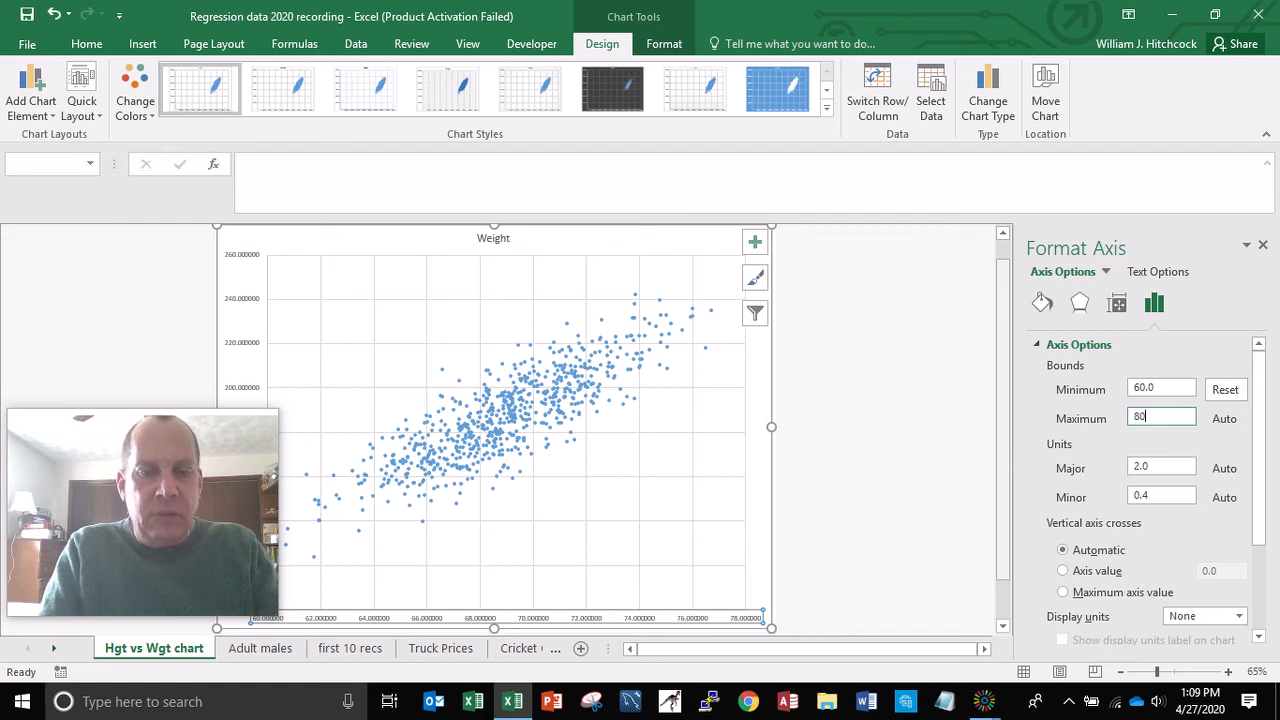
key(Return)
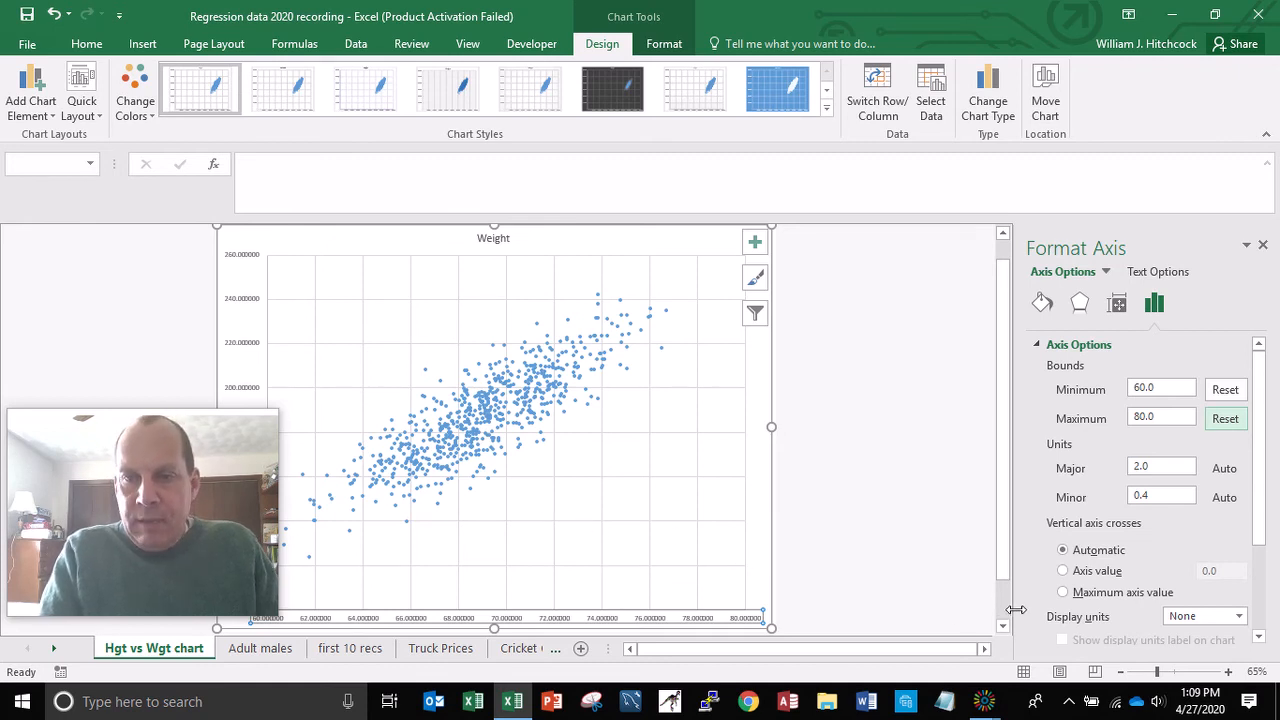
Step: Add a linear trendline to the Weight series and display its equation and R-squared value on the chart
right_click(481, 410)
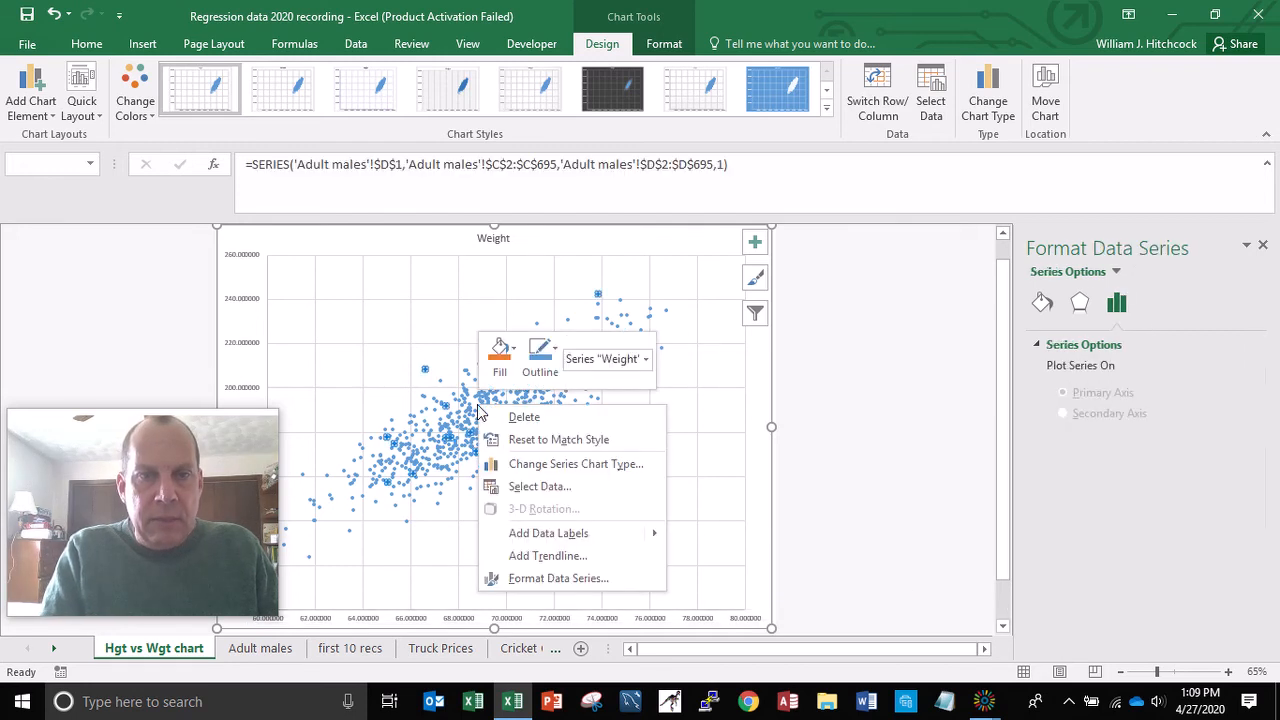
click(546, 556)
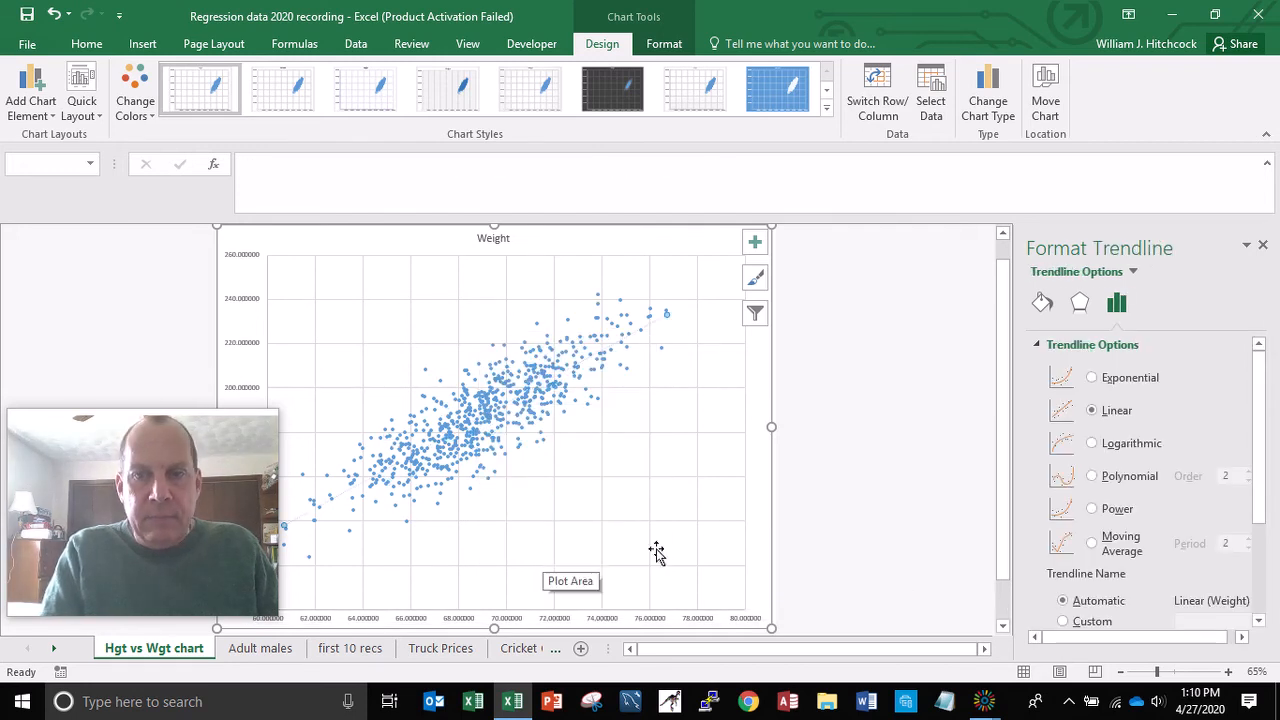
drag(1257, 360, 1262, 524)
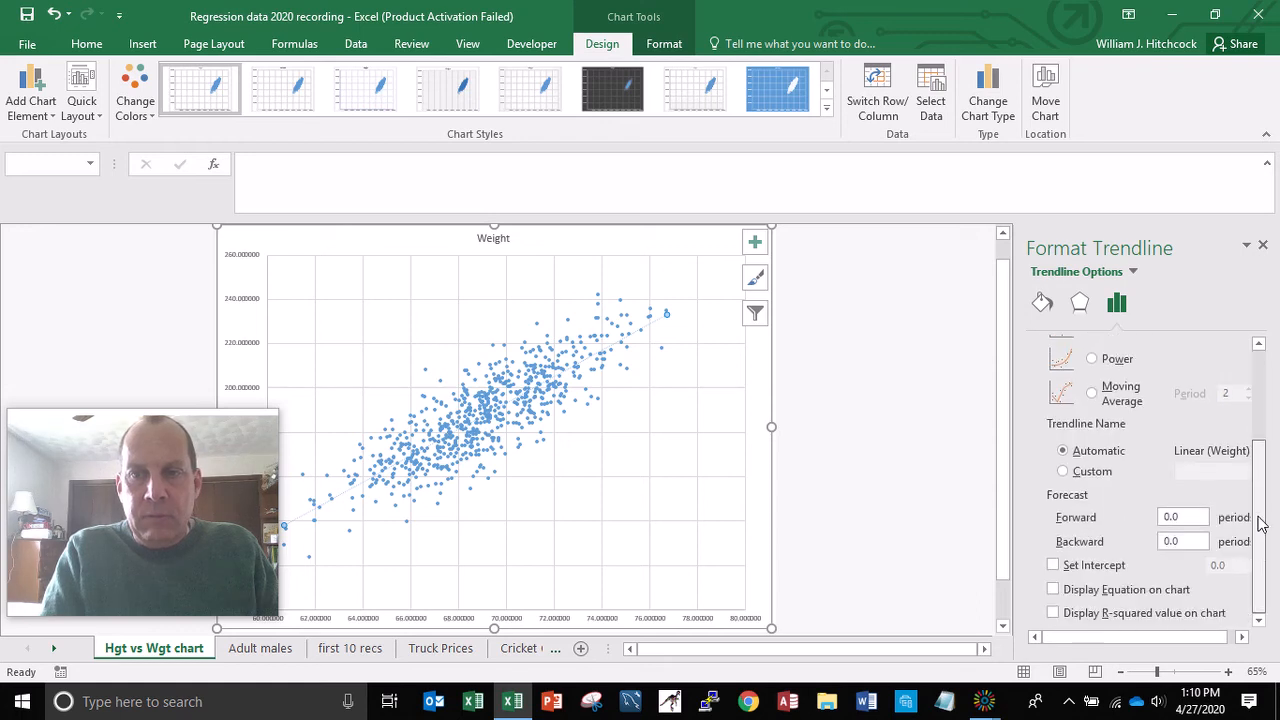
click(1053, 590)
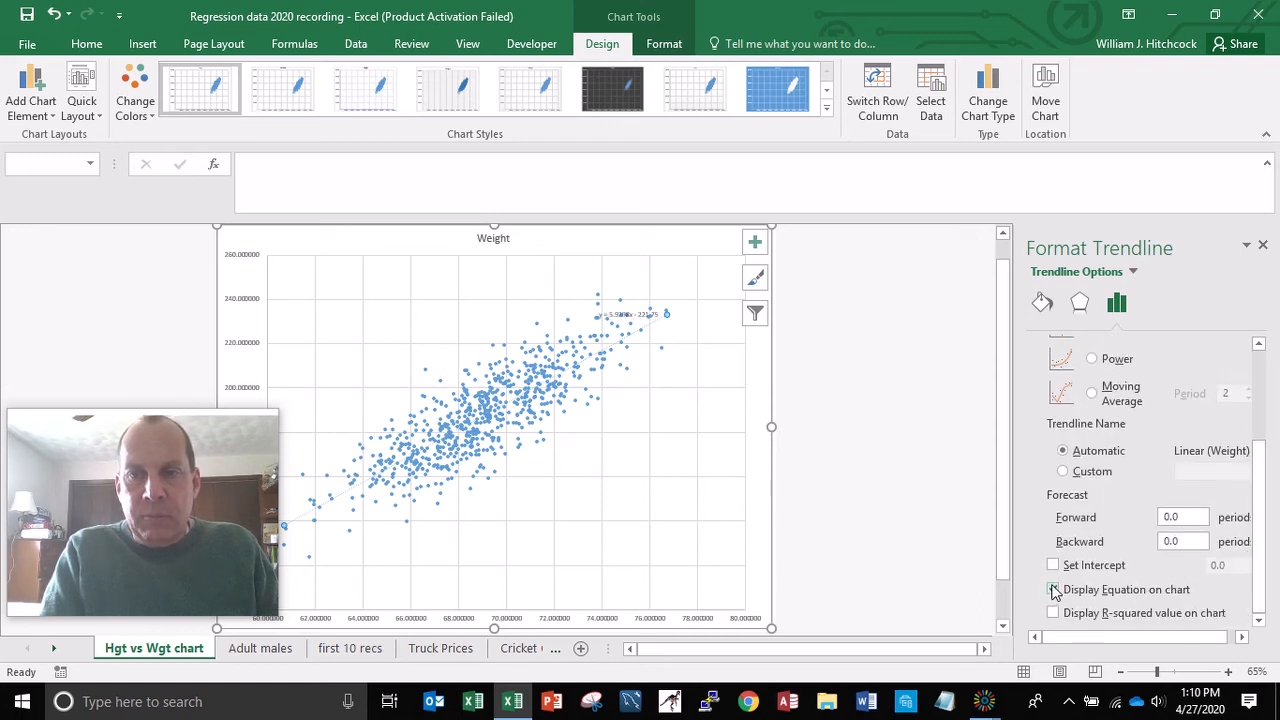
click(1053, 613)
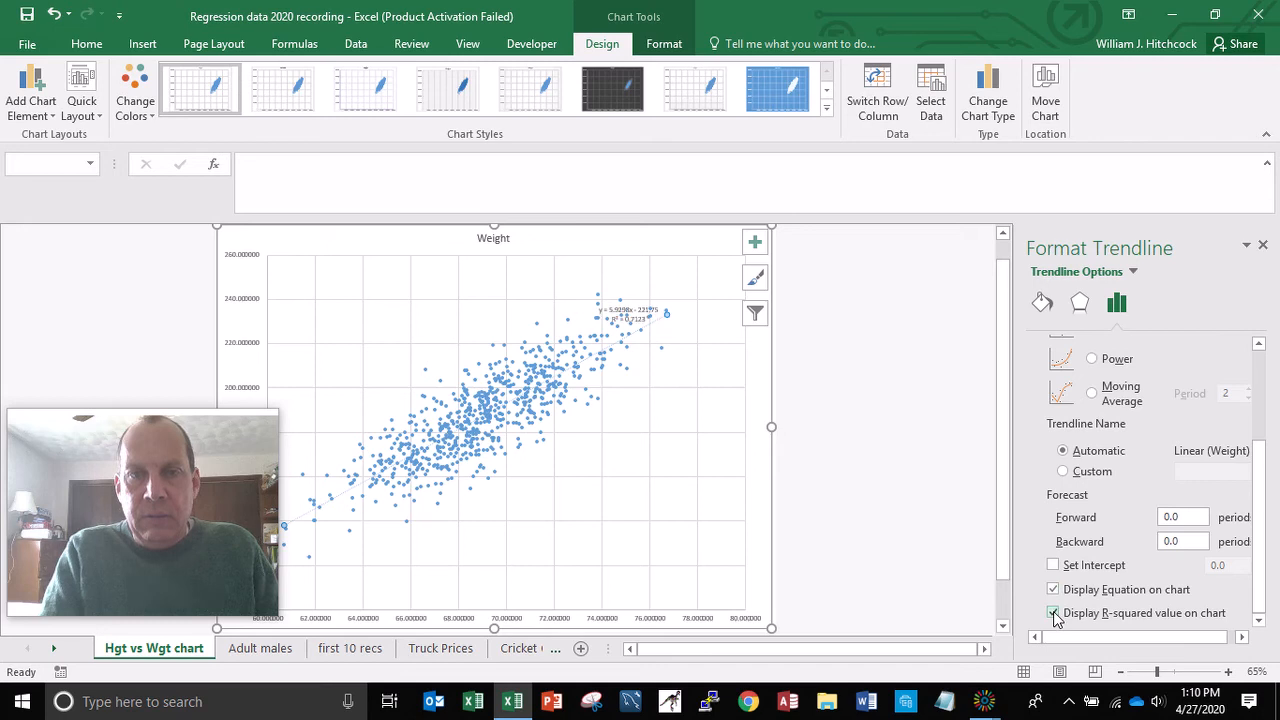
Step: Move the trendline equation label to the empty area just below the chart title and enlarge its font to 20 points
click(629, 323)
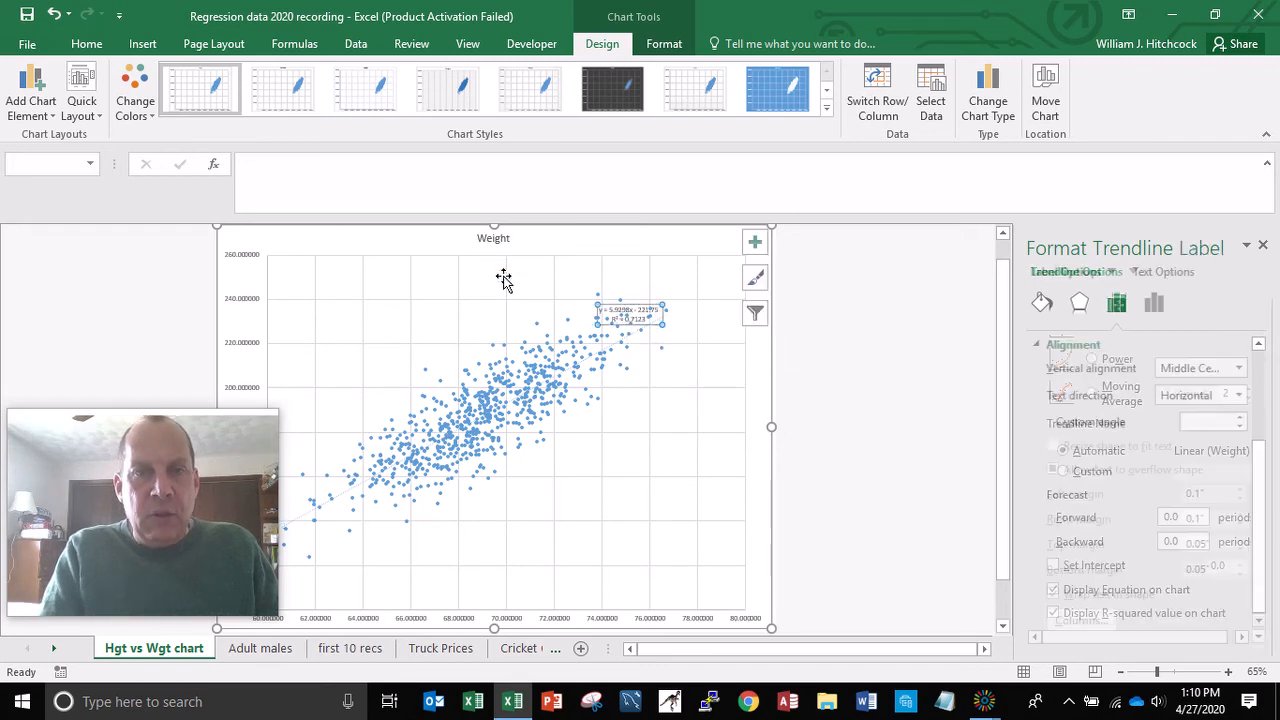
drag(504, 280, 505, 279)
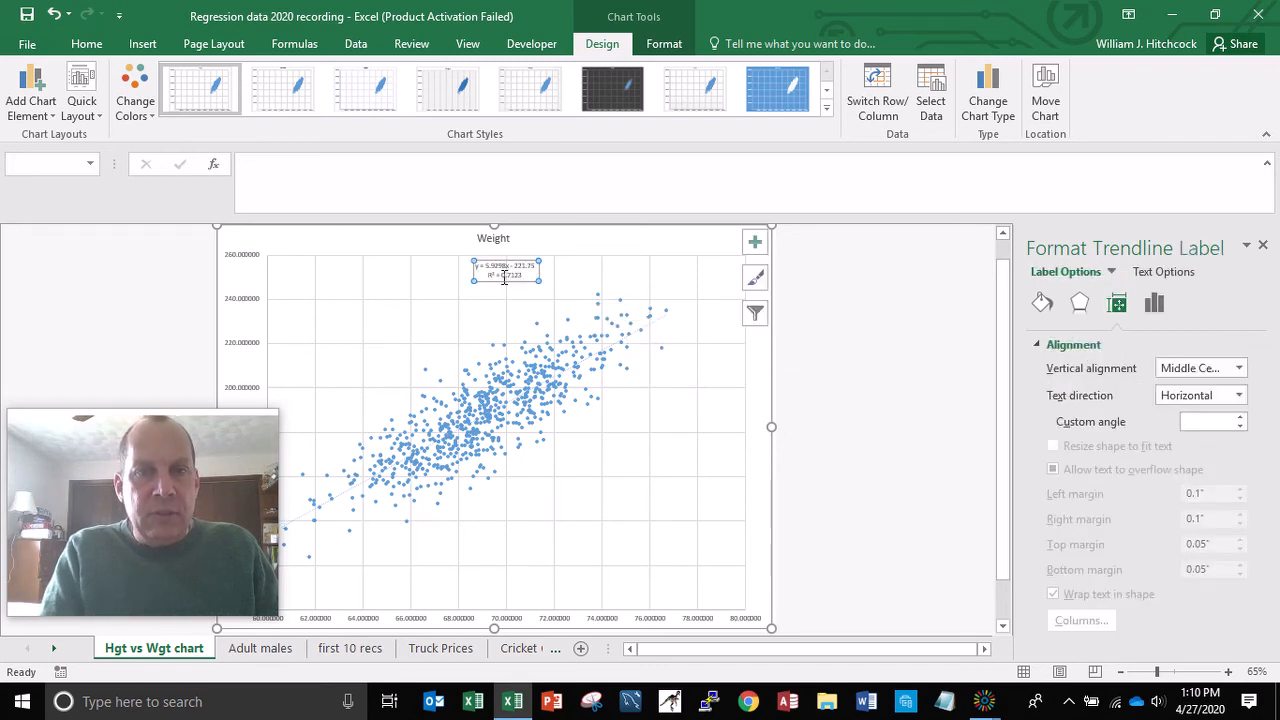
click(86, 46)
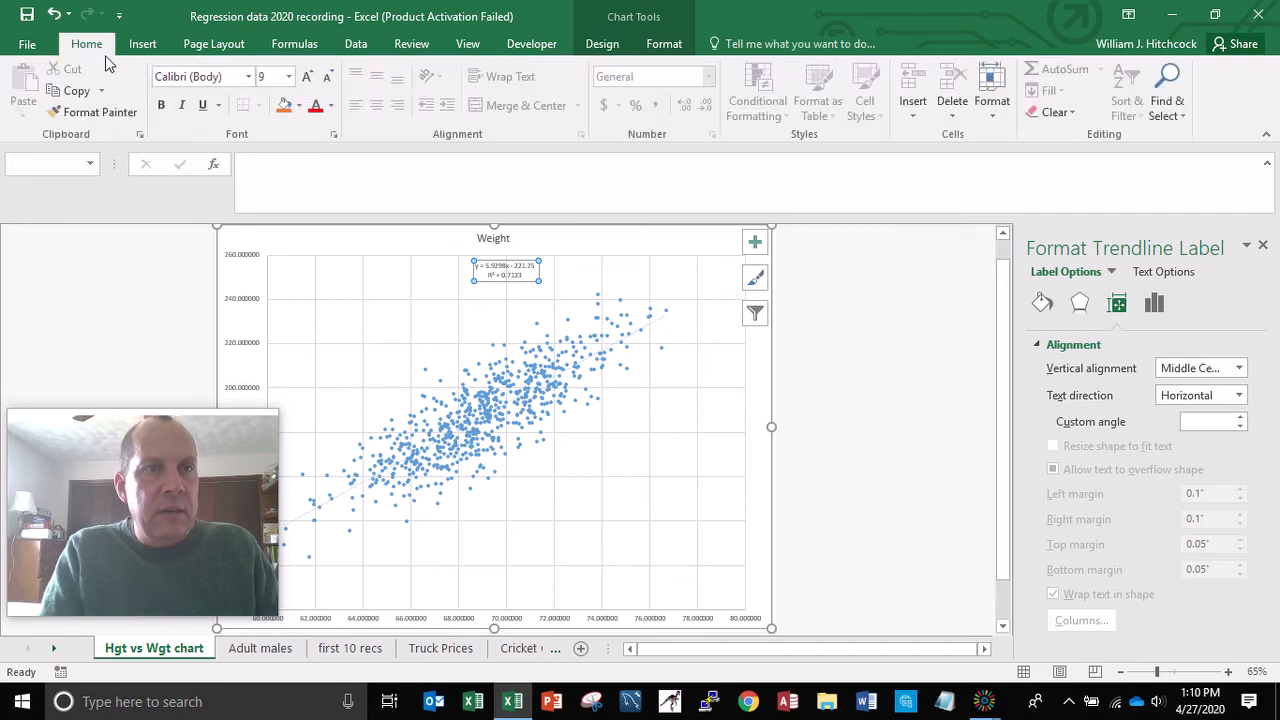
click(307, 80)
click(307, 80)
click(307, 80)
click(307, 80)
click(307, 80)
click(307, 80)
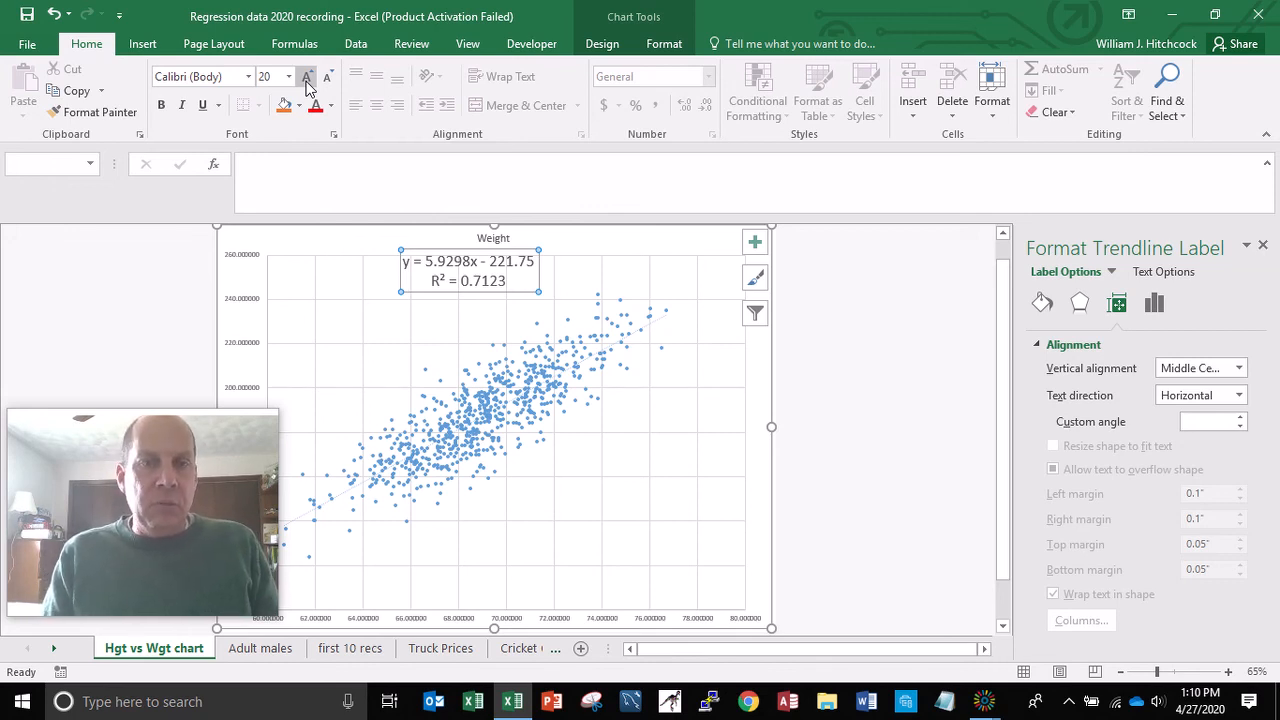
click(125, 291)
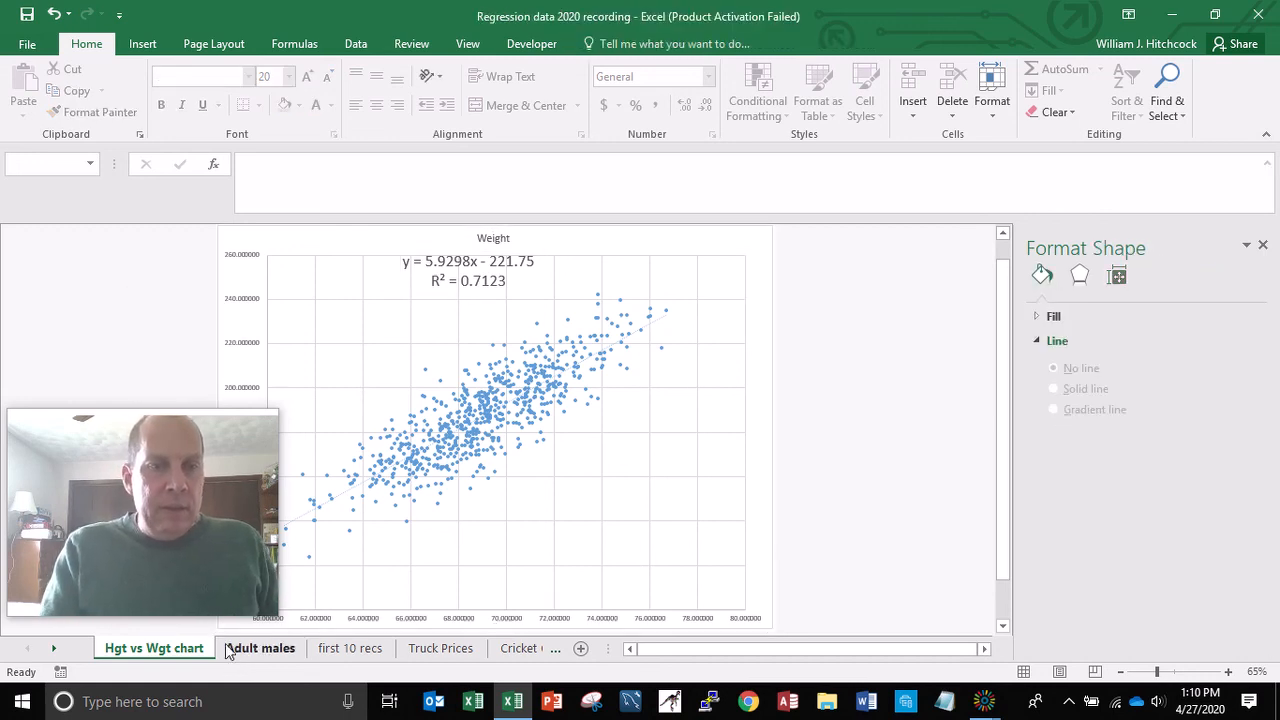
Step: On the Adult males sheet, enter 5 in F2 and 10 in G2 as the sample height in feet and inches
click(262, 648)
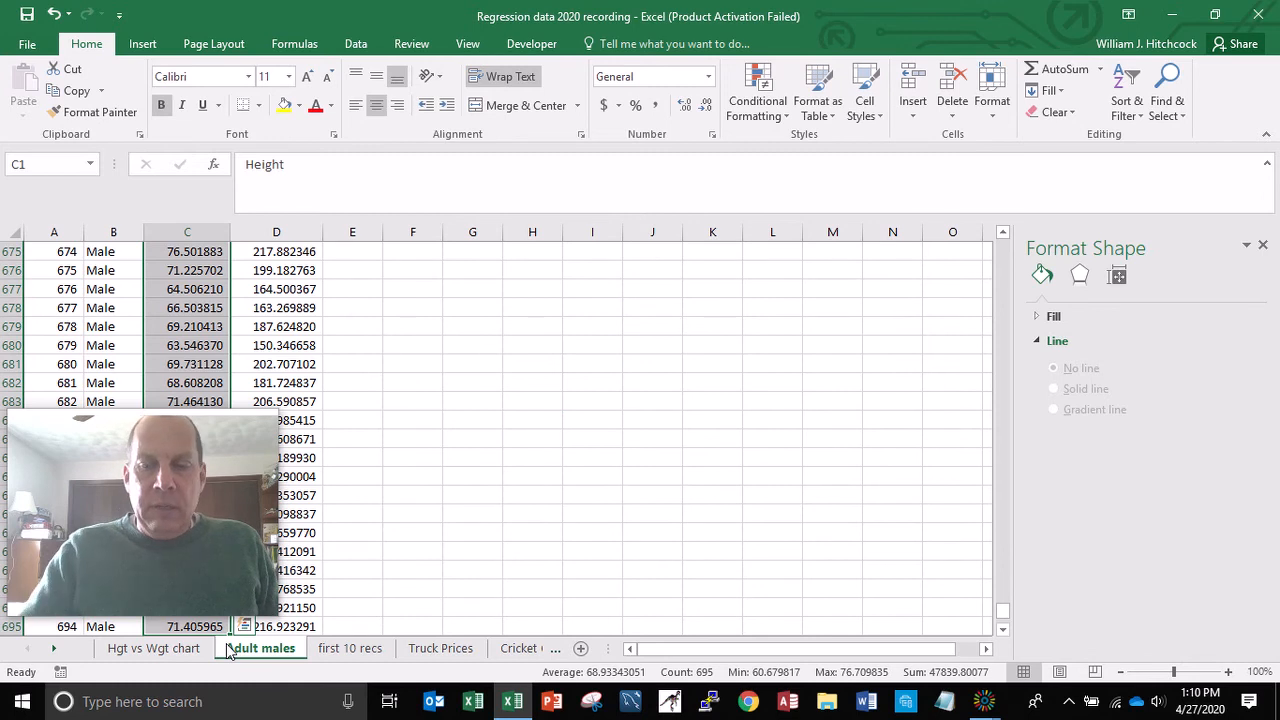
key(ctrl+Home)
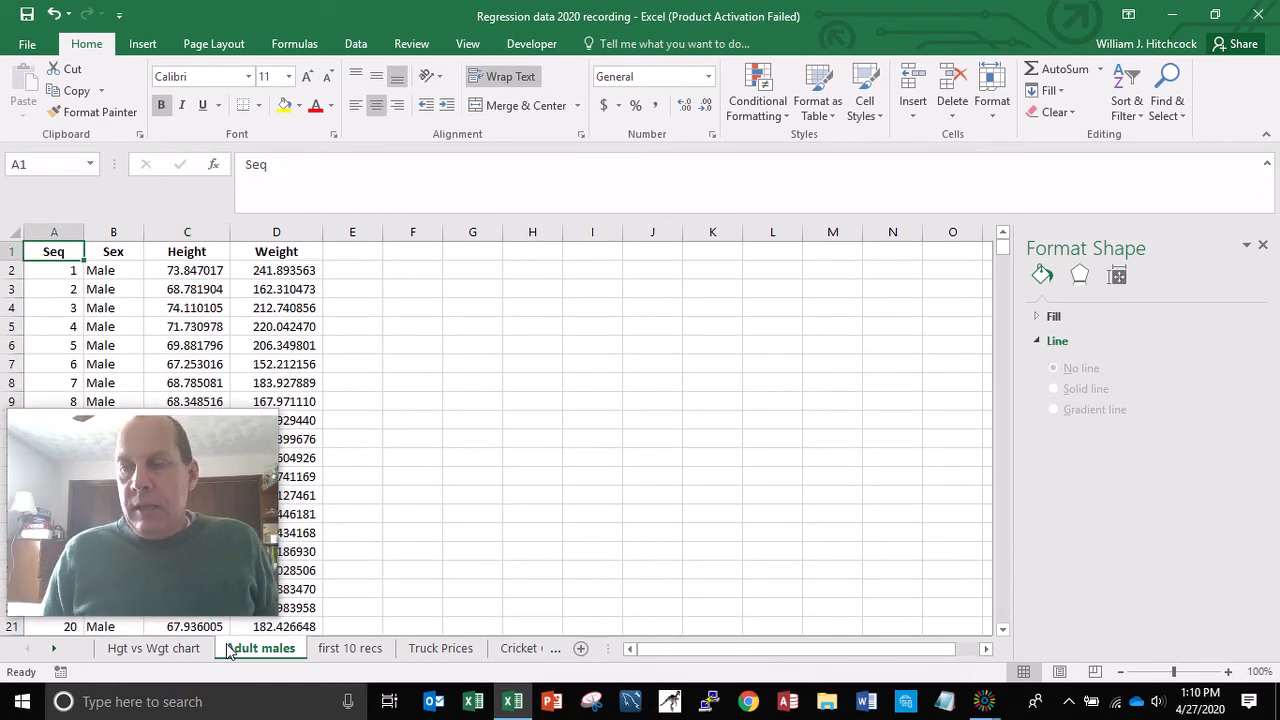
key(Down)
key(Down)
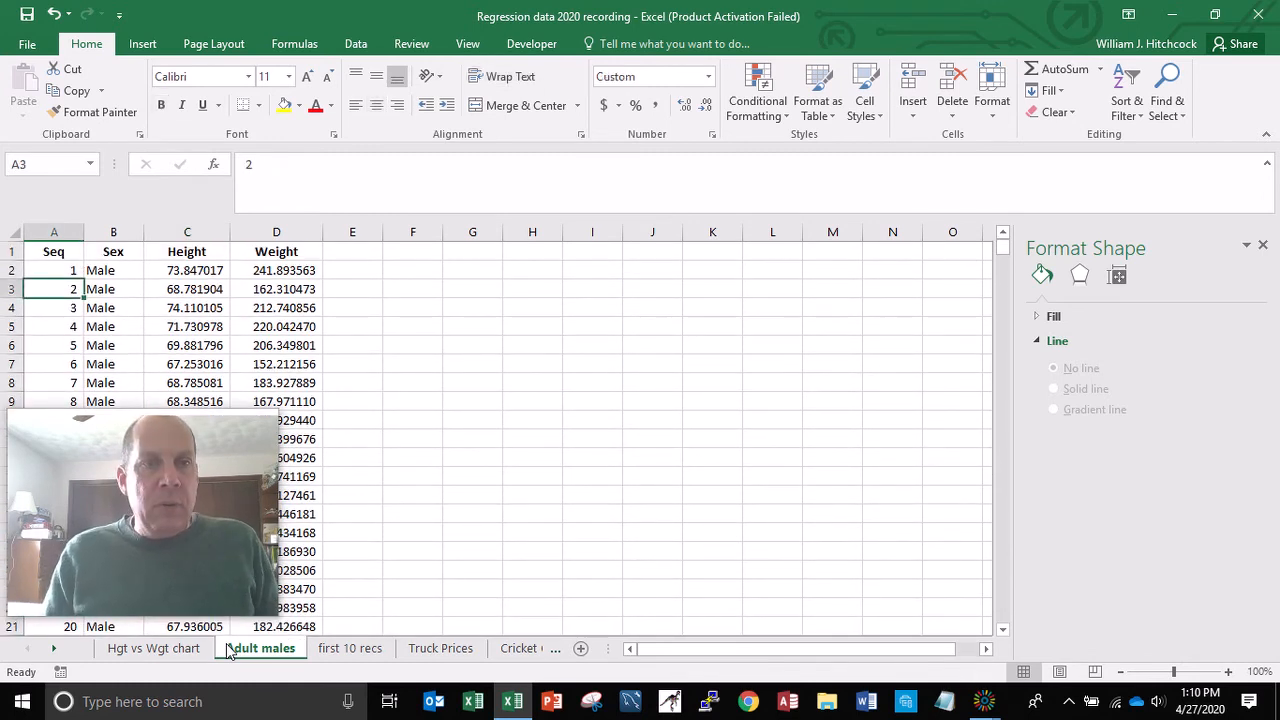
key(Up)
key(Right)
key(Right)
key(Right)
key(Right)
key(Right)
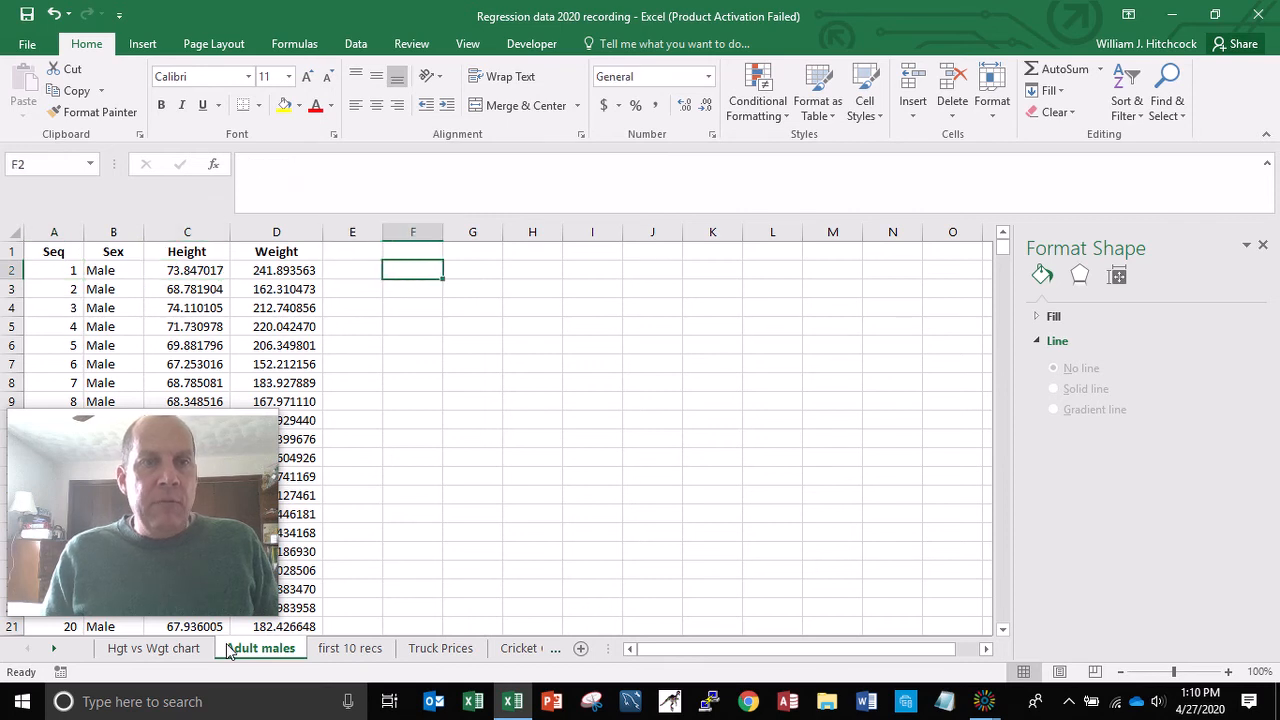
text(5)
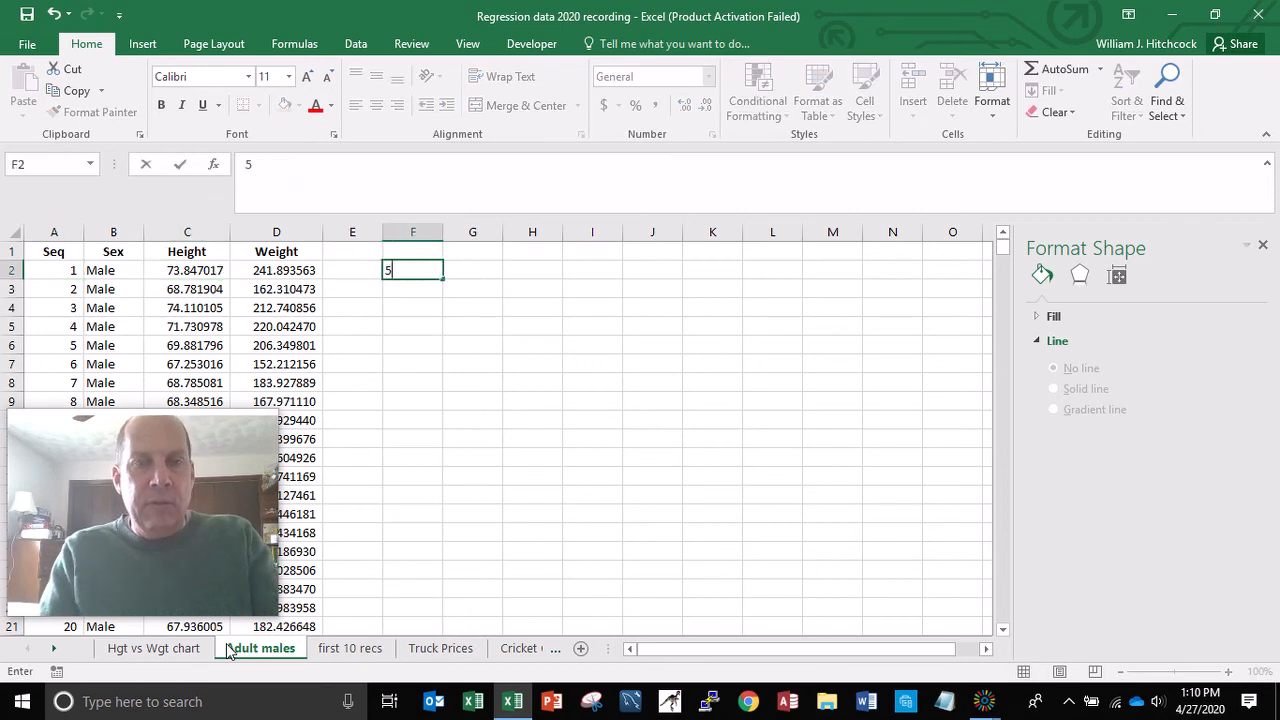
key(Right)
text(10)
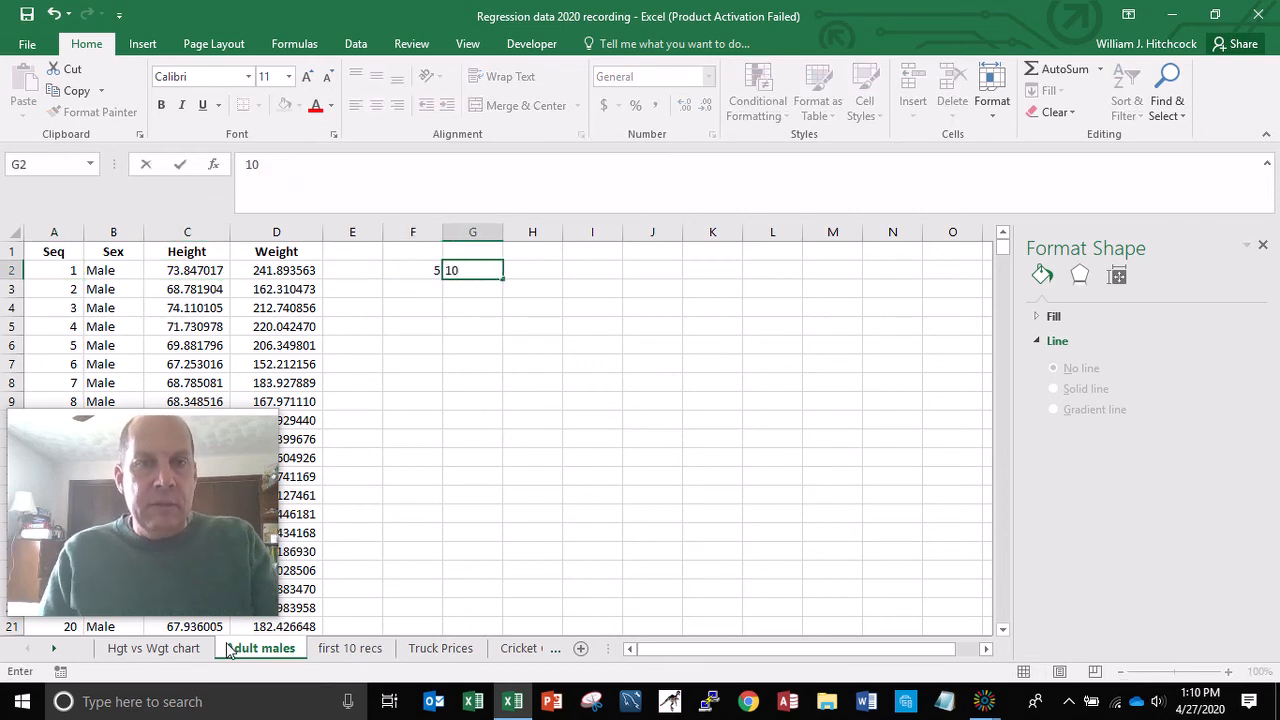
key(Return)
Step: In H2, calculate the total height in inches with the formula =F2*12+G2
key(Up)
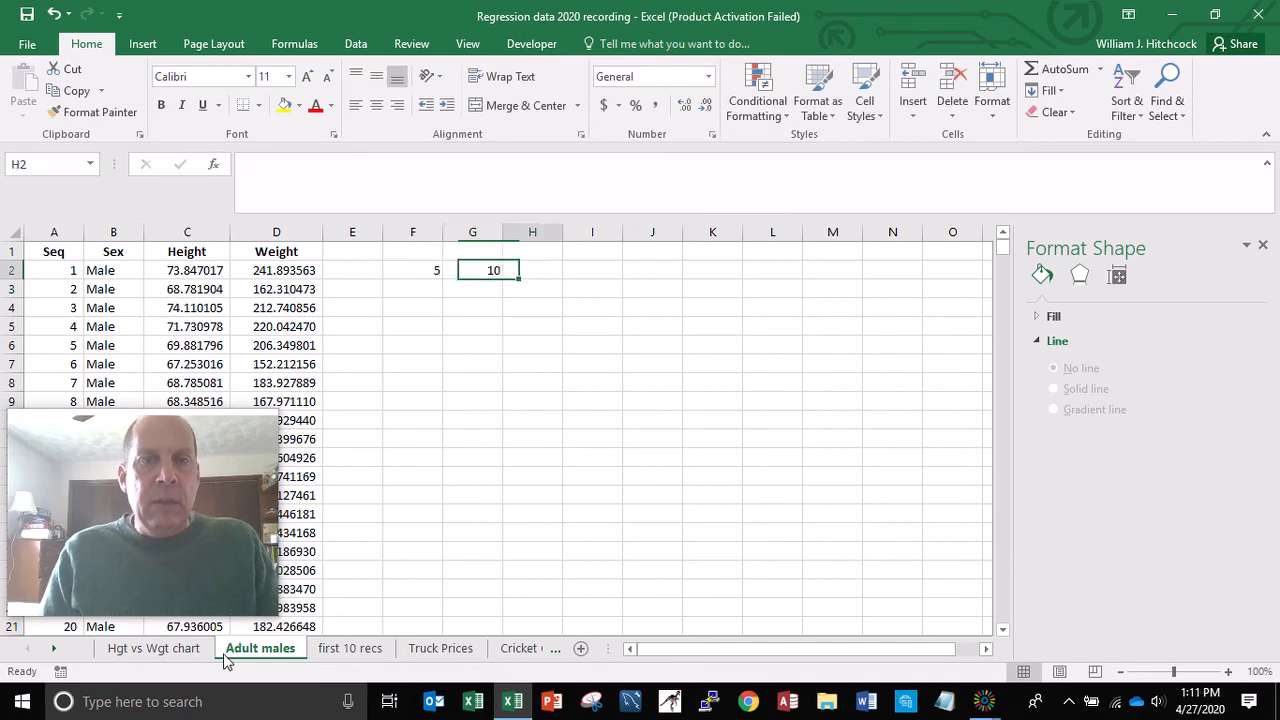
key(Right)
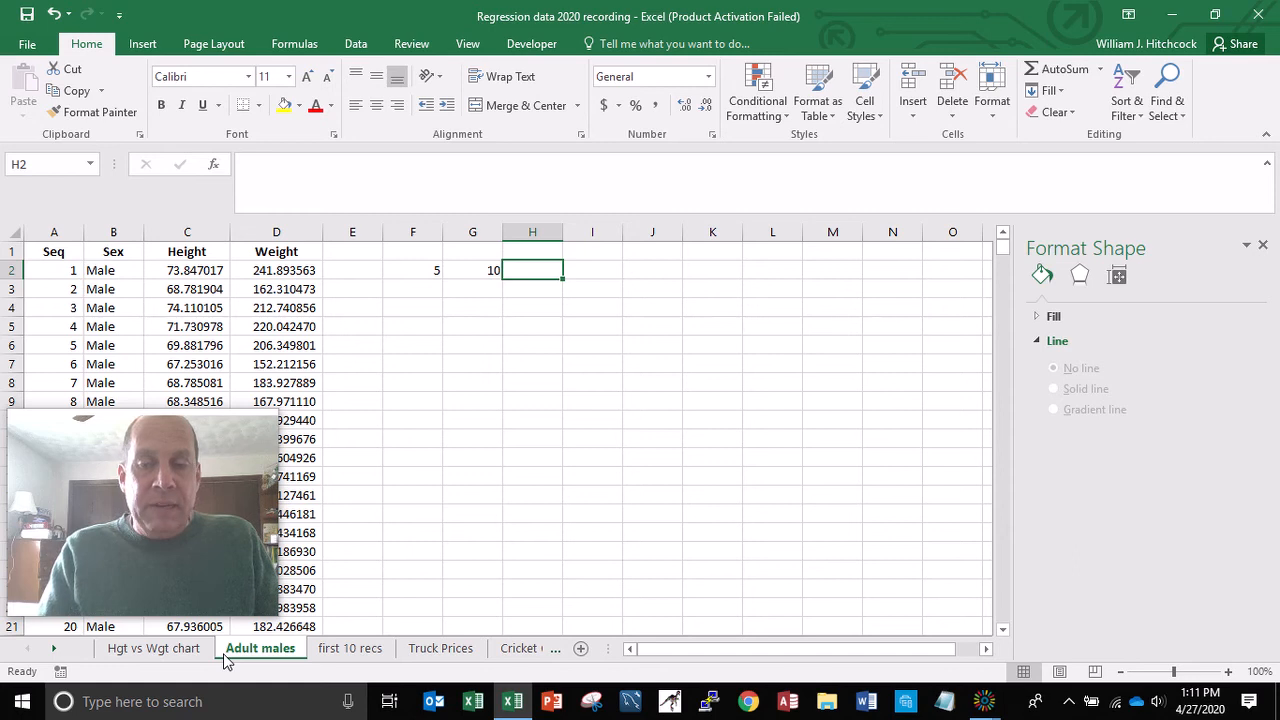
text(=)
key(Left)
key(Left)
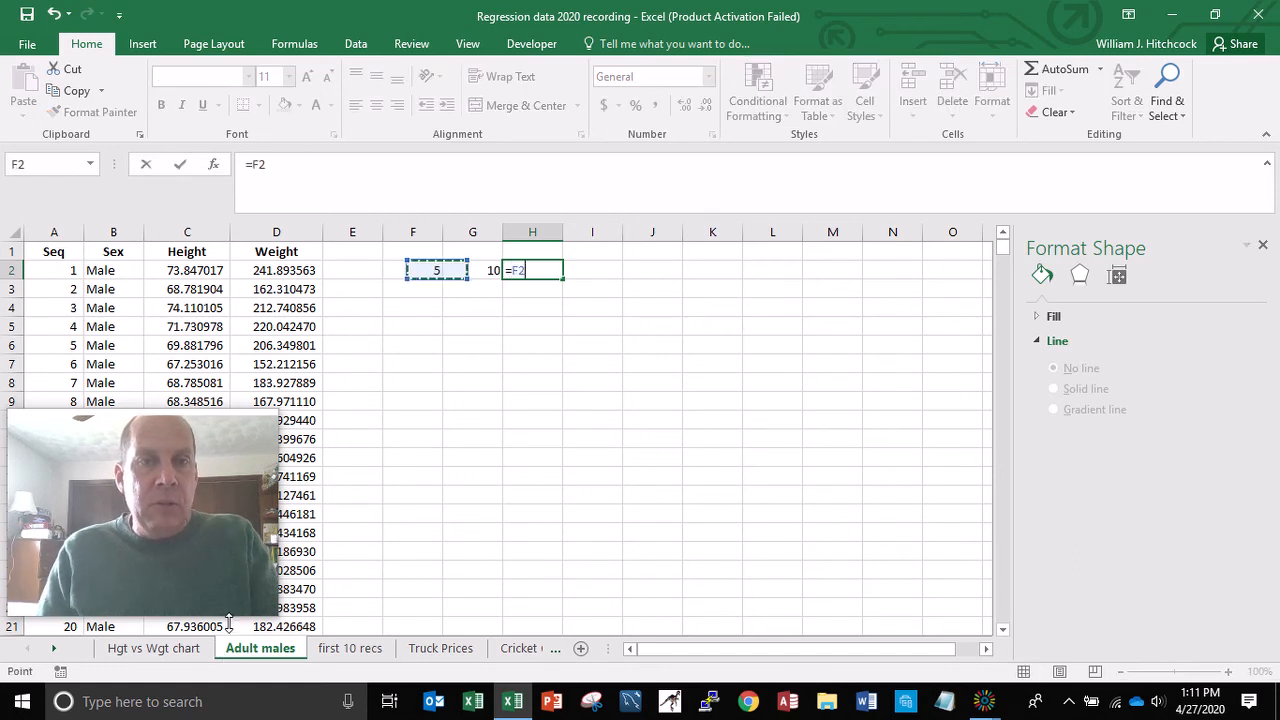
text(*12+)
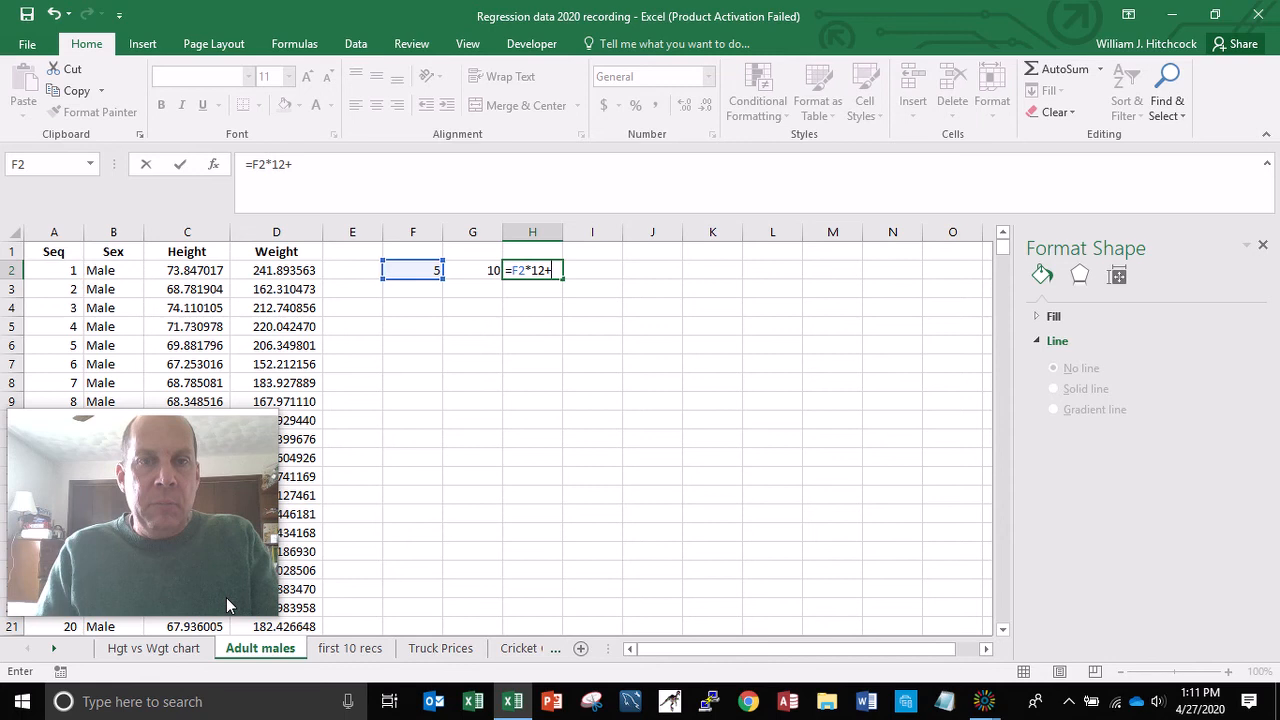
key(Left)
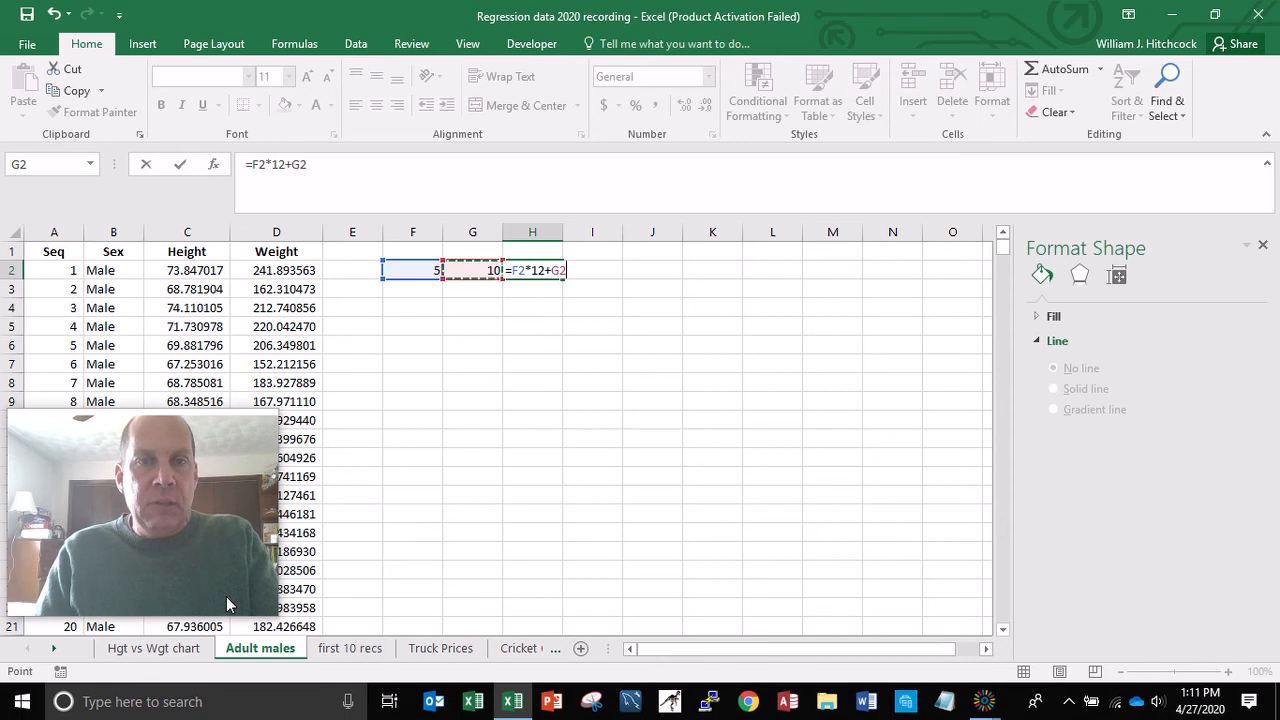
key(Return)
Step: Label the cells F1 to I1 with the headings ft, in, tot inc and pred wgt
key(Up)
key(Up)
key(Left)
key(Left)
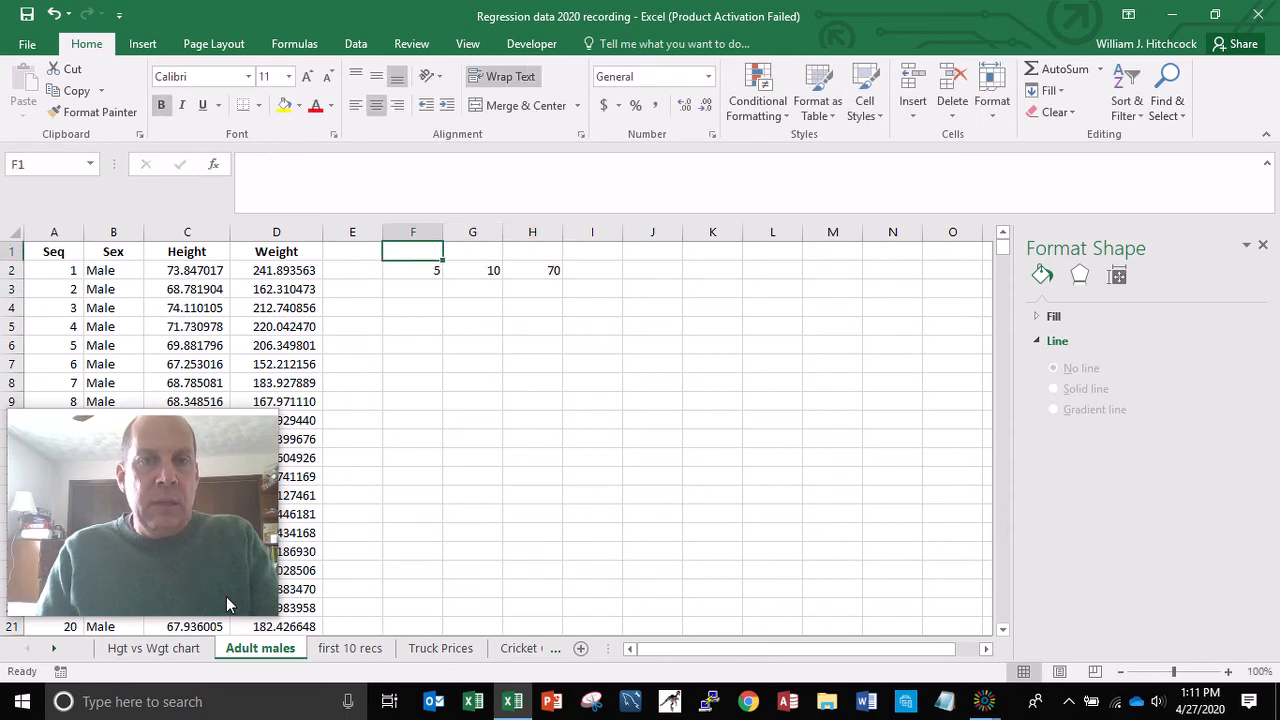
text(ft)
key(Right)
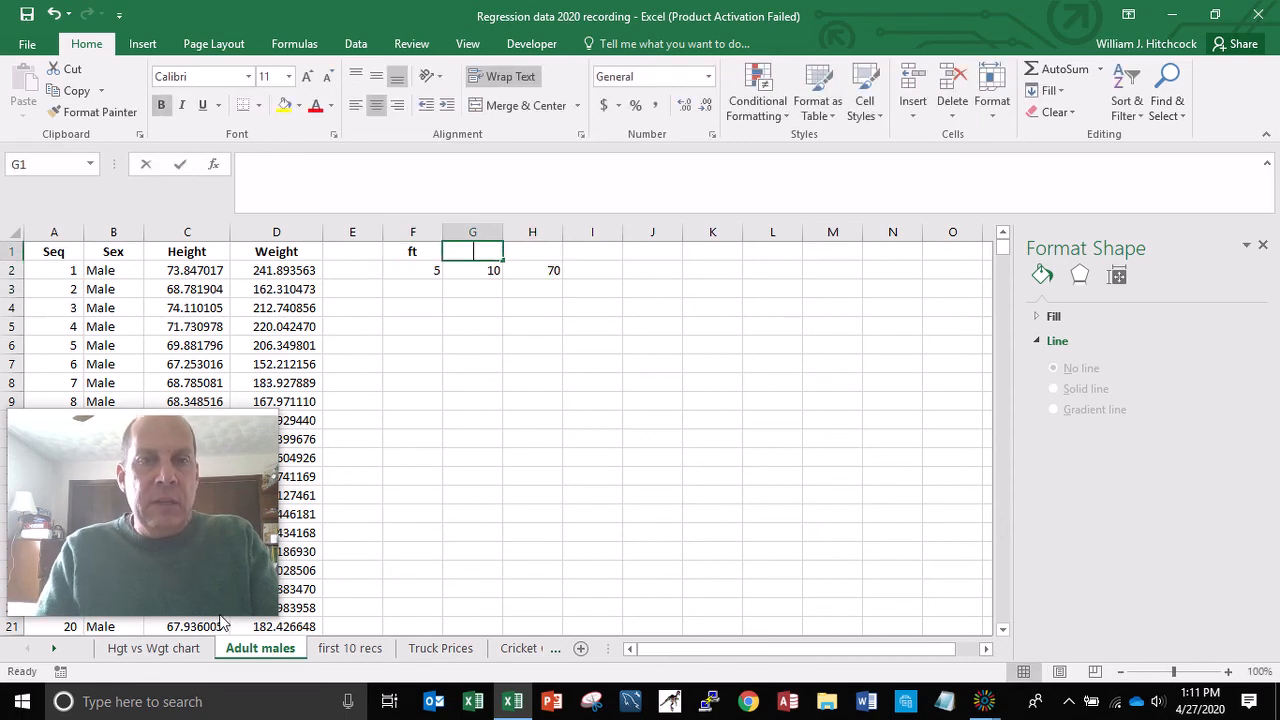
text(in)
key(Right)
text(tot inc)
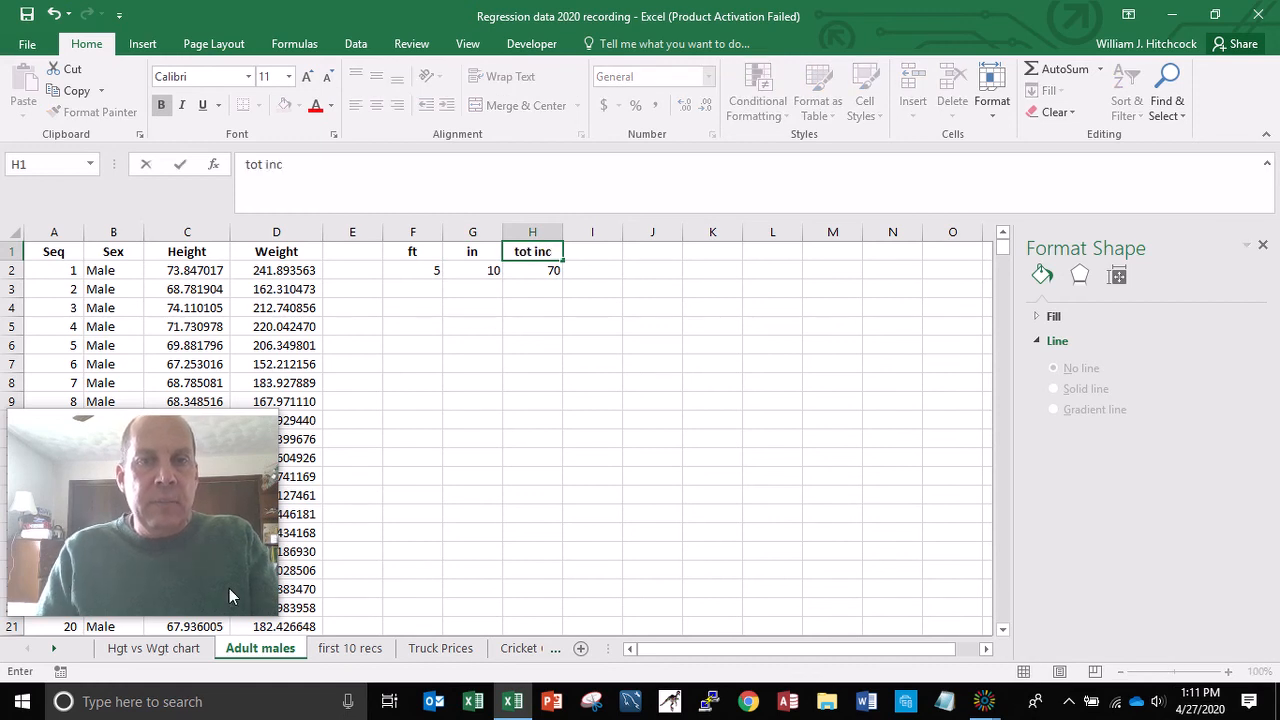
key(Right)
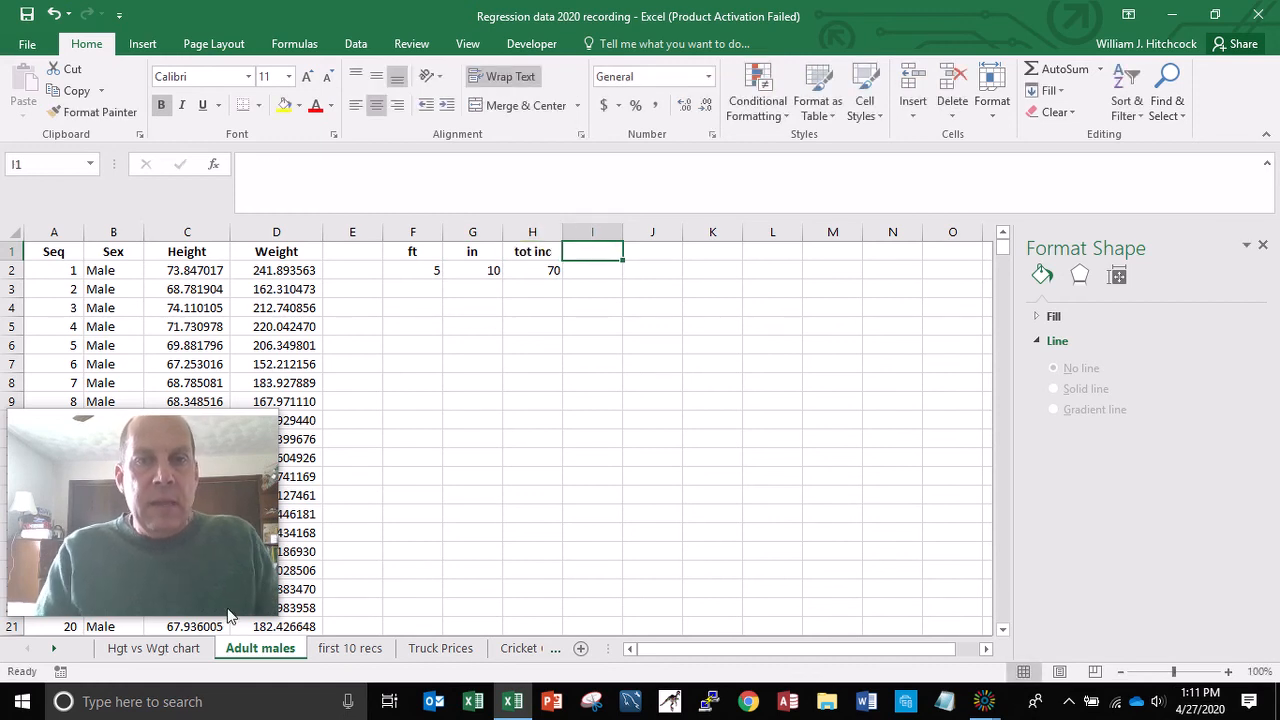
text(pred wgt)
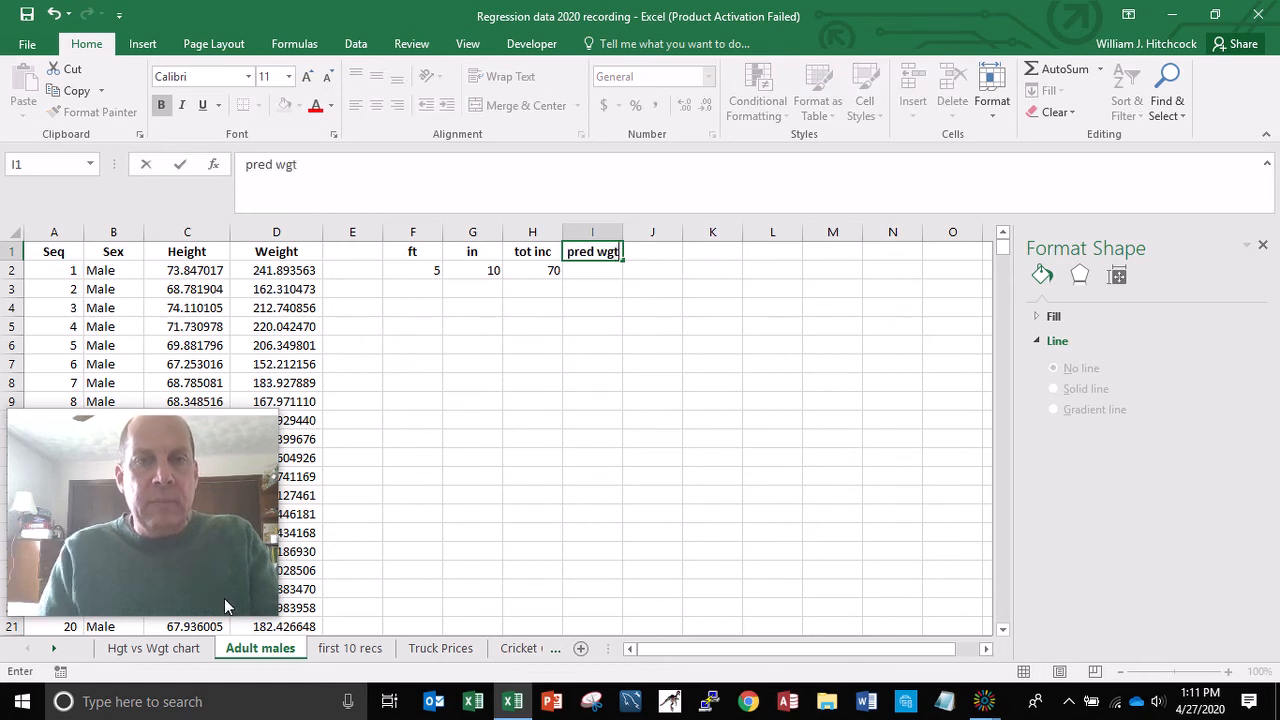
key(Return)
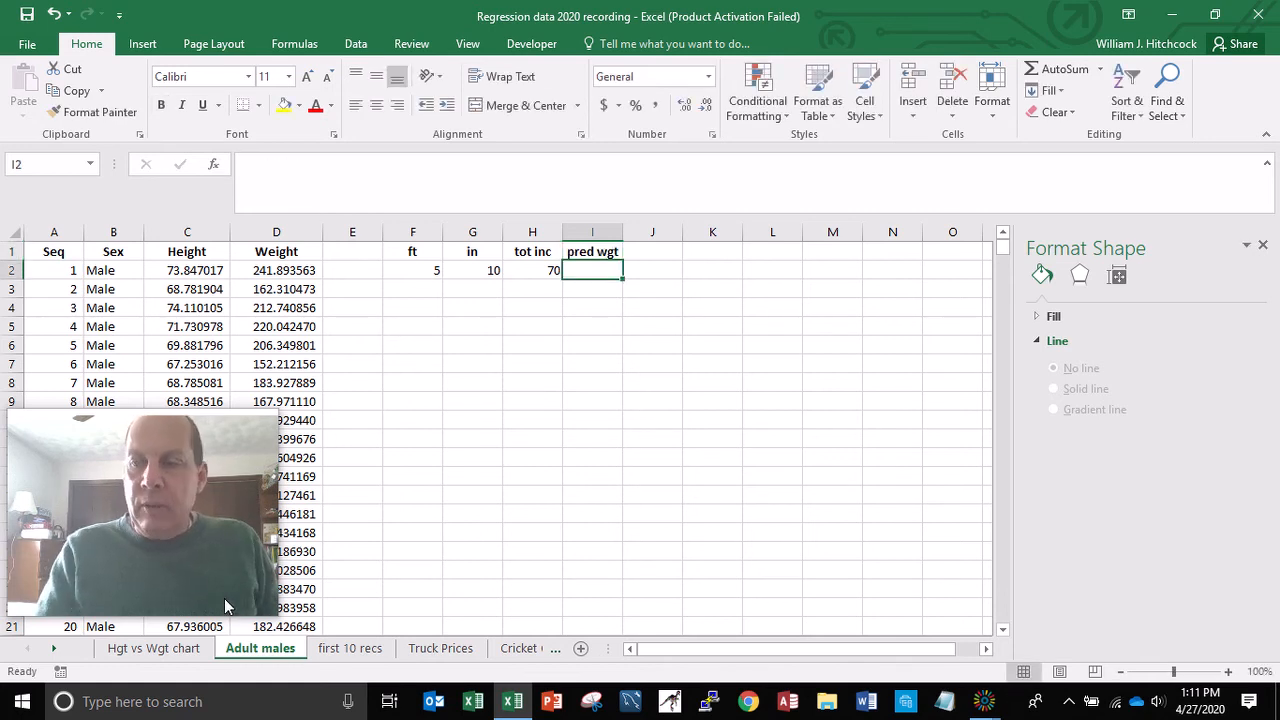
Step: In I2, calculate the predicted weight with the trendline formula =5.9298*H2+-221.75
text(=5.)
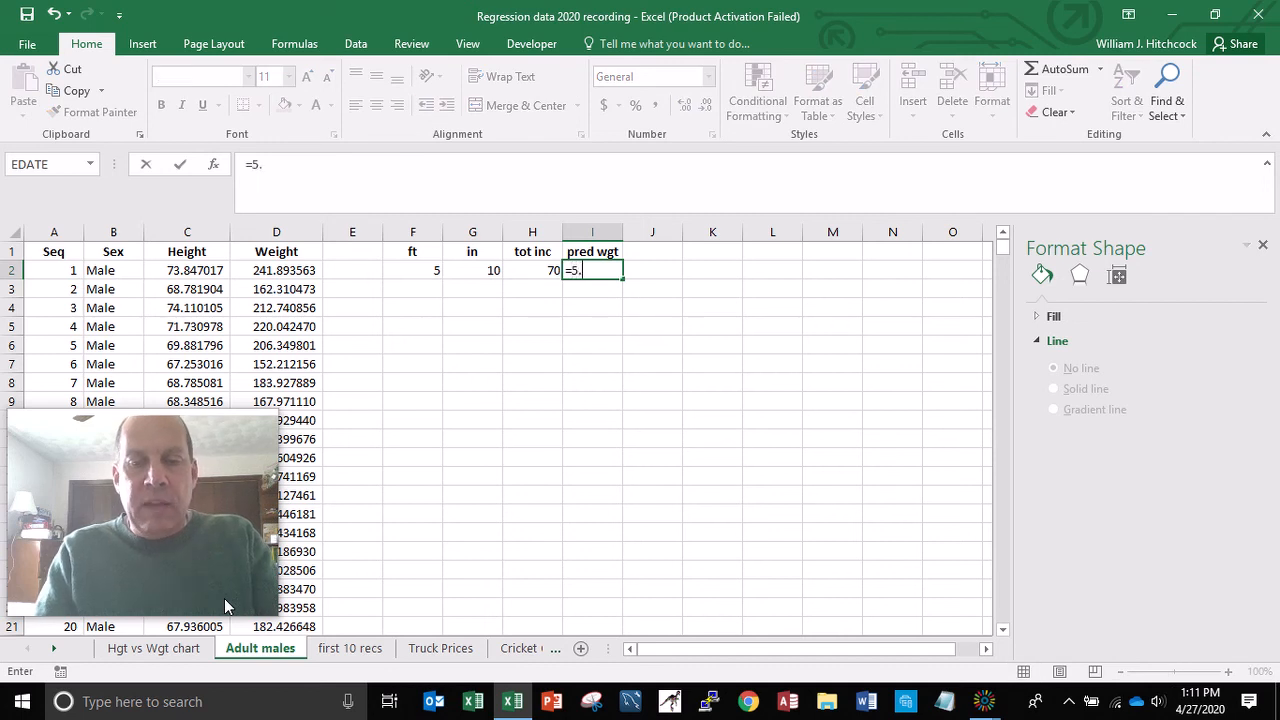
text(9298*)
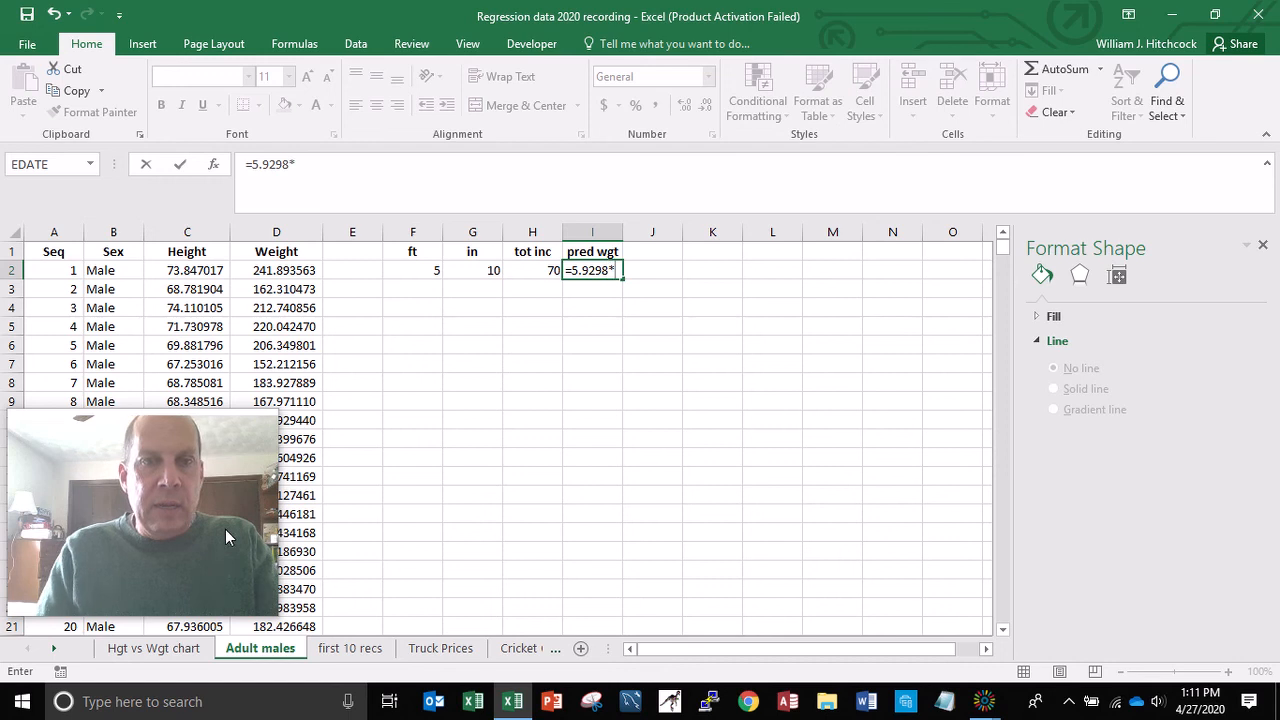
key(Left)
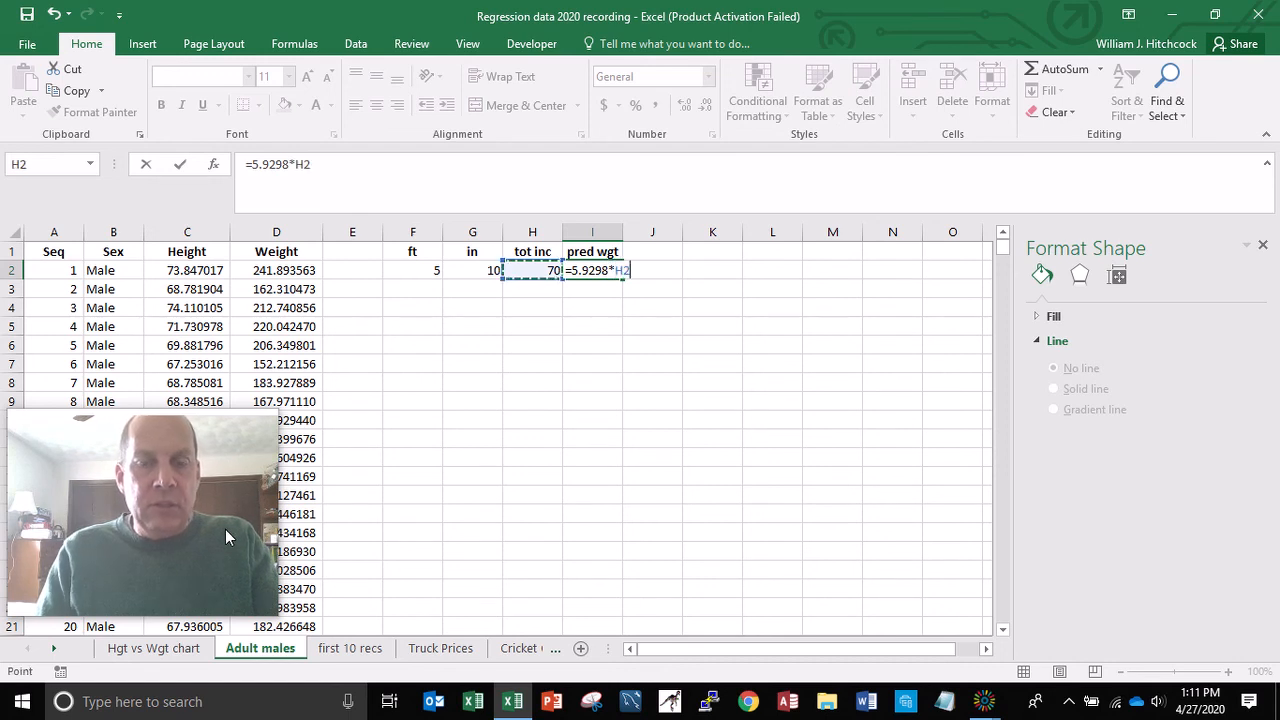
text(+)
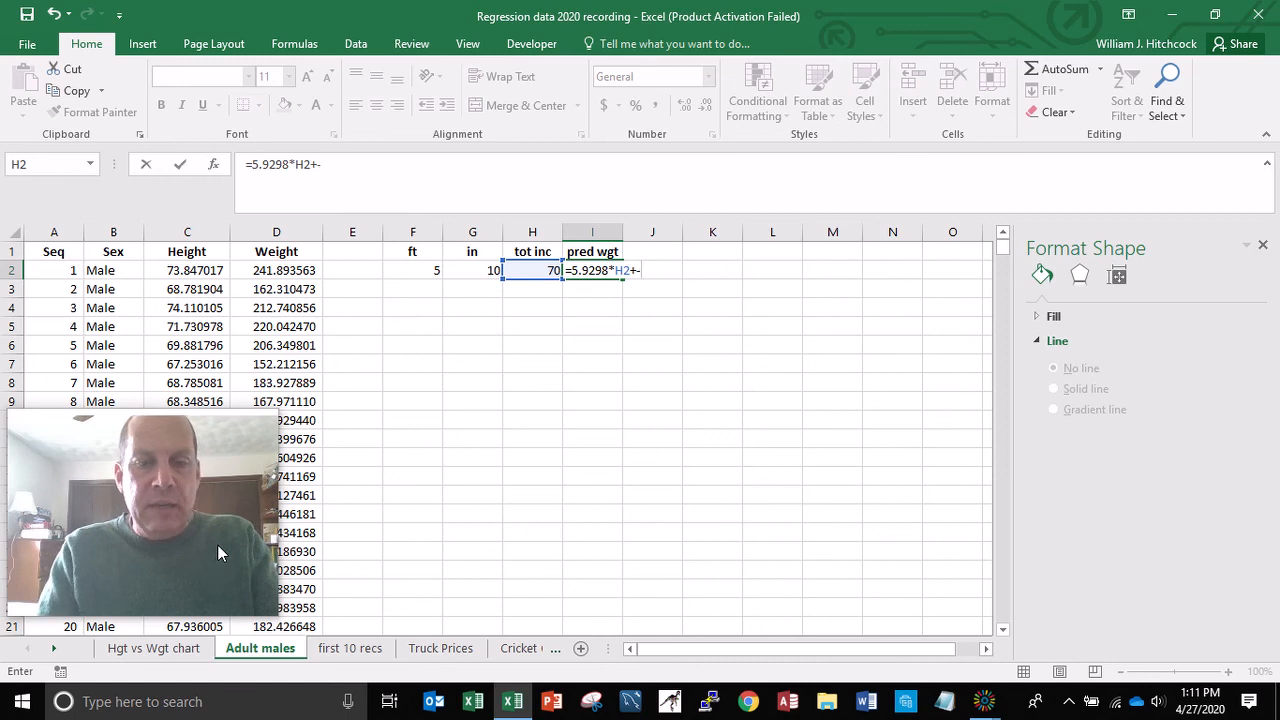
text(-221.75)
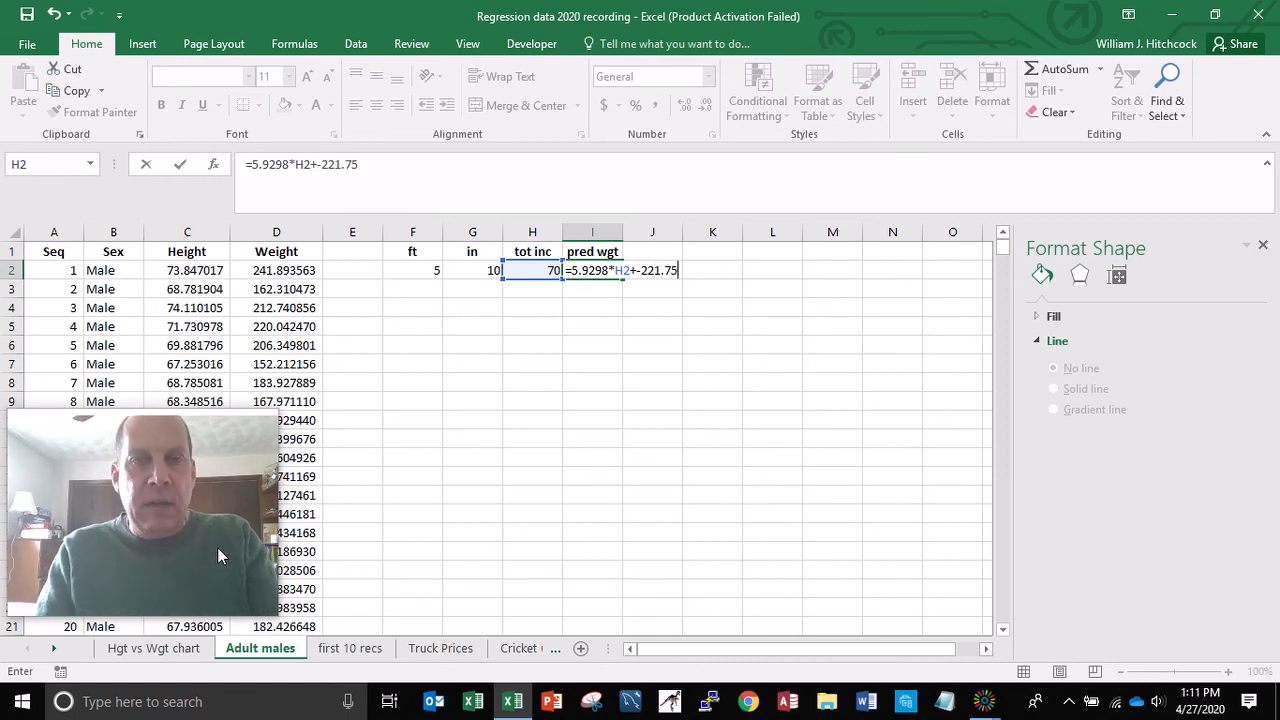
key(Return)
Step: Format the predicted weight in I2 in comma style with one decimal place
key(Up)
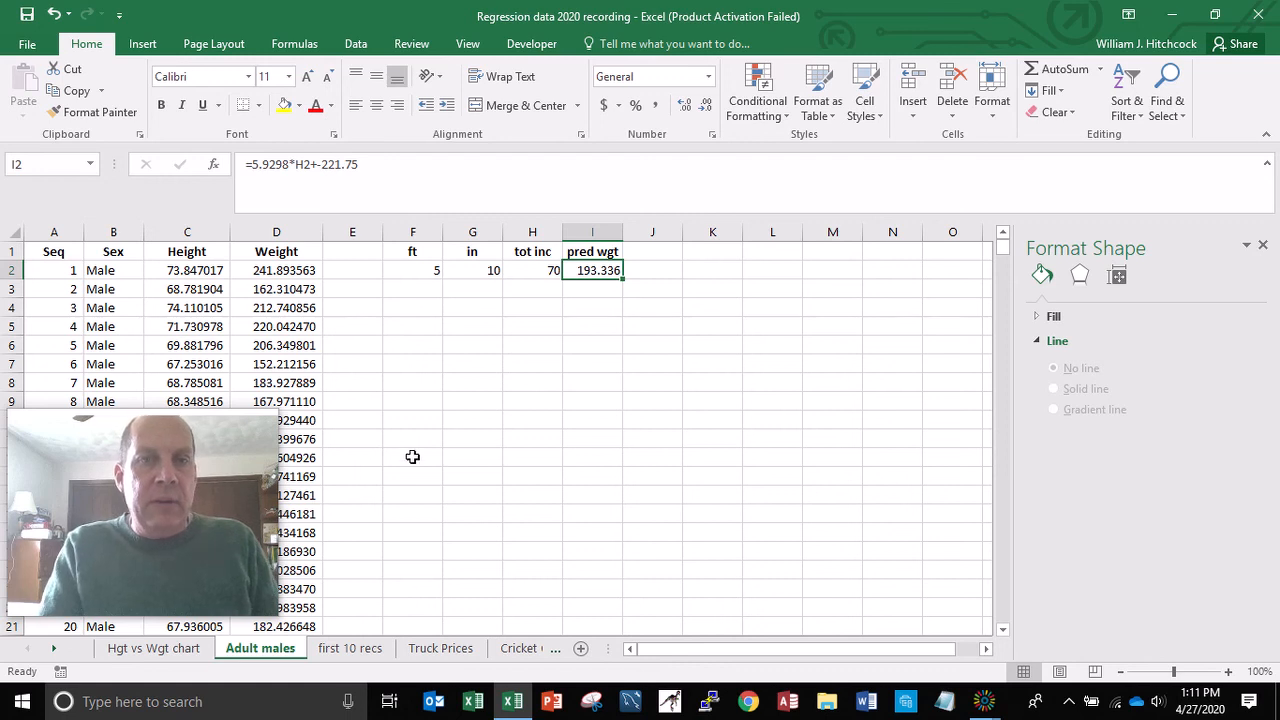
click(656, 106)
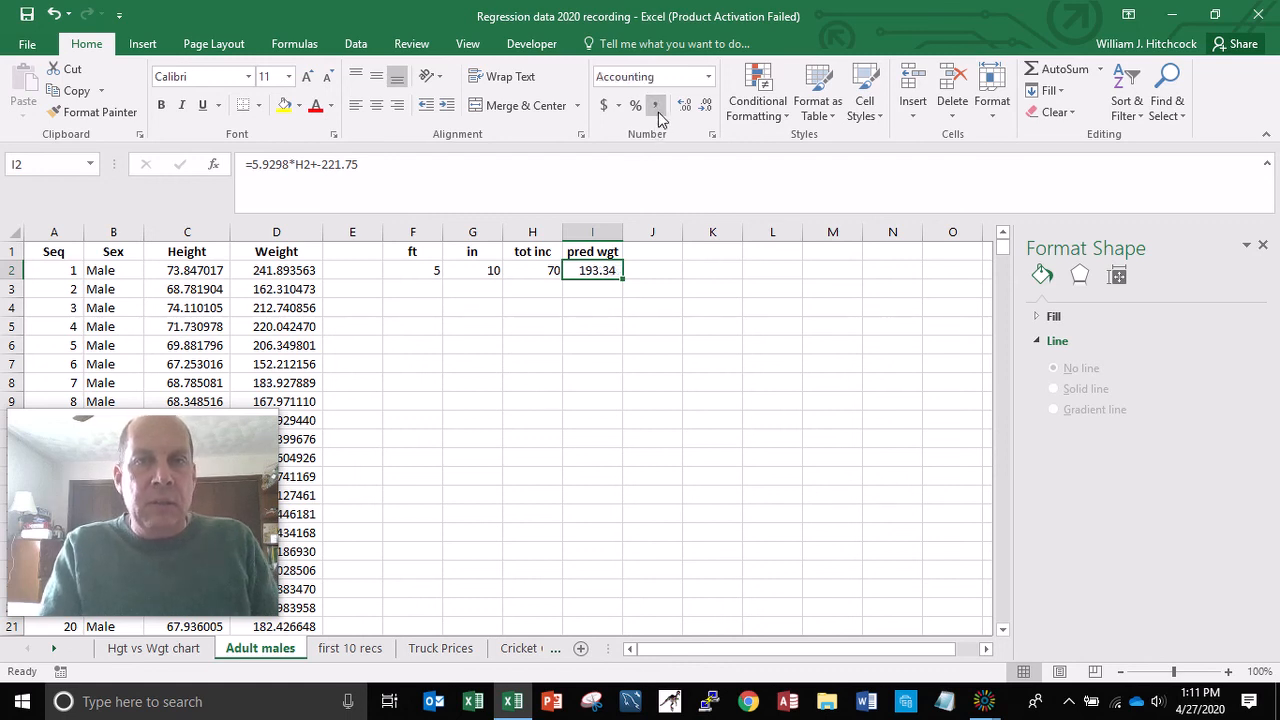
click(705, 106)
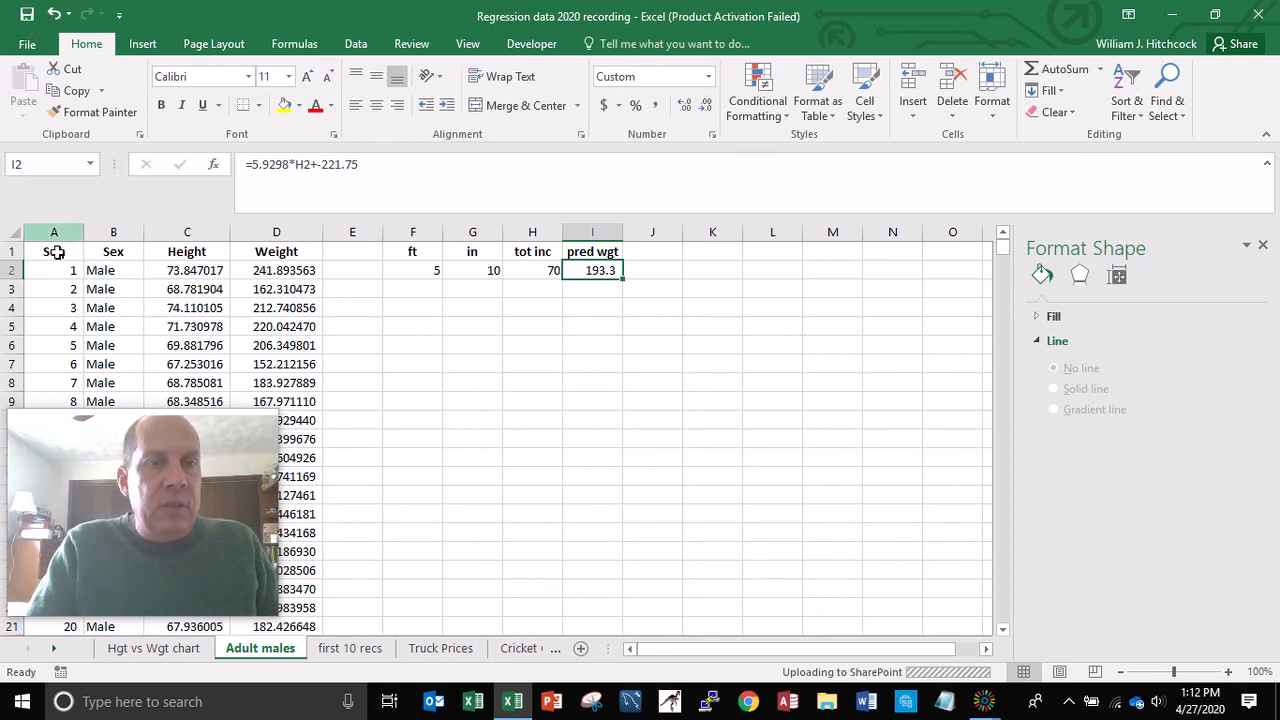
drag(29, 431, 1026, 474)
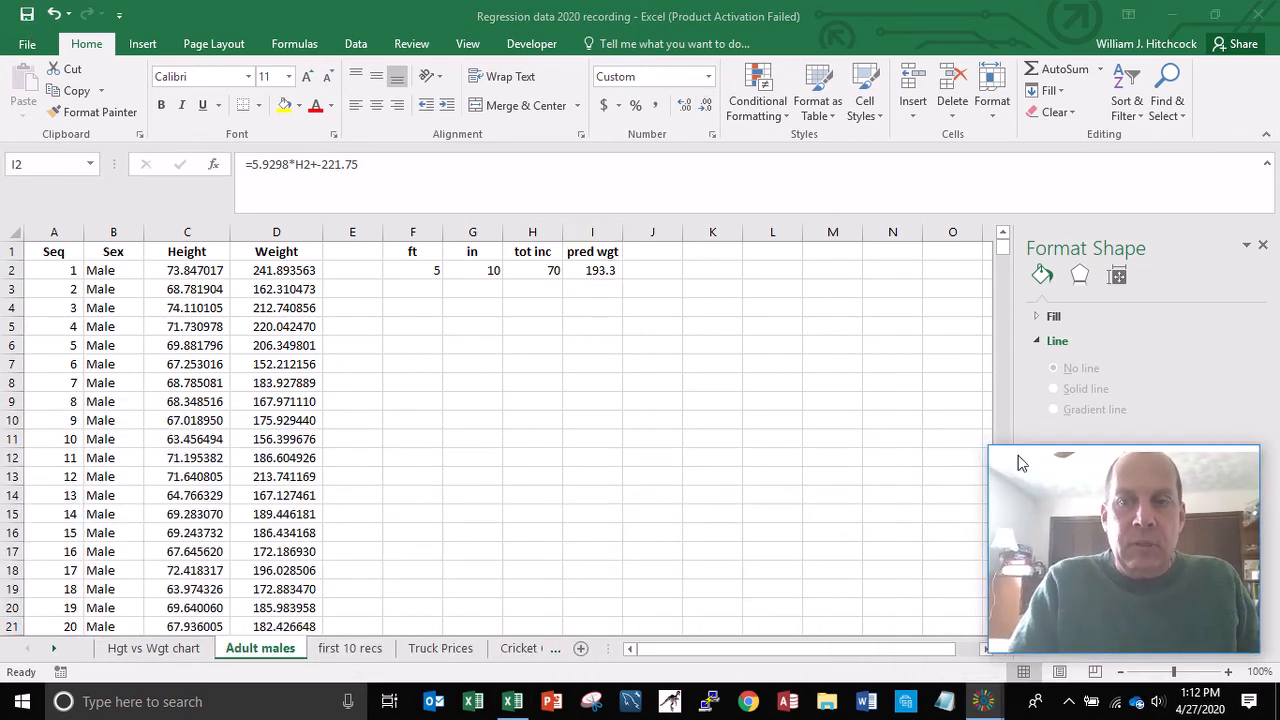
click(1270, 248)
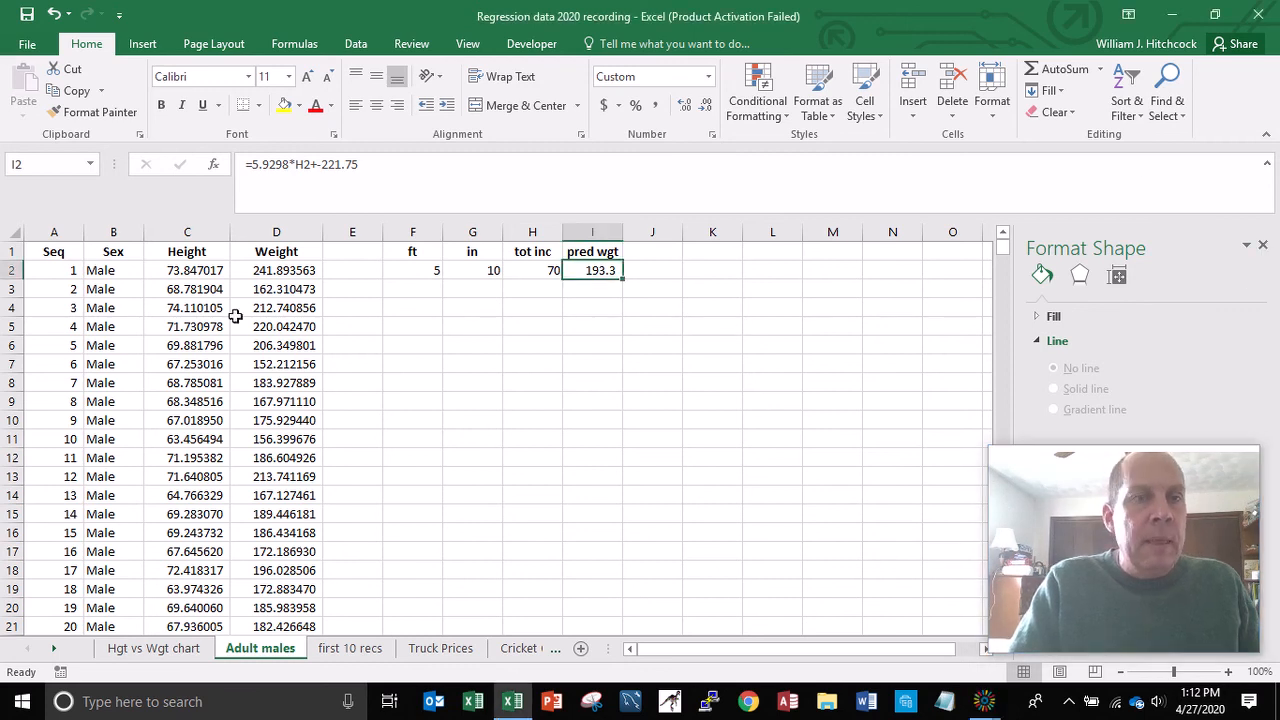
Step: Enter the heading "round hgt" in E1, beside the Weight column
click(345, 252)
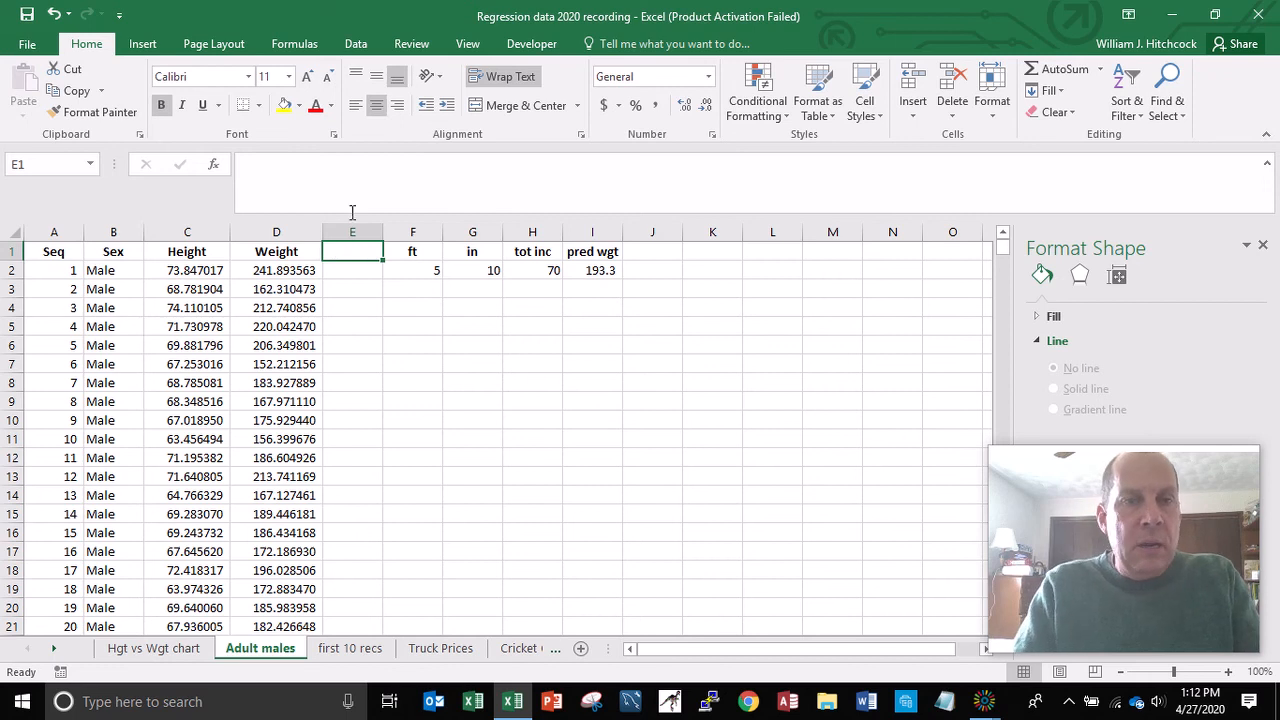
text(round)
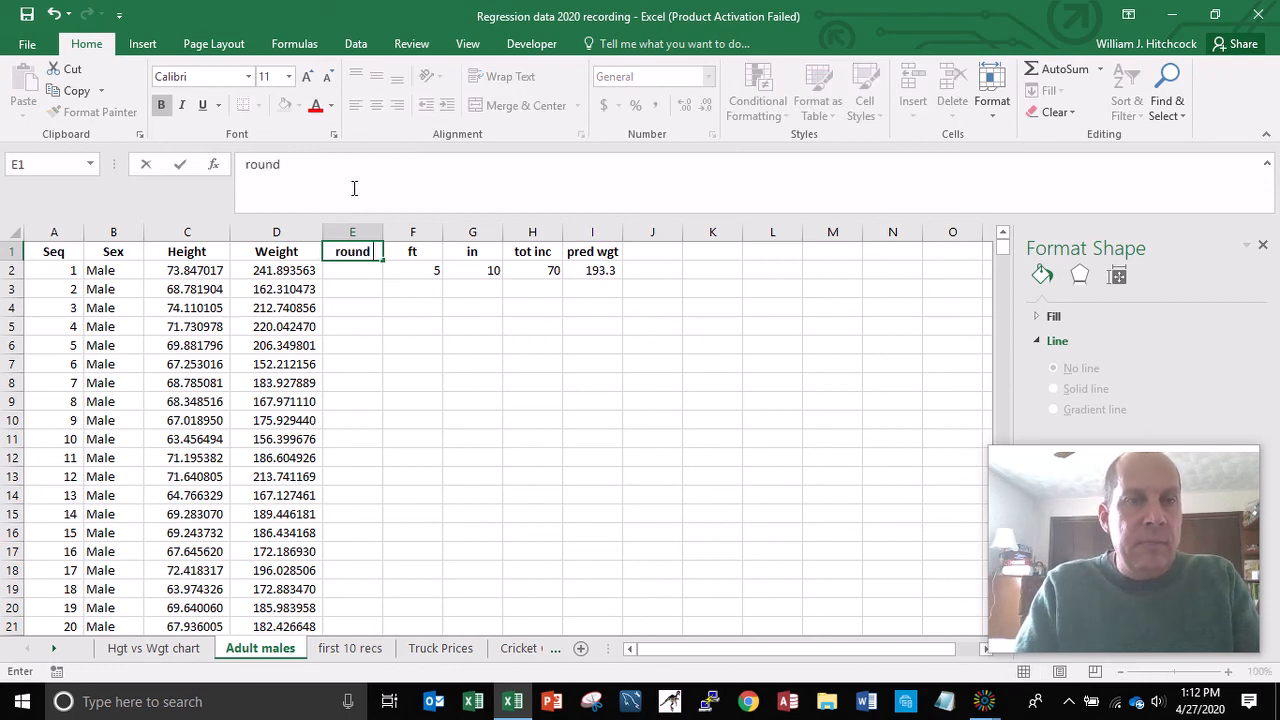
text( hgt)
key(Return)
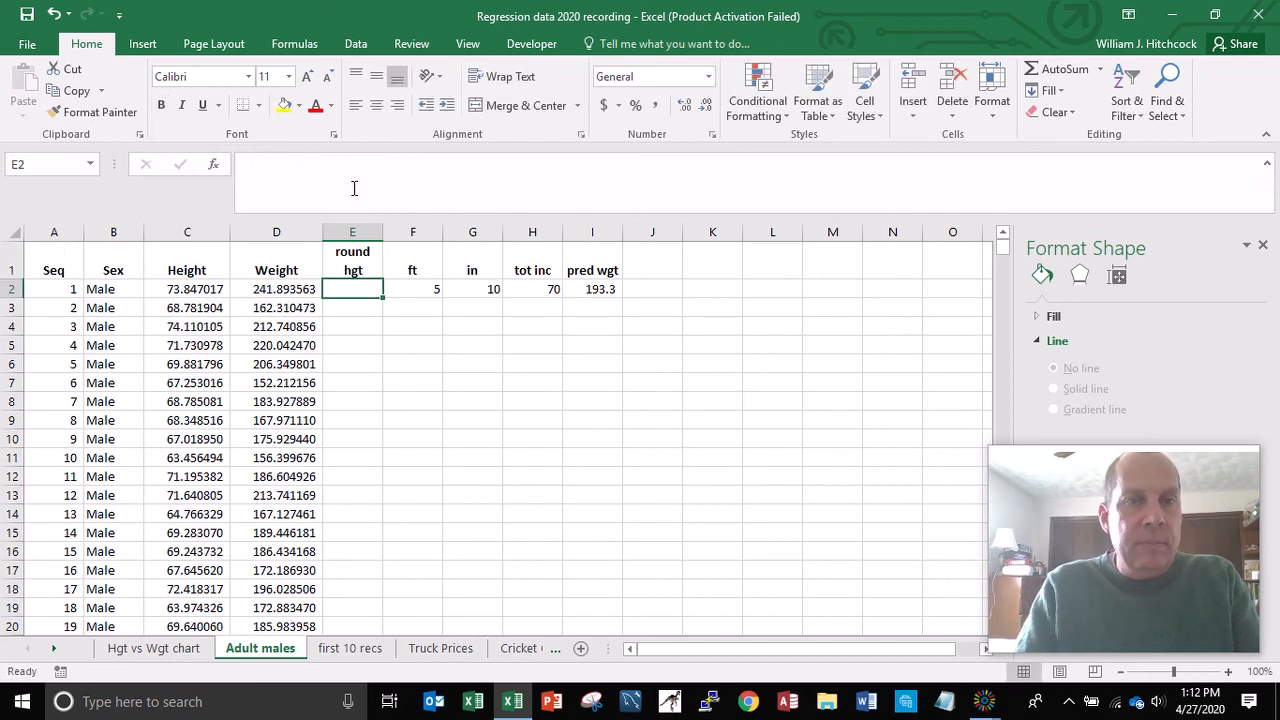
text(=)
key(Left)
key(Left)
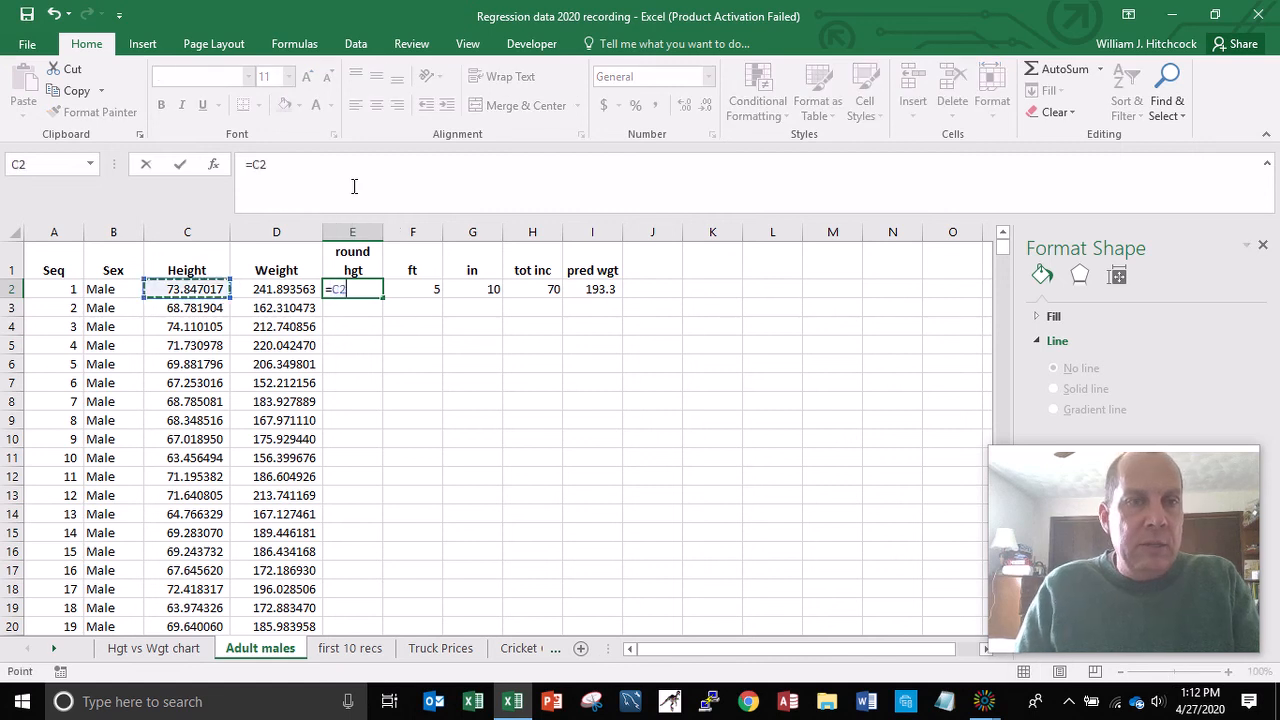
key(Escape)
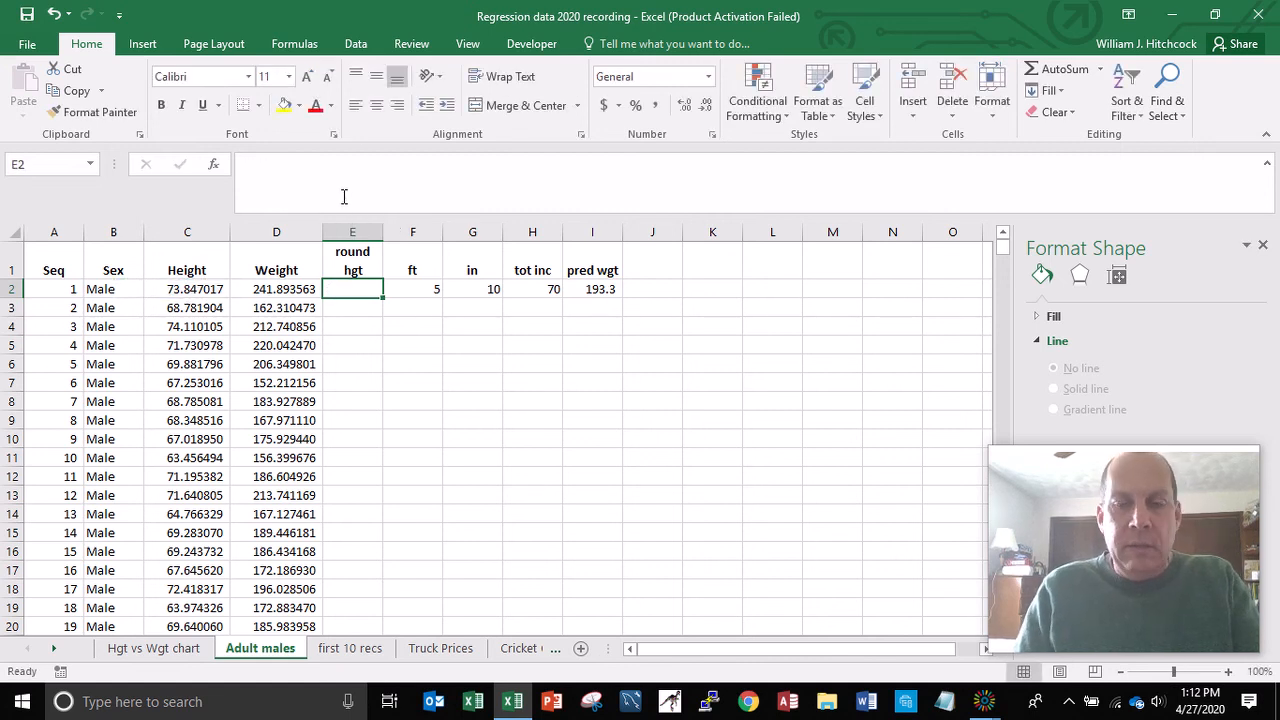
Step: In E2, round the first person's height to a whole number with =ROUND(C2,0)
text(=round)
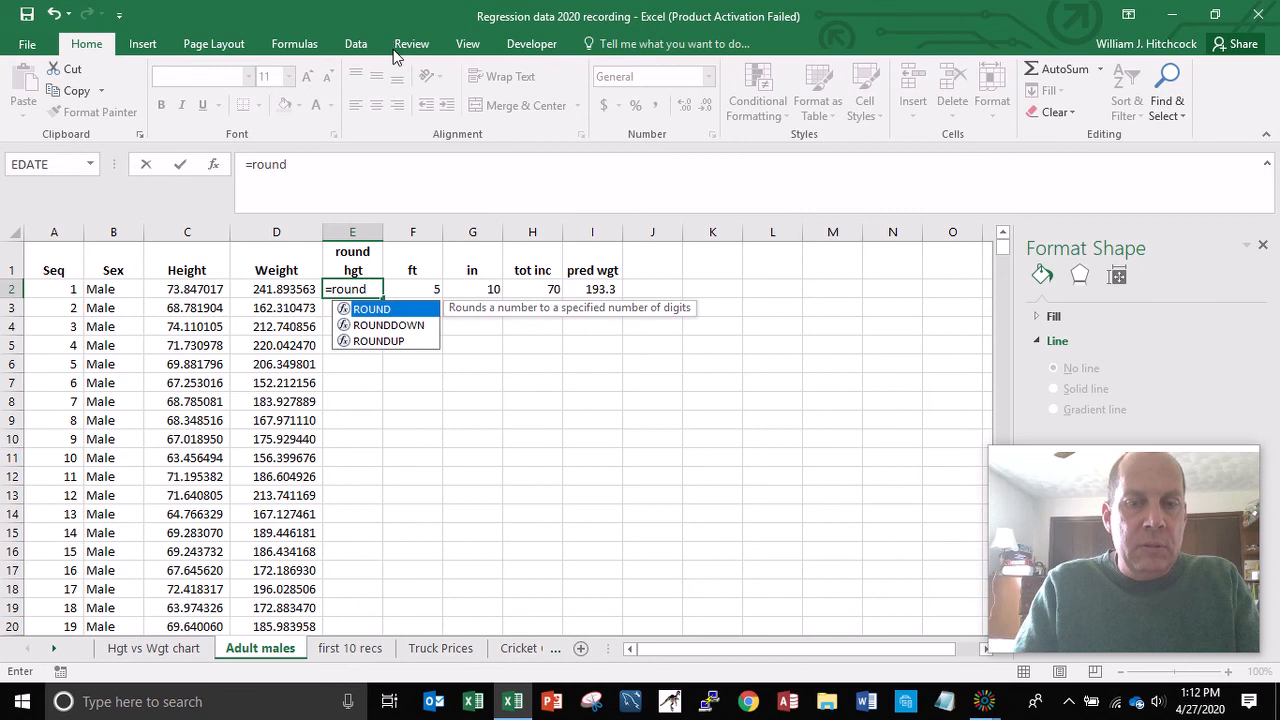
text(()
key(Left)
key(Left)
key(Left)
key(Right)
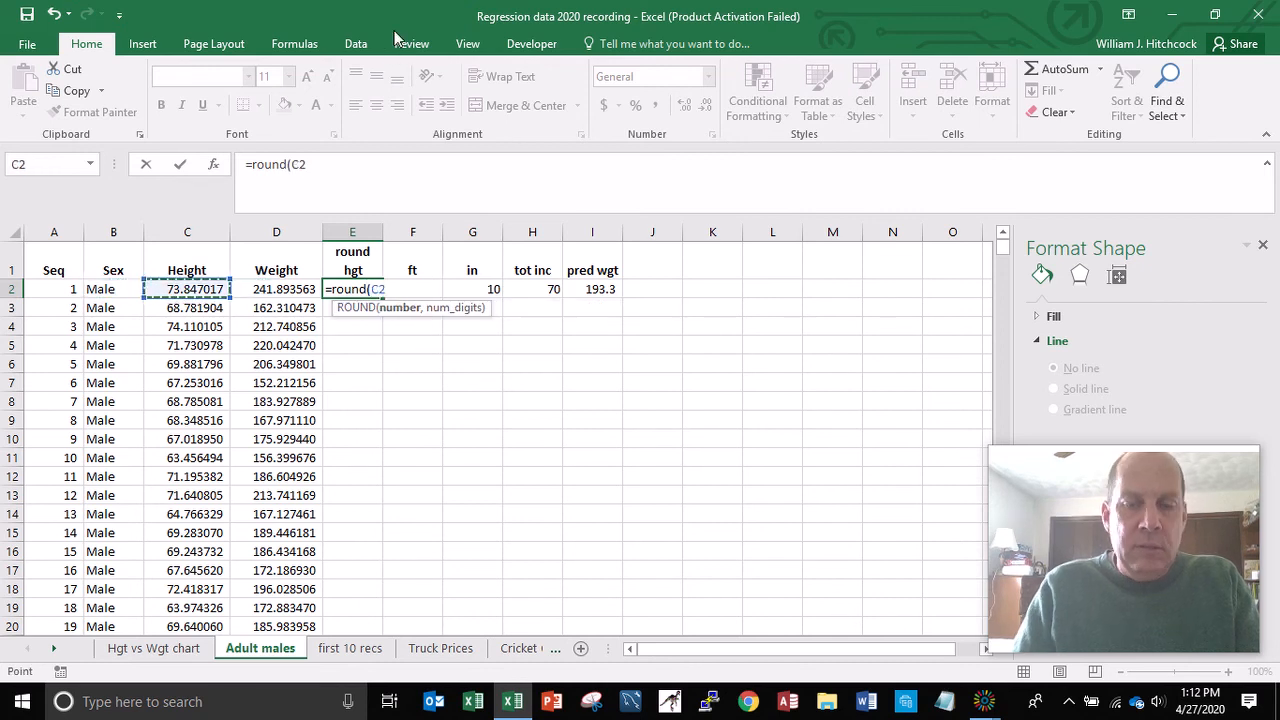
text(,0))
key(Return)
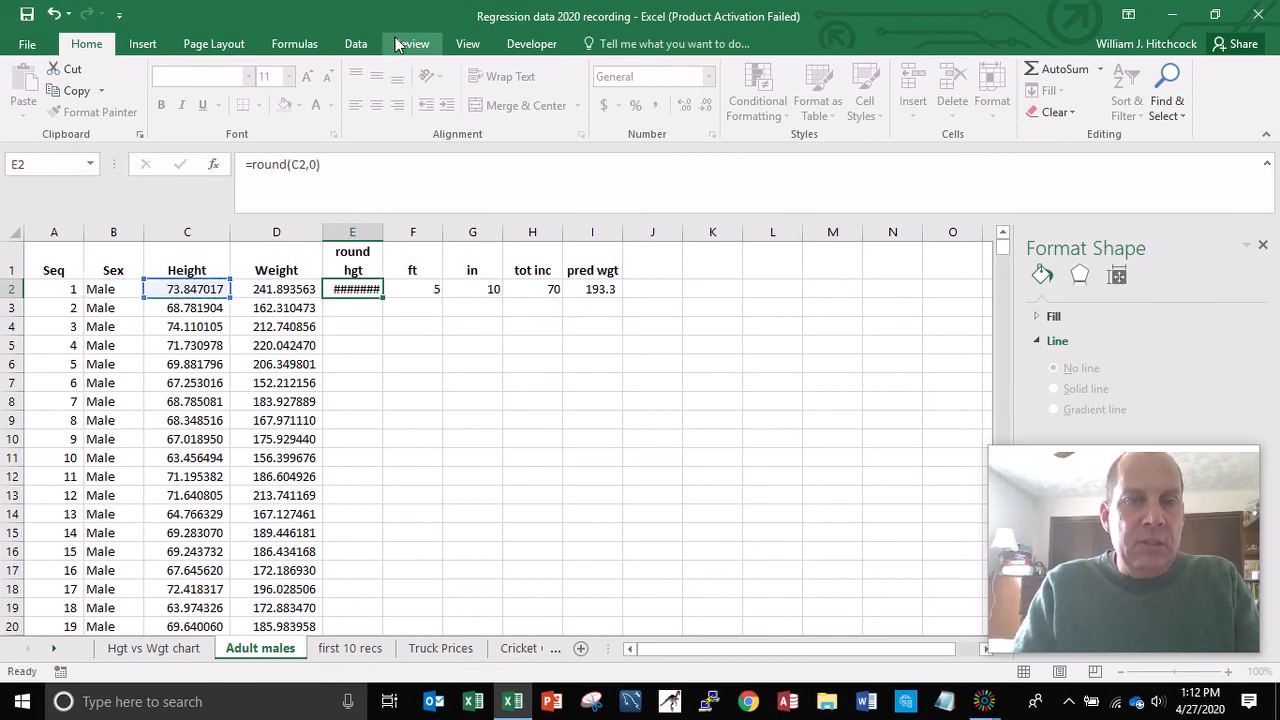
Step: Format the rounded height in E2 in comma style with no decimals and fill the formula down the whole column
key(Up)
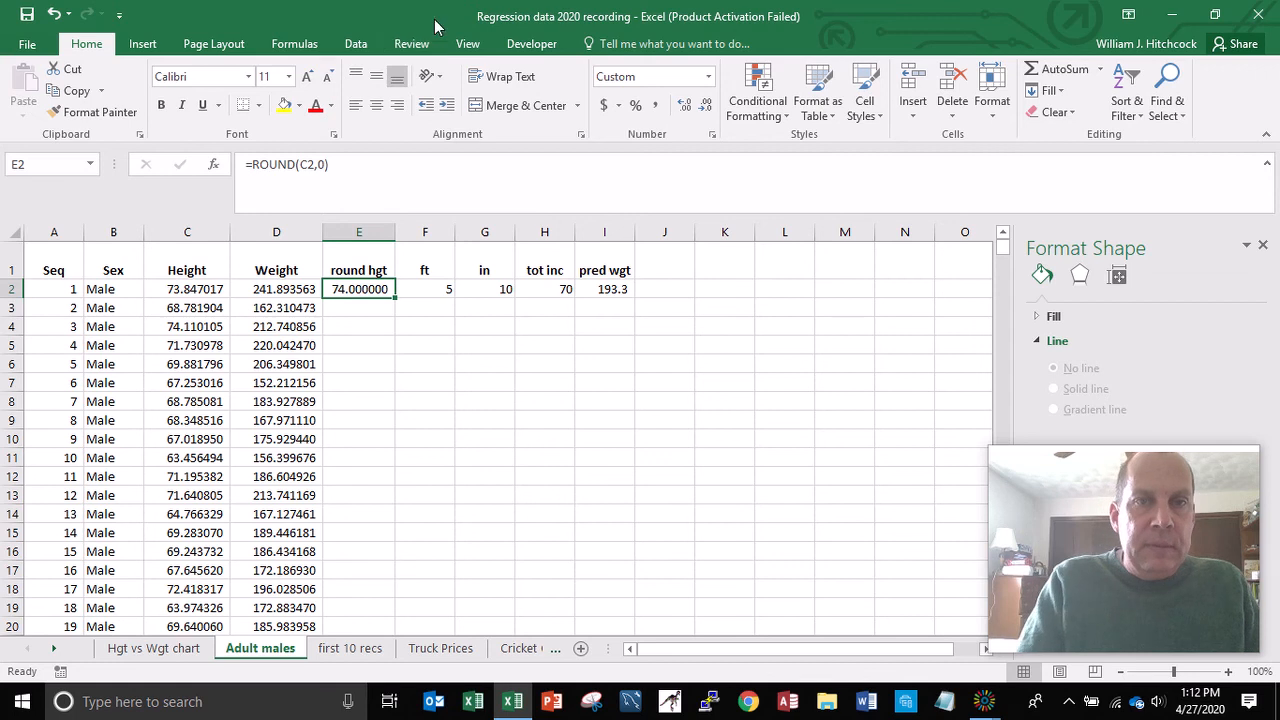
click(655, 105)
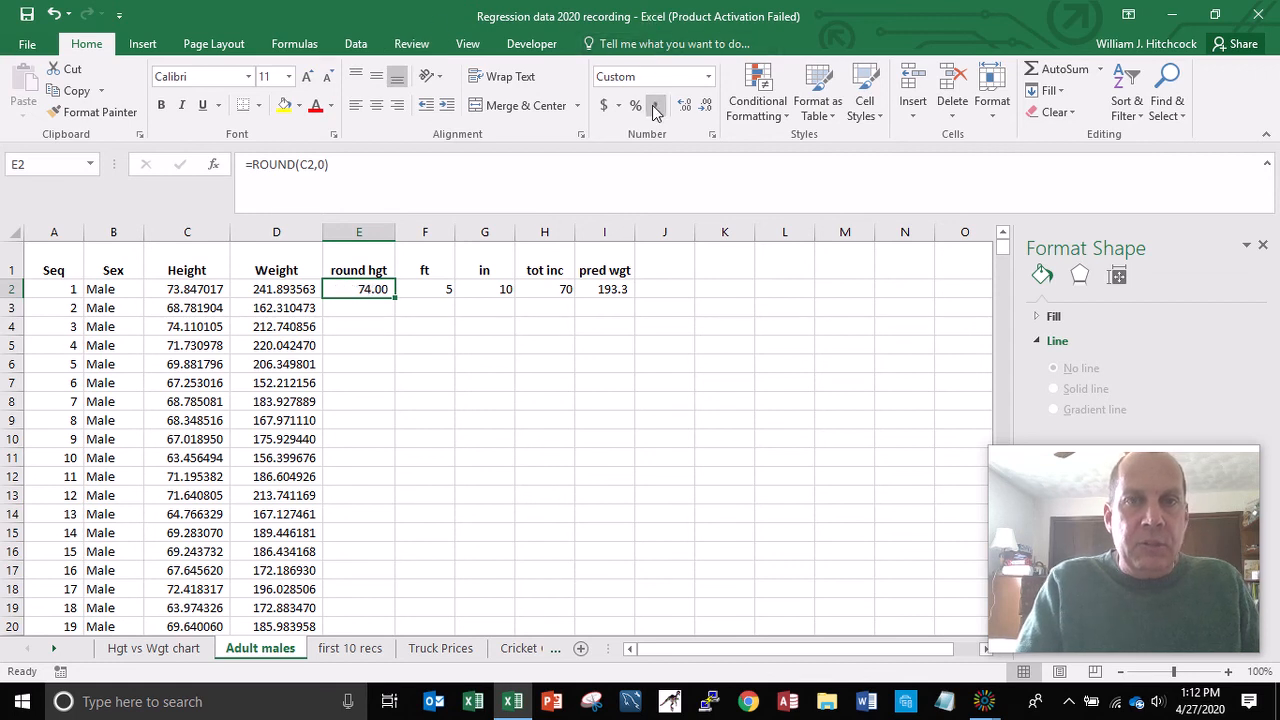
click(703, 105)
click(703, 105)
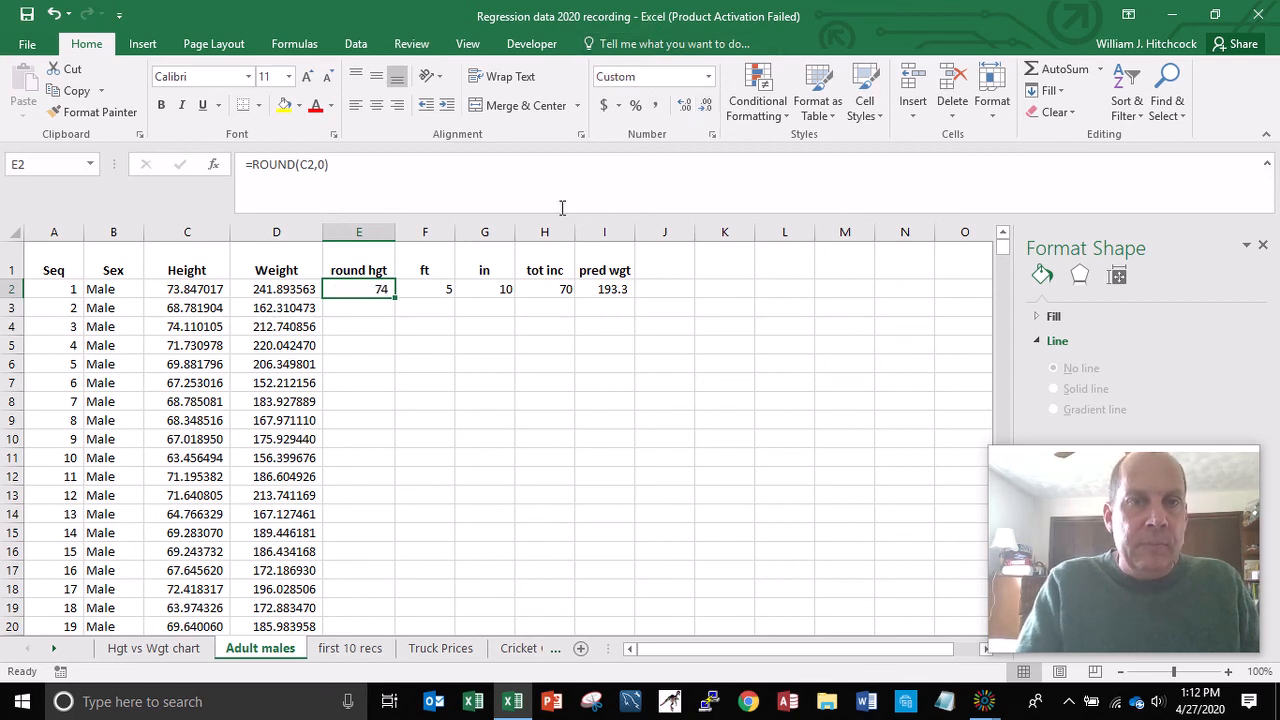
double_click(393, 297)
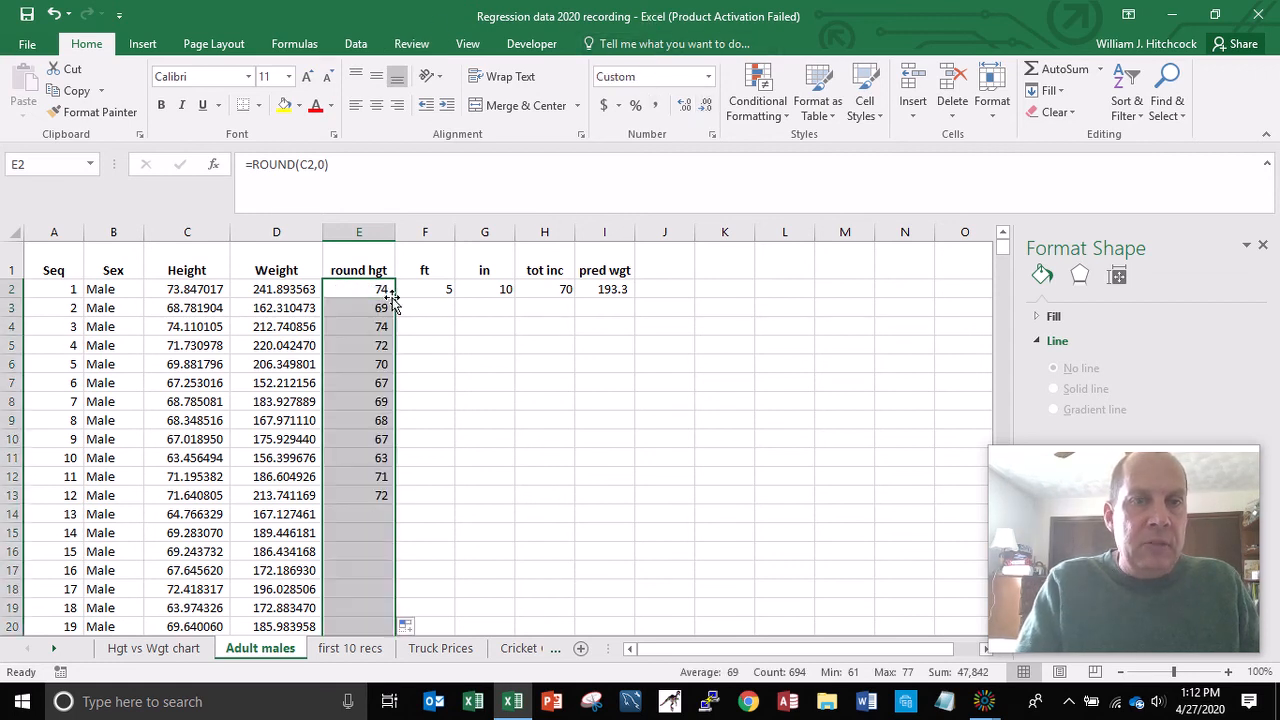
Step: Insert a blank column between the "round hgt" and "ft" columns
click(425, 232)
right_click(425, 238)
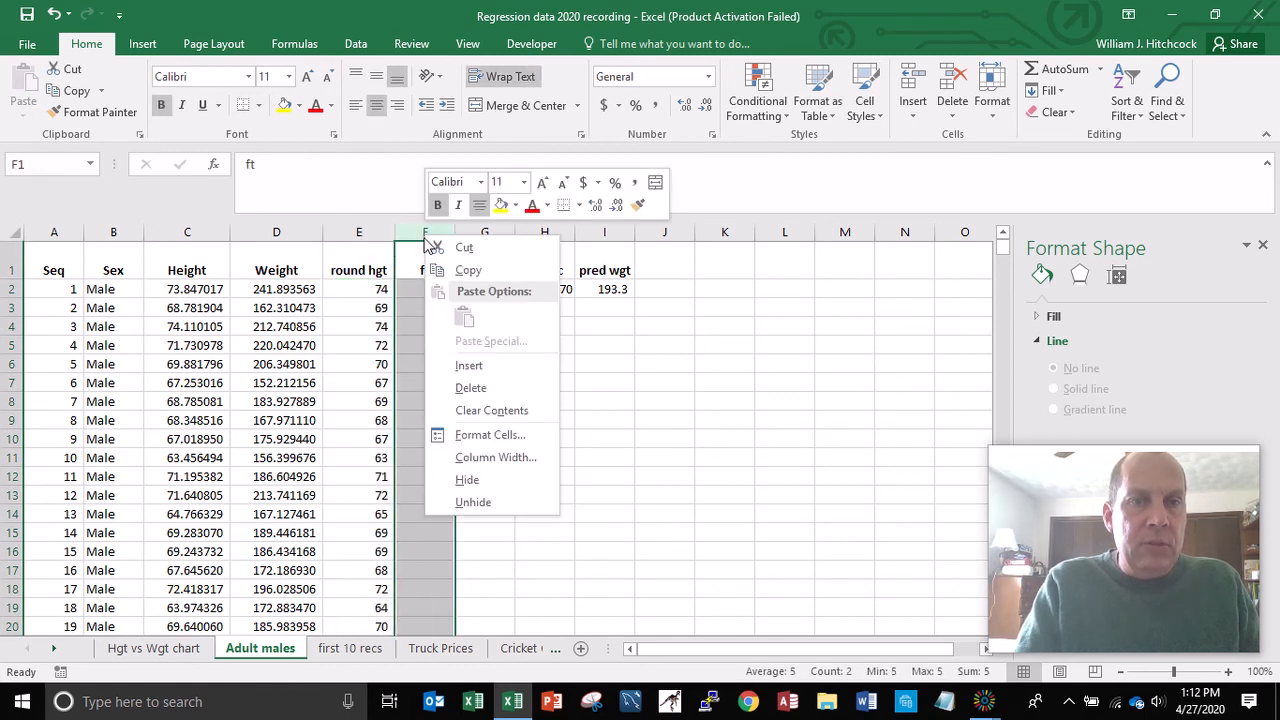
click(458, 366)
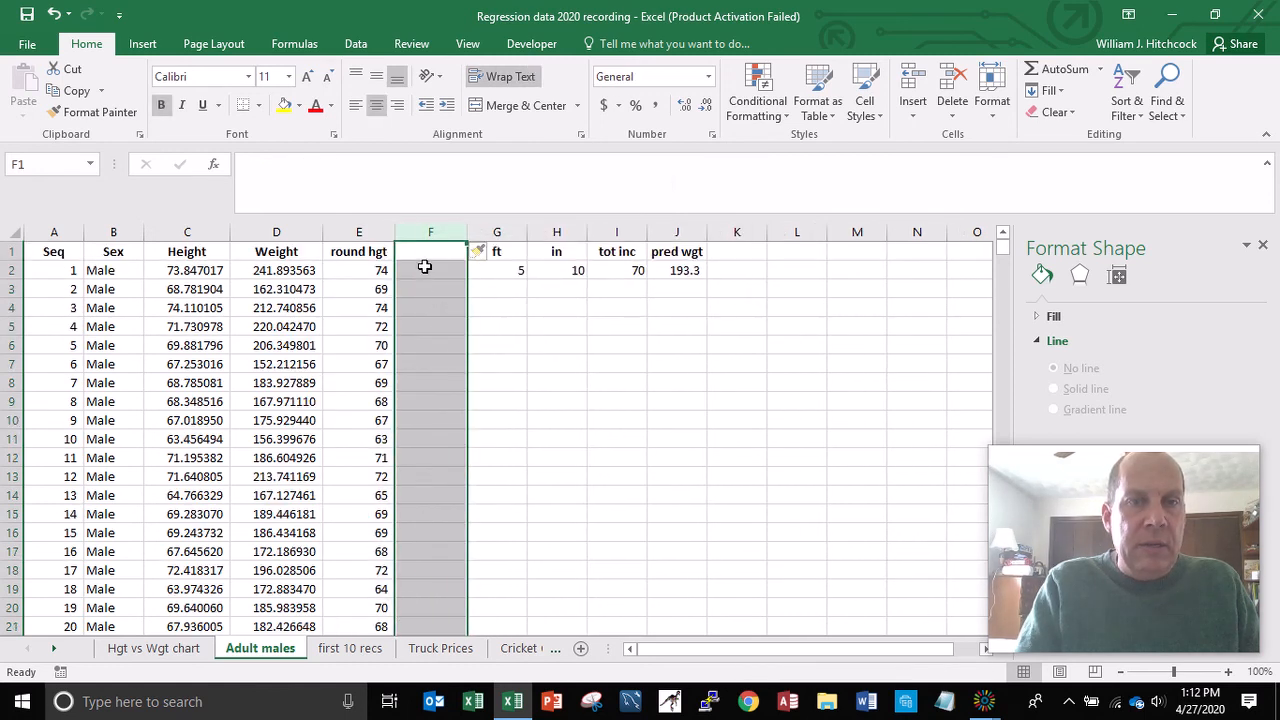
Step: Freeze the panes at A2 to keep the header row visible while scrolling
key(ctrl+Home)
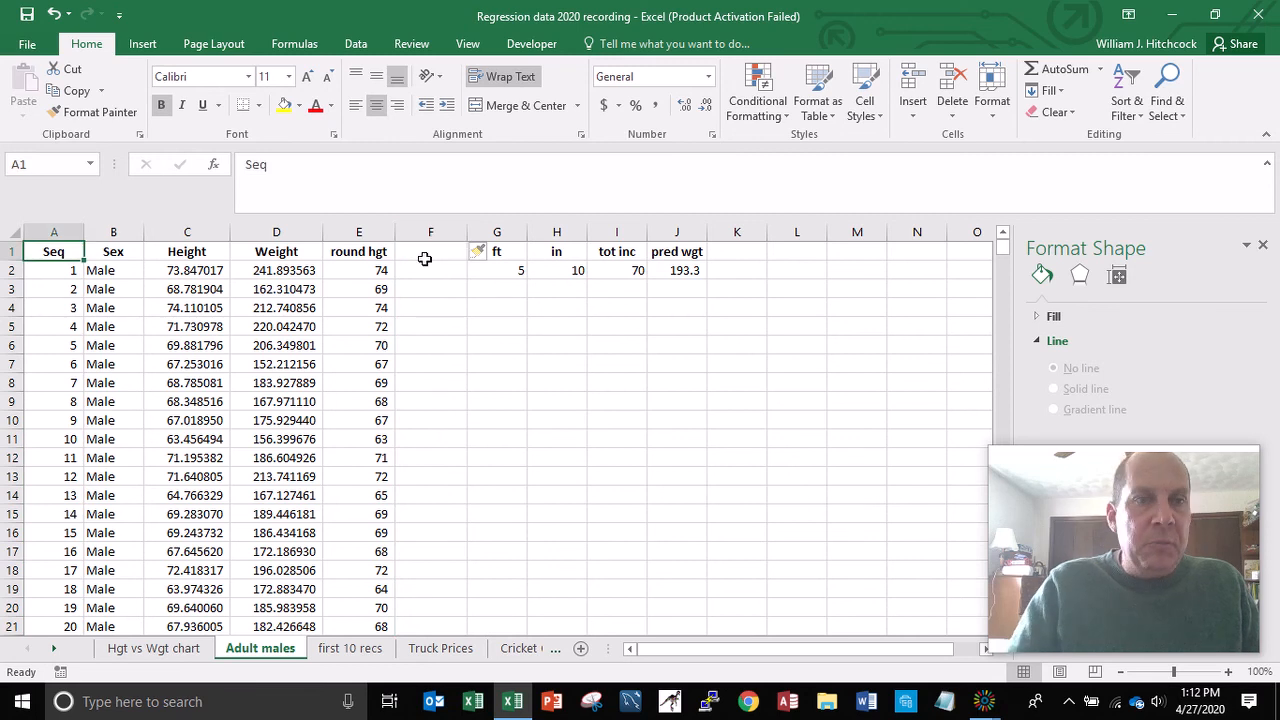
key(Down)
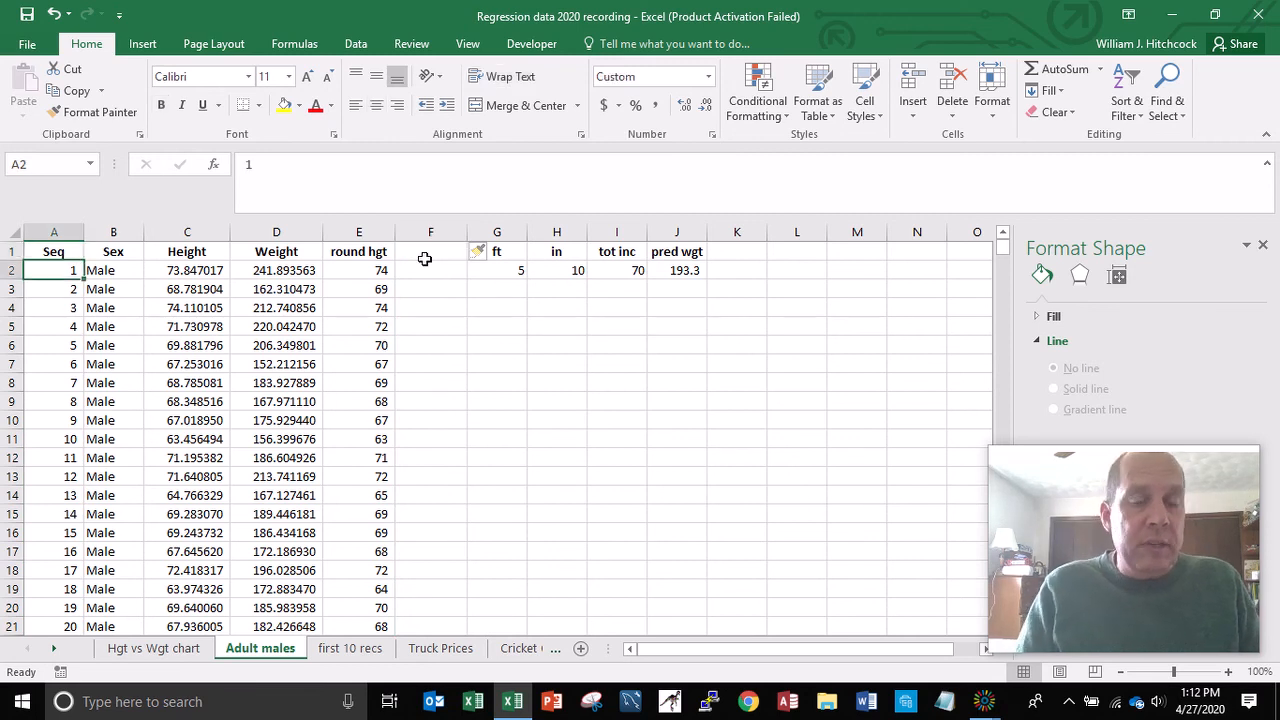
click(467, 44)
click(607, 95)
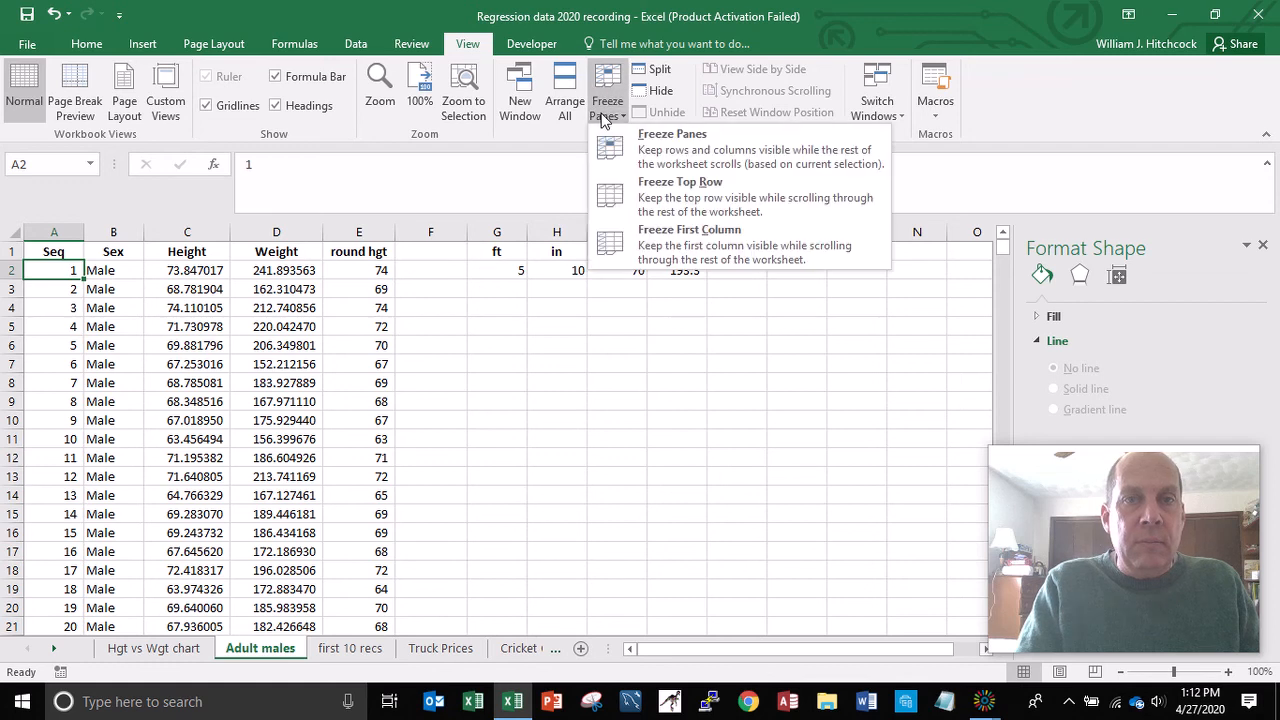
click(631, 155)
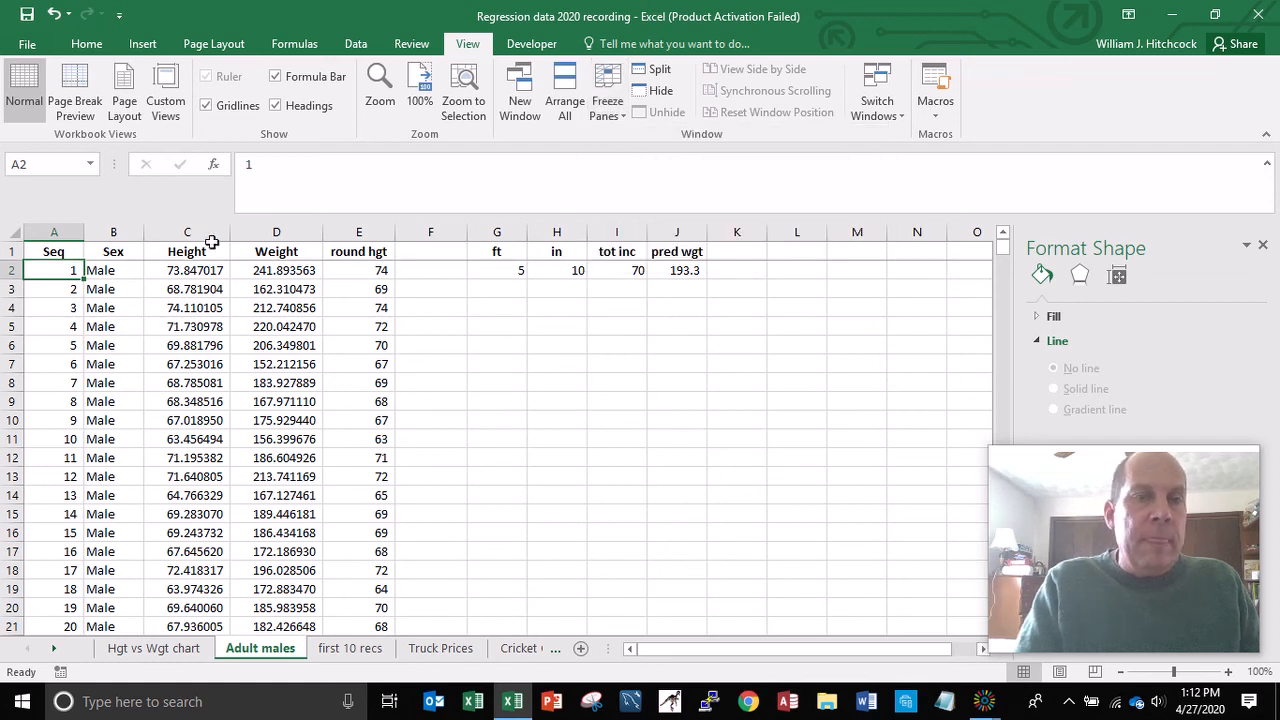
Step: AutoFit the widths of columns A through J and save the workbook
drag(61, 224, 668, 268)
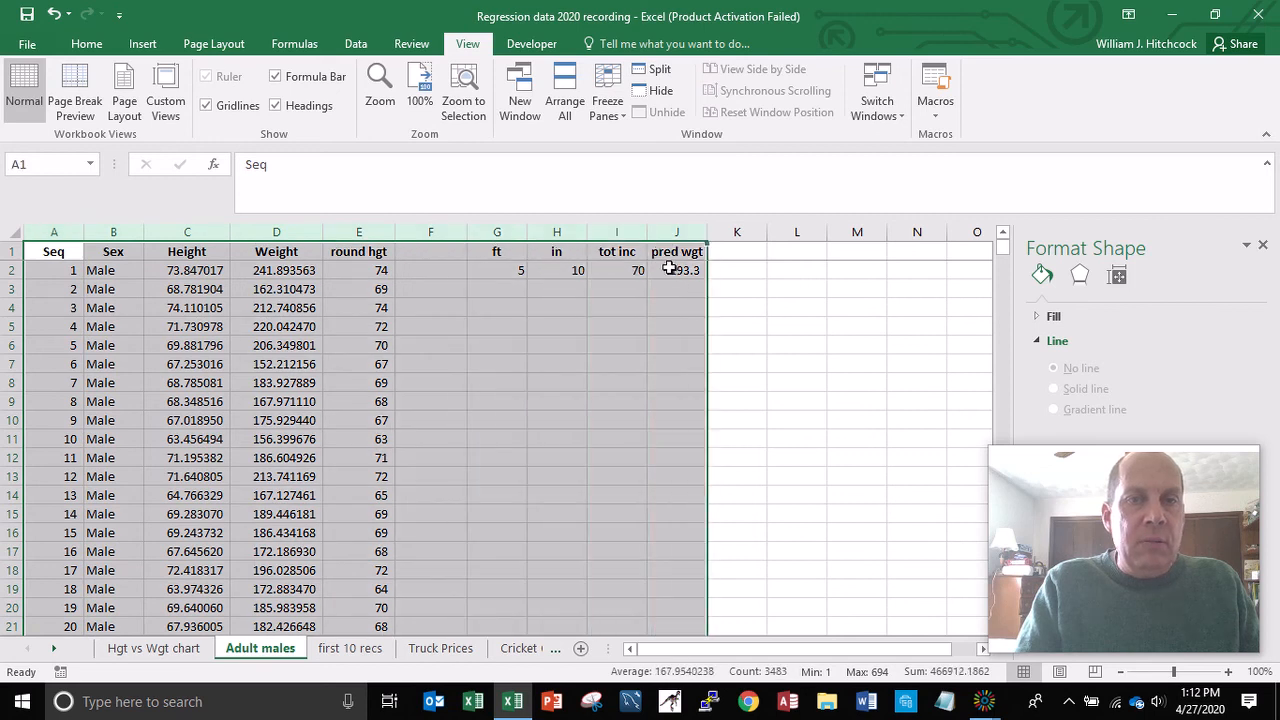
double_click(395, 232)
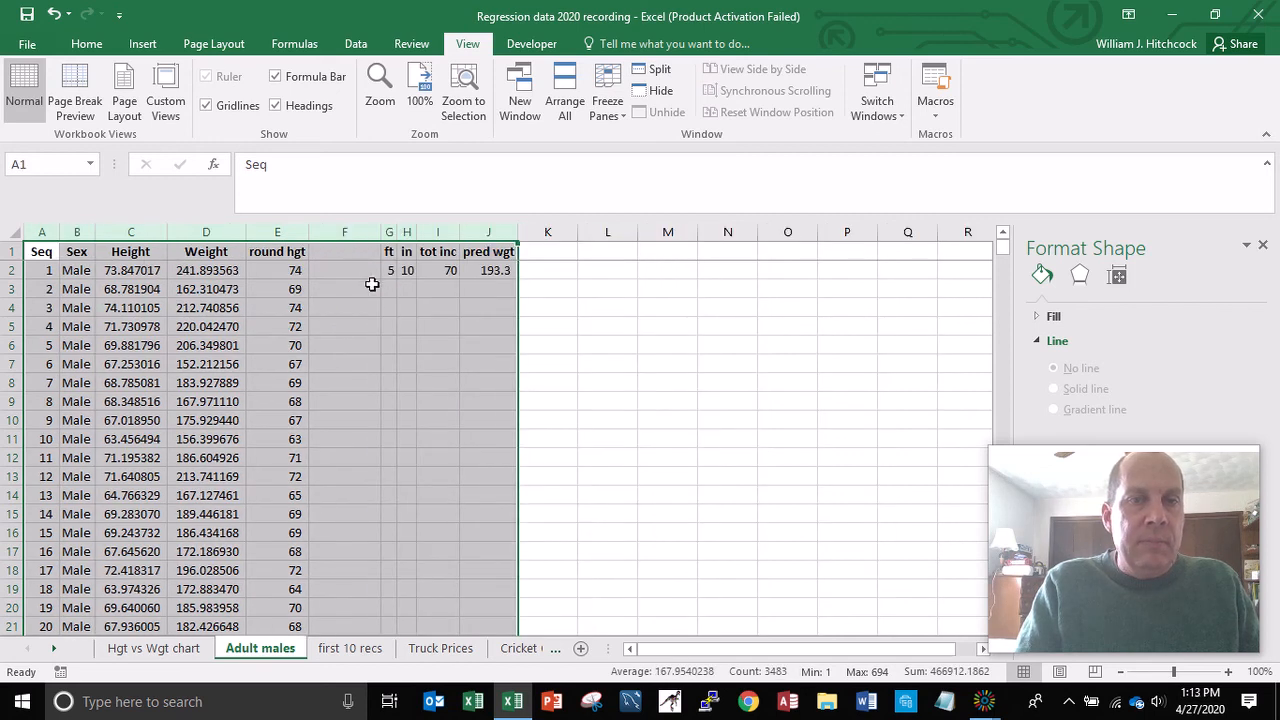
click(283, 288)
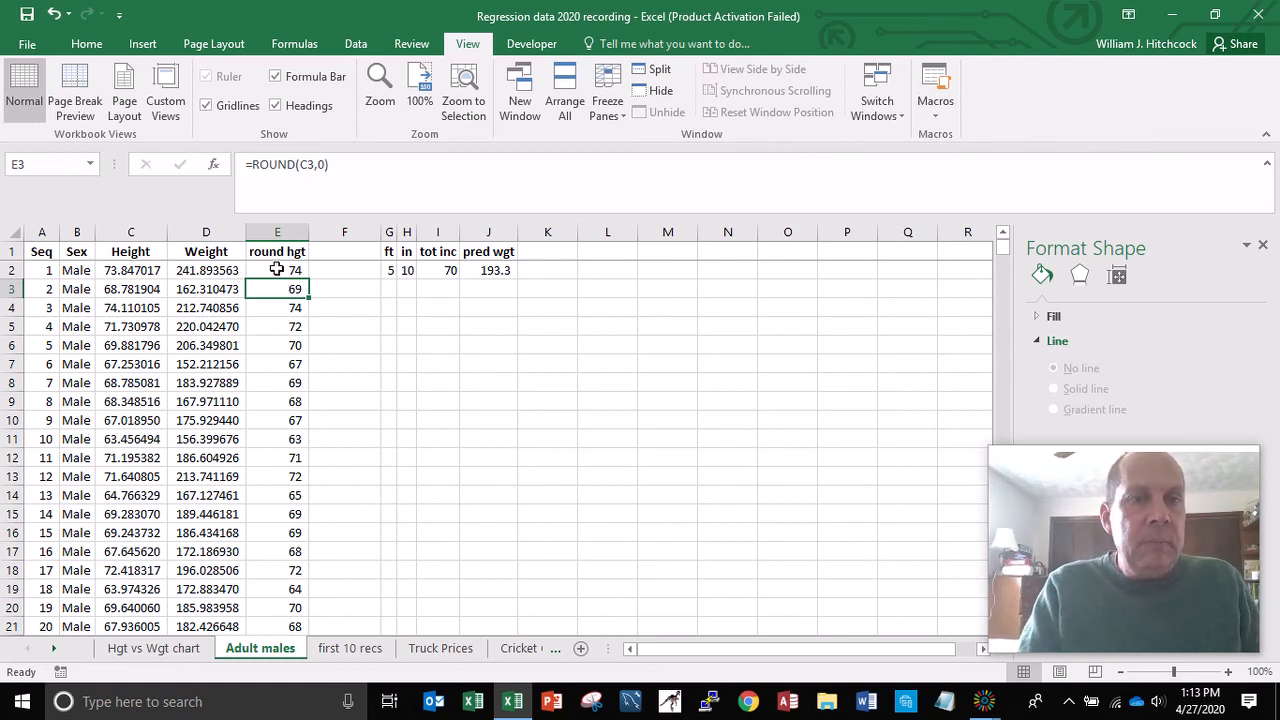
click(276, 270)
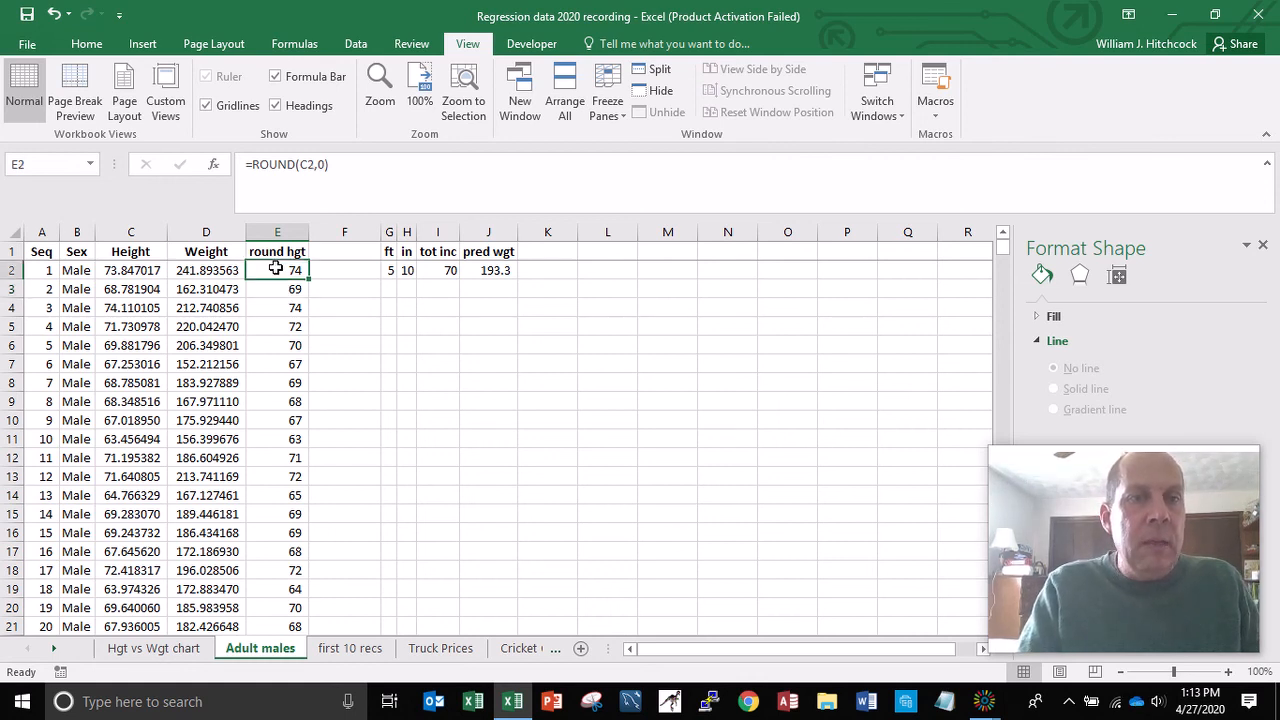
click(27, 15)
Step: Sort the records by Height and secondarily by Weight, both from smallest to largest
click(357, 44)
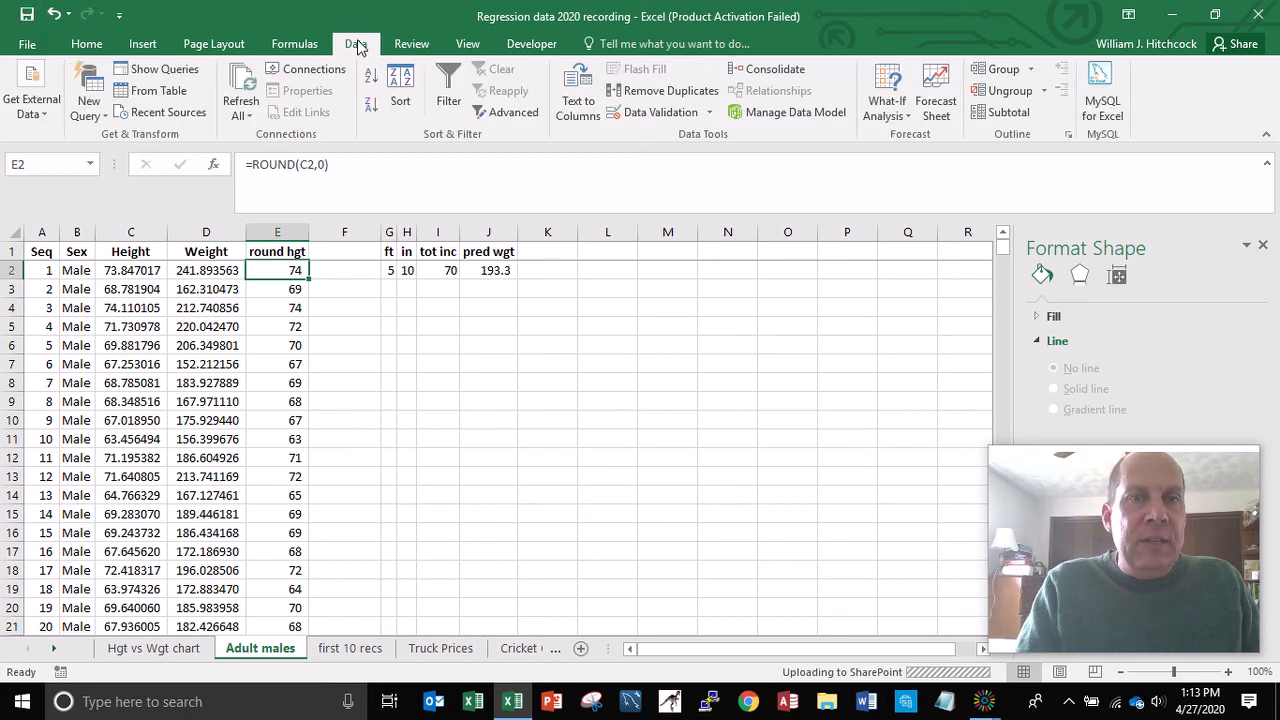
click(400, 102)
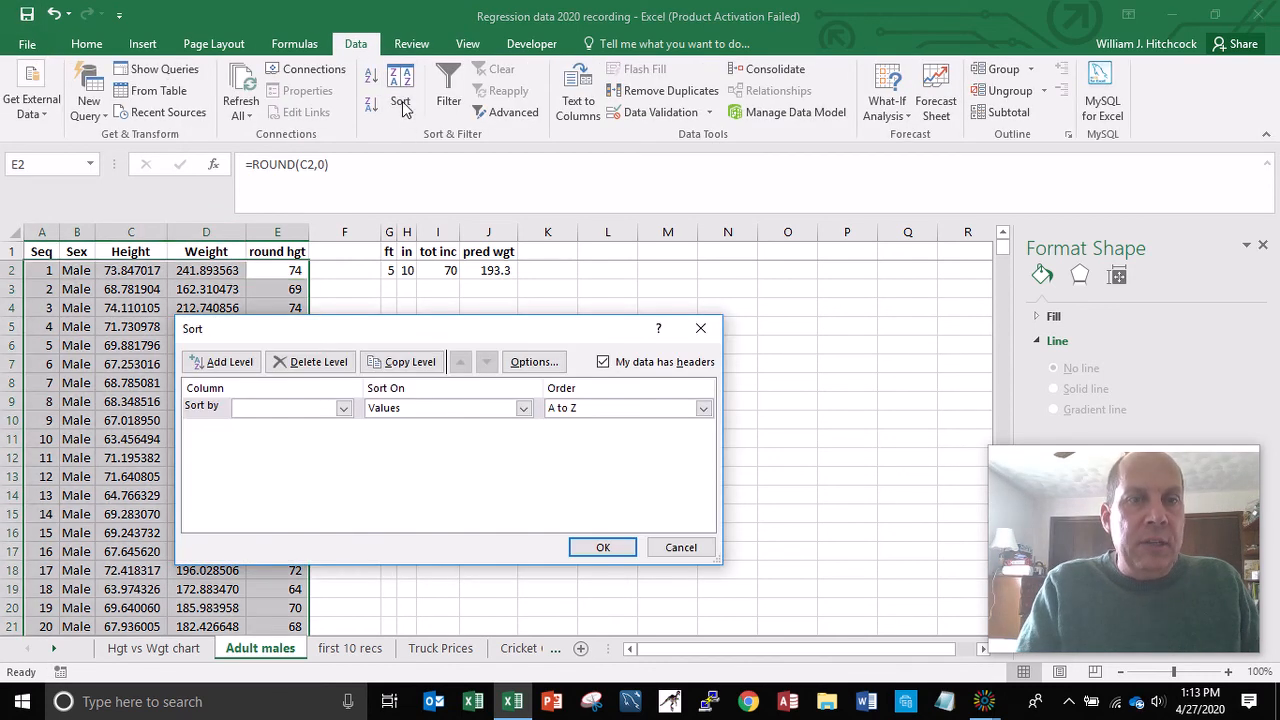
click(343, 408)
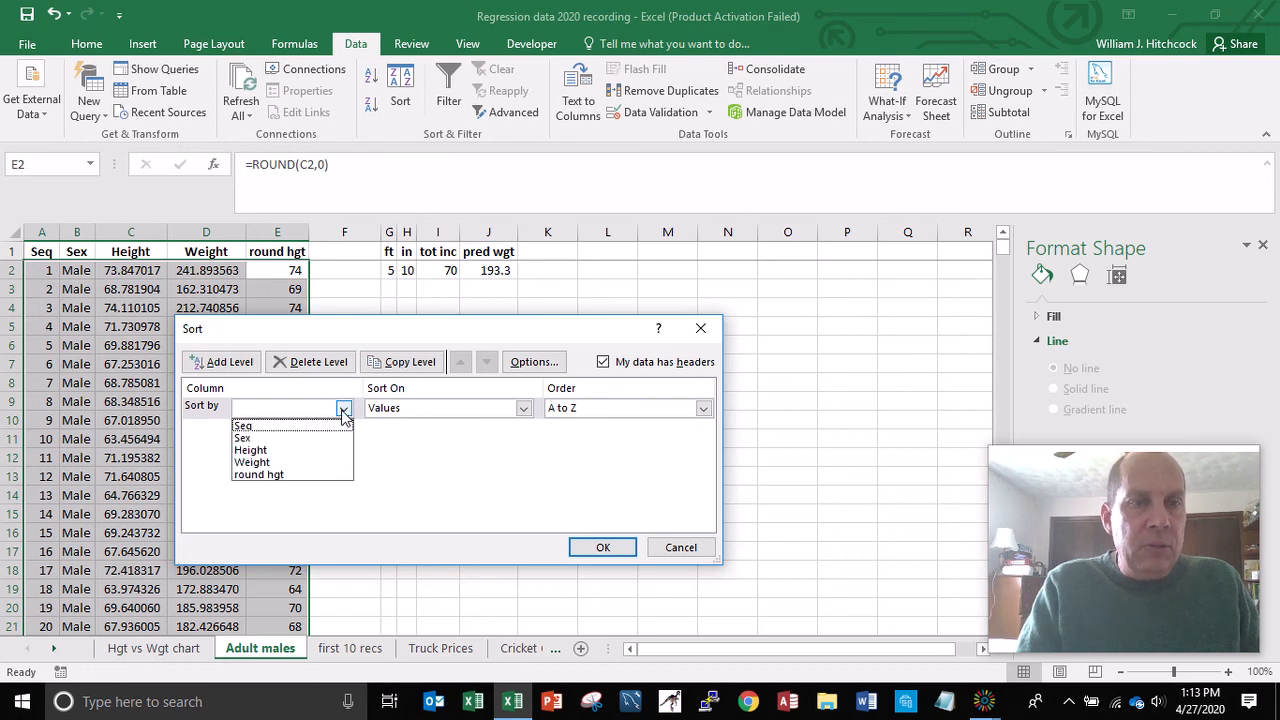
click(271, 452)
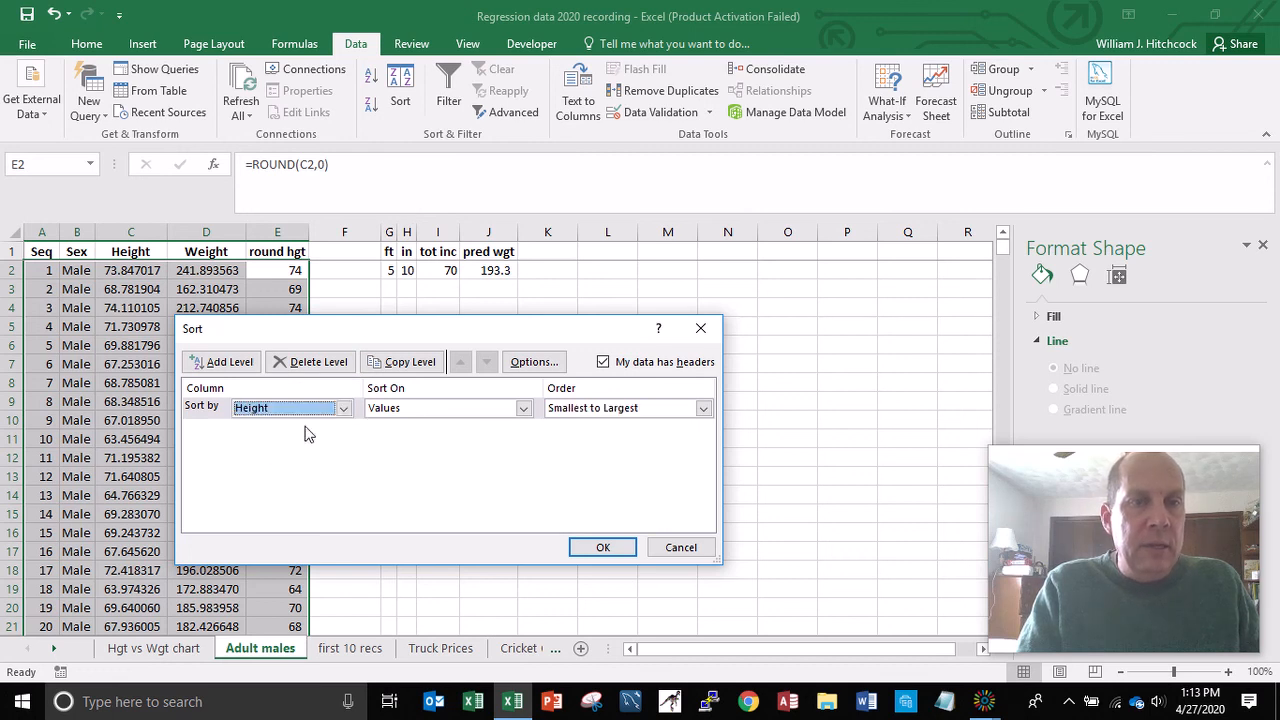
click(229, 364)
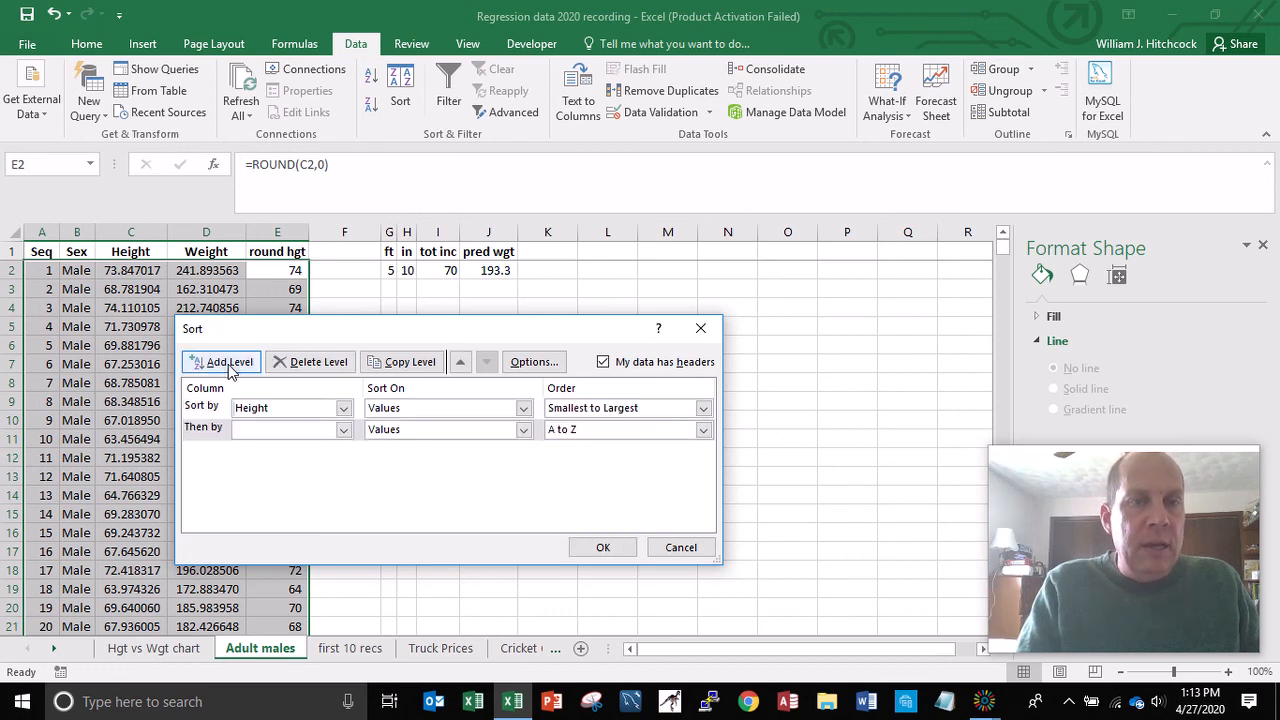
click(343, 429)
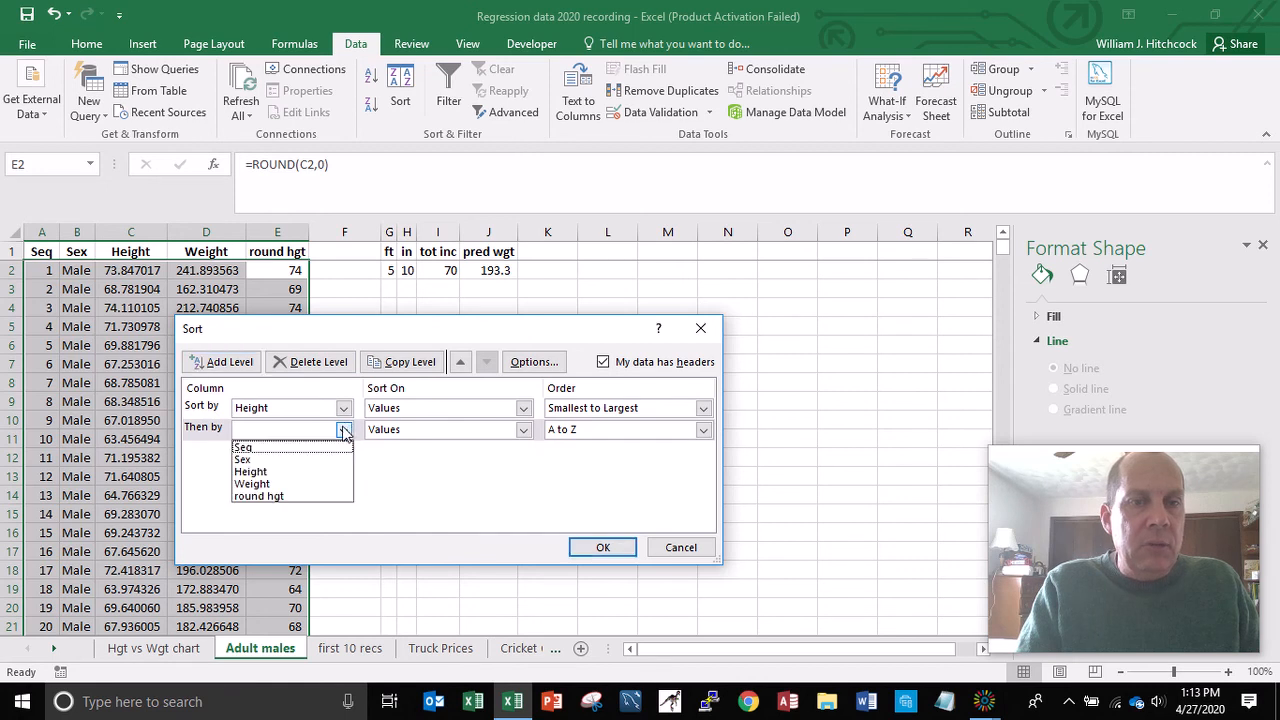
click(252, 484)
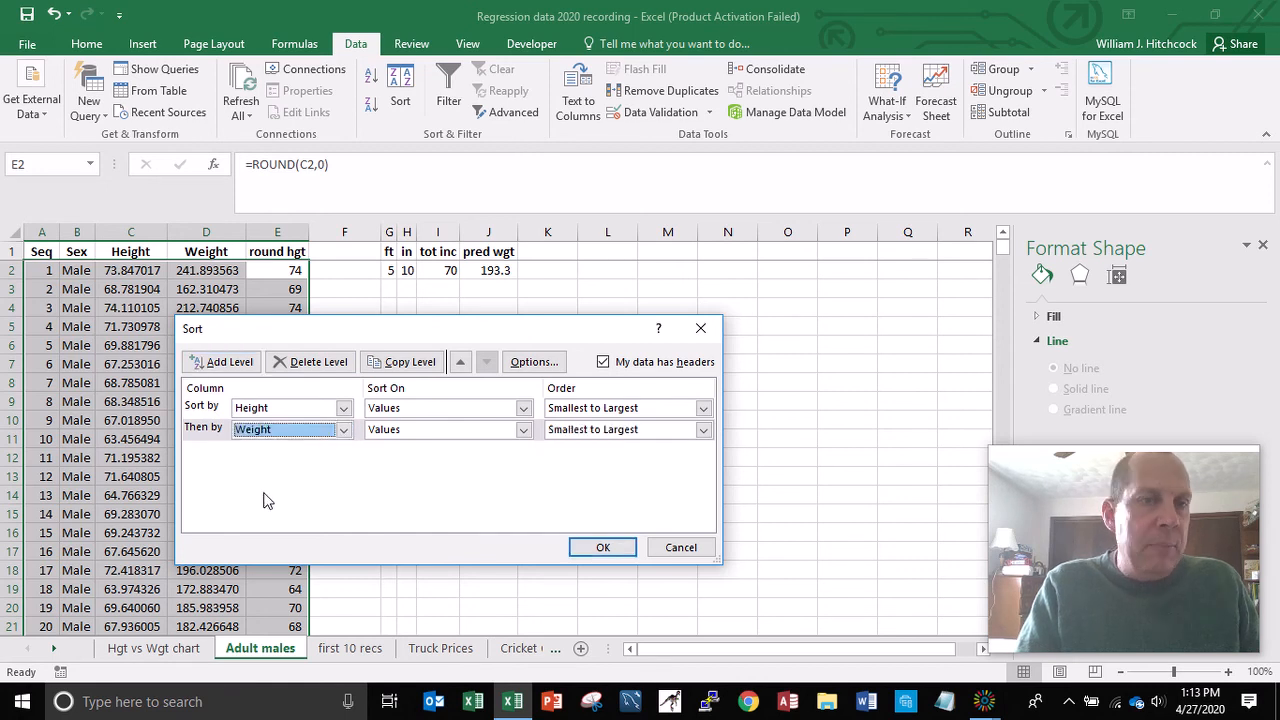
click(604, 548)
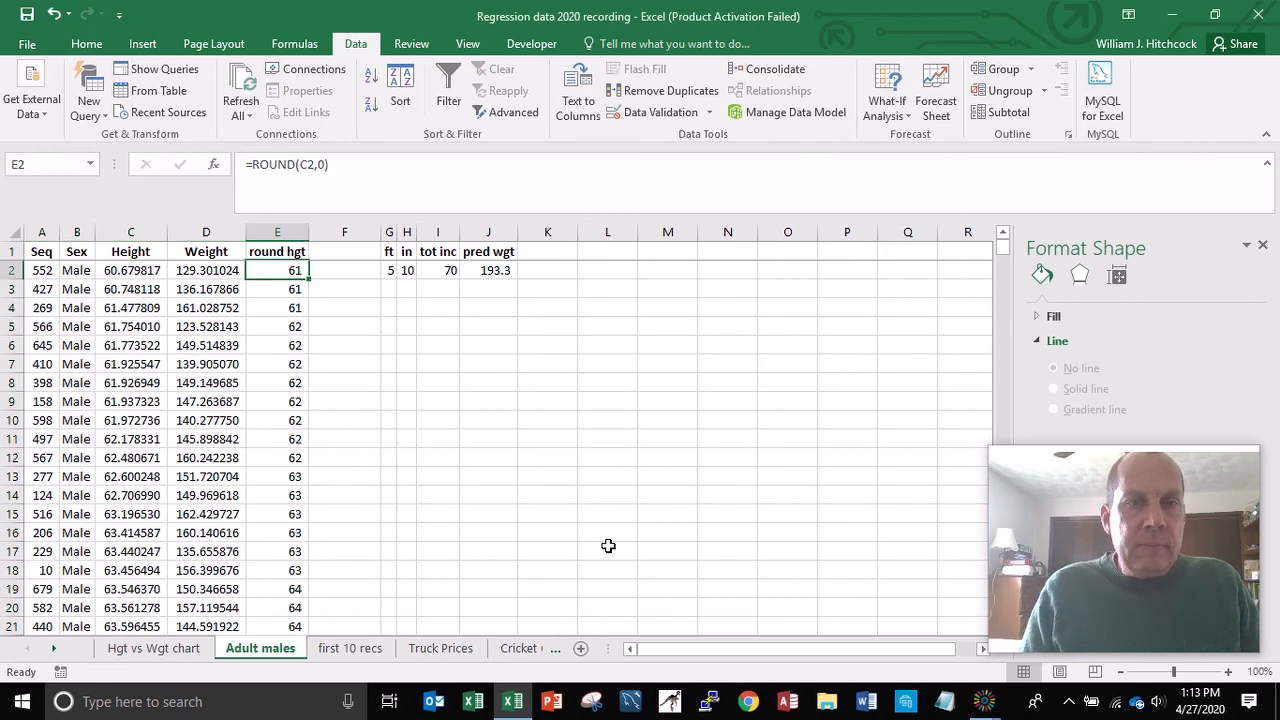
Step: Look through the sorted records to find the first person whose rounded height is 70
key(Page_Down)
key(Page_Down)
key(Page_Down)
key(Page_Down)
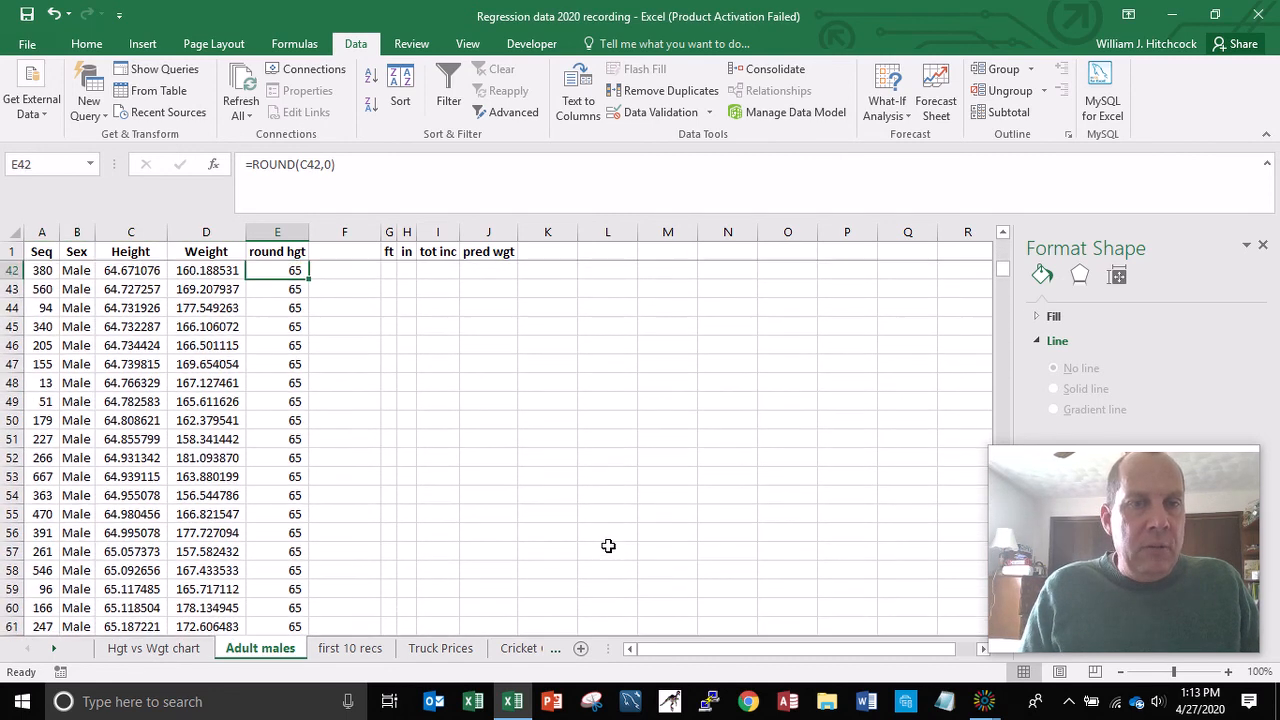
key(Page_Down)
key(Page_Down)
key(Page_Down)
key(Page_Down)
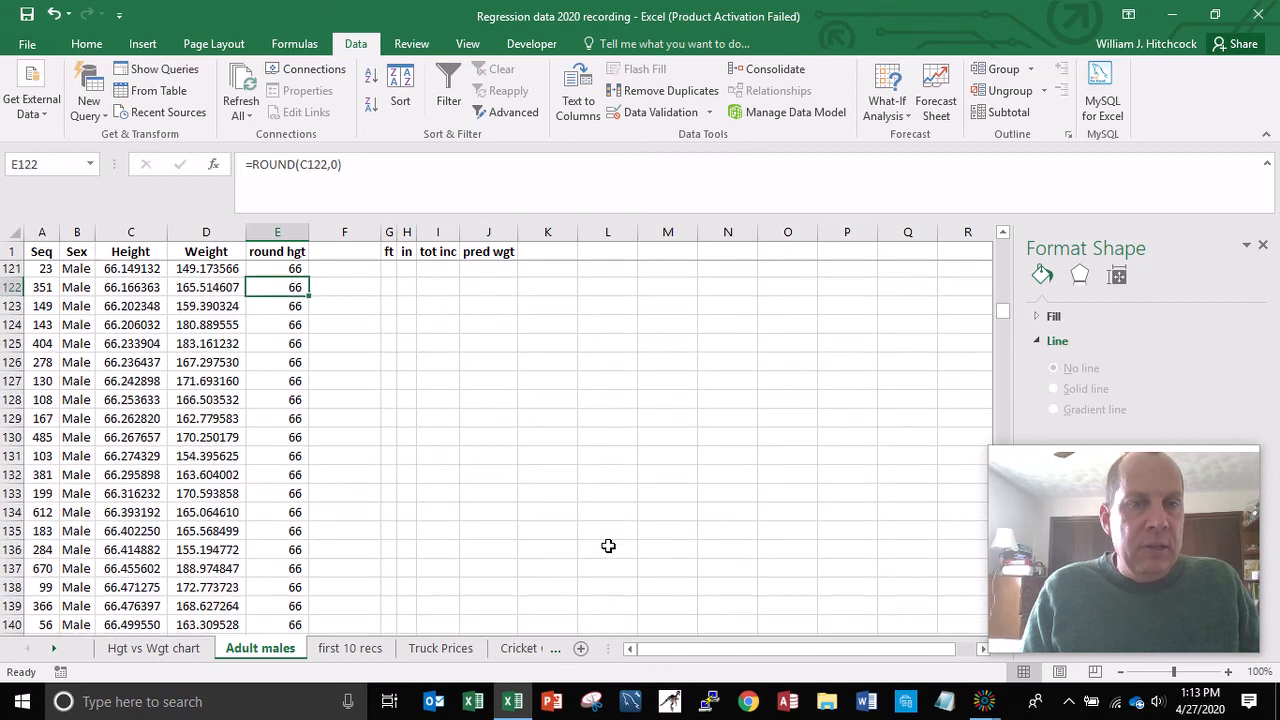
key(Page_Down)
key(Page_Down)
key(Page_Down)
key(Page_Down)
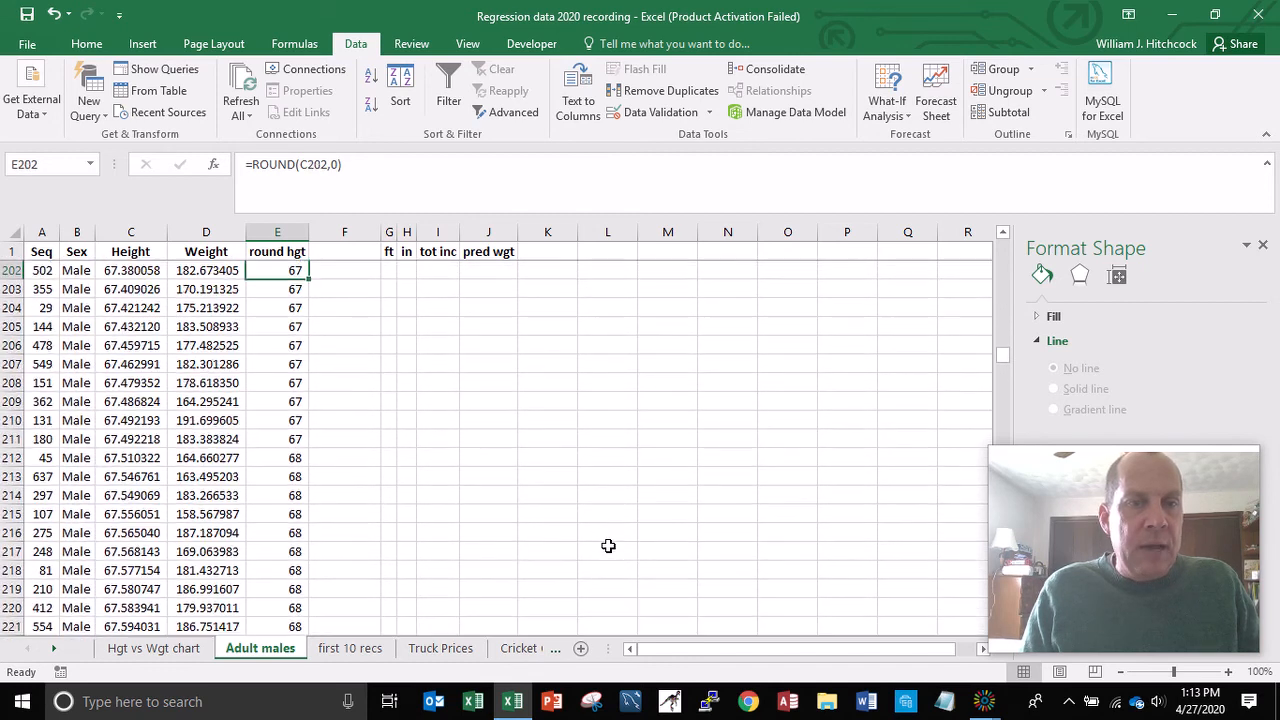
key(Page_Down)
key(Page_Down)
key(Page_Down)
key(Page_Down)
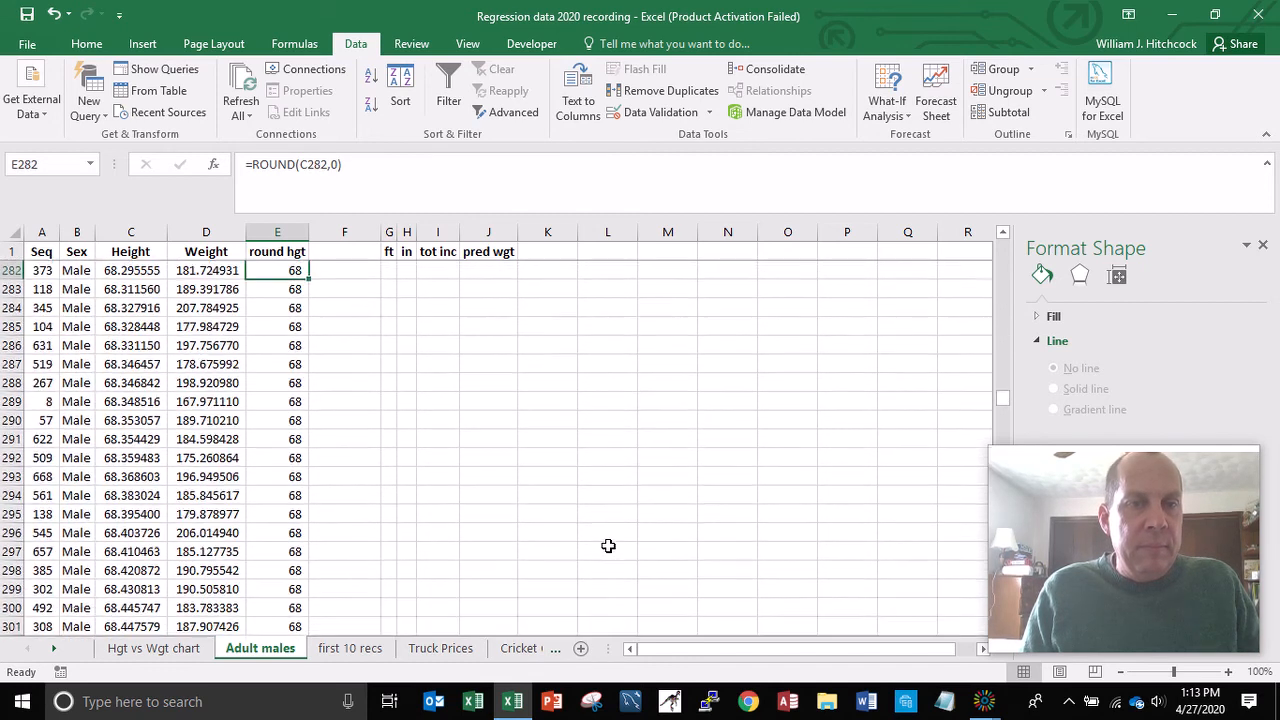
key(Page_Down)
key(Page_Down)
key(Page_Down)
key(Page_Down)
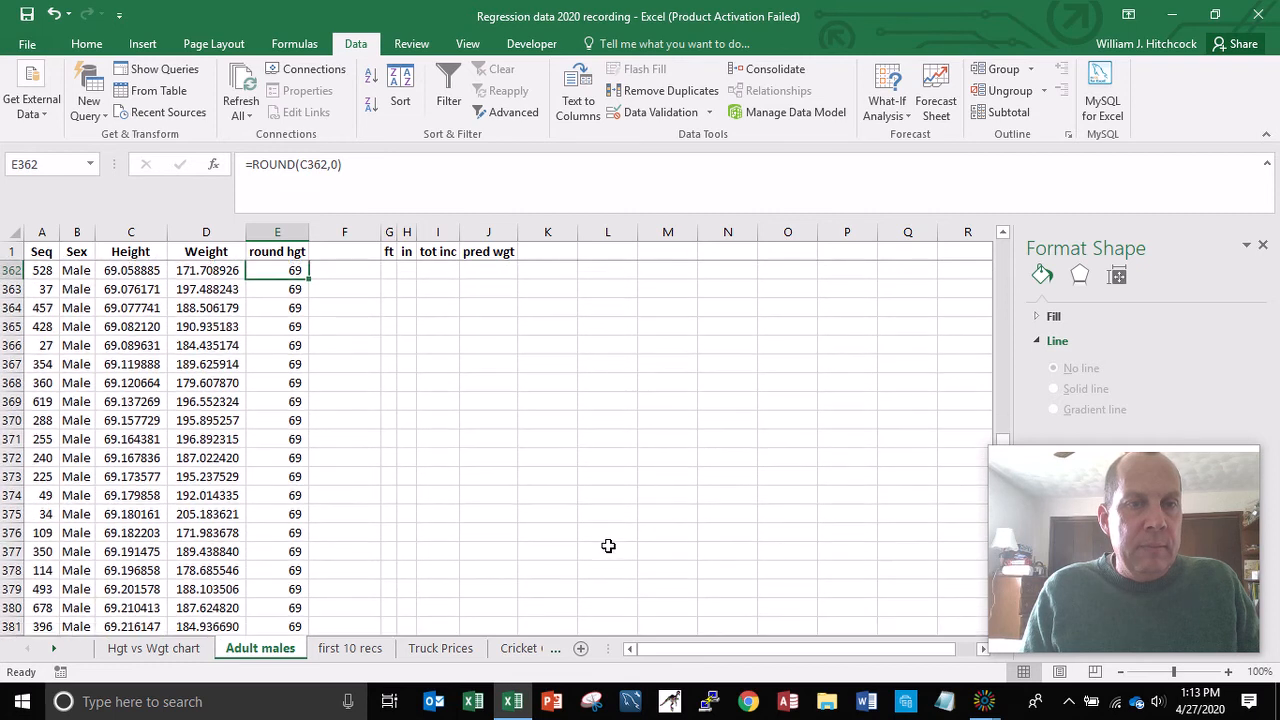
key(Page_Down)
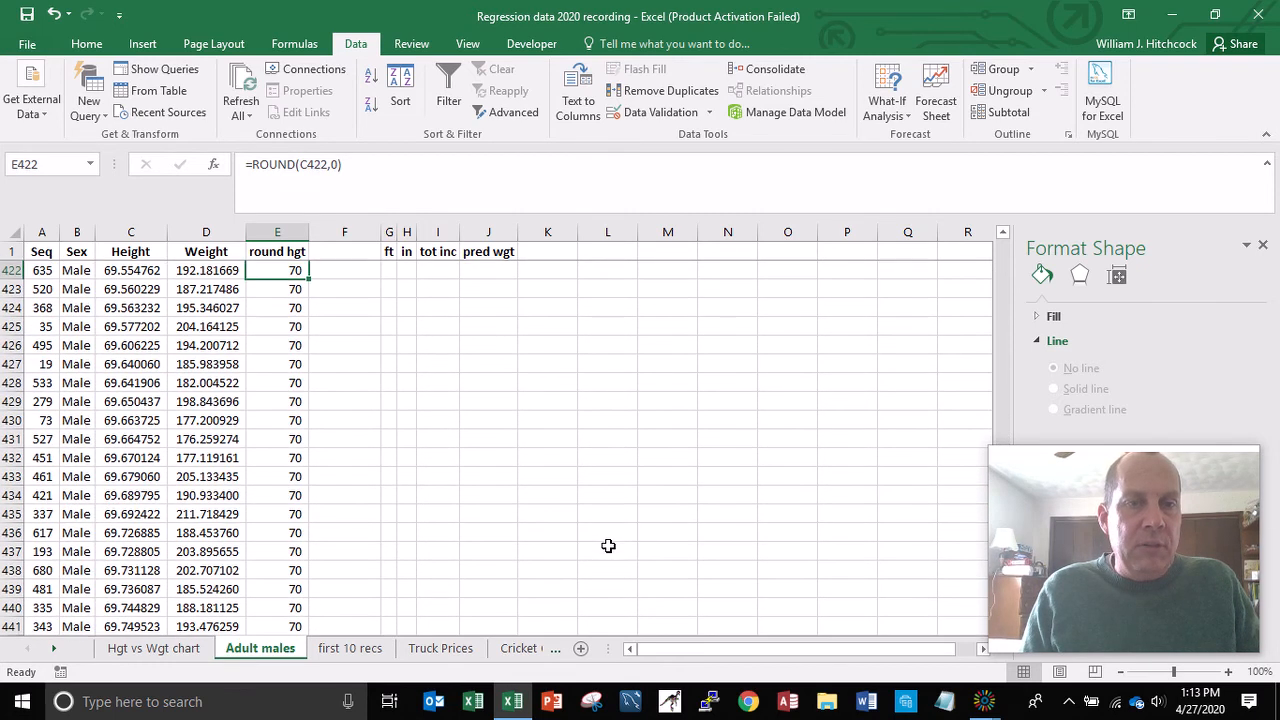
key(Up)
key(Up)
key(Up)
key(Up)
key(Up)
key(Up)
key(Up)
key(Up)
key(Up)
key(Up)
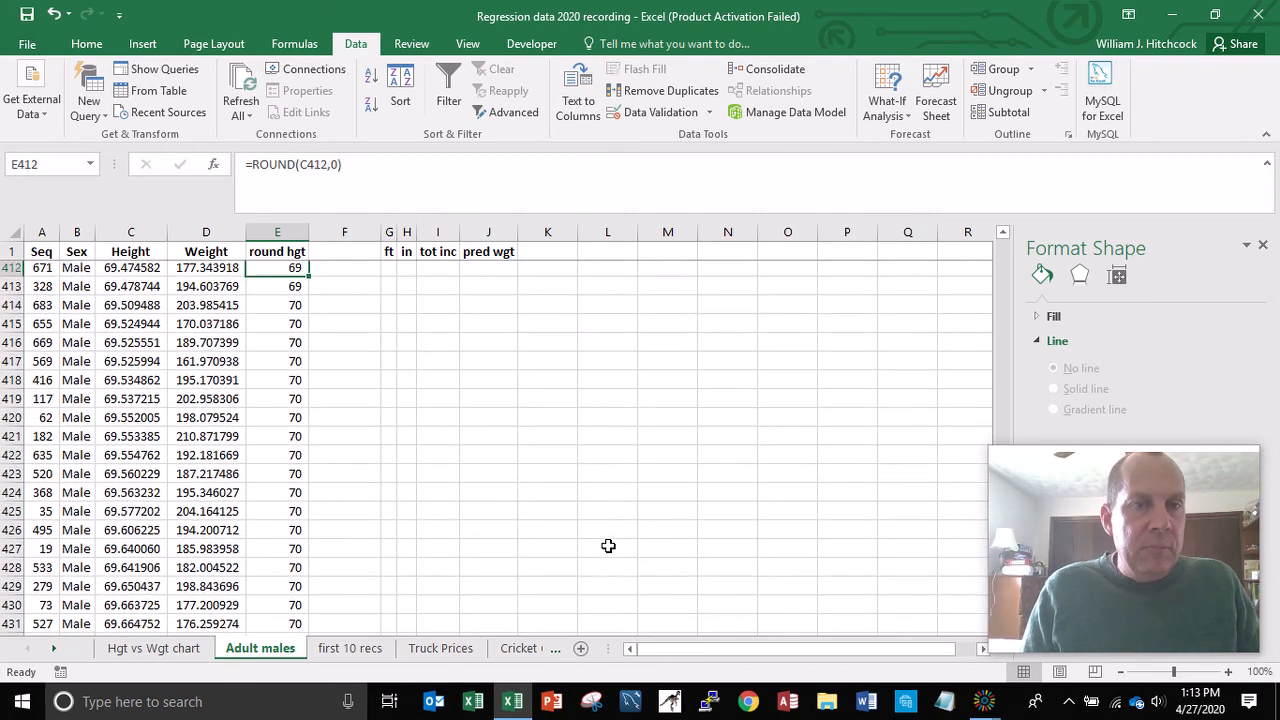
key(Up)
key(Up)
key(Down)
key(Down)
key(Down)
key(Down)
Step: Compare the exact heights and weights in rows 414 and 415, and return to the first record
key(Left)
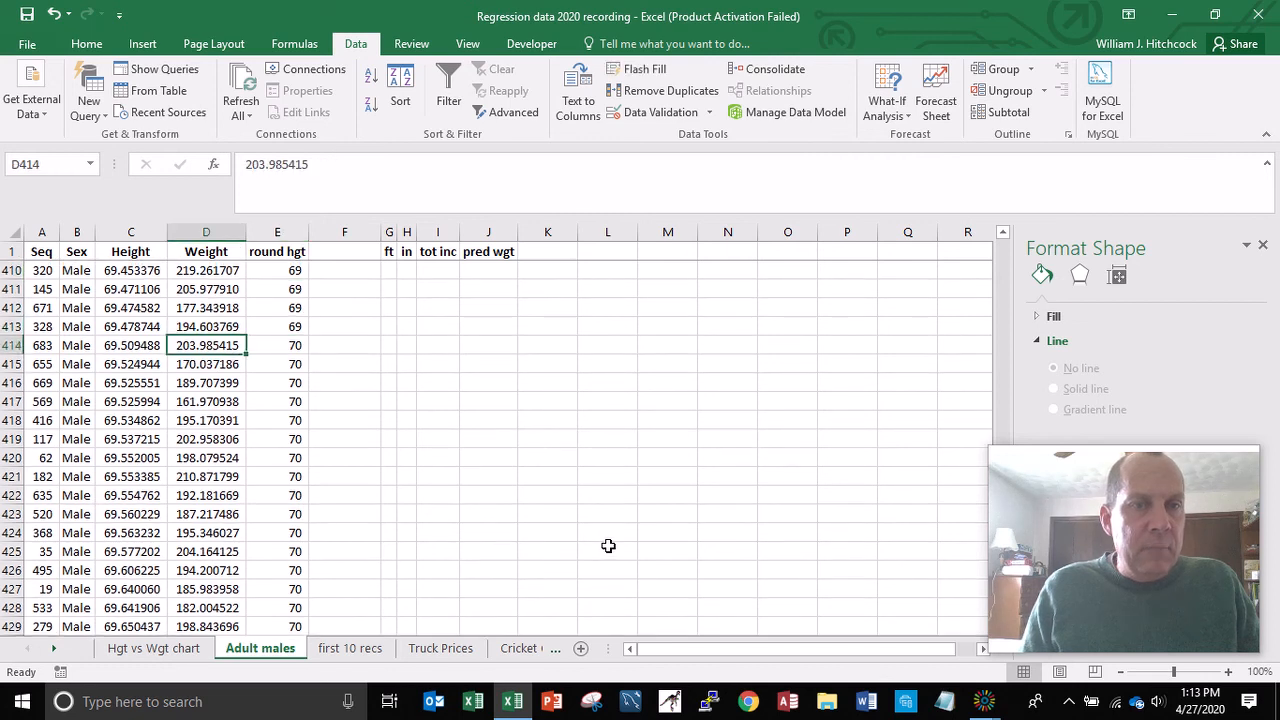
key(Left)
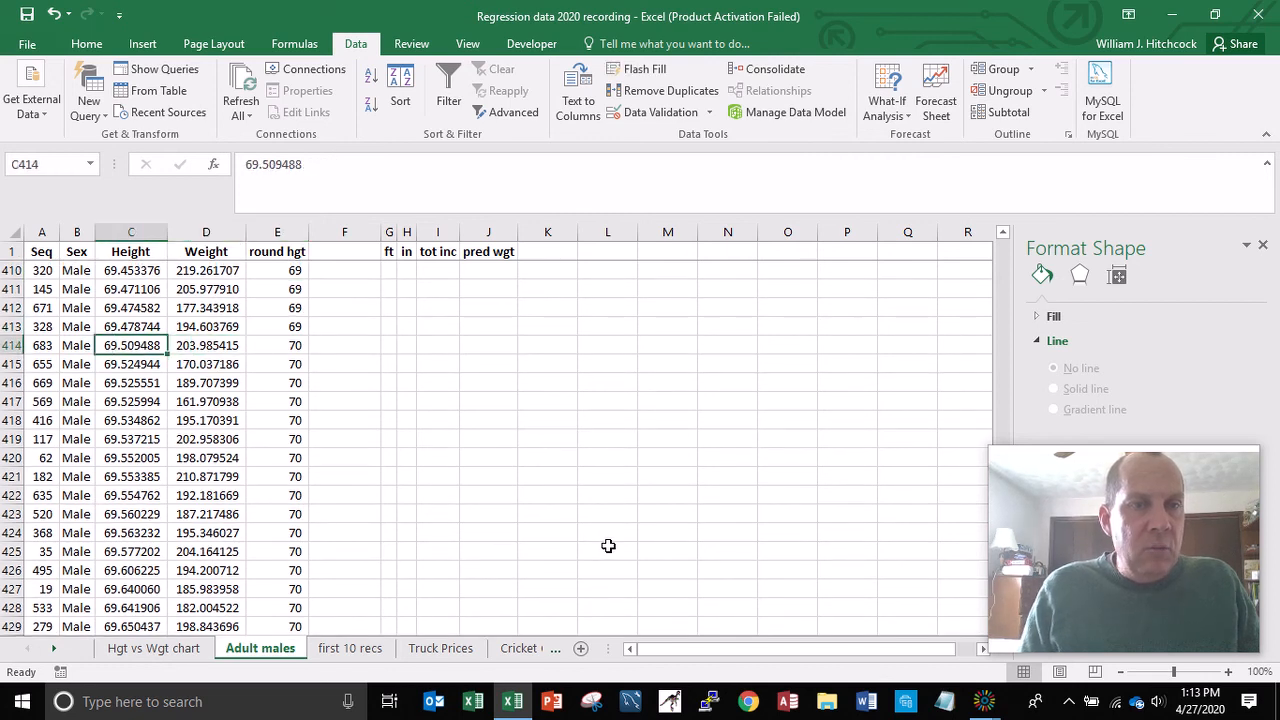
key(Down)
key(Up)
key(Right)
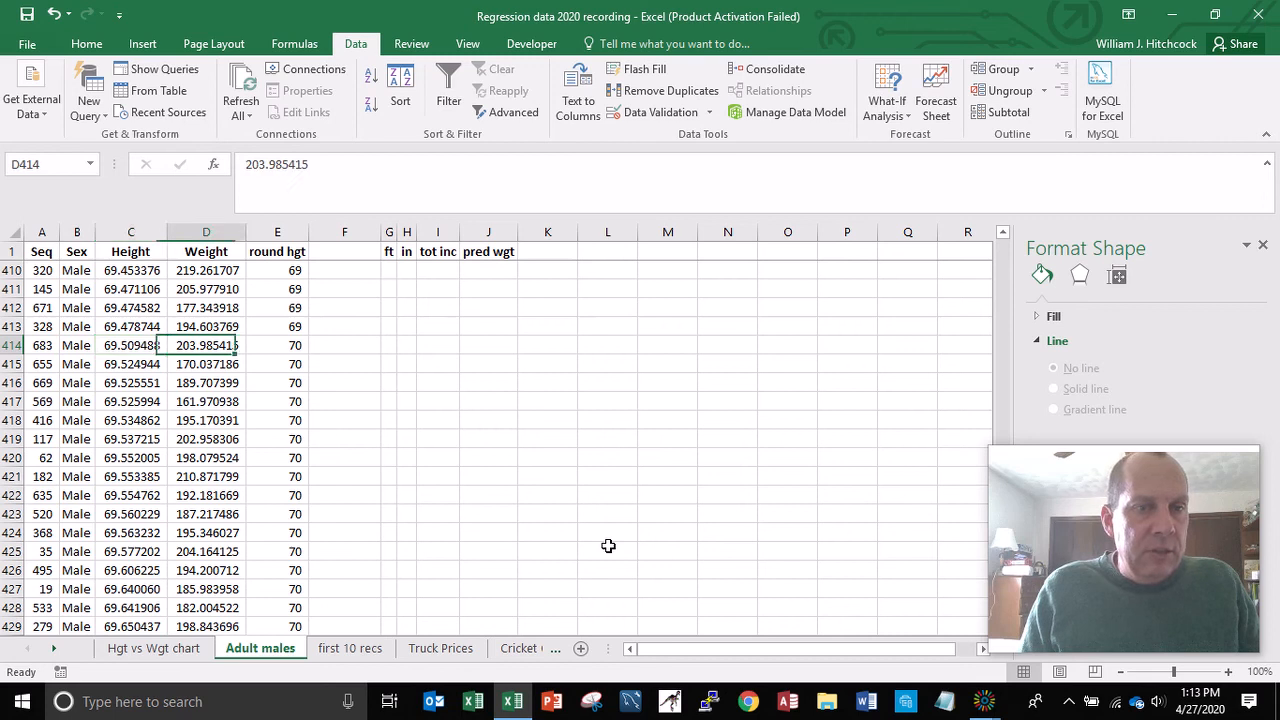
key(Right)
key(Down)
key(Left)
key(Left)
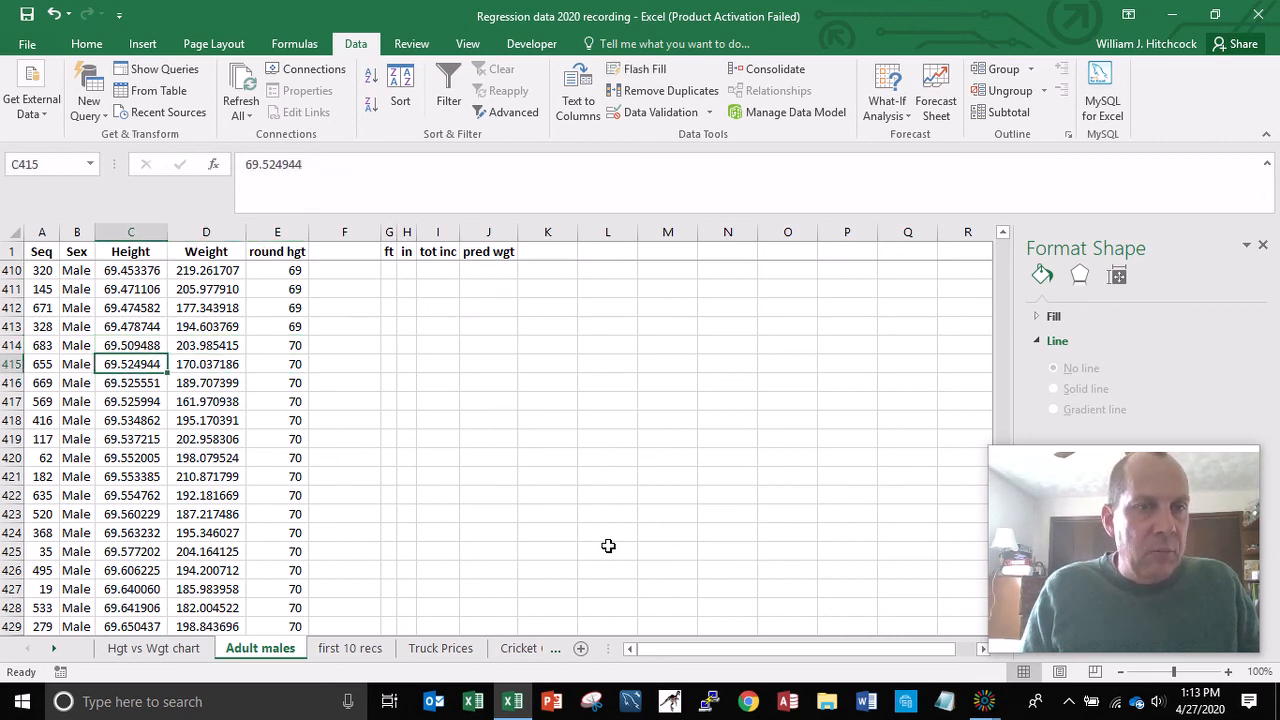
key(Right)
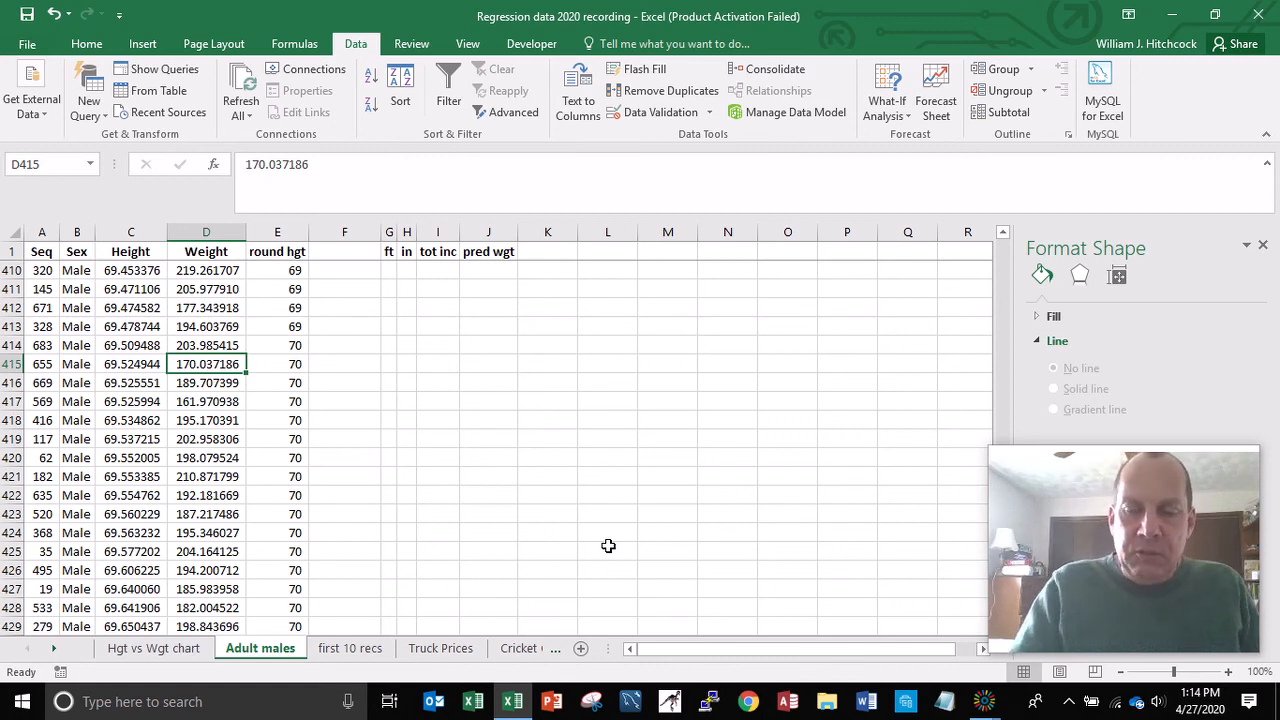
key(ctrl+Home)
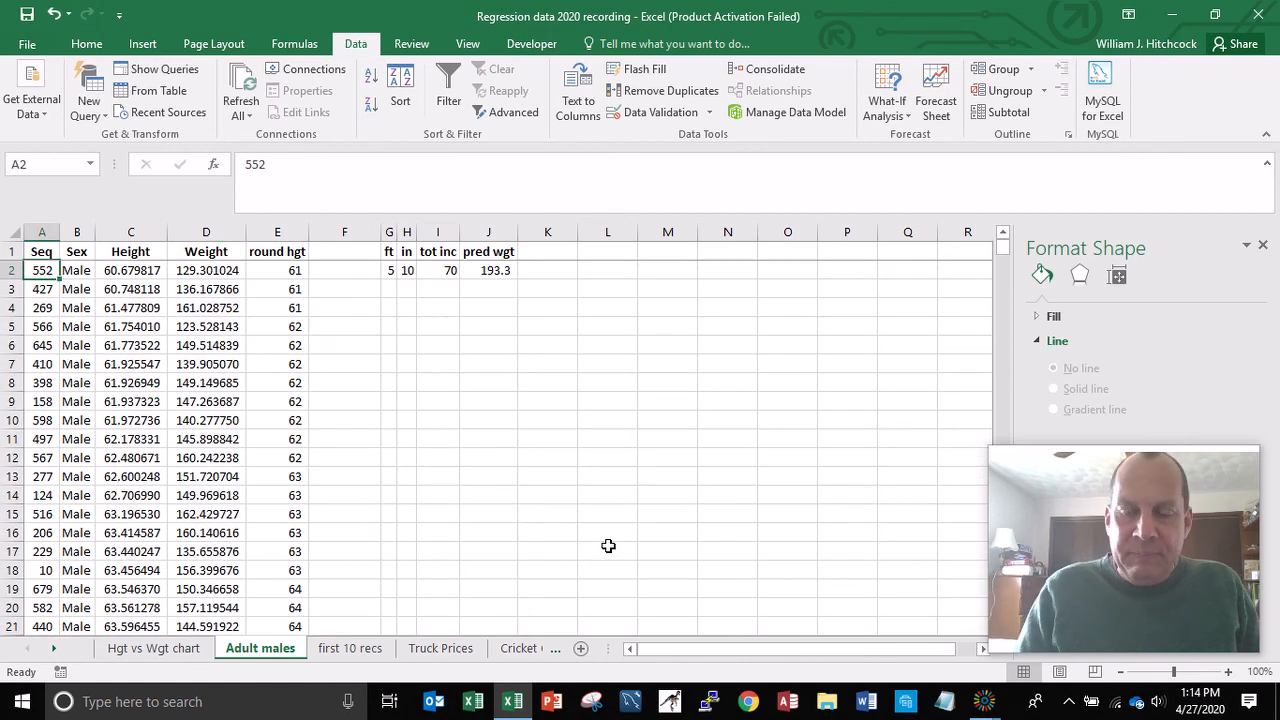
Step: Look through the sorted records to locate where the block of people with a rounded height of 70 begins
key(Page_Down)
key(Page_Down)
key(Page_Down)
key(Page_Down)
key(Page_Down)
key(Page_Down)
key(Page_Down)
key(Page_Down)
key(Page_Down)
key(Page_Down)
key(Page_Down)
key(Page_Down)
key(Page_Down)
key(Page_Down)
key(Page_Down)
key(Page_Down)
key(Page_Down)
key(Page_Down)
key(Page_Down)
key(Page_Down)
key(Page_Down)
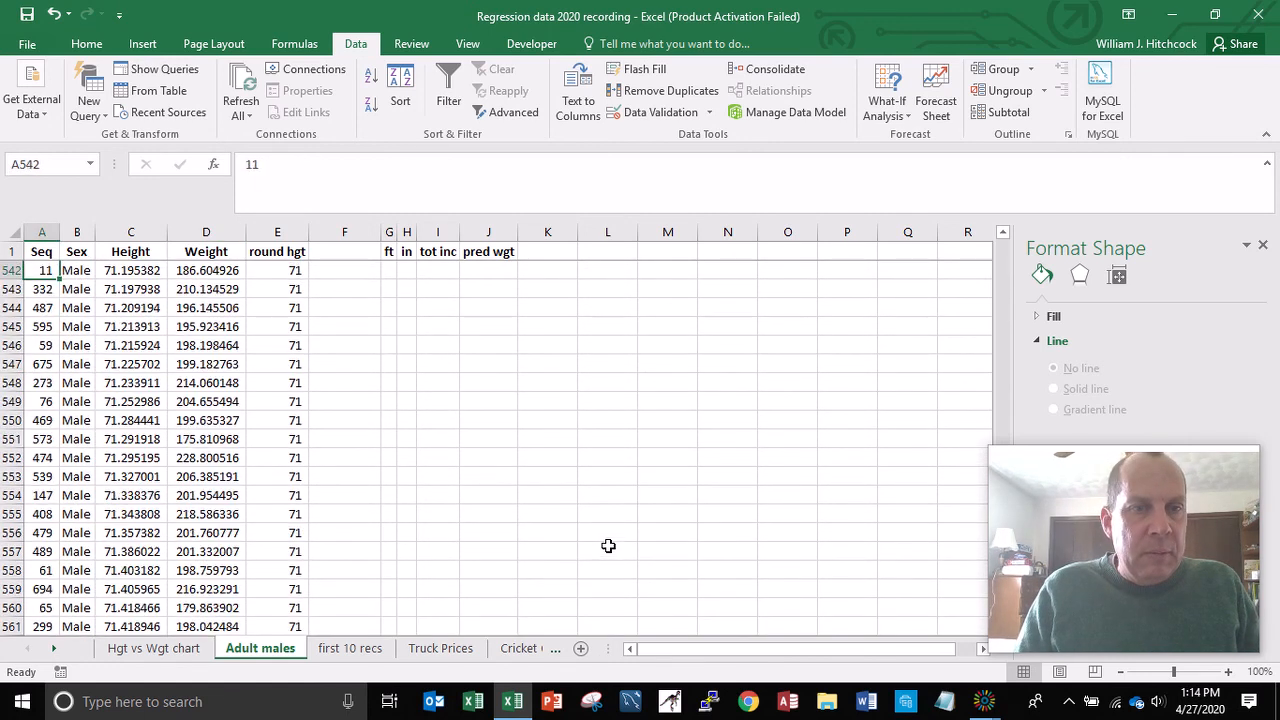
key(Page_Down)
key(Page_Down)
key(Page_Down)
key(Page_Down)
key(Page_Down)
key(Page_Down)
key(Page_Down)
key(Page_Down)
key(Page_Down)
key(Page_Down)
key(Page_Down)
key(Page_Down)
key(Page_Down)
key(Page_Down)
key(Page_Down)
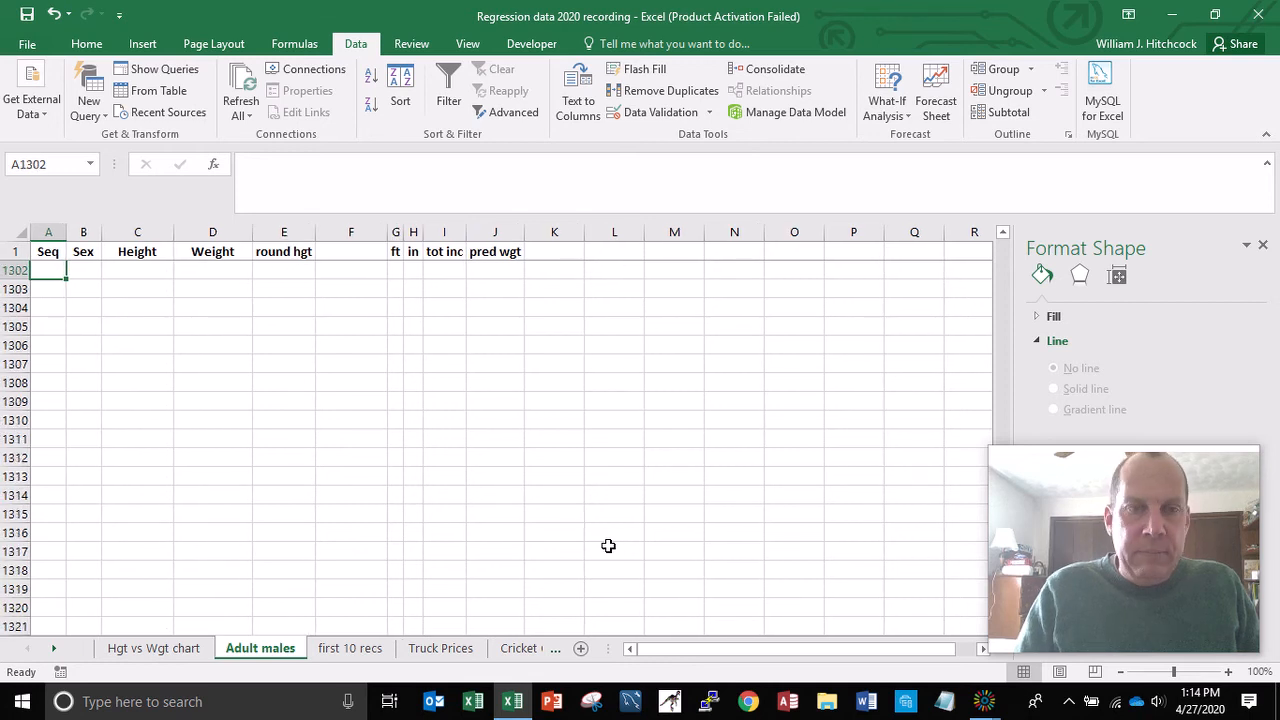
key(Page_Up)
key(Page_Up)
key(Page_Up)
key(Page_Up)
key(Page_Up)
key(Page_Up)
key(Page_Up)
key(Page_Up)
key(Page_Up)
key(Page_Up)
key(Page_Up)
key(Page_Up)
key(Page_Up)
key(Page_Up)
key(Page_Up)
key(Page_Up)
key(Page_Up)
key(Page_Up)
key(Page_Up)
key(Page_Up)
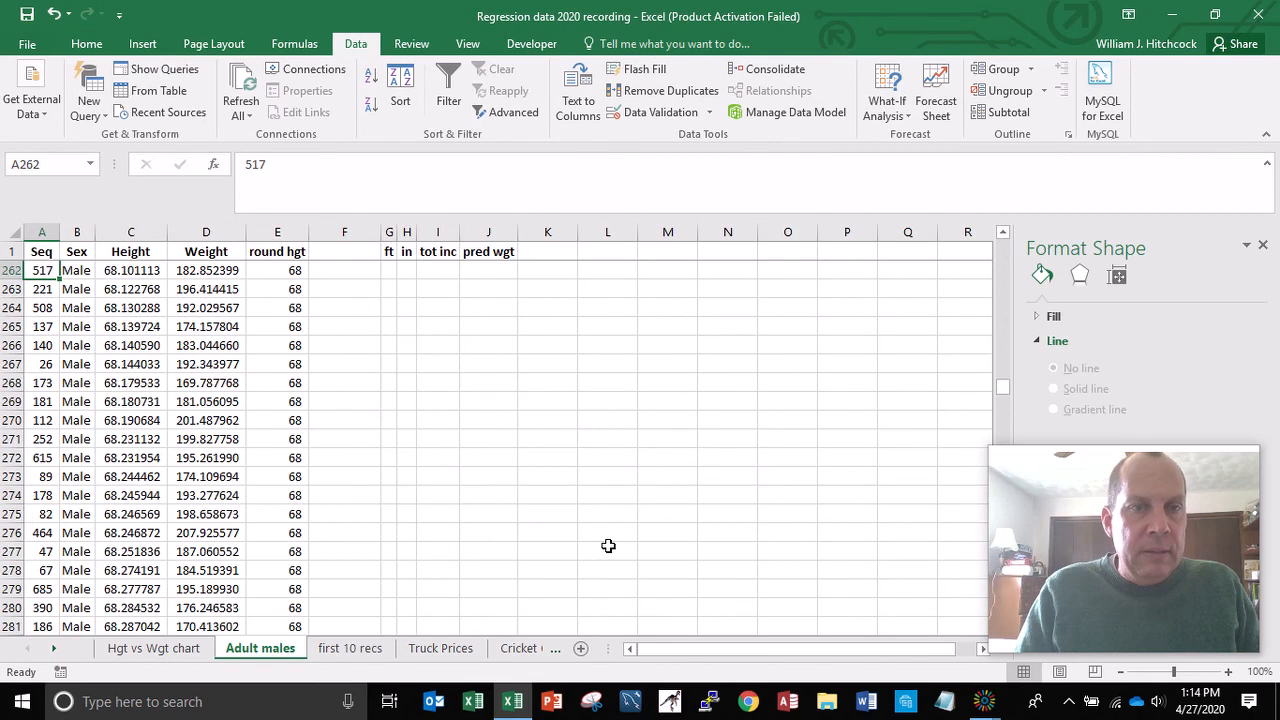
key(Page_Down)
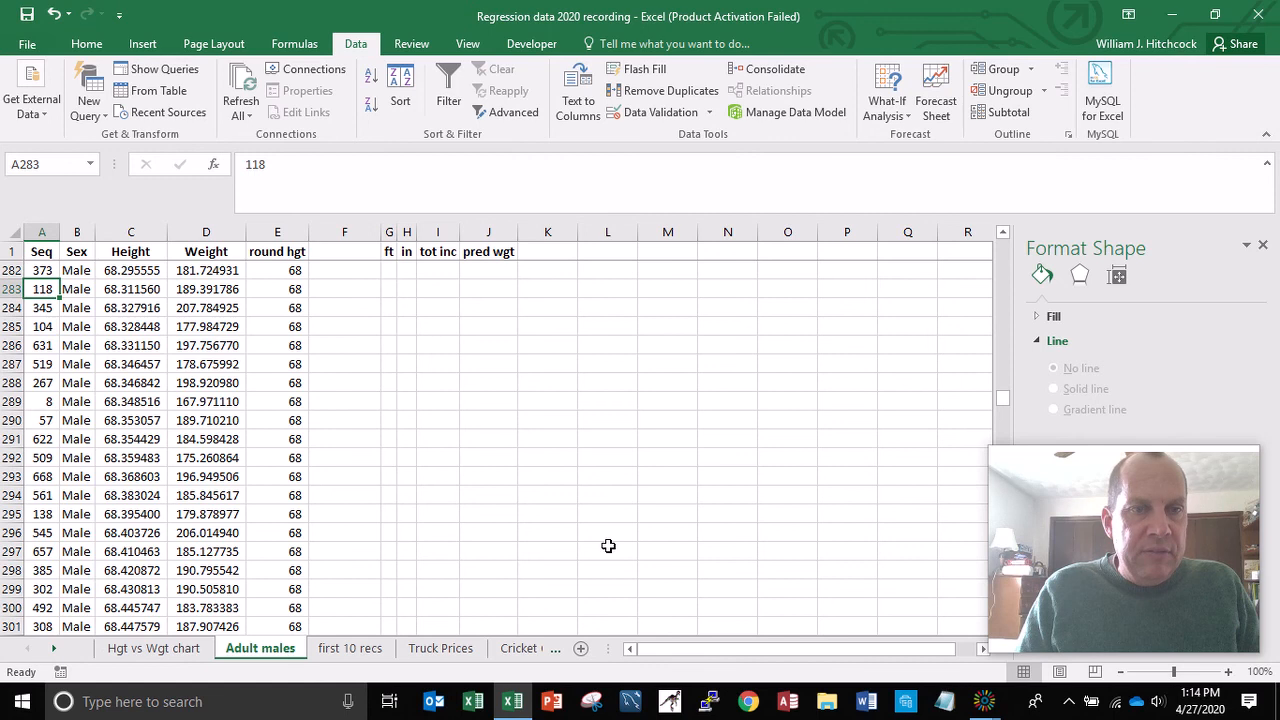
key(Down)
key(Down)
key(Down)
key(Down)
key(Down)
key(Down)
key(Down)
key(Down)
key(Down)
key(Down)
key(Down)
key(Down)
key(Down)
key(Down)
key(Down)
key(Down)
key(Down)
key(Down)
key(Down)
key(Down)
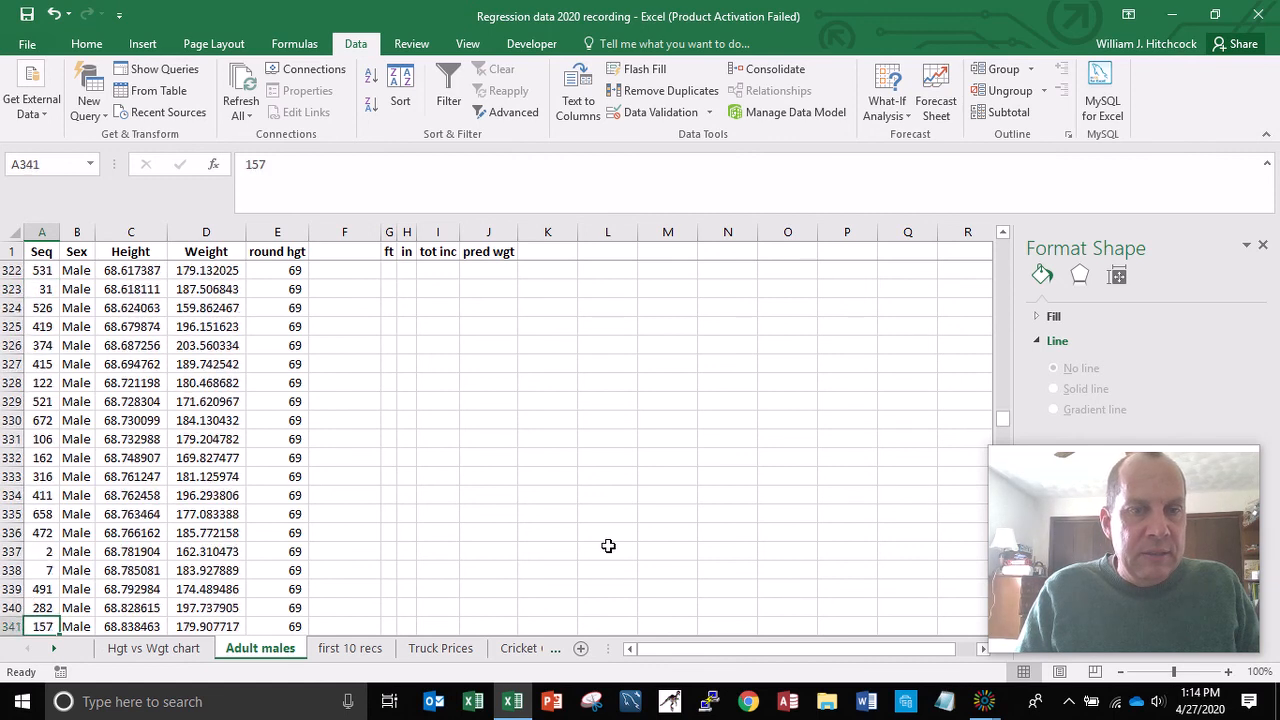
key(Down)
key(Down)
key(Down)
key(Down)
key(Down)
key(Down)
key(Down)
key(Down)
key(Down)
key(Down)
key(Down)
key(Down)
key(Down)
key(Down)
key(Down)
key(Down)
key(Down)
key(Down)
key(Down)
key(Down)
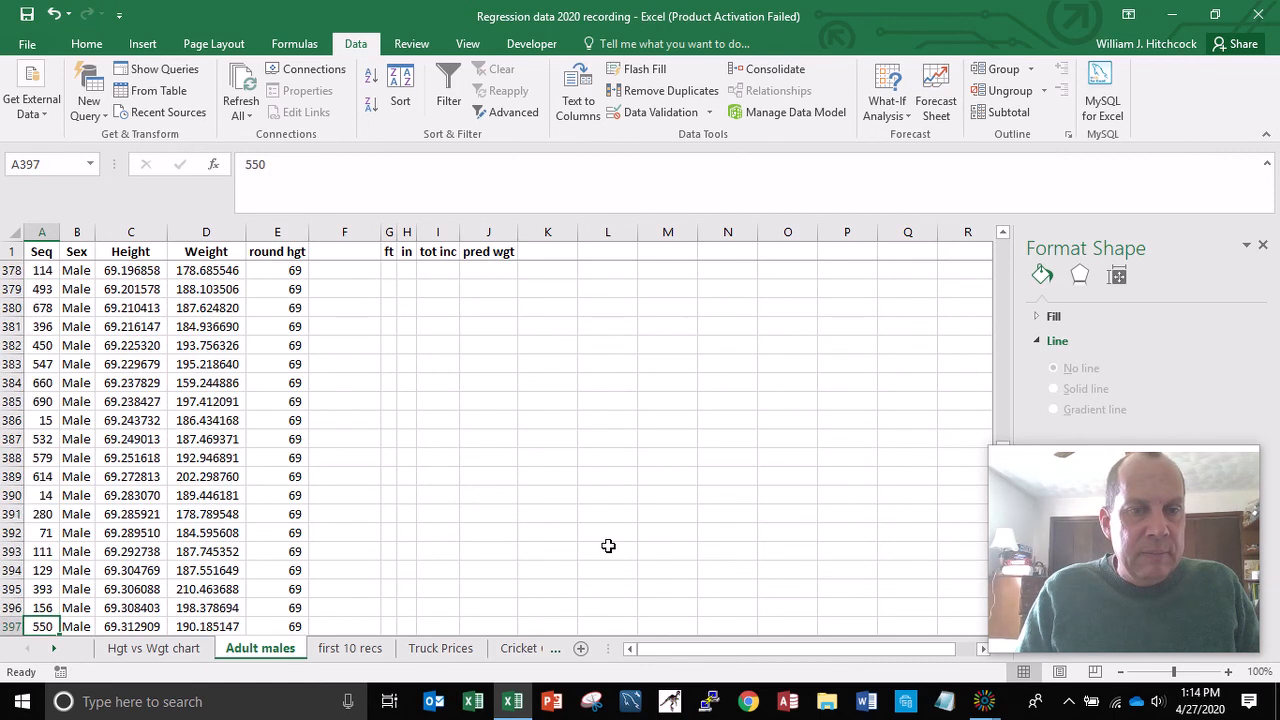
key(Down)
key(Down)
key(Down)
key(Down)
key(Down)
key(Down)
key(Down)
key(Down)
key(Down)
key(Down)
key(Down)
key(Down)
key(Down)
key(Down)
key(Down)
key(Down)
key(Down)
key(Down)
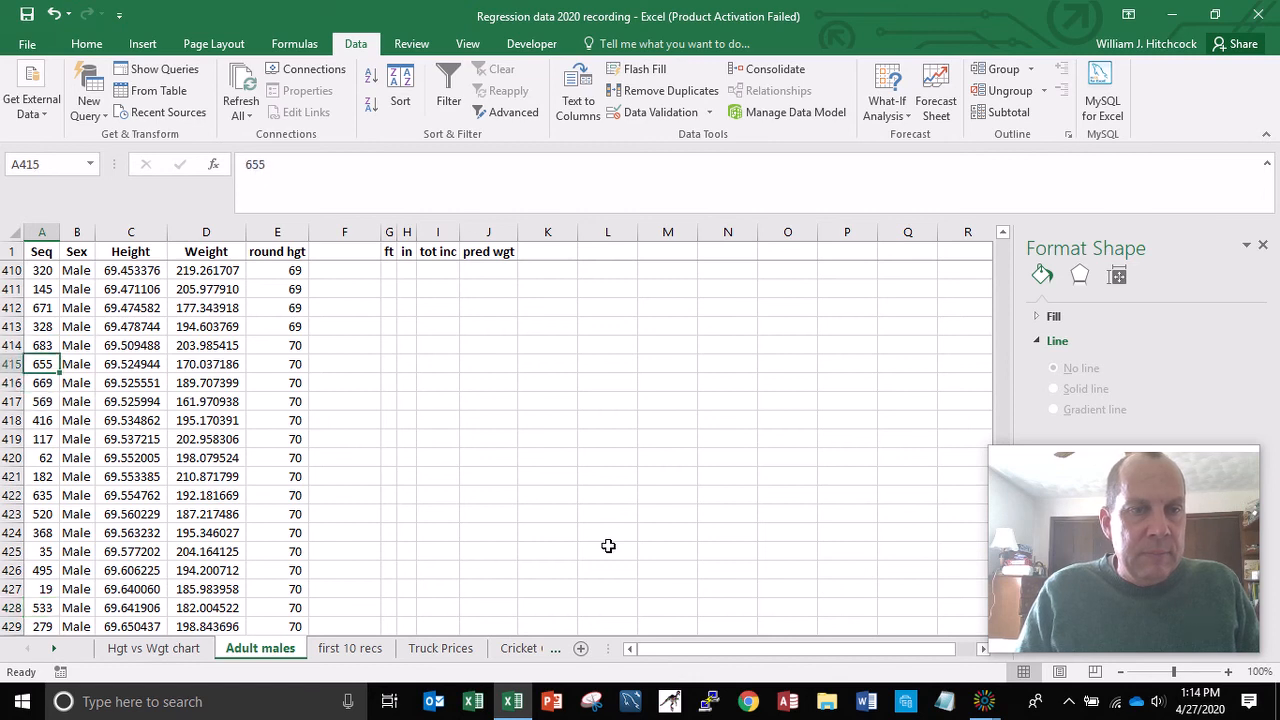
Step: Insert a histogram of the weights in D415:D484, covering people with a rounded height of 70
key(Right)
key(Right)
key(Right)
key(shift+Down)
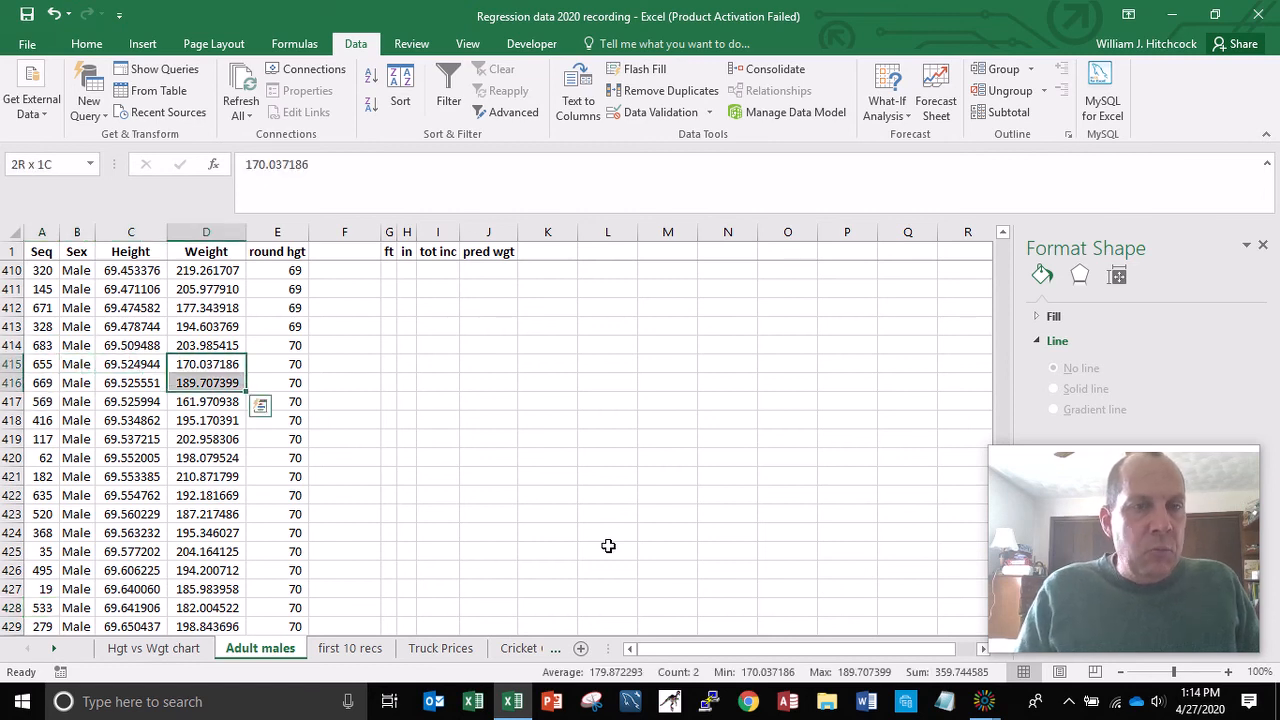
key(shift+Down)
key(shift+Down)
key(shift+Down)
key(shift+Down)
key(shift+Down)
key(shift+Down)
key(shift+Down)
key(shift+Down)
key(shift+Down)
key(shift+Down)
key(shift+Down)
key(shift+Down)
key(shift+Down)
key(shift+Down)
key(shift+Down)
key(shift+Down)
key(shift+Down)
key(shift+Down)
key(shift+Down)
key(shift+Down)
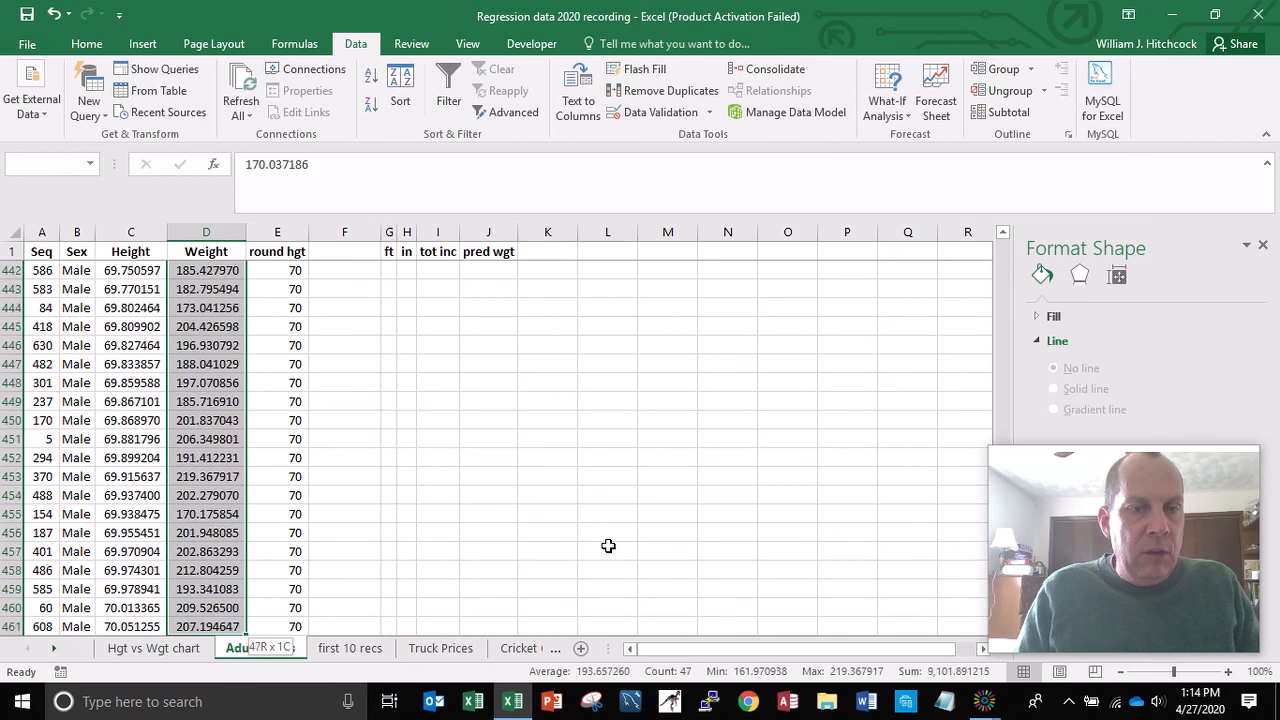
key(shift+Down)
key(shift+Down)
key(shift+Down)
key(shift+Down)
key(shift+Down)
key(shift+Down)
key(shift+Down)
key(shift+Down)
key(shift+Down)
key(shift+Down)
key(shift+Down)
key(shift+Down)
key(shift+Down)
key(shift+Down)
key(shift+Down)
key(shift+Down)
key(shift+Down)
key(shift+Down)
key(shift+Down)
key(shift+Down)
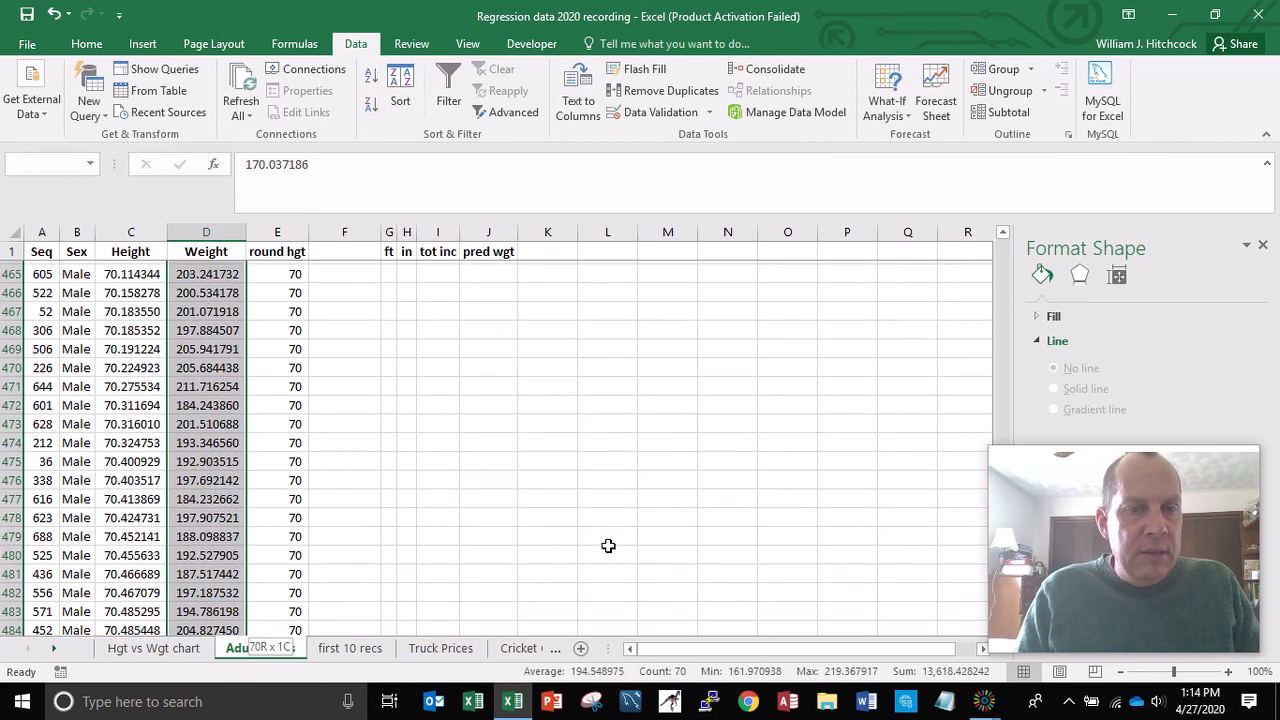
key(shift+Down)
key(shift+Down)
key(shift+Down)
key(shift+Down)
key(shift+Down)
key(shift+Down)
key(shift+Up)
key(shift+Up)
key(shift+Up)
key(shift+Up)
key(shift+Up)
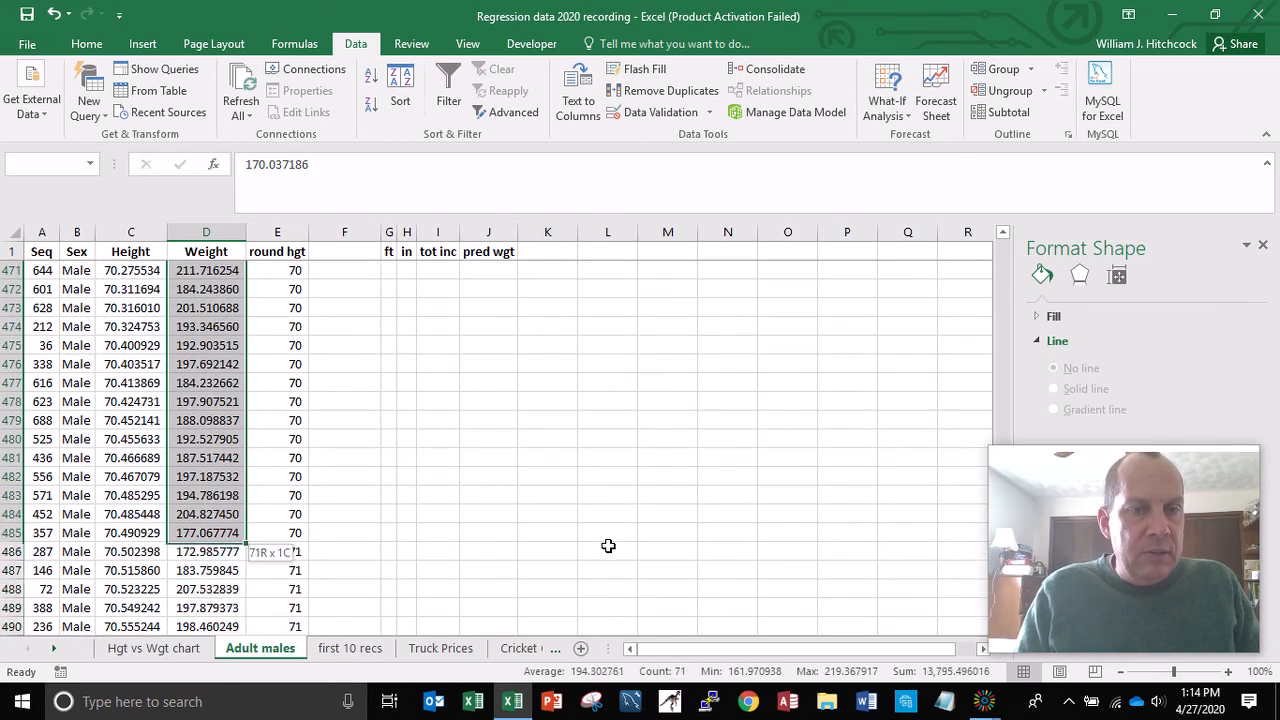
key(shift+Up)
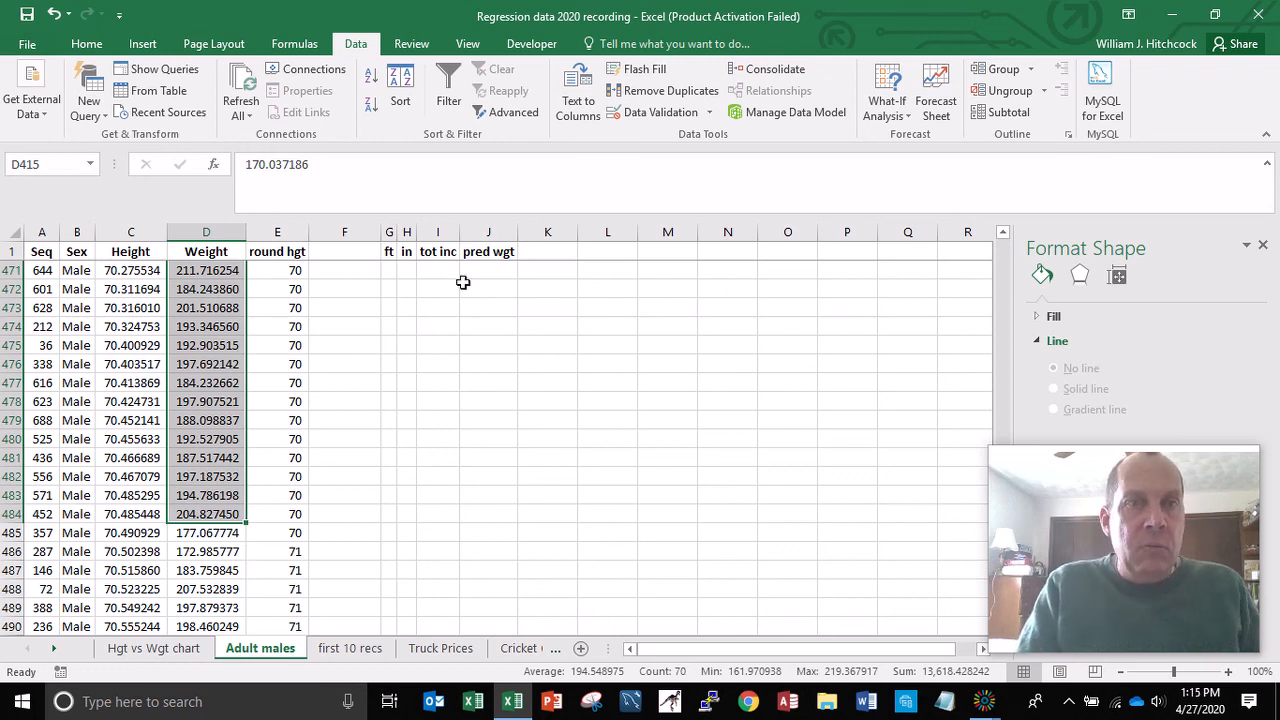
click(142, 45)
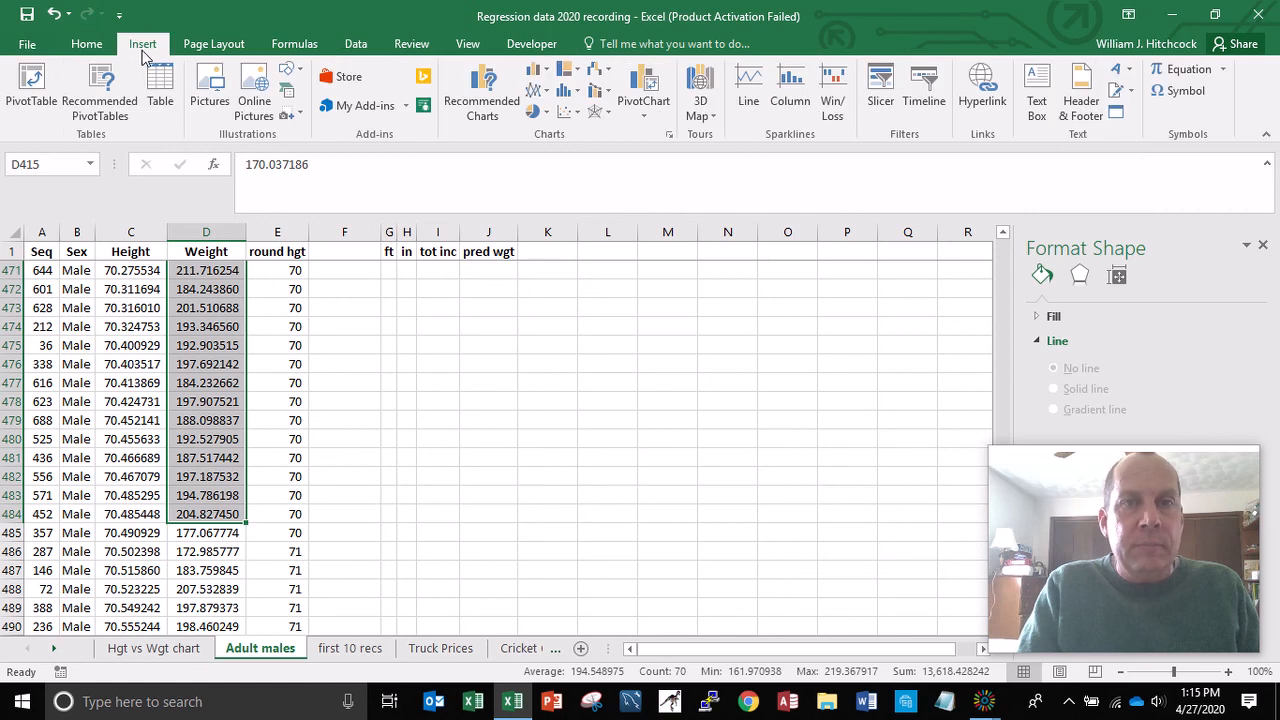
click(577, 95)
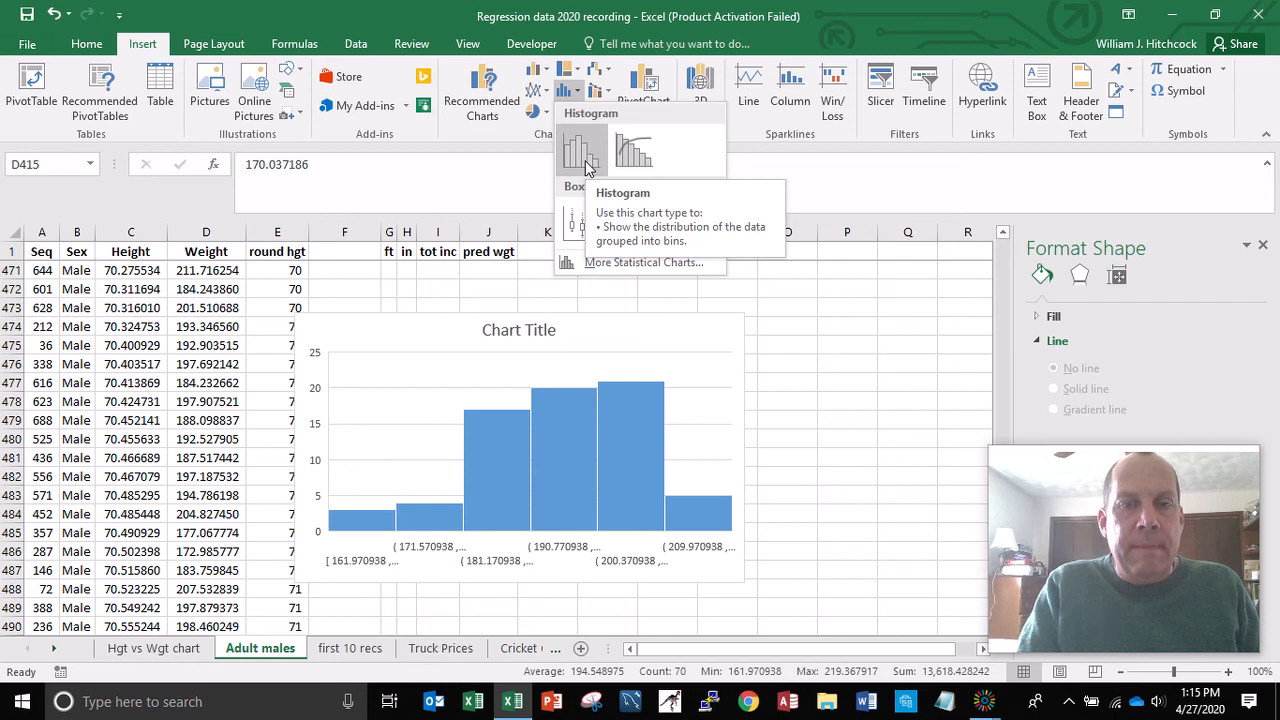
click(585, 160)
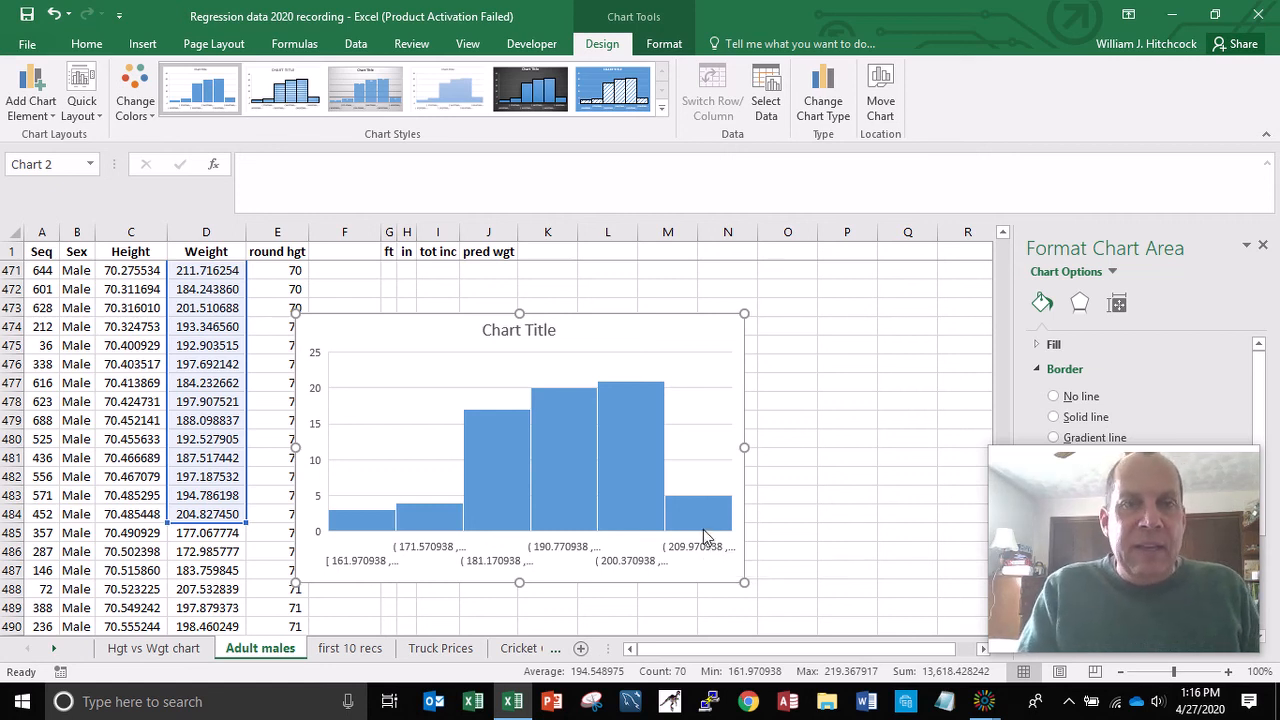
Step: Move the histogram to a new sheet named Hgt Wgt Histogram
mouse_move(703, 528)
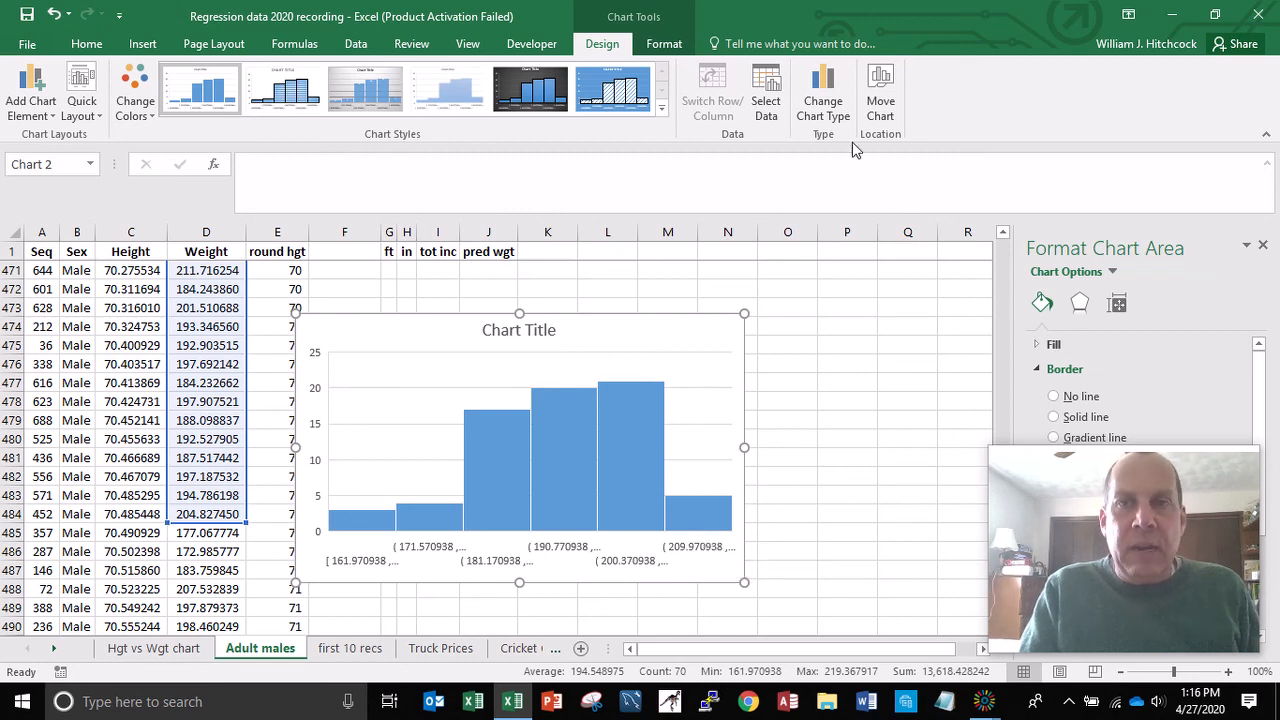
click(875, 110)
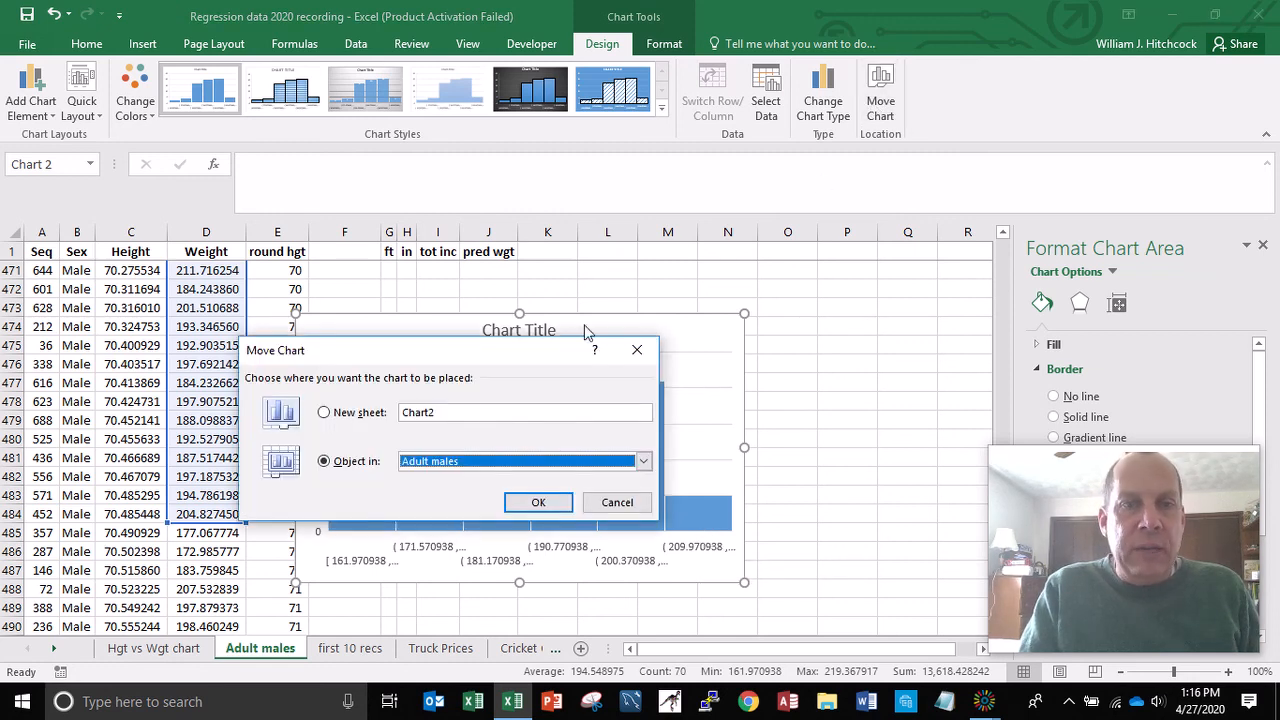
click(330, 414)
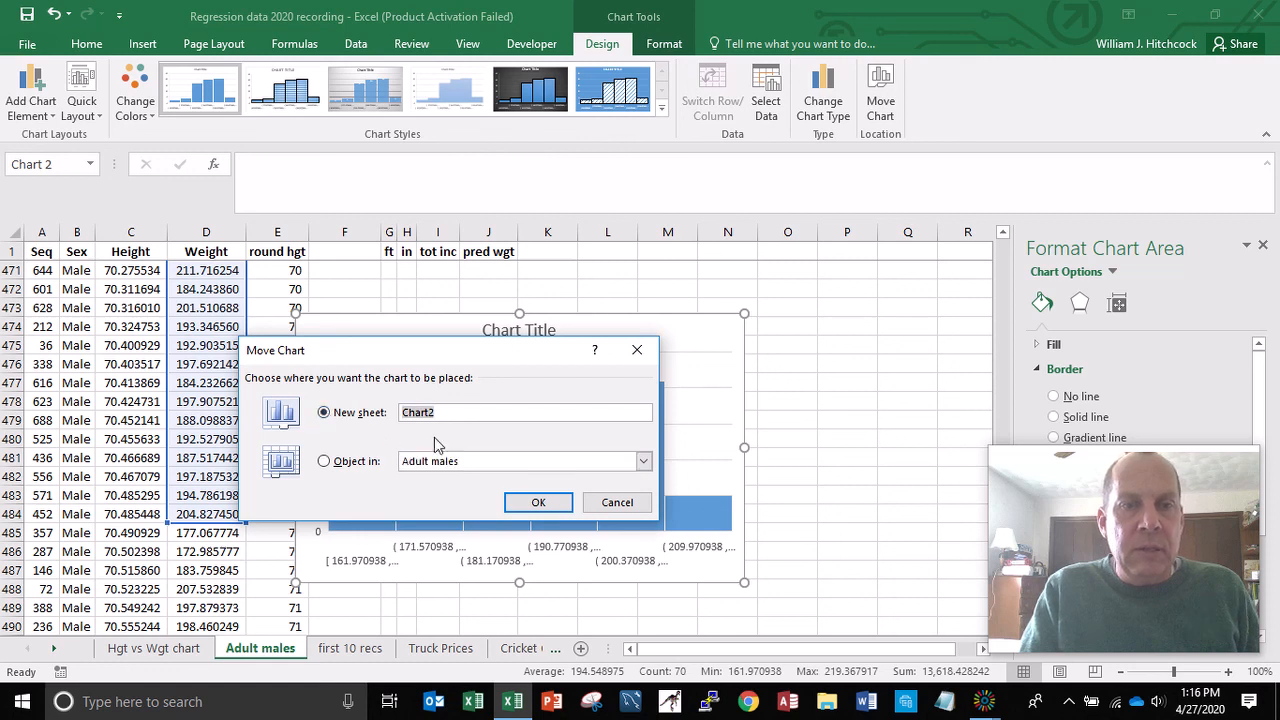
text(Hi)
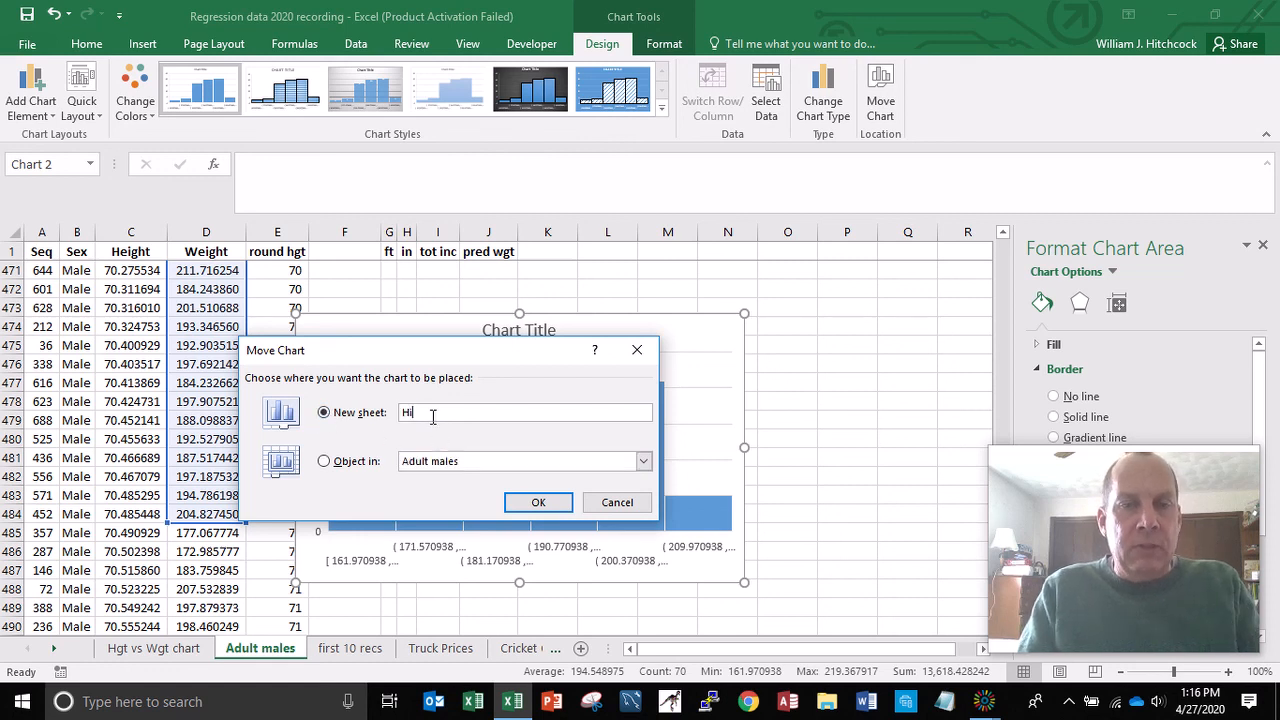
text(Hgt)
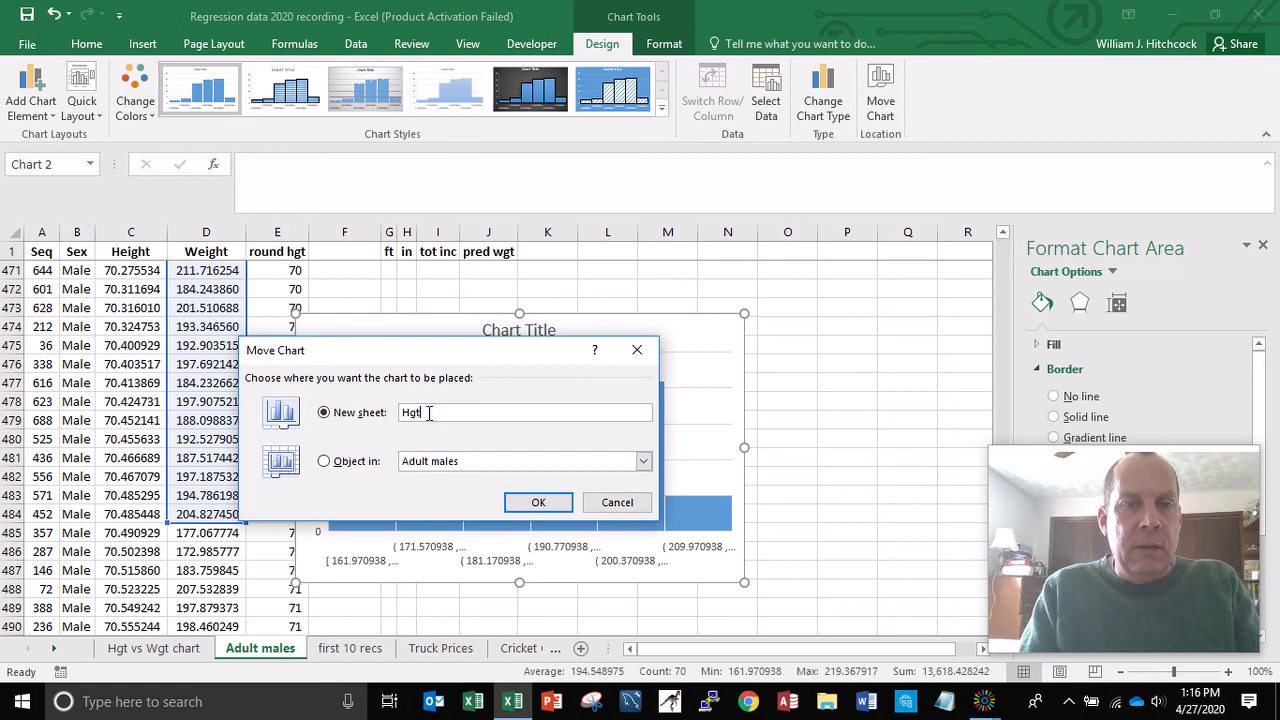
text( Wgt )
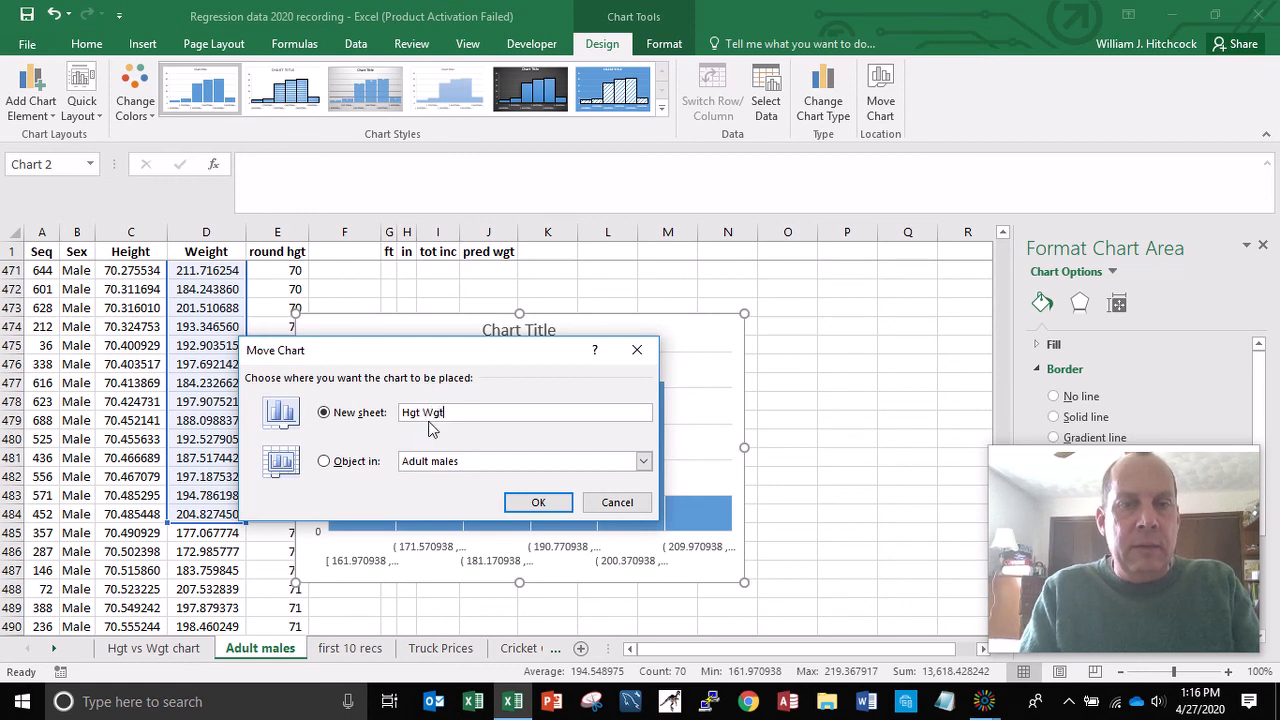
text(Historg)
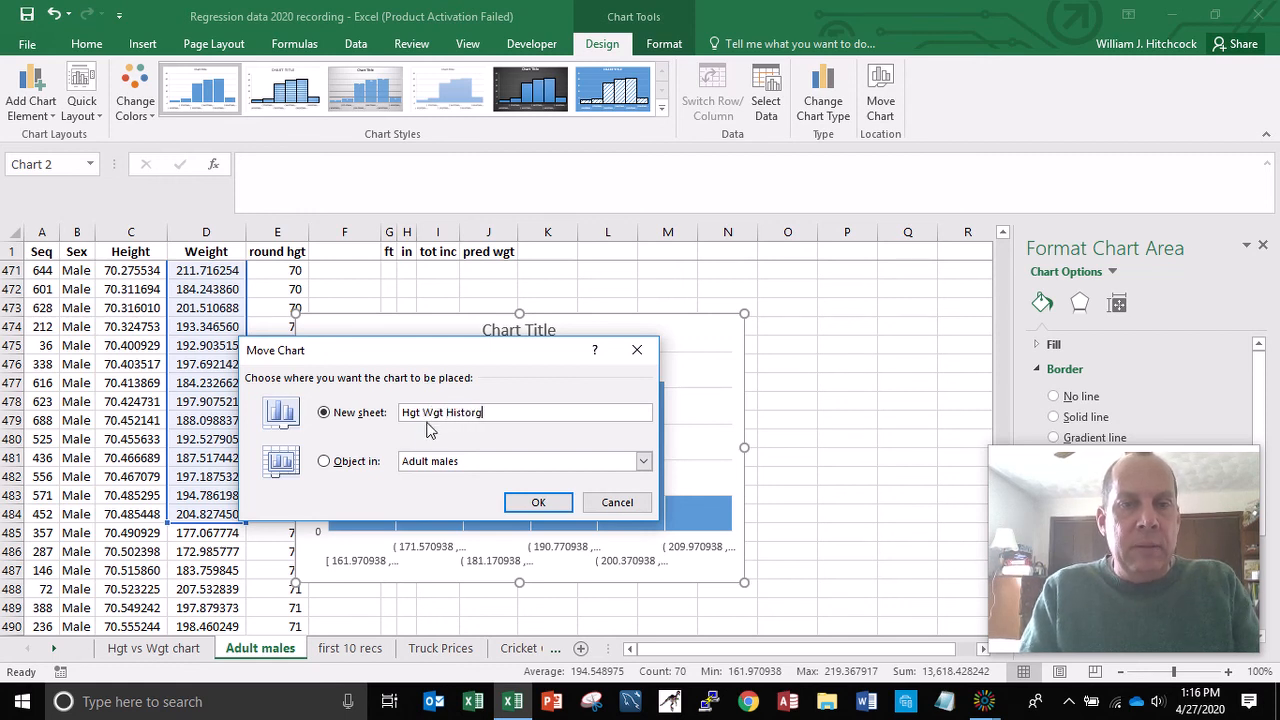
key(BackSpace)
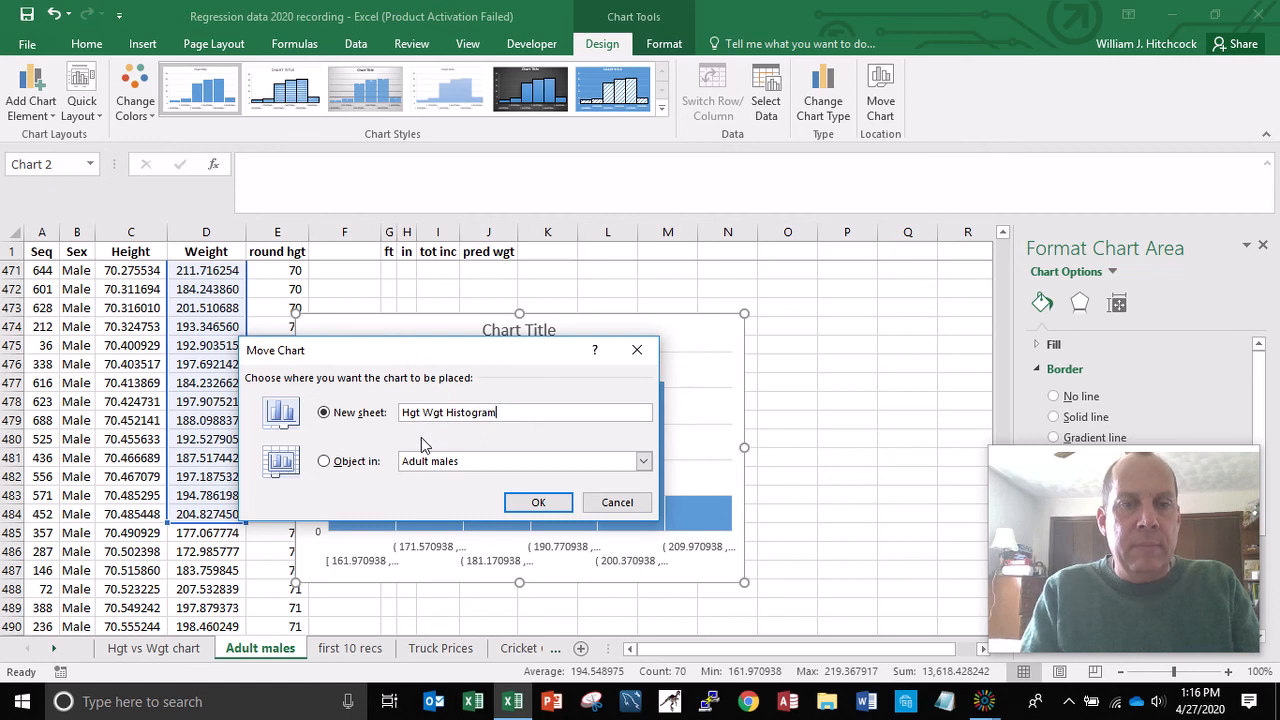
key(Return)
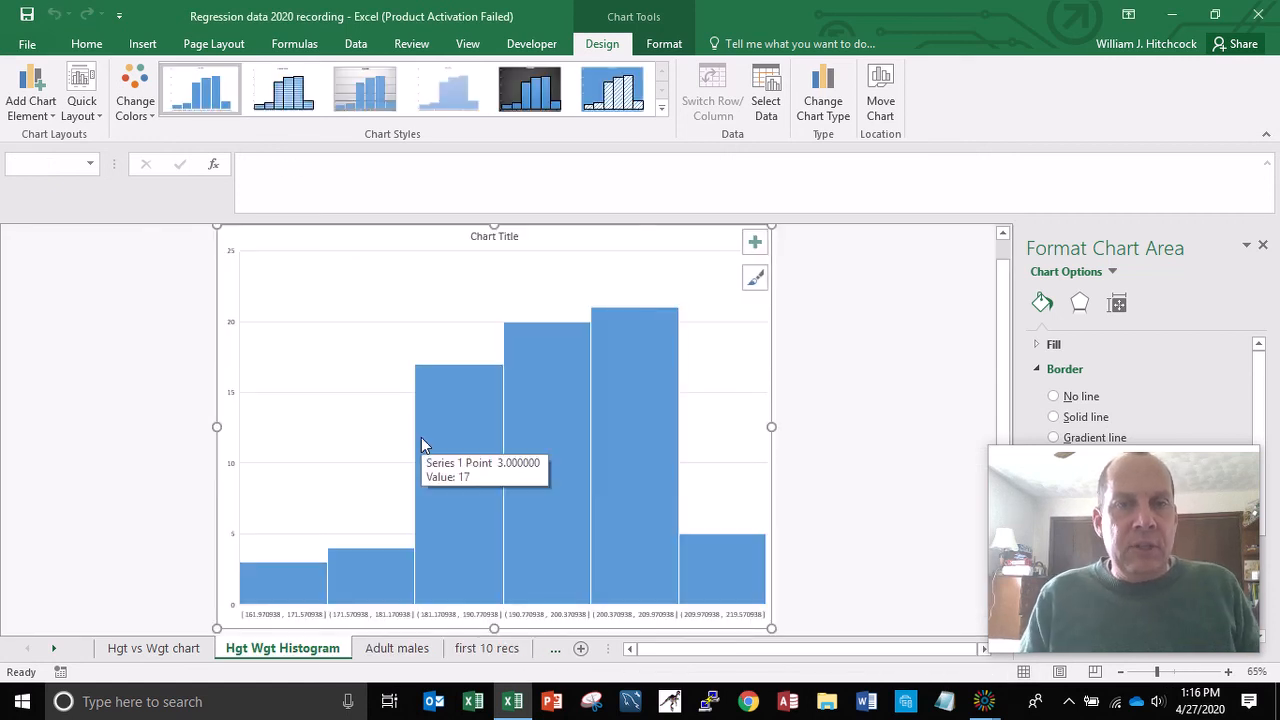
Step: Set the histogram's chart title to 70" males (5'10")
click(503, 237)
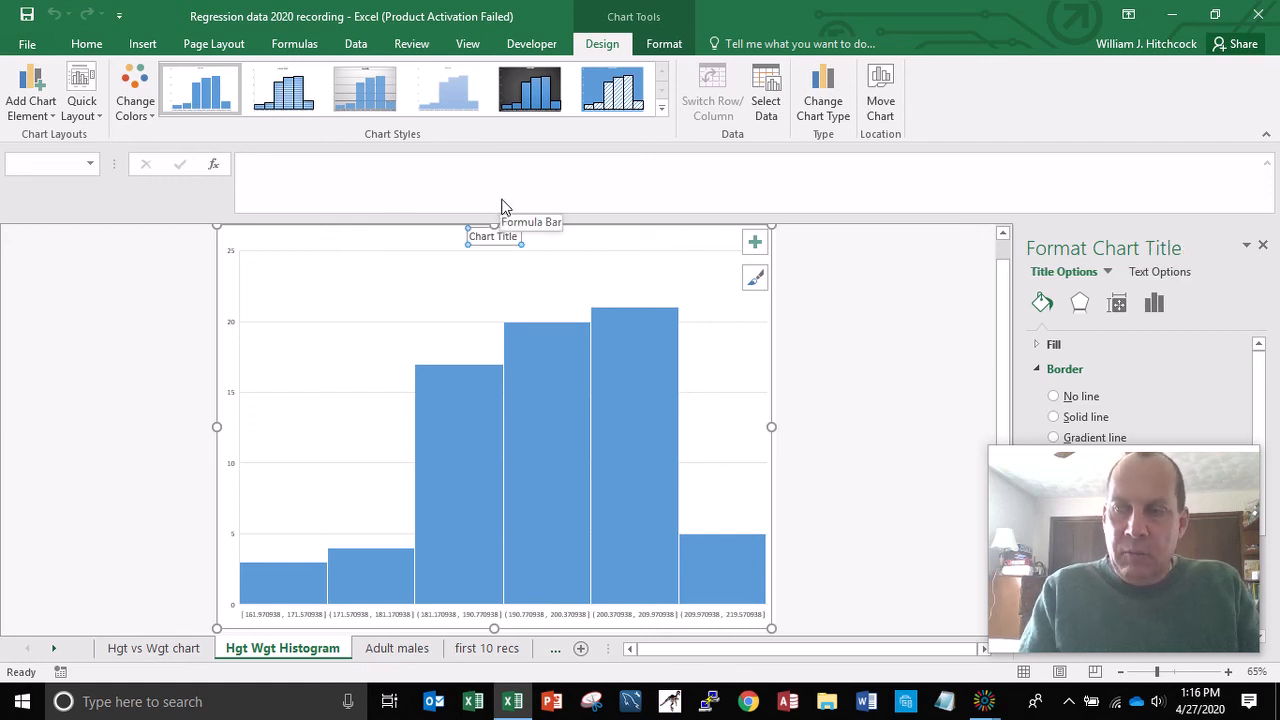
key(Delete)
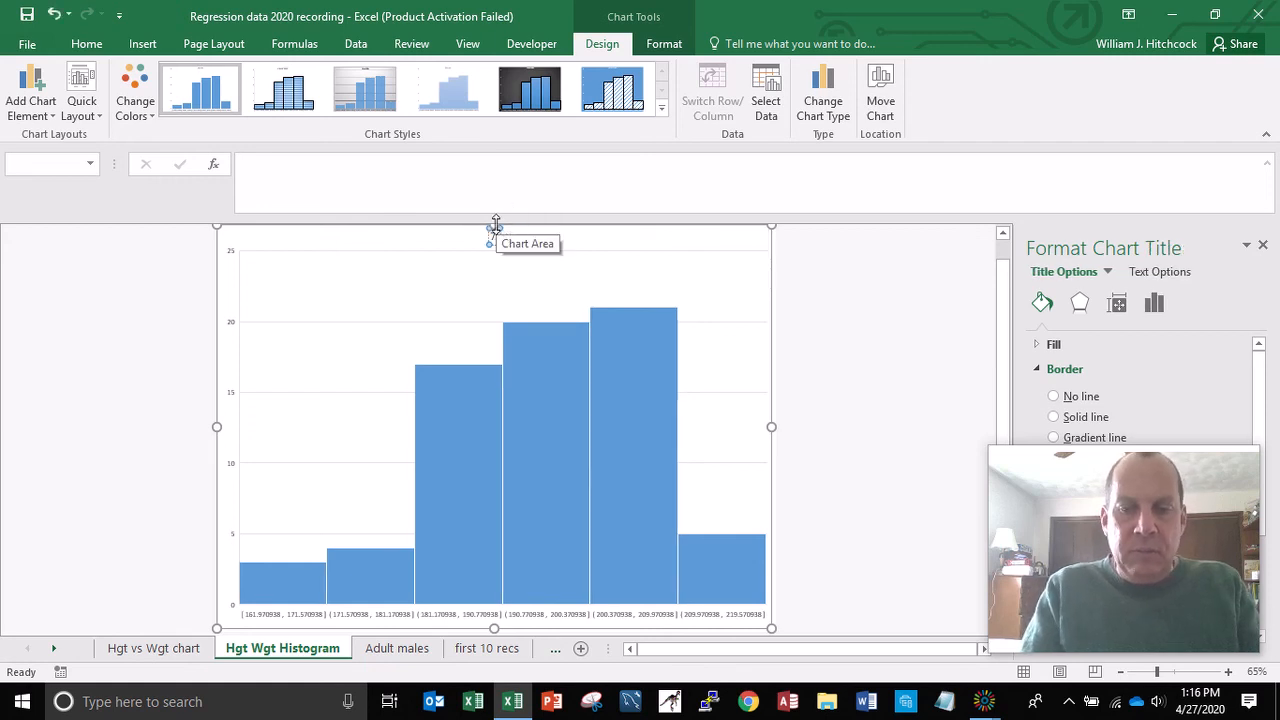
text(70" male)
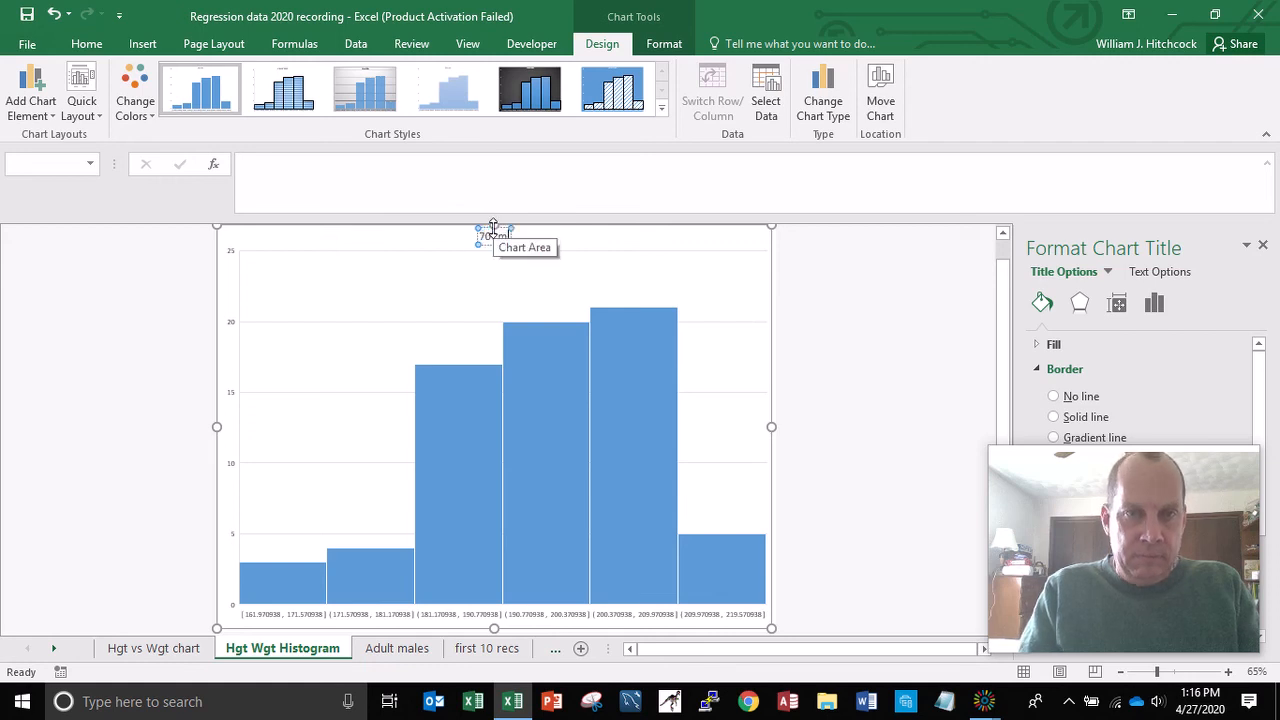
text(s)
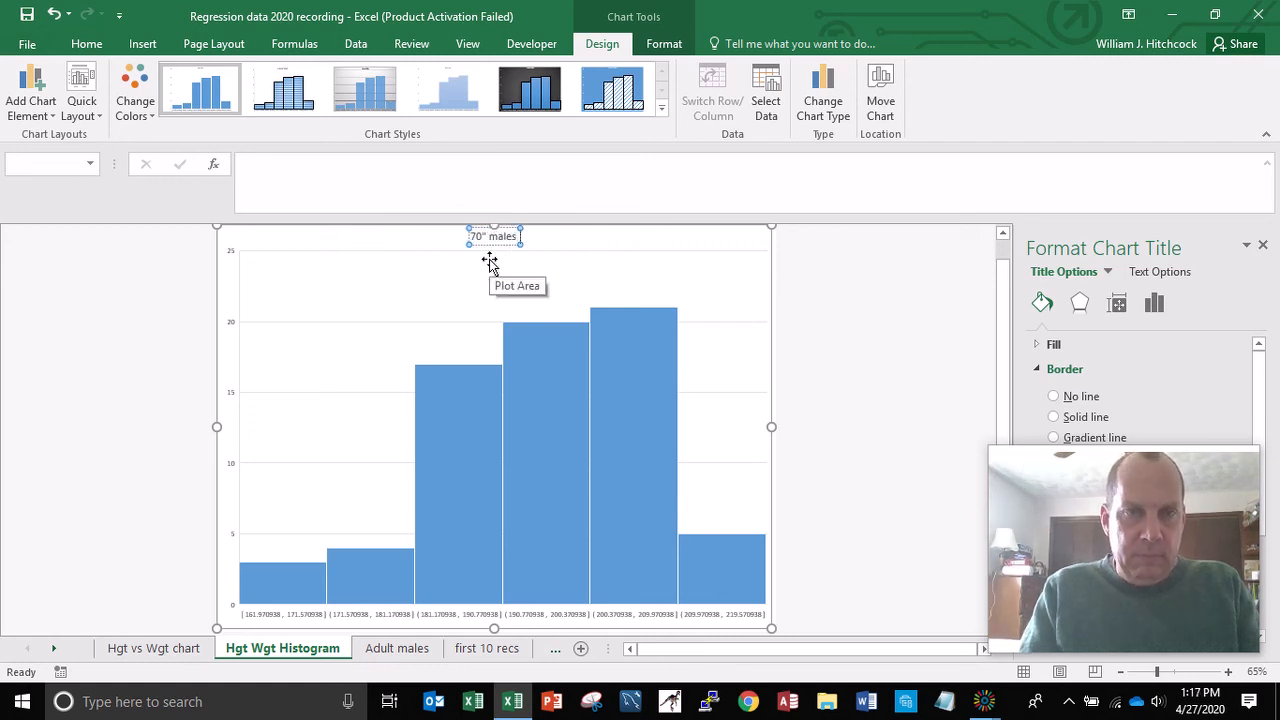
text( (5.)
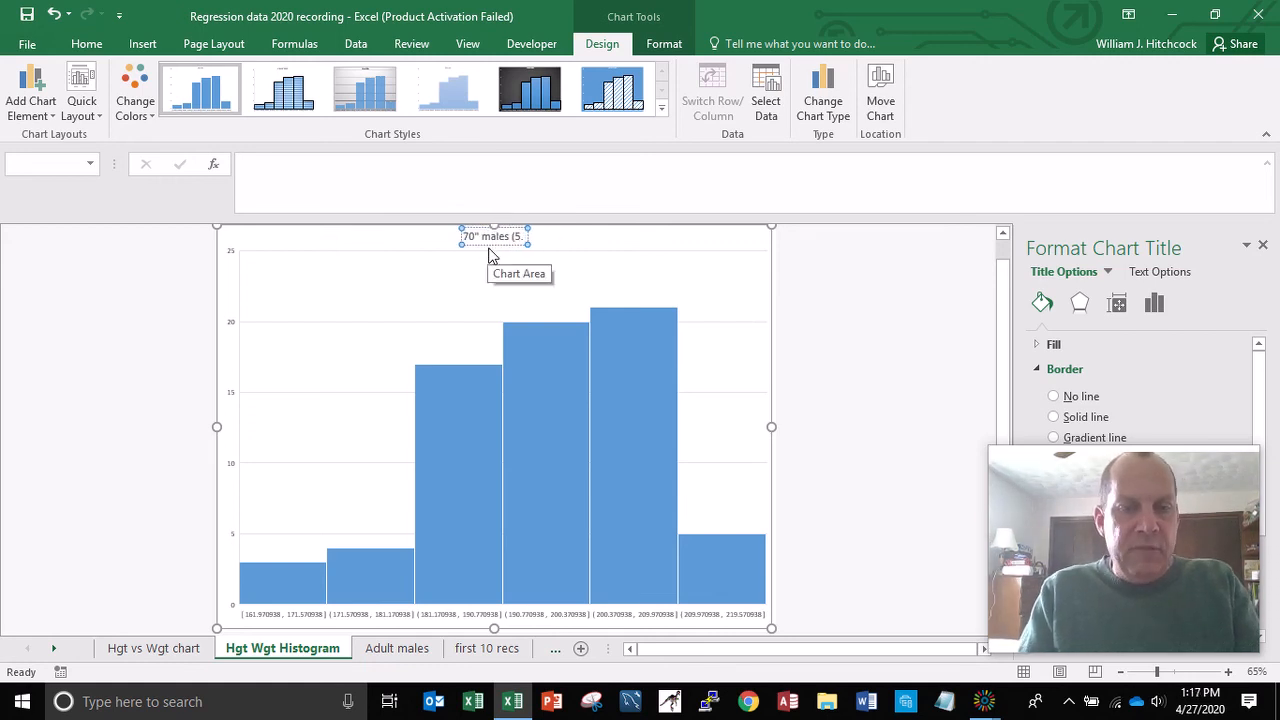
text(10"))
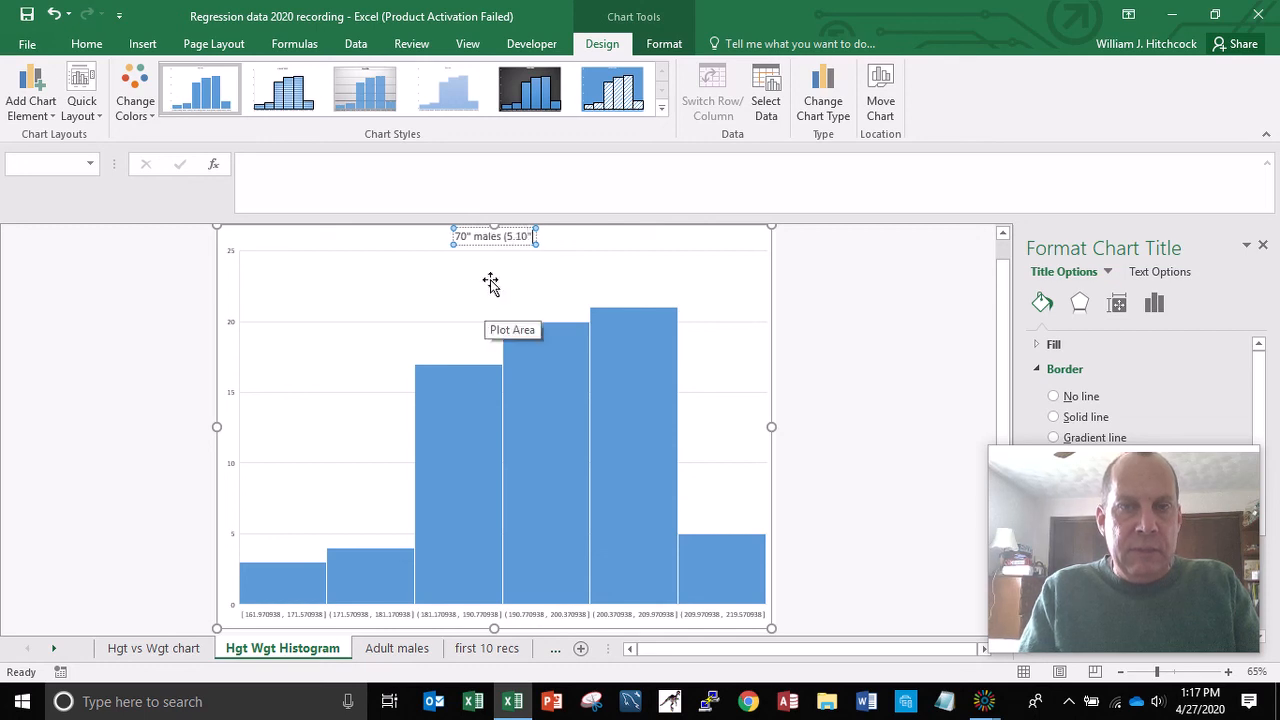
key(BackSpace)
key(BackSpace)
key(BackSpace)
key(BackSpace)
key(BackSpace)
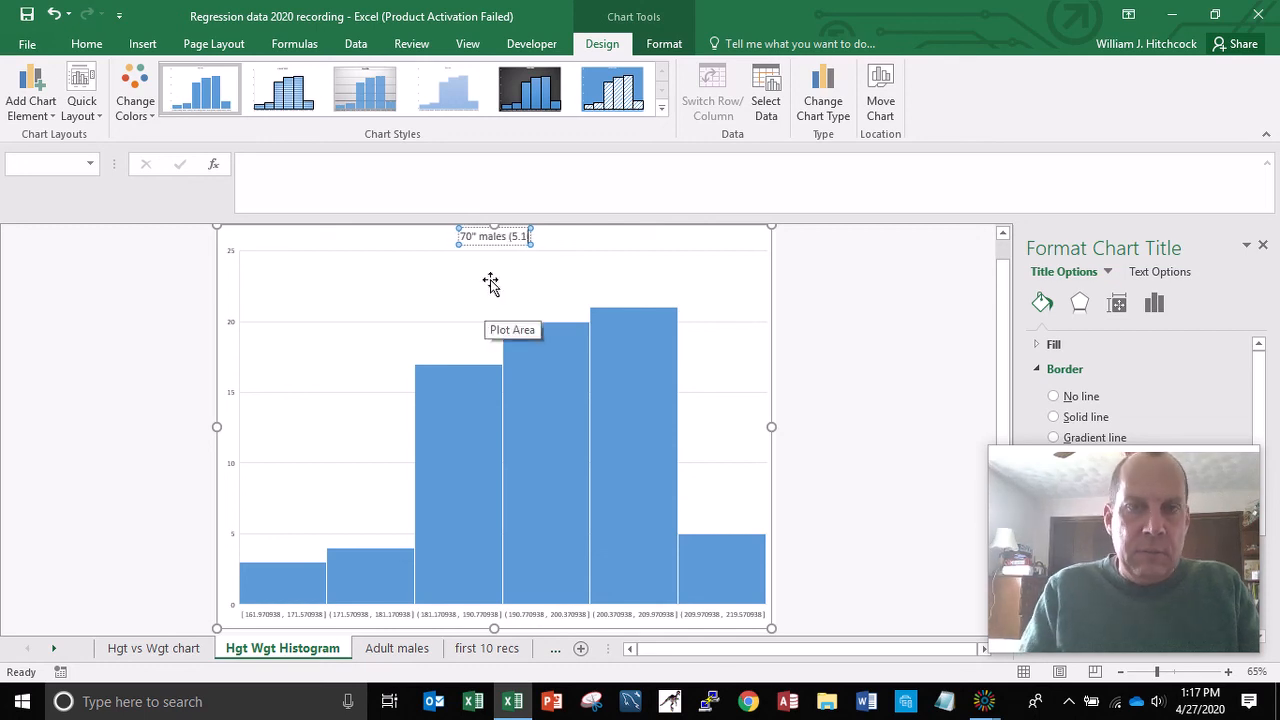
text(')
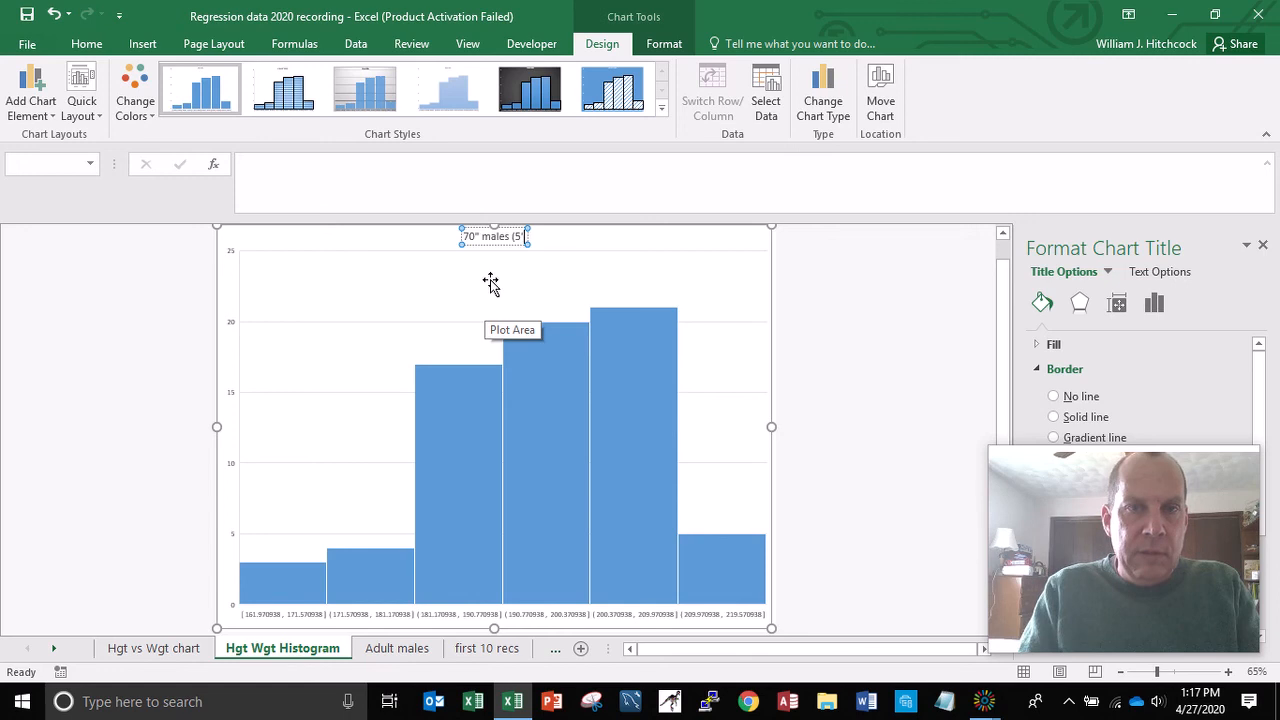
text(10)
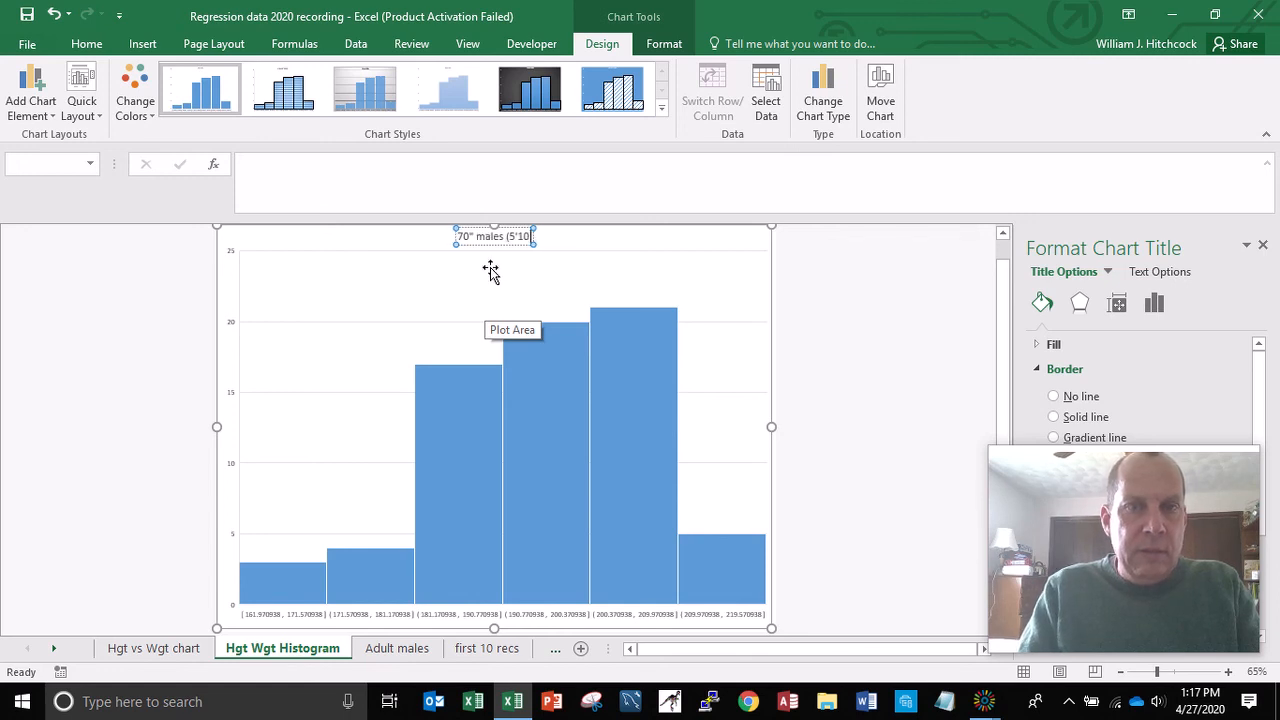
text("))
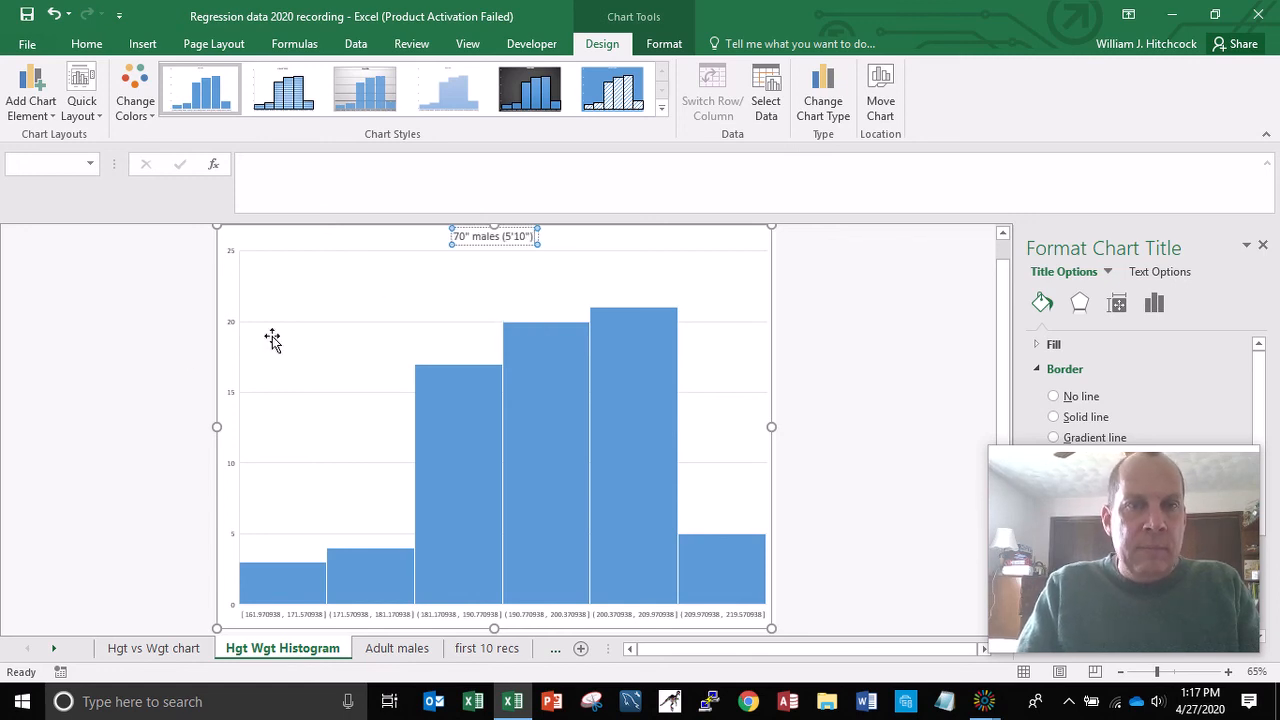
click(136, 355)
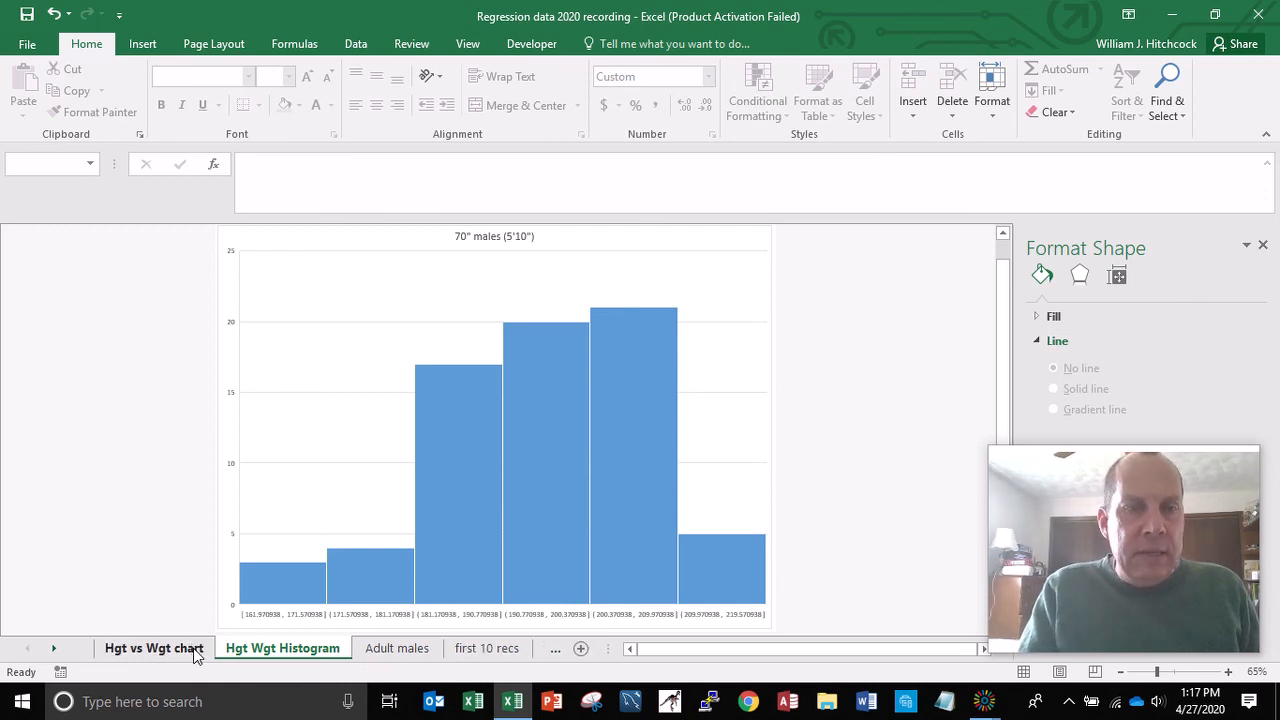
Step: Go through the workbook's sheets to Truck Prices and look through its list and best prices for all orders
click(395, 658)
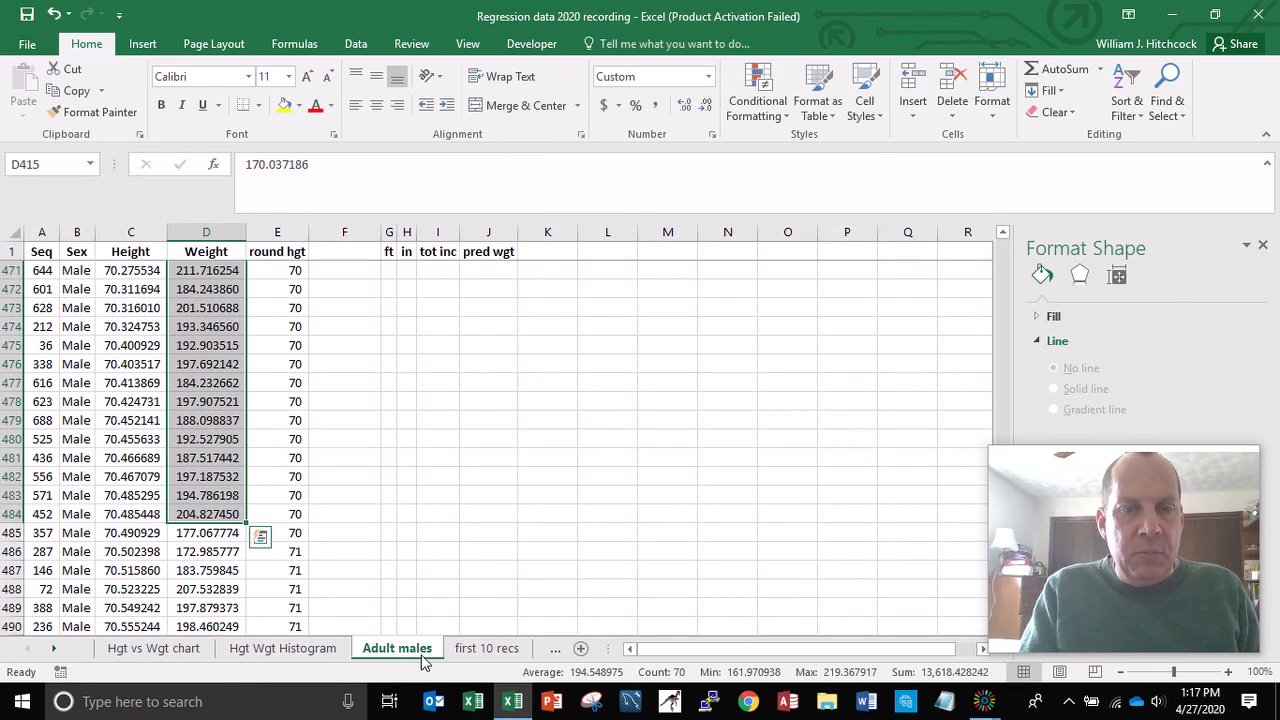
click(466, 655)
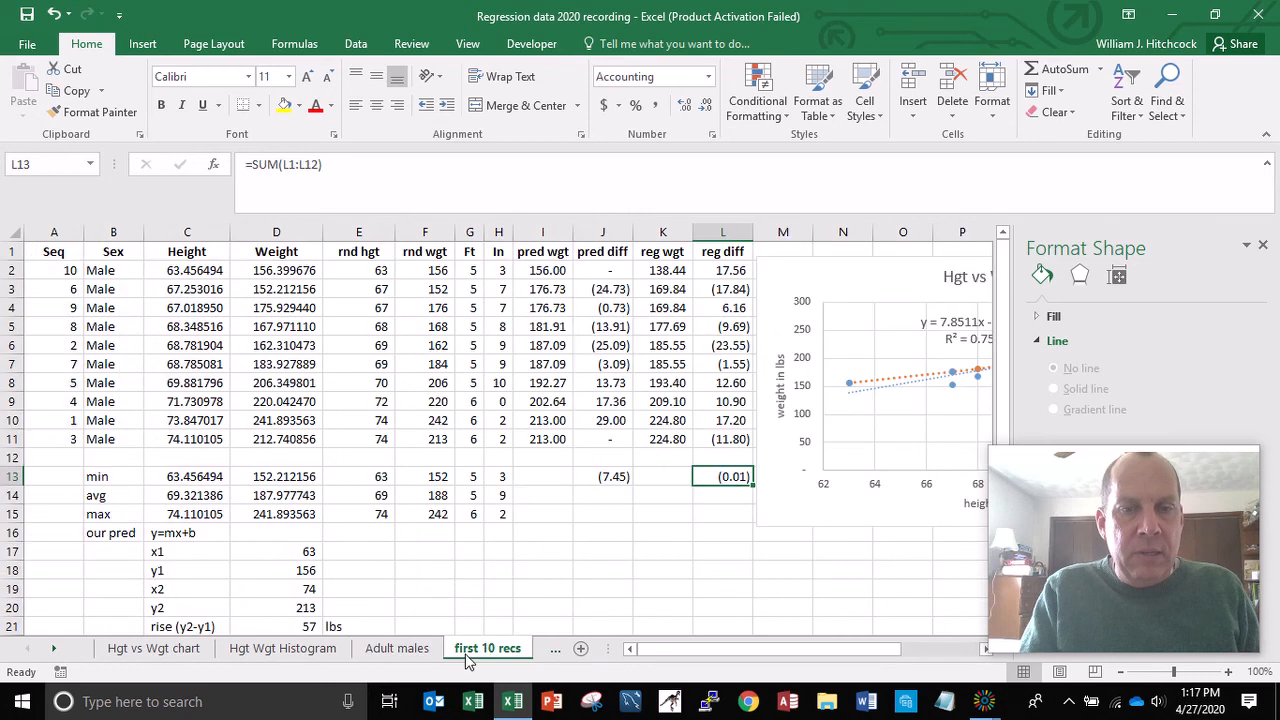
click(539, 652)
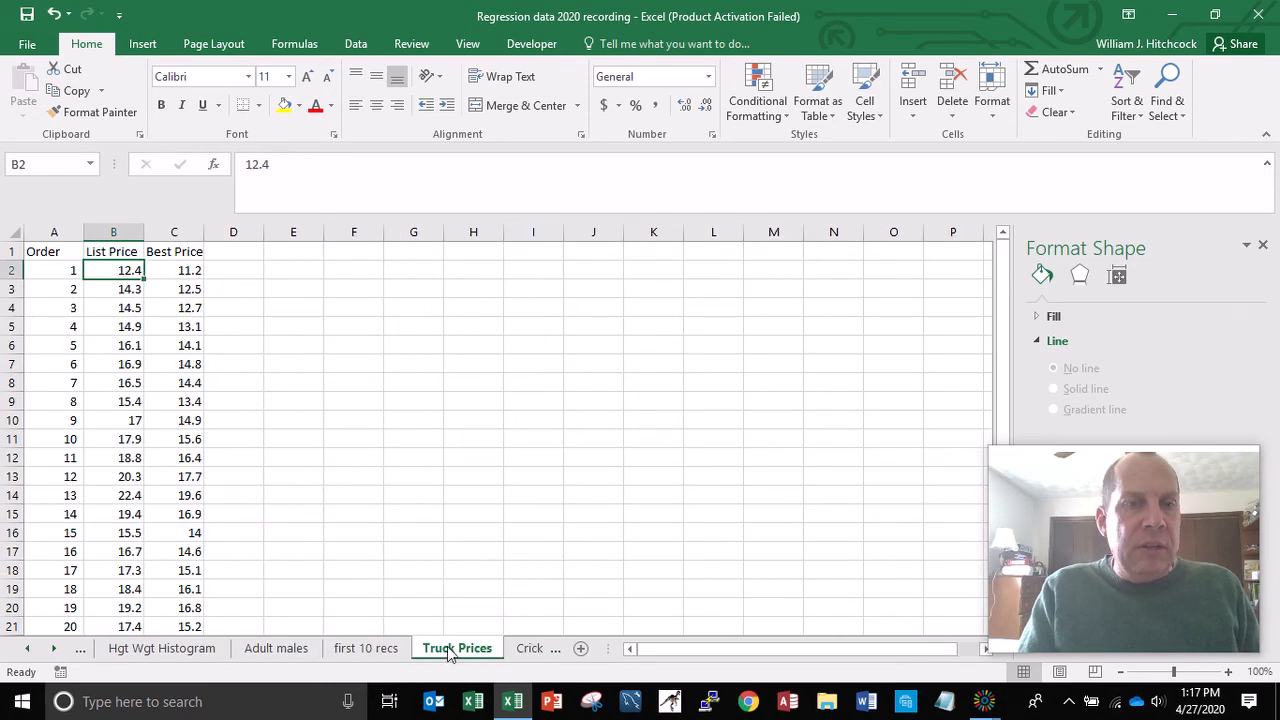
key(Down)
key(Down)
key(Down)
key(Down)
key(Down)
key(Down)
key(Down)
key(Down)
key(Down)
key(Down)
key(Down)
key(Down)
key(Down)
key(Down)
key(Down)
key(Down)
key(Down)
key(Down)
key(Down)
key(Down)
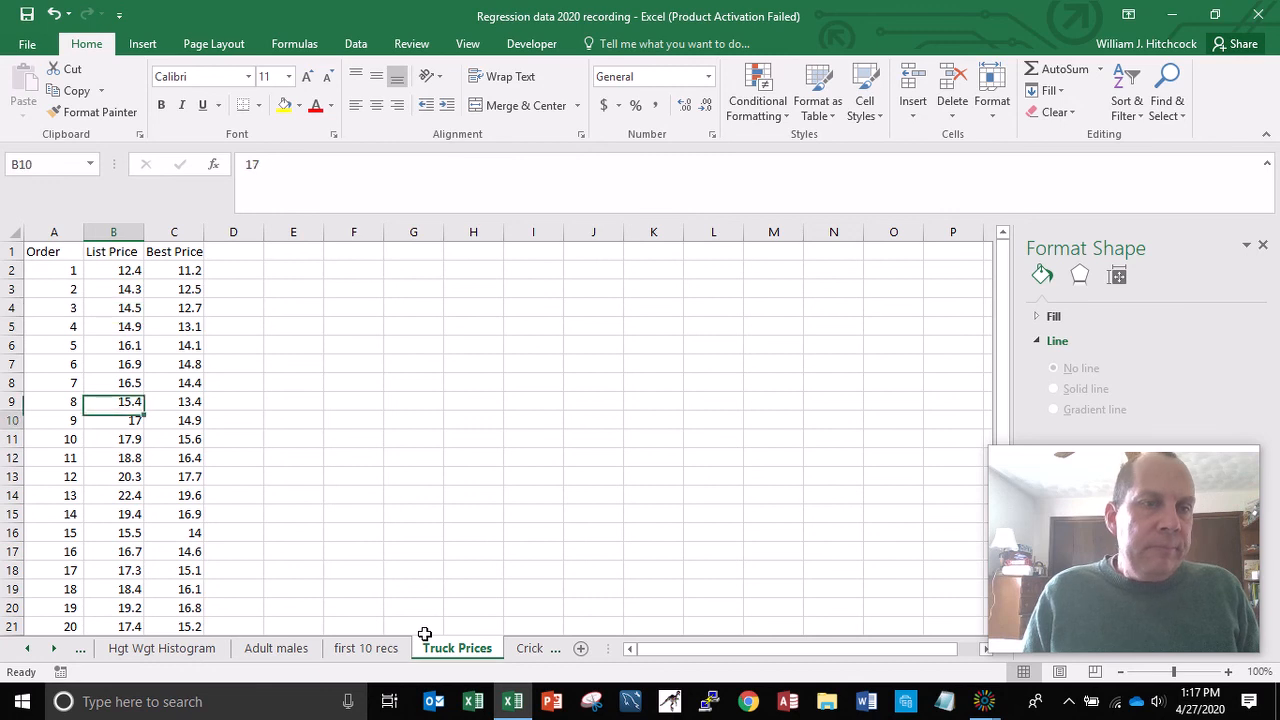
key(Up)
key(Up)
key(Up)
key(Up)
key(Up)
key(Up)
key(Up)
key(Up)
key(Up)
key(Up)
key(Up)
key(Up)
key(Up)
key(Up)
key(Up)
key(Up)
key(Up)
key(Up)
key(Up)
key(Up)
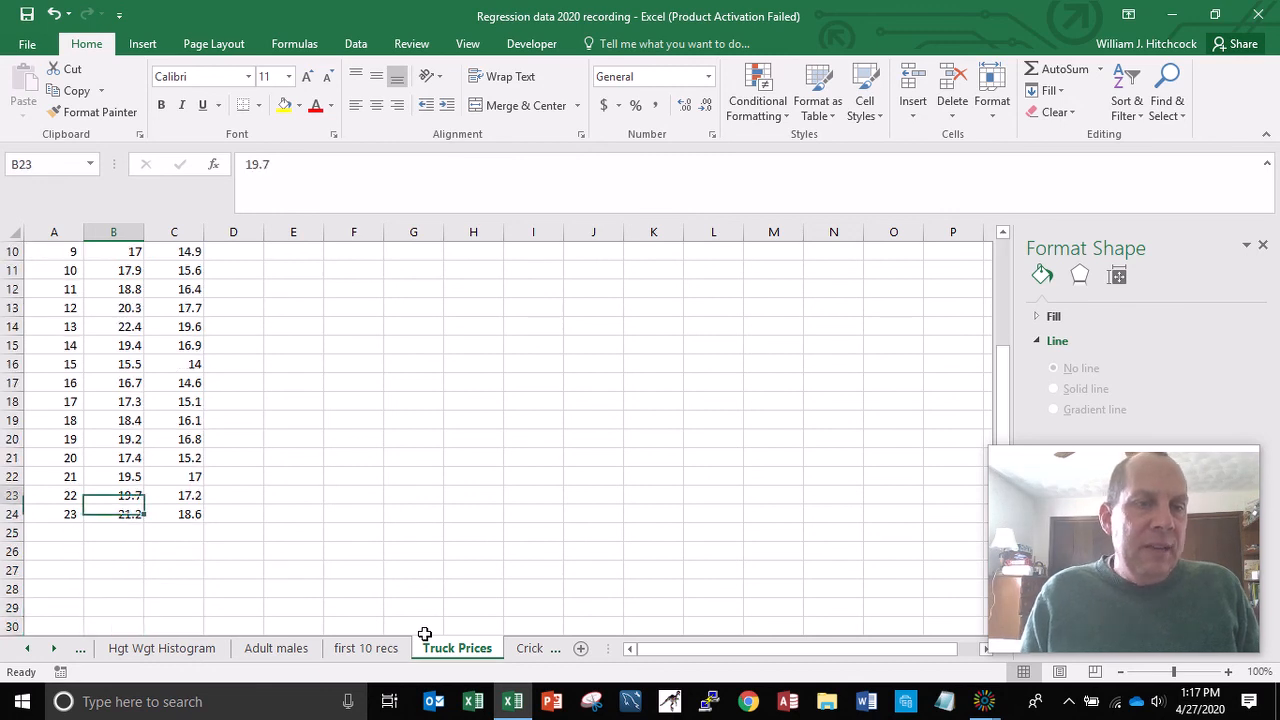
key(Up)
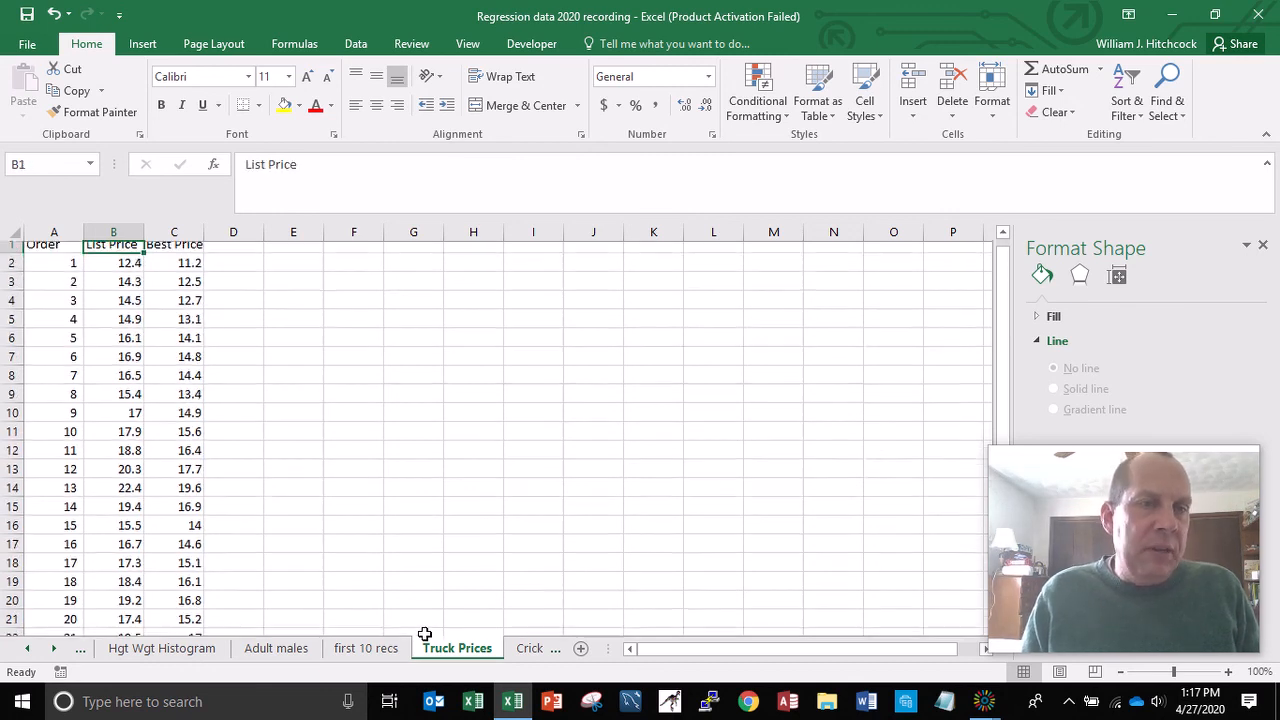
key(Down)
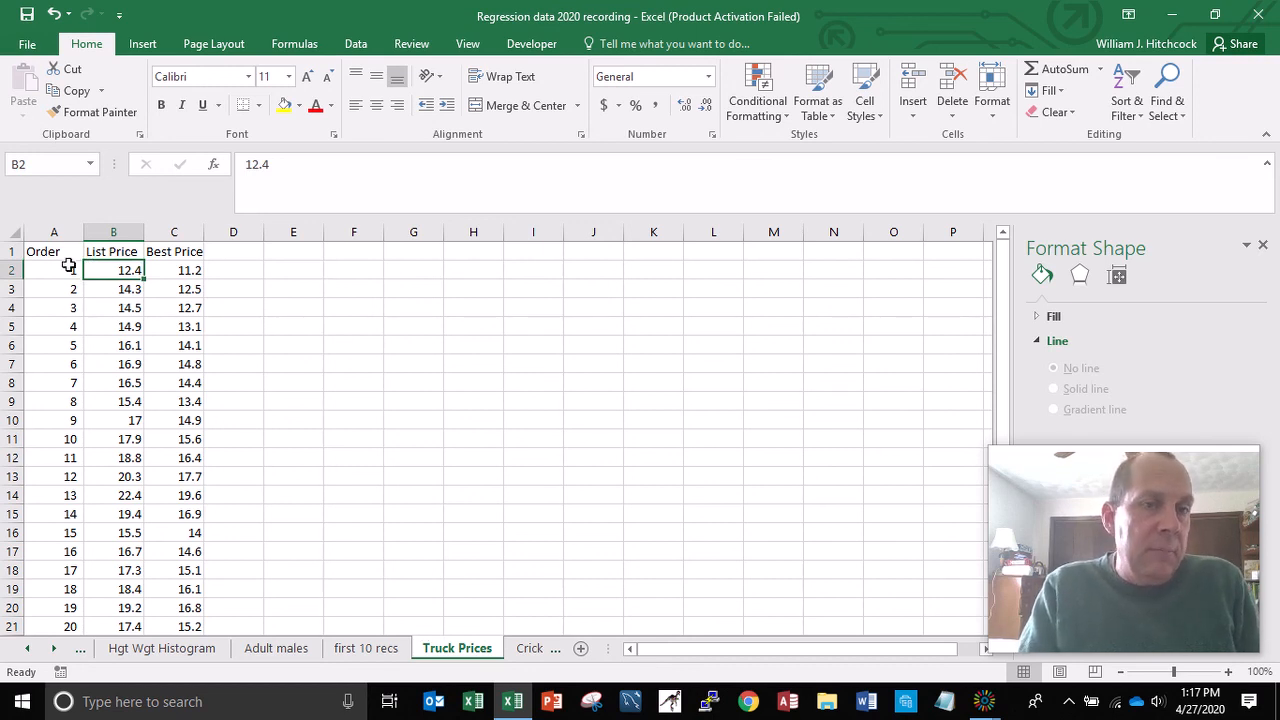
Step: Highlight the first ten orders in A2:C11 of Truck Prices, and open the Cricket Chirps sheet
drag(68, 266, 200, 430)
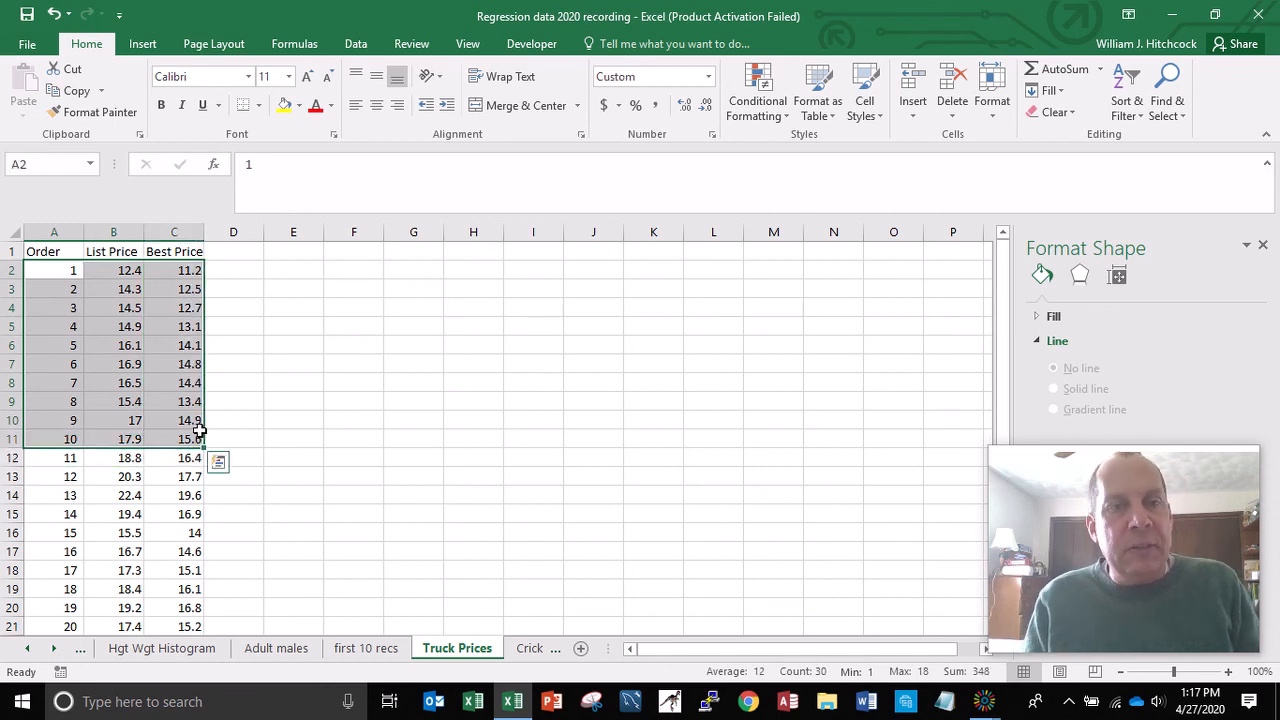
click(528, 650)
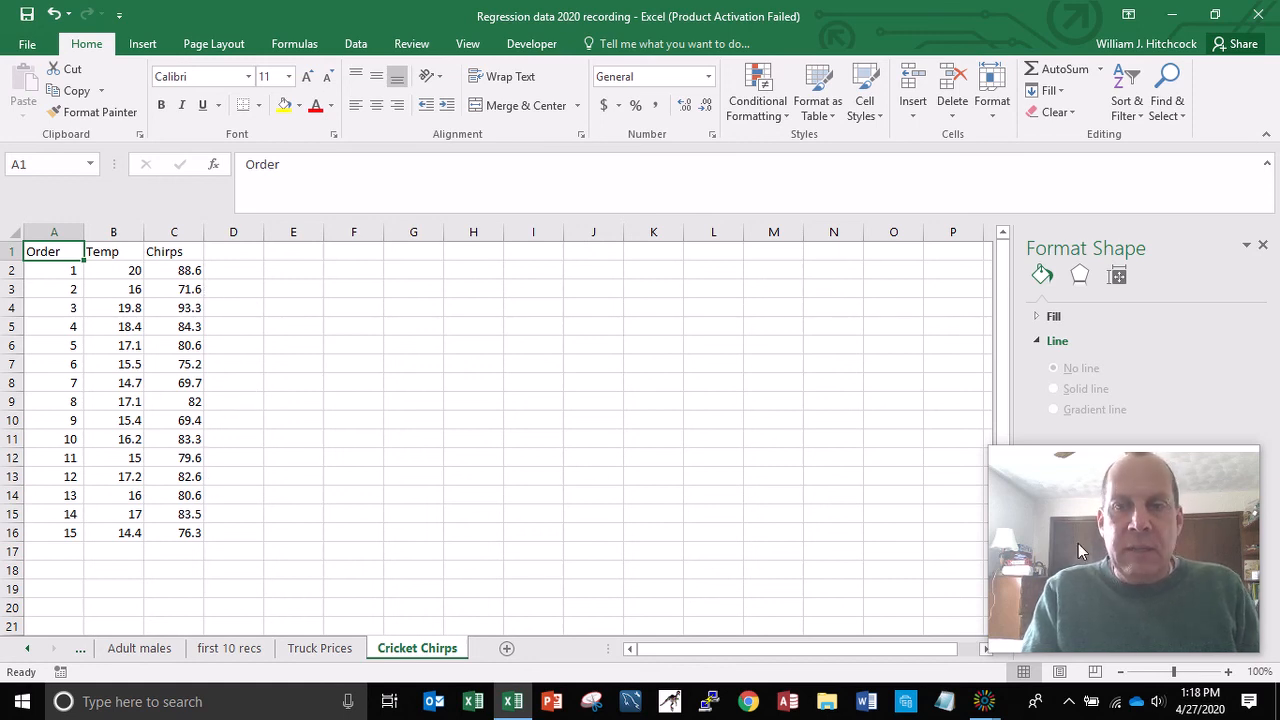
click(1029, 510)
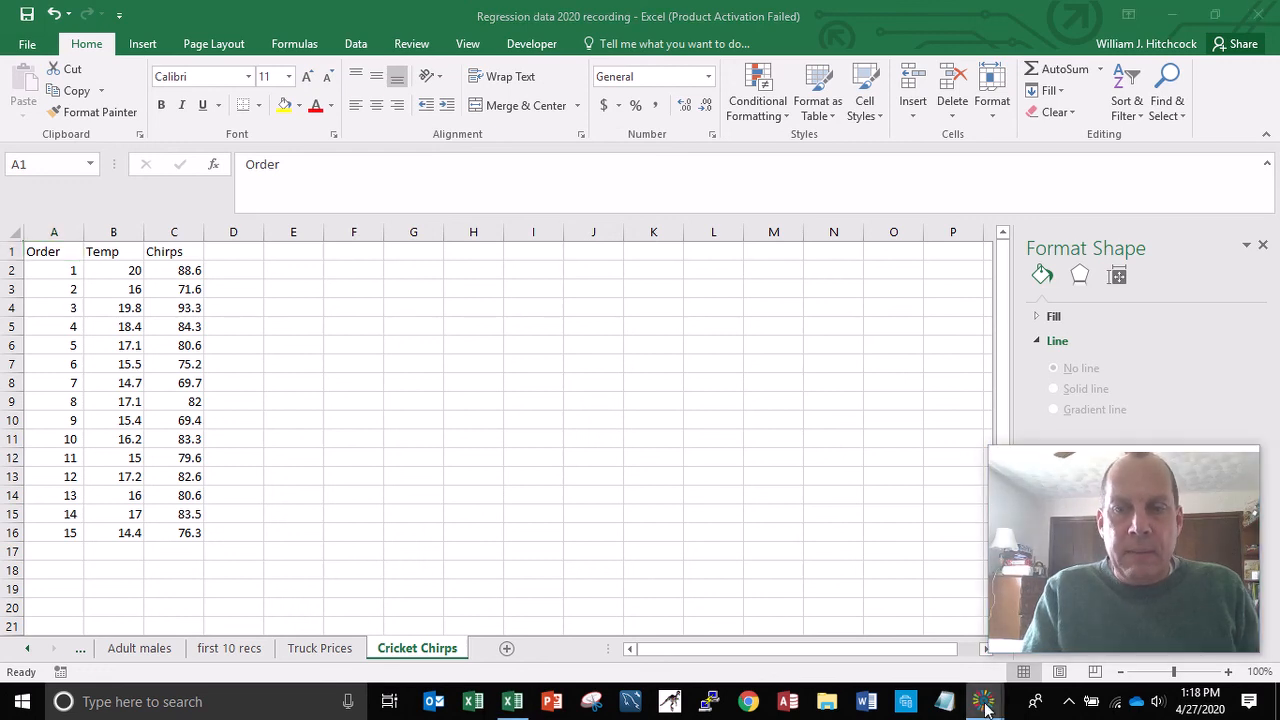
mouse_move(985, 688)
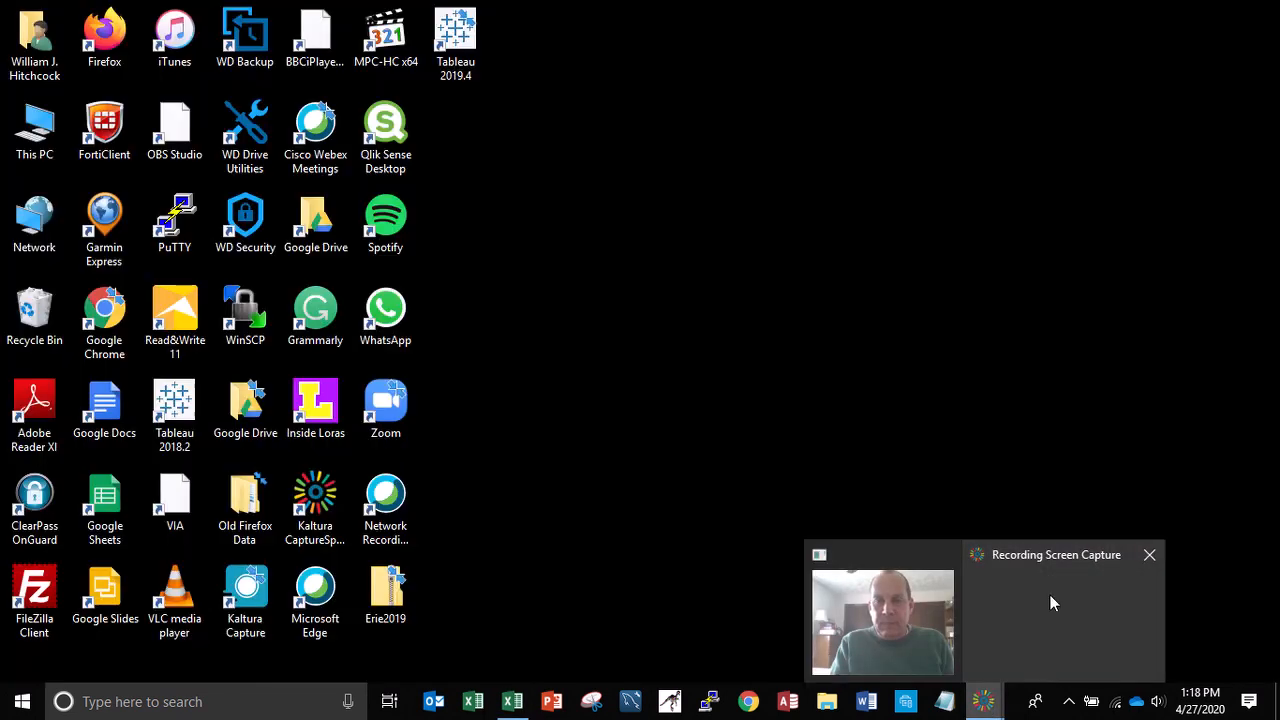